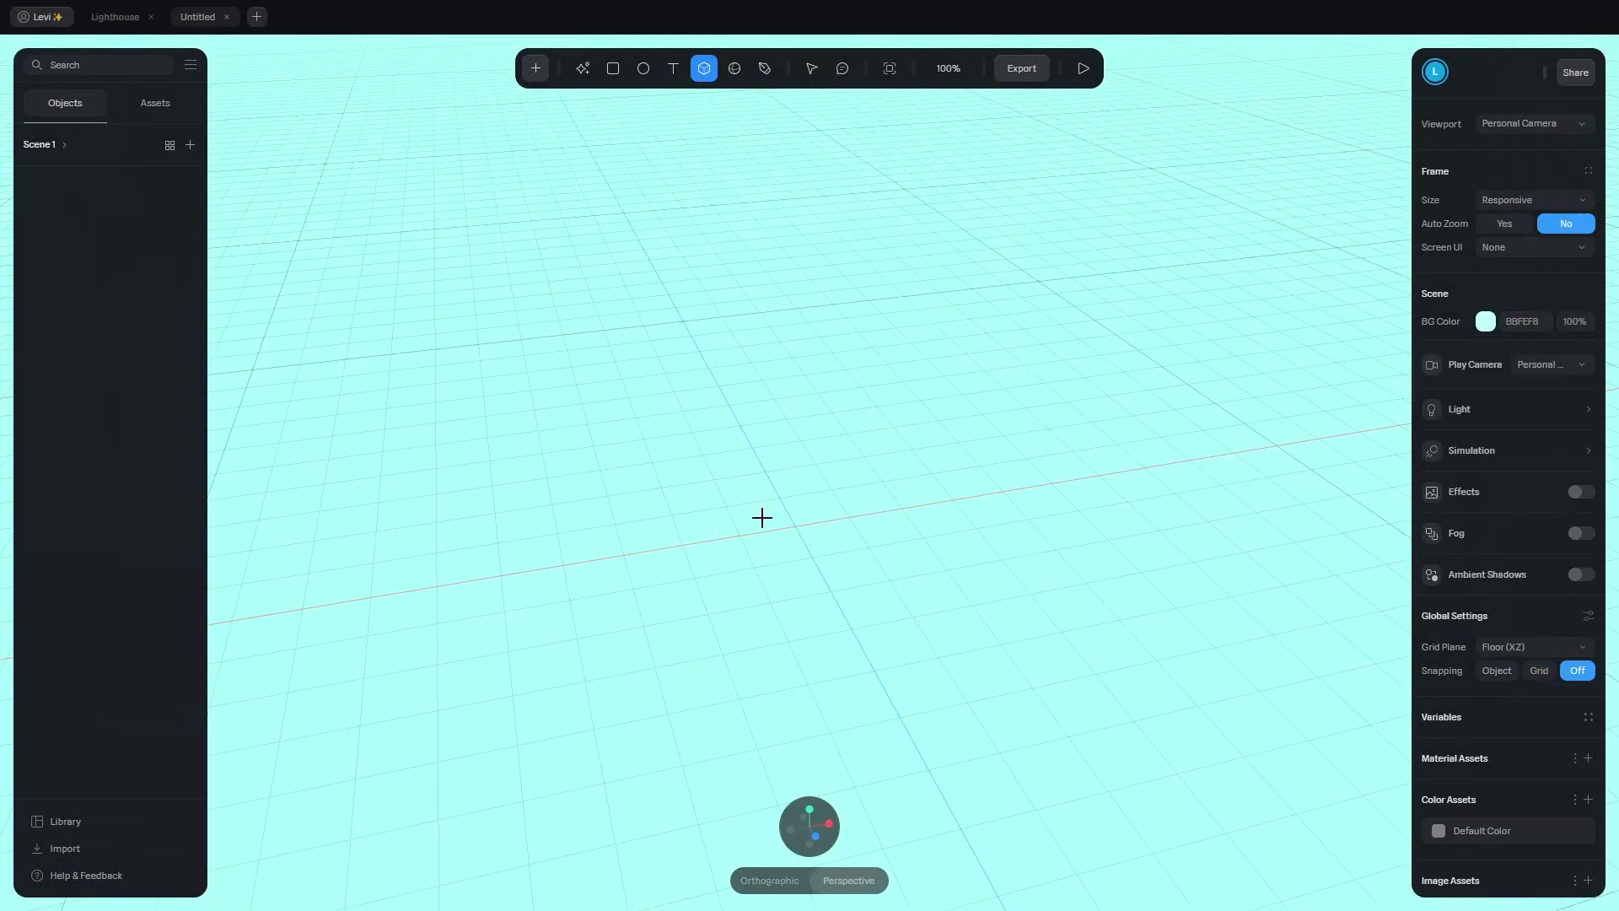
Add a cube on the floor grid and set its size to 504 × 504 × 504.
{"action": "left_click", "coordinate": [750, 516]}
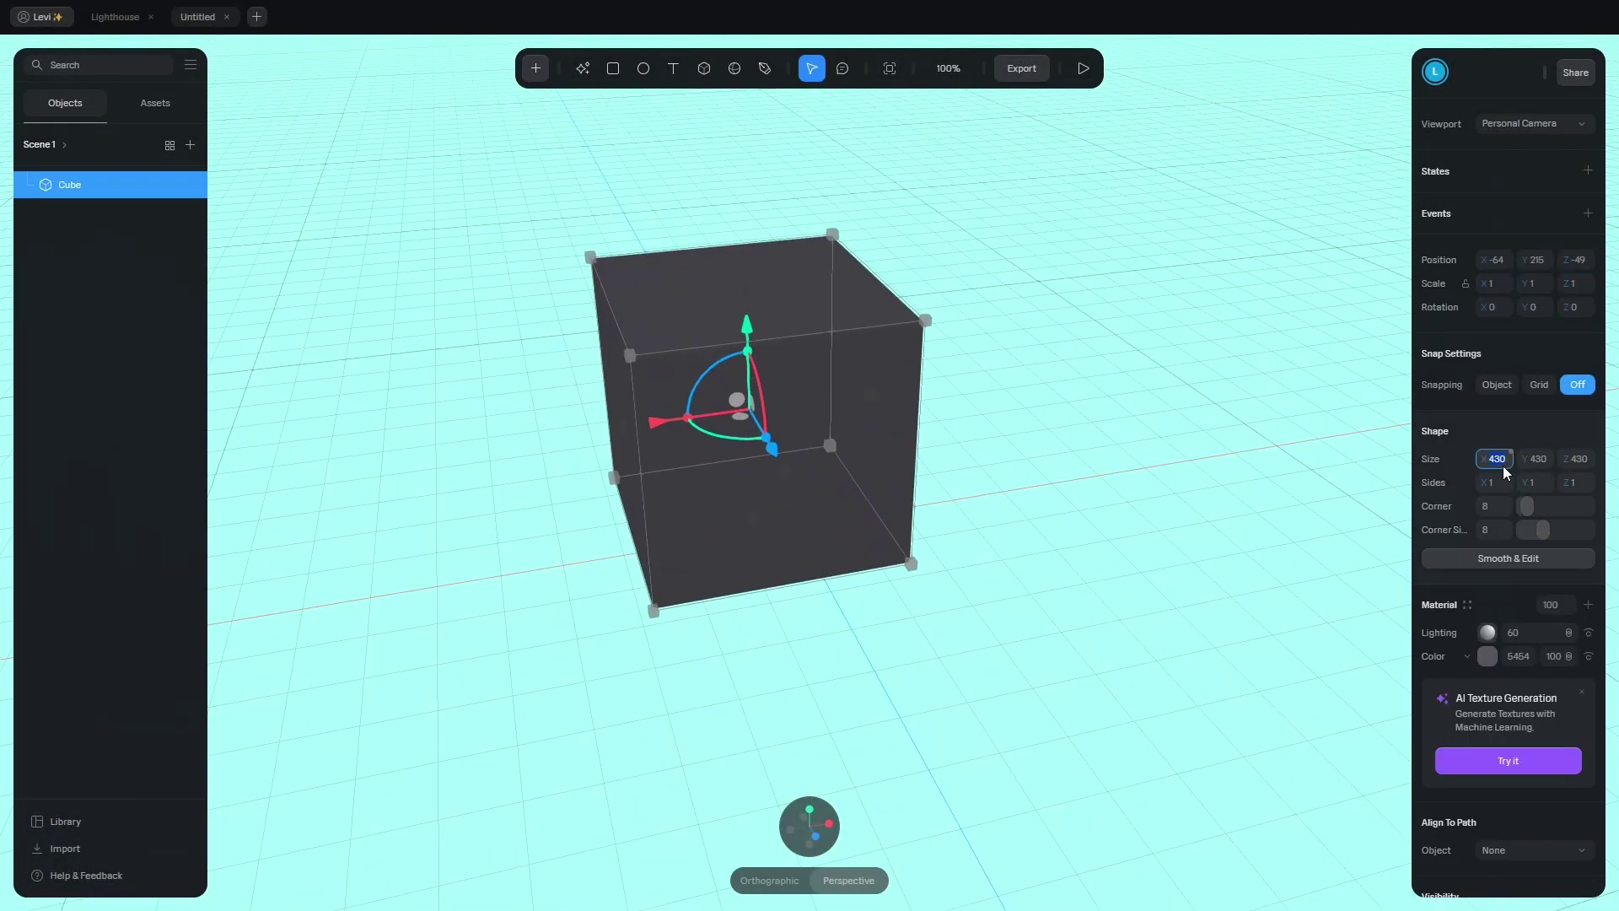
{"action": "type", "text": "4"}
{"action": "key", "text": "Return"}
{"action": "type", "text": "504"}
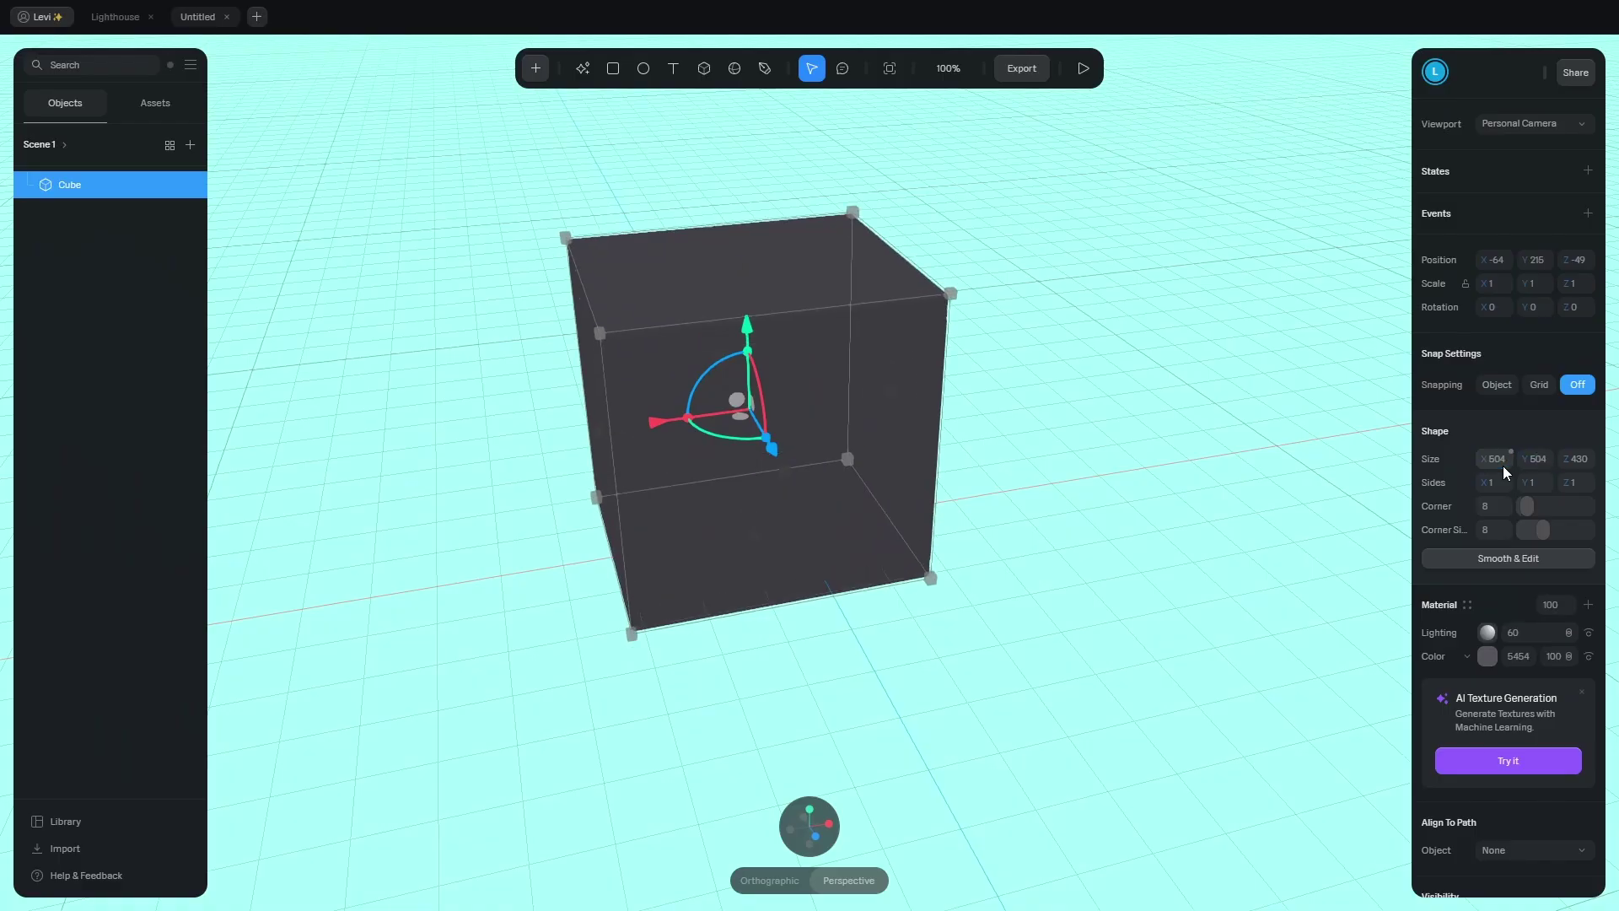
{"action": "key", "text": "Tab"}
{"action": "type", "text": "504"}
{"action": "key", "text": "Return"}
Round the cube's edges with a corner value of 40.
{"action": "left_click_drag", "start_coordinate": [1526, 505], "coordinate": [1544, 512]}
{"action": "left_click", "coordinate": [1499, 508]}
{"action": "type", "text": "40"}
{"action": "key", "text": "Return"}
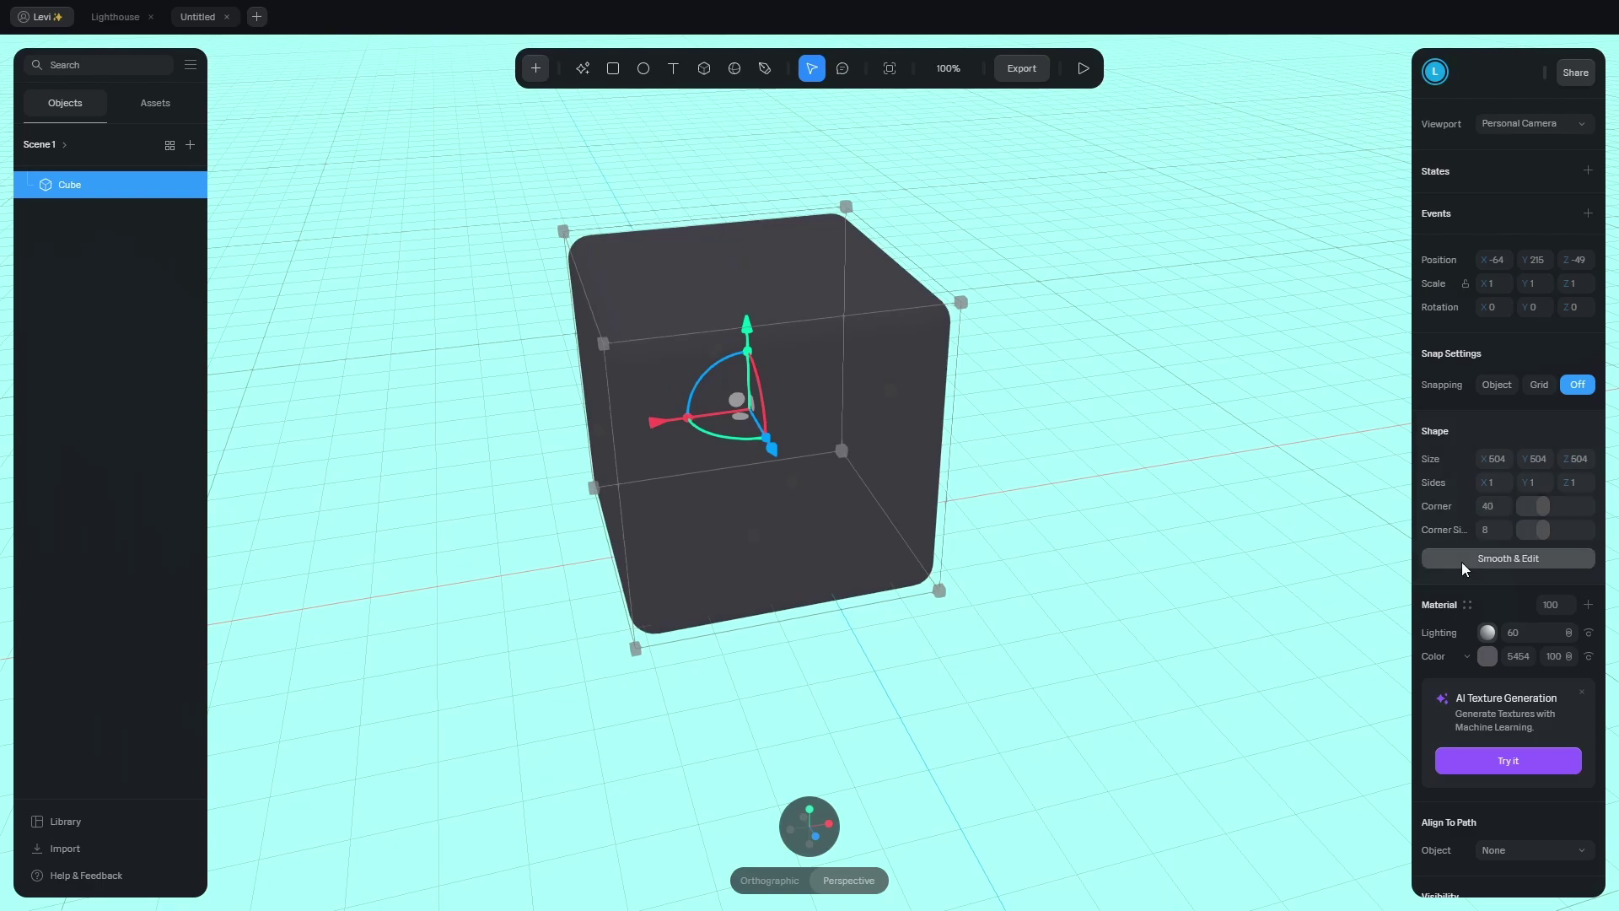
Move the cube to the scene origin at position 0, 0, 0.
{"action": "scroll", "coordinate": [799, 474], "scroll_direction": "up", "scroll_amount": 3}
{"action": "right_click", "coordinate": [951, 448]}
{"action": "scroll", "coordinate": [1053, 786], "scroll_direction": "down", "scroll_amount": 3}
{"action": "left_click", "coordinate": [1032, 692]}
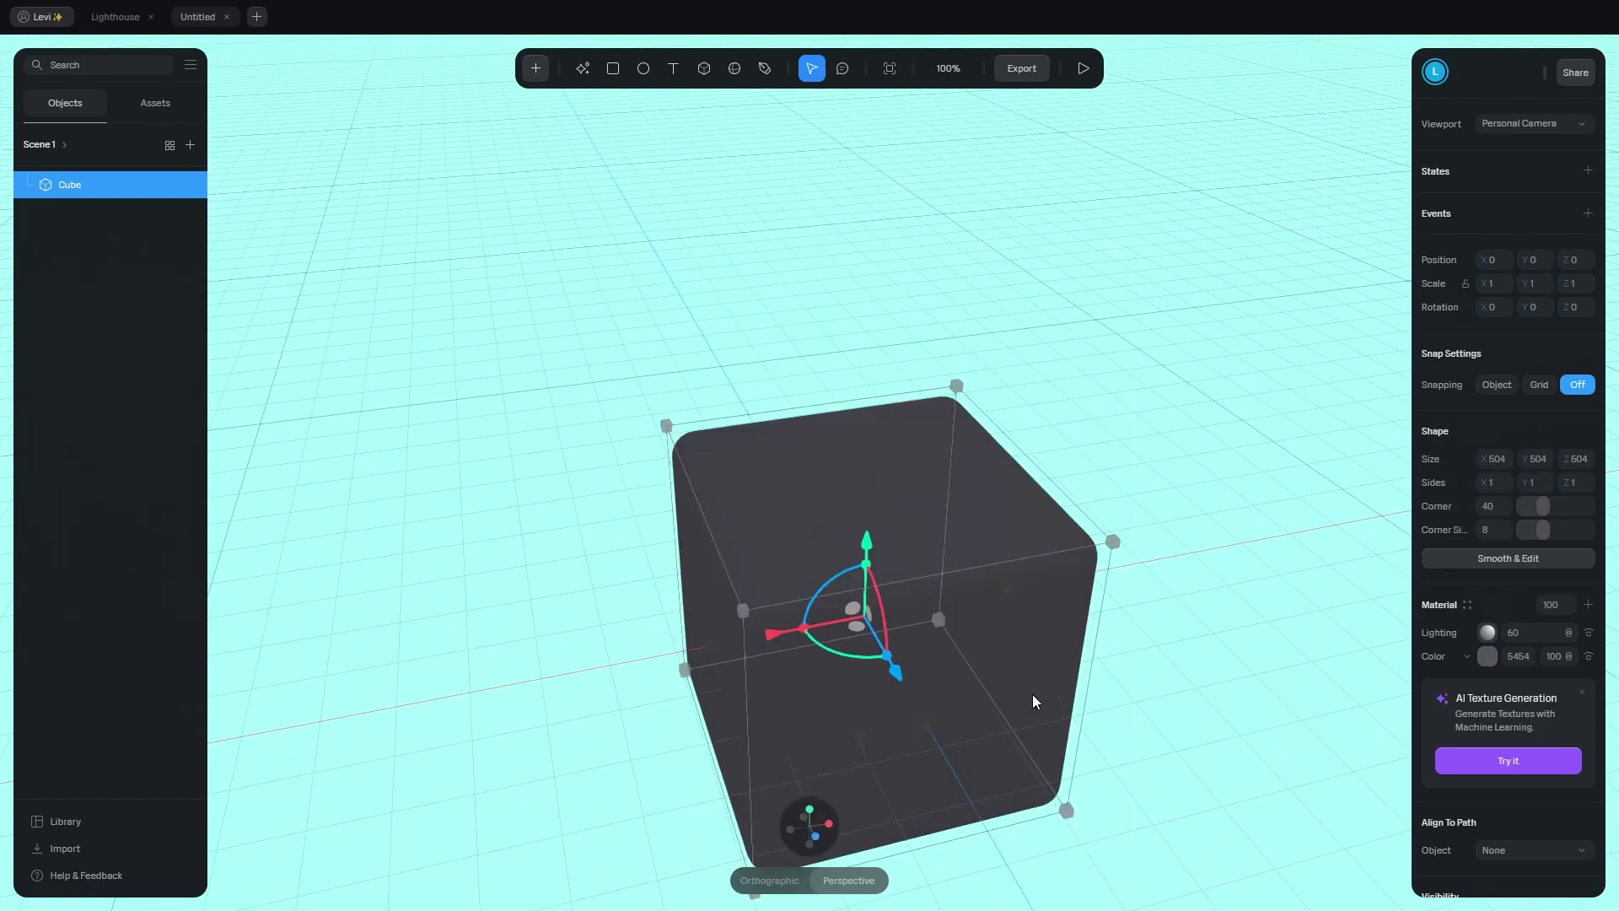
Turn on grid snapping for the cube and raise it to a Y position of 252 so it rests on the floor.
{"action": "left_click", "coordinate": [1534, 380]}
{"action": "middle_click_drag", "start_coordinate": [1160, 572], "coordinate": [1138, 514]}
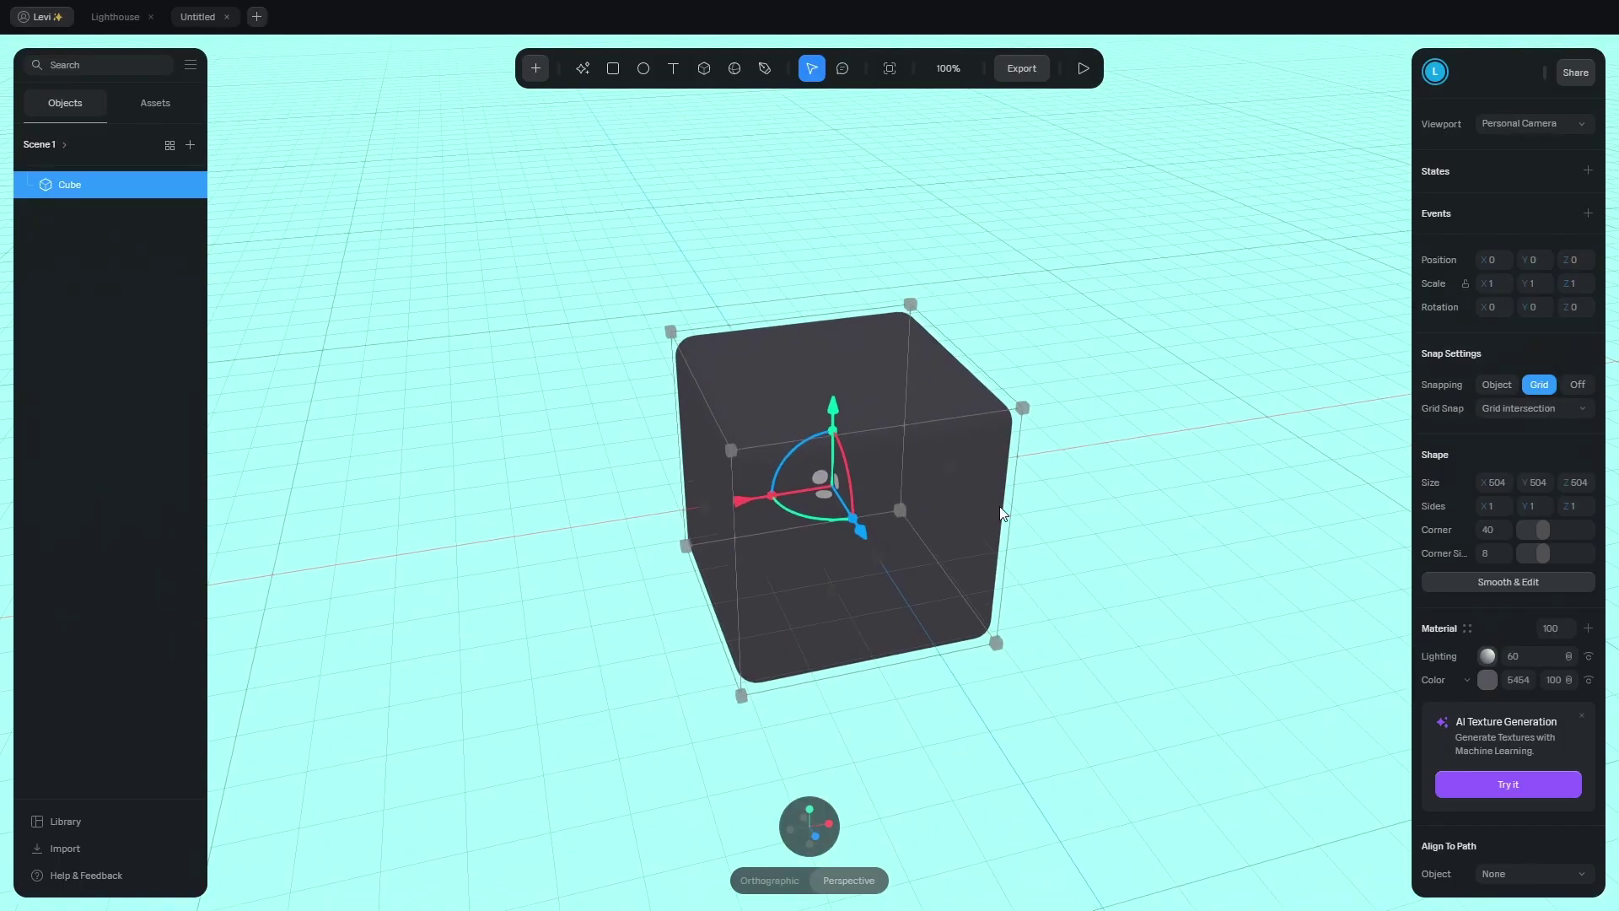
{"action": "left_click_drag", "start_coordinate": [834, 409], "coordinate": [833, 384]}
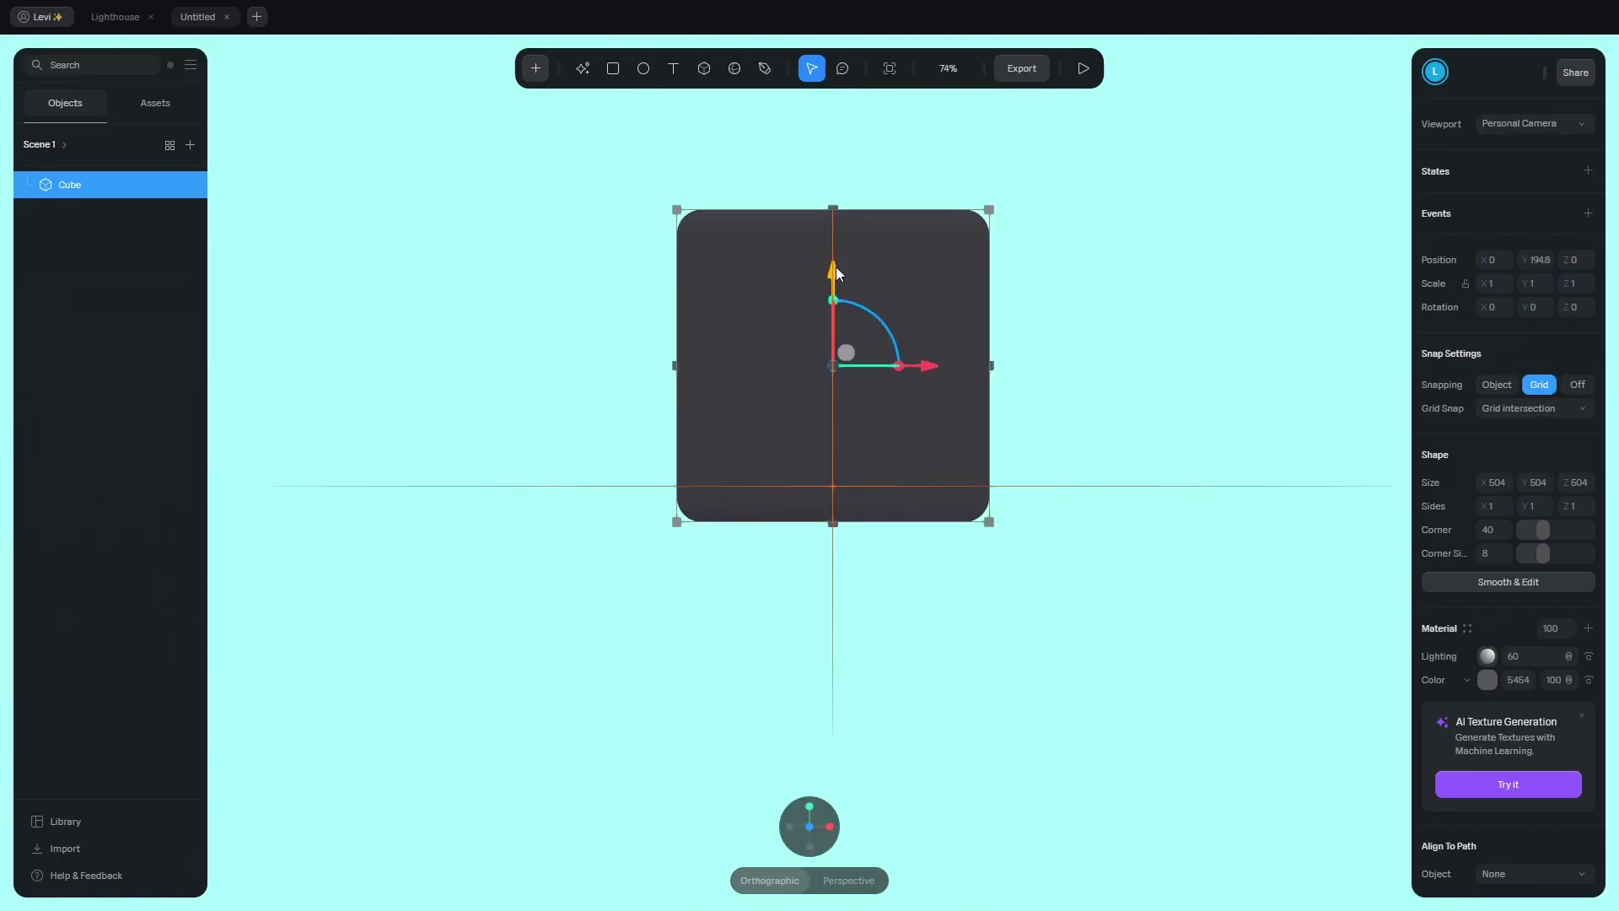
{"action": "left_click_drag", "start_coordinate": [837, 268], "coordinate": [840, 232]}
{"action": "middle_click_drag", "start_coordinate": [909, 485], "coordinate": [995, 679]}
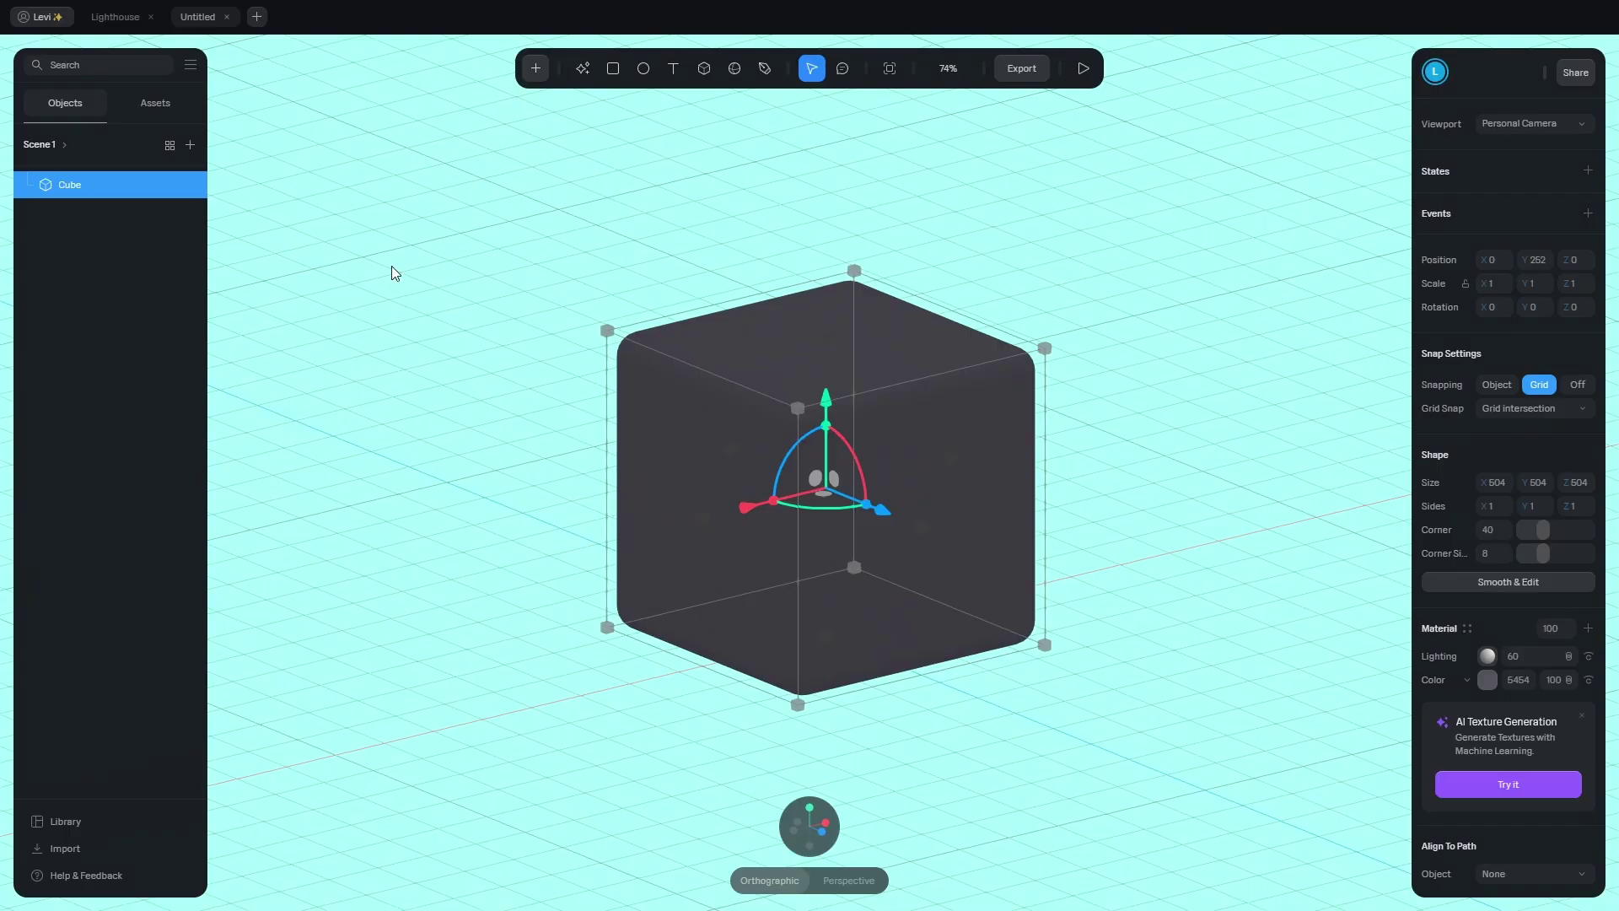
{"action": "left_click_drag", "start_coordinate": [1125, 768], "coordinate": [503, 685]}
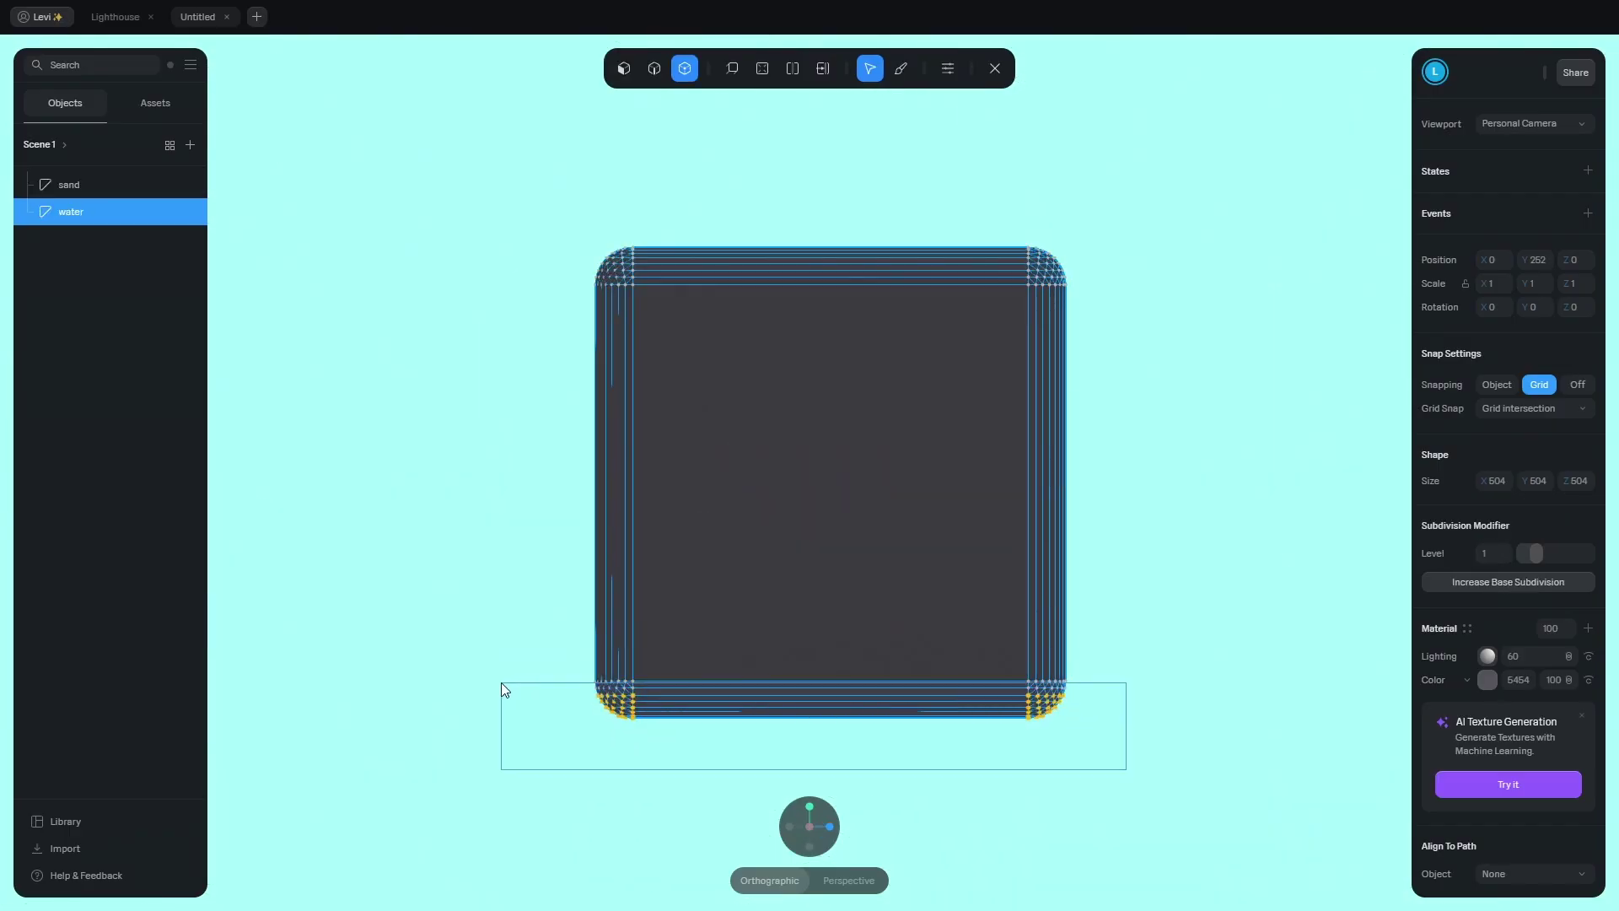
{"action": "scroll", "coordinate": [696, 655], "scroll_direction": "up", "scroll_amount": 3}
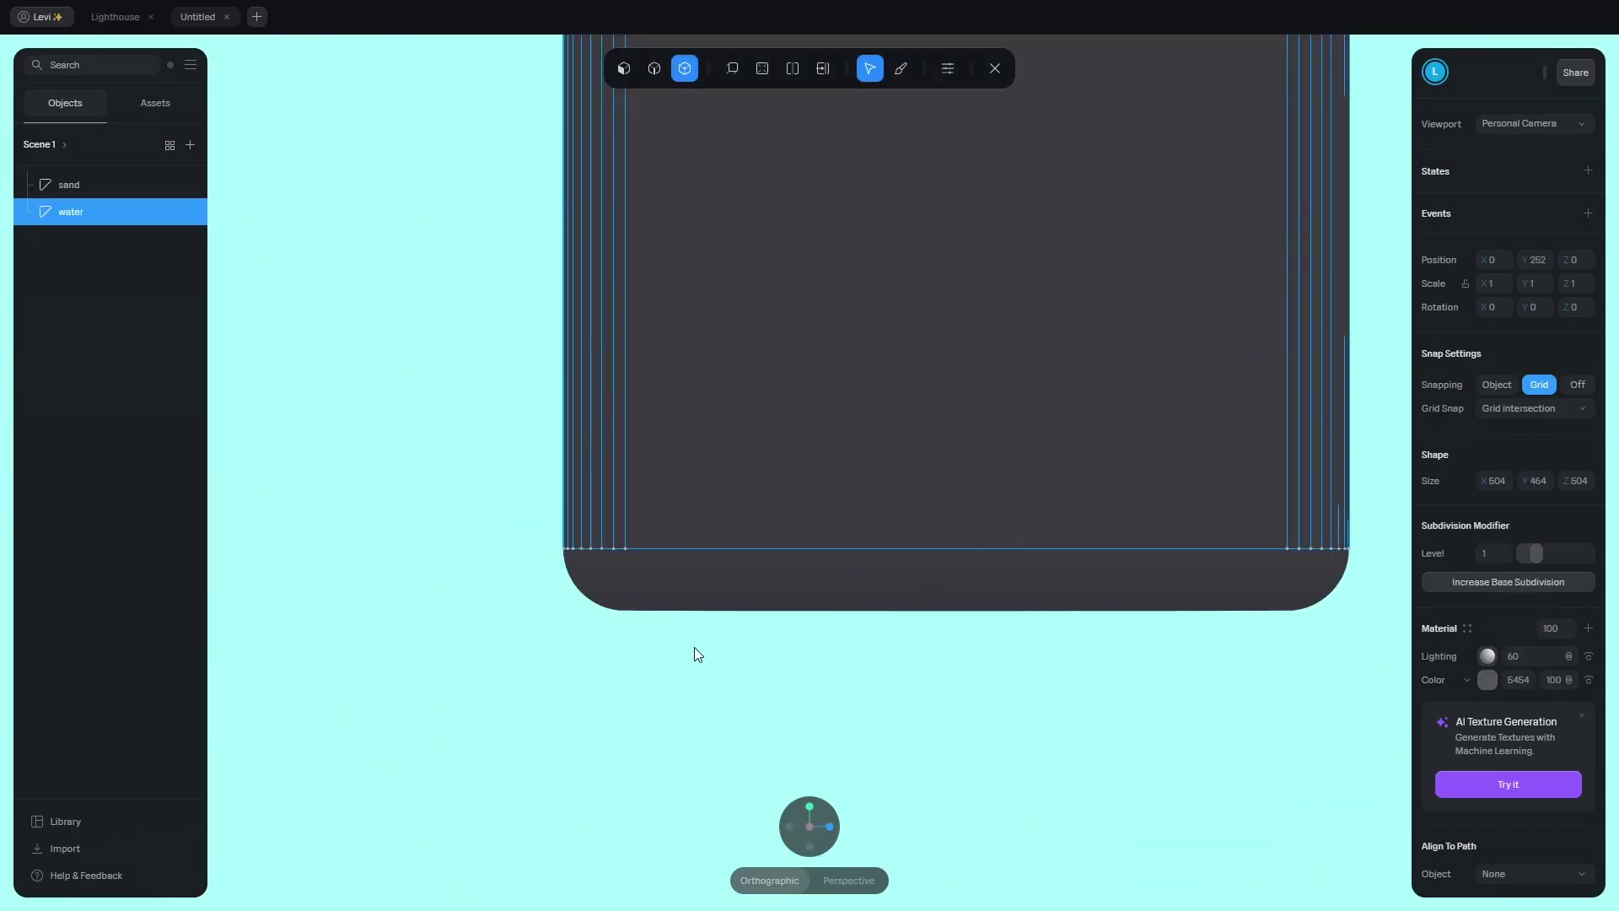
{"action": "scroll", "coordinate": [696, 655], "scroll_direction": "down", "scroll_amount": 3}
{"action": "left_click_drag", "start_coordinate": [441, 585], "coordinate": [1114, 666]}
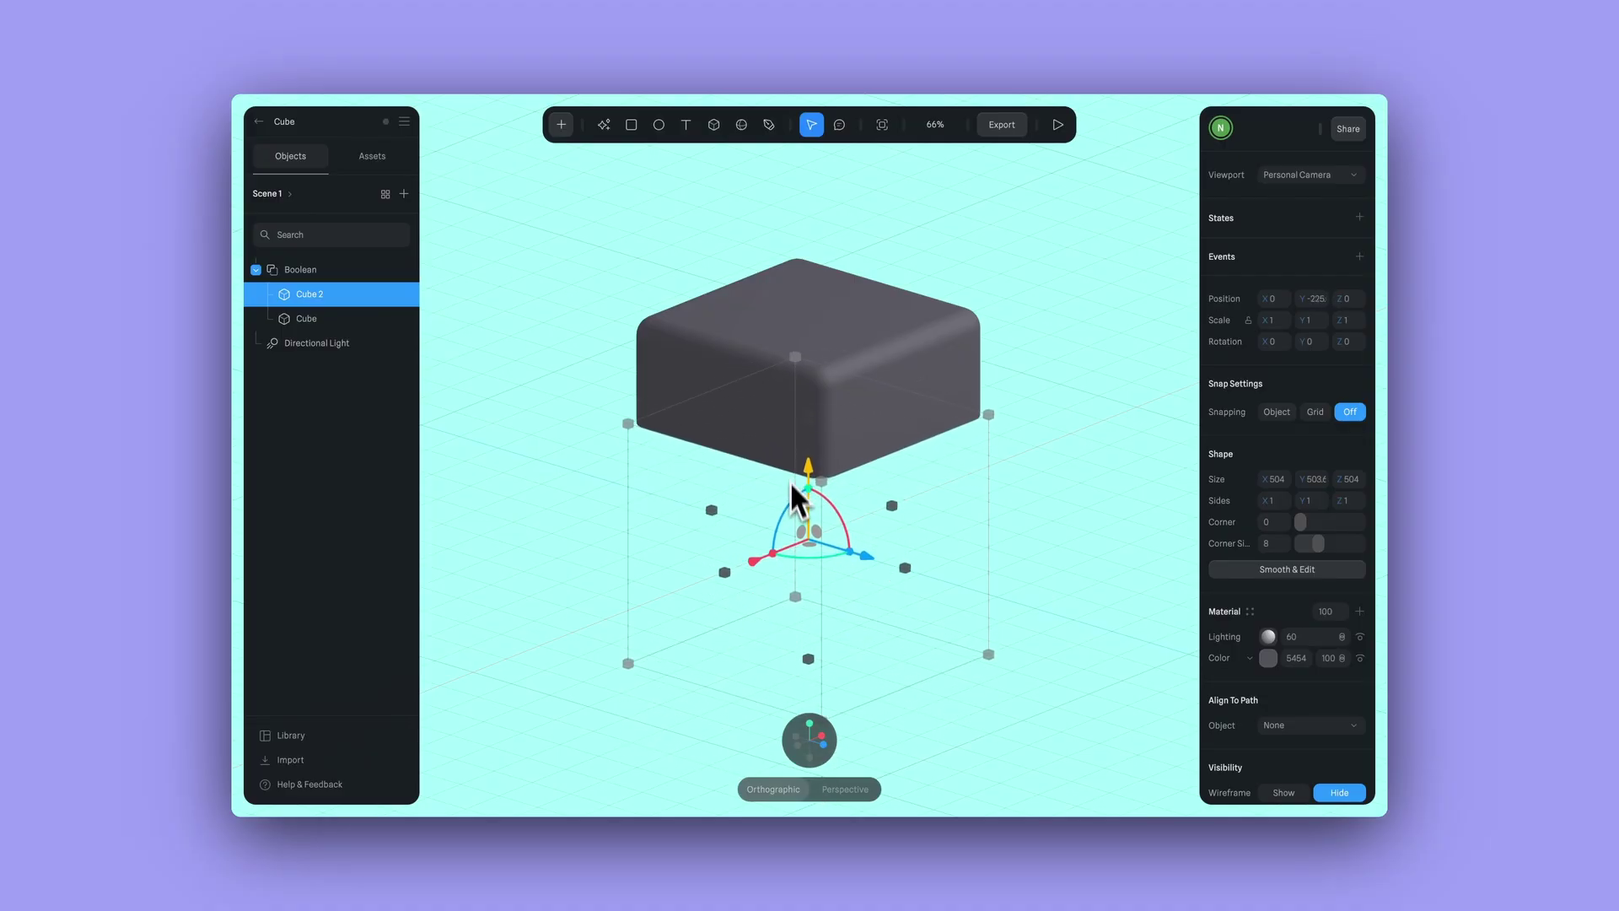
{"action": "left_click_drag", "start_coordinate": [791, 489], "coordinate": [791, 560]}
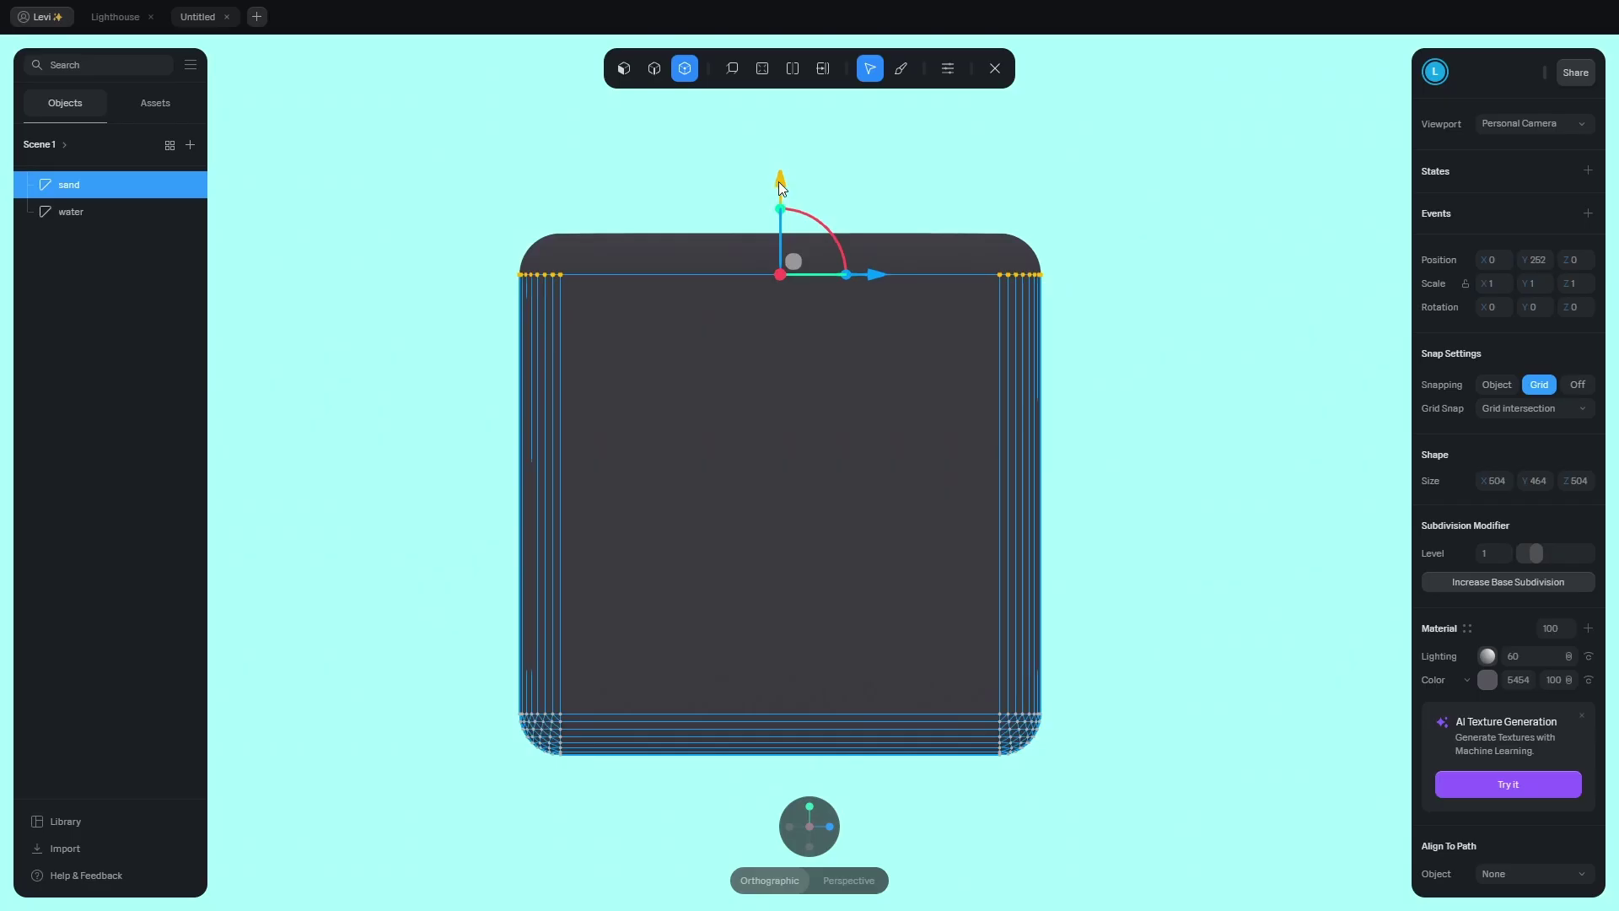
{"action": "left_click_drag", "start_coordinate": [778, 211], "coordinate": [838, 582]}
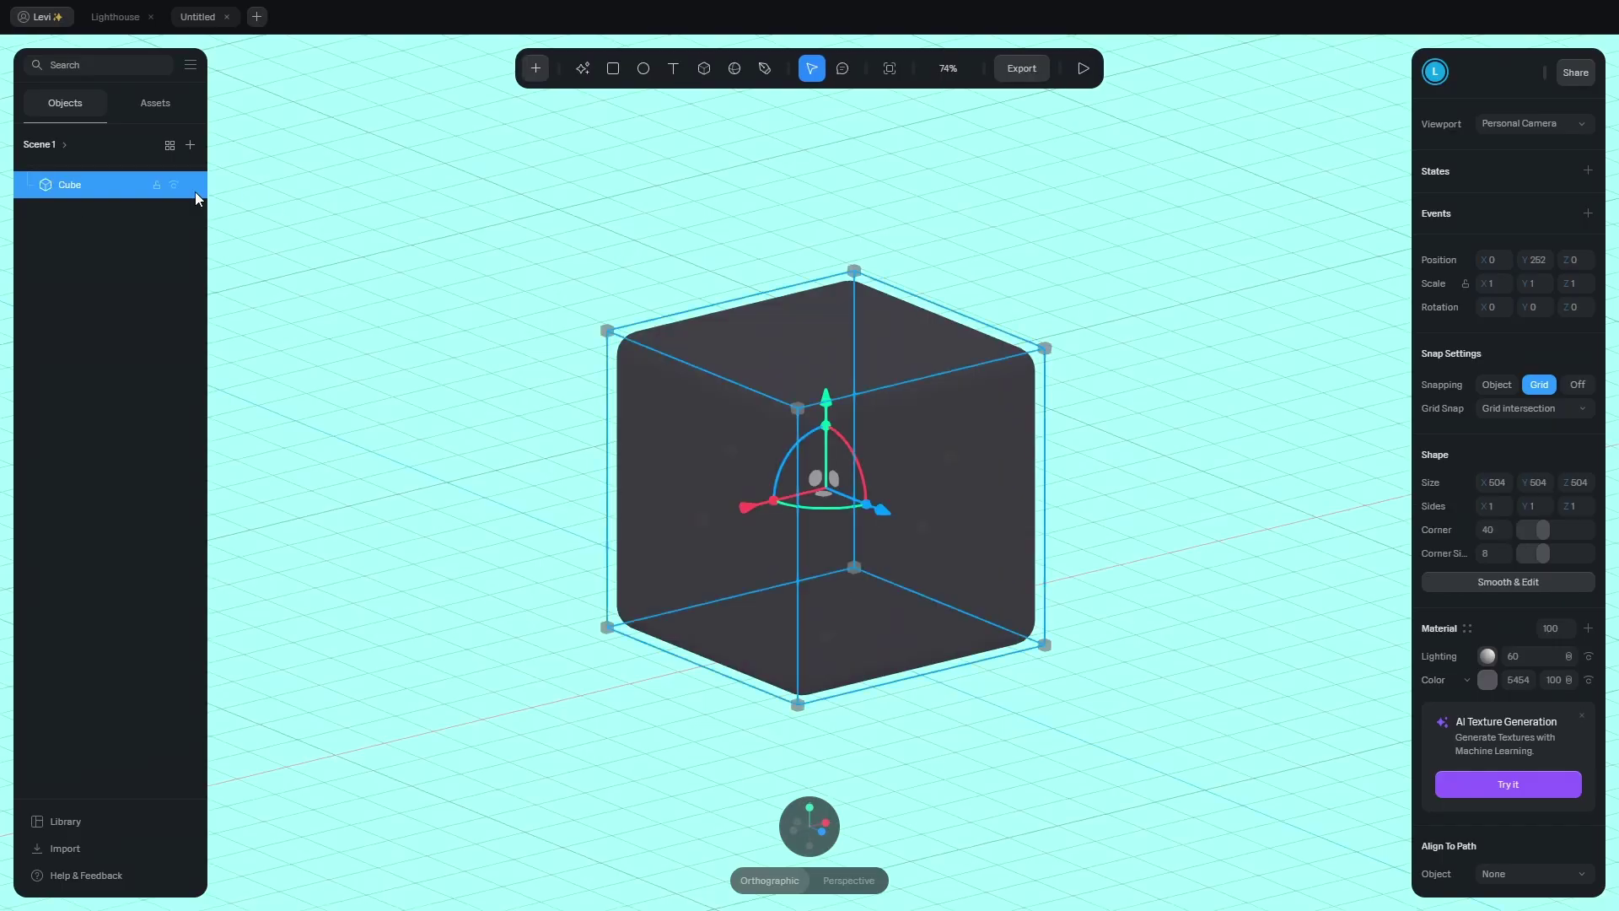
Rename the cube as water and convert it to an editable mesh with Smooth & Edit.
{"action": "double_click", "coordinate": [71, 184]}
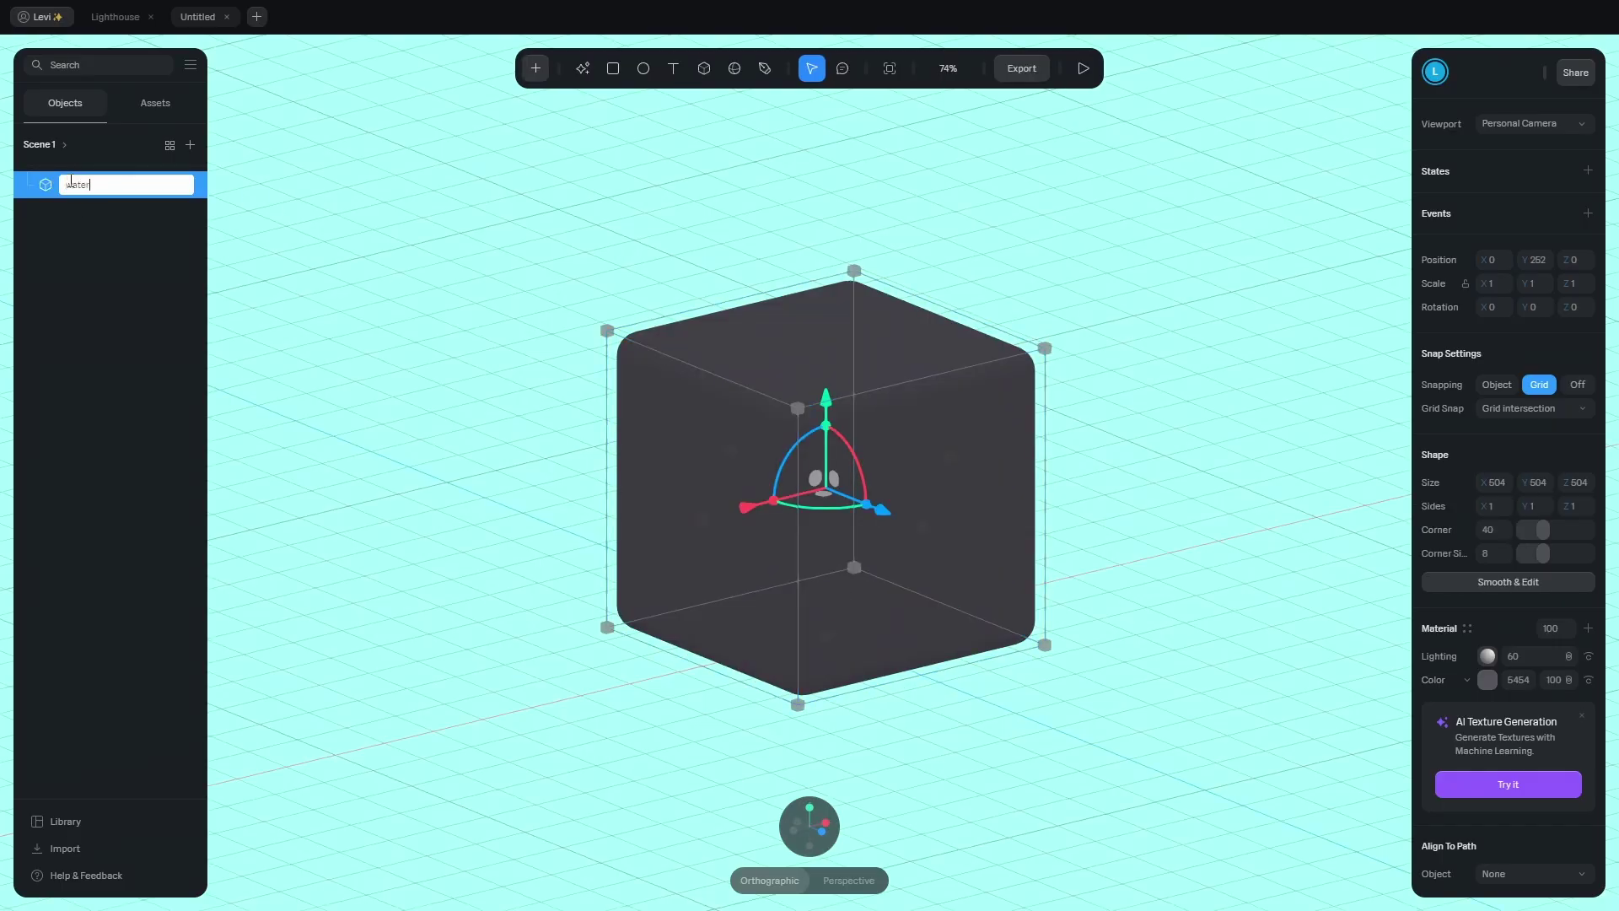
{"action": "key", "text": "Return"}
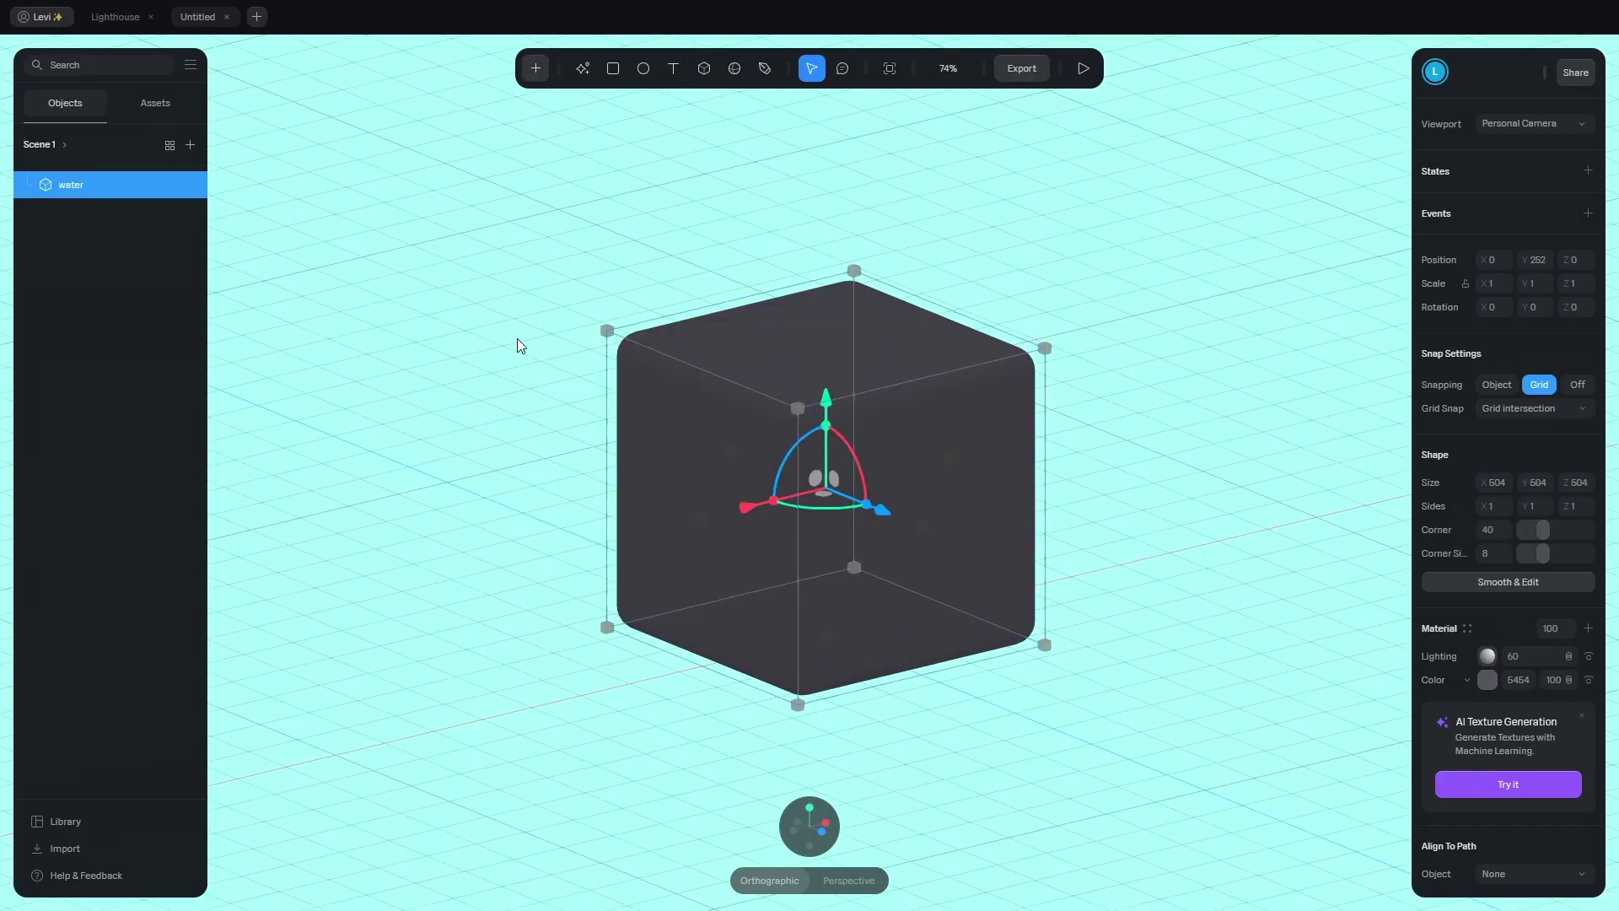
{"action": "left_click", "coordinate": [1497, 584]}
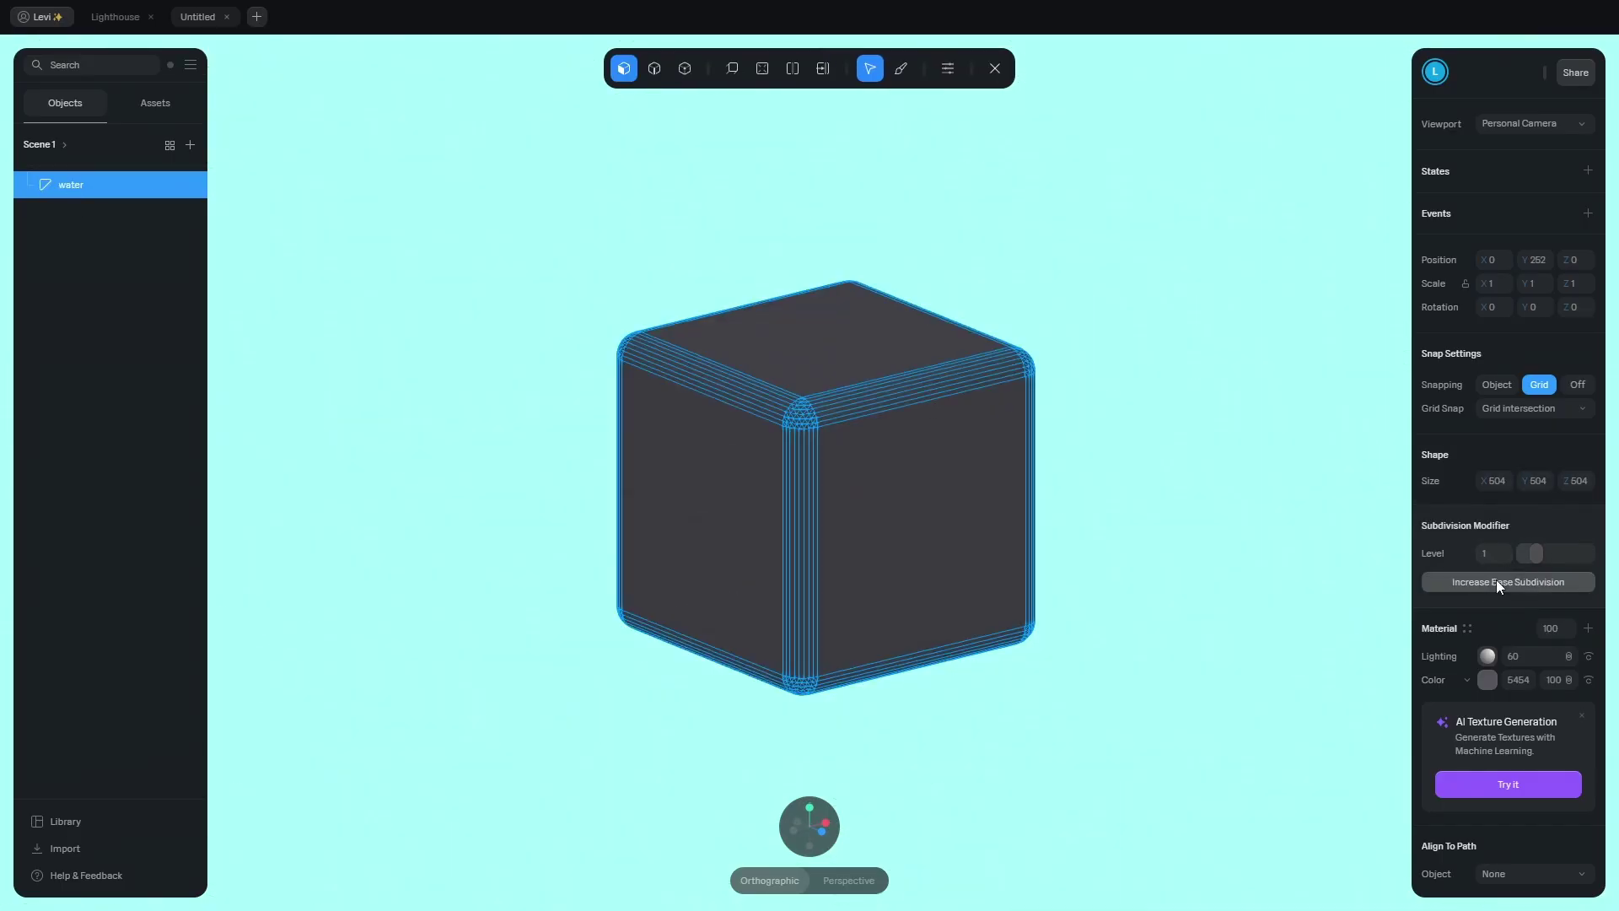
{"action": "left_click", "coordinate": [1005, 69]}
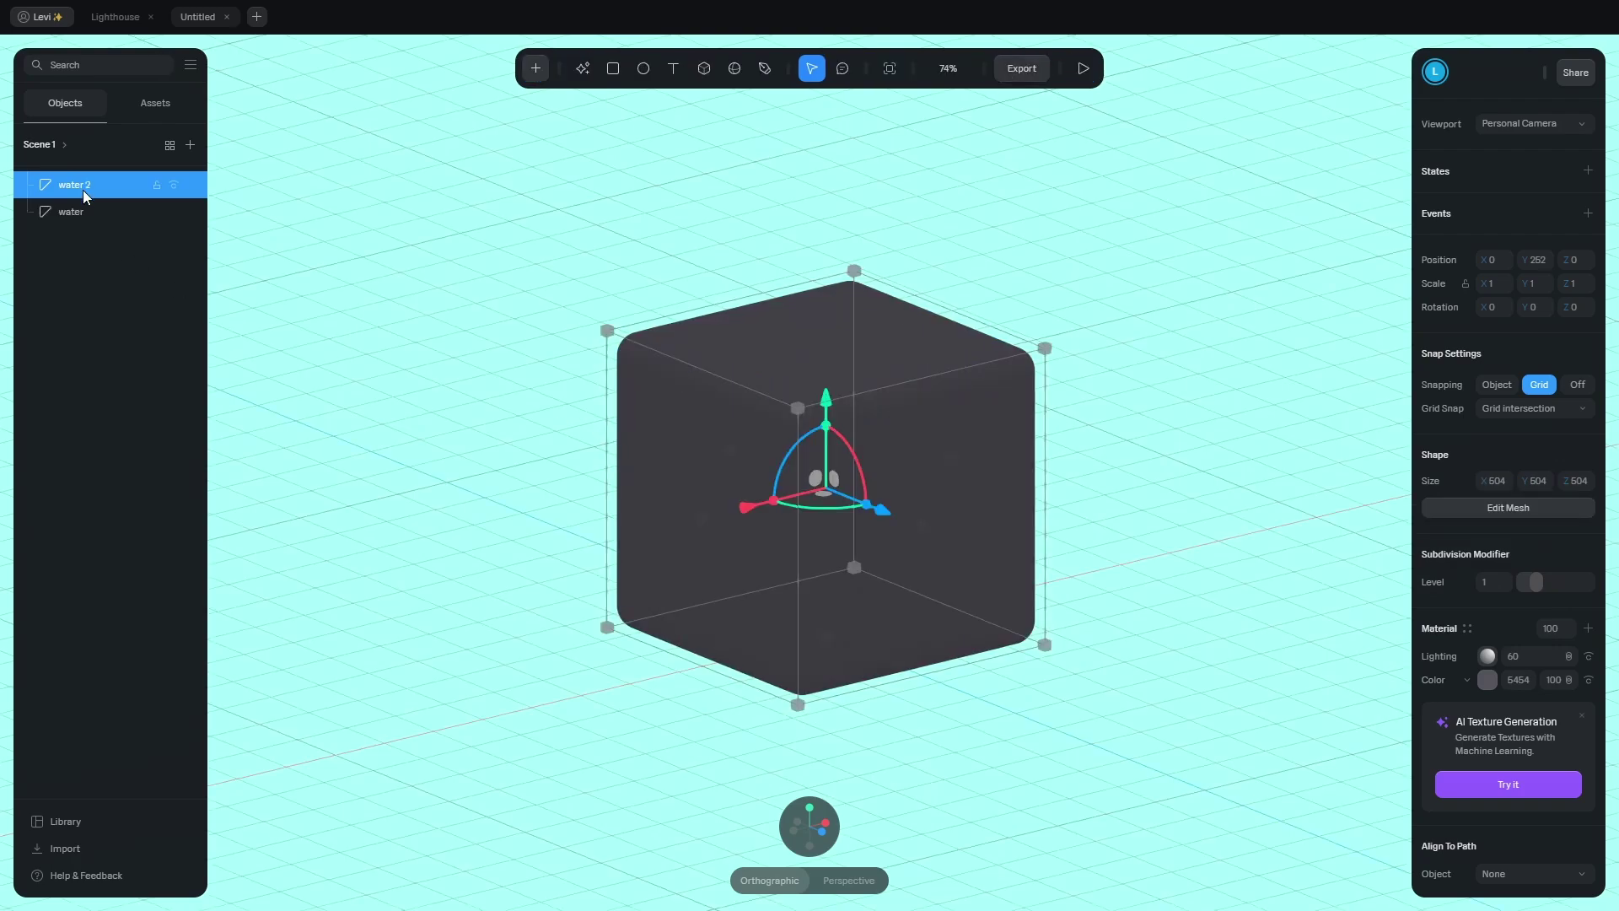
Duplicate the water mesh and rename the copy as sand.
{"action": "double_click", "coordinate": [85, 191]}
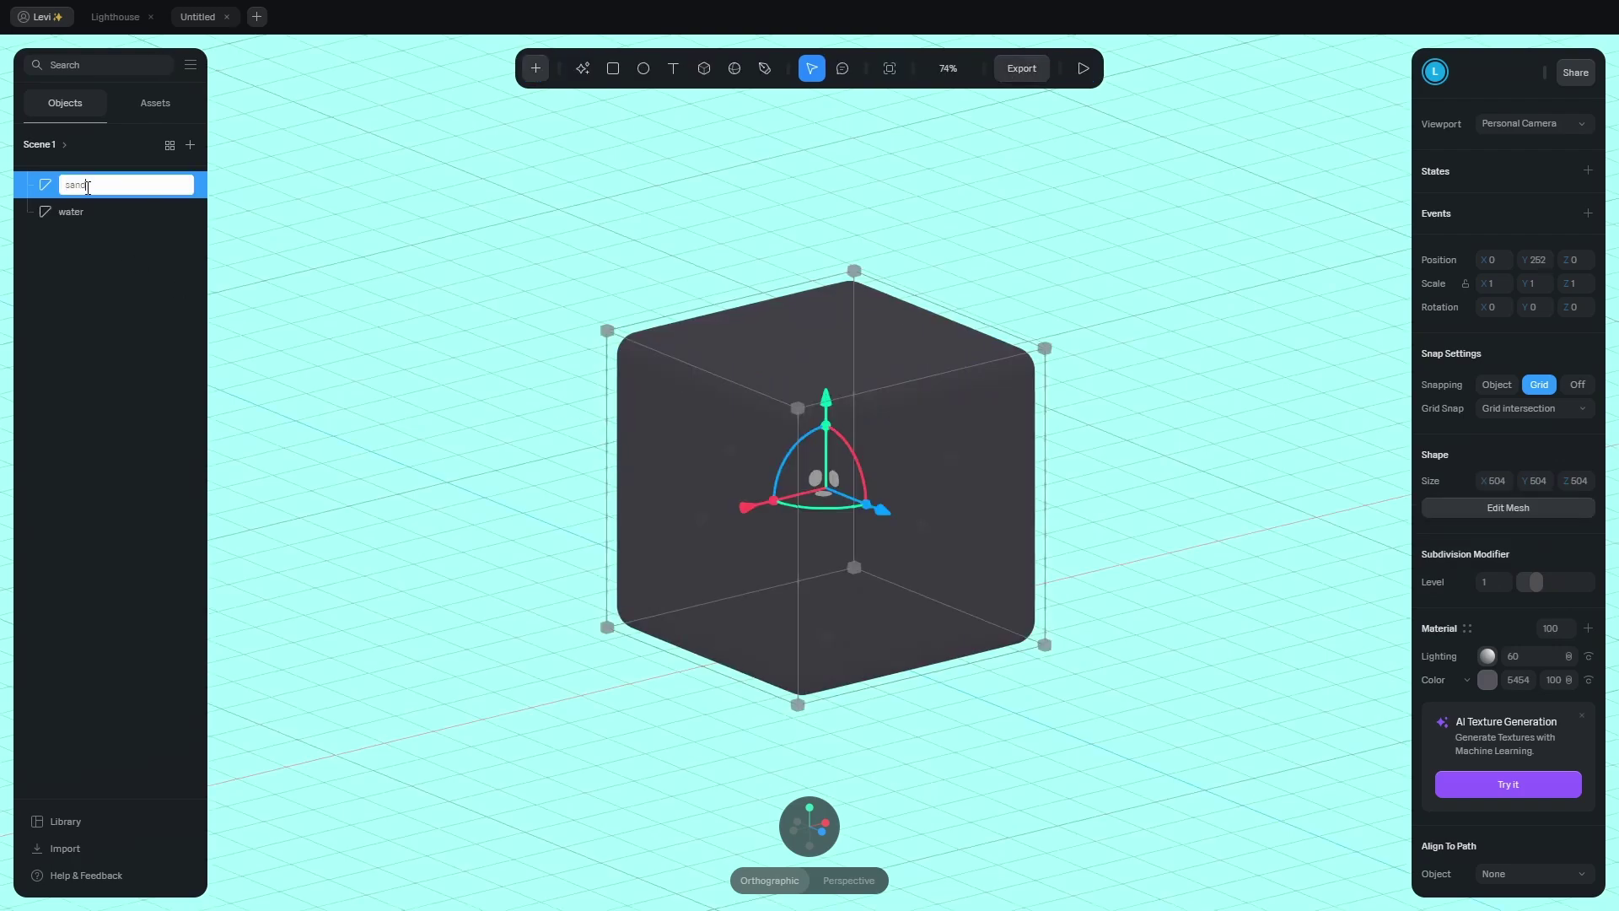
{"action": "left_click", "coordinate": [93, 215]}
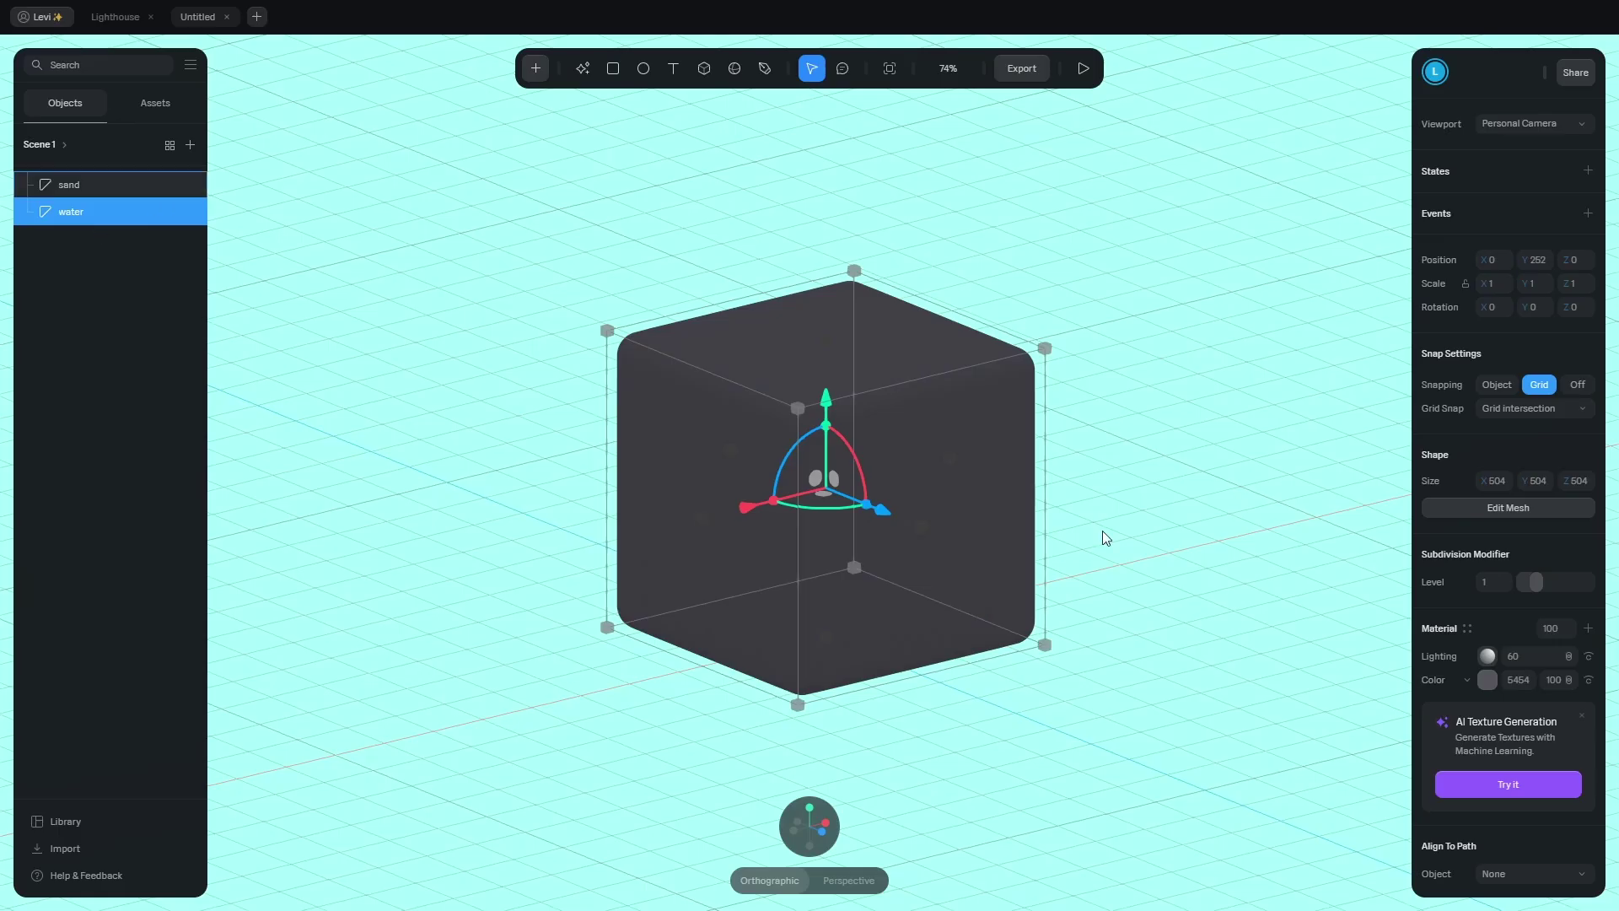
Delete the rounded bottom vertices of the water mesh and raise its open bottom edge to leave room for the sand layer.
{"action": "left_click", "coordinate": [1535, 514]}
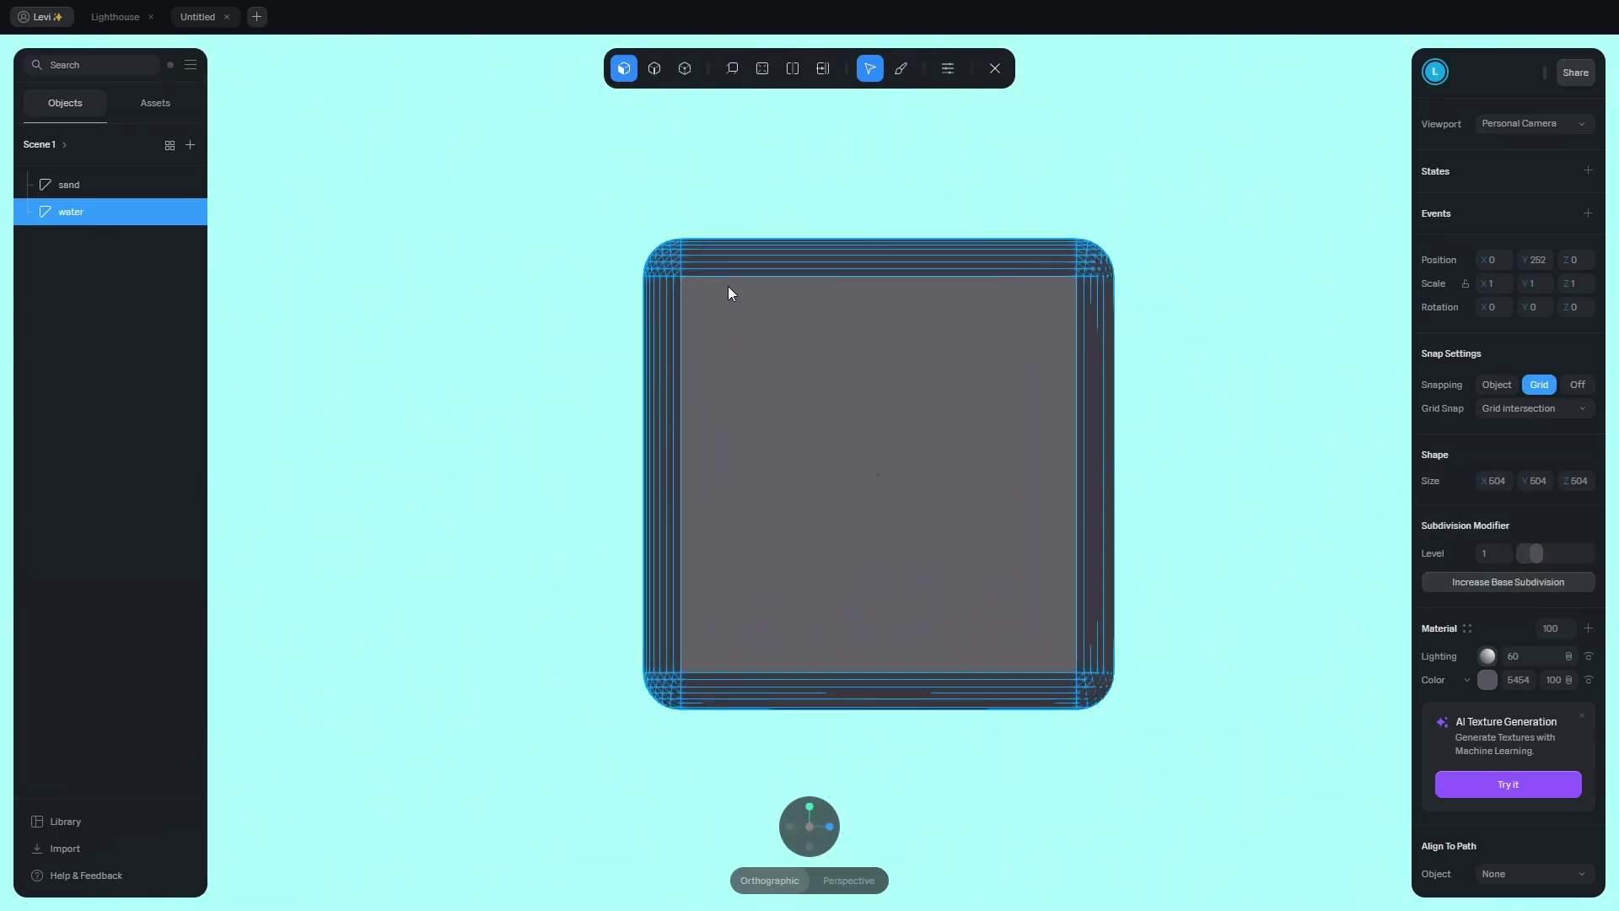
{"action": "left_click", "coordinate": [684, 67]}
{"action": "left_click_drag", "start_coordinate": [1125, 768], "coordinate": [509, 683]}
{"action": "scroll", "coordinate": [643, 632], "scroll_direction": "up", "scroll_amount": 5}
{"action": "key", "text": "Delete"}
{"action": "scroll", "coordinate": [696, 662], "scroll_direction": "down", "scroll_amount": 4}
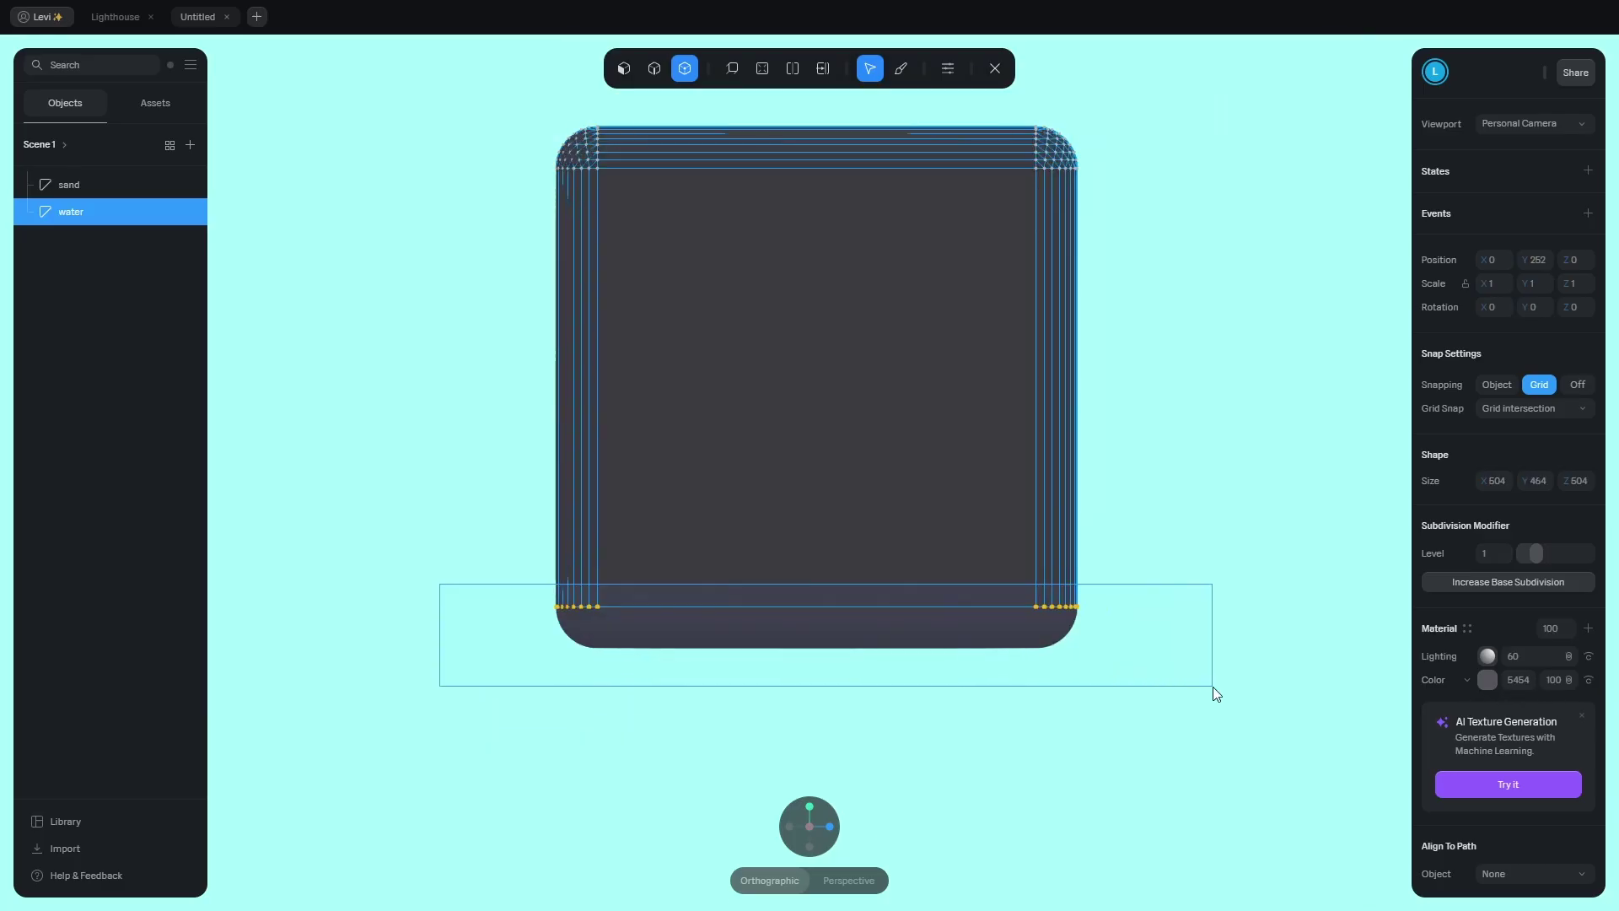
{"action": "left_click", "coordinate": [995, 67]}
Delete the rounded top vertices of the sand mesh and lower its open top edge to form a layer about 82 high.
{"action": "double_click", "coordinate": [861, 590]}
{"action": "left_click_drag", "start_coordinate": [462, 119], "coordinate": [1149, 206]}
{"action": "left_click_drag", "start_coordinate": [405, 253], "coordinate": [1122, 474]}
{"action": "left_click_drag", "start_coordinate": [779, 181], "coordinate": [837, 579]}
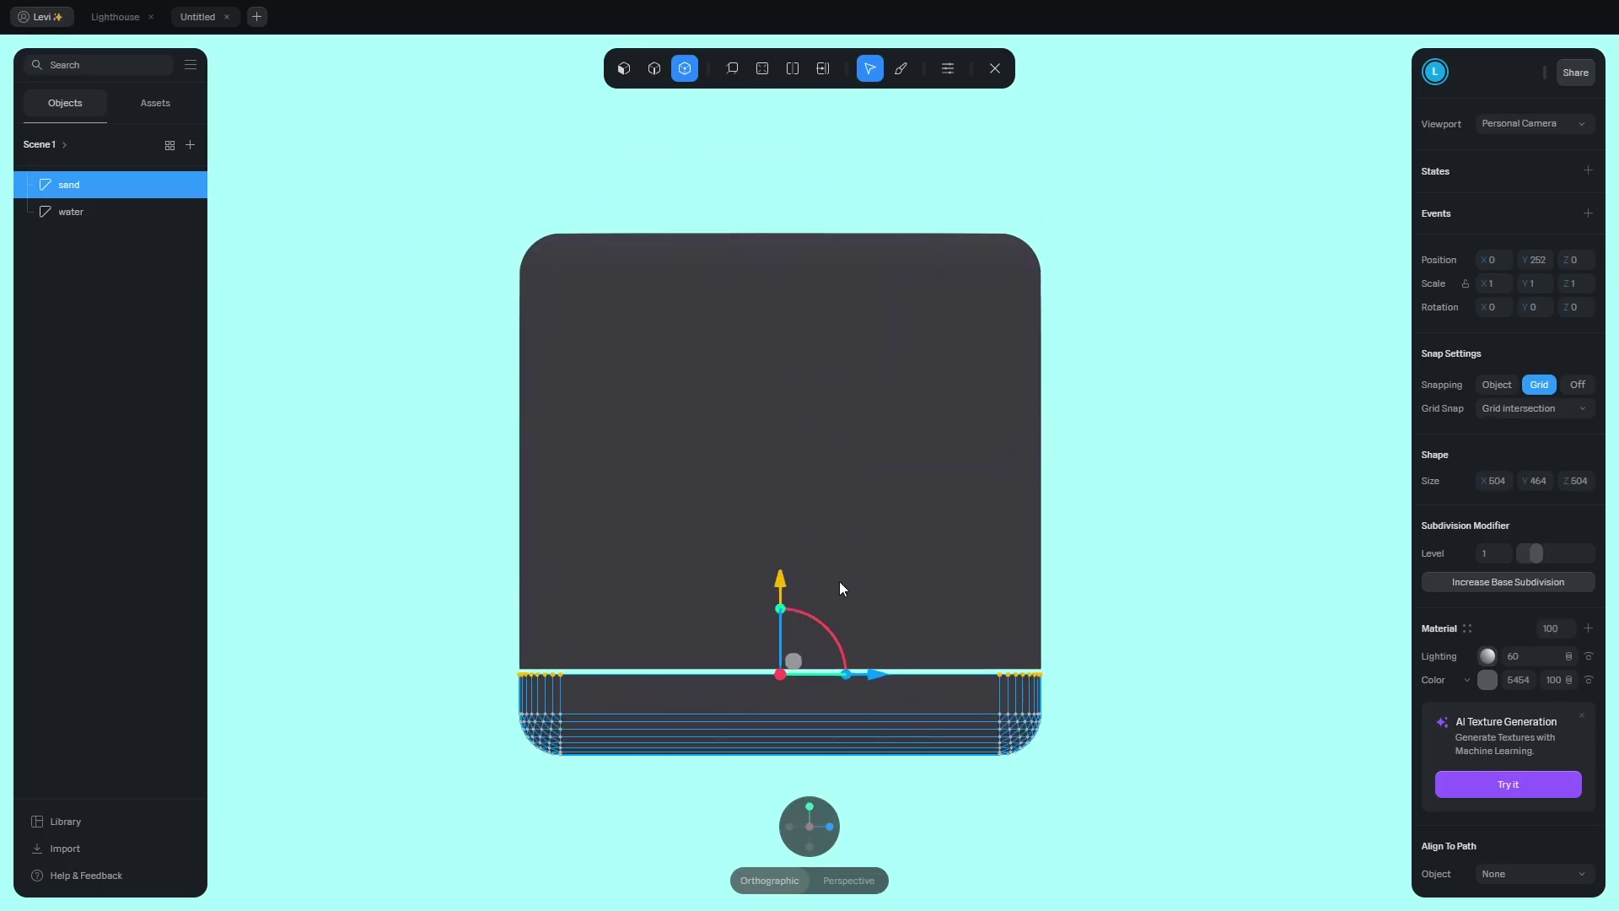
{"action": "middle_click_drag", "start_coordinate": [857, 551], "coordinate": [861, 523]}
{"action": "scroll", "coordinate": [782, 575], "scroll_direction": "up", "scroll_amount": 5}
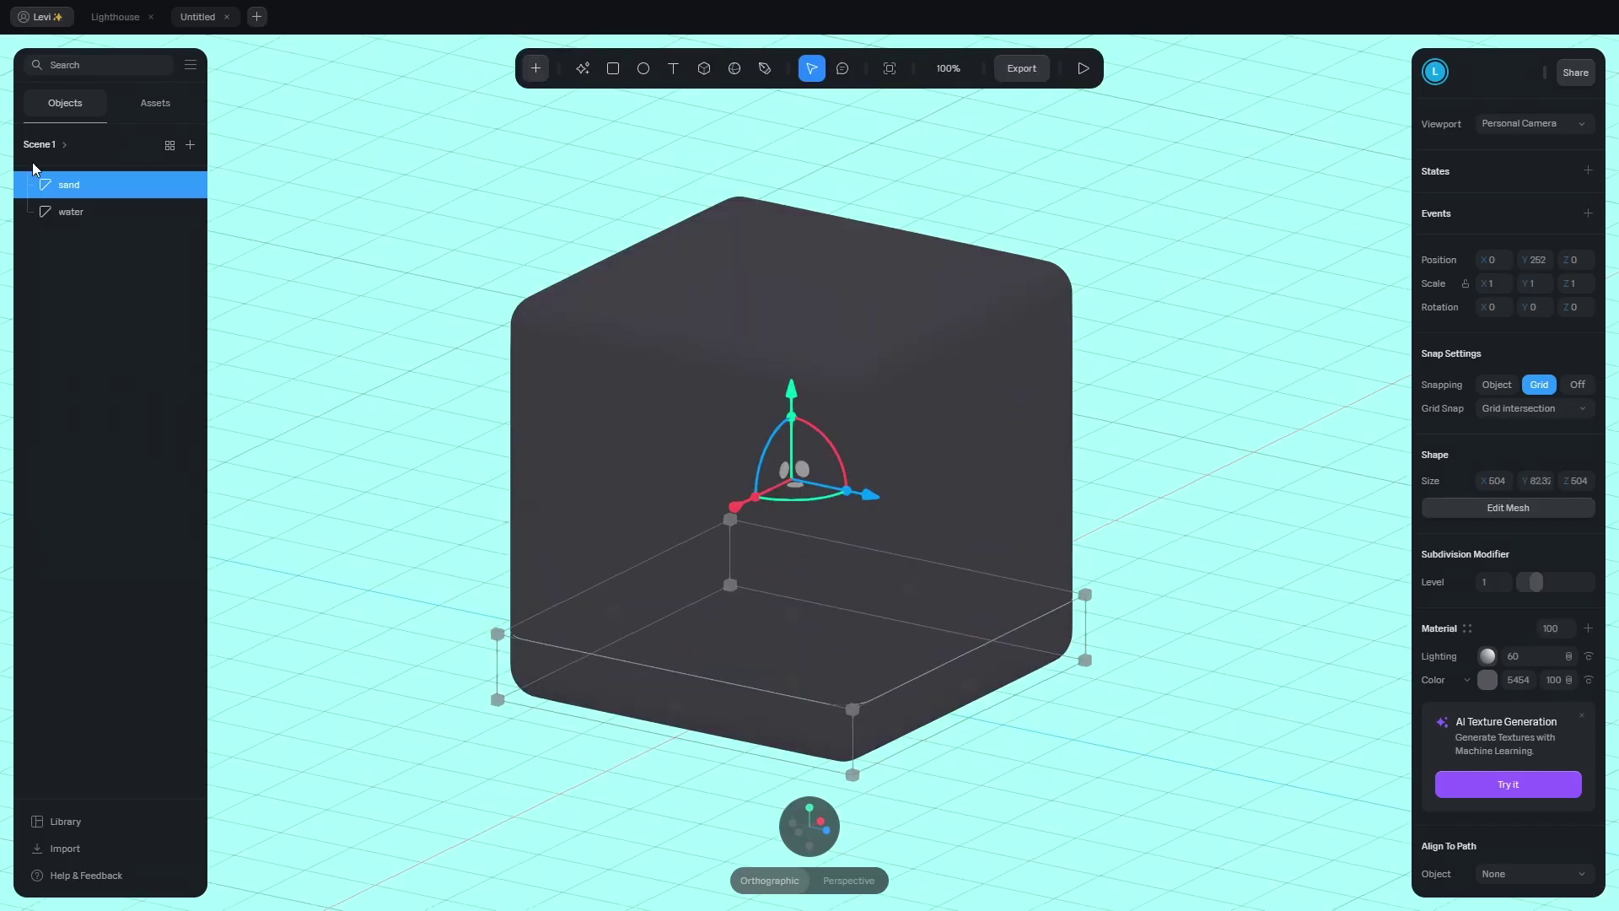
Hide the water mesh and select one edge of the sand mesh's open top rim.
{"action": "left_click", "coordinate": [174, 211]}
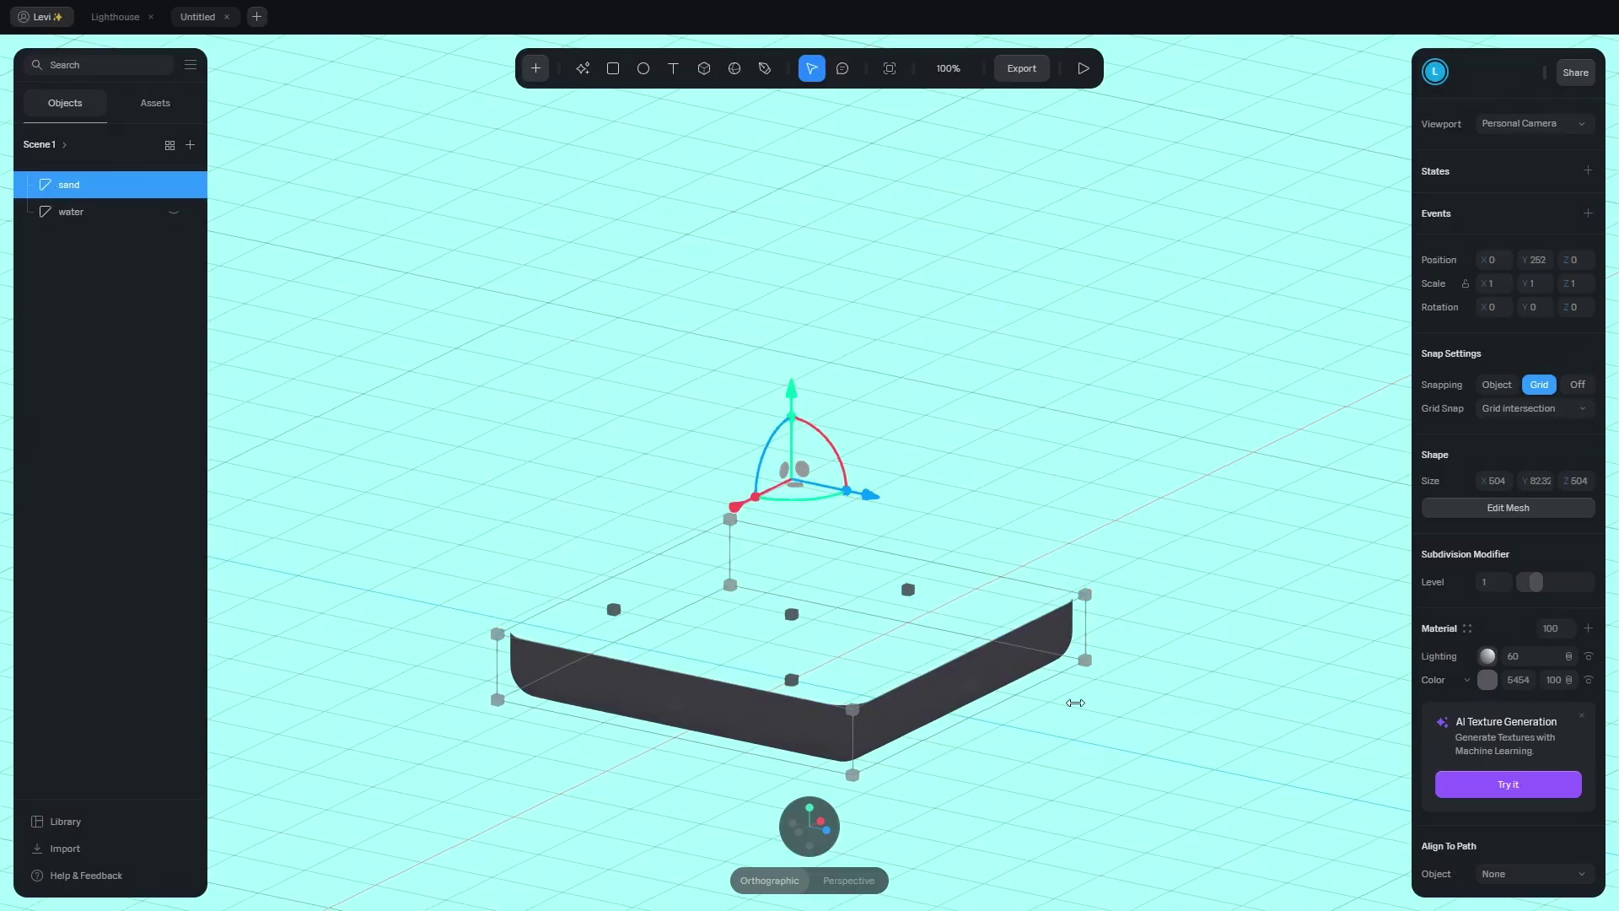
{"action": "left_click", "coordinate": [1520, 510]}
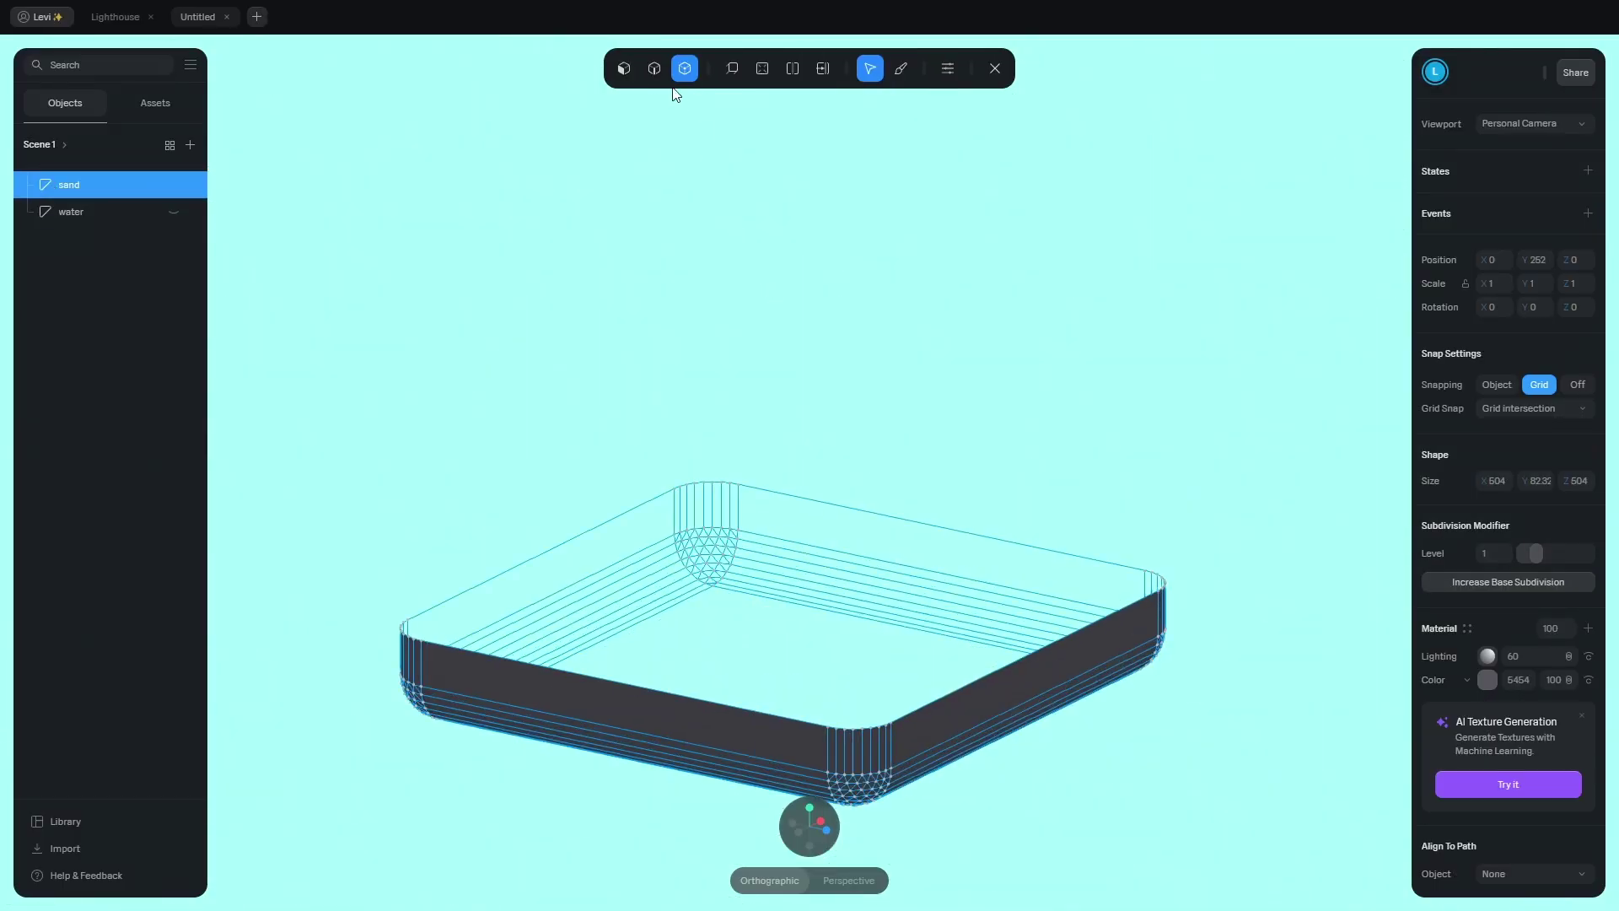
{"action": "left_click", "coordinate": [873, 519]}
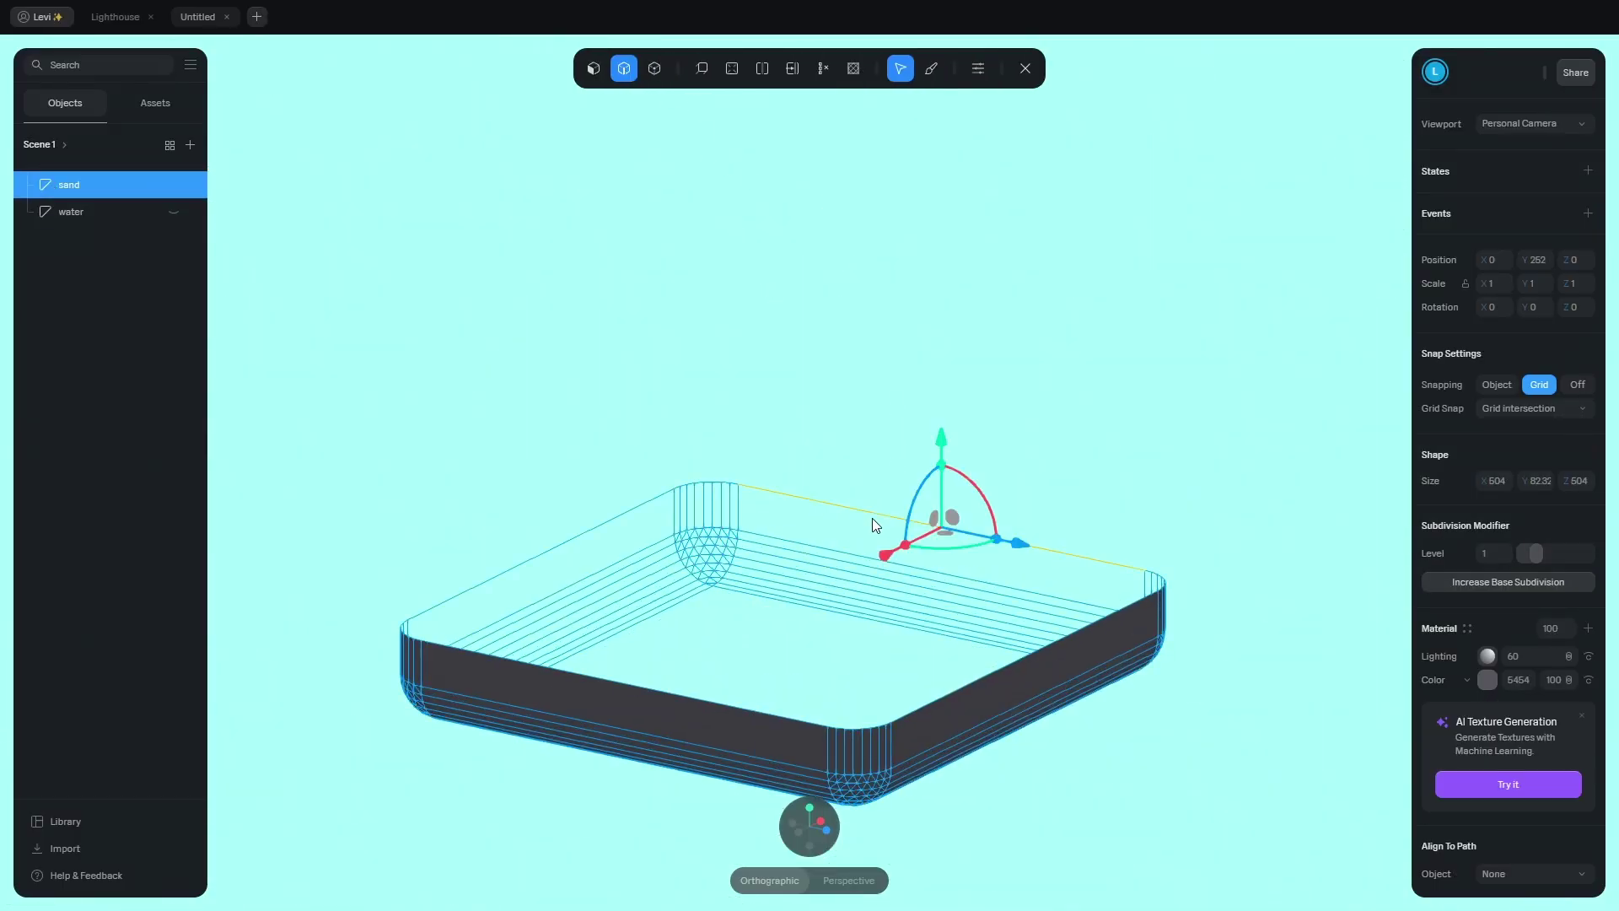
Try to fill the sand mesh's open top with flat hole filling.
{"action": "left_click", "coordinate": [854, 69]}
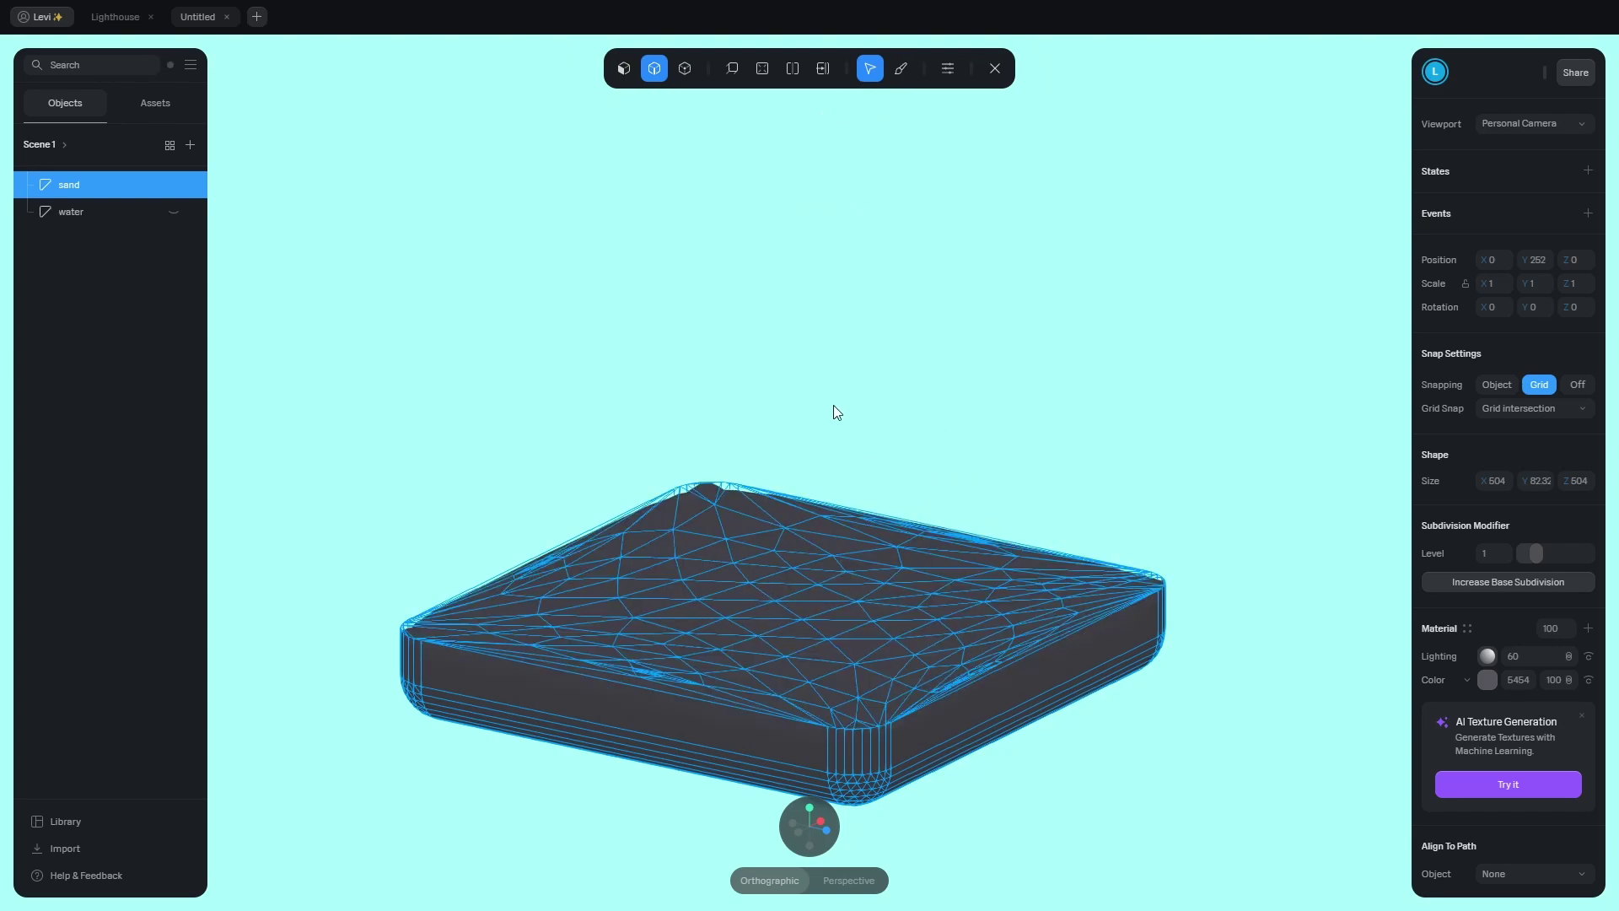
{"action": "key", "text": "ctrl+z"}
Set hole filling to Ngon and fill the sand mesh's open top.
{"action": "left_click", "coordinate": [980, 71]}
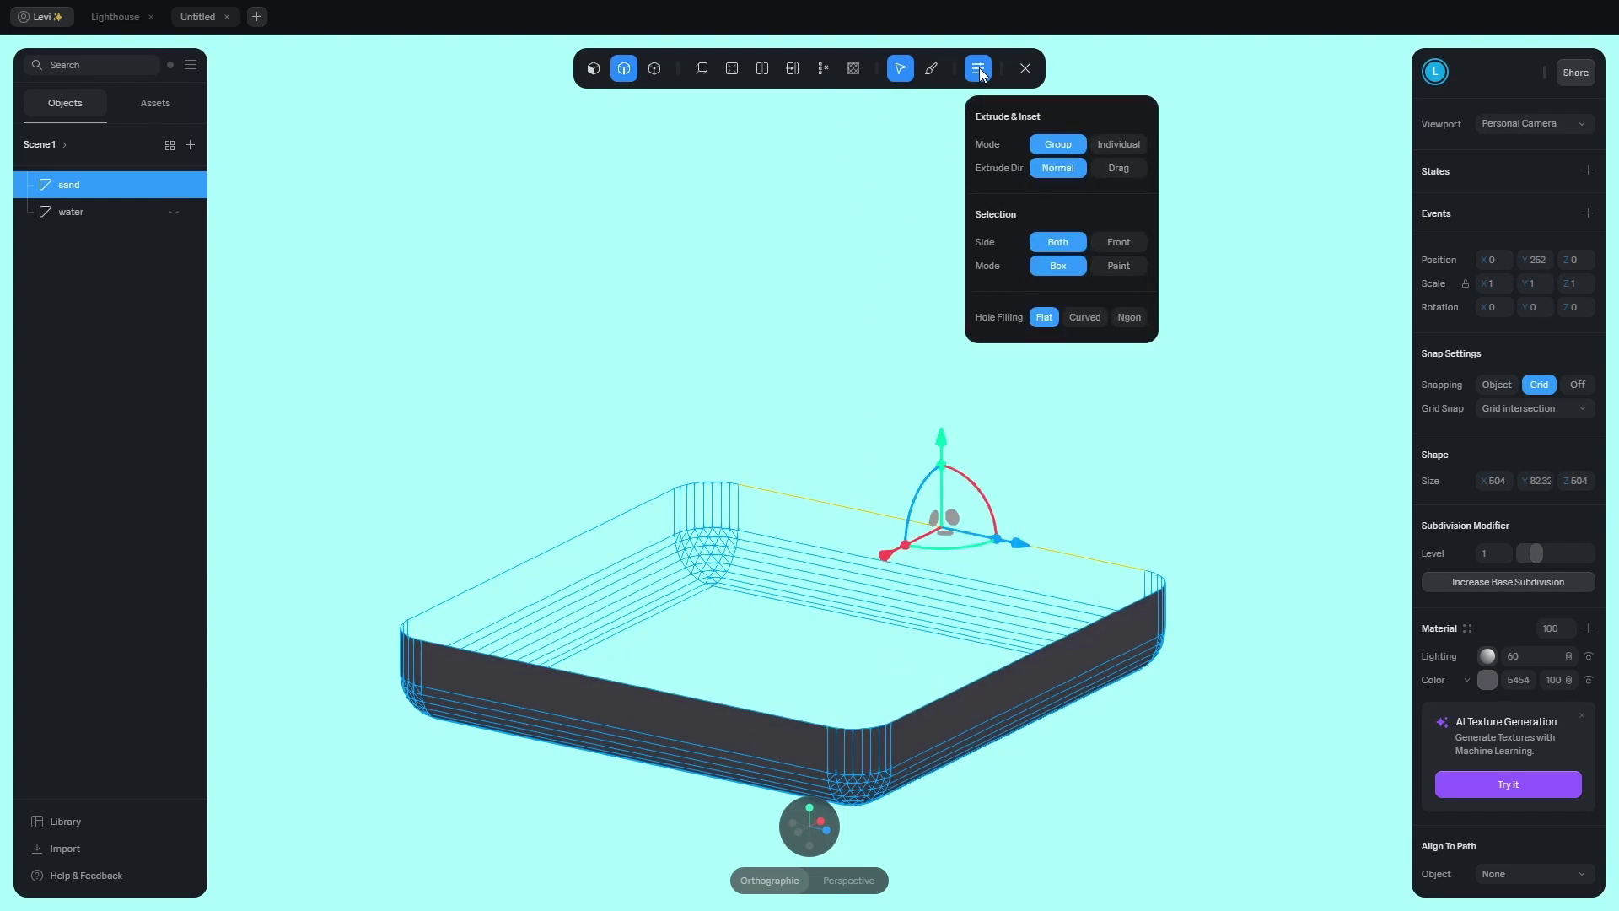
{"action": "left_click", "coordinate": [1136, 321]}
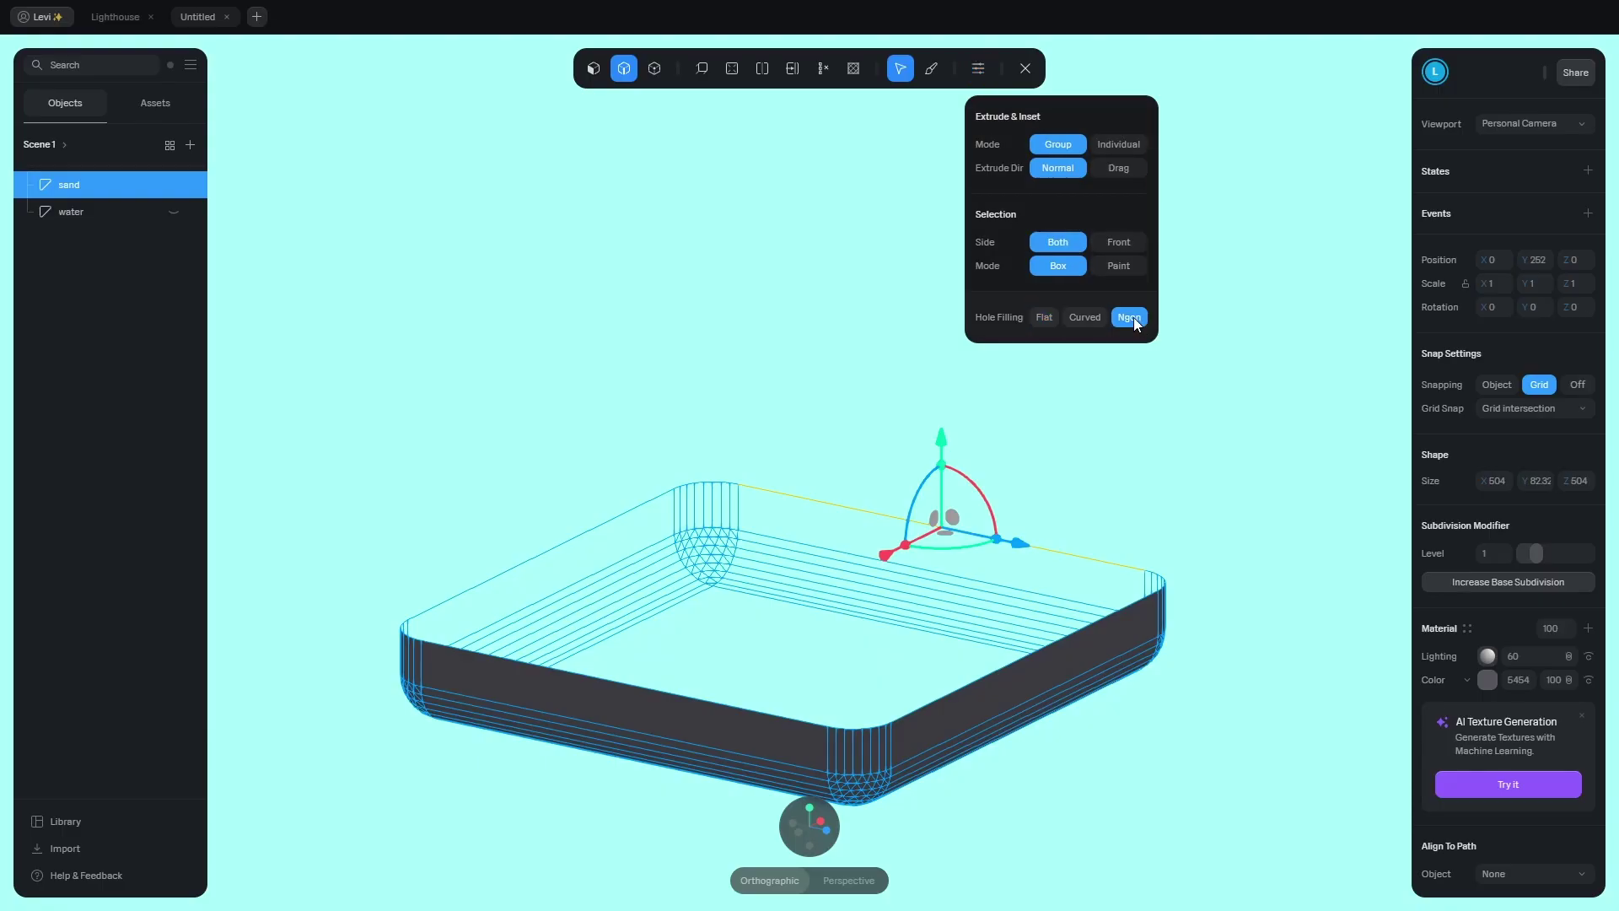
{"action": "left_click", "coordinate": [853, 70]}
{"action": "middle_click_drag", "start_coordinate": [732, 587], "coordinate": [1090, 506]}
Set the sand mesh's subdivision level to 0 and finish editing the mesh.
{"action": "left_click", "coordinate": [1492, 557]}
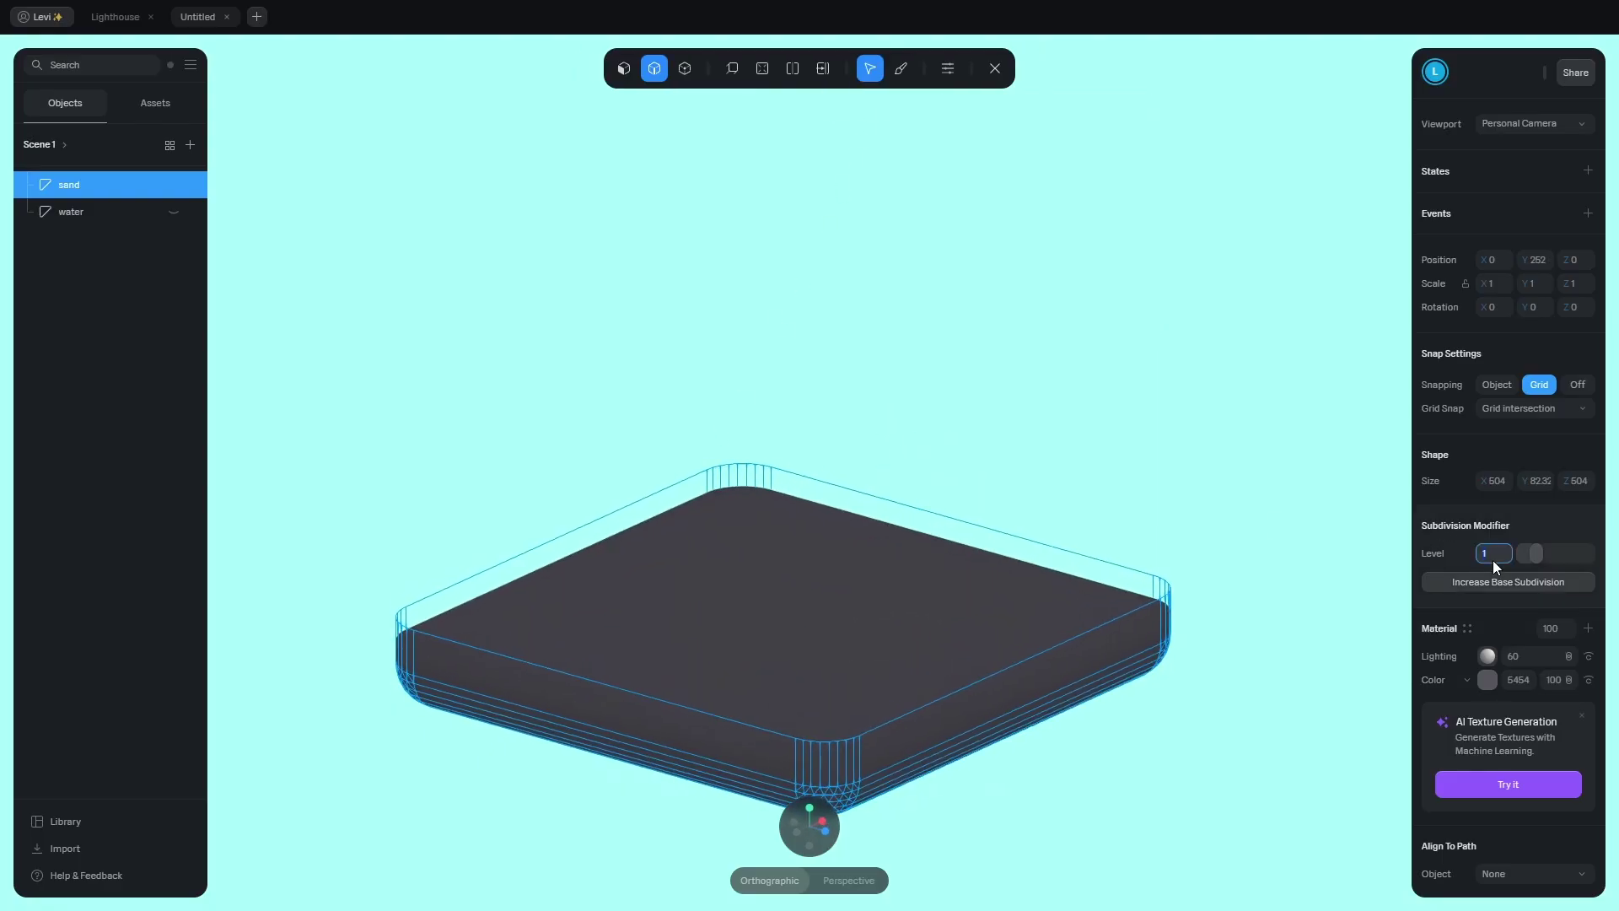
{"action": "key", "text": "Return"}
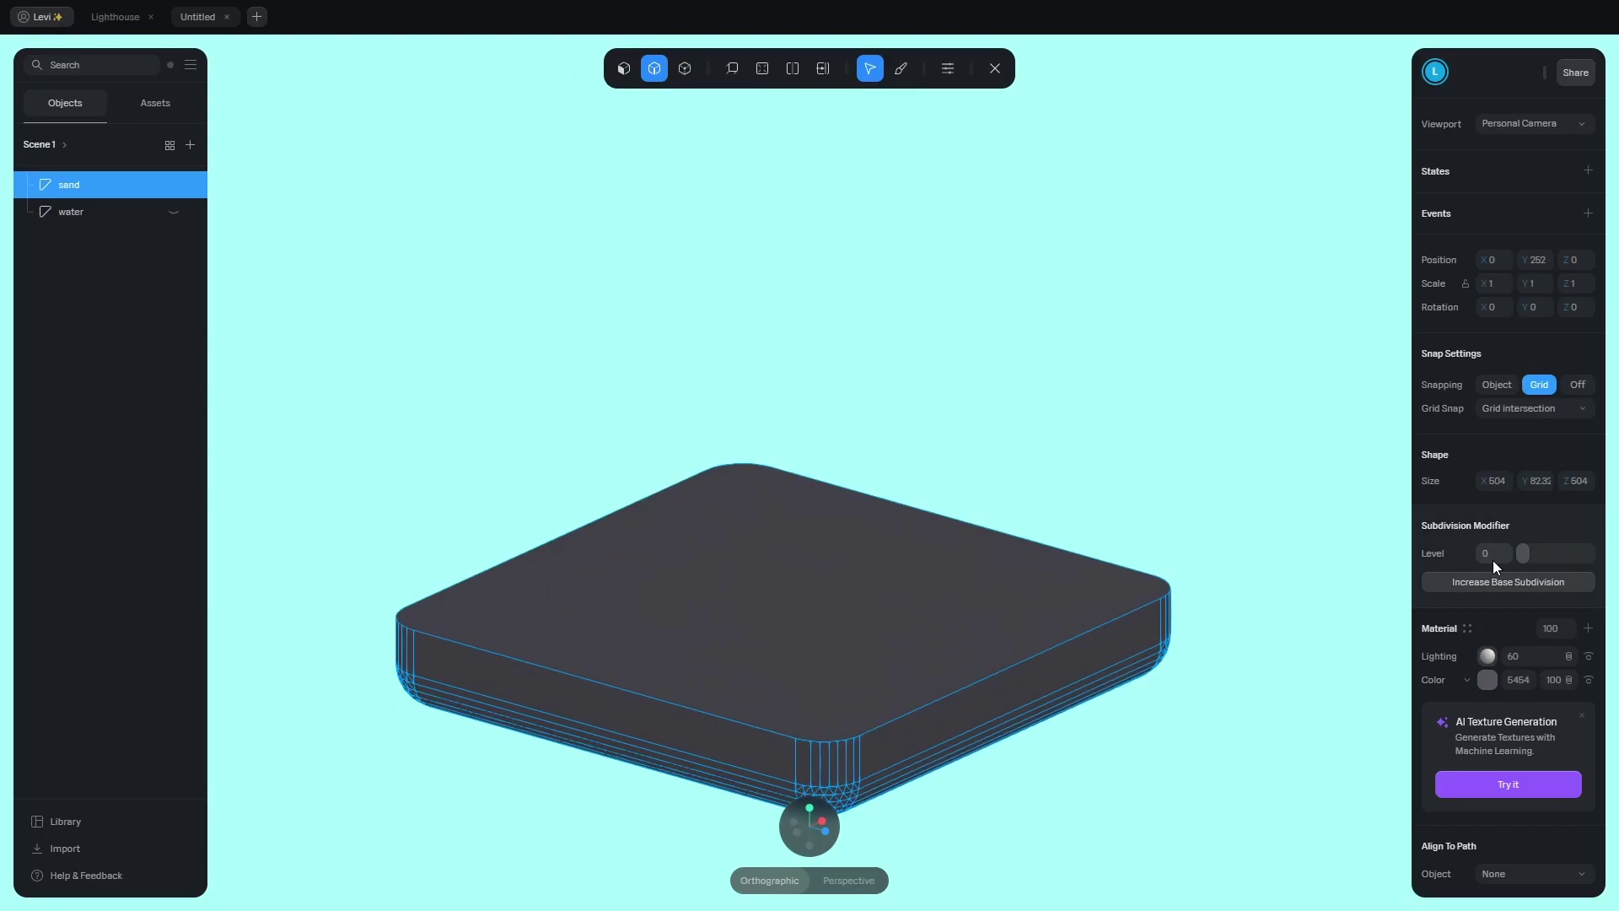
{"action": "left_click", "coordinate": [995, 68]}
Show the water mesh again and lower its subdivision level to the minimum.
{"action": "left_click", "coordinate": [174, 212]}
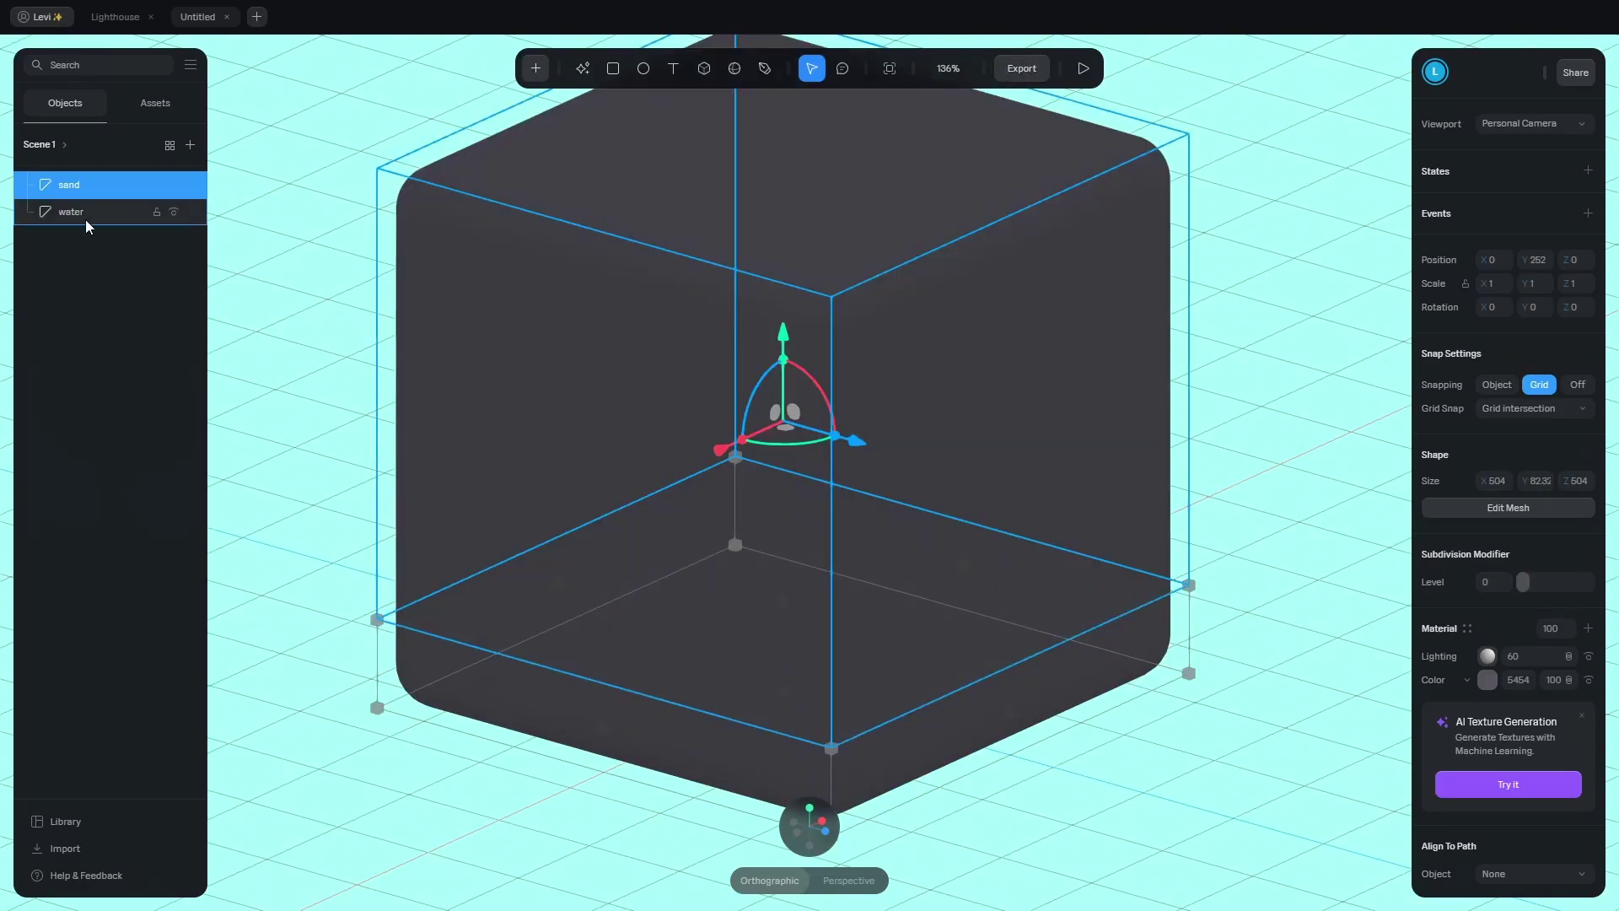
{"action": "left_click", "coordinate": [68, 215]}
{"action": "left_click_drag", "start_coordinate": [1533, 582], "coordinate": [1453, 588]}
{"action": "middle_click_drag", "start_coordinate": [1164, 386], "coordinate": [1179, 471]}
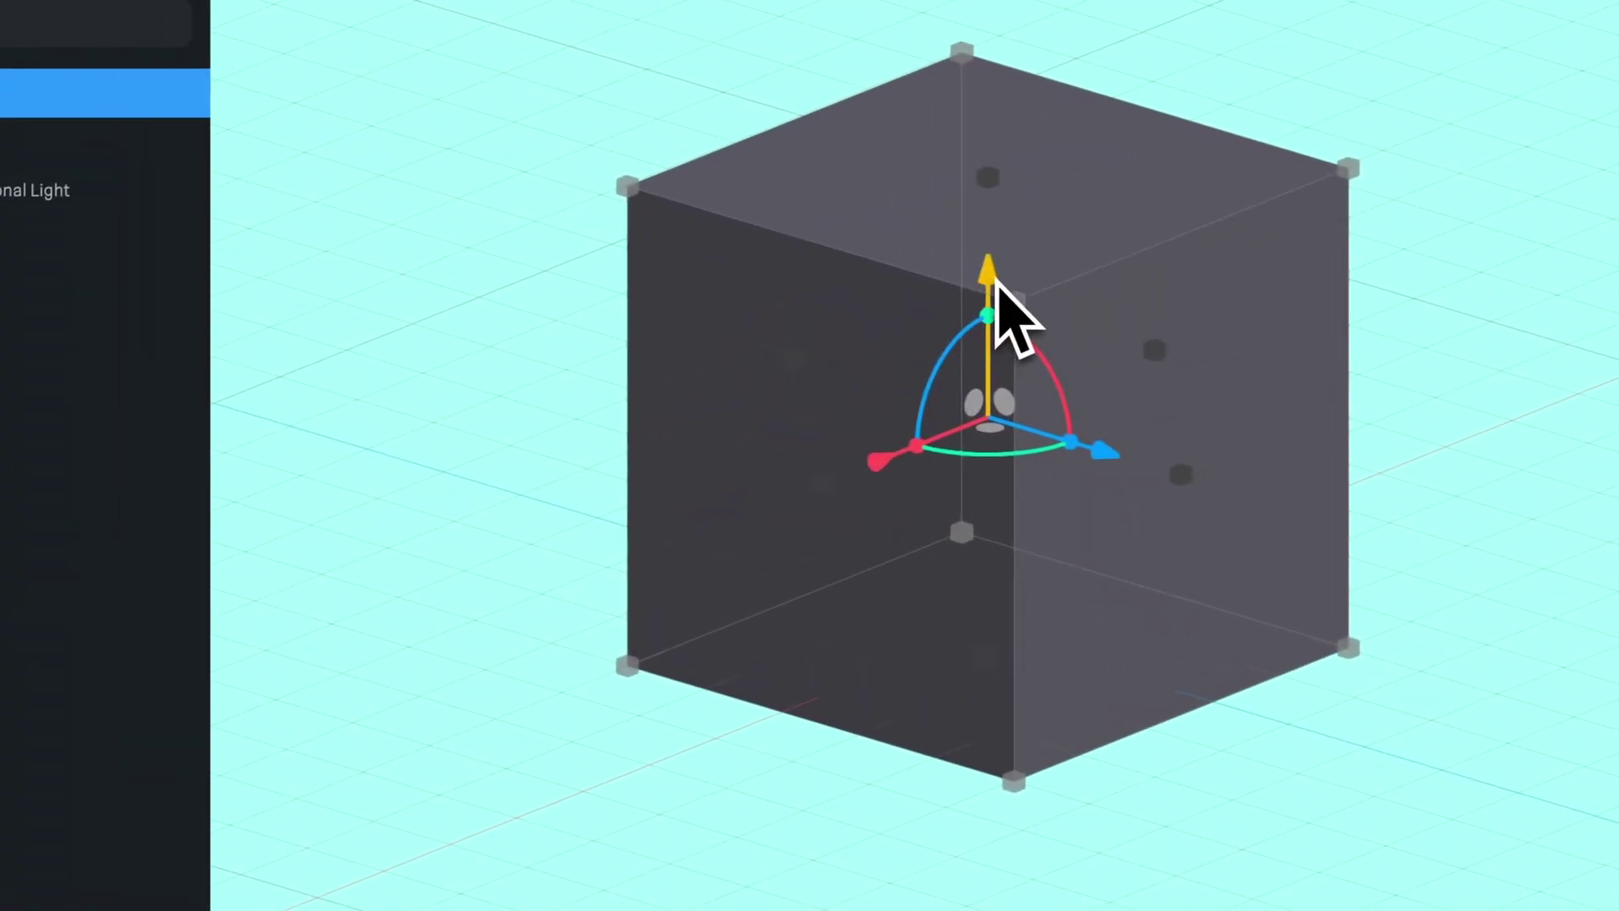
Move the sharp-edged cube down over the rounded cube's lower part and combine both cubes with a Boolean subtraction.
{"action": "left_click_drag", "start_coordinate": [783, 280], "coordinate": [813, 558]}
{"action": "left_click_drag", "start_coordinate": [1029, 565], "coordinate": [1011, 582]}
{"action": "left_click", "coordinate": [21, 148], "text": "shift"}
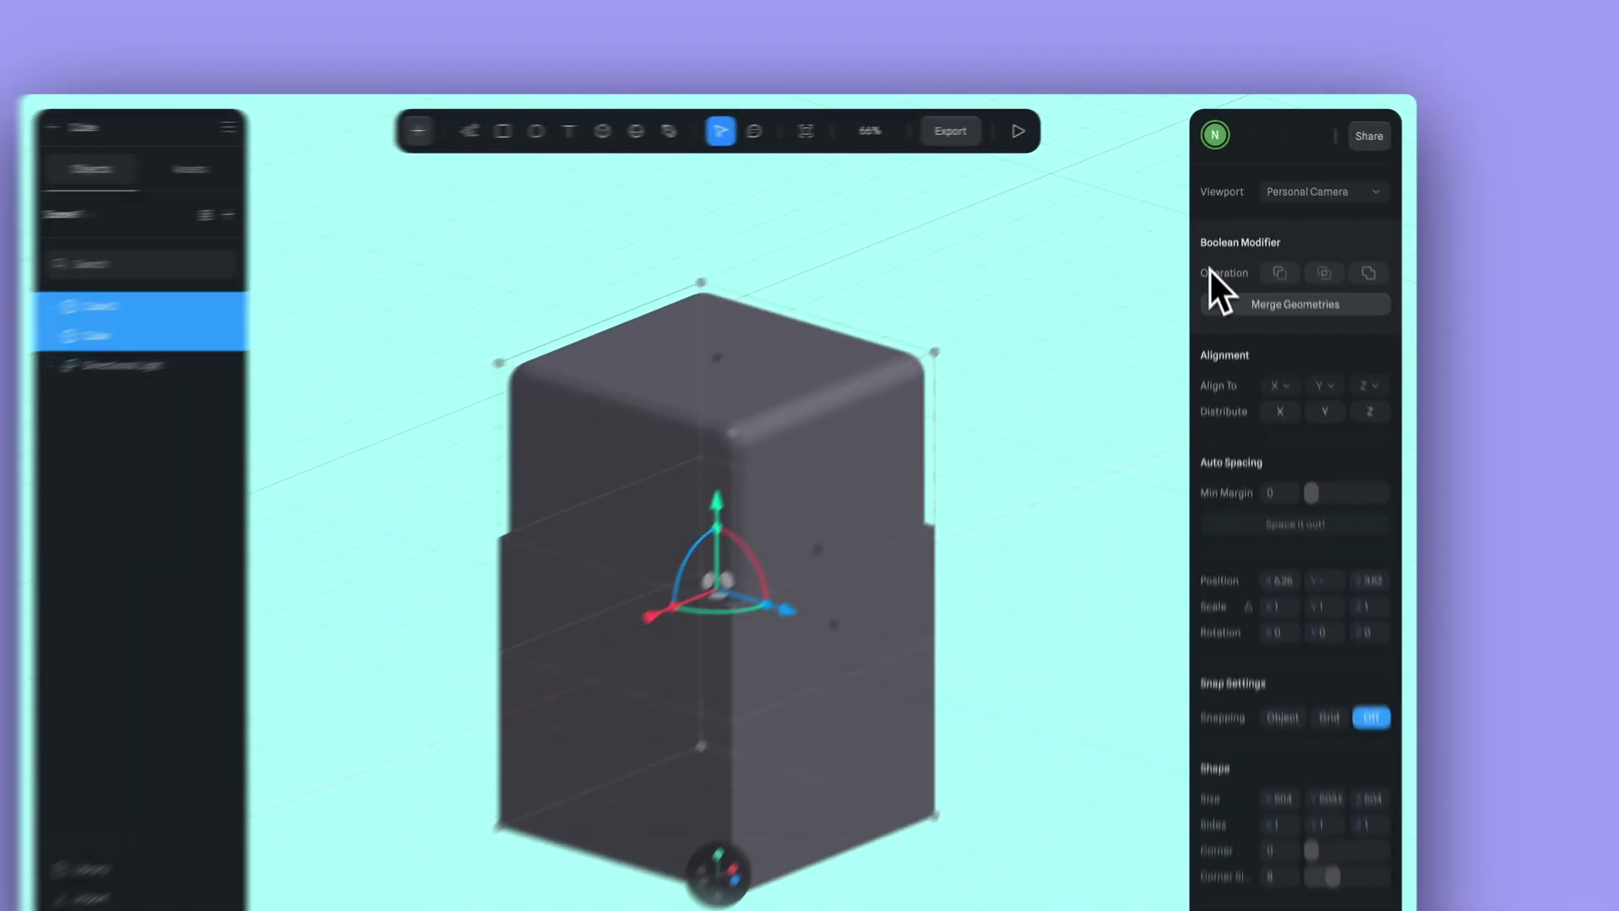
{"action": "left_click", "coordinate": [1332, 392]}
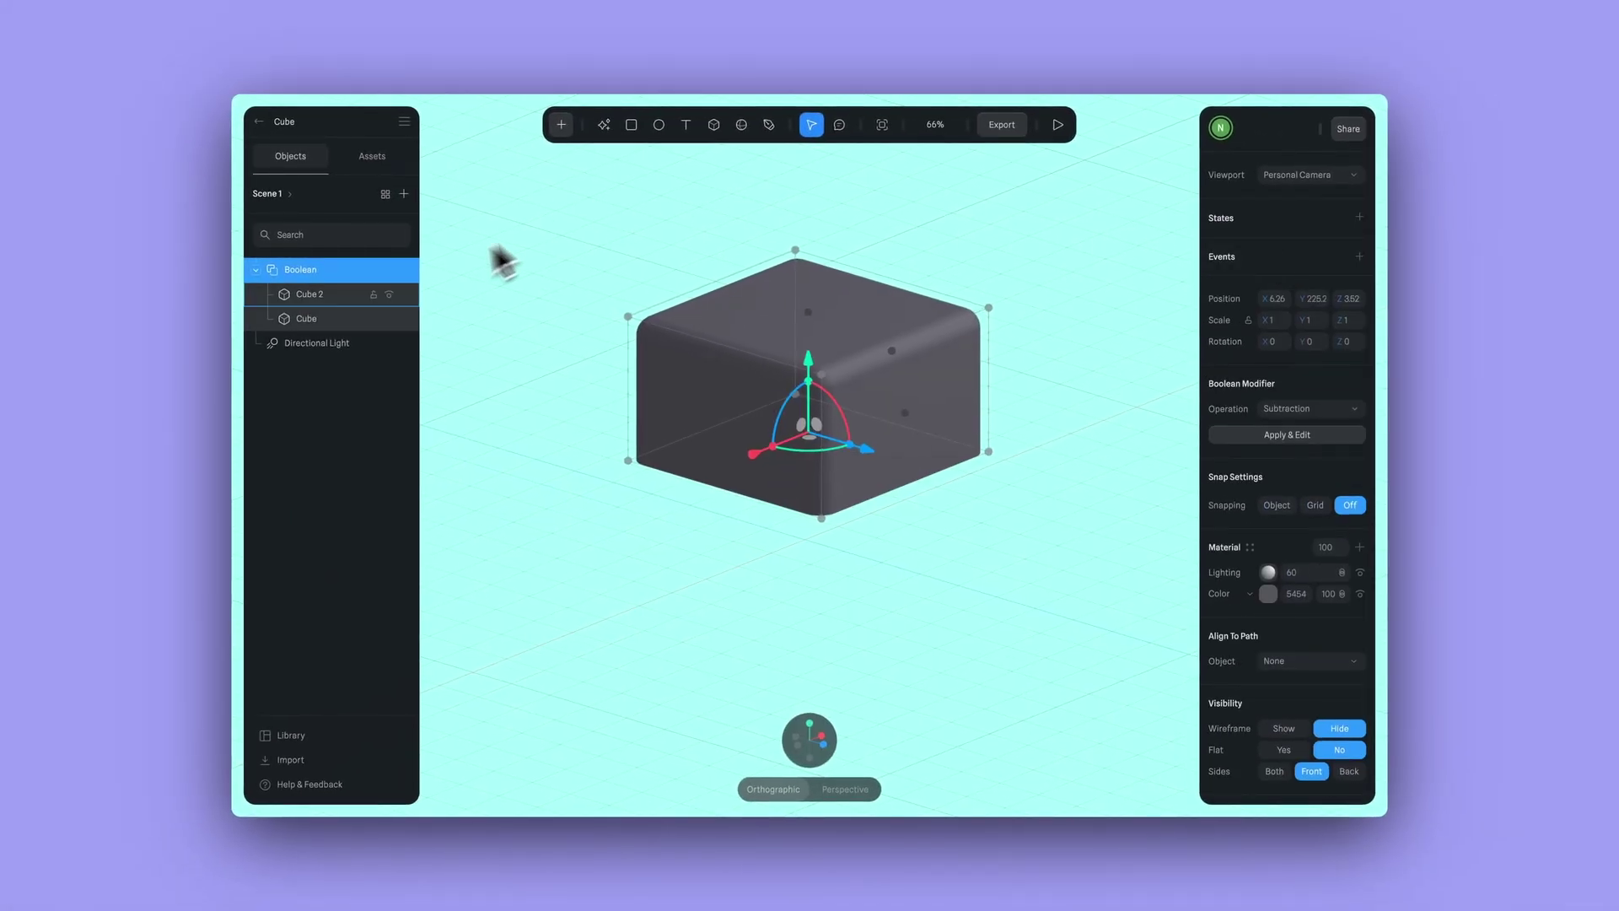
Move Cube 2 lower inside the Boolean so less of the rounded cube is cut away, and select the Boolean object.
{"action": "left_click", "coordinate": [321, 294]}
{"action": "left_click_drag", "start_coordinate": [808, 456], "coordinate": [796, 599]}
{"action": "left_click", "coordinate": [311, 275]}
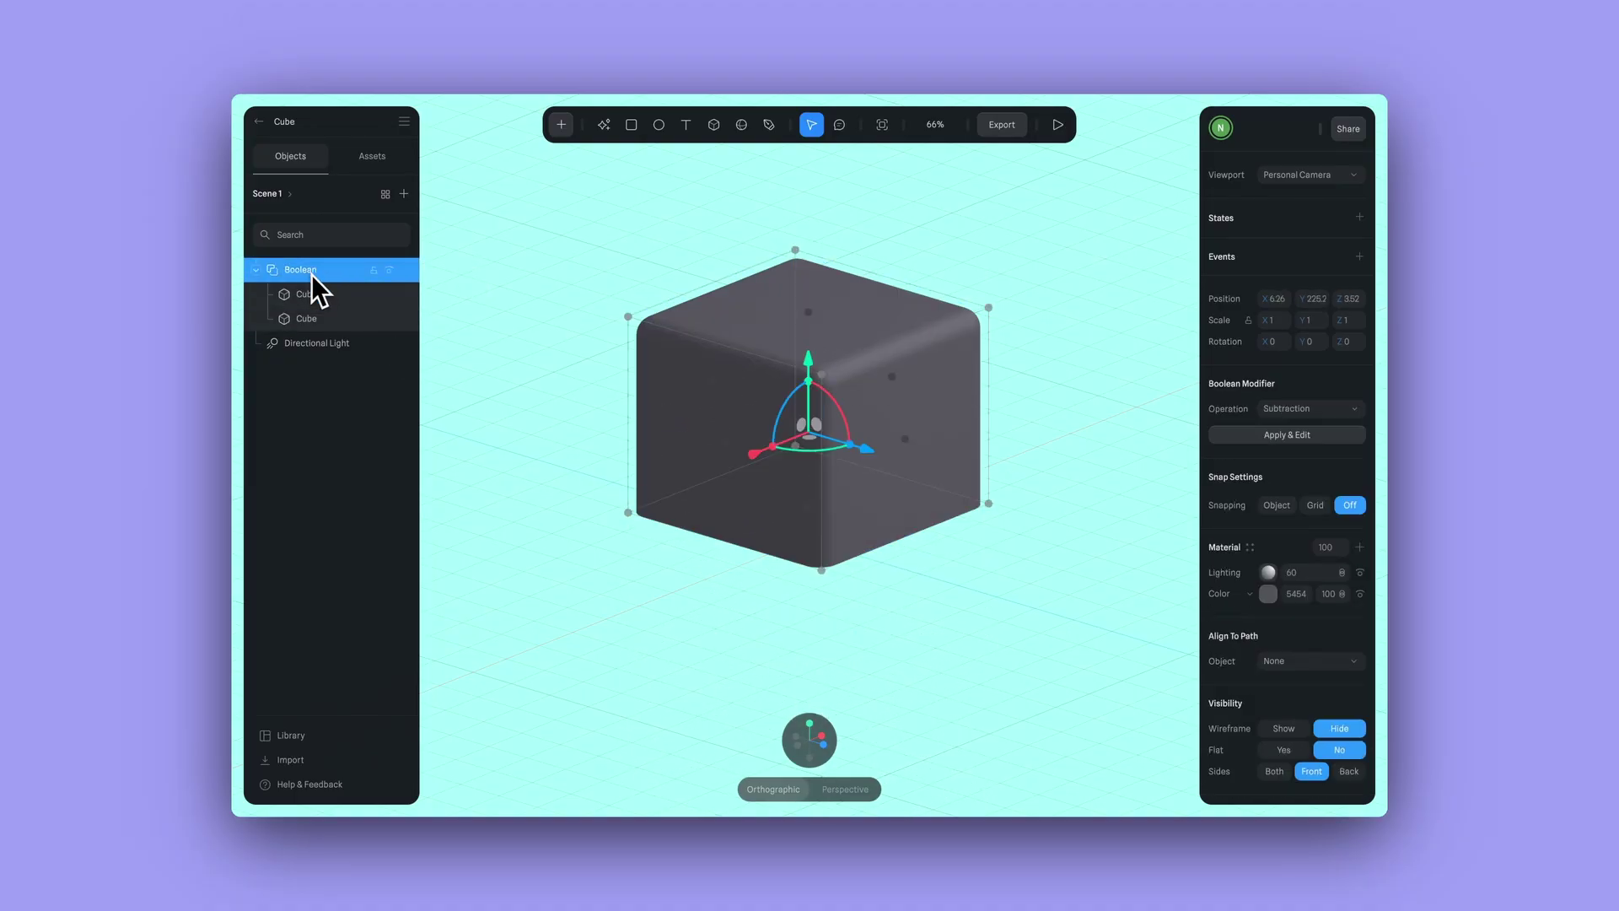
Duplicate the Boolean, raise Cube 2 inside the copy so only the rounded cube's lower slab remains, and show the original Boolean again.
{"action": "key", "text": "ctrl+d"}
{"action": "left_click", "coordinate": [315, 295]}
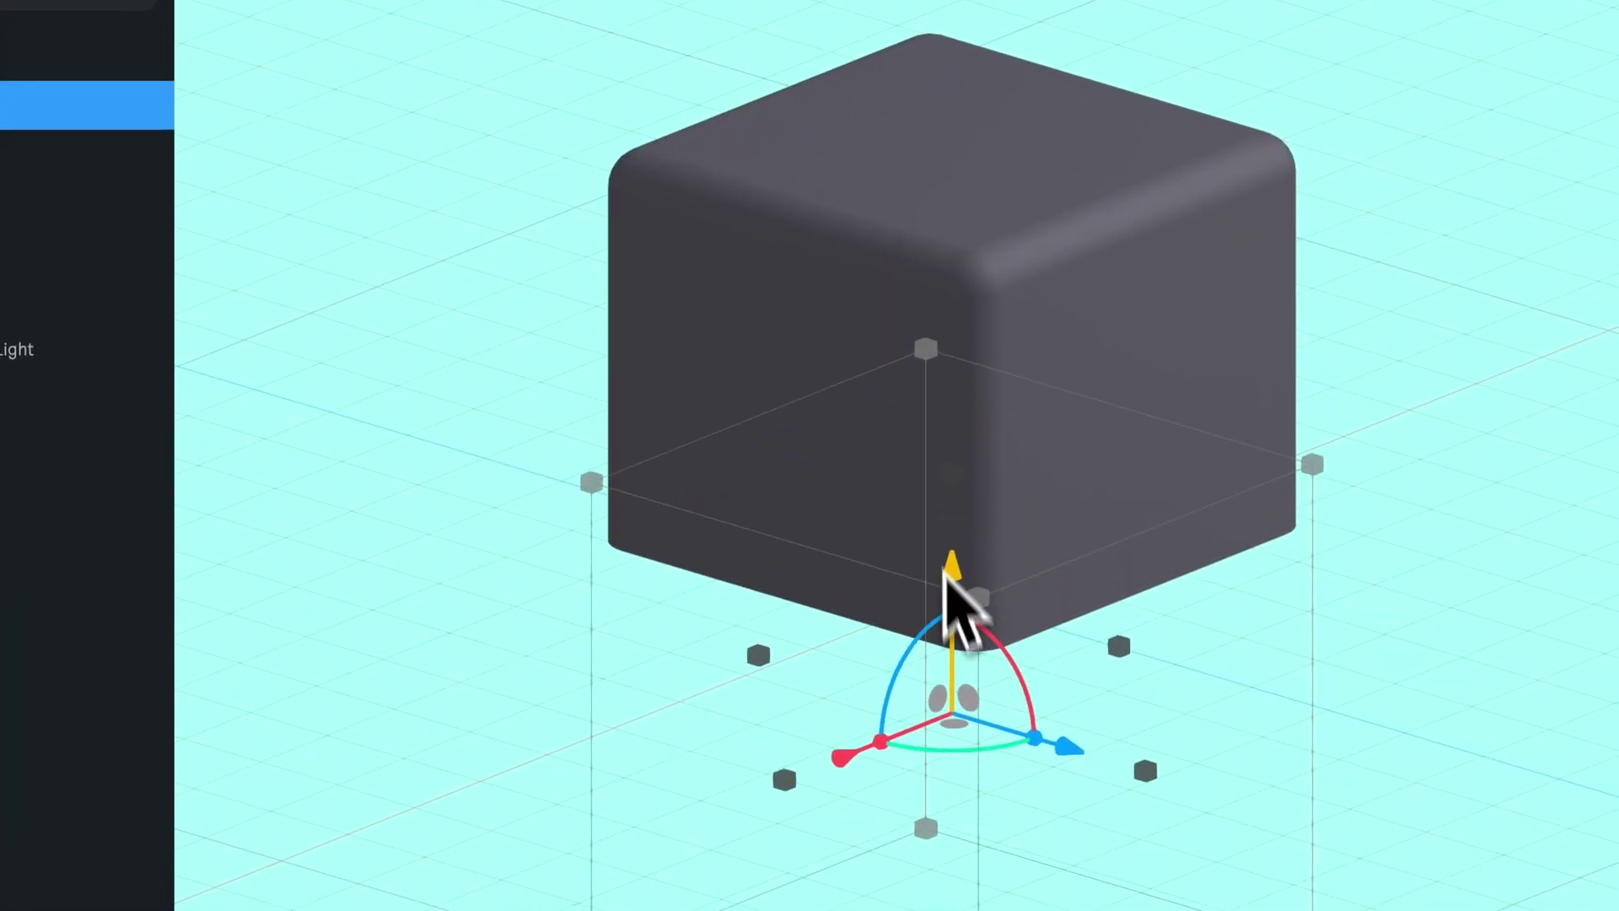
{"action": "left_click_drag", "start_coordinate": [946, 576], "coordinate": [892, 180]}
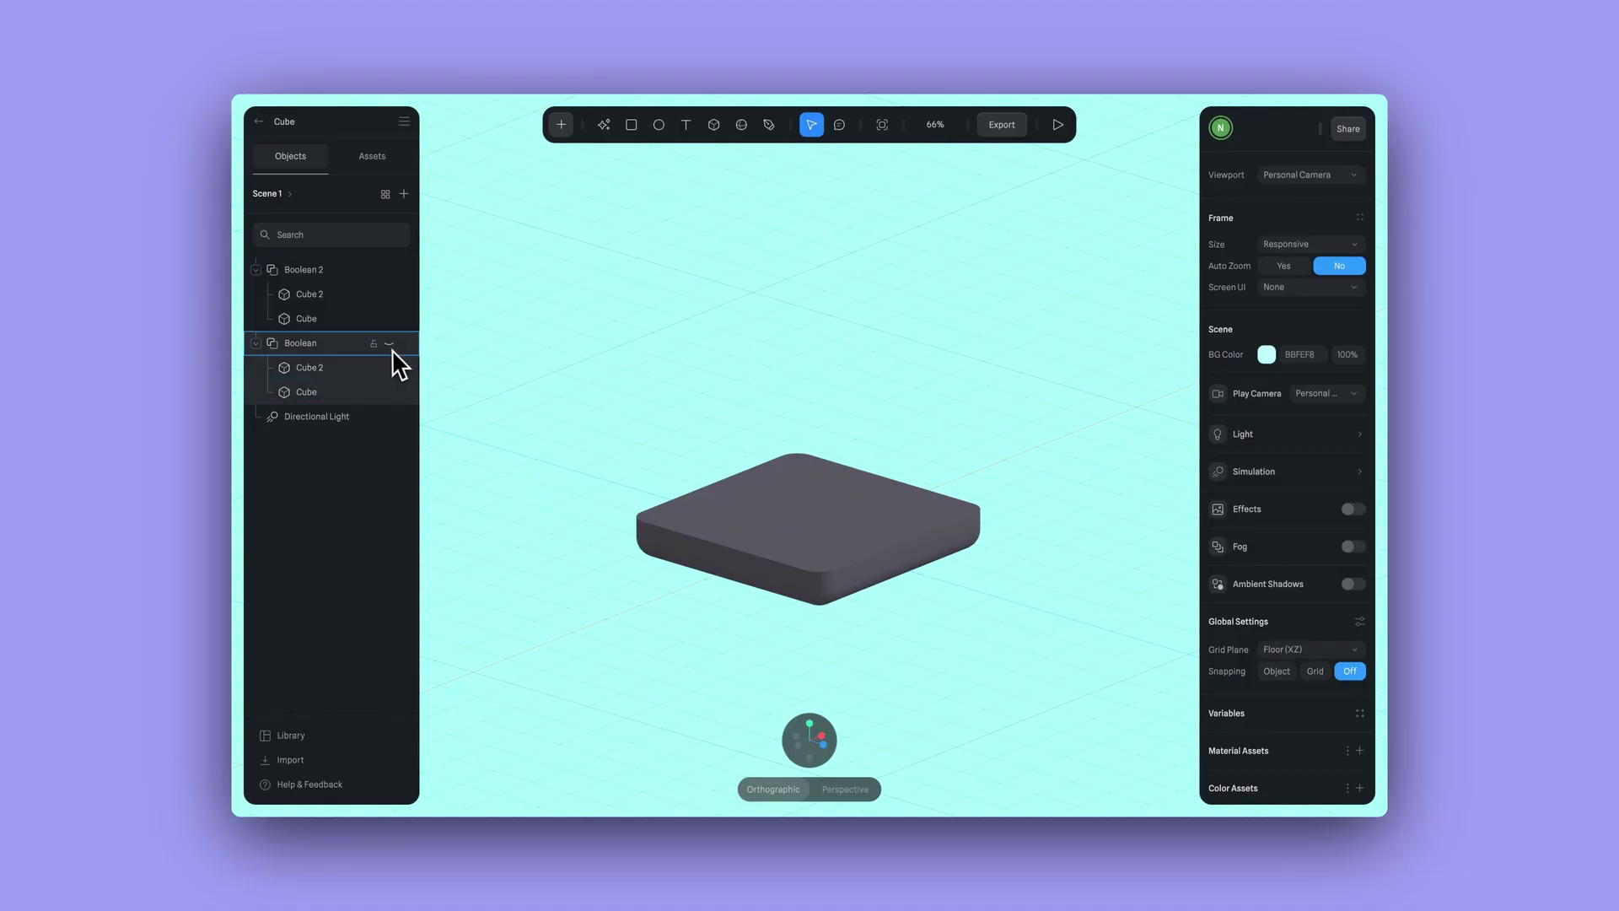
{"action": "left_click", "coordinate": [392, 350]}
{"action": "left_click_drag", "start_coordinate": [986, 617], "coordinate": [808, 649], "text": "alt"}
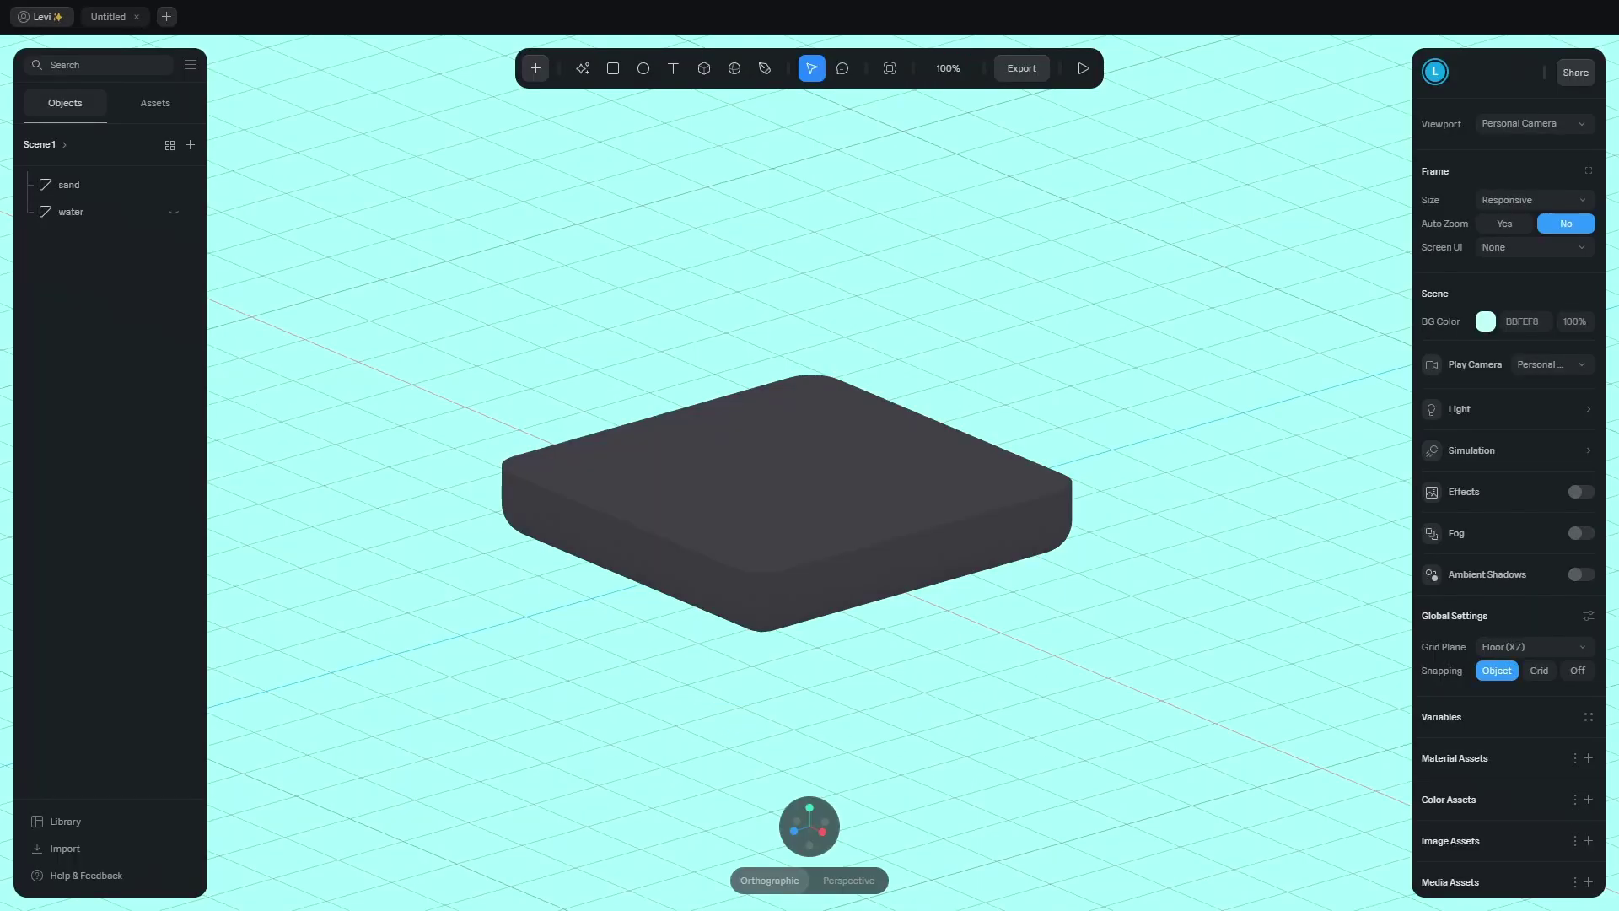
Turn off the sand mesh's lighting, place the colour layer above it and change that layer's type to Depth.
{"action": "left_click", "coordinate": [1006, 510]}
{"action": "left_click", "coordinate": [1589, 635]}
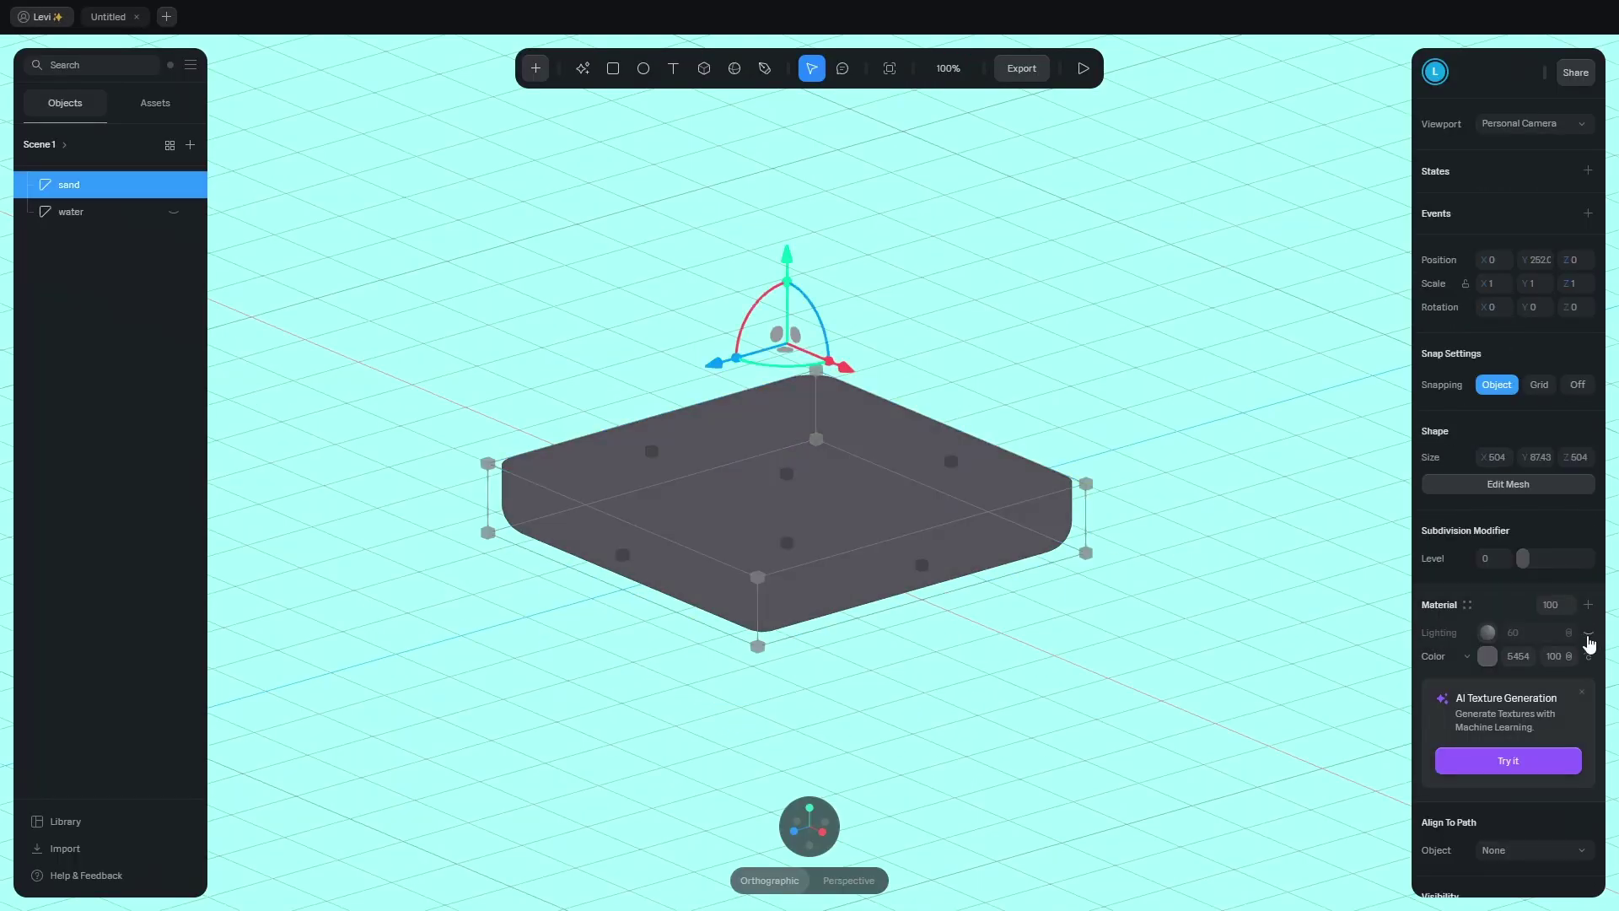
{"action": "left_click_drag", "start_coordinate": [1445, 637], "coordinate": [1447, 661]}
{"action": "left_click", "coordinate": [1468, 635]}
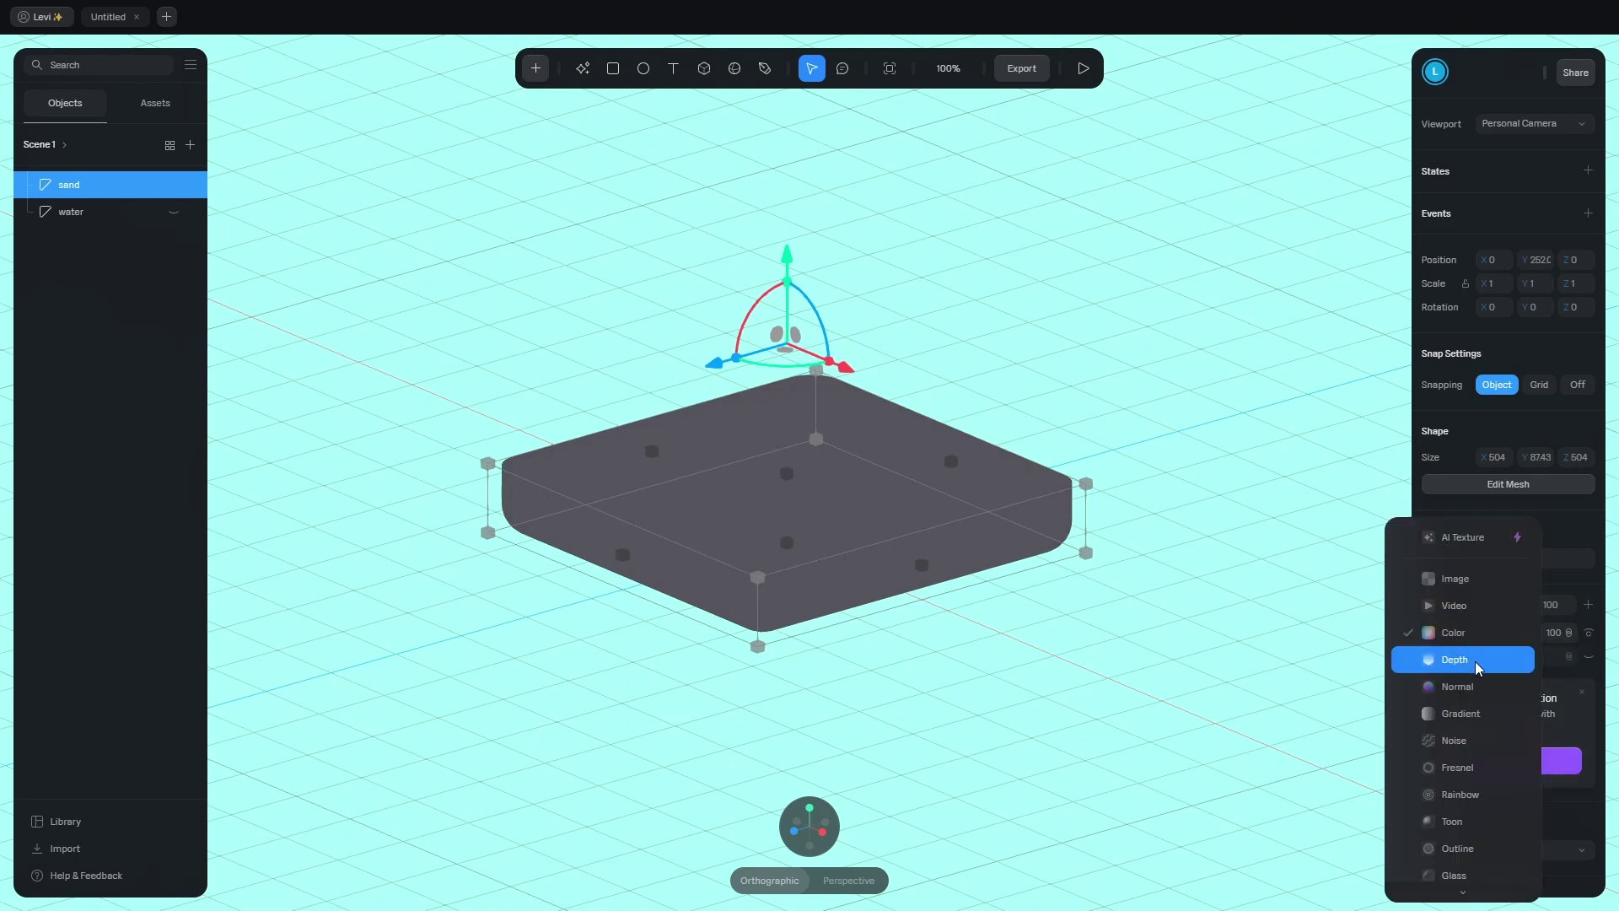
{"action": "left_click", "coordinate": [1476, 667]}
{"action": "left_click", "coordinate": [1487, 633]}
Set the sand's Depth layer to the Linear type with a Z direction of -1.
{"action": "scroll", "coordinate": [1476, 616], "scroll_direction": "down", "scroll_amount": 4}
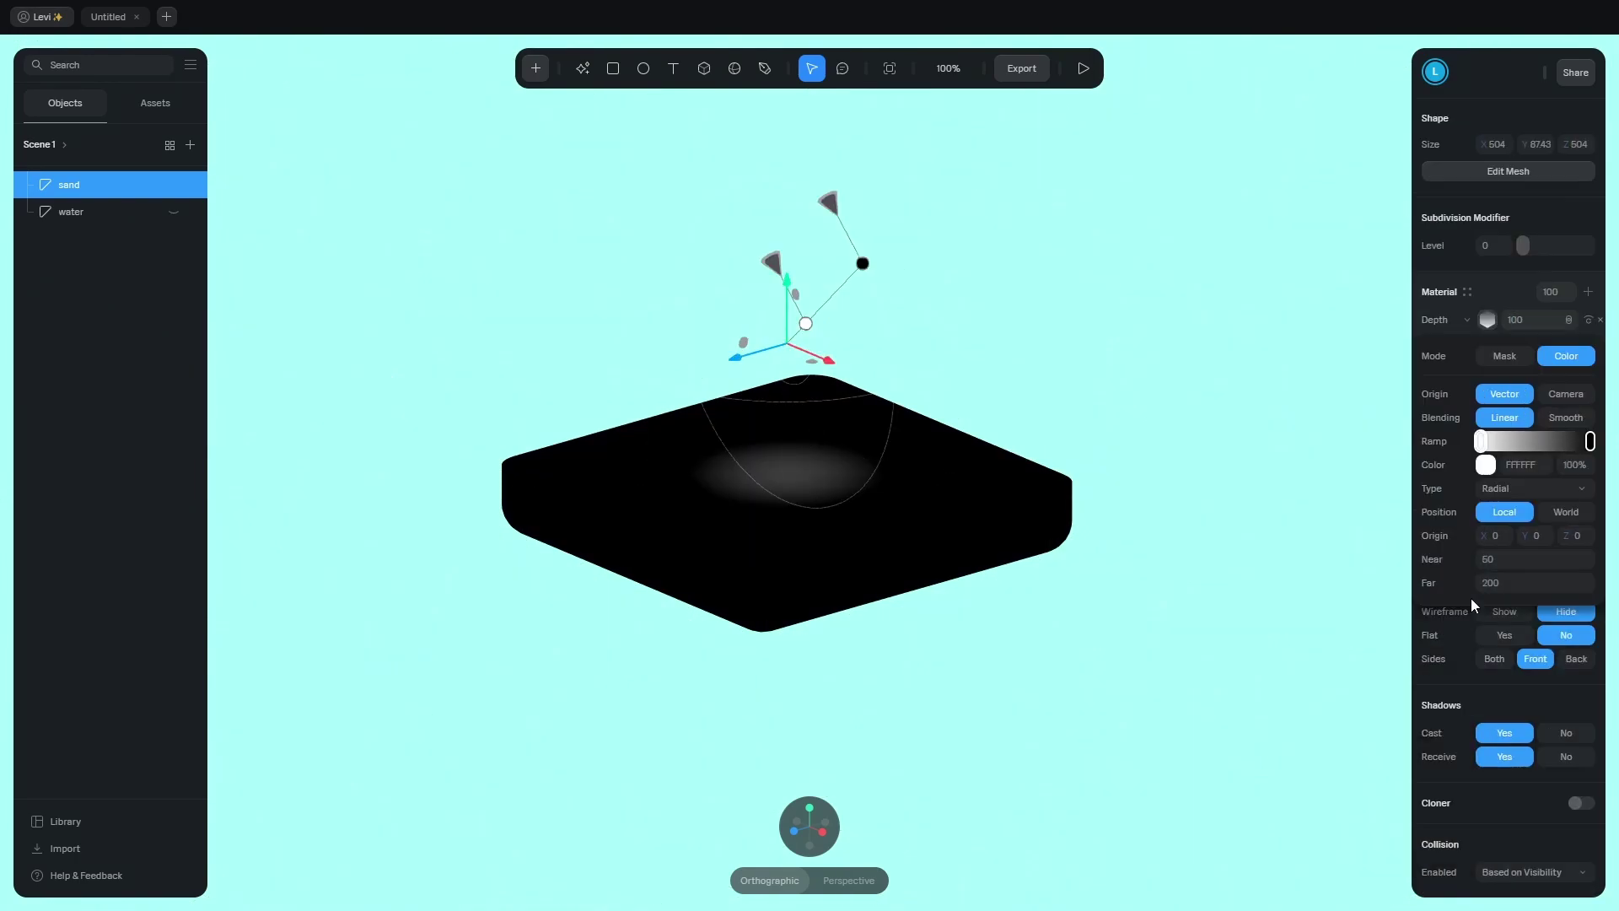
{"action": "left_click", "coordinate": [1517, 489]}
{"action": "left_click", "coordinate": [1520, 463]}
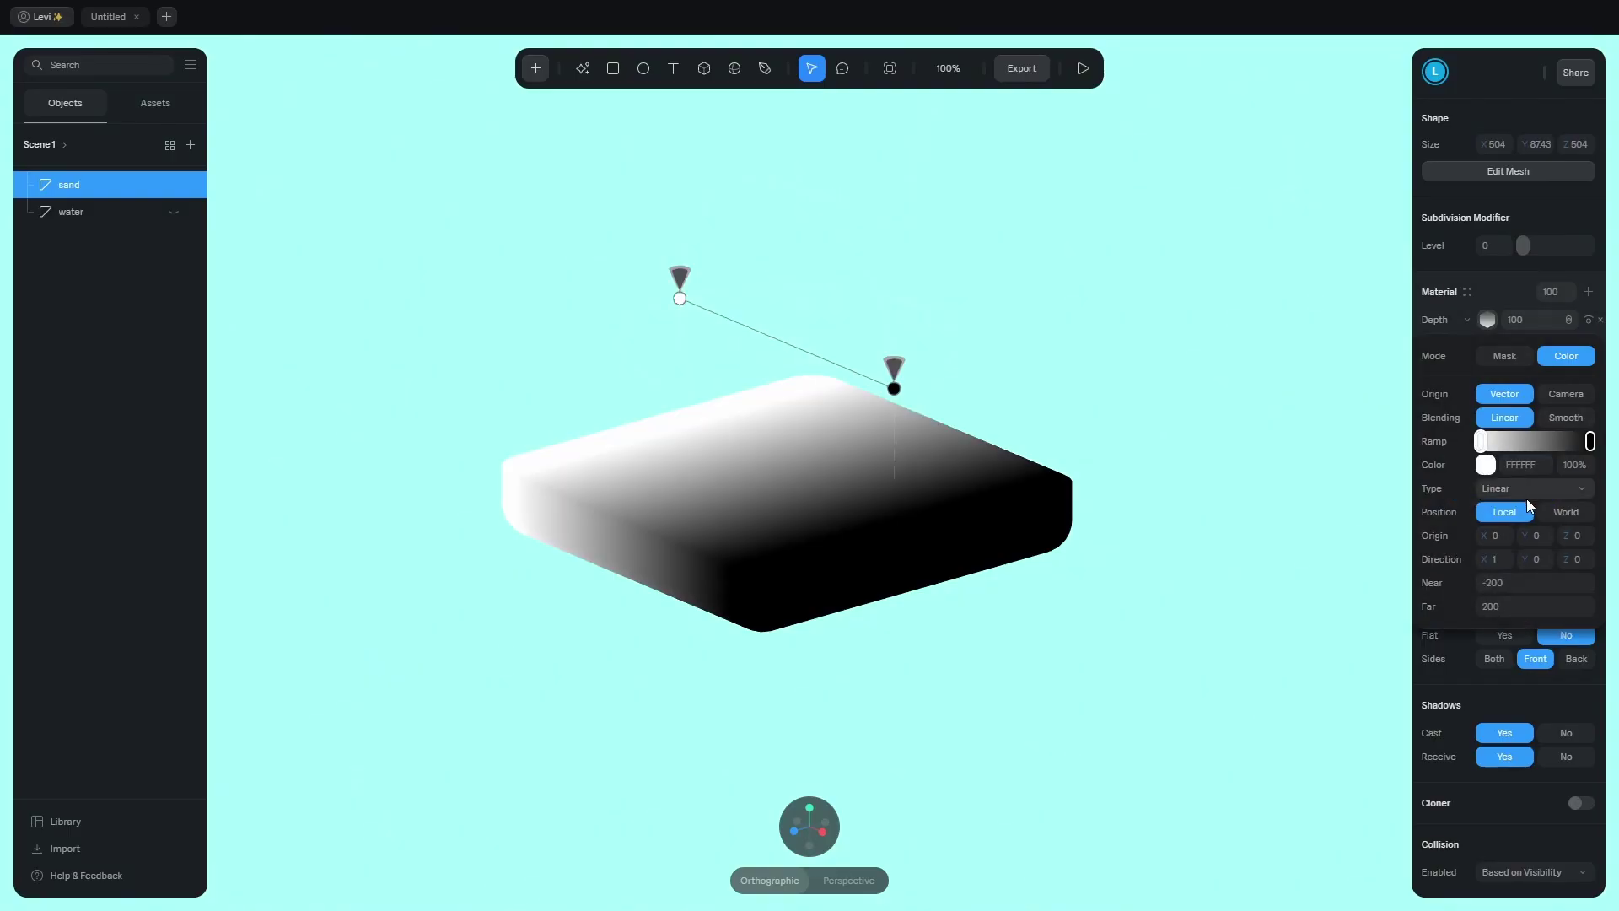
{"action": "left_click", "coordinate": [1582, 571]}
{"action": "type", "text": "-1"}
{"action": "key", "text": "Return"}
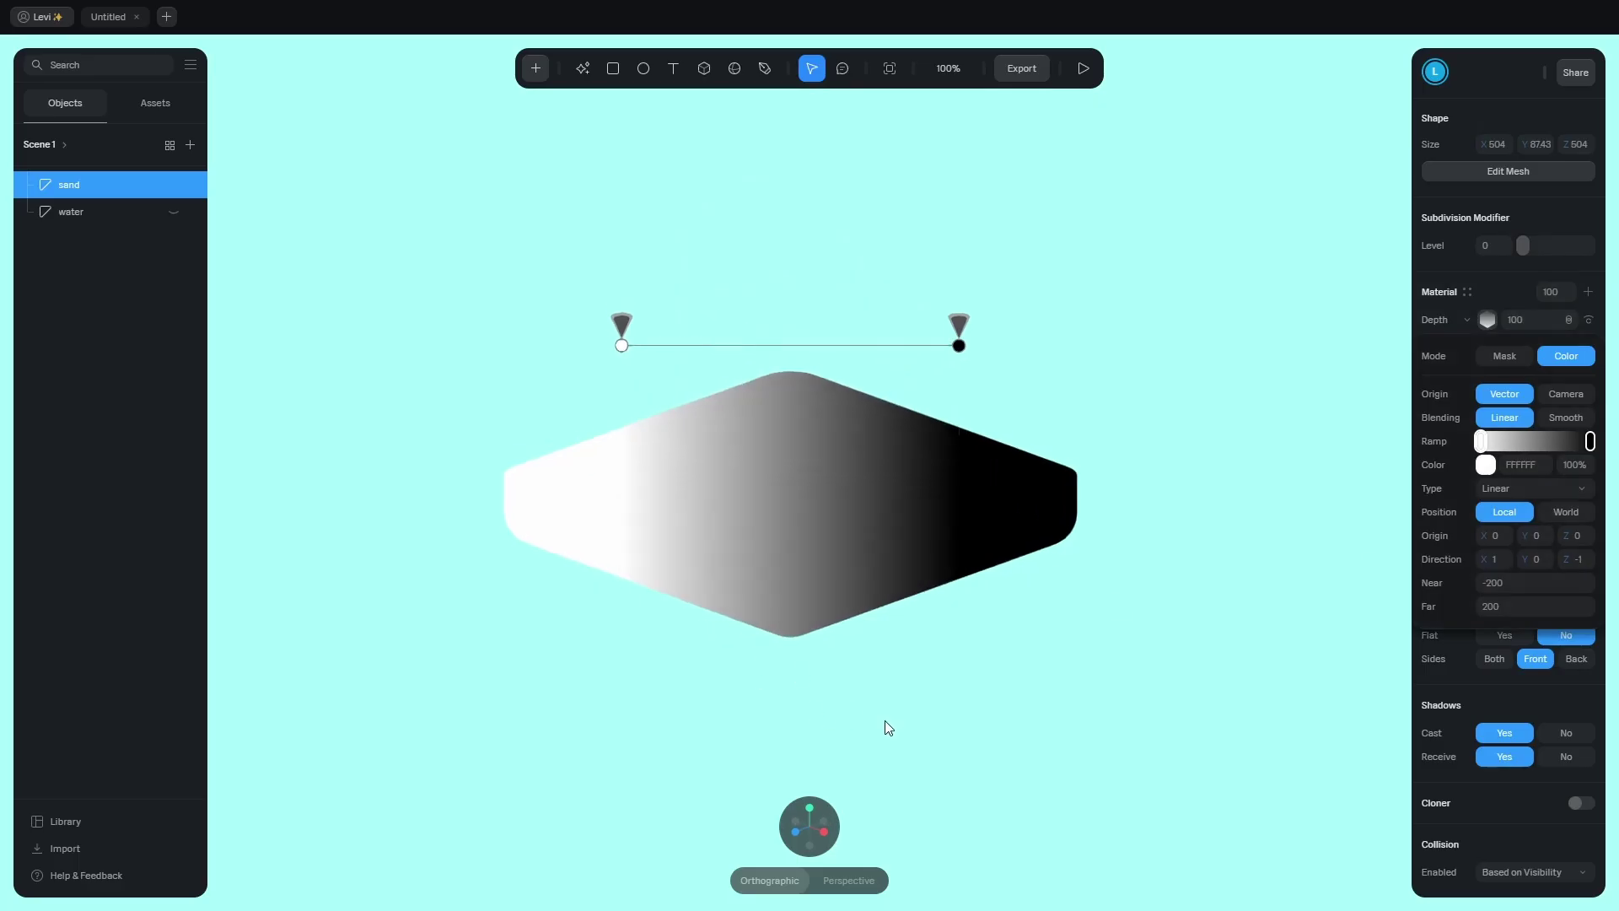
Make the depth ramp a hard split, move its near point to the slab's centre and set the dark stop's colour to CEB987.
{"action": "left_click_drag", "start_coordinate": [1590, 441], "coordinate": [1458, 447]}
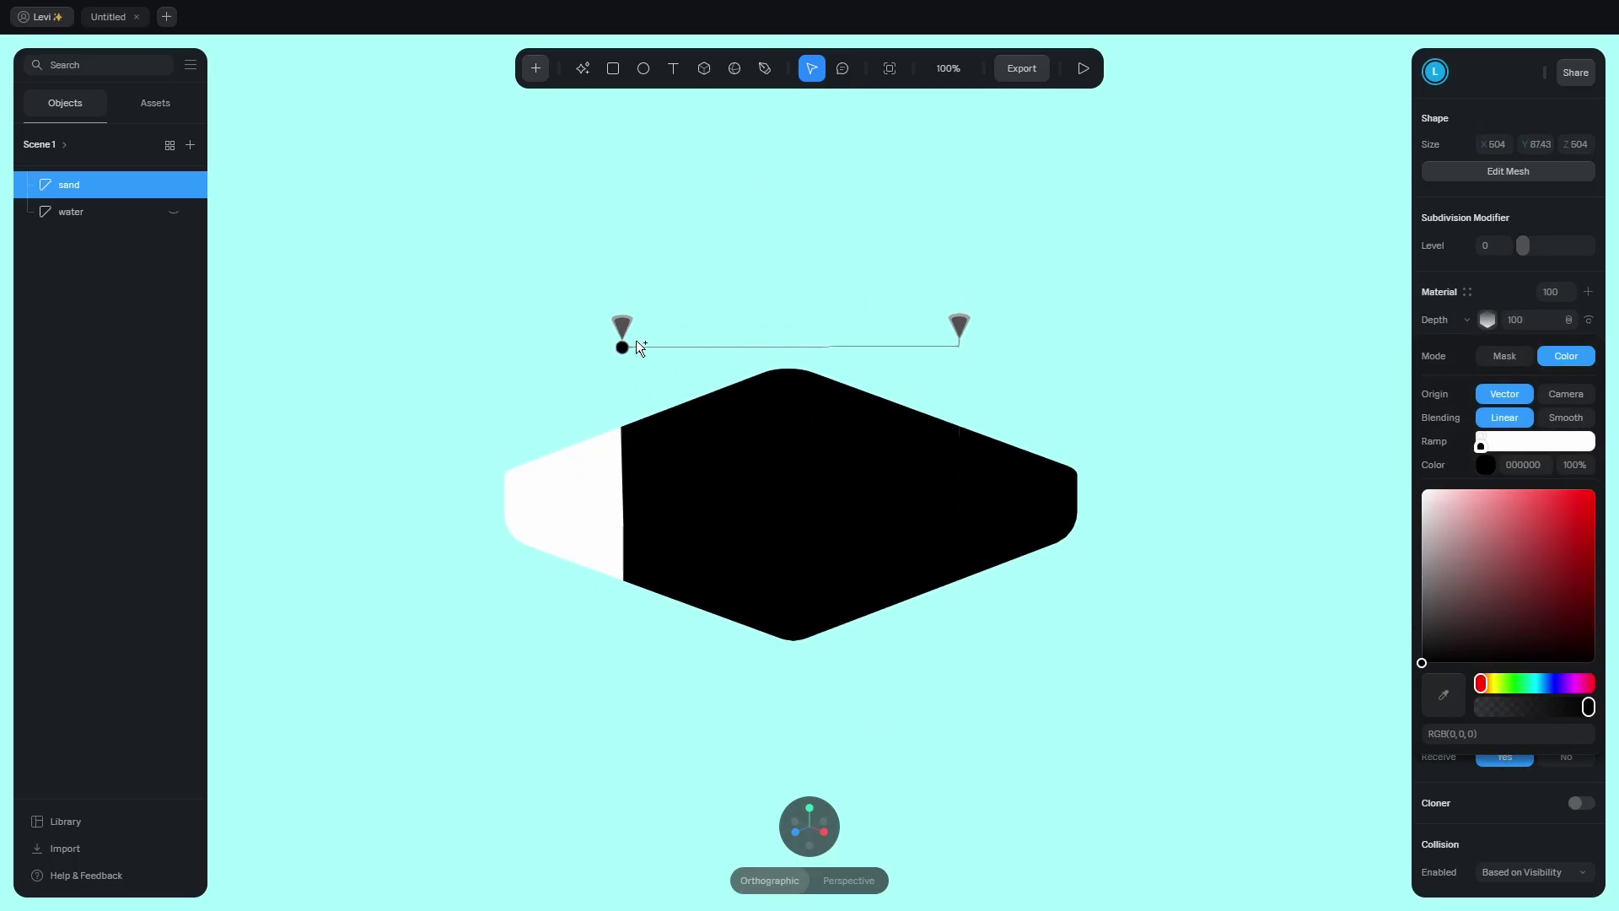
{"action": "left_click_drag", "start_coordinate": [628, 333], "coordinate": [789, 327]}
{"action": "left_click", "coordinate": [1522, 467]}
{"action": "key", "text": "Return"}
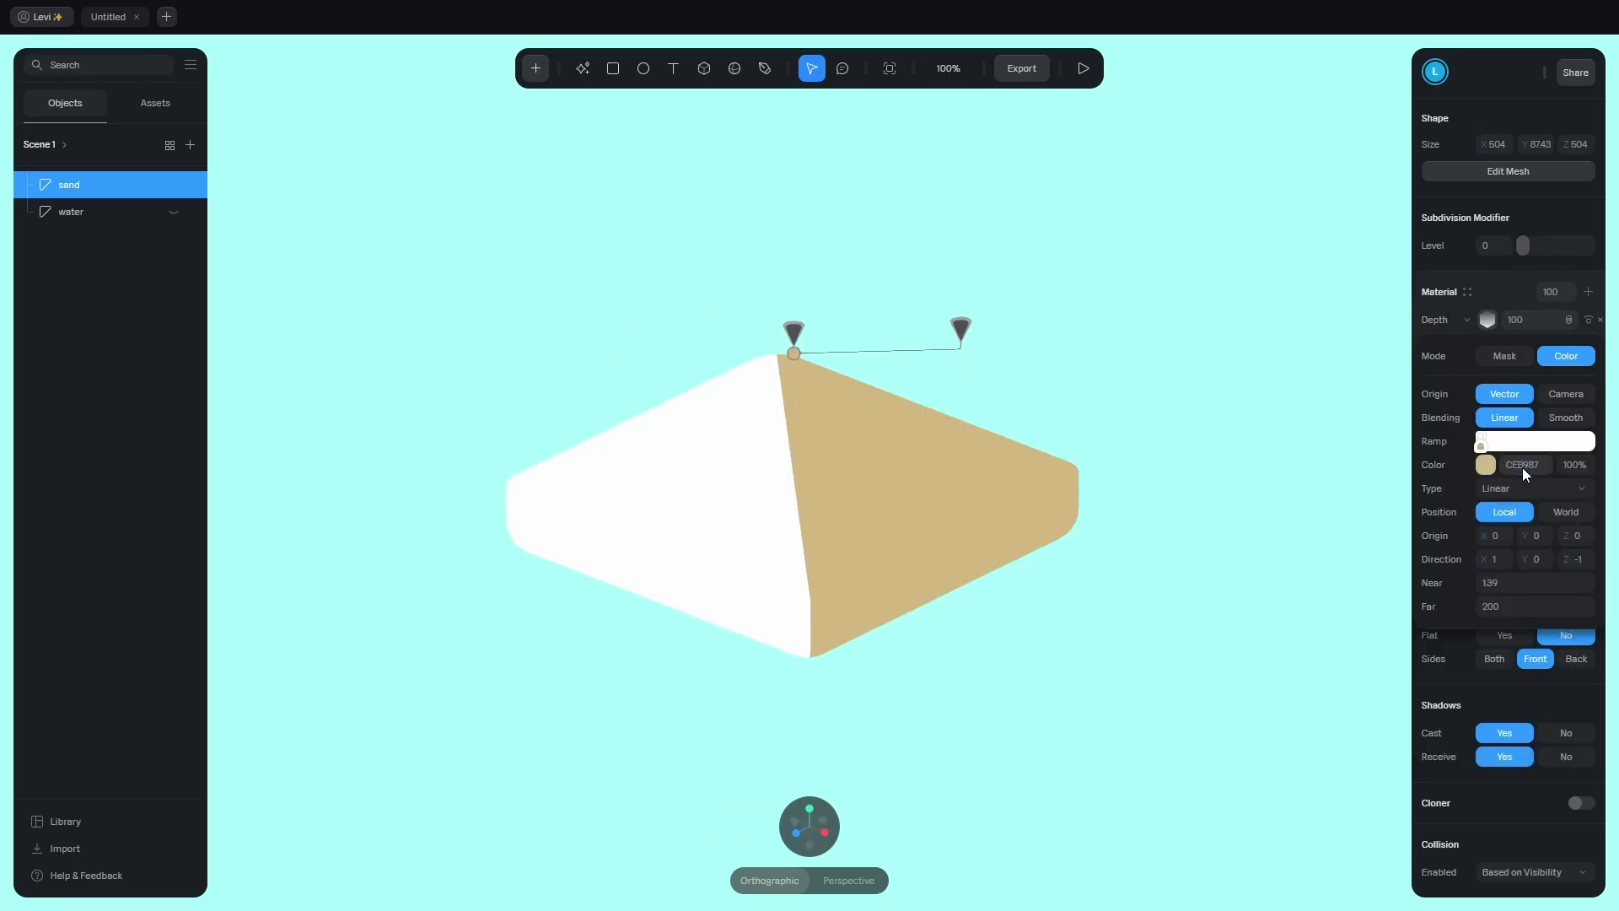
Set the ramp's white stop to colour FDE6AE and close the Depth layer's settings.
{"action": "left_click", "coordinate": [1481, 438]}
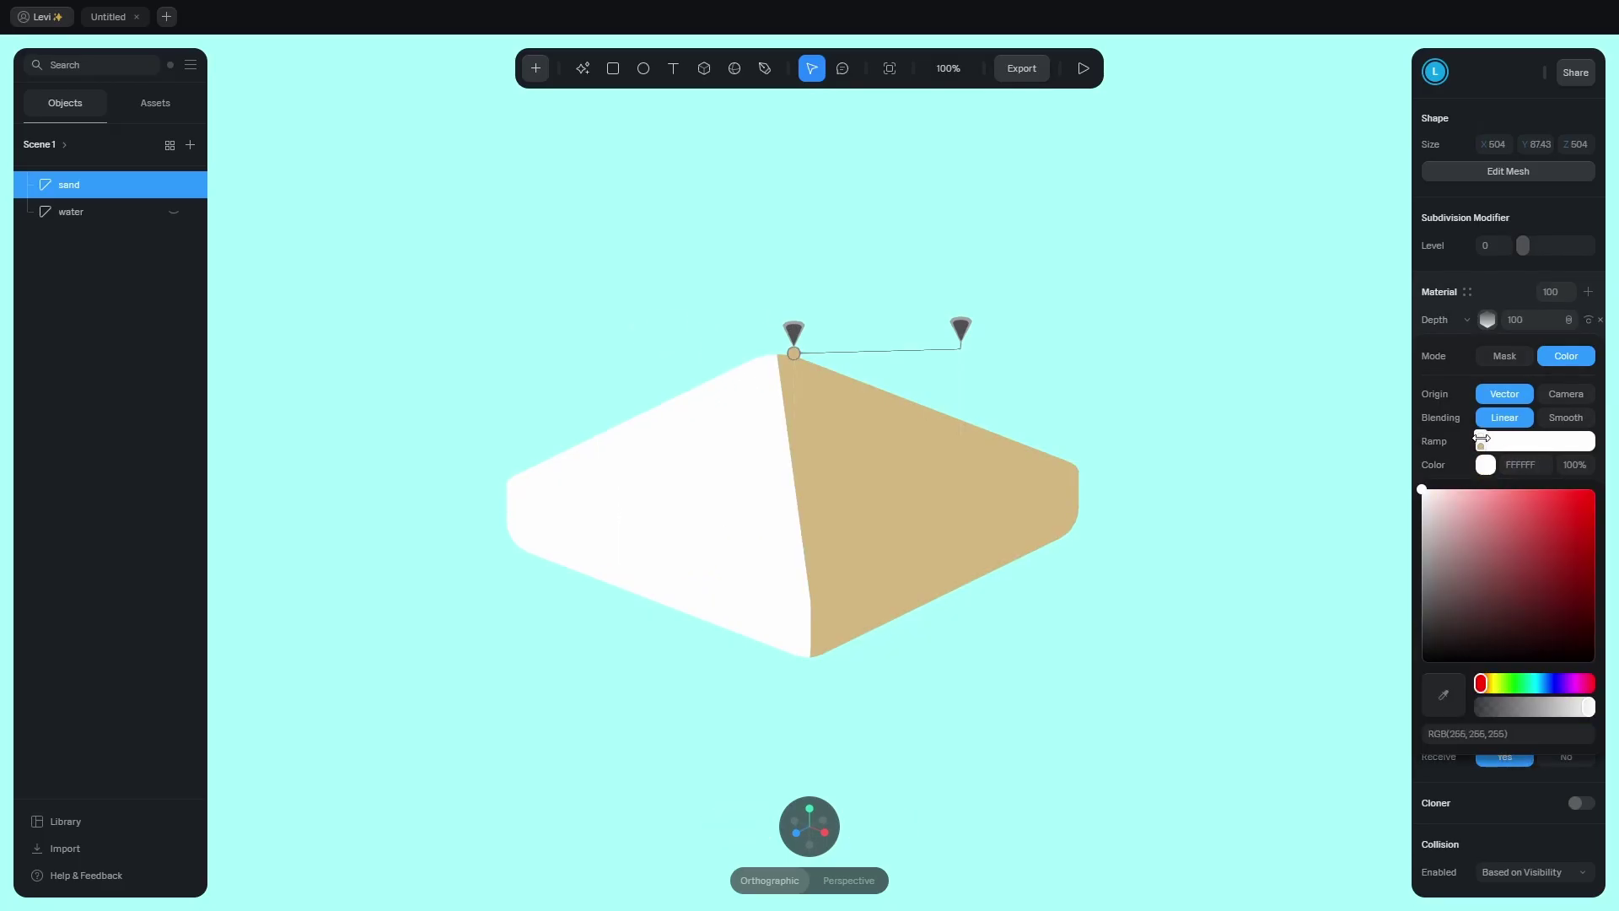
{"action": "left_click", "coordinate": [1523, 468]}
{"action": "type", "text": "FDE6AE"}
{"action": "key", "text": "Return"}
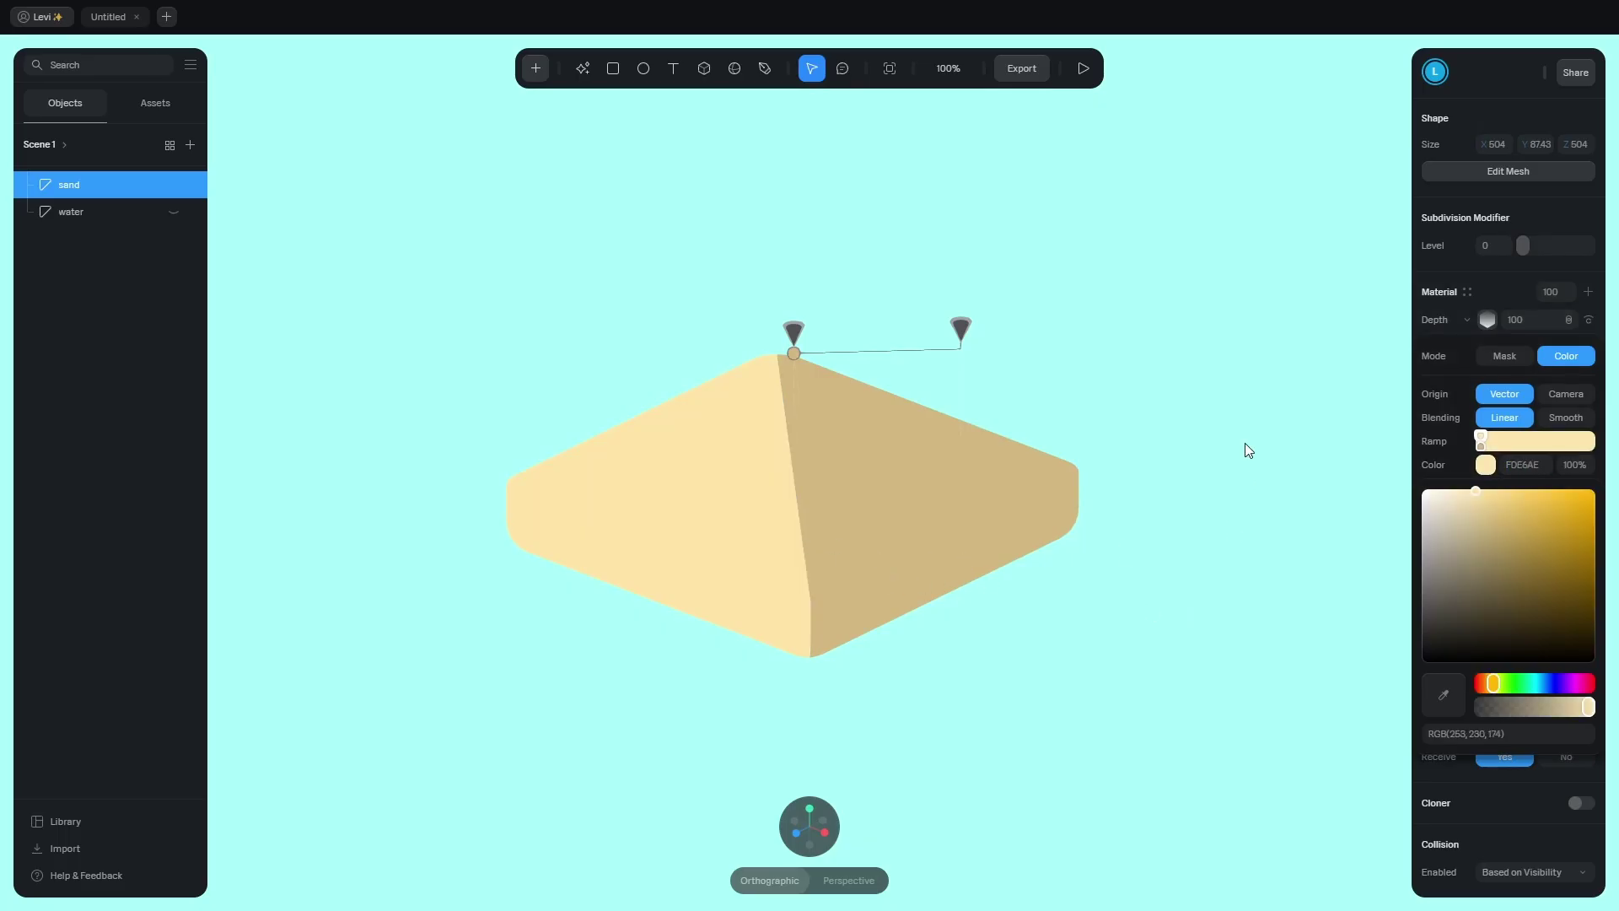
{"action": "left_click", "coordinate": [1488, 322]}
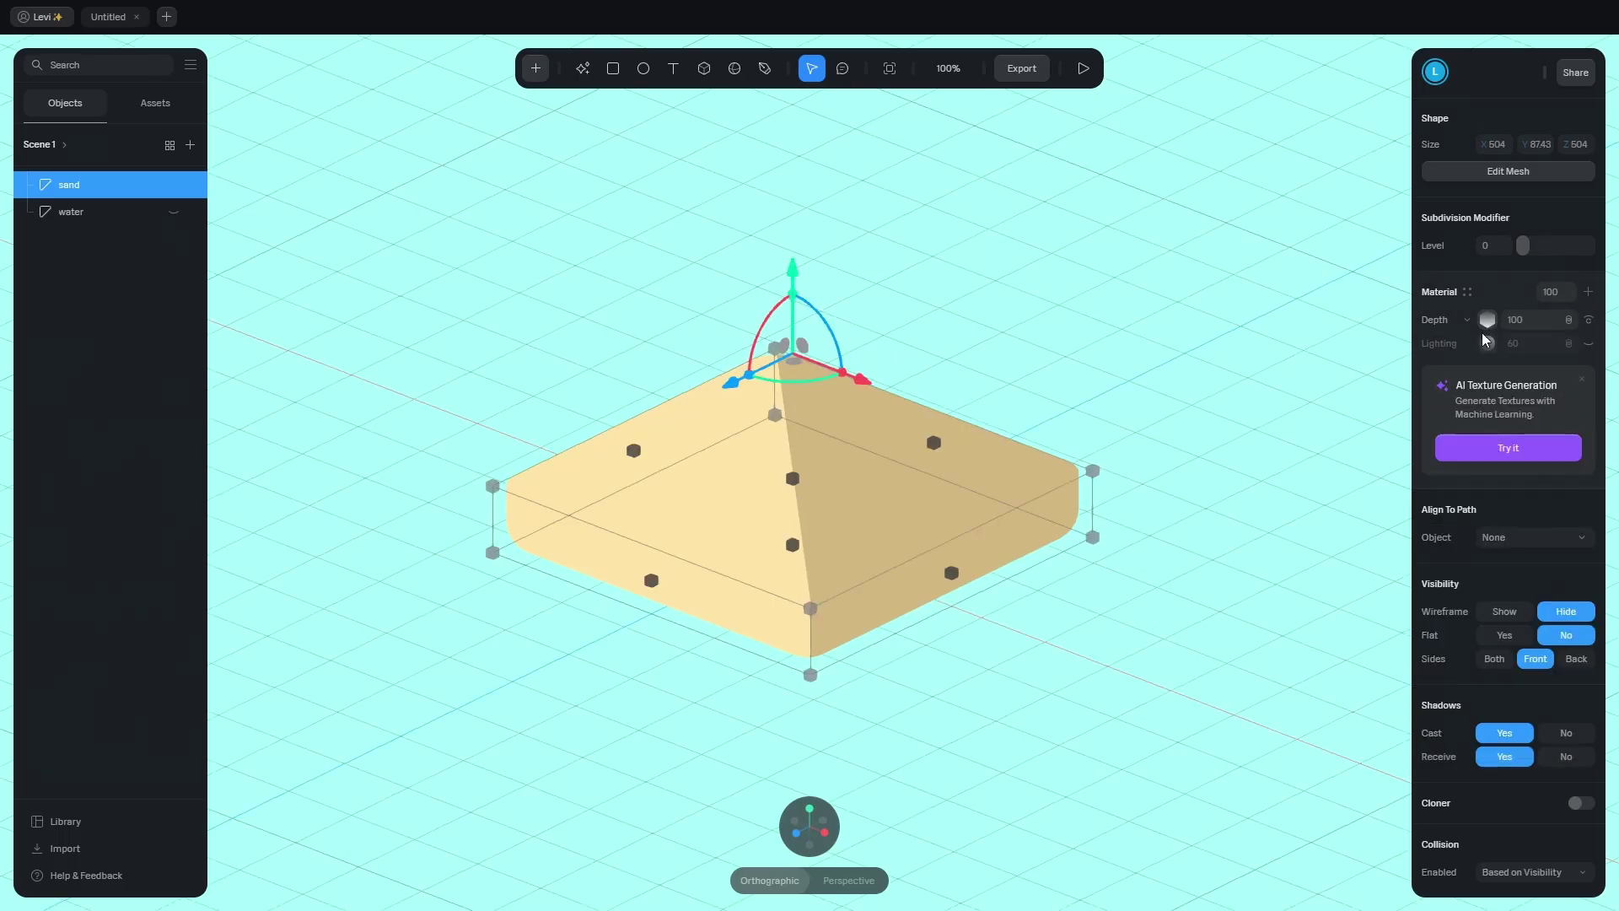
Add an Outline layer to the sand material with colour 836829 and width 4.
{"action": "left_click", "coordinate": [1589, 293]}
{"action": "left_click", "coordinate": [1465, 318]}
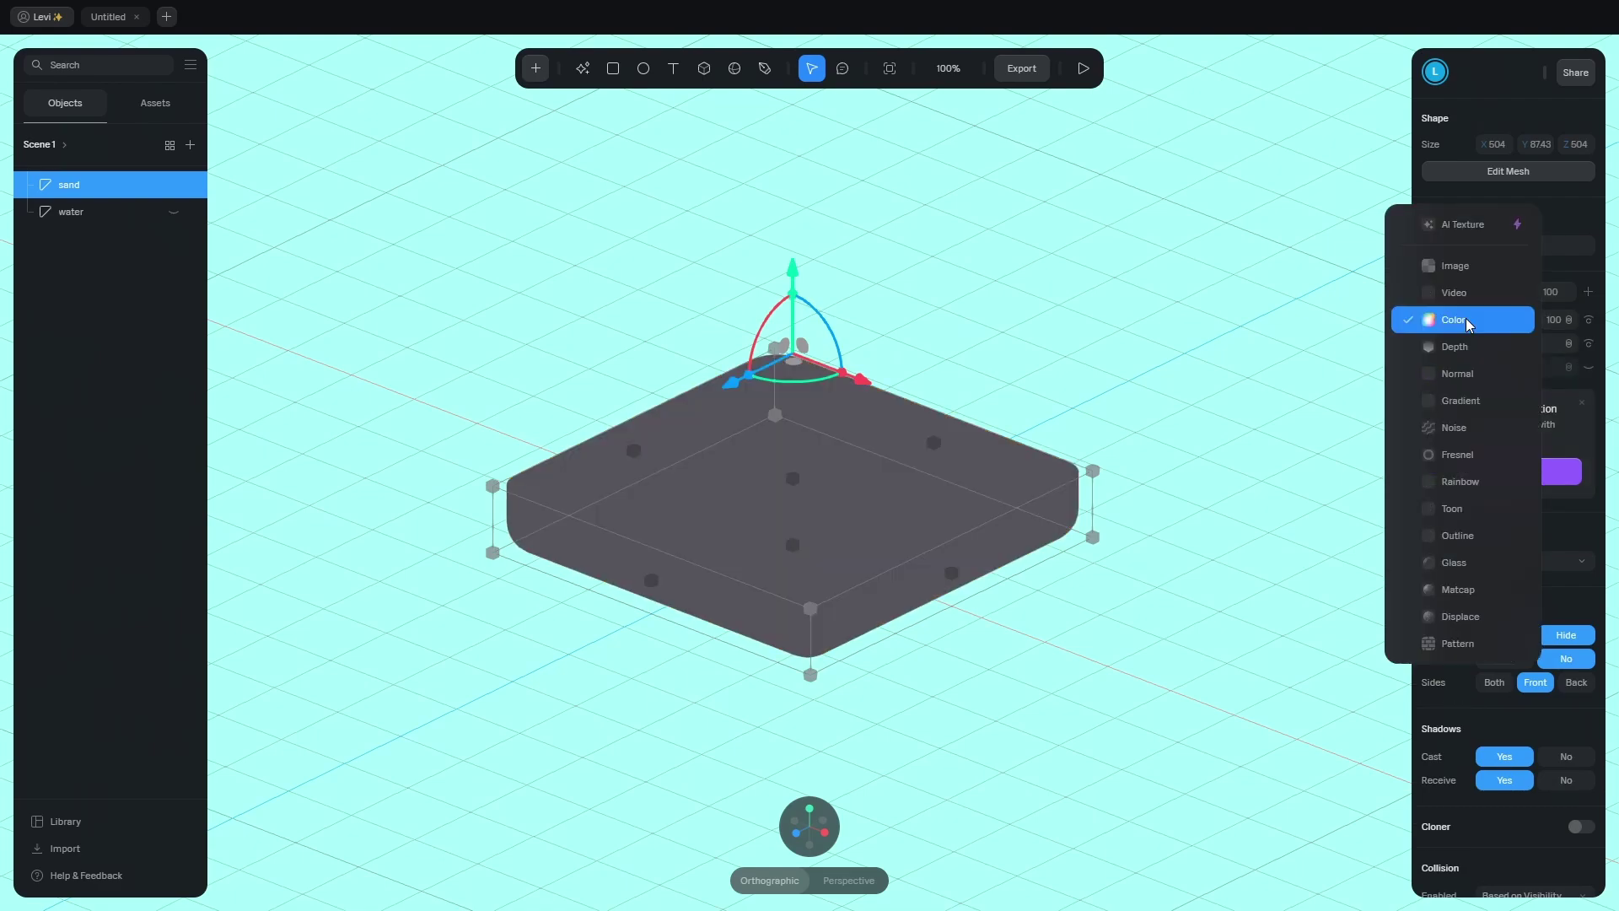
{"action": "left_click", "coordinate": [1473, 529]}
{"action": "left_click", "coordinate": [1491, 323]}
{"action": "left_click", "coordinate": [1533, 384]}
{"action": "type", "text": "836823"}
{"action": "key", "text": "Return"}
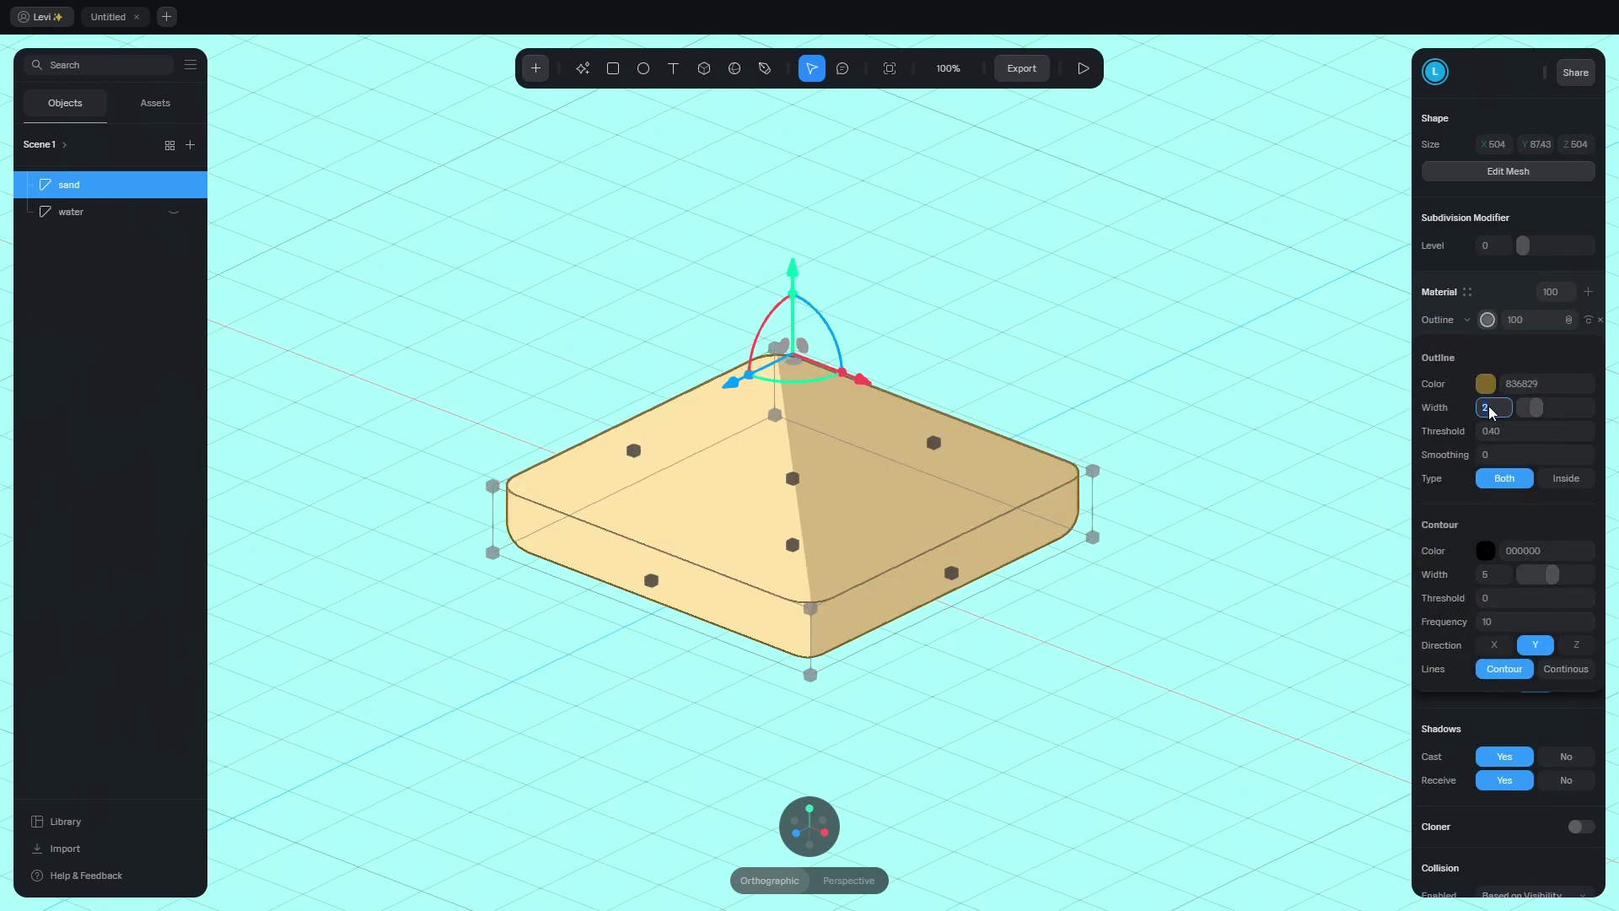
{"action": "type", "text": "4"}
{"action": "key", "text": "Return"}
{"action": "left_click", "coordinate": [1487, 321]}
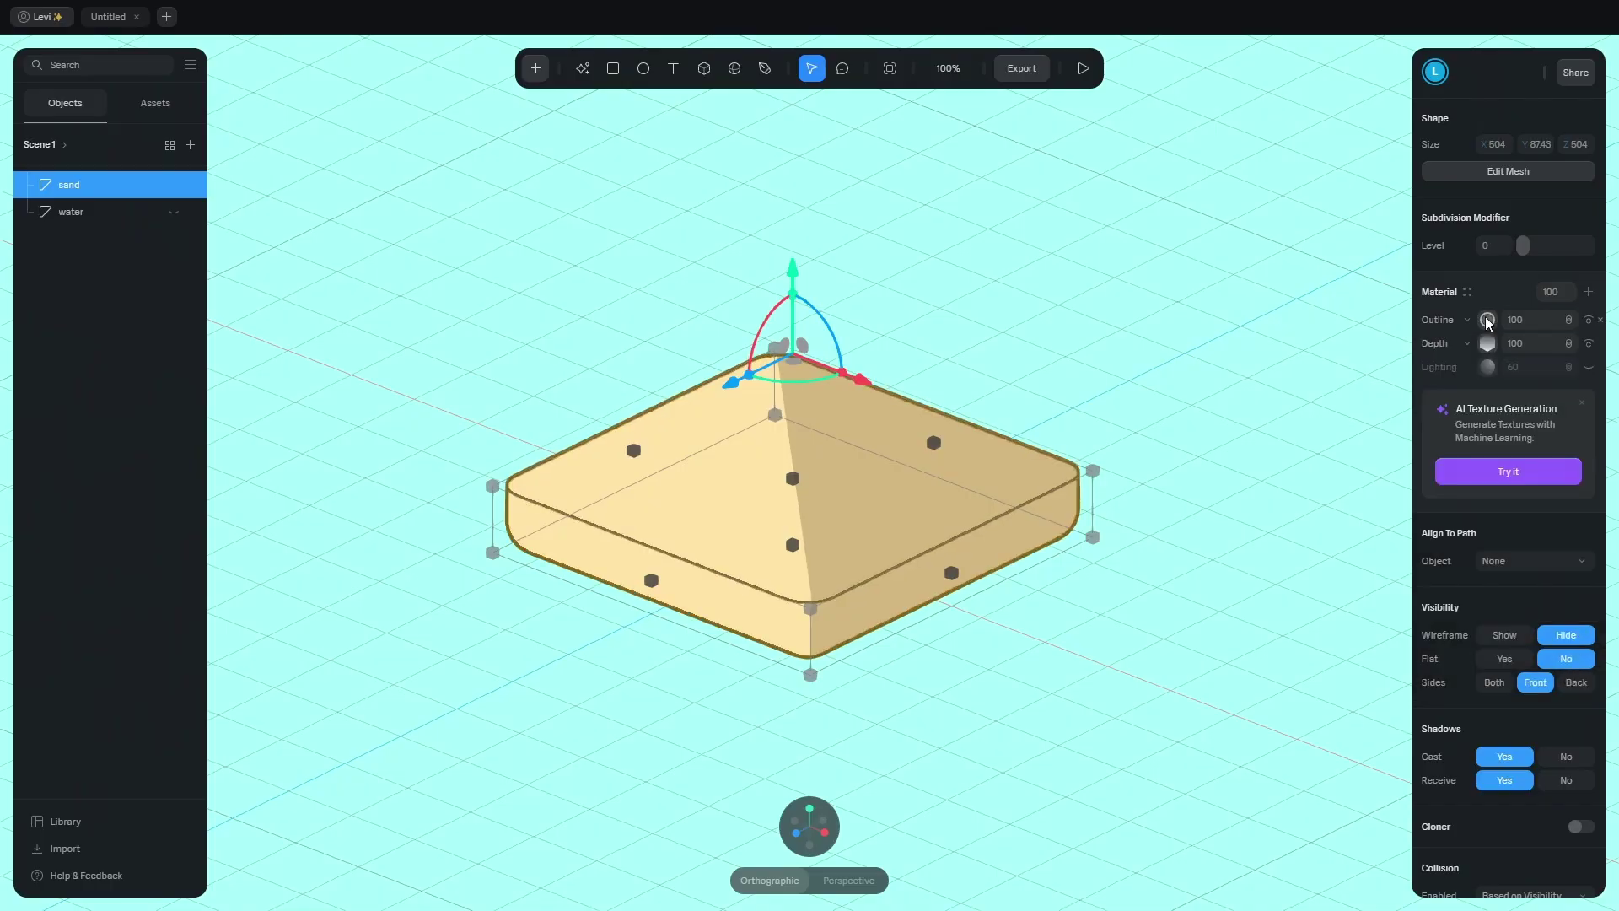
Add a Noise layer below the Outline layer of the sand material and set its noise type to Voronoi.
{"action": "left_click", "coordinate": [1588, 291]}
{"action": "left_click", "coordinate": [1451, 319]}
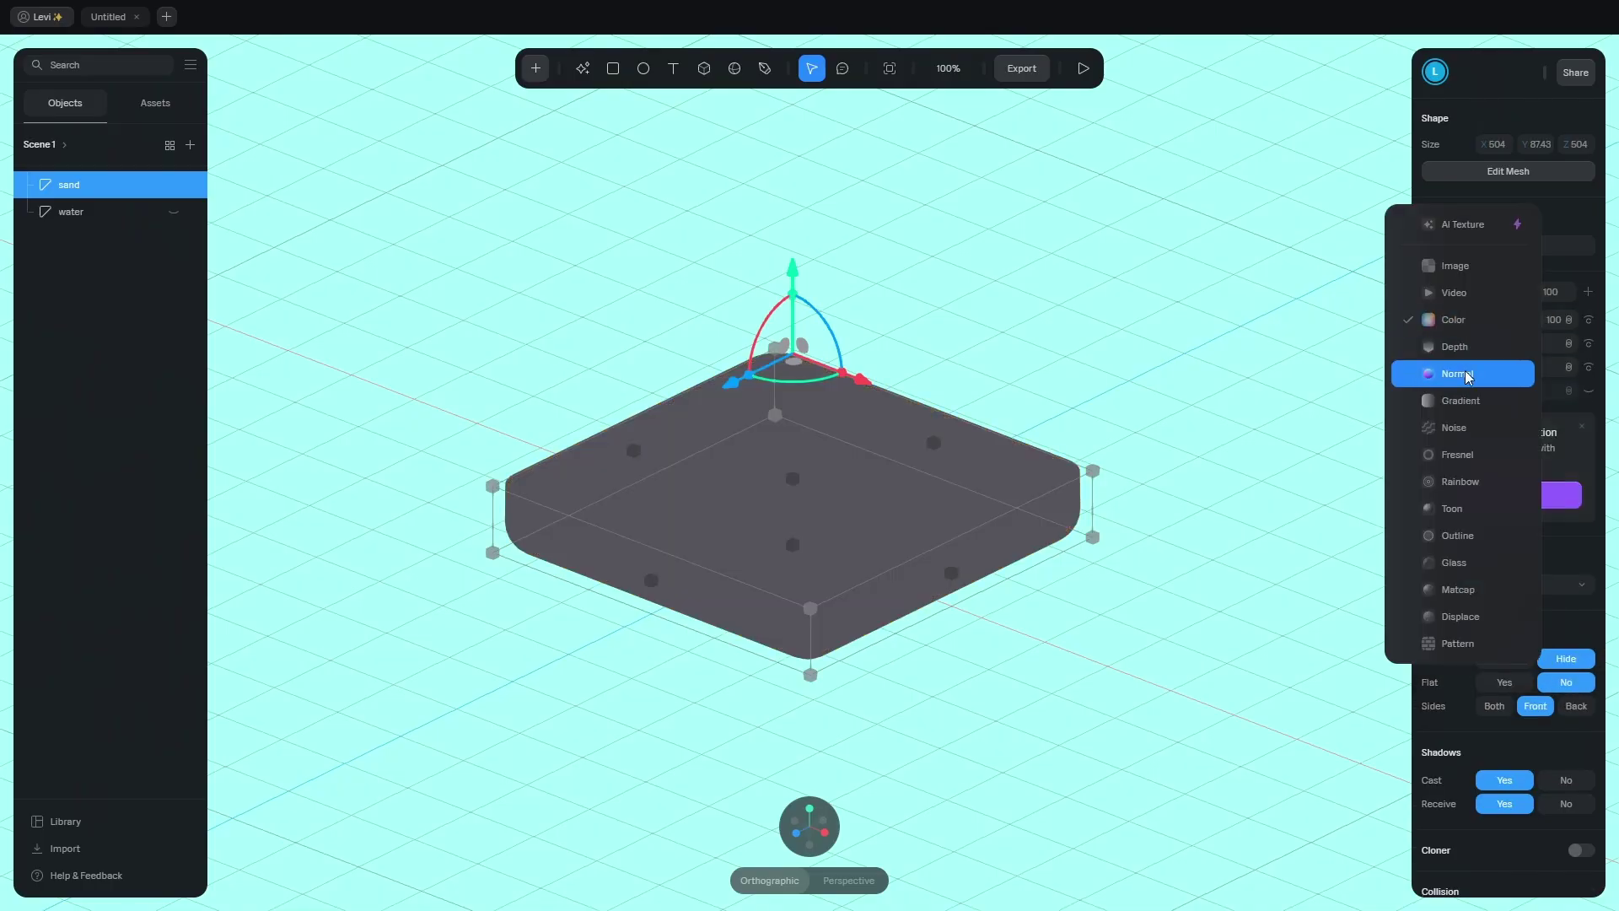
{"action": "left_click", "coordinate": [1465, 433]}
{"action": "left_click_drag", "start_coordinate": [1452, 321], "coordinate": [1438, 346]}
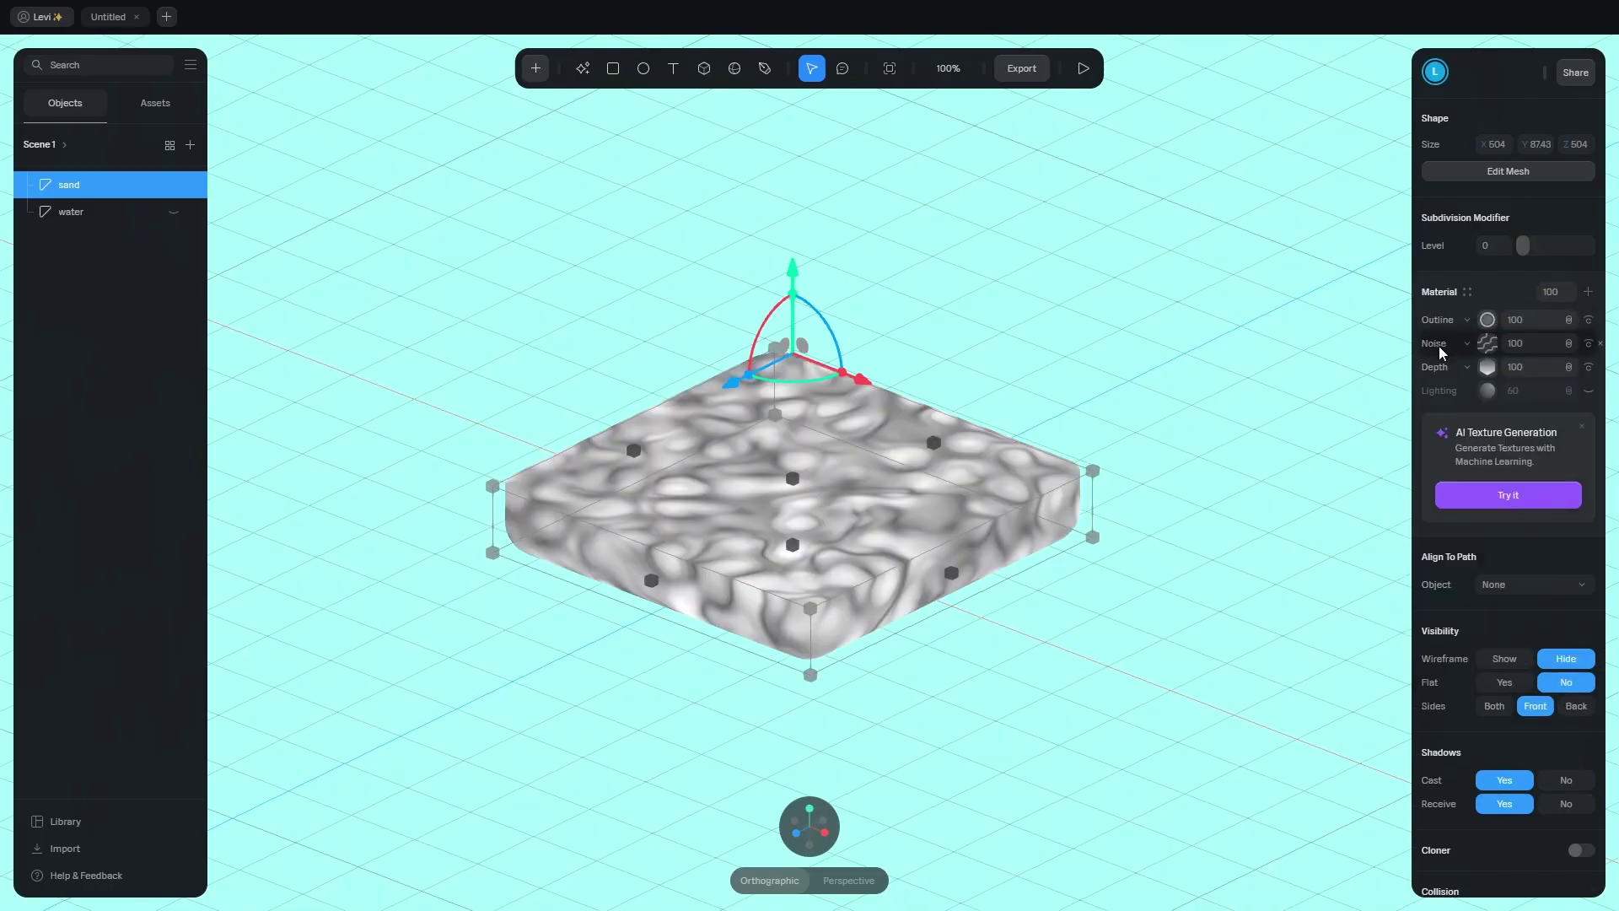
{"action": "left_click", "coordinate": [1488, 343]}
{"action": "left_click", "coordinate": [1510, 404]}
{"action": "left_click", "coordinate": [1514, 532]}
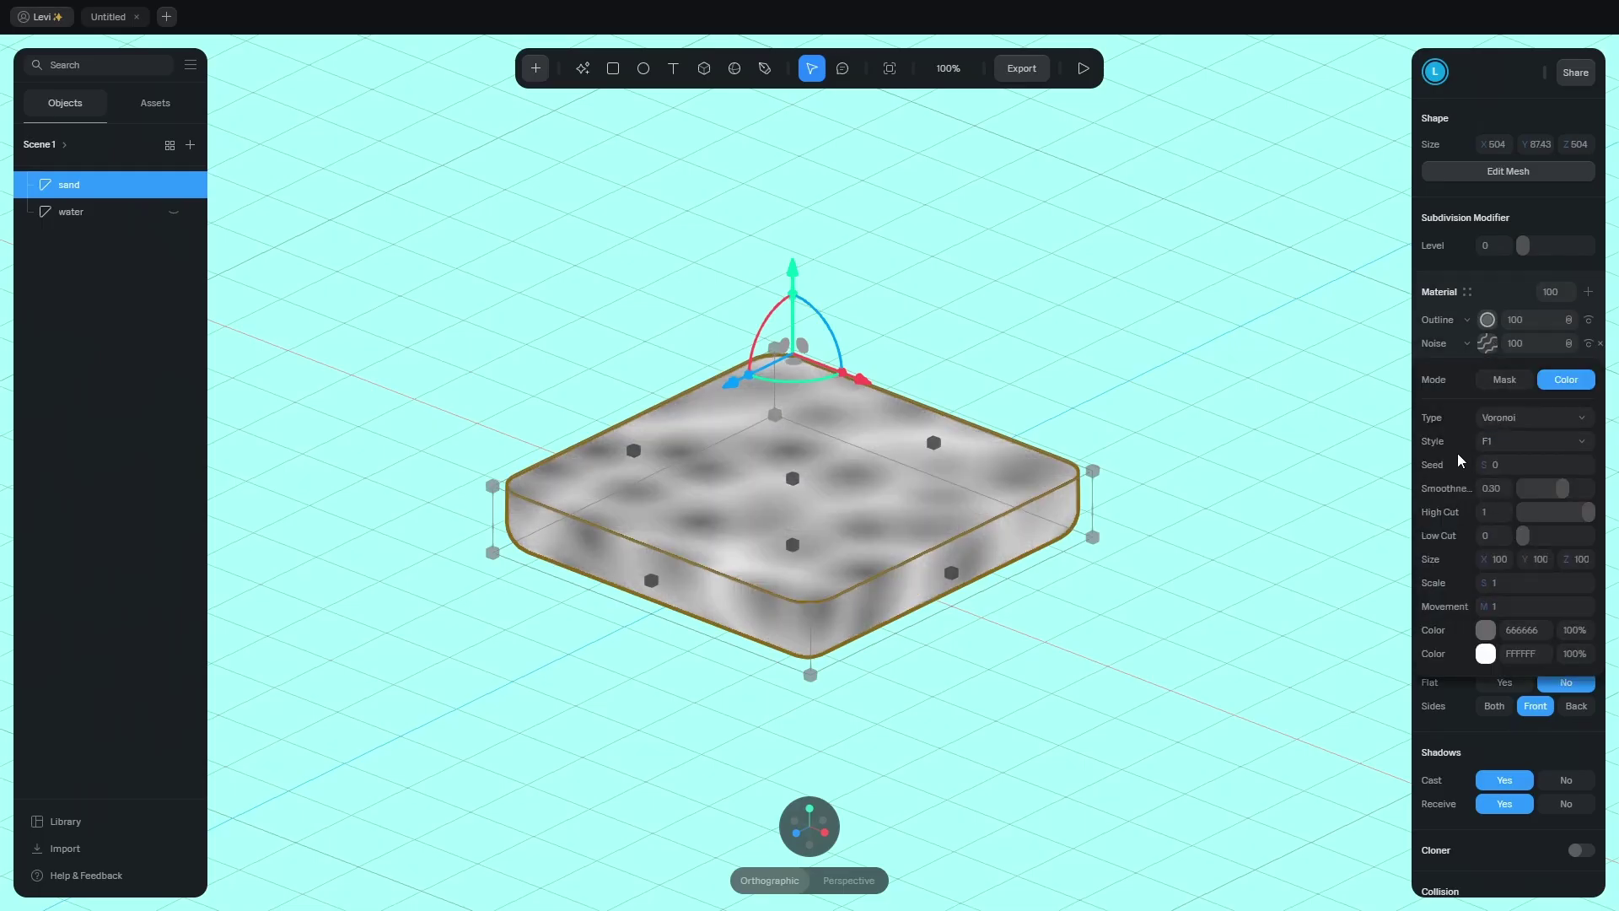
Set the Voronoi noise's smoothness to 0.50 and both its high cut and low cut to 0.08.
{"action": "left_click_drag", "start_coordinate": [1583, 511], "coordinate": [1548, 537]}
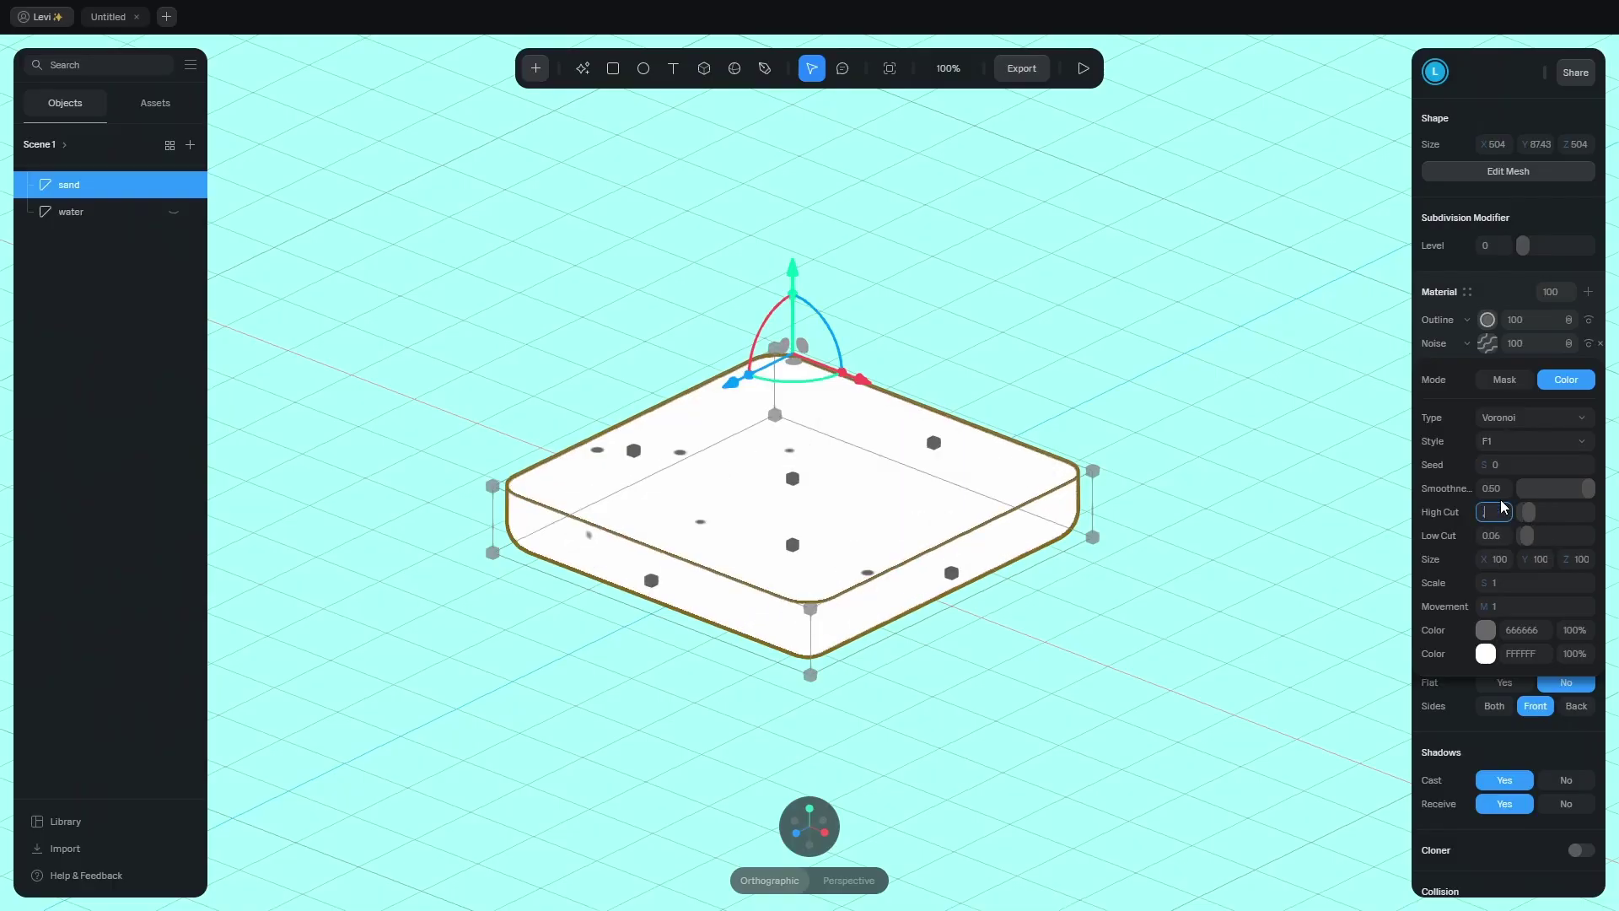
{"action": "left_click", "coordinate": [1505, 537]}
{"action": "key", "text": "Return"}
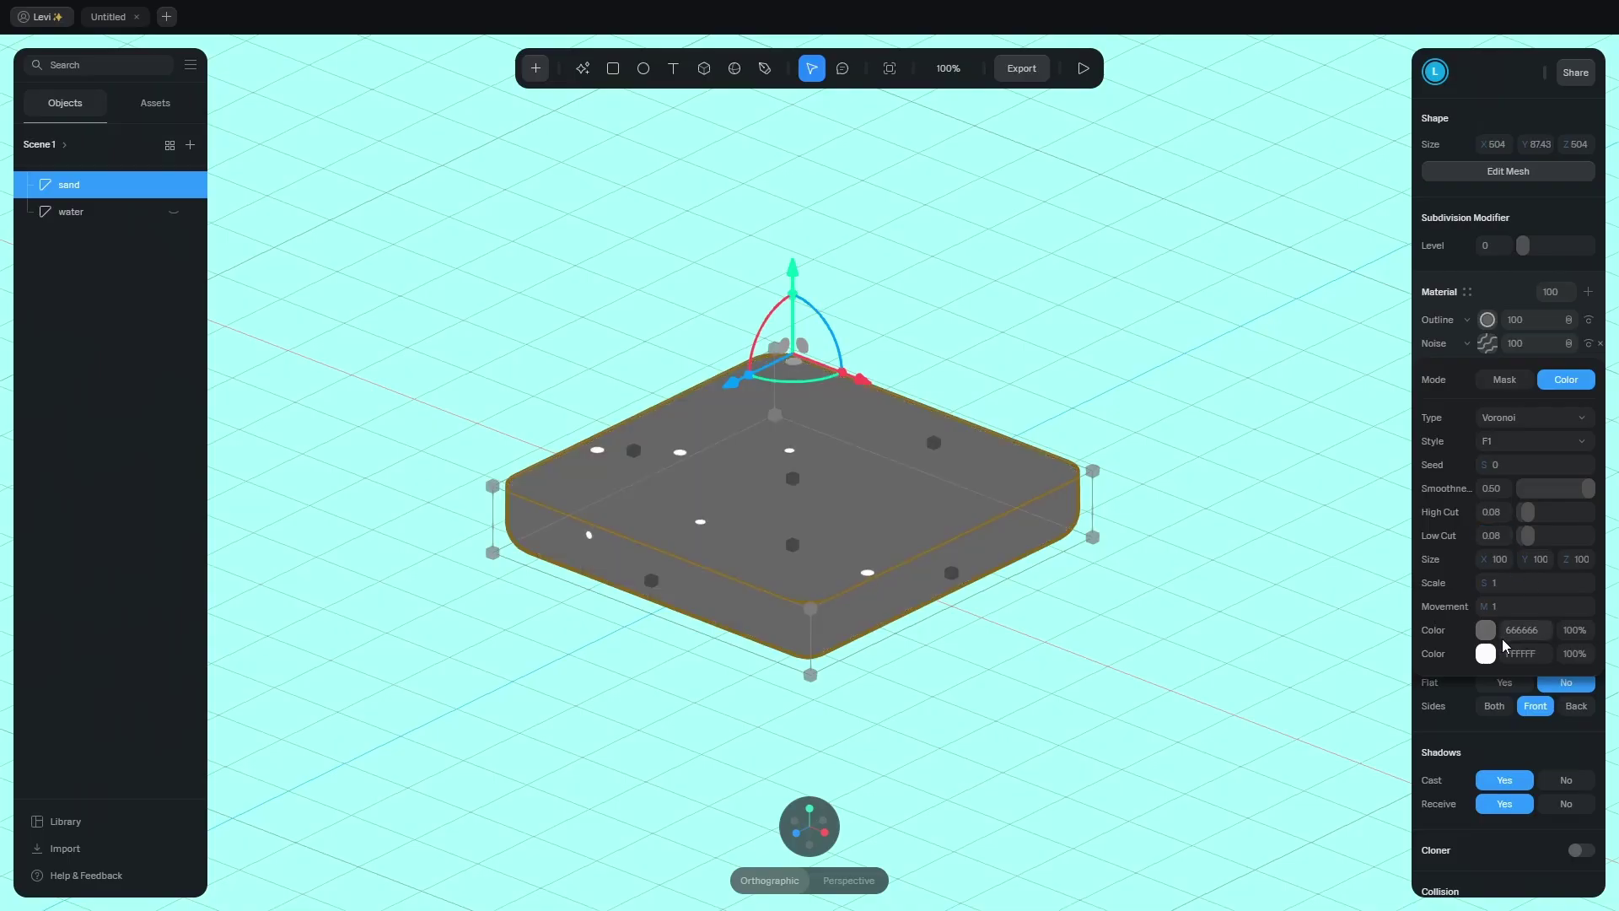
Lower the noise's first colour to 0% opacity and set its second colour to 836829.
{"action": "left_click_drag", "start_coordinate": [1565, 639], "coordinate": [1306, 631]}
{"action": "left_click", "coordinate": [1538, 656]}
{"action": "type", "text": "836829"}
{"action": "key", "text": "Return"}
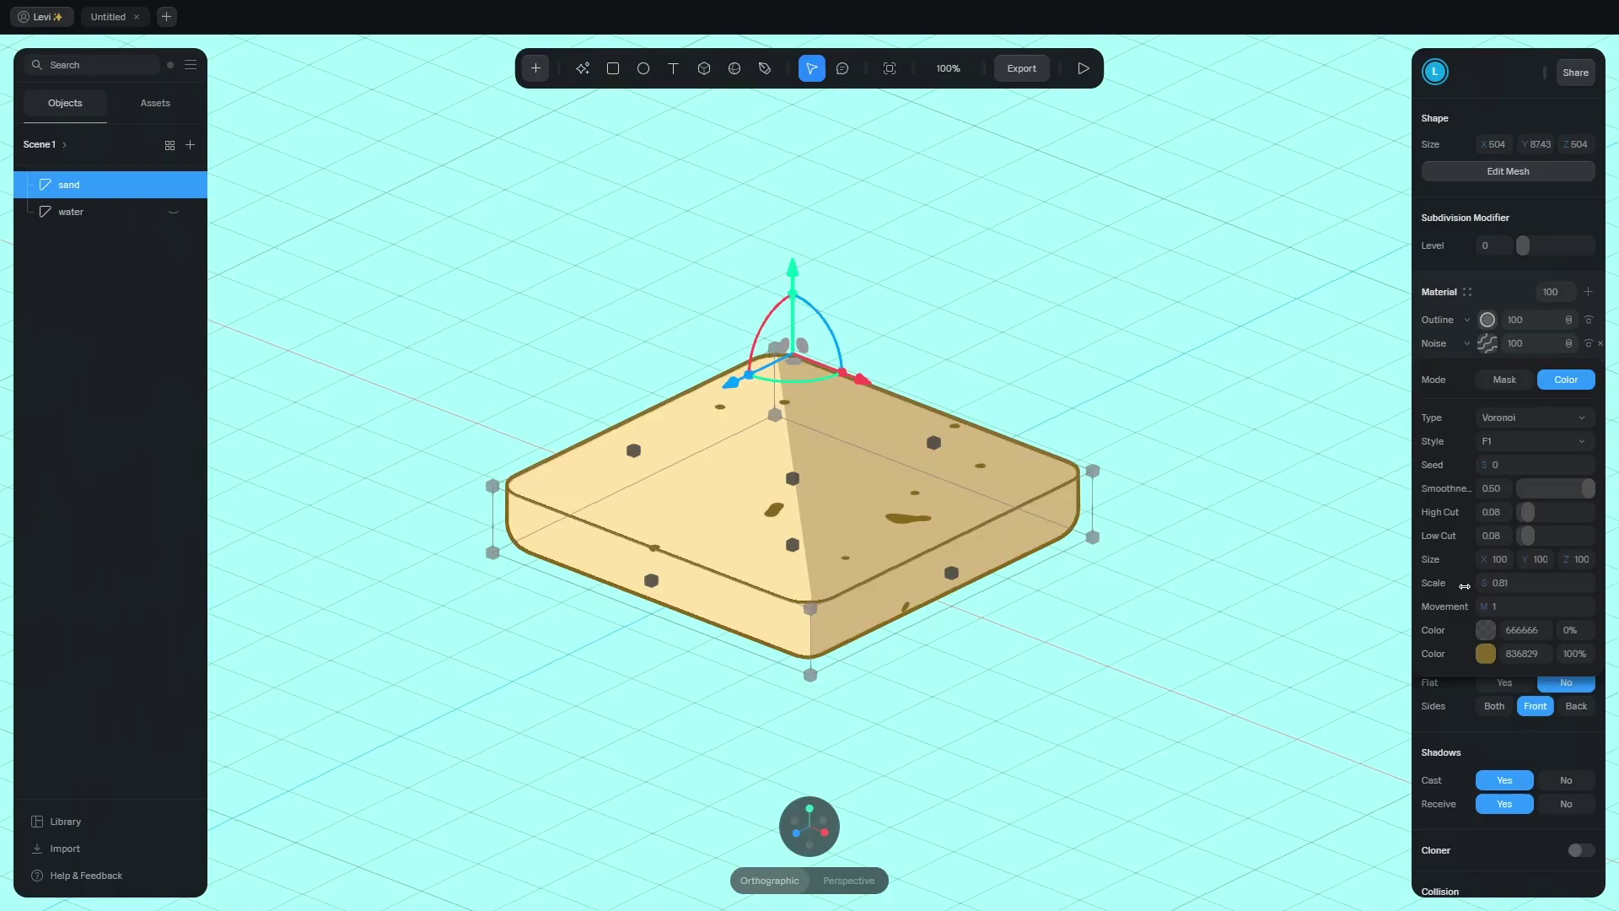
Adjust the noise spots to seed 0.12, scale 0.70 and movement 0, and deselect the sand mesh.
{"action": "left_click_drag", "start_coordinate": [1464, 585], "coordinate": [1409, 606]}
{"action": "middle_click_drag", "start_coordinate": [938, 666], "coordinate": [917, 700]}
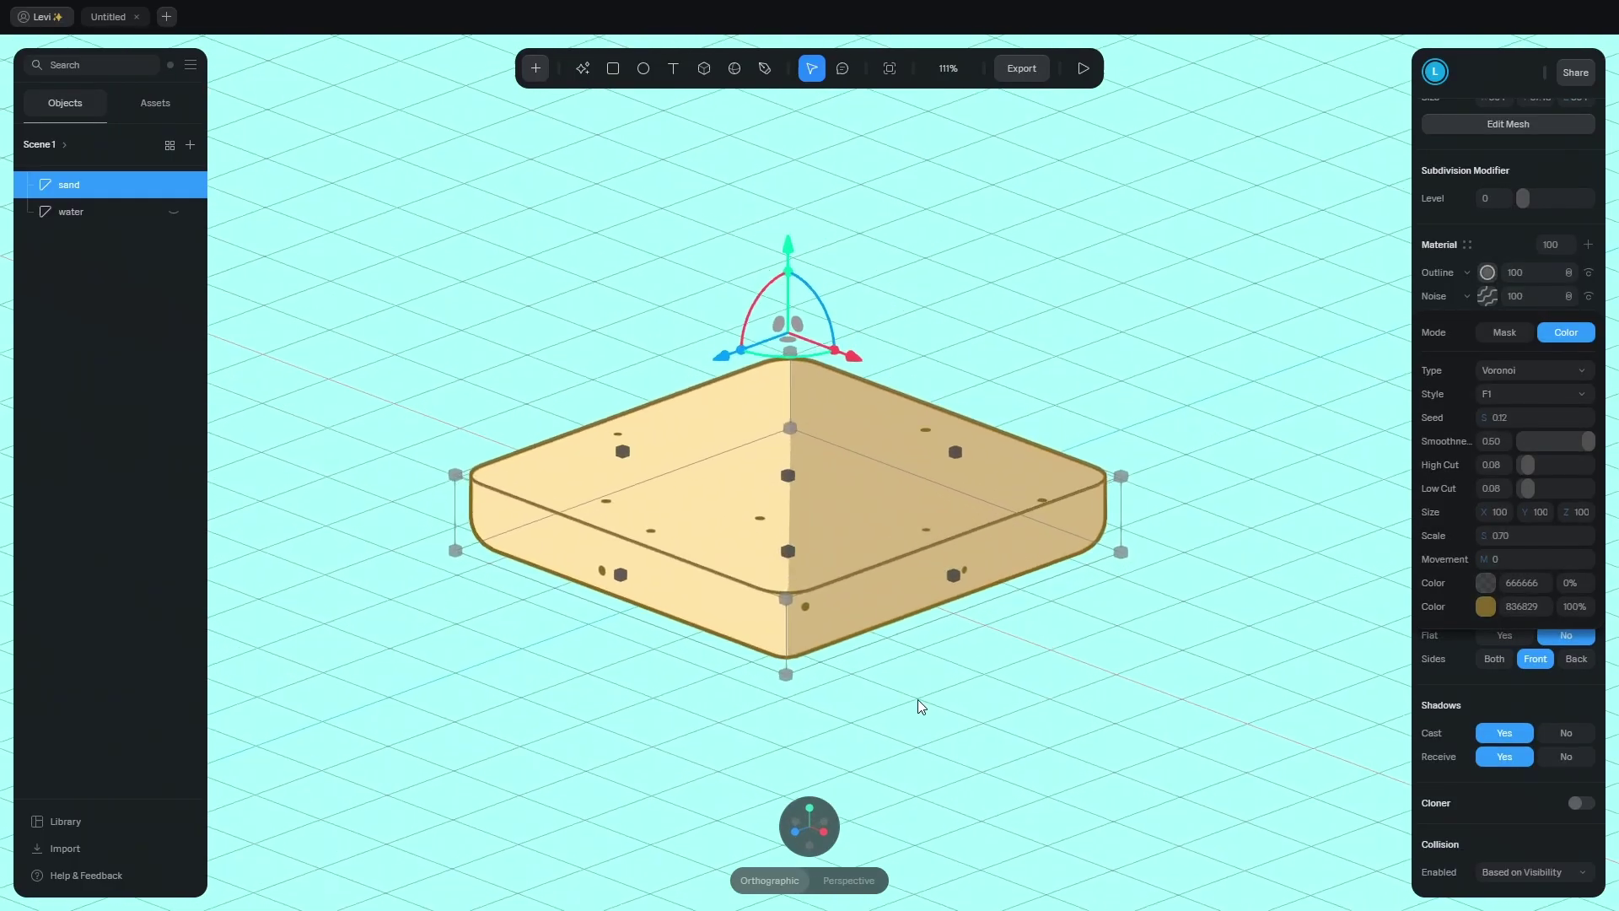
{"action": "left_click", "coordinate": [919, 701]}
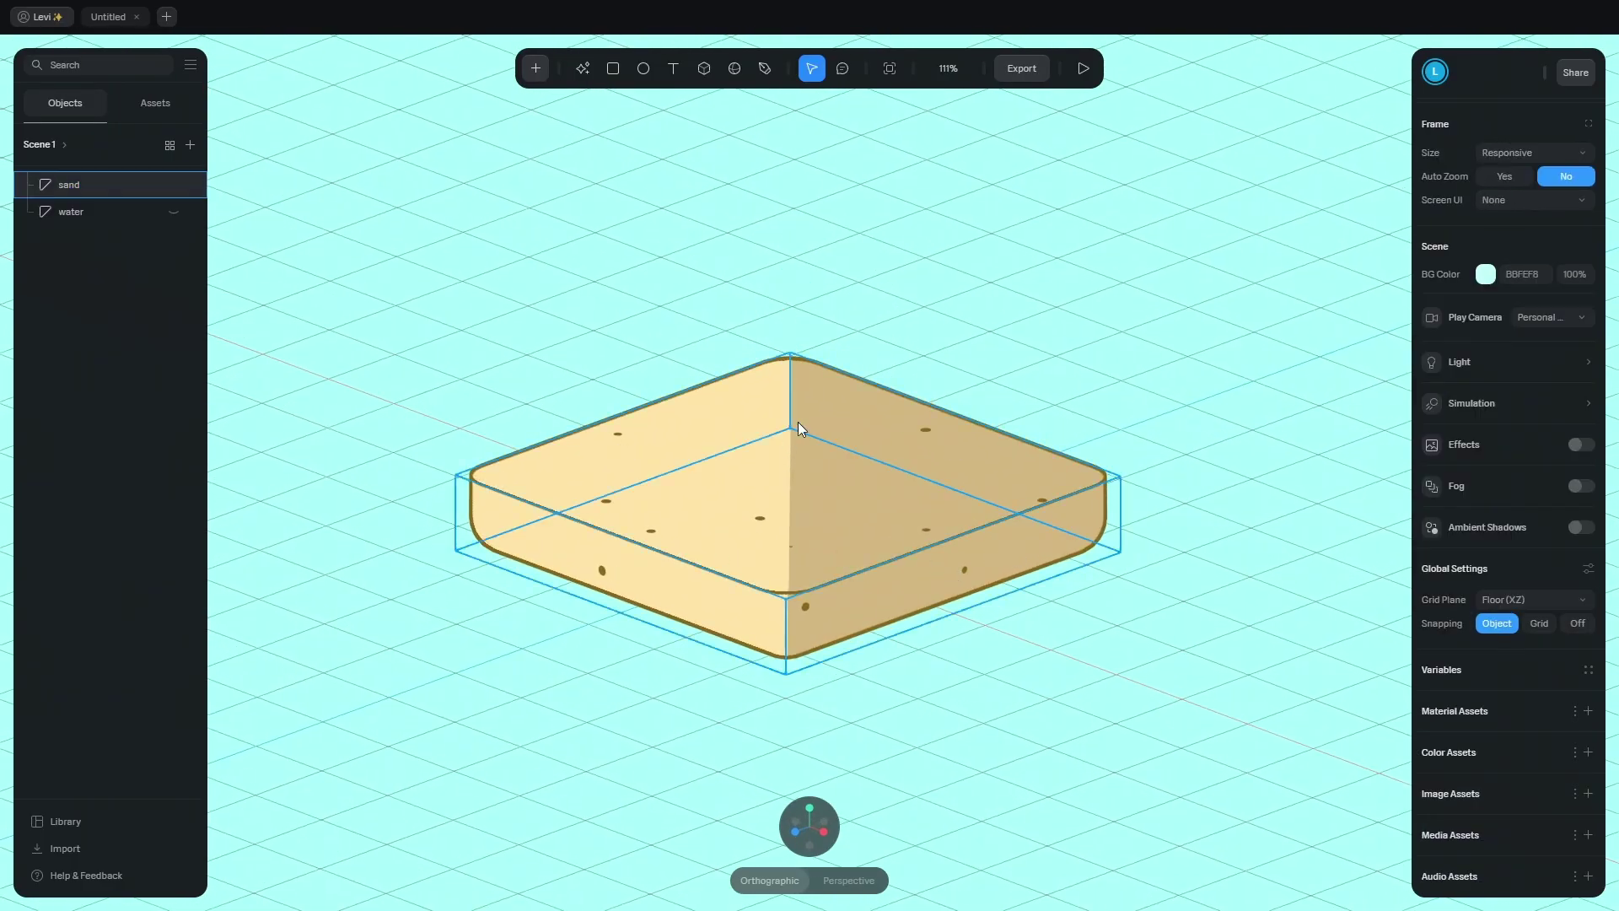
Duplicate the Depth layer of the sand material and open the upper Depth layer's settings.
{"action": "left_click", "coordinate": [607, 496]}
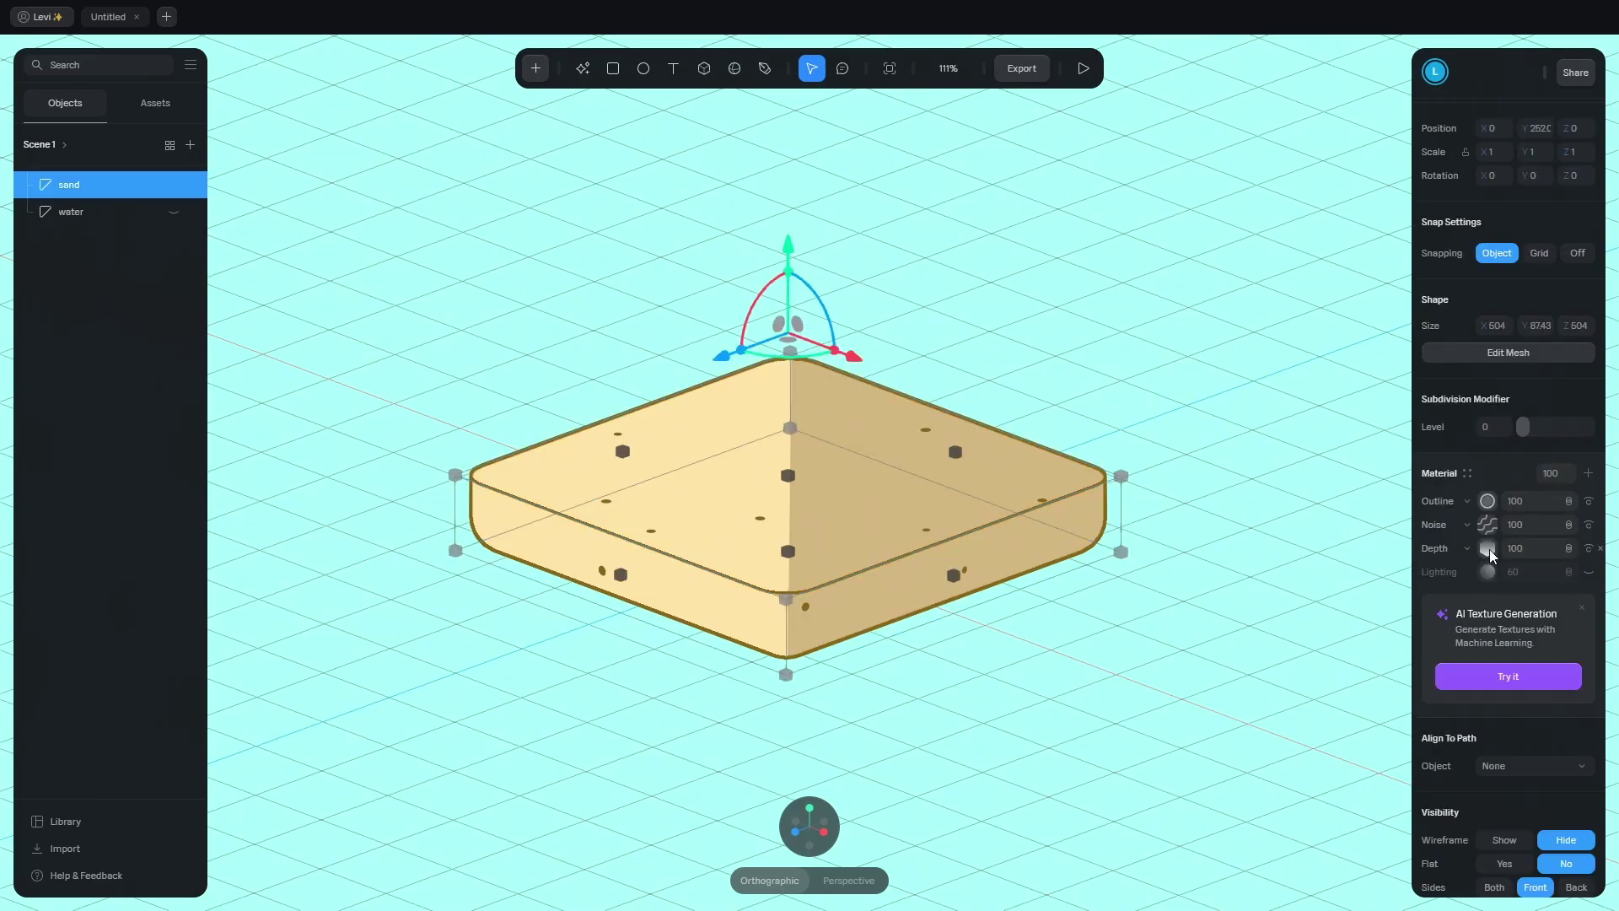
{"action": "right_click", "coordinate": [1490, 548]}
{"action": "left_click", "coordinate": [1514, 615]}
{"action": "left_click", "coordinate": [1491, 550]}
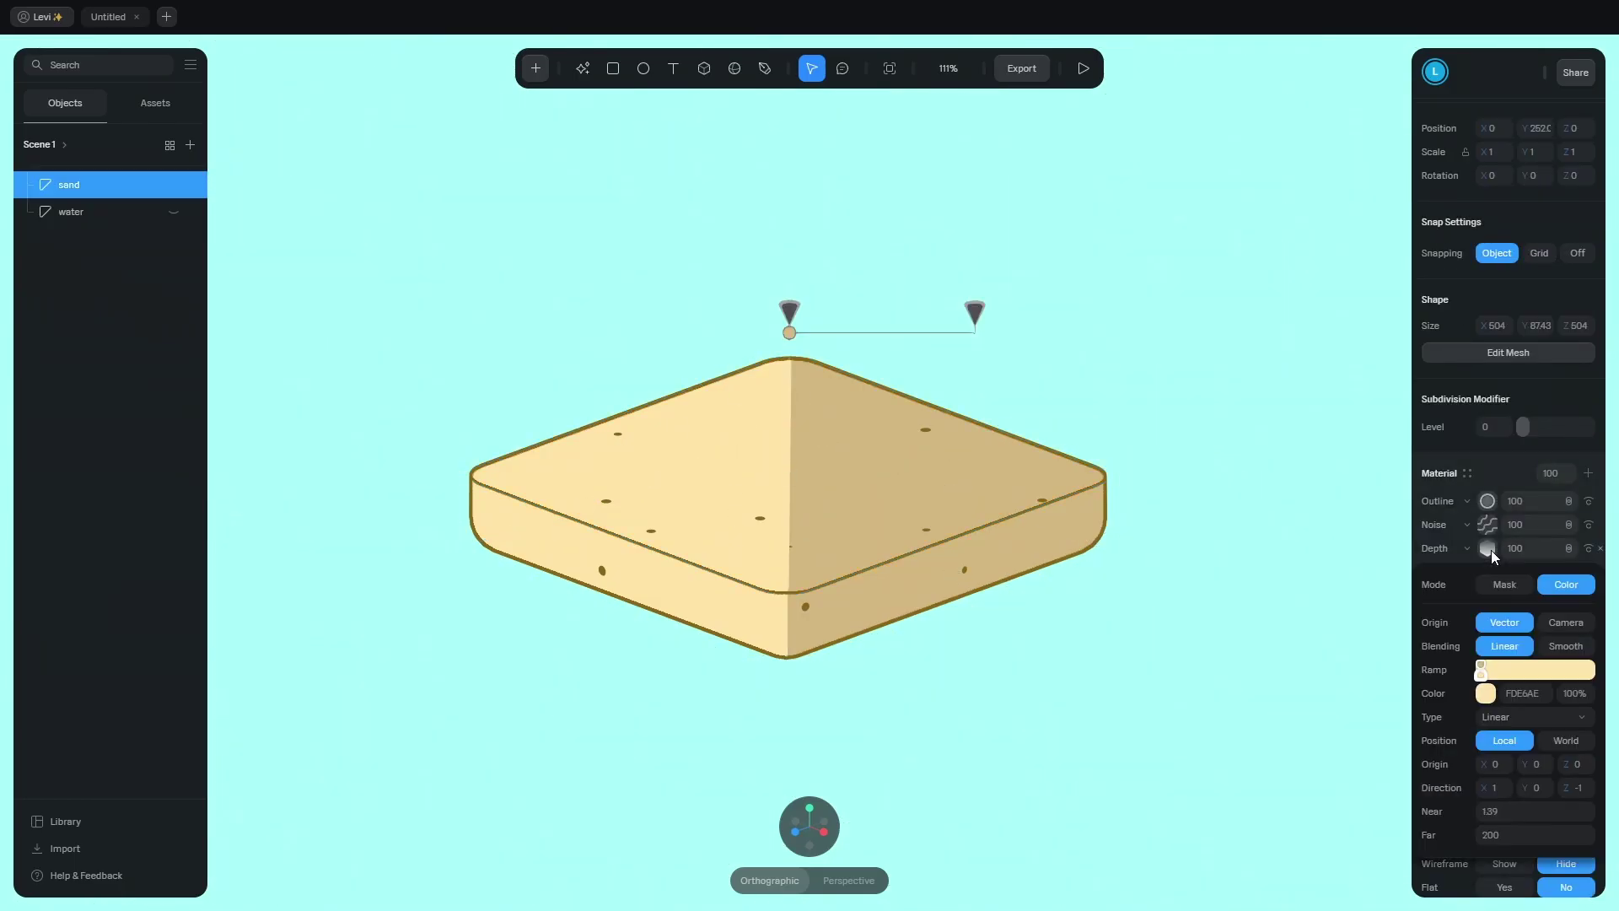
Point the upper Depth layer straight up by setting its direction to X 0, Y 1, Z 0.
{"action": "scroll", "coordinate": [1491, 550], "scroll_direction": "down", "scroll_amount": 2}
{"action": "left_click", "coordinate": [1536, 620]}
{"action": "key", "text": "Return"}
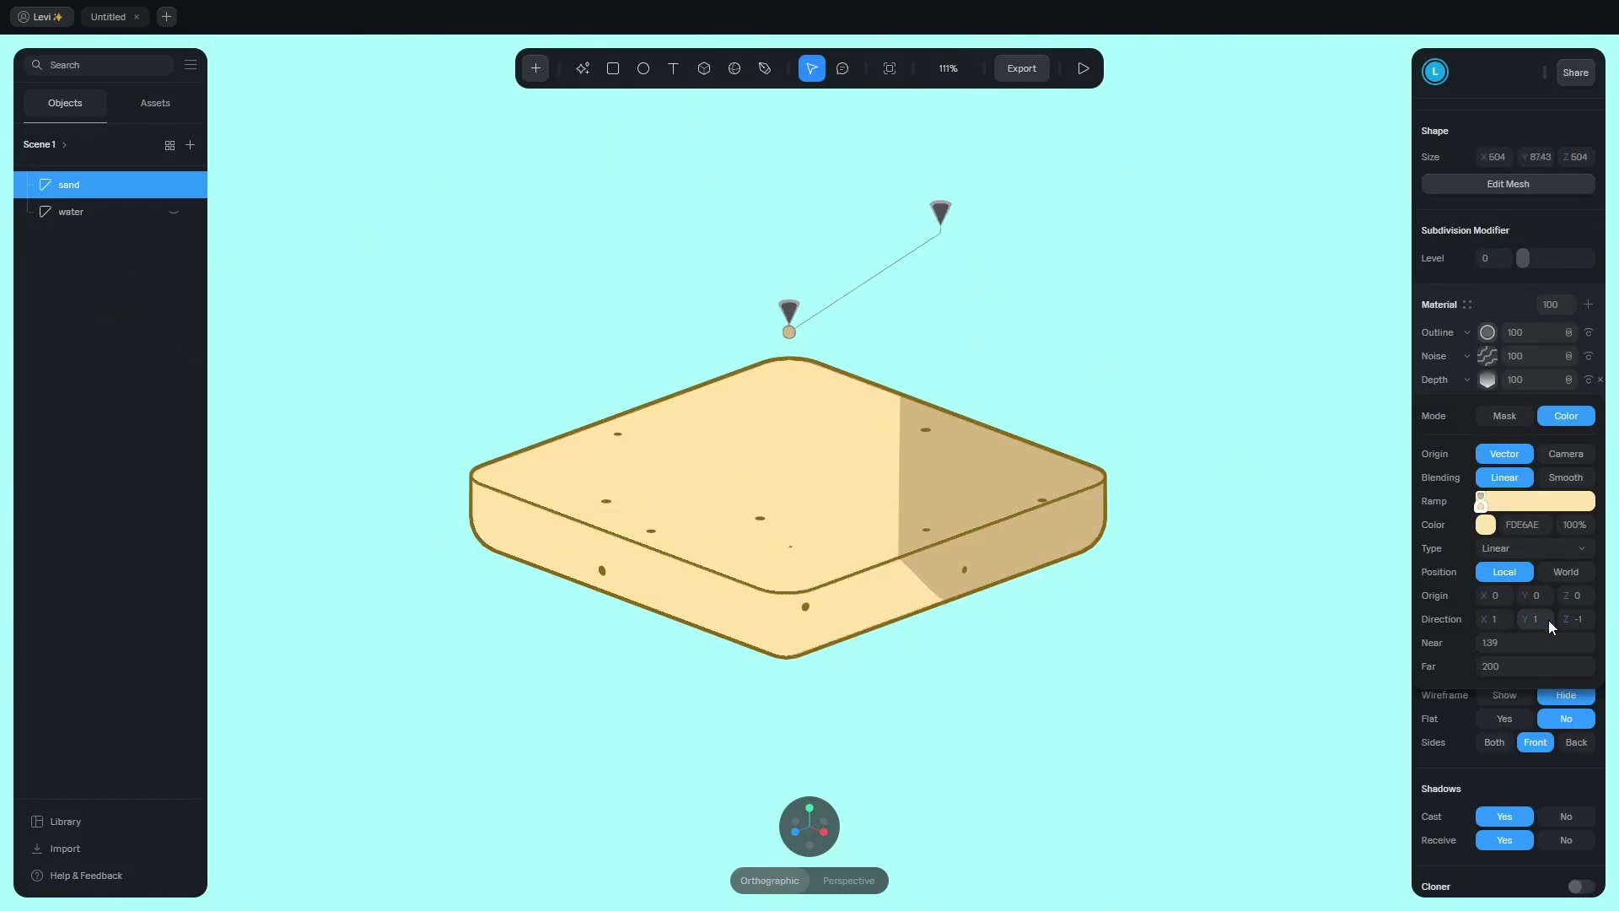
{"action": "type", "text": "0"}
{"action": "key", "text": "Return"}
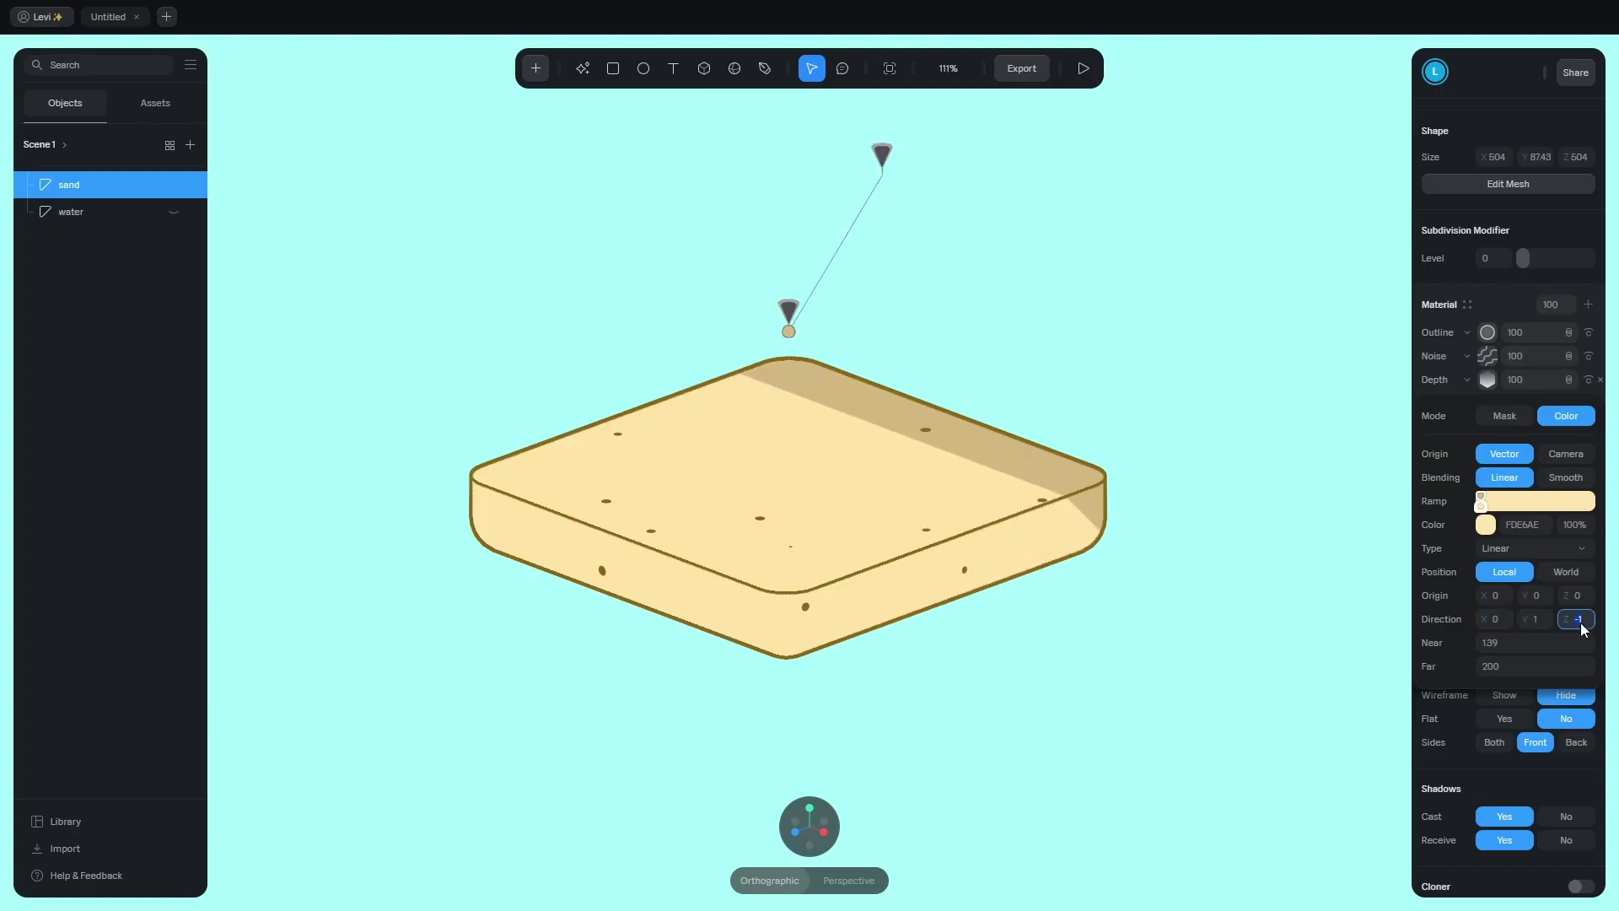
{"action": "type", "text": "0"}
{"action": "key", "text": "Return"}
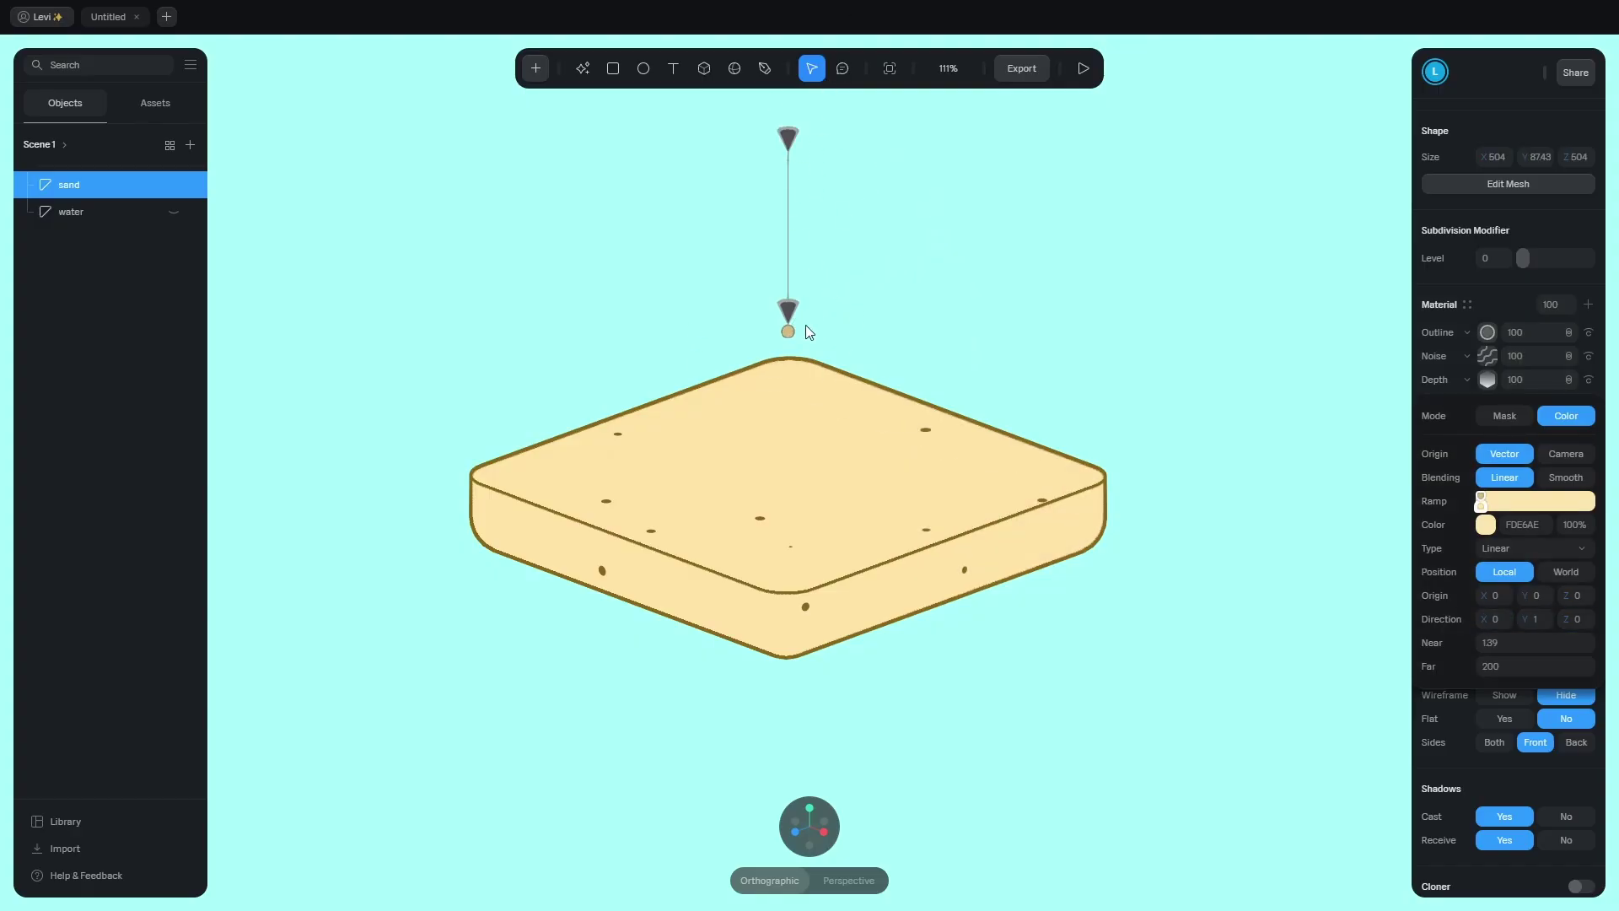
Lower the depth gradient's near point to the slab's top face and set the FDE6AE stop's opacity to 0%.
{"action": "left_click_drag", "start_coordinate": [805, 328], "coordinate": [811, 471]}
{"action": "left_click", "coordinate": [1486, 525]}
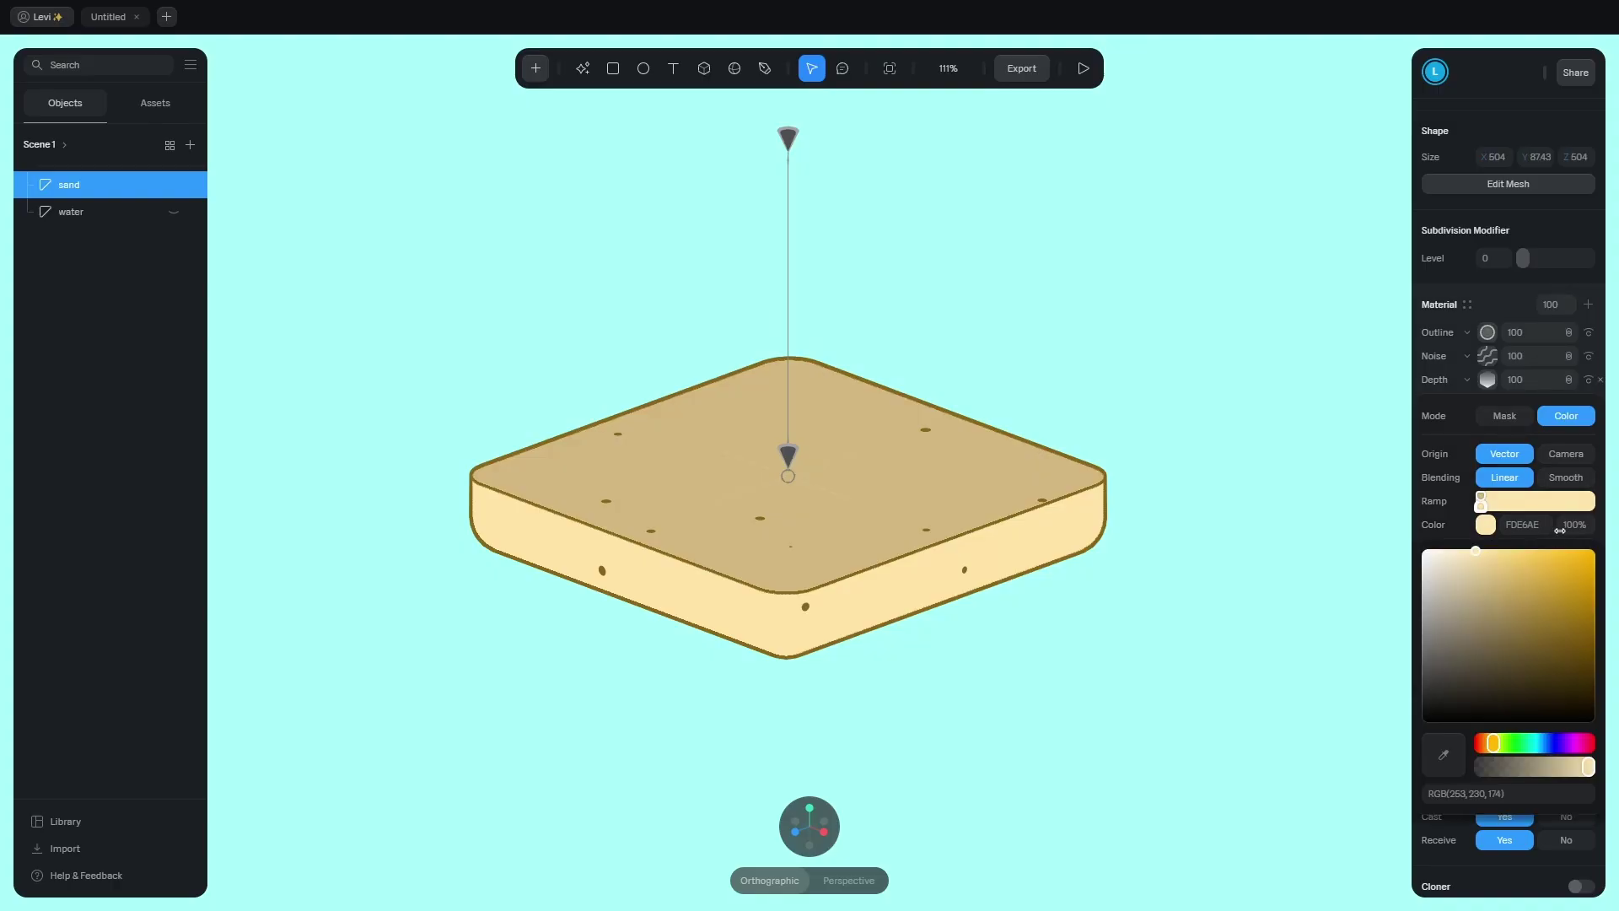
{"action": "left_click_drag", "start_coordinate": [1572, 526], "coordinate": [1287, 530]}
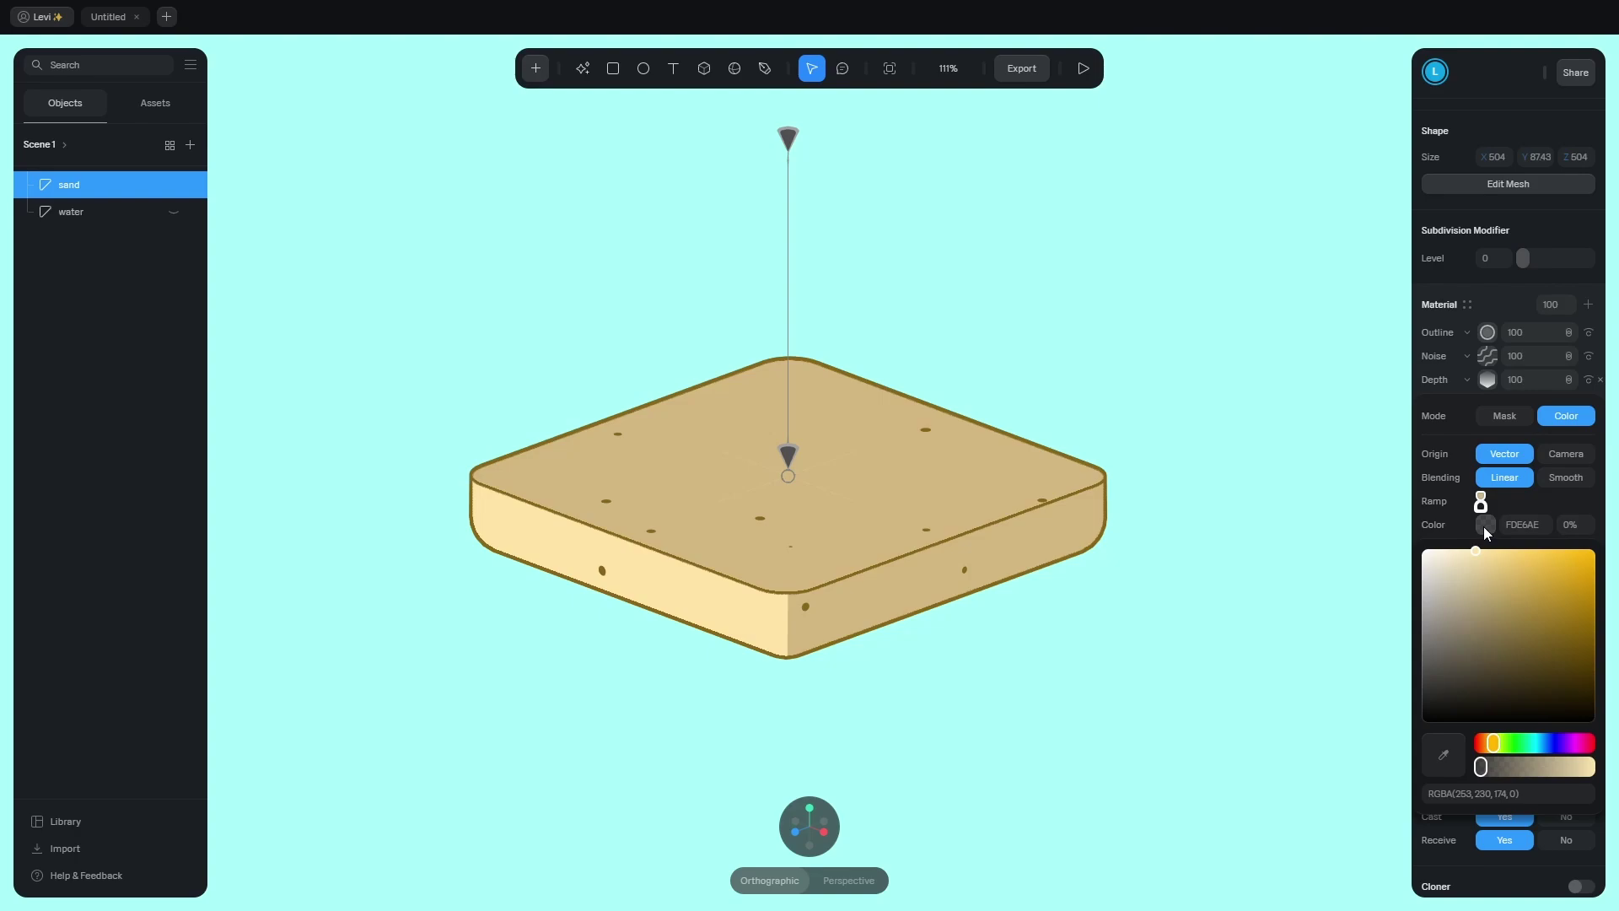
Replace the CEB987 stop of the upper Depth layer with the copied teal colour for the slab's top face.
{"action": "scroll", "coordinate": [1481, 472], "scroll_direction": "down", "scroll_amount": 1}
{"action": "left_click", "coordinate": [1480, 412]}
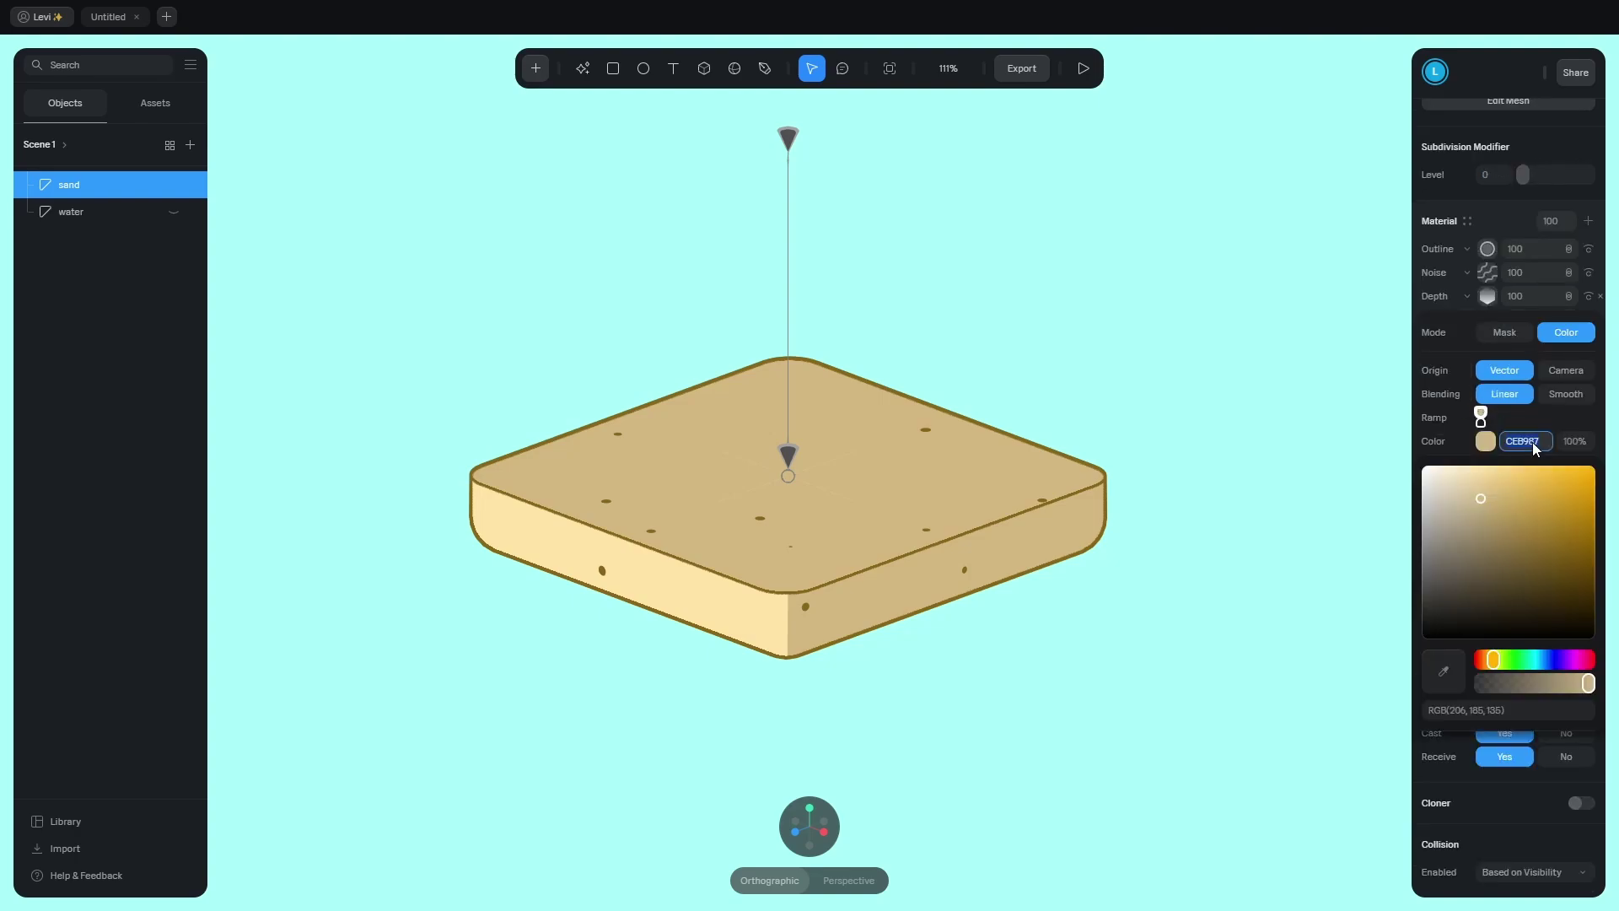
{"action": "key", "text": "ctrl+v"}
{"action": "key", "text": "Return"}
{"action": "left_click_drag", "start_coordinate": [1131, 537], "coordinate": [1120, 550], "text": "alt"}
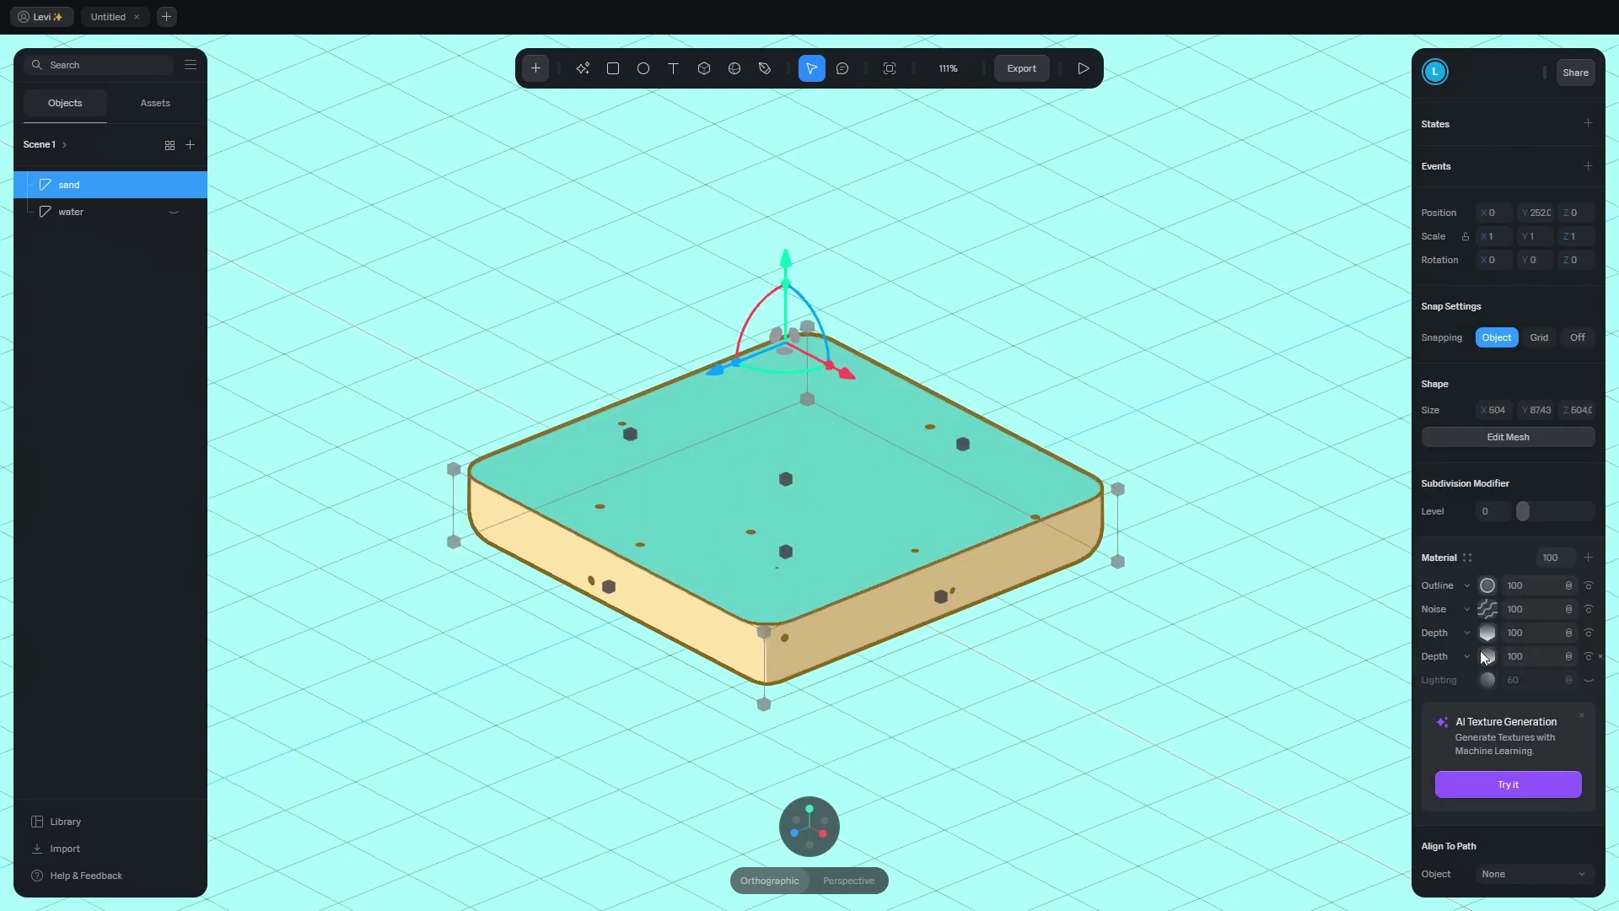
{"action": "mouse_move", "coordinate": [1439, 634]}
{"action": "left_mouse_down"}
{"action": "mouse_move", "coordinate": [1436, 660]}
{"action": "mouse_move", "coordinate": [1437, 632]}
{"action": "left_mouse_up"}
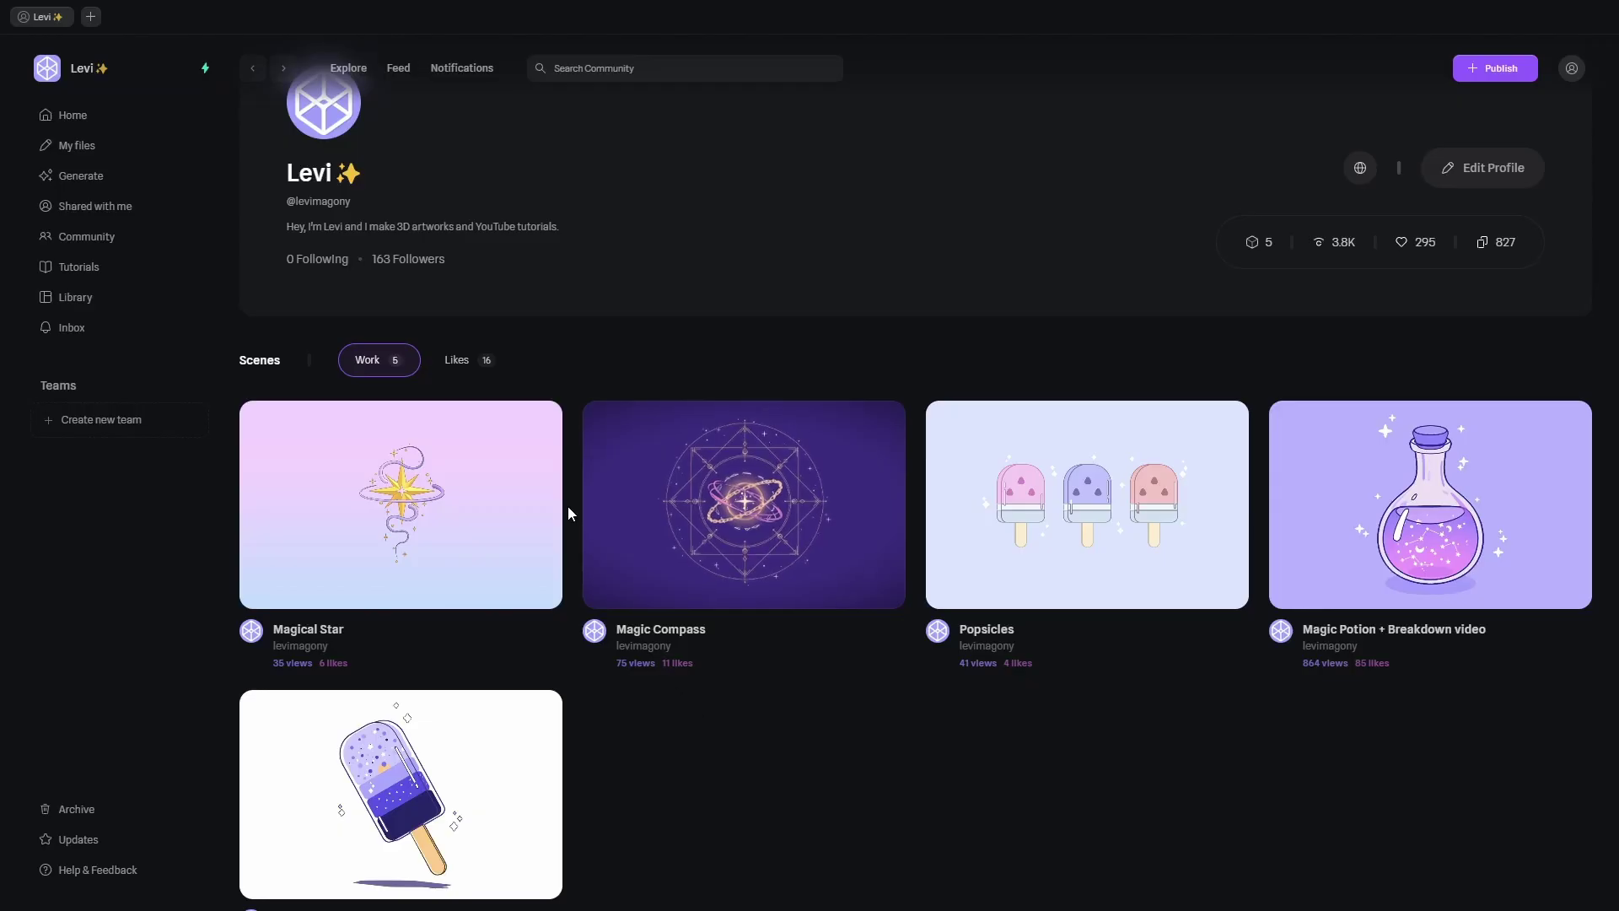
{"action": "mouse_move", "coordinate": [544, 434]}
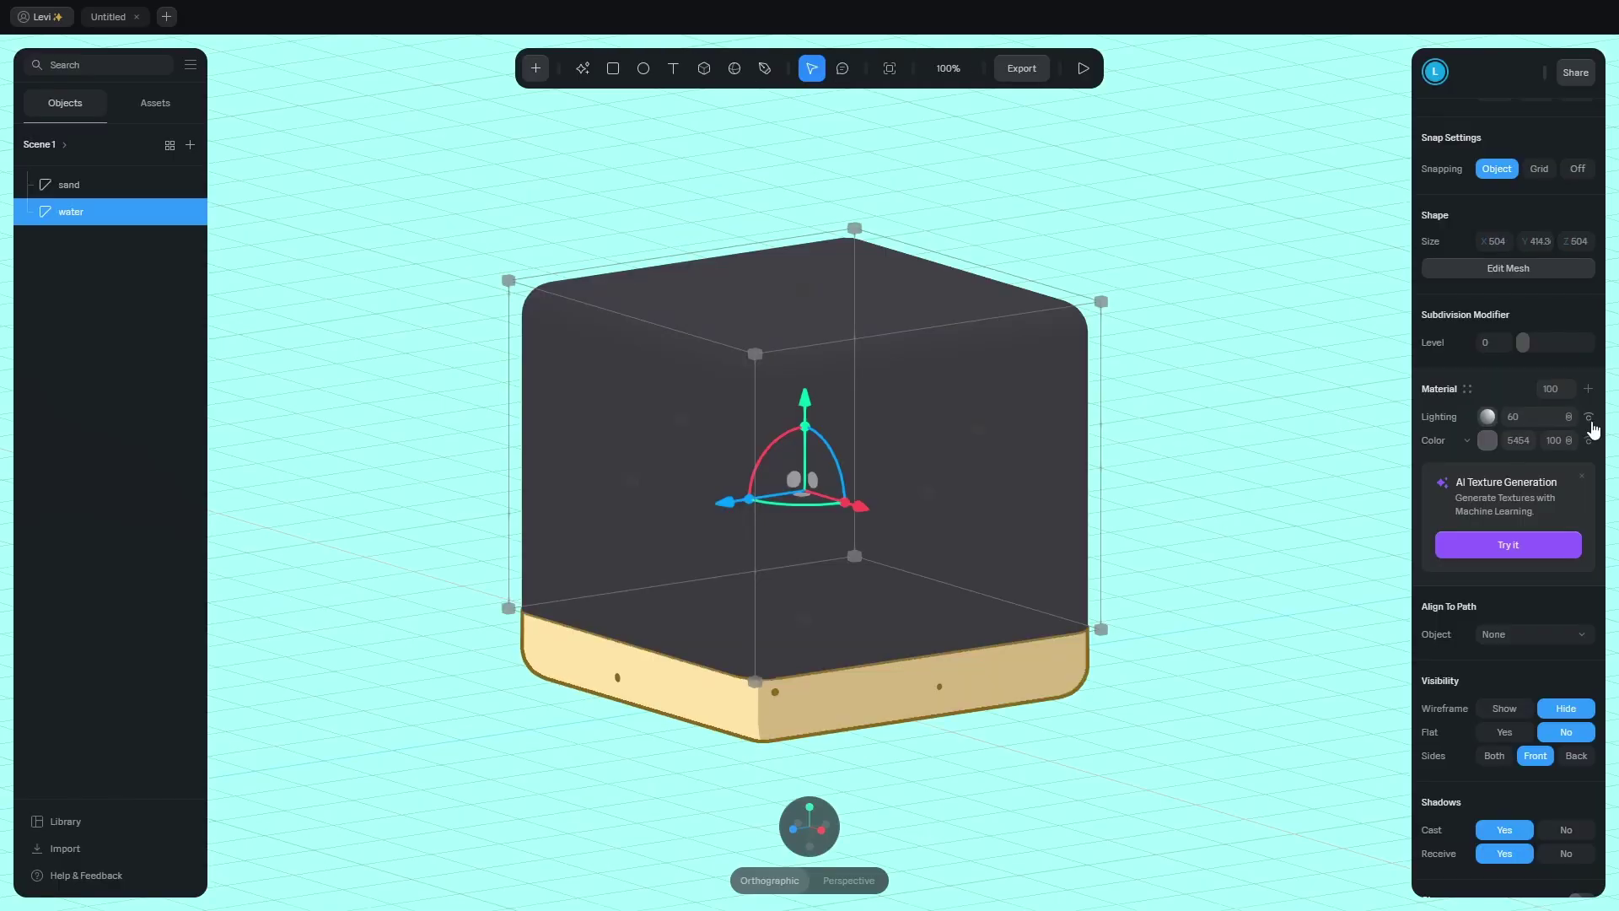
Hide the water's lighting and turn its colour layer into an outline with a dark teal colour and width 4.
{"action": "left_click", "coordinate": [1590, 419]}
{"action": "left_click_drag", "start_coordinate": [1436, 419], "coordinate": [1442, 436]}
{"action": "left_click", "coordinate": [1466, 418]}
{"action": "left_click", "coordinate": [1457, 632]}
{"action": "left_click", "coordinate": [1487, 416]}
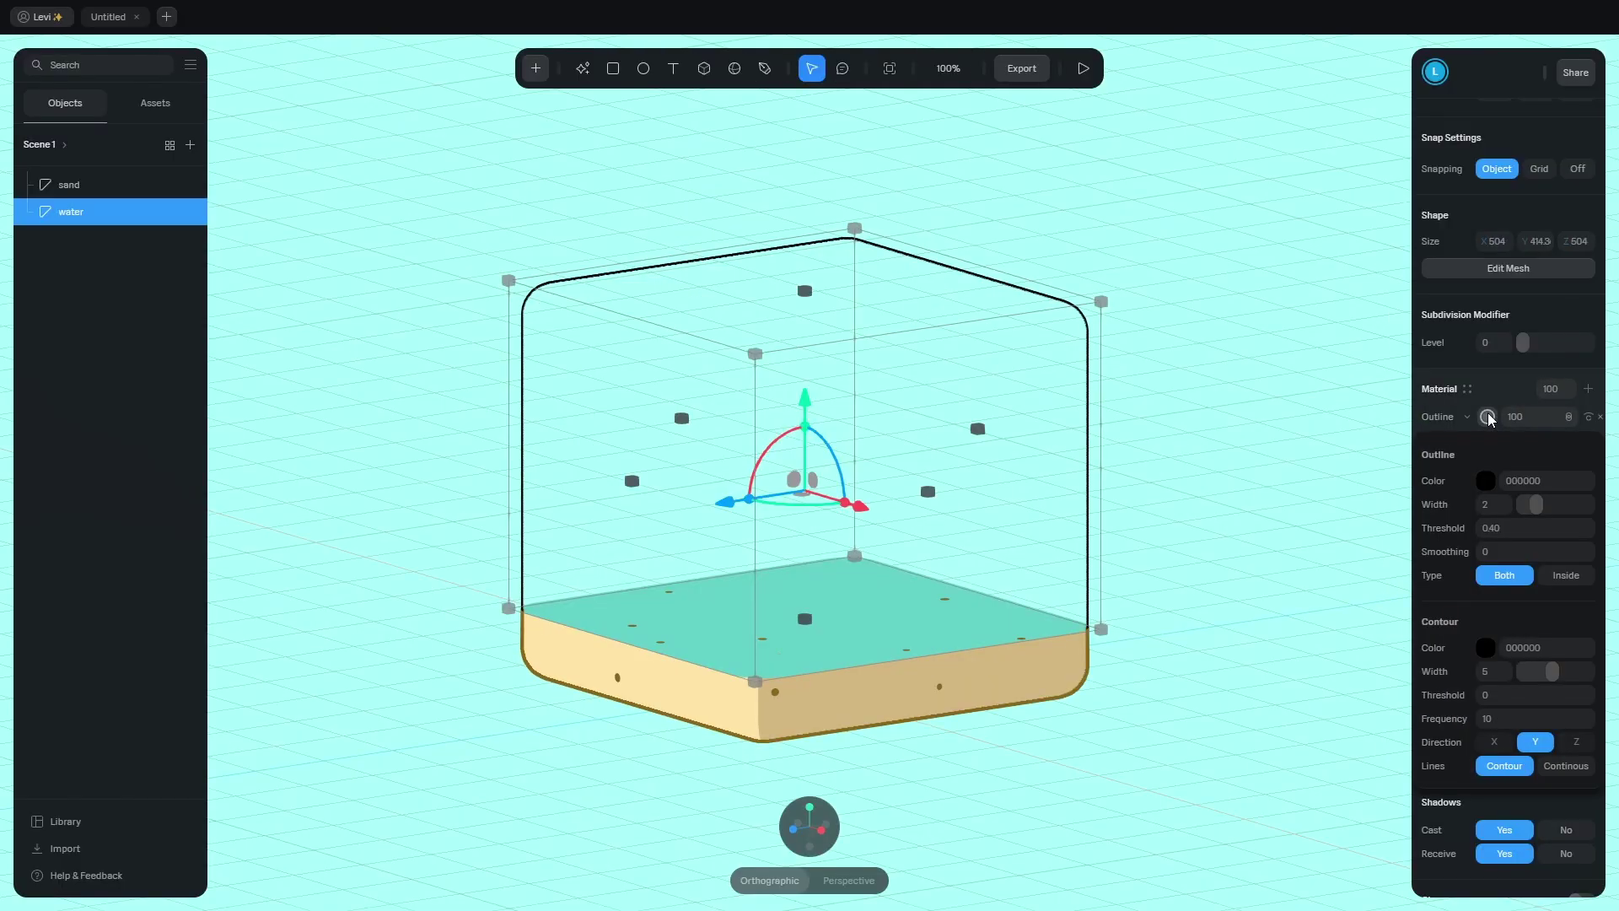
{"action": "left_click_drag", "start_coordinate": [1496, 513], "coordinate": [1507, 509]}
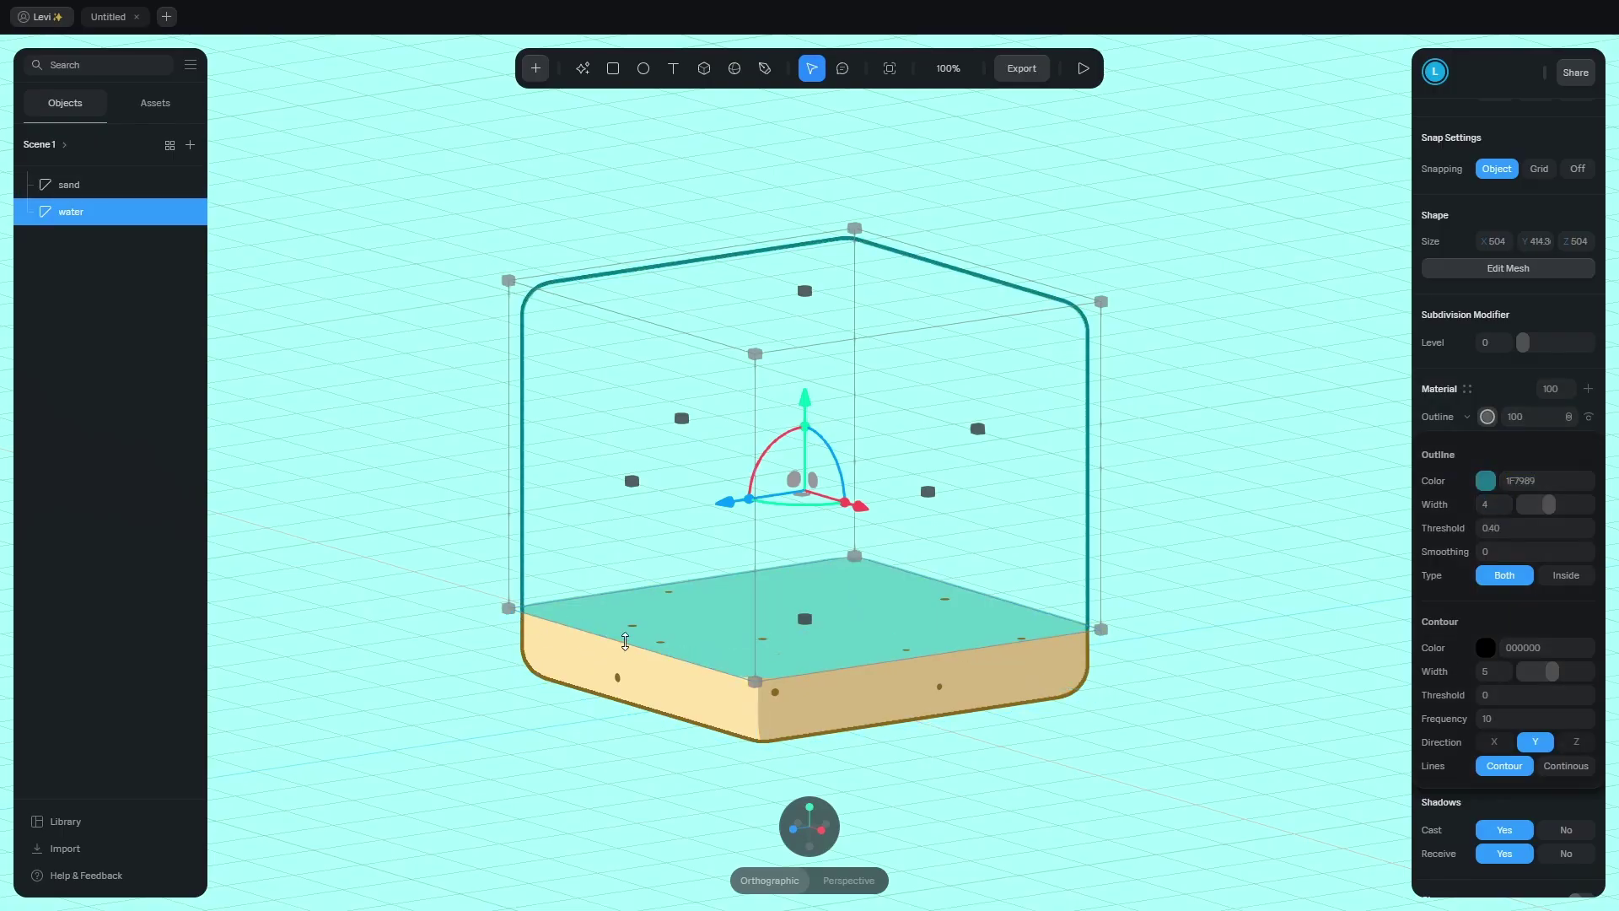
Edit the water mesh and raise all its bottom vertices slightly above the sand's top face.
{"action": "double_click", "coordinate": [946, 350]}
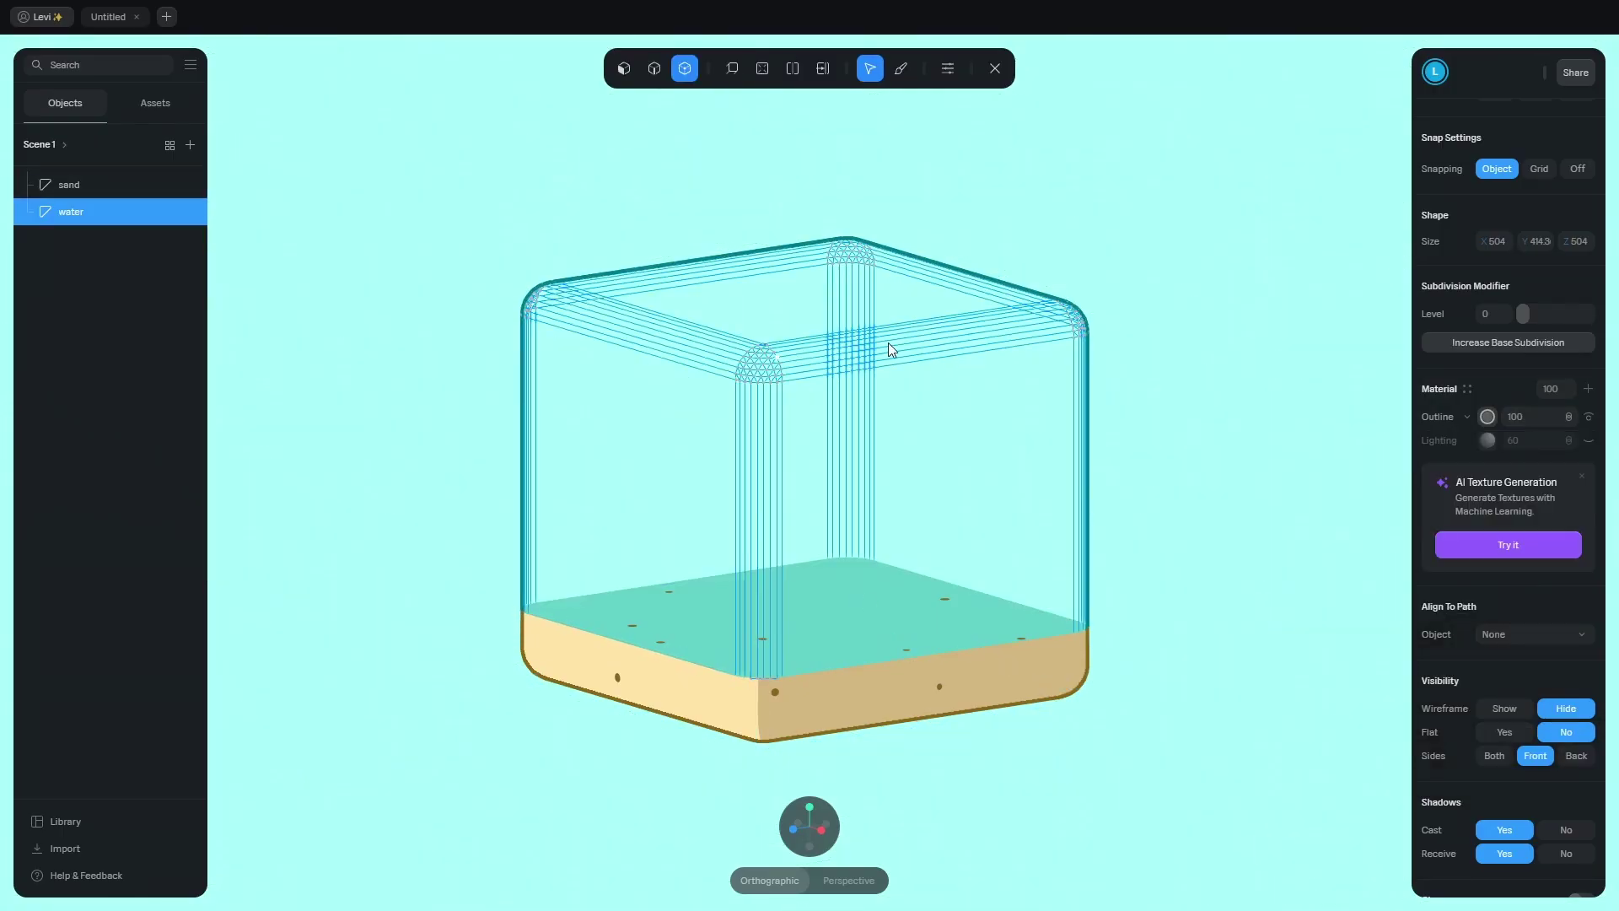
{"action": "left_click_drag", "start_coordinate": [424, 553], "coordinate": [1034, 686]}
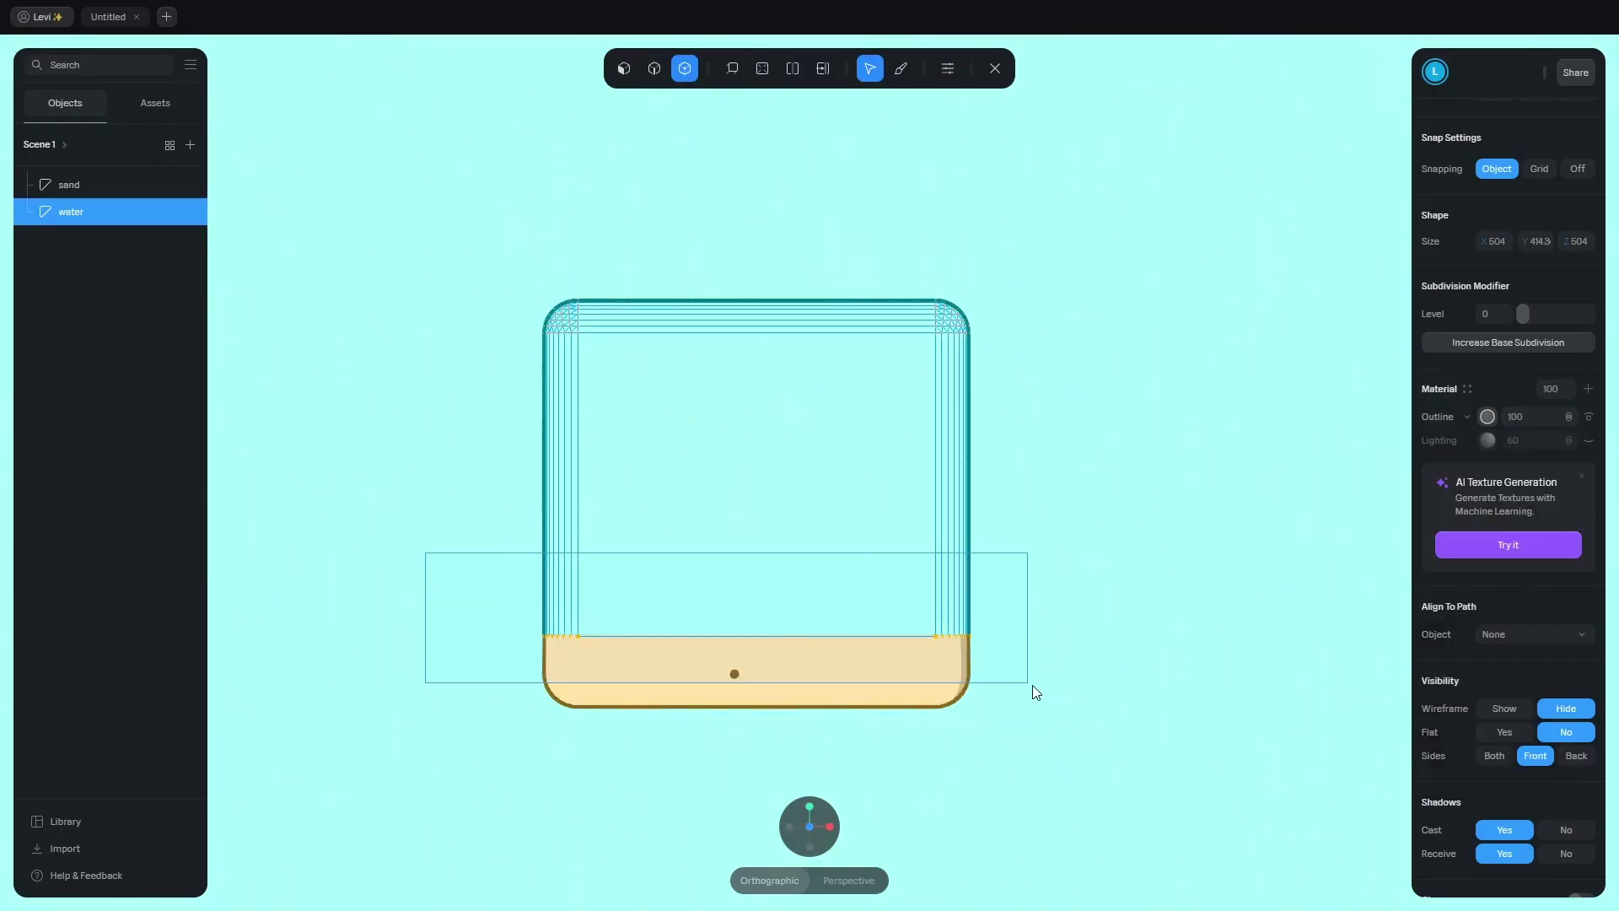
{"action": "scroll", "coordinate": [871, 639], "scroll_direction": "up", "scroll_amount": 5}
{"action": "middle_click_drag", "start_coordinate": [871, 640], "coordinate": [901, 455]}
{"action": "left_click_drag", "start_coordinate": [755, 474], "coordinate": [758, 479]}
{"action": "key", "text": "Escape"}
Add a Depth layer beneath the water's outline and set its gradient type to Linear.
{"action": "left_click", "coordinate": [1587, 389]}
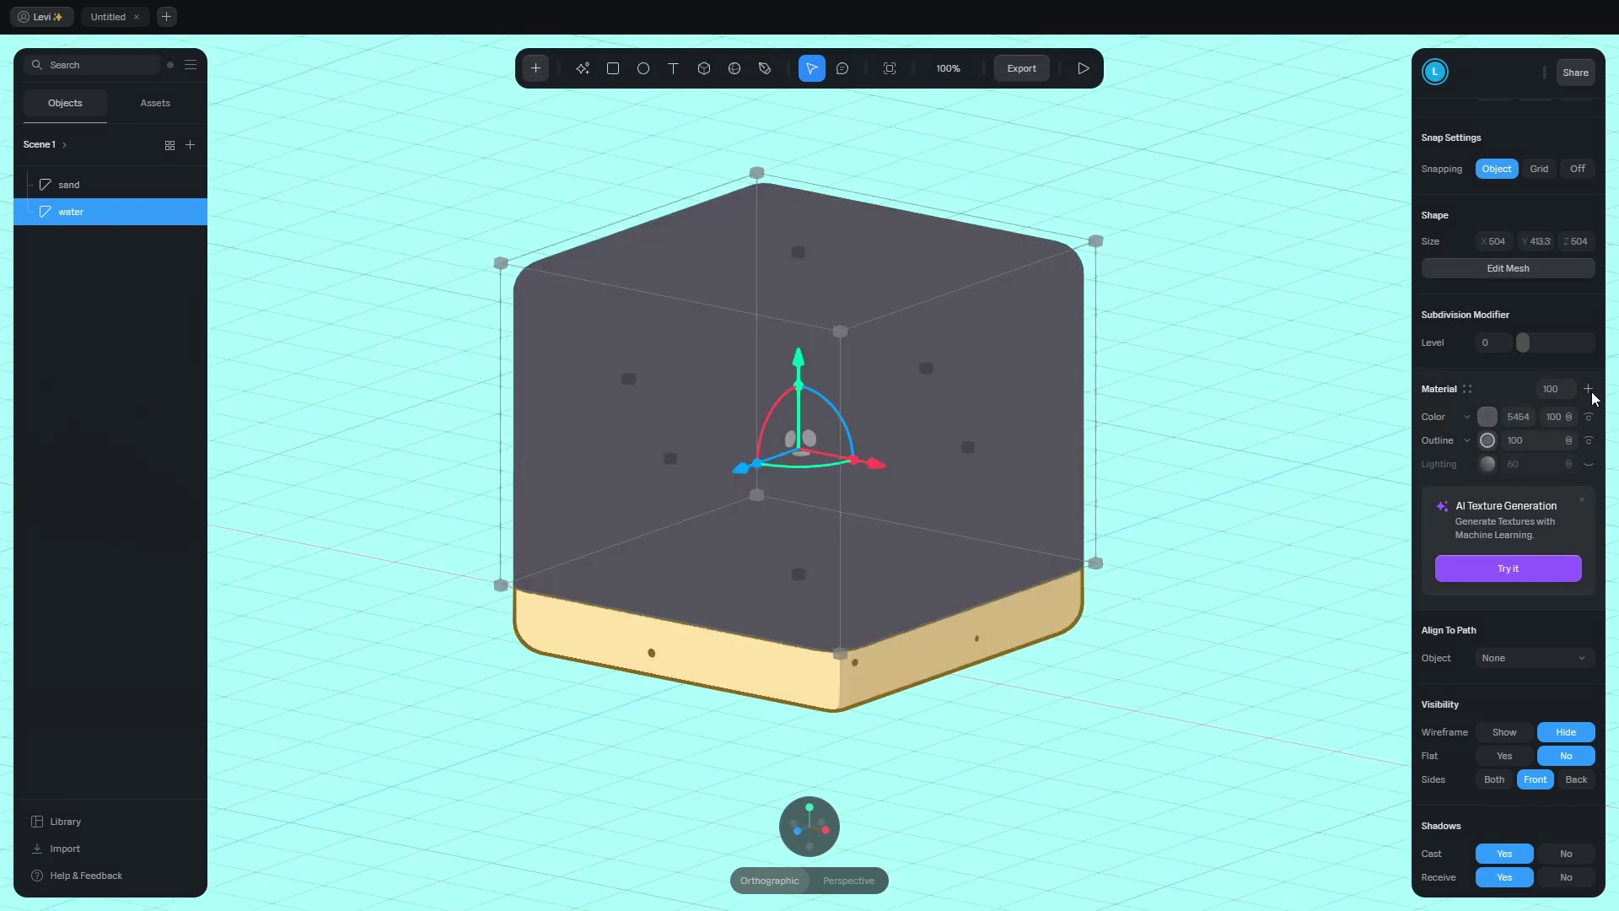
{"action": "left_click", "coordinate": [1465, 417]}
{"action": "left_click", "coordinate": [1468, 422]}
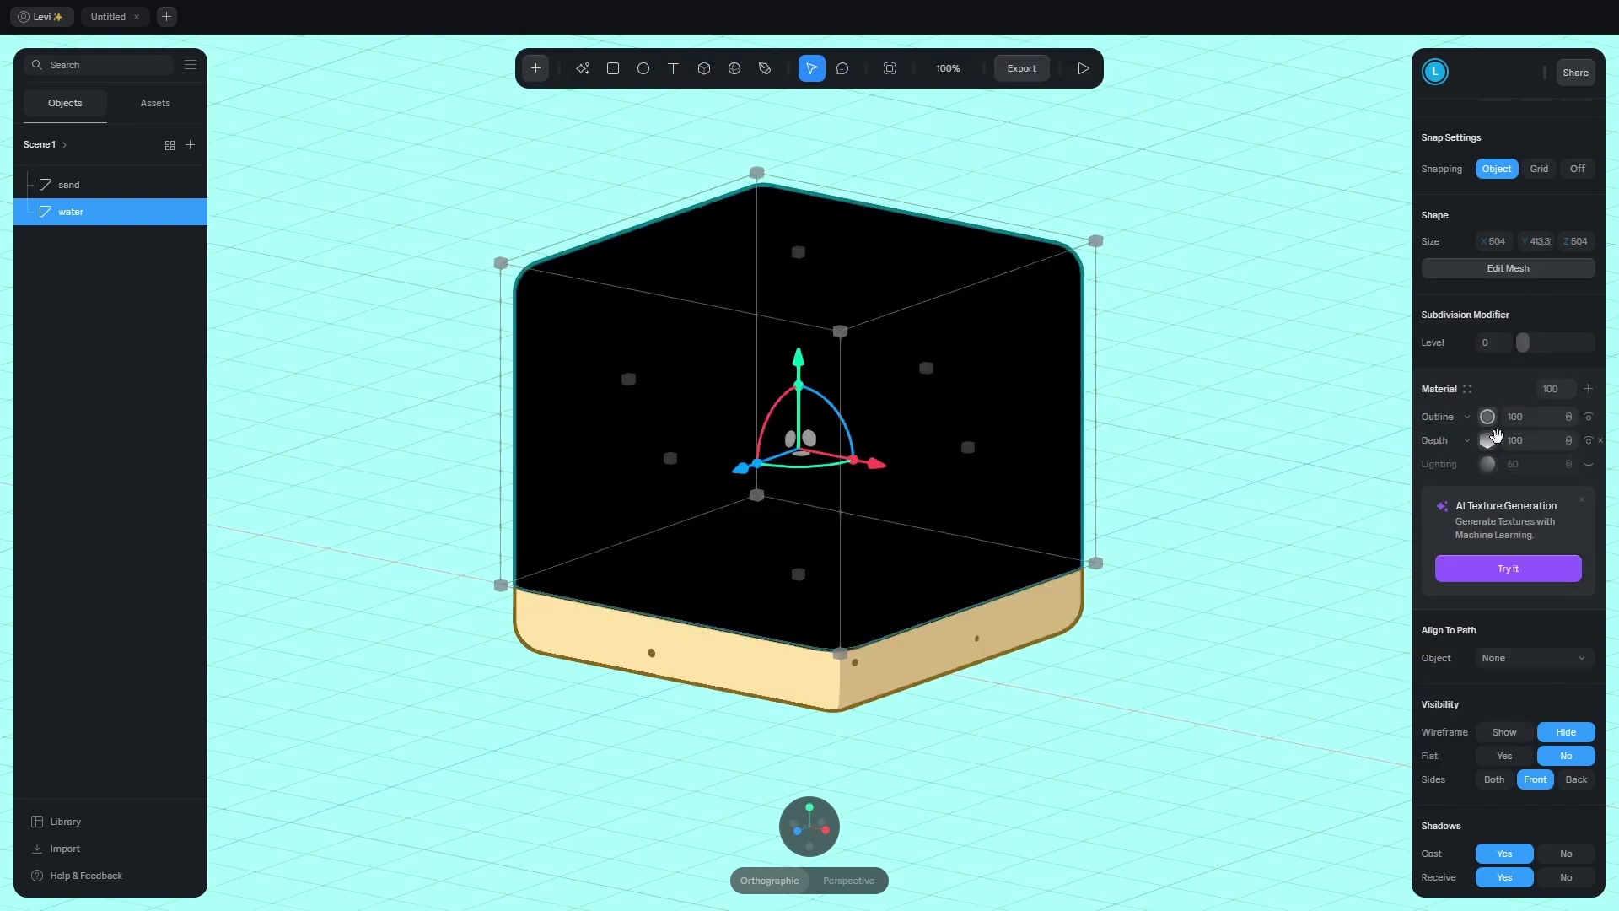
{"action": "left_click", "coordinate": [1488, 440]}
{"action": "left_click", "coordinate": [1513, 606]}
{"action": "left_click", "coordinate": [1516, 589]}
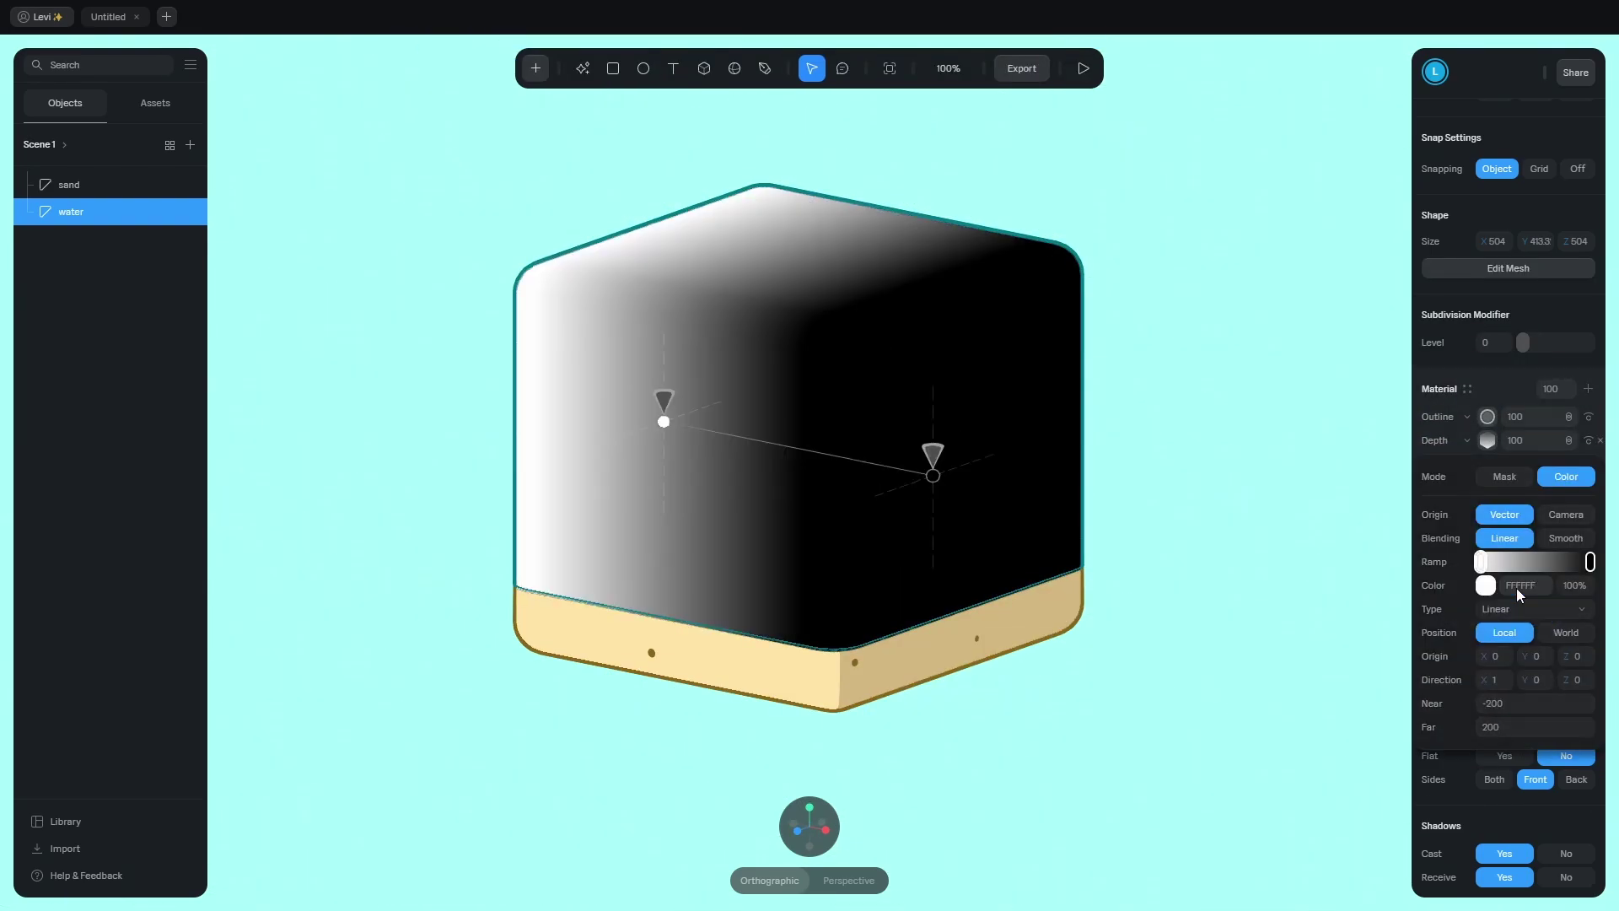
Point the water's depth gradient straight up with direction X 0, Y 1, Z 0.
{"action": "left_click", "coordinate": [1503, 683]}
{"action": "type", "text": "0"}
{"action": "left_click", "coordinate": [1541, 684]}
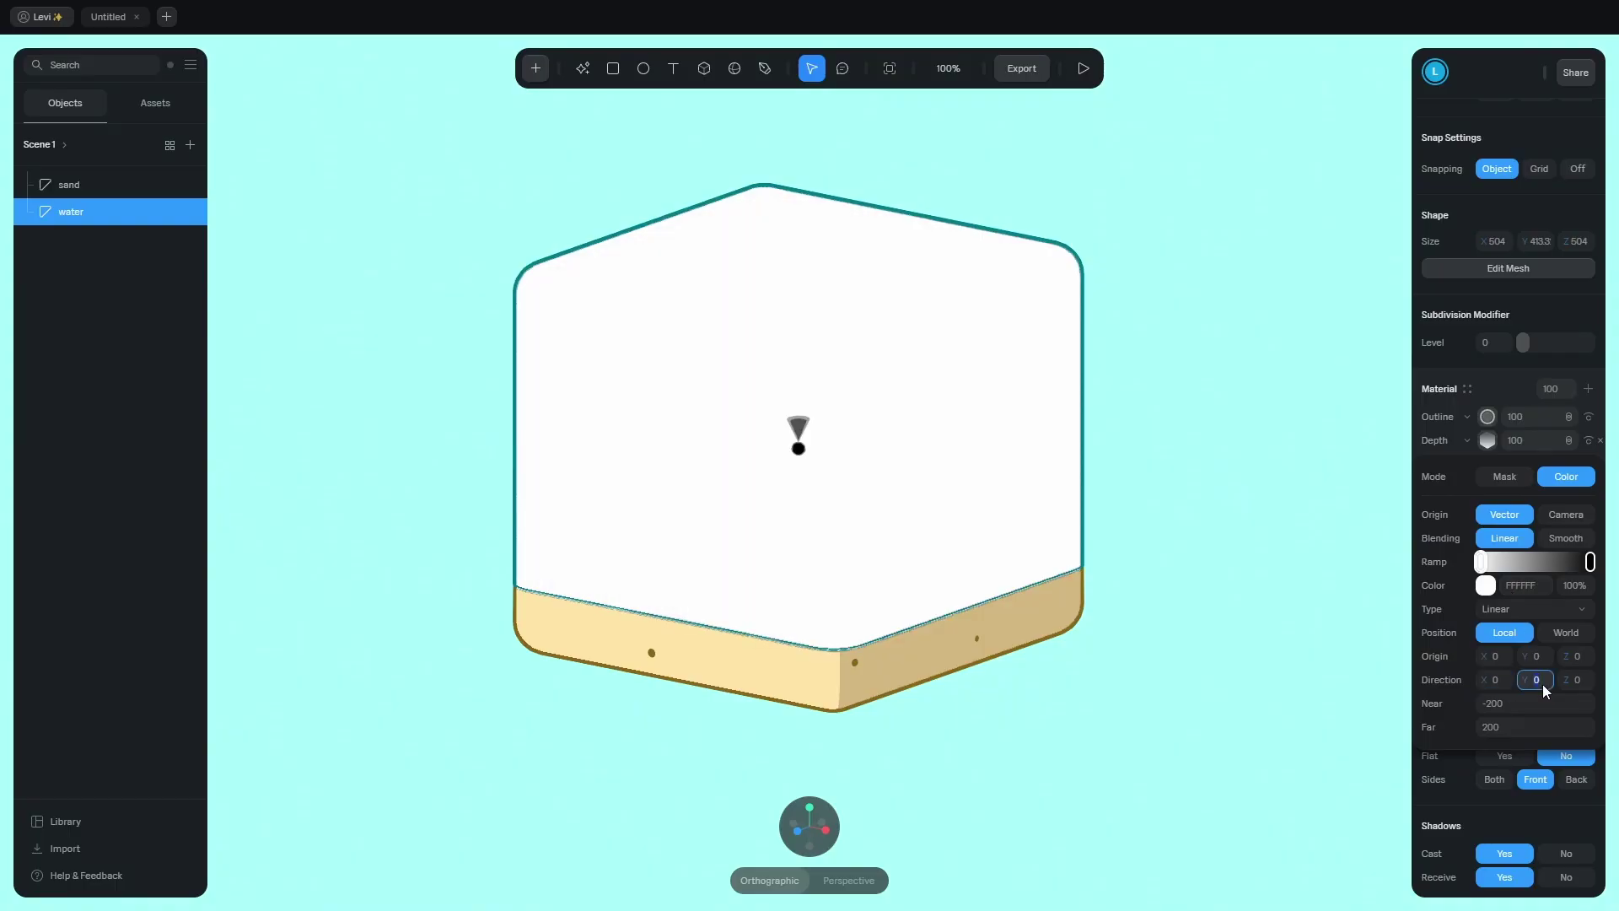
{"action": "type", "text": "1"}
{"action": "key", "text": "Return"}
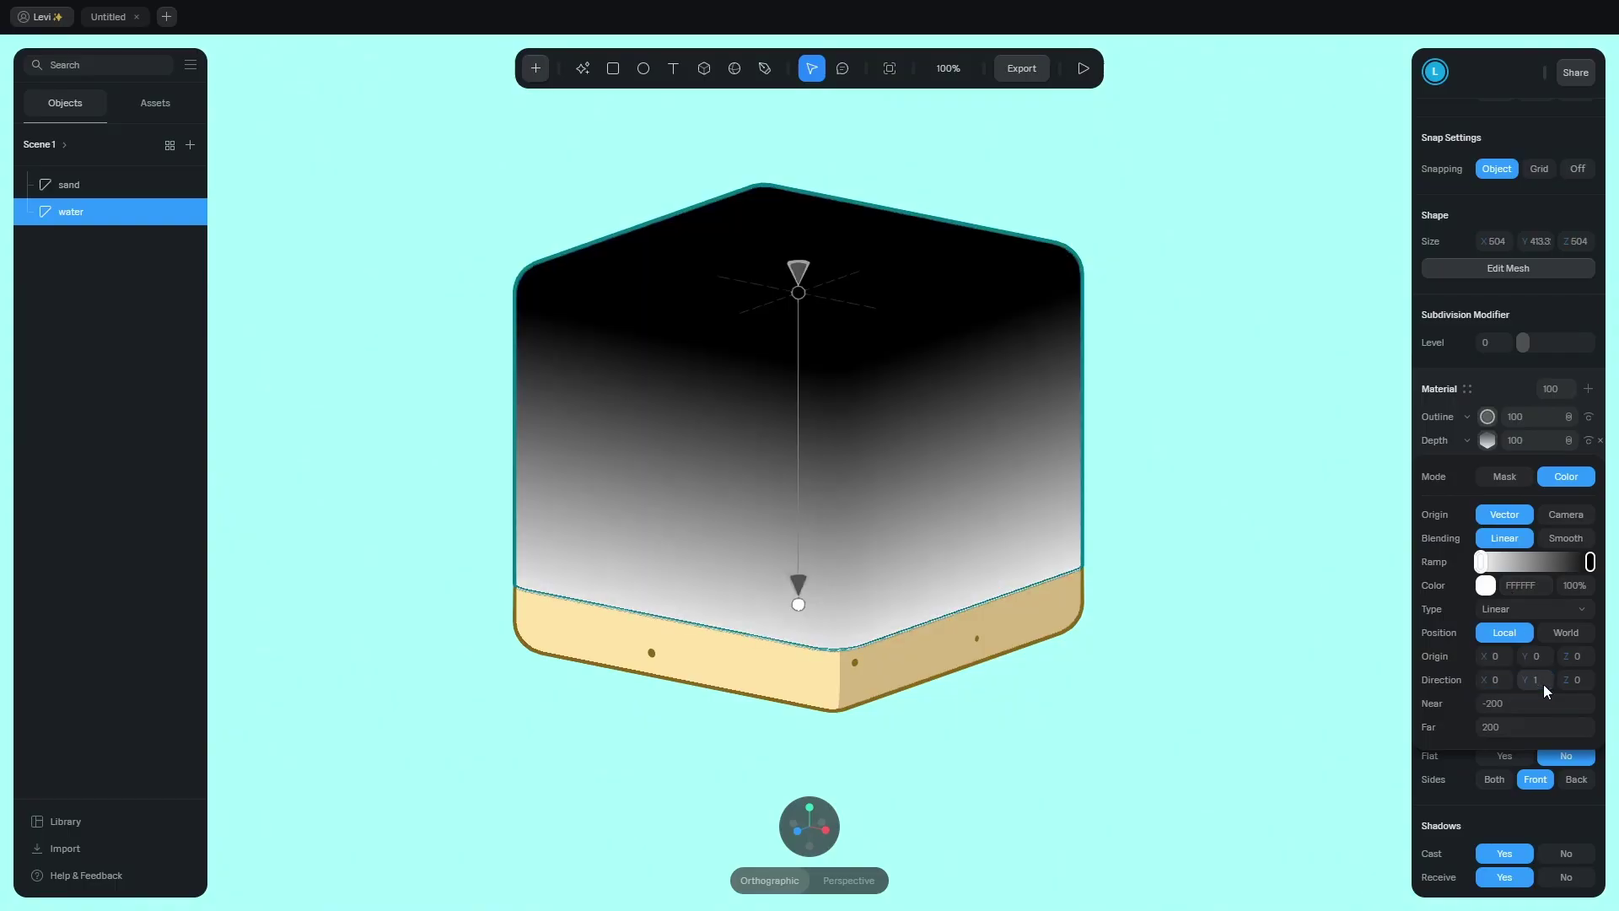
Switch the water's depth gradient to Smooth blending and shift its near point to about -157 and far point to about 254.
{"action": "left_click", "coordinate": [1578, 541]}
{"action": "left_click", "coordinate": [797, 835]}
{"action": "left_click_drag", "start_coordinate": [802, 600], "coordinate": [824, 582]}
{"action": "left_click_drag", "start_coordinate": [784, 270], "coordinate": [816, 246]}
{"action": "left_click_drag", "start_coordinate": [1190, 477], "coordinate": [1133, 506], "text": "alt"}
{"action": "right_click_drag", "start_coordinate": [1135, 512], "coordinate": [1133, 513]}
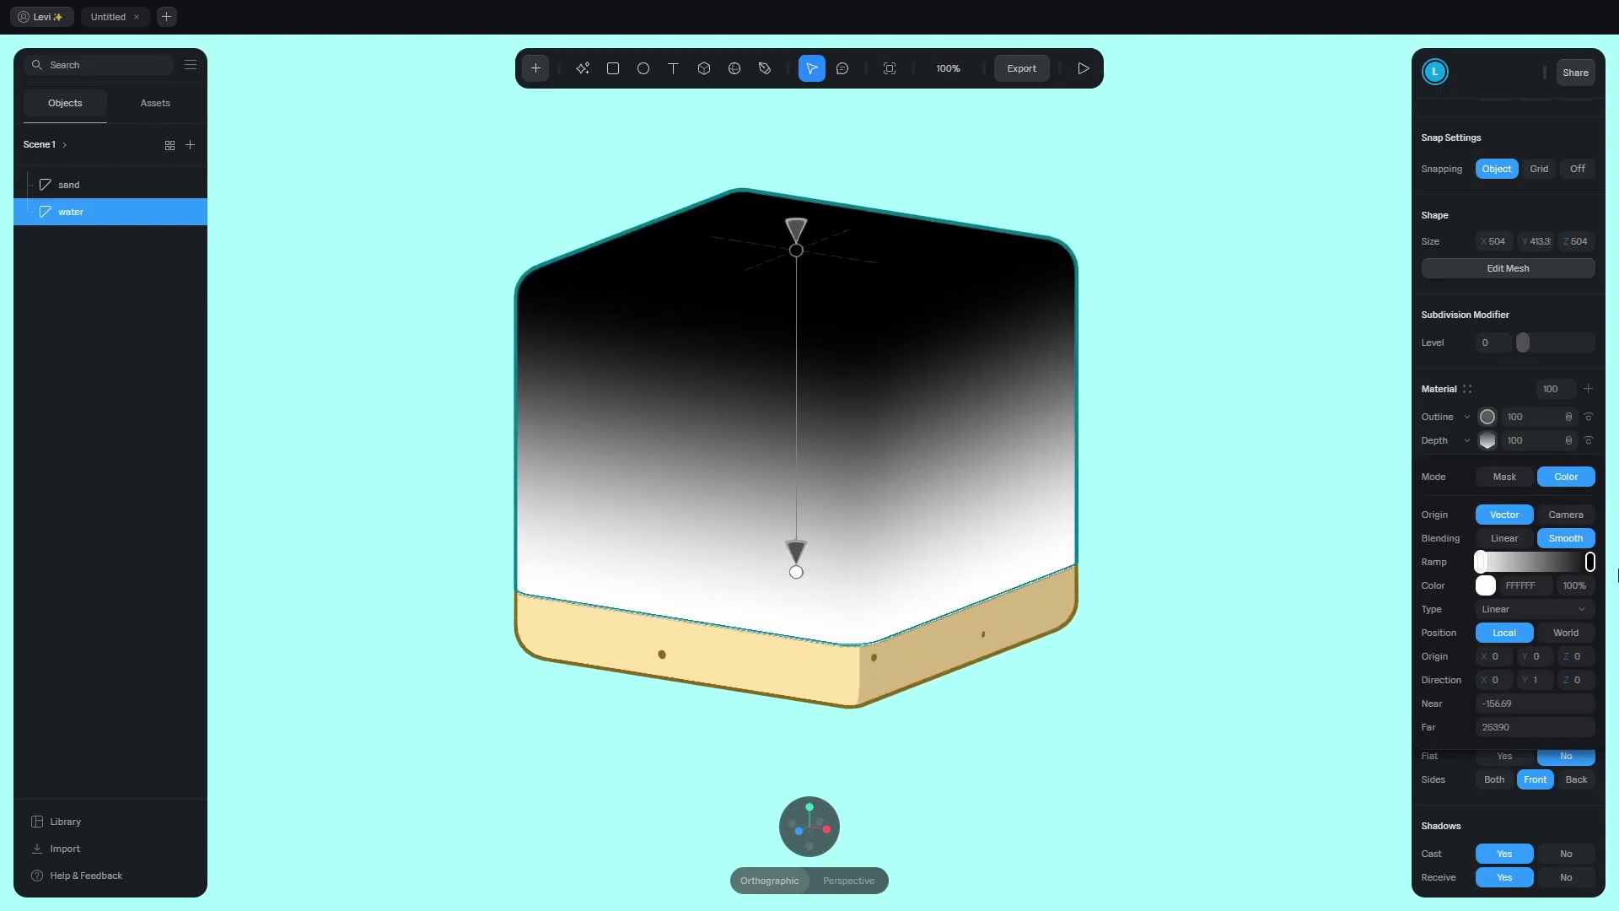
Colour the water's depth gradient 77EAEA at the far stop and 268E99 at the near stop.
{"action": "left_click", "coordinate": [1590, 561]}
{"action": "left_click", "coordinate": [1539, 584]}
{"action": "type", "text": "77EAEA"}
{"action": "key", "text": "Return"}
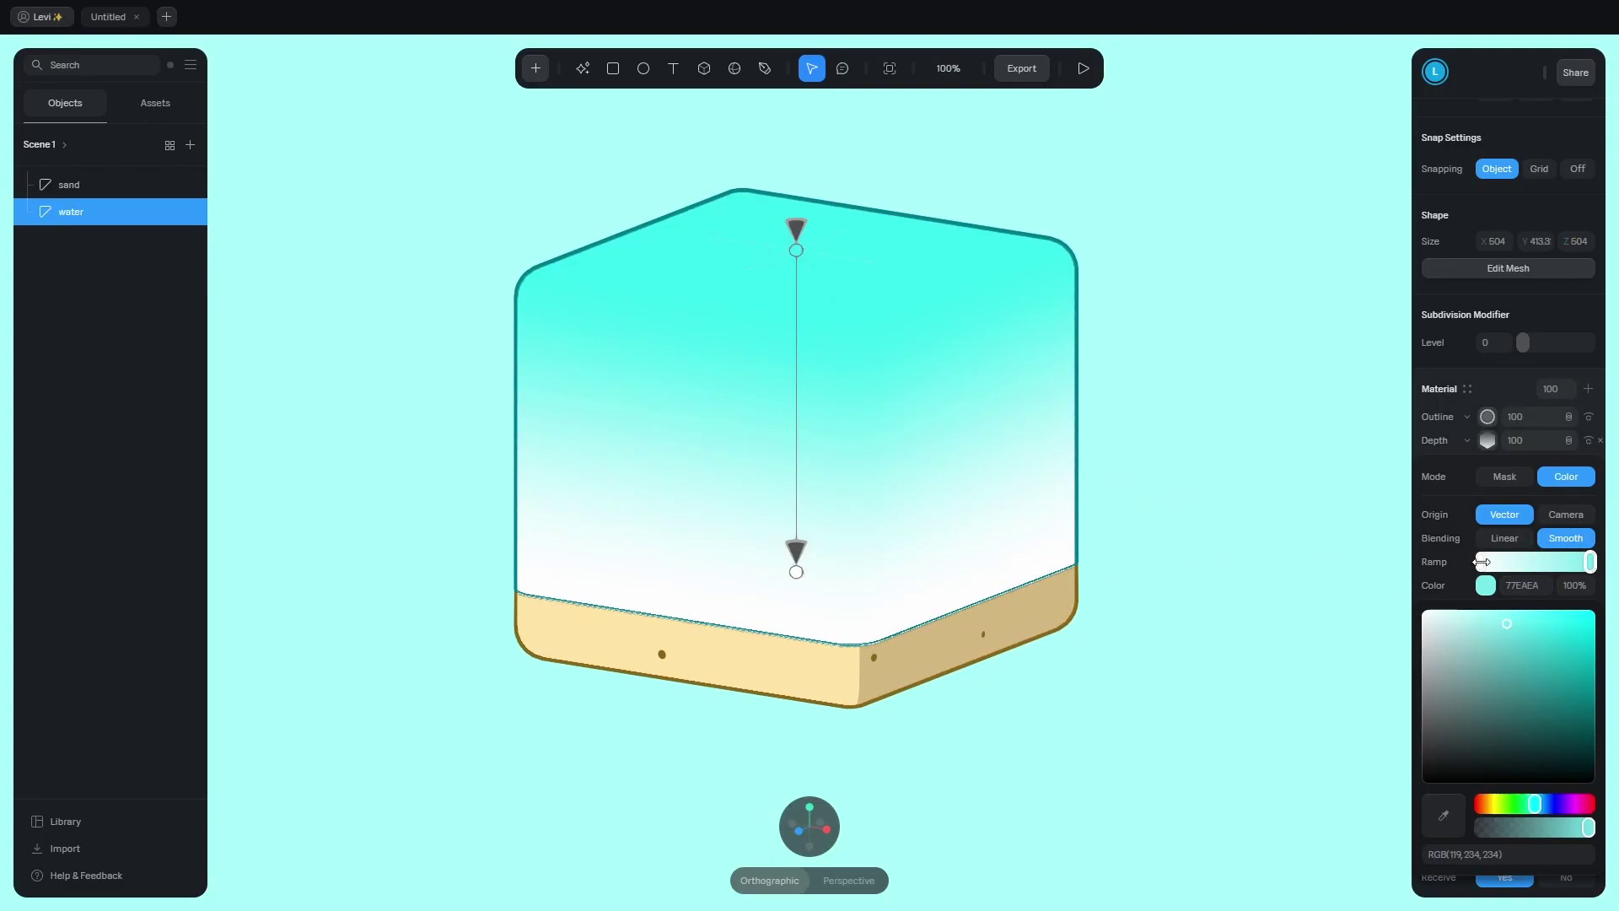
{"action": "left_click", "coordinate": [1481, 562]}
{"action": "left_click", "coordinate": [1541, 584]}
{"action": "type", "text": "268E99"}
{"action": "key", "text": "Return"}
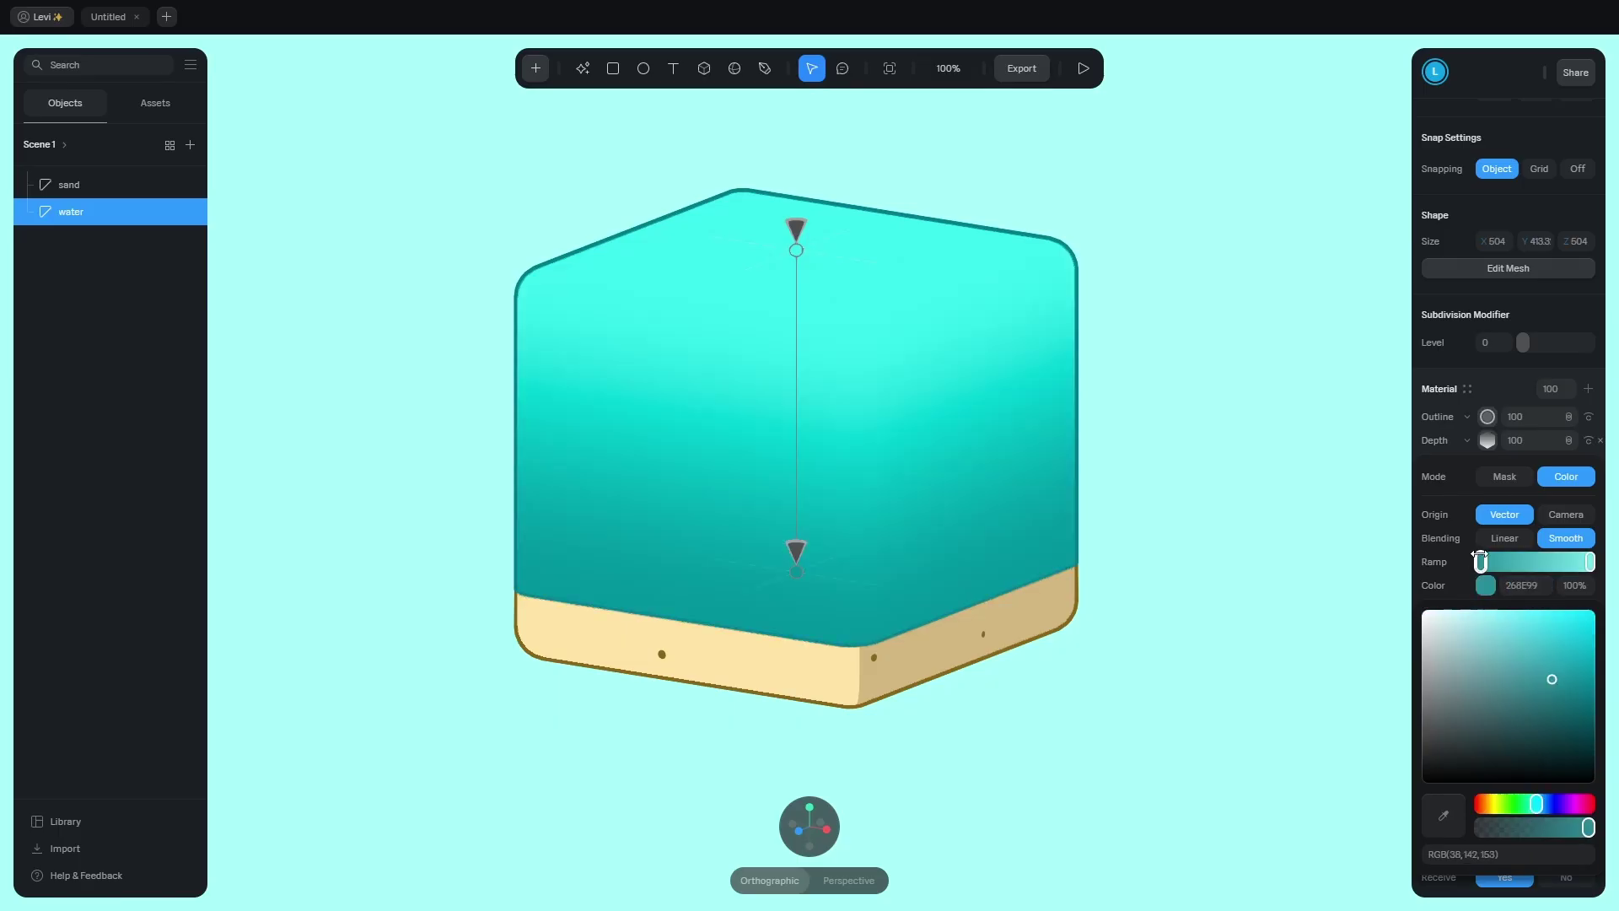
Set the water's Depth layer opacity to 70 and render both sides of the object.
{"action": "left_click", "coordinate": [1486, 438]}
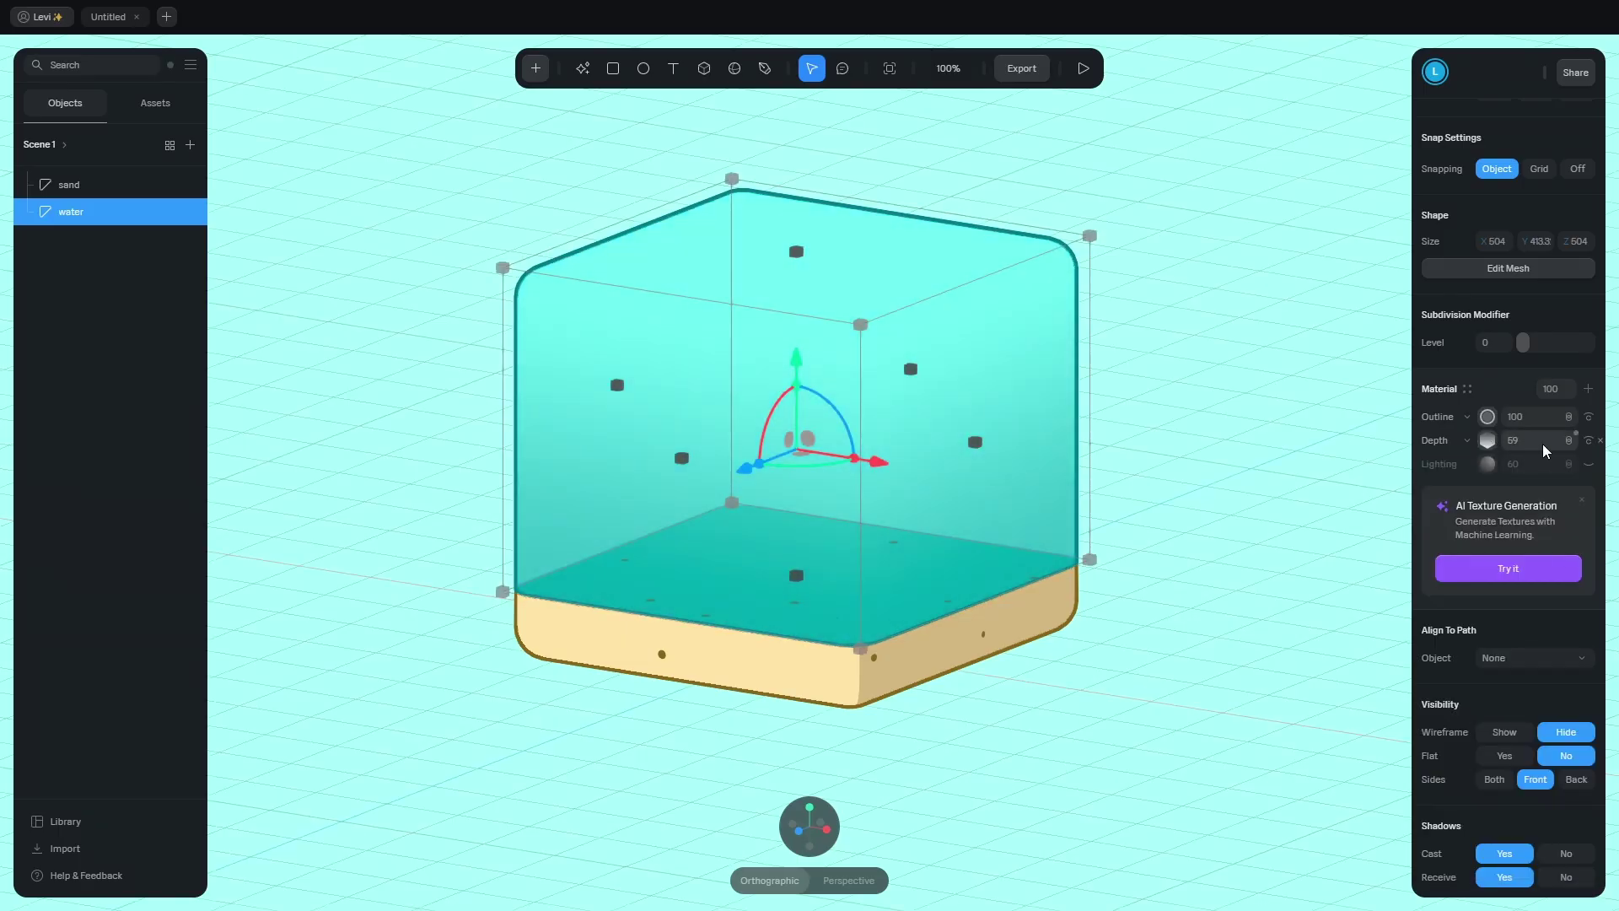
{"action": "left_click", "coordinate": [1546, 445]}
{"action": "type", "text": "70"}
{"action": "key", "text": "Return"}
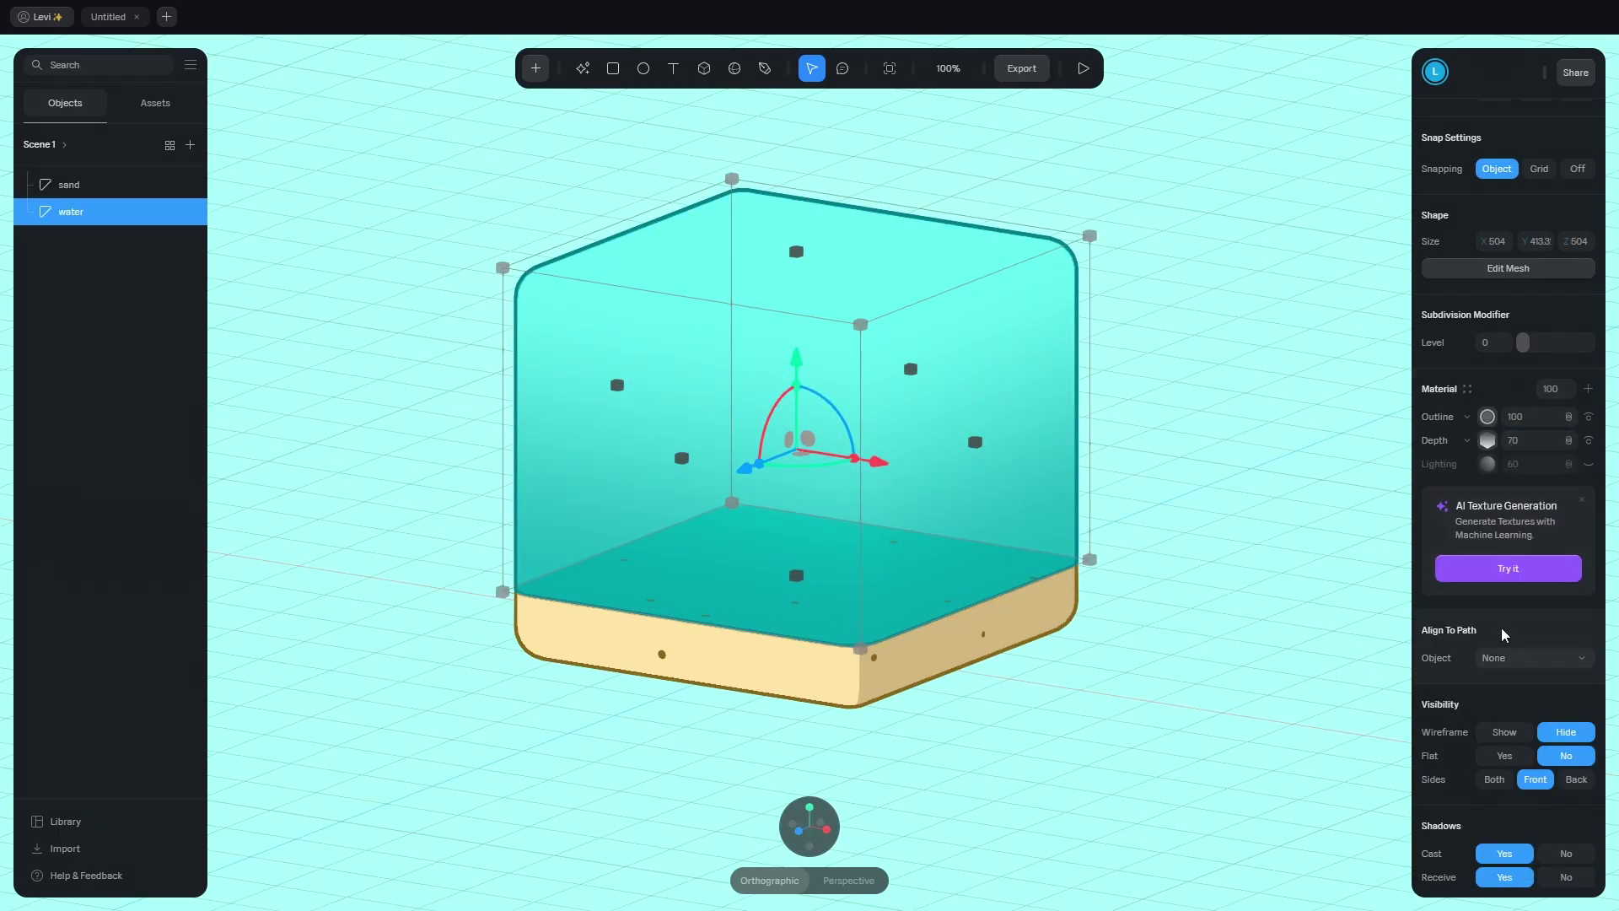
{"action": "left_click", "coordinate": [1495, 780]}
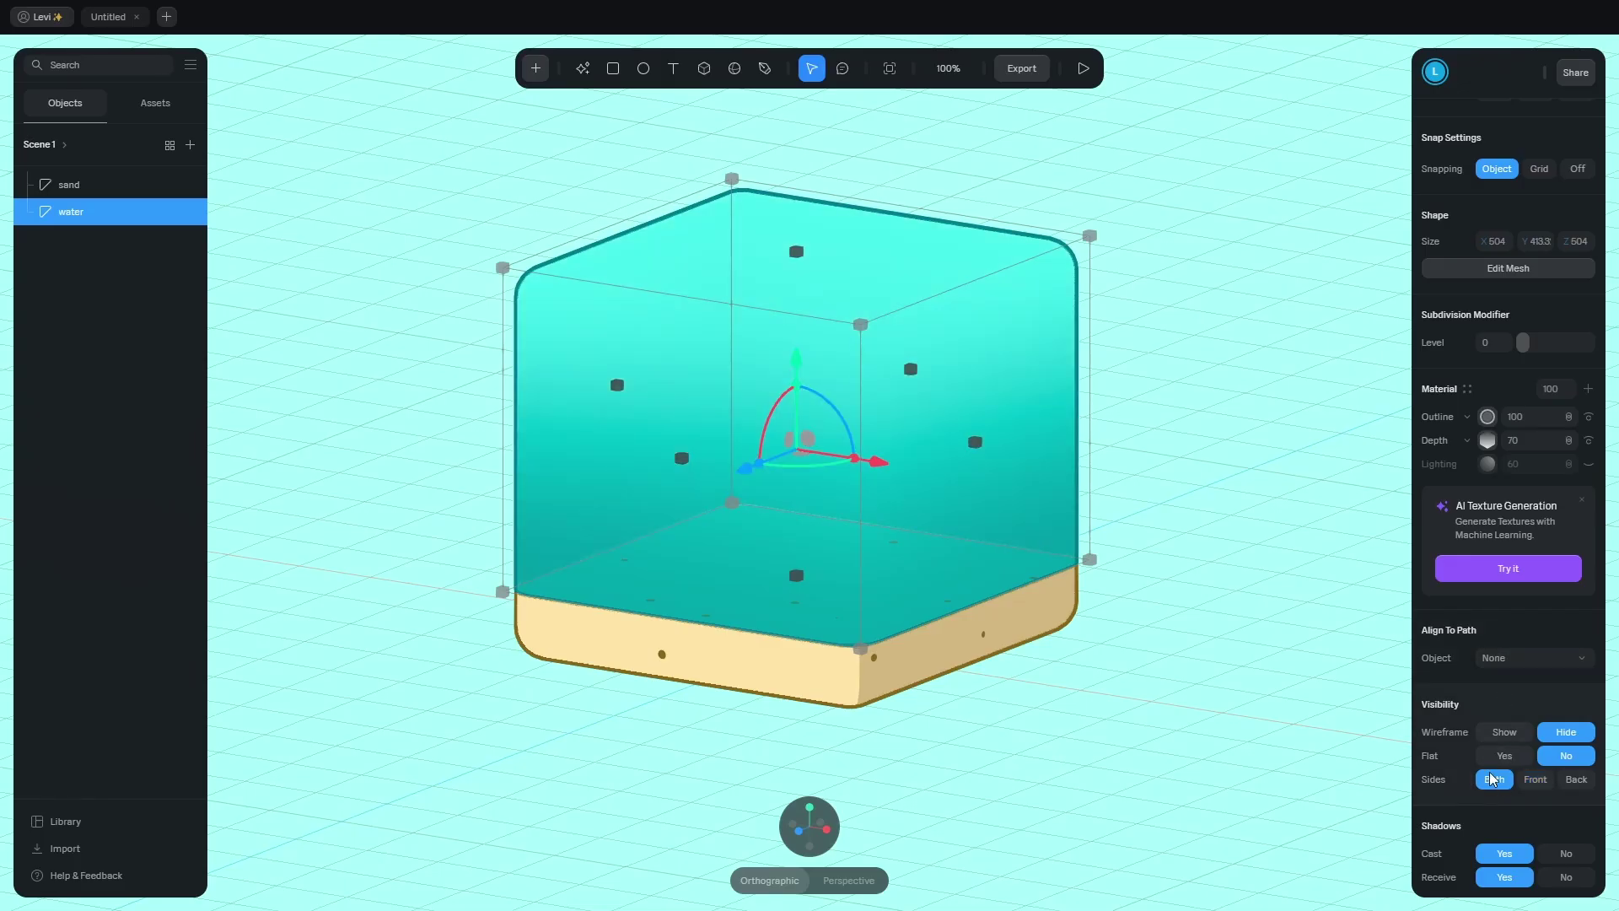
Duplicate the water's Depth layer and point the upper copy diagonally with direction X 1, Y 0, Z -1.
{"action": "right_click", "coordinate": [1493, 444]}
{"action": "left_click", "coordinate": [1521, 516]}
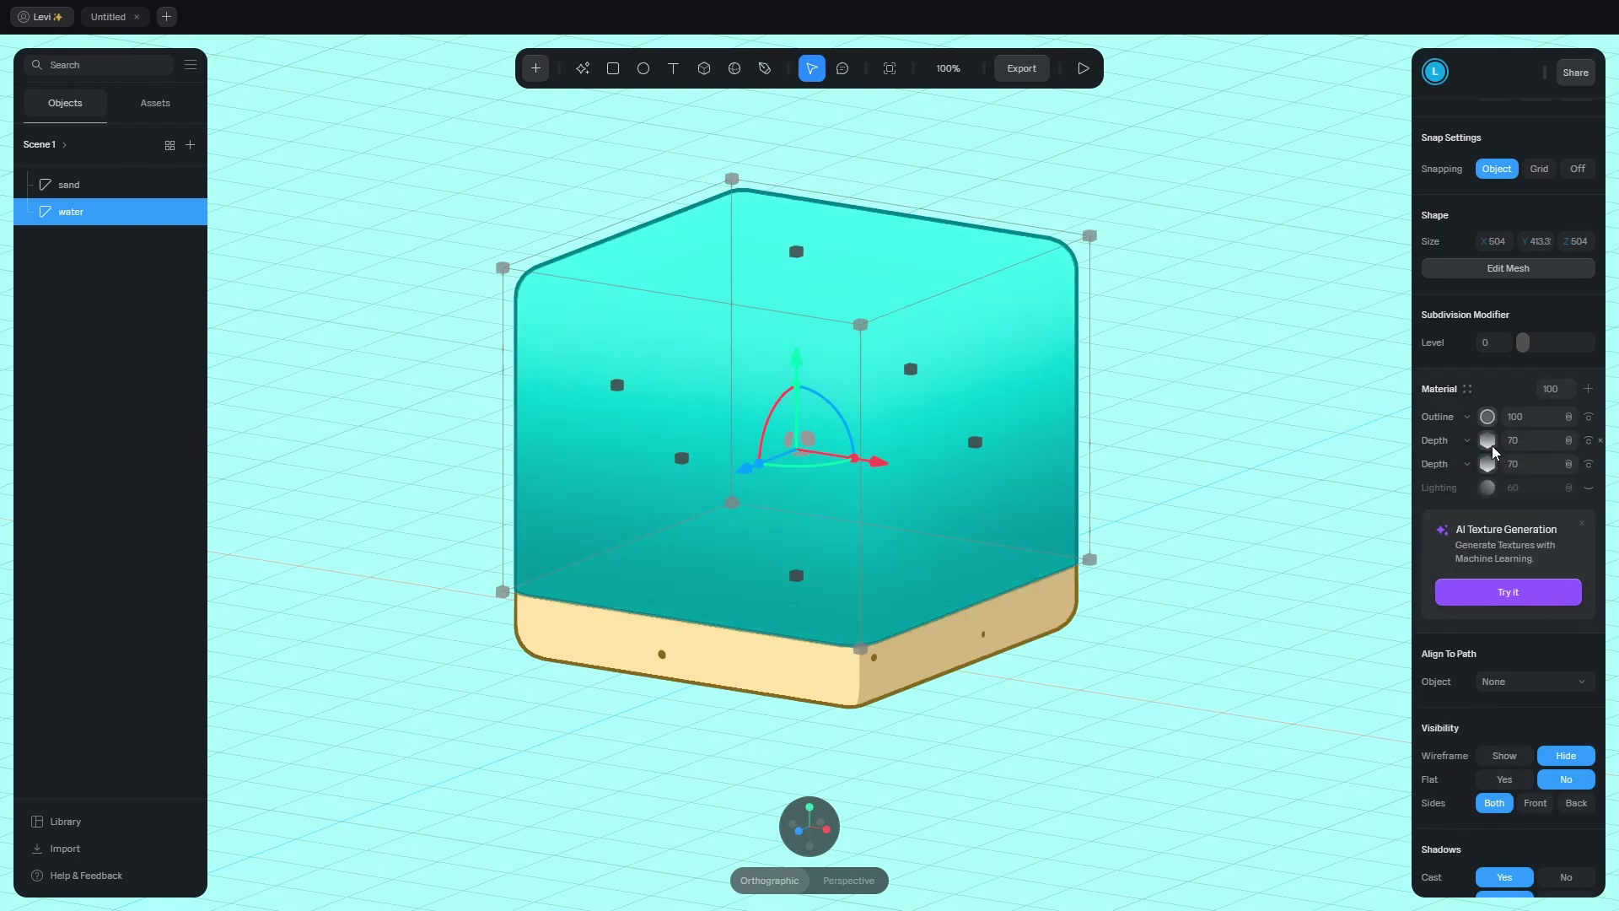
{"action": "left_click", "coordinate": [1490, 443]}
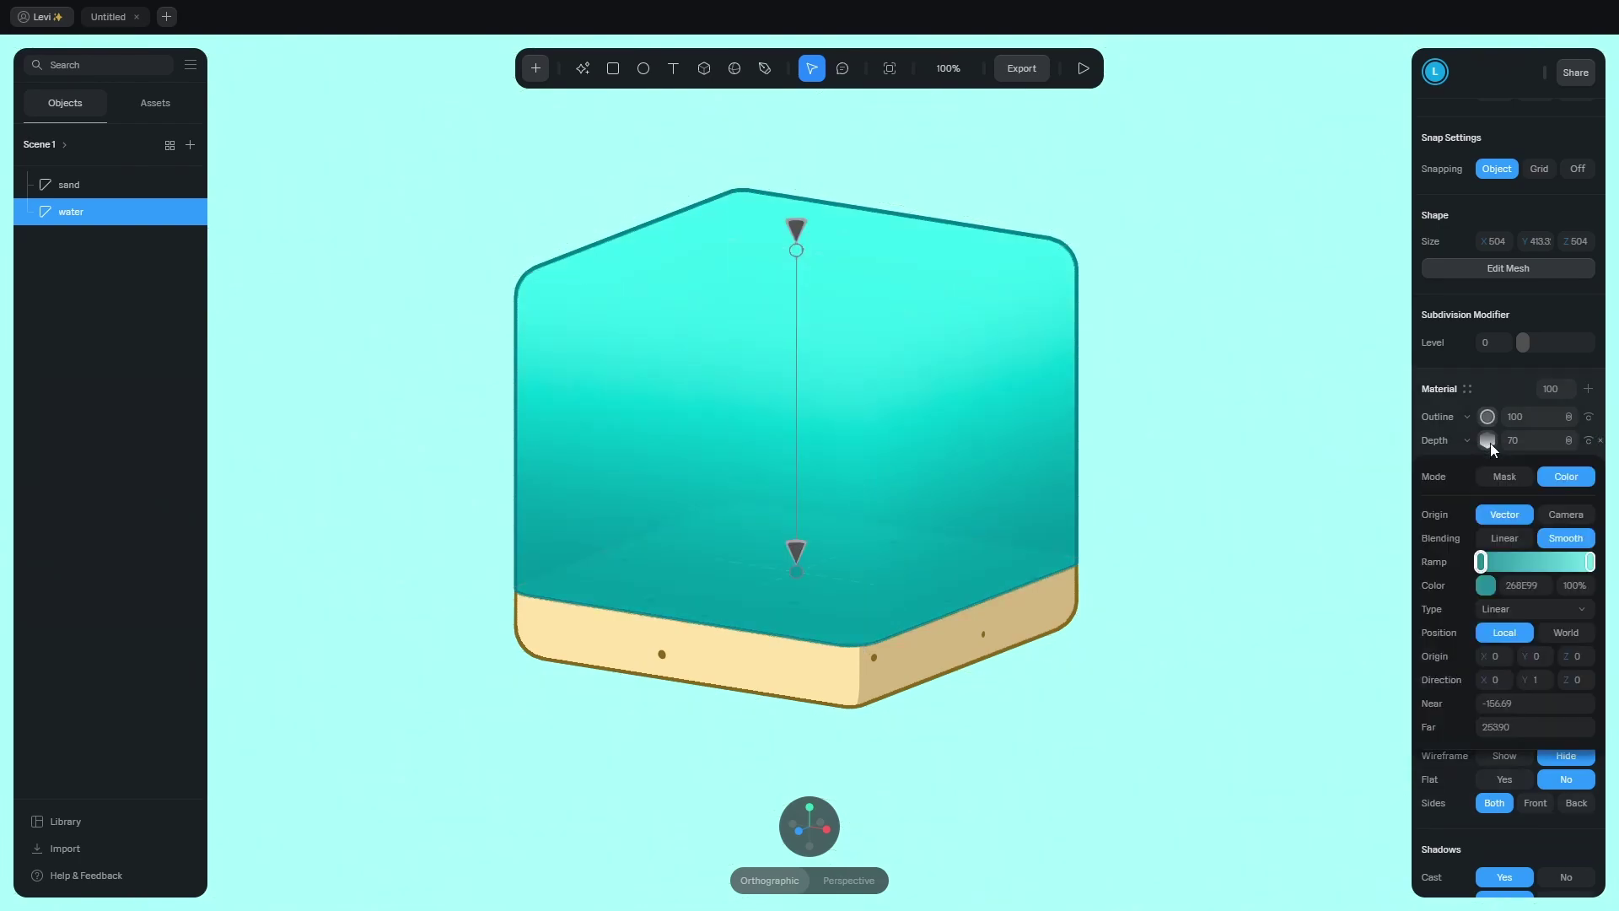
{"action": "left_click", "coordinate": [1539, 680]}
{"action": "type", "text": "0"}
{"action": "left_click", "coordinate": [1578, 680]}
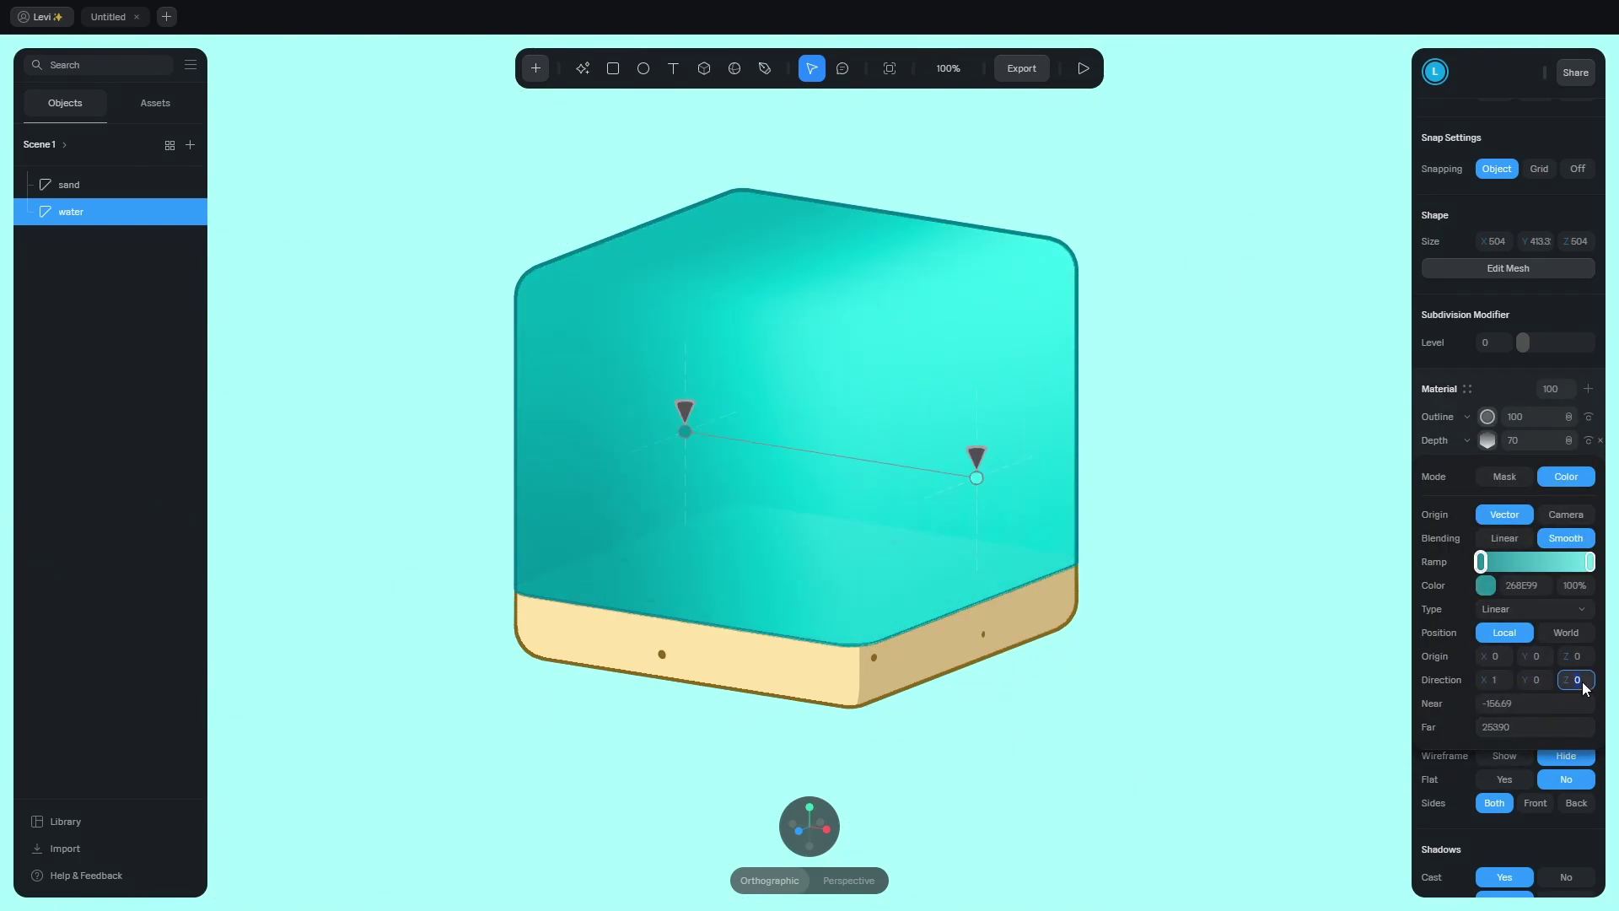
{"action": "type", "text": "-1"}
{"action": "key", "text": "Return"}
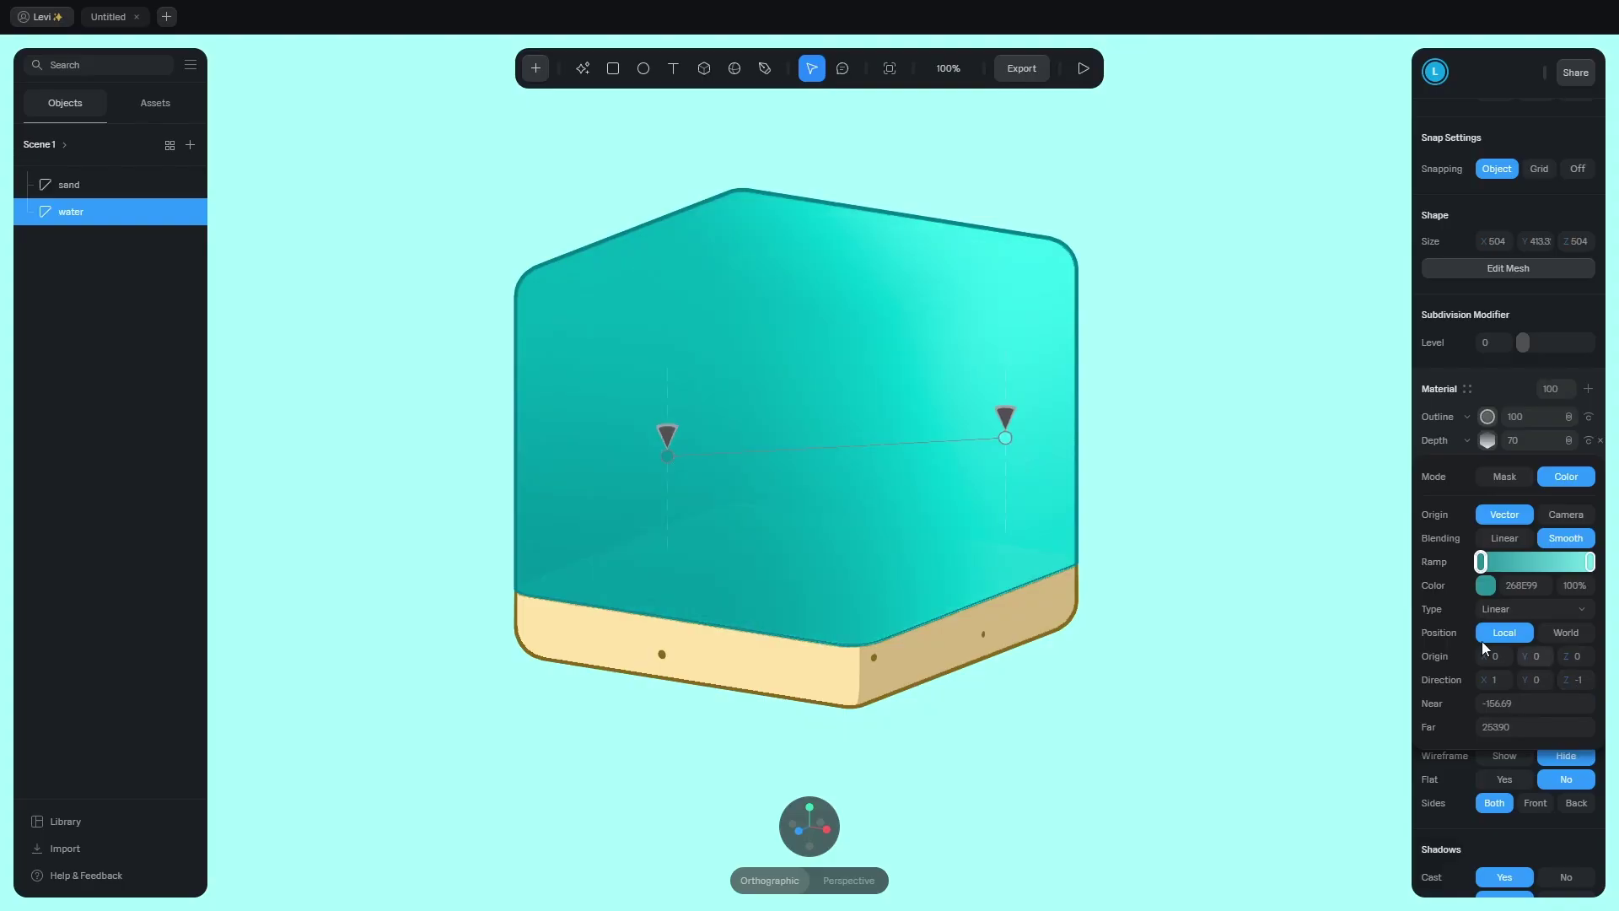
Make the upper Depth layer's near stop black at 0% opacity and set its far stop to 2C9198.
{"action": "left_click", "coordinate": [1485, 584]}
{"action": "left_click_drag", "start_coordinate": [1513, 721], "coordinate": [1404, 818]}
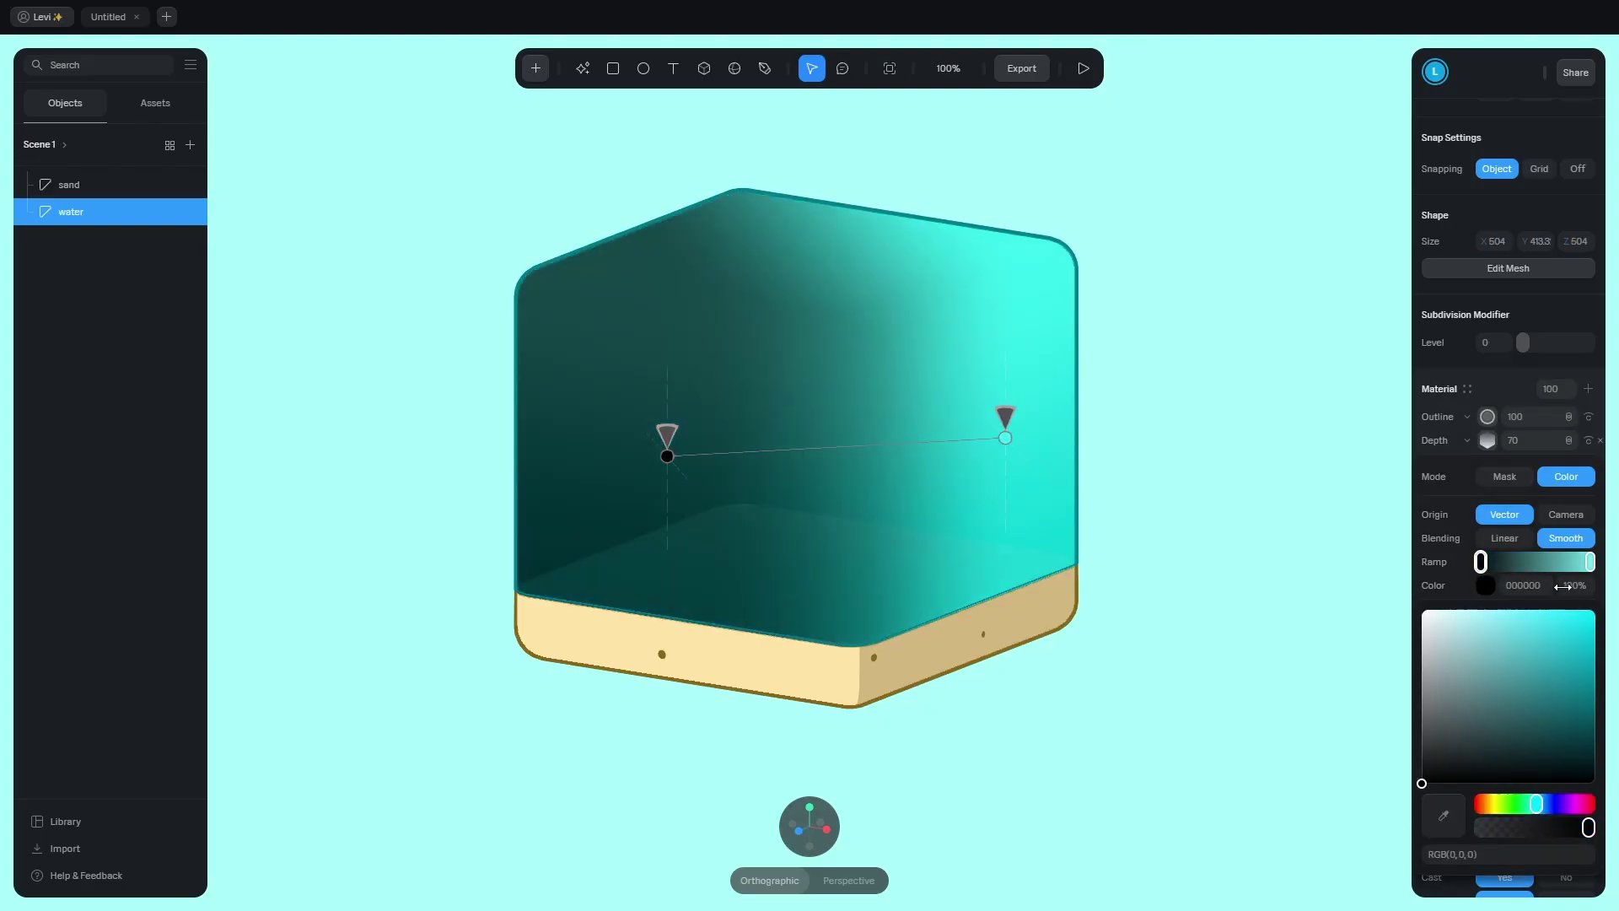
{"action": "left_click_drag", "start_coordinate": [1564, 586], "coordinate": [1367, 586]}
{"action": "left_click", "coordinate": [1590, 563]}
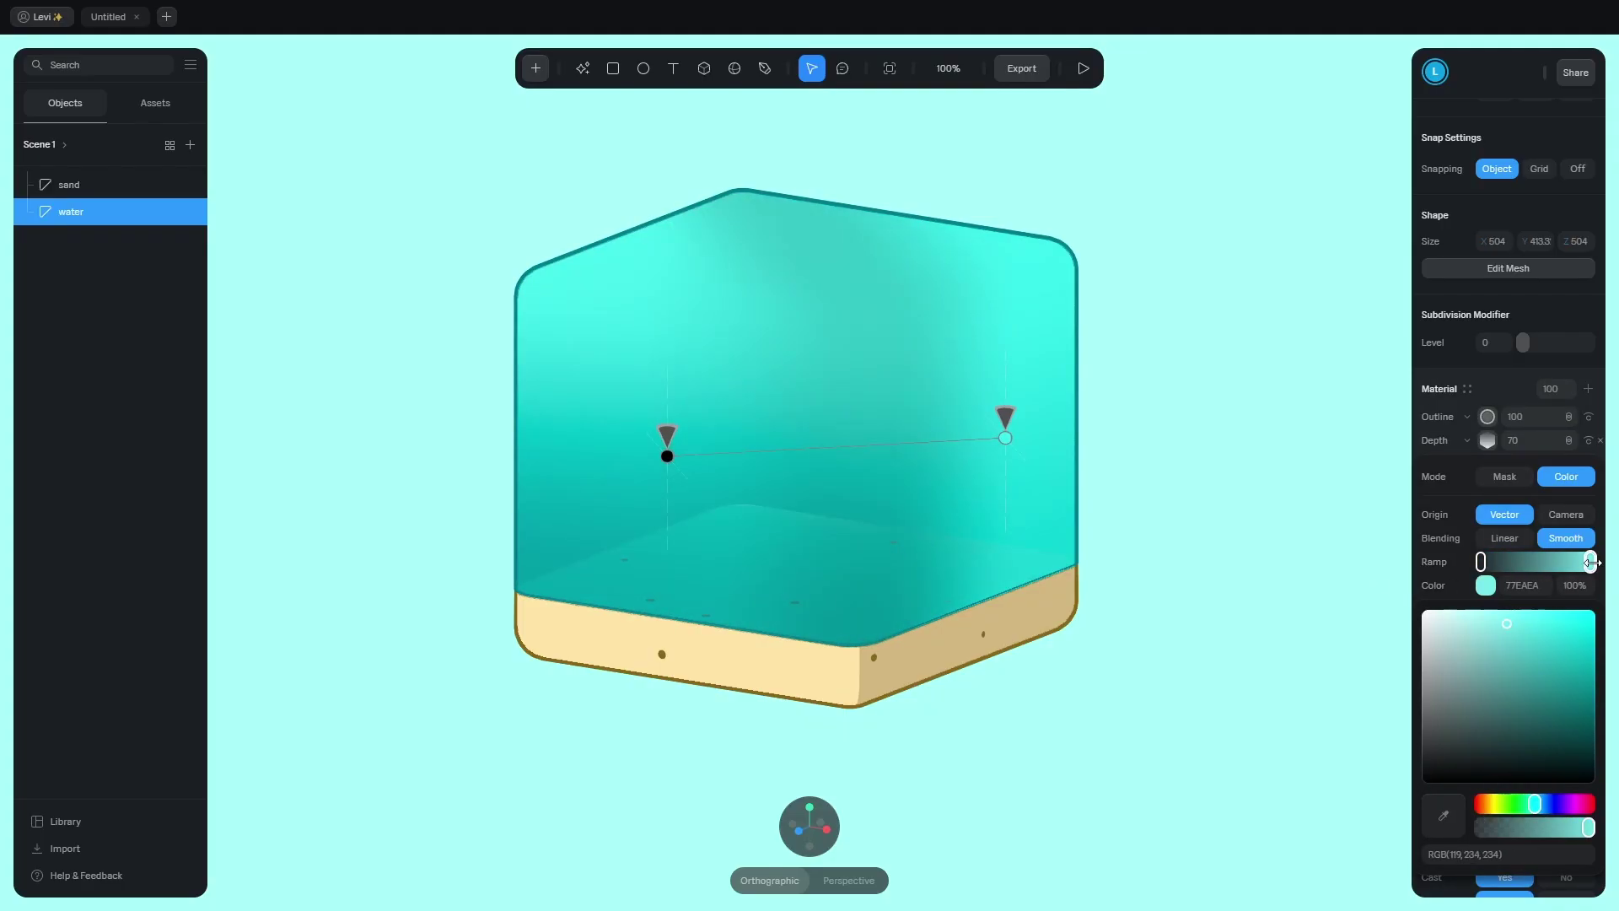
{"action": "left_click", "coordinate": [1538, 588]}
{"action": "type", "text": "2C9198"}
{"action": "key", "text": "Return"}
{"action": "left_click", "coordinate": [1485, 584]}
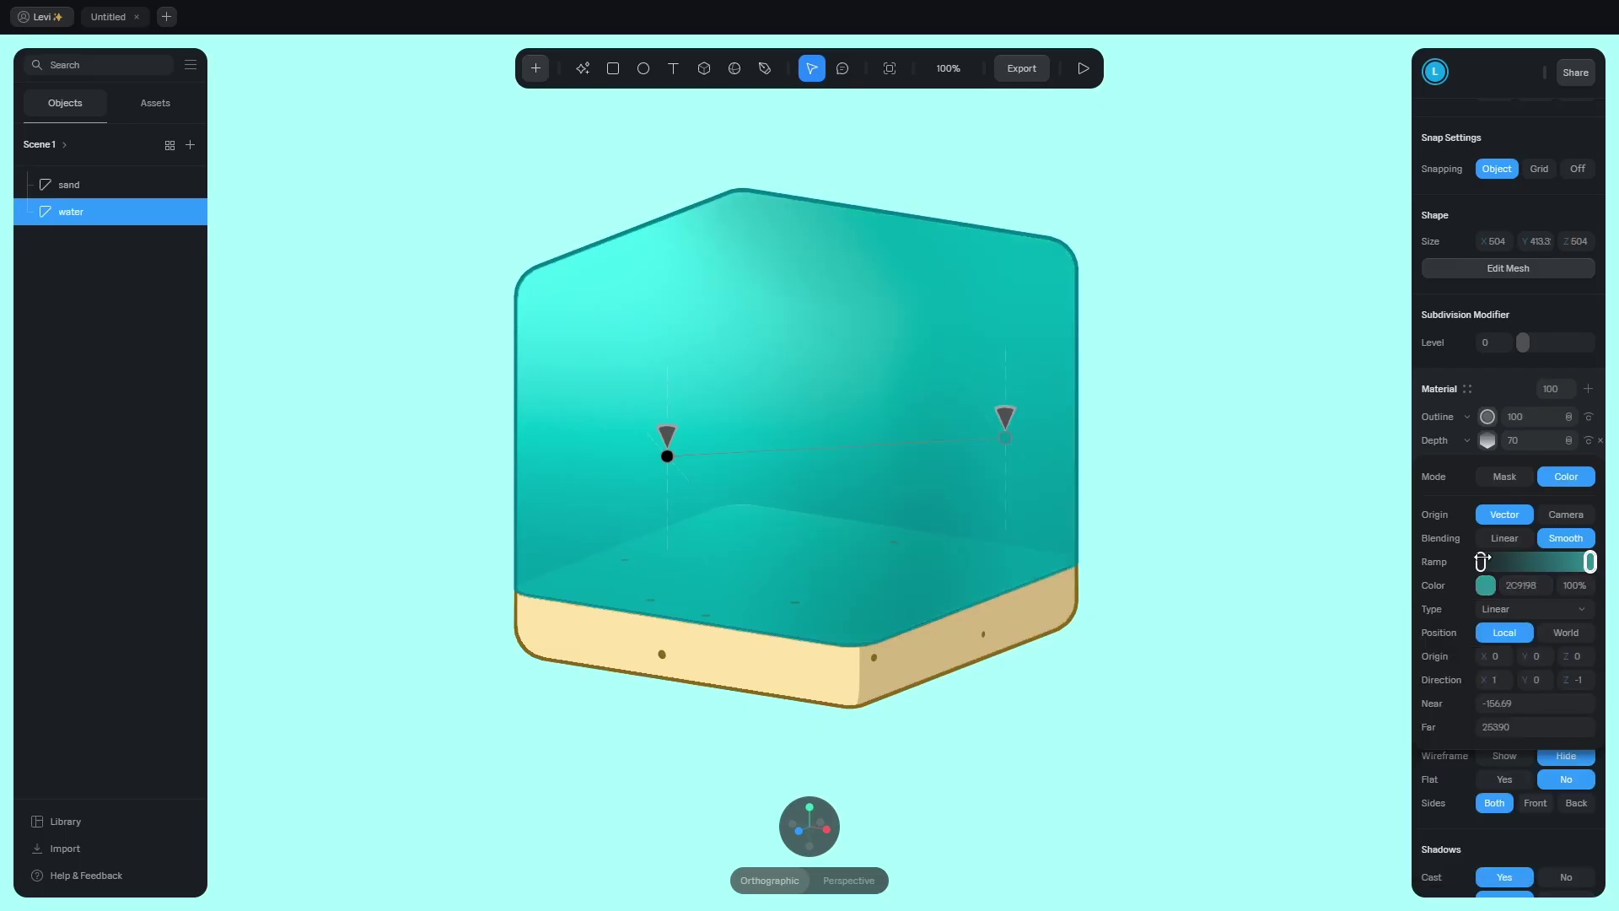
Bring the transparent stop onto the far stop and move the far point to 1.11, so the shade starts at the front vertical edge.
{"action": "left_click_drag", "start_coordinate": [1482, 560], "coordinate": [1589, 562]}
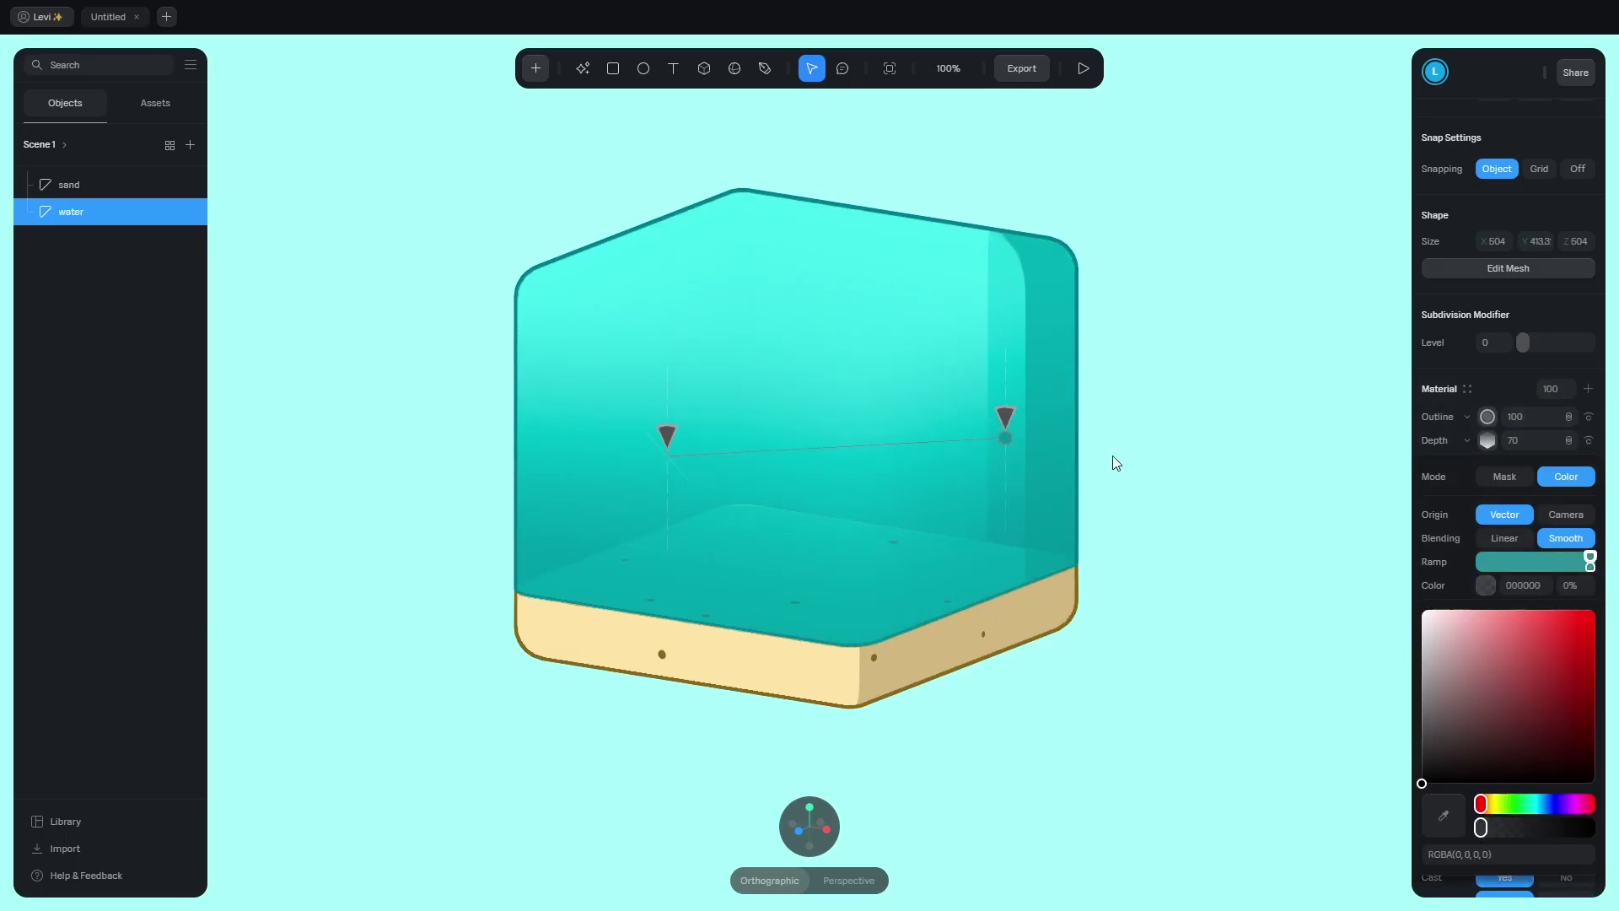
{"action": "left_click_drag", "start_coordinate": [1007, 413], "coordinate": [793, 415]}
{"action": "scroll", "coordinate": [906, 512], "scroll_direction": "up", "scroll_amount": 10}
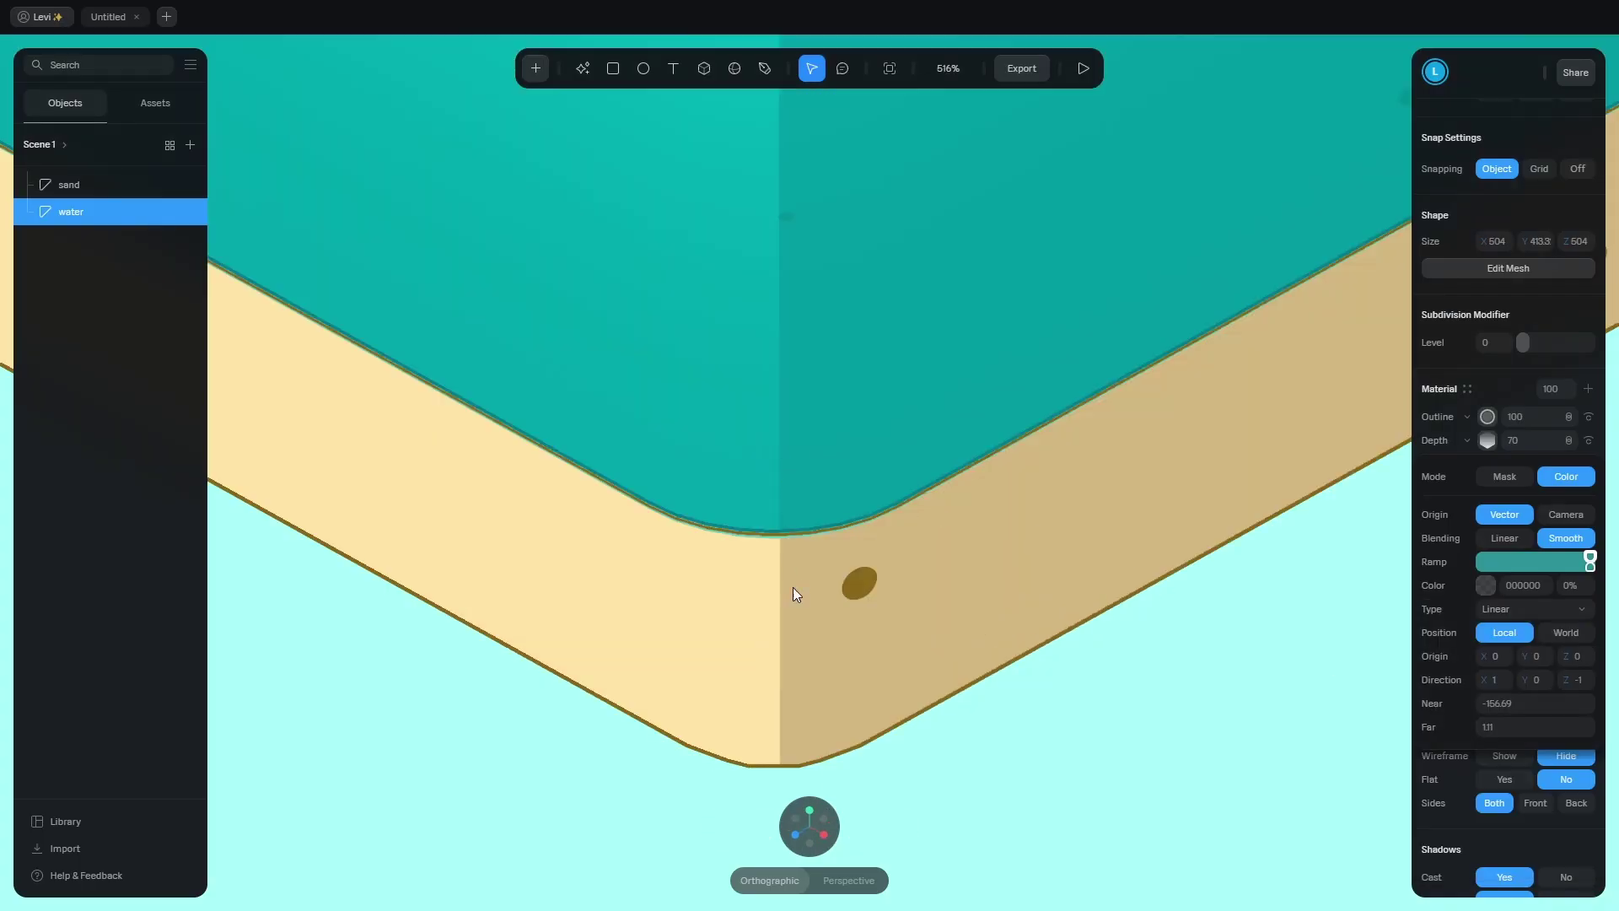
{"action": "scroll", "coordinate": [793, 517], "scroll_direction": "down", "scroll_amount": 10}
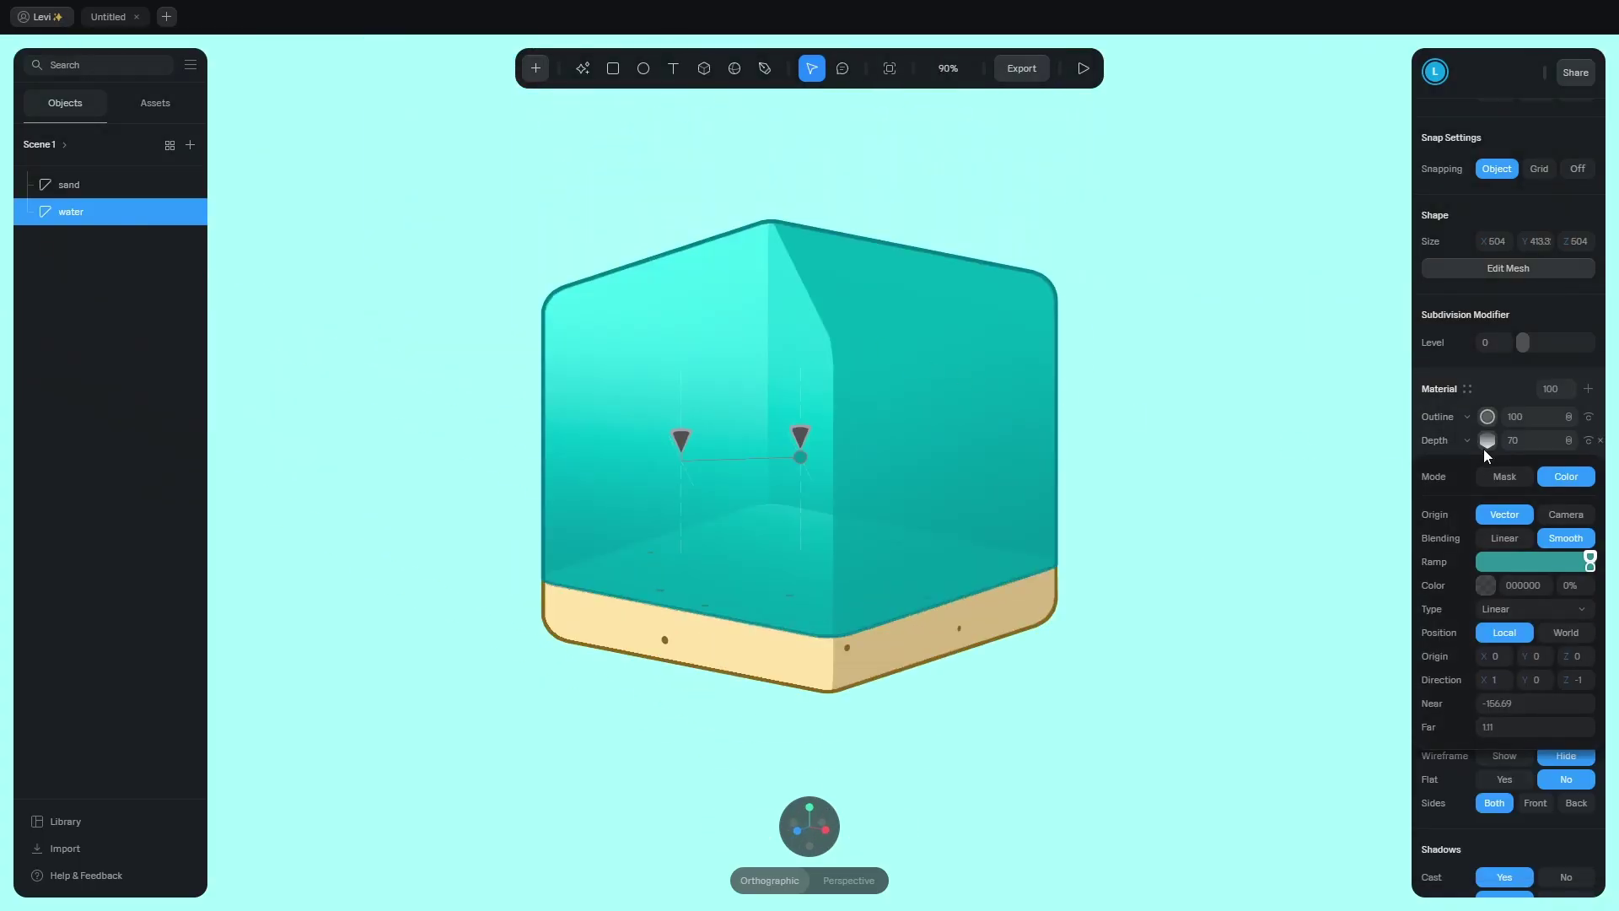
Set the upper Depth layer's opacity to 45 and change its blend mode to darken the shaded side.
{"action": "left_click", "coordinate": [1503, 442]}
{"action": "left_click", "coordinate": [1513, 446]}
{"action": "type", "text": "45"}
{"action": "key", "text": "Return"}
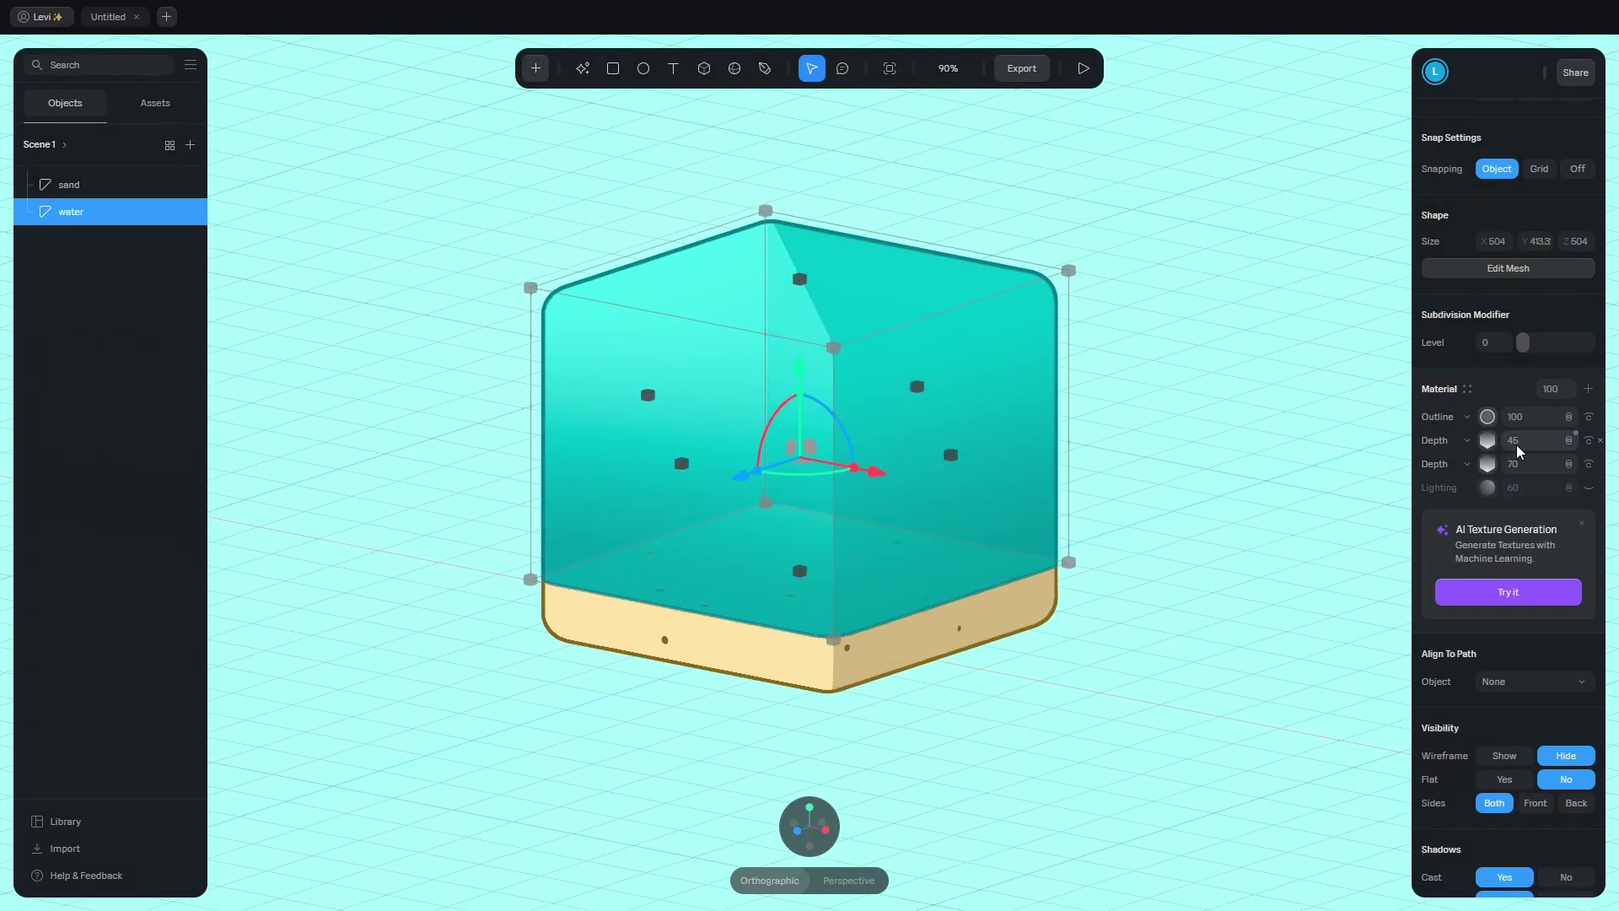
{"action": "left_click", "coordinate": [1569, 442]}
{"action": "left_click", "coordinate": [1583, 467]}
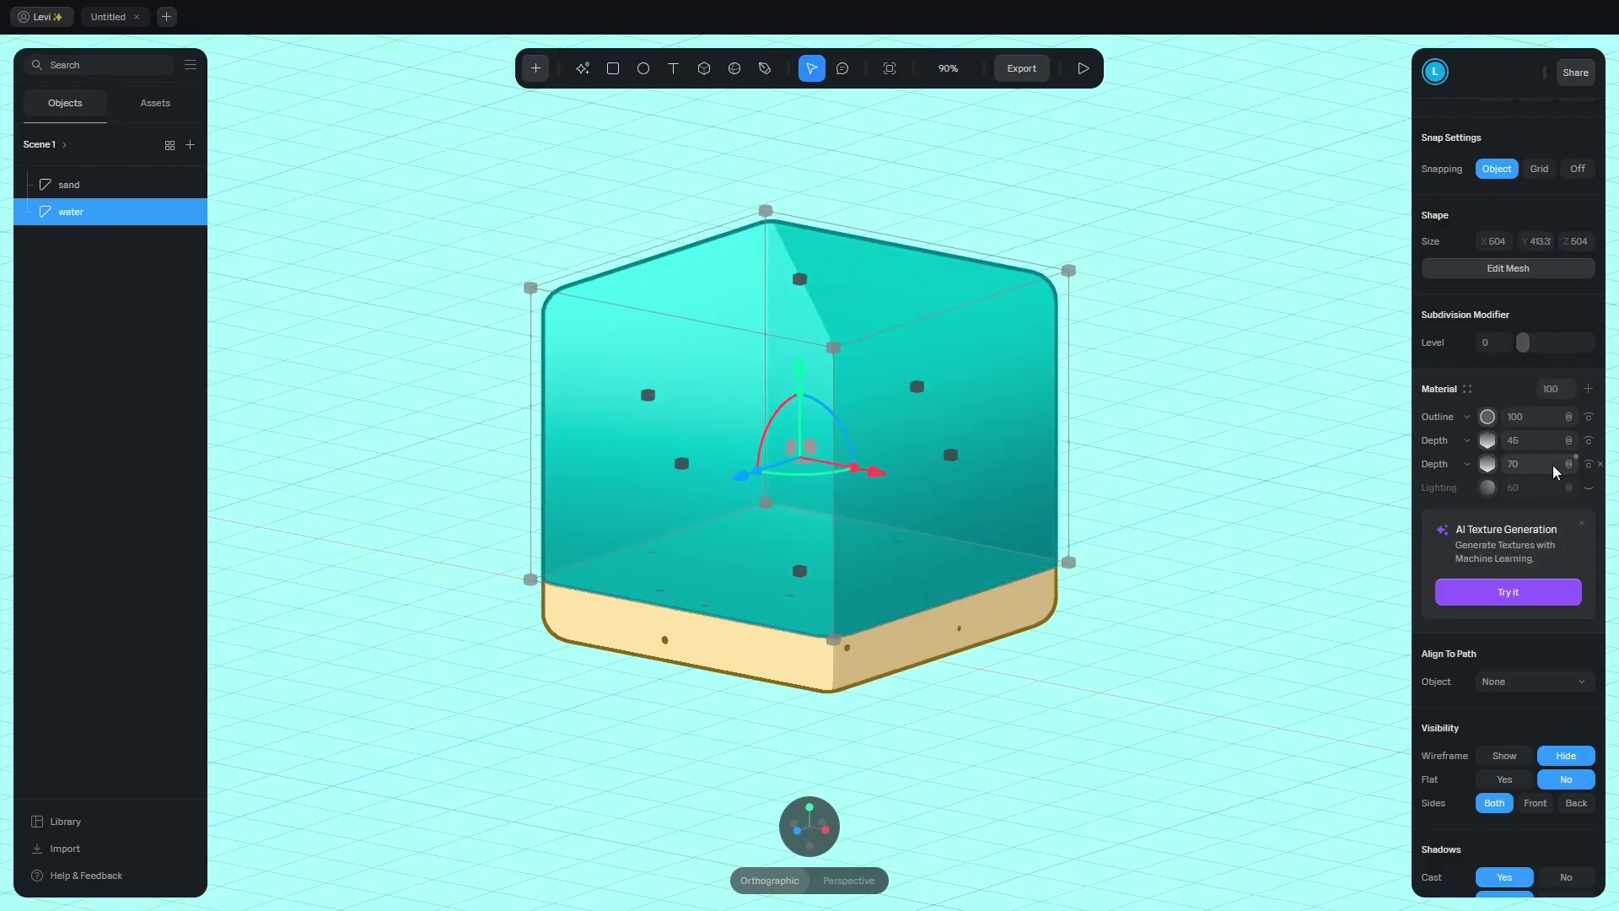
Add another Depth layer to the water directly beneath the outline and make its gradient Linear.
{"action": "left_click", "coordinate": [1588, 388]}
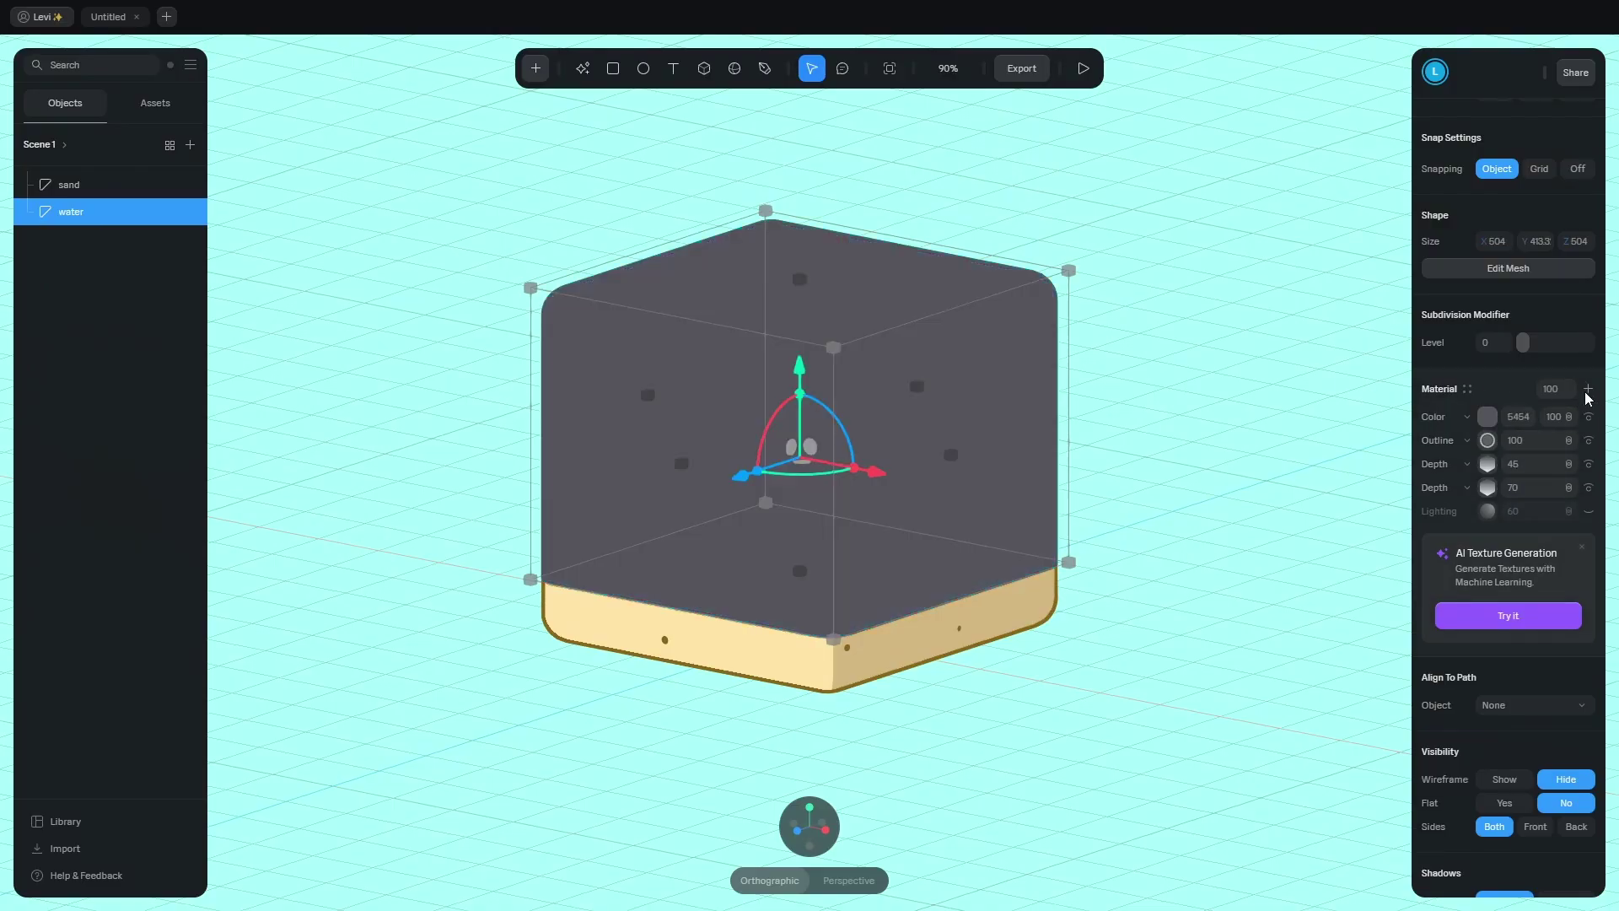
{"action": "left_click", "coordinate": [1463, 420]}
{"action": "left_click", "coordinate": [1457, 632]}
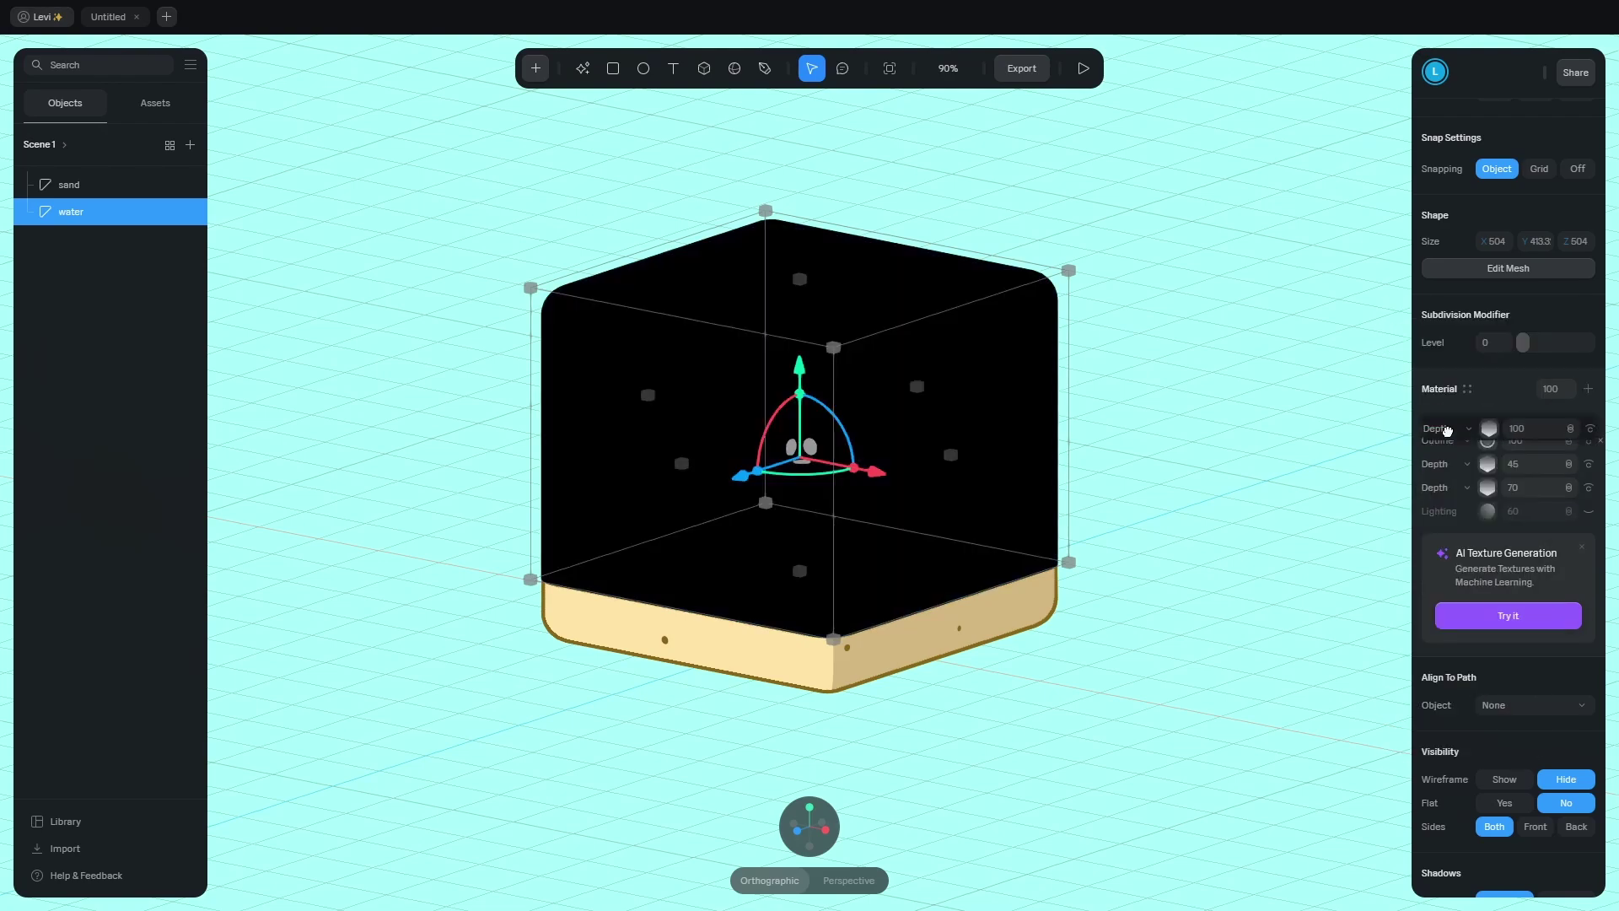
{"action": "left_click", "coordinate": [1486, 442]}
{"action": "left_click", "coordinate": [1536, 611]}
{"action": "left_click", "coordinate": [1511, 588]}
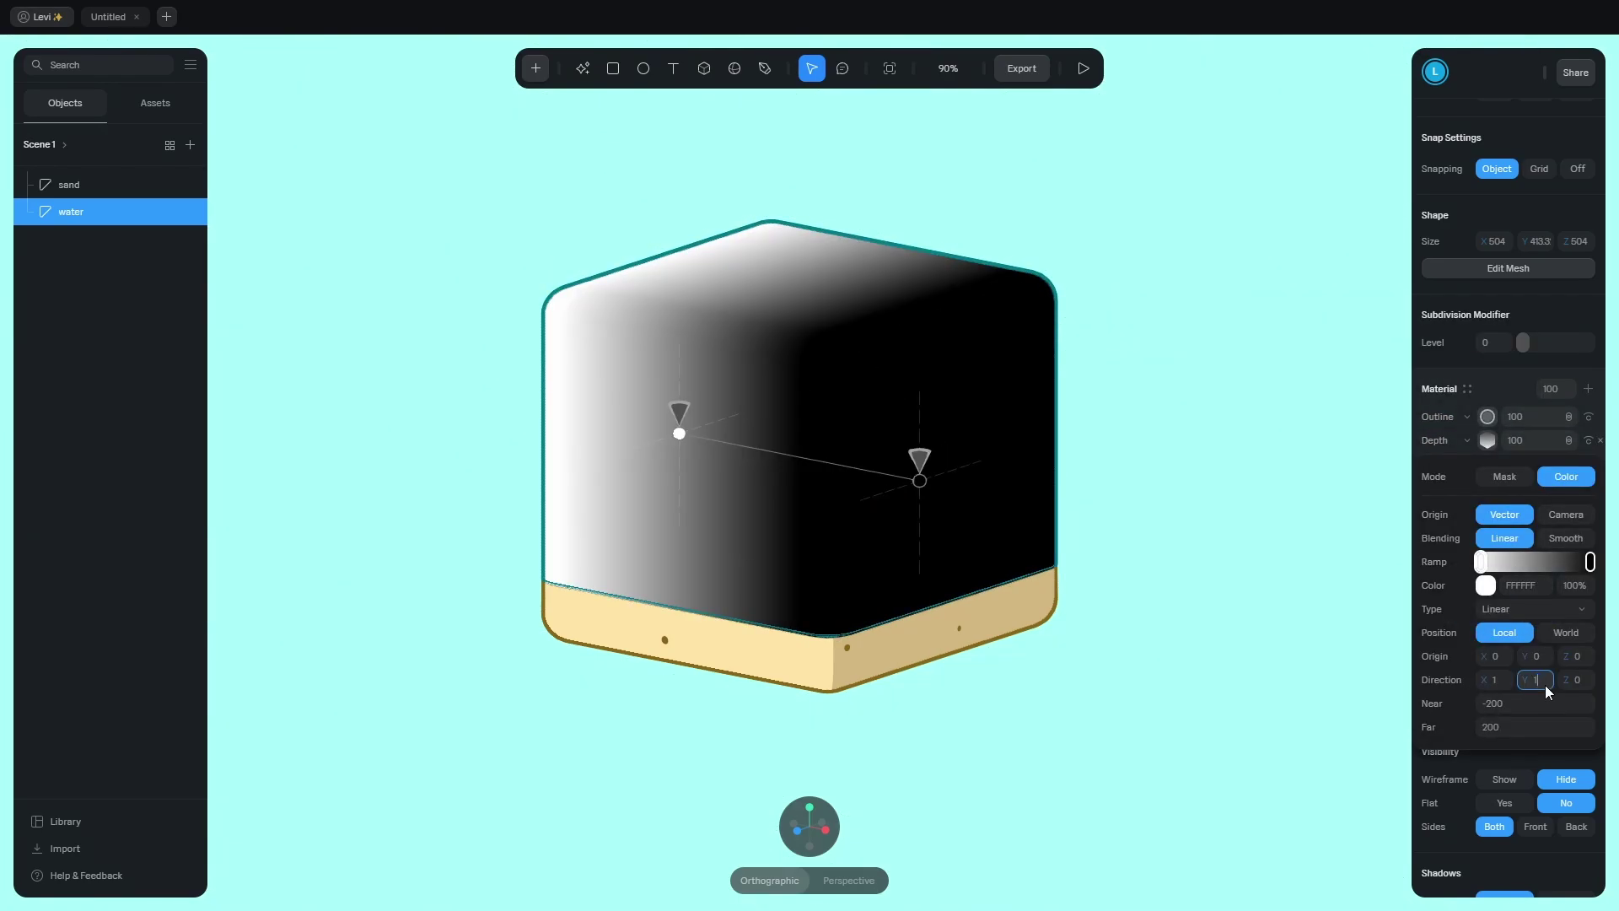
Point the new Depth layer's gradient straight up with direction X 0, Y 1, Z 0.
{"action": "left_click", "coordinate": [1546, 687]}
{"action": "type", "text": "1"}
{"action": "key", "text": "Return"}
{"action": "key", "text": "Return"}
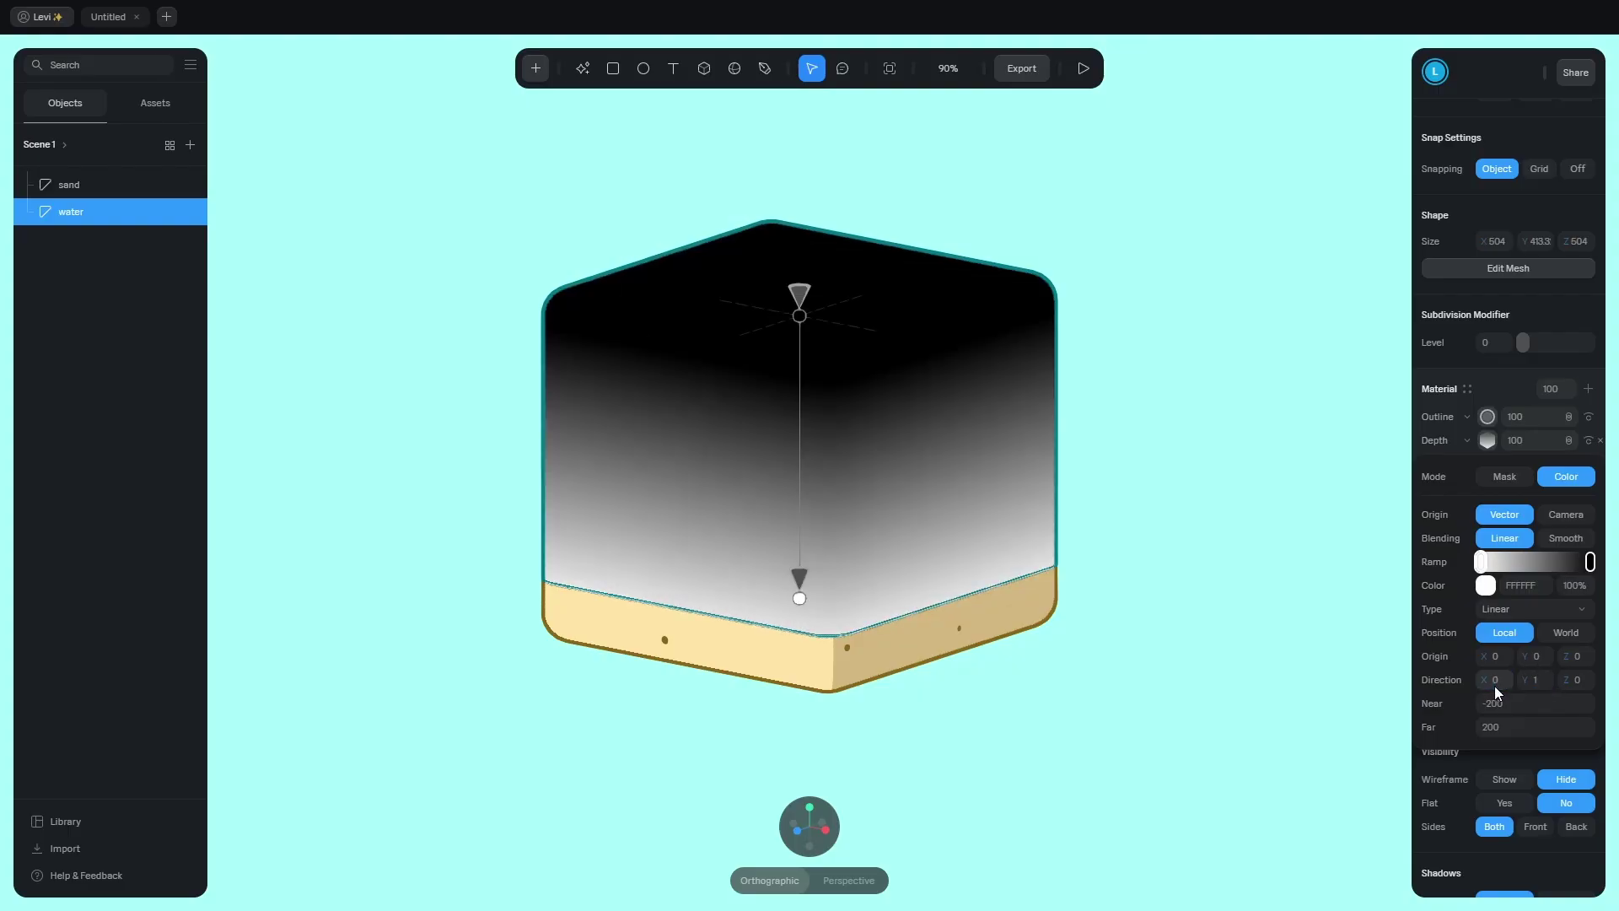
Give the new Depth layer a hard white-to-black edge at the cube's top rim, far point about 233, and use it as a mask.
{"action": "left_click_drag", "start_coordinate": [1480, 558], "coordinate": [1616, 565]}
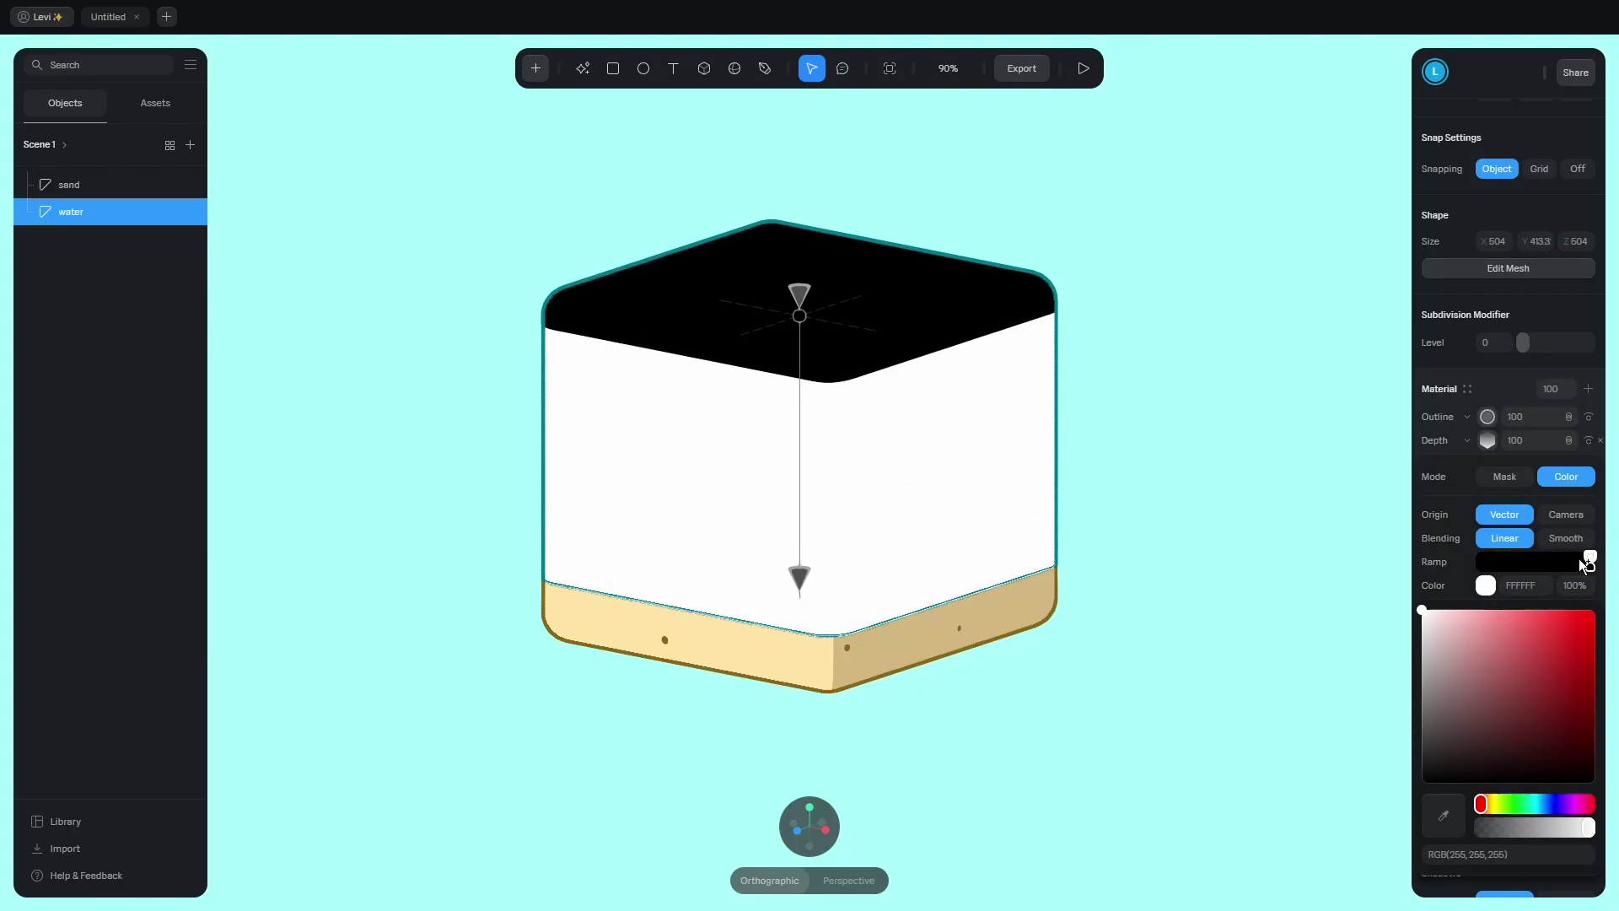
{"action": "left_click_drag", "start_coordinate": [801, 316], "coordinate": [824, 278]}
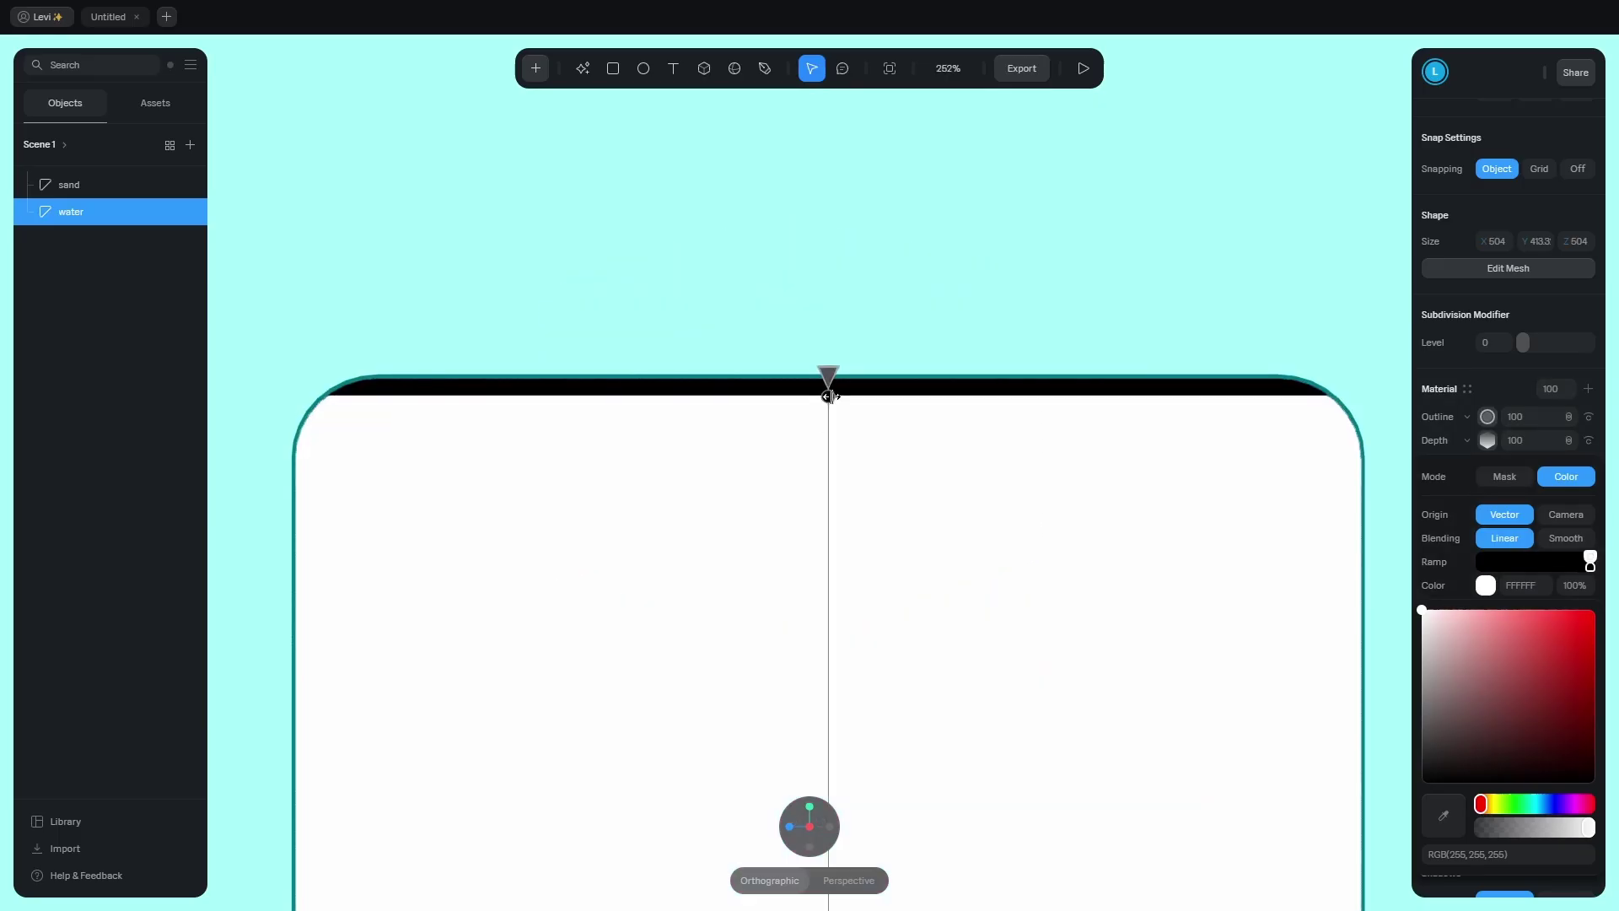
{"action": "left_click_drag", "start_coordinate": [829, 396], "coordinate": [771, 415]}
{"action": "key", "text": "shift+0"}
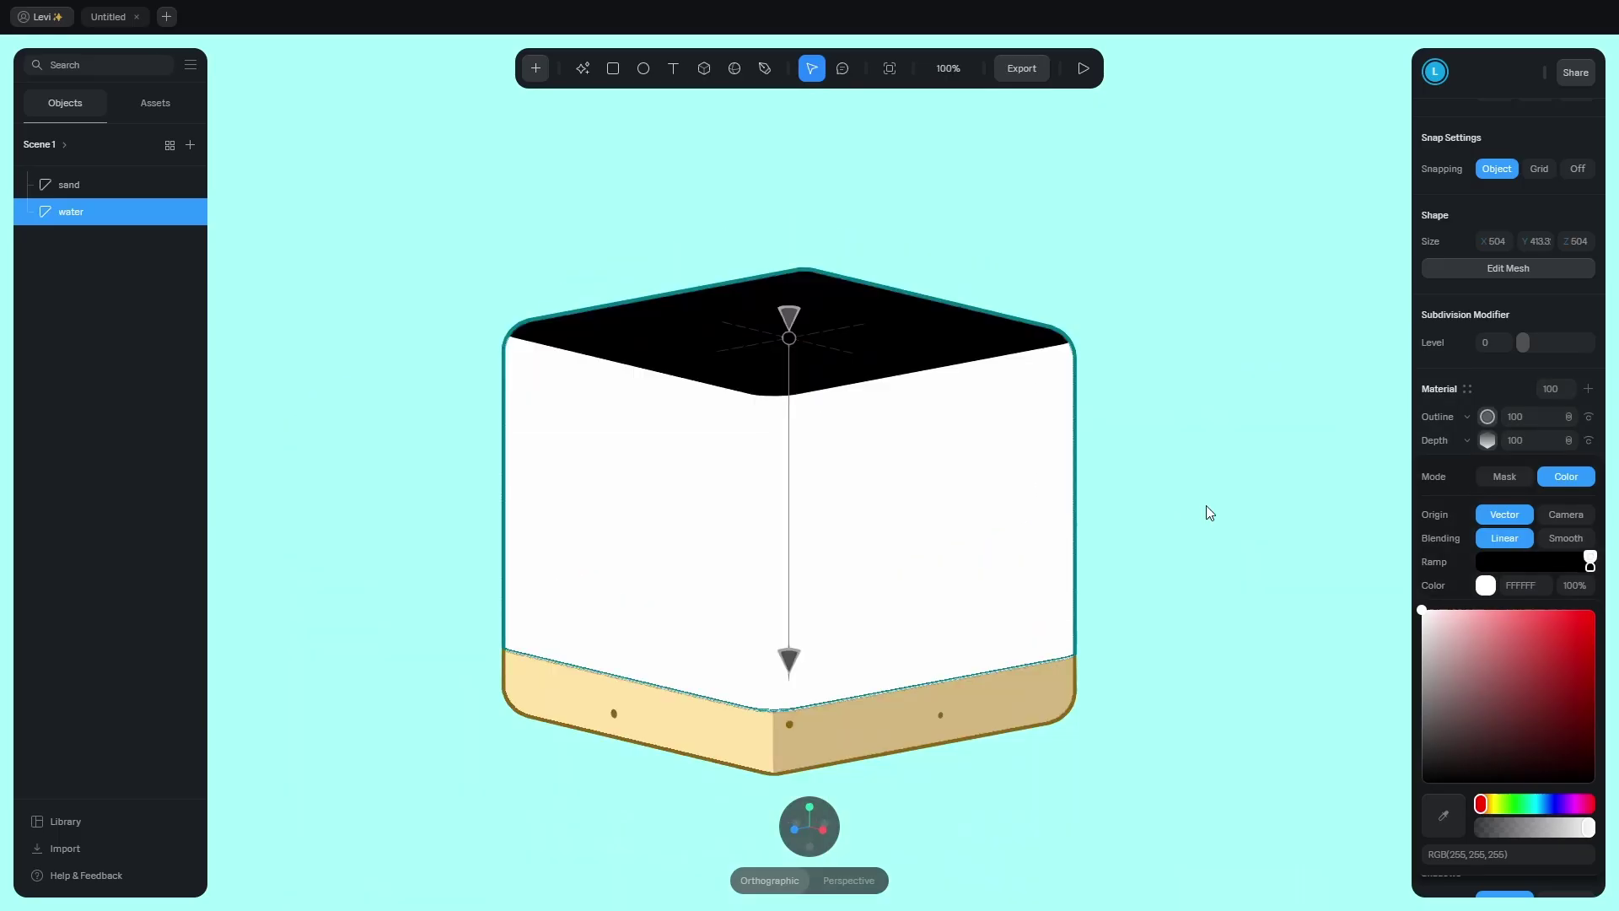
{"action": "left_click", "coordinate": [1505, 477]}
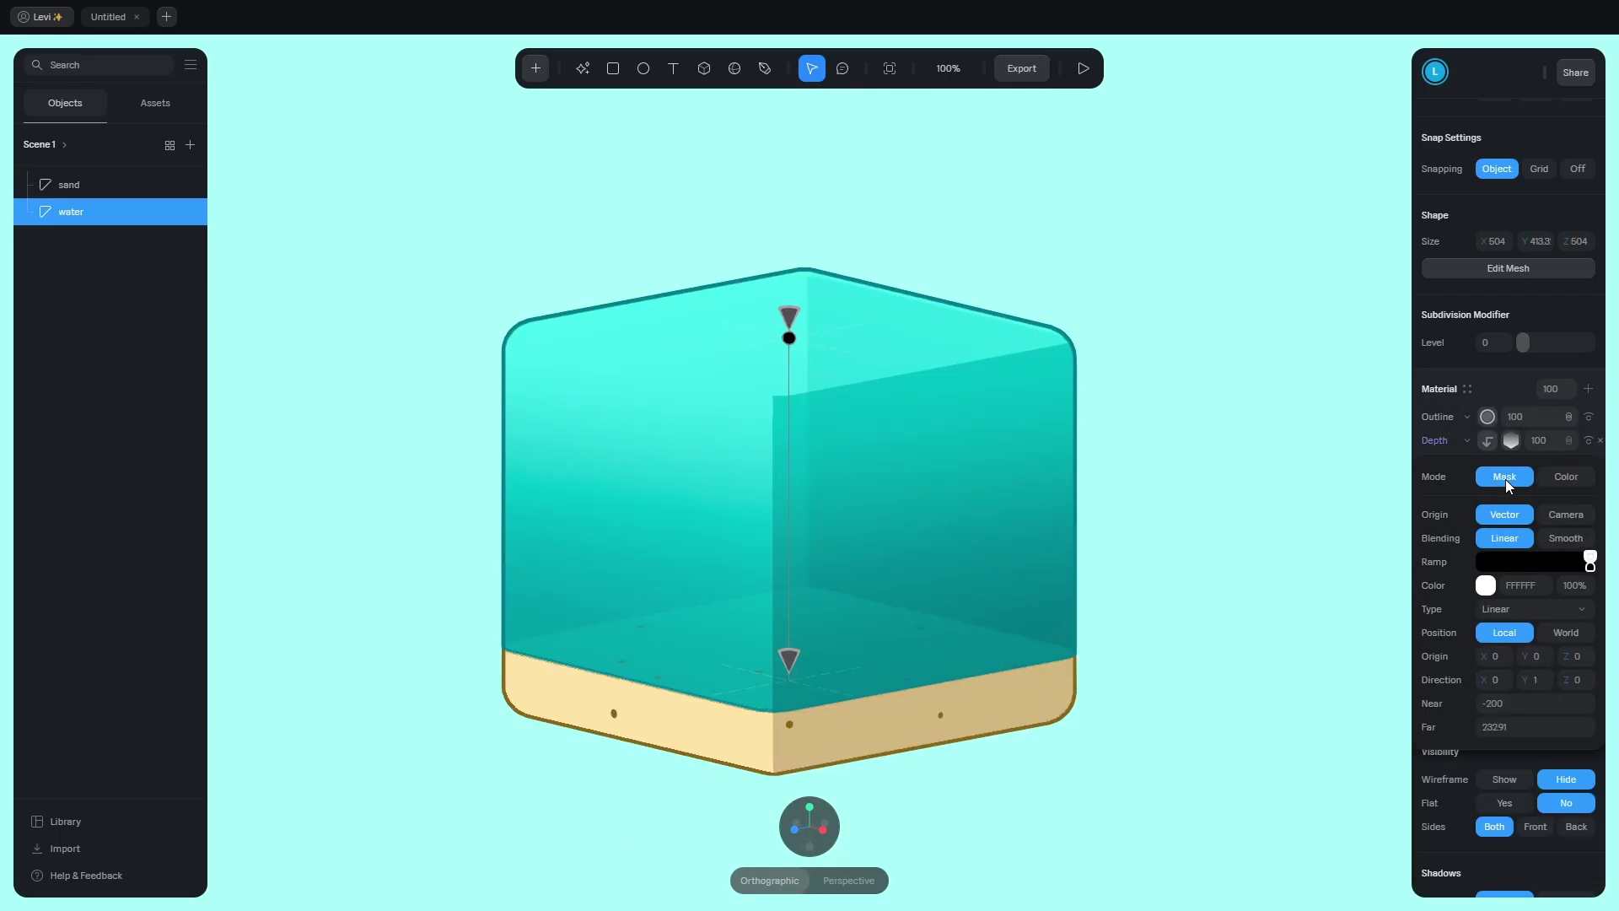
Add a Color layer directly beneath the water's outline and paste the dark blue colour into it.
{"action": "left_click", "coordinate": [1098, 471]}
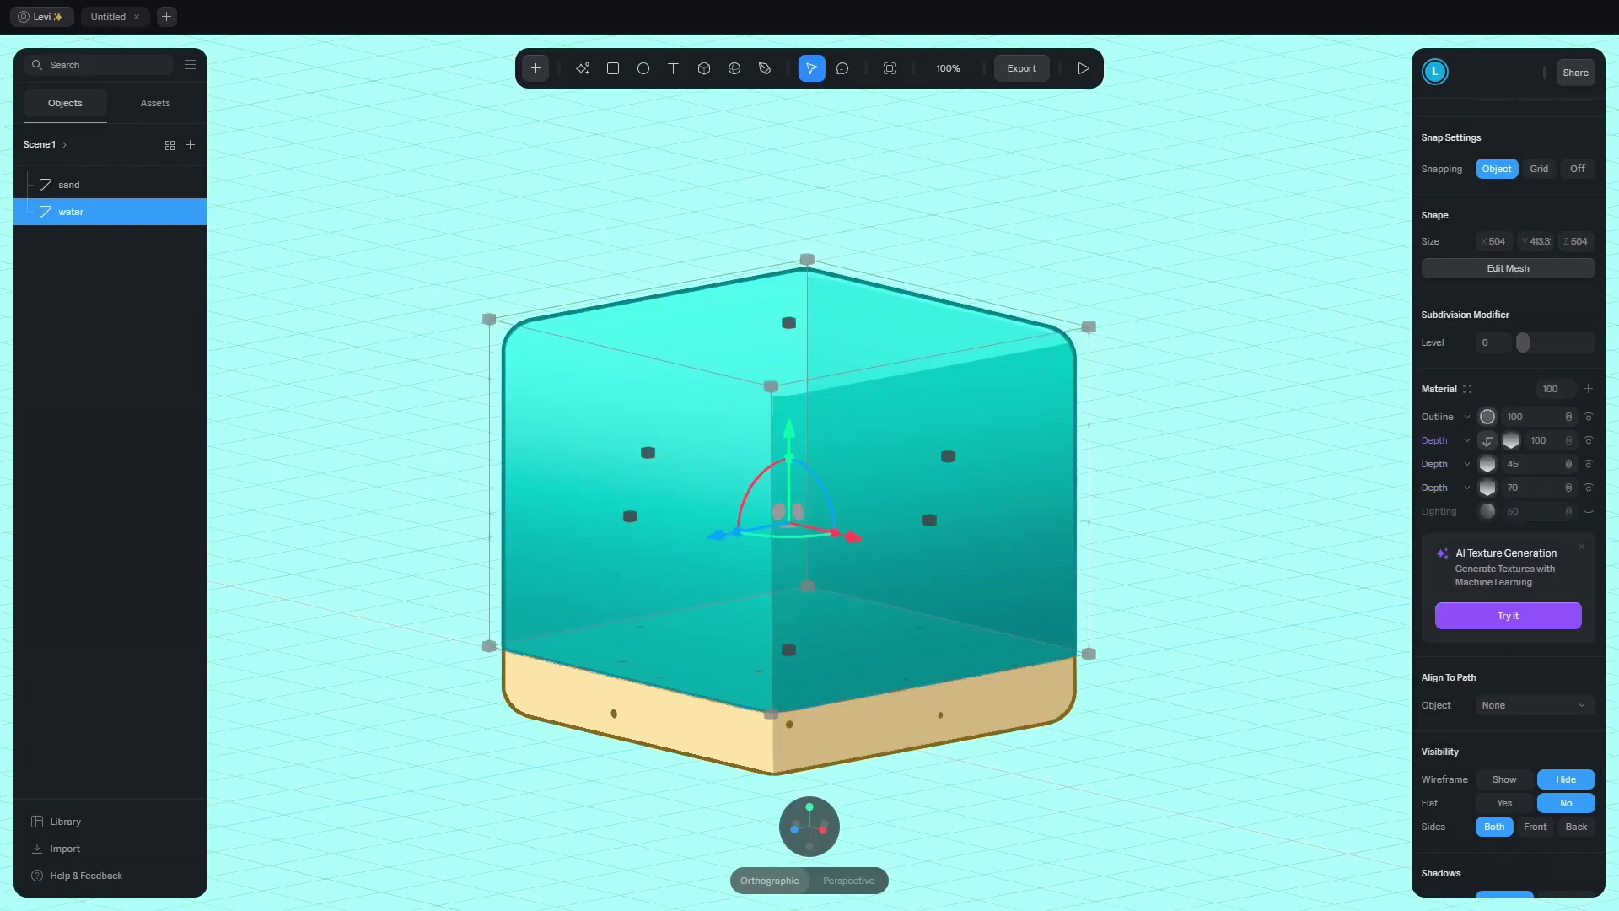
{"action": "left_click", "coordinate": [1588, 389]}
{"action": "left_click_drag", "start_coordinate": [1436, 416], "coordinate": [1436, 440]}
{"action": "left_click", "coordinate": [1520, 440]}
{"action": "key", "text": "ctrl+v"}
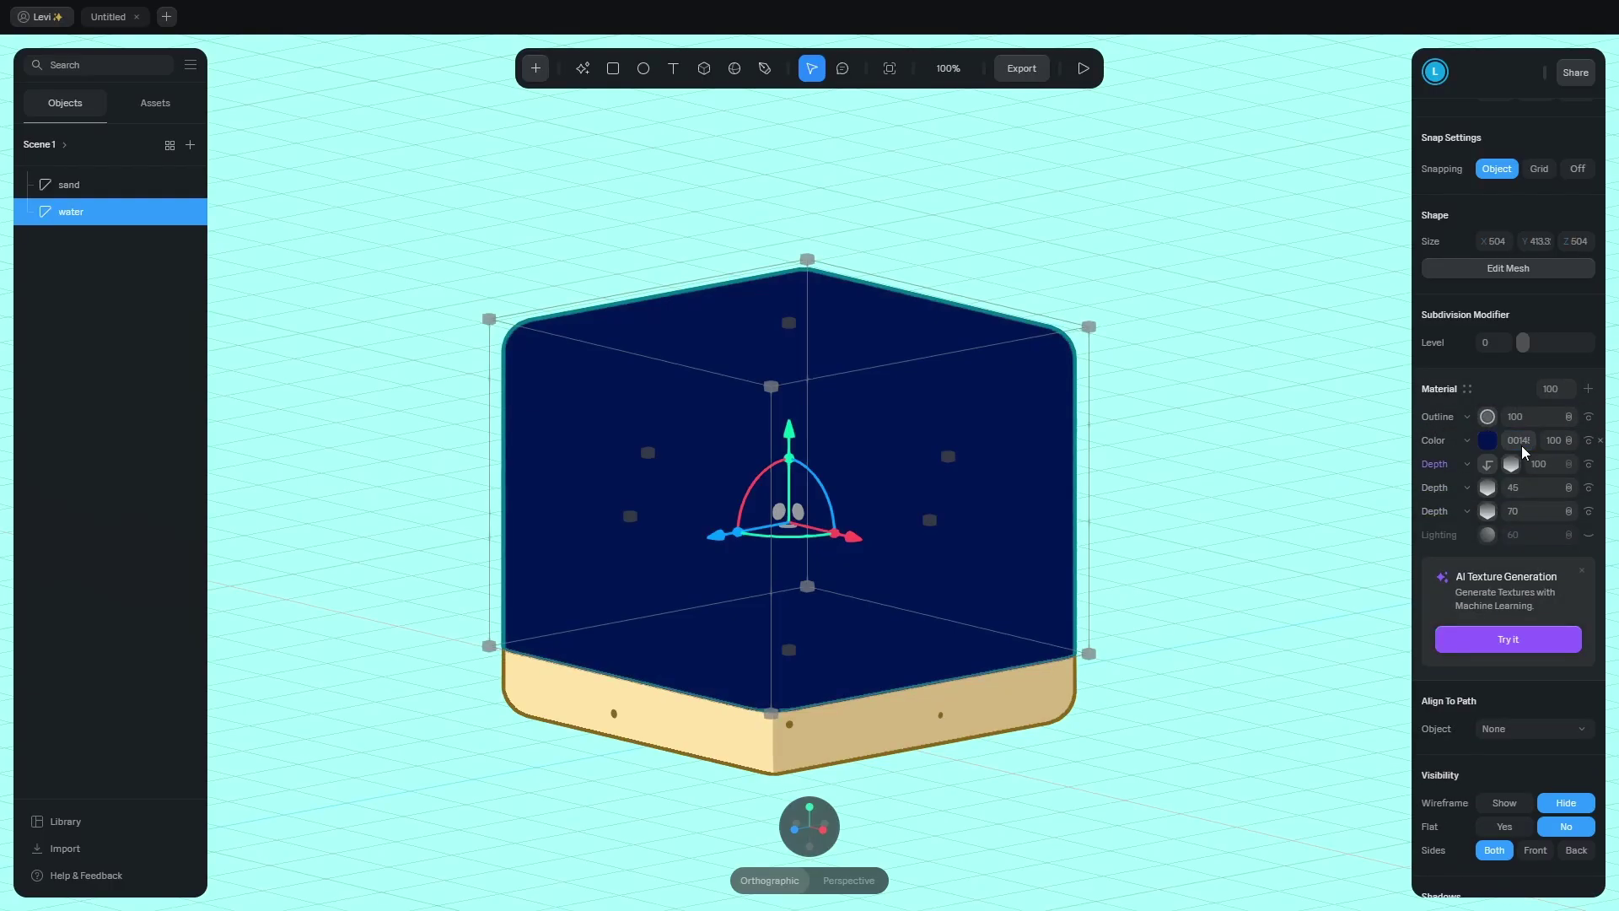
Change the dark blue Color layer's blend mode, lower its opacity to 20 and toggle its visibility to compare.
{"action": "left_click", "coordinate": [1568, 442]}
{"action": "left_click", "coordinate": [1577, 492]}
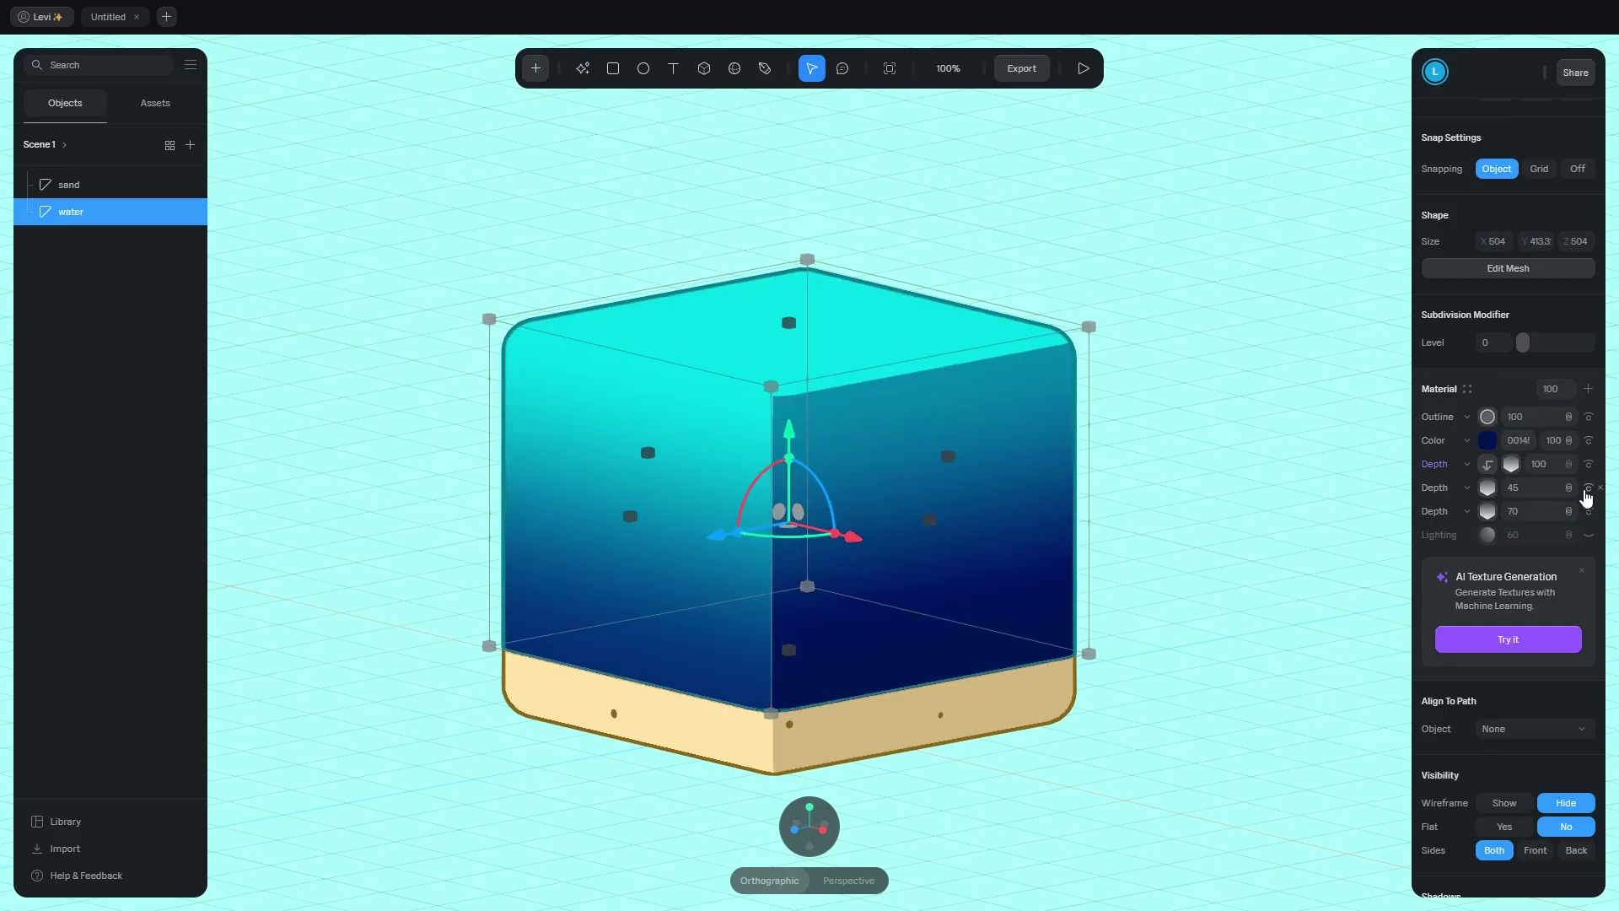
{"action": "left_click_drag", "start_coordinate": [1553, 440], "coordinate": [1476, 446]}
{"action": "left_click", "coordinate": [1558, 445]}
{"action": "left_click", "coordinate": [1589, 442]}
{"action": "left_click", "coordinate": [1589, 445]}
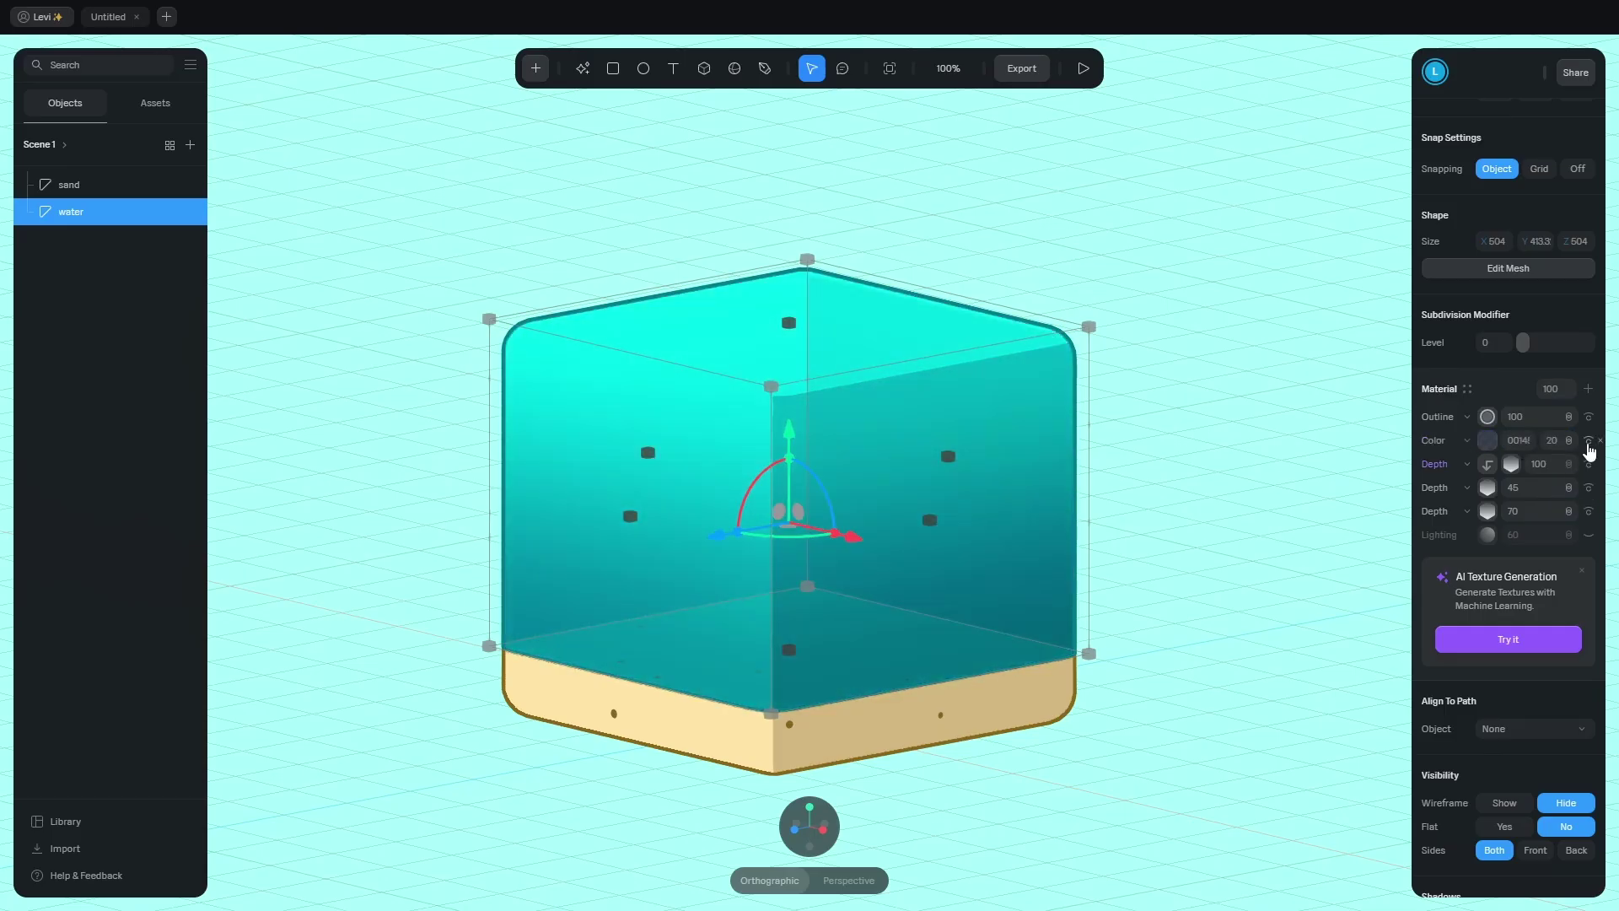
Add a Noise layer to the water material and place it directly beneath the outline.
{"action": "left_click", "coordinate": [1588, 388]}
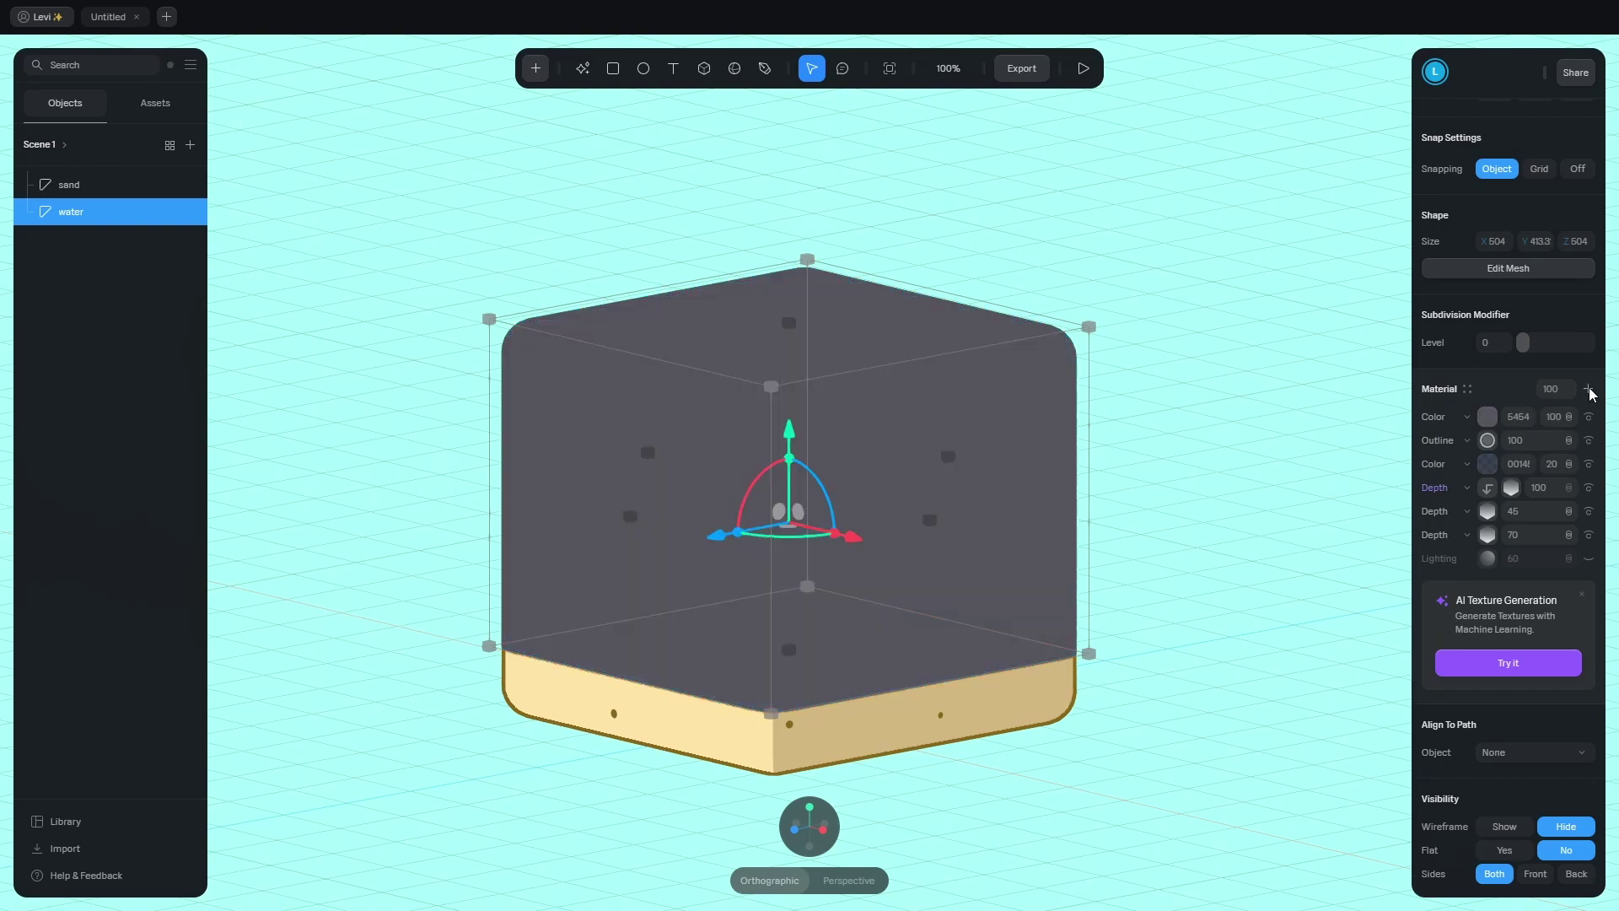
{"action": "left_click", "coordinate": [1467, 418]}
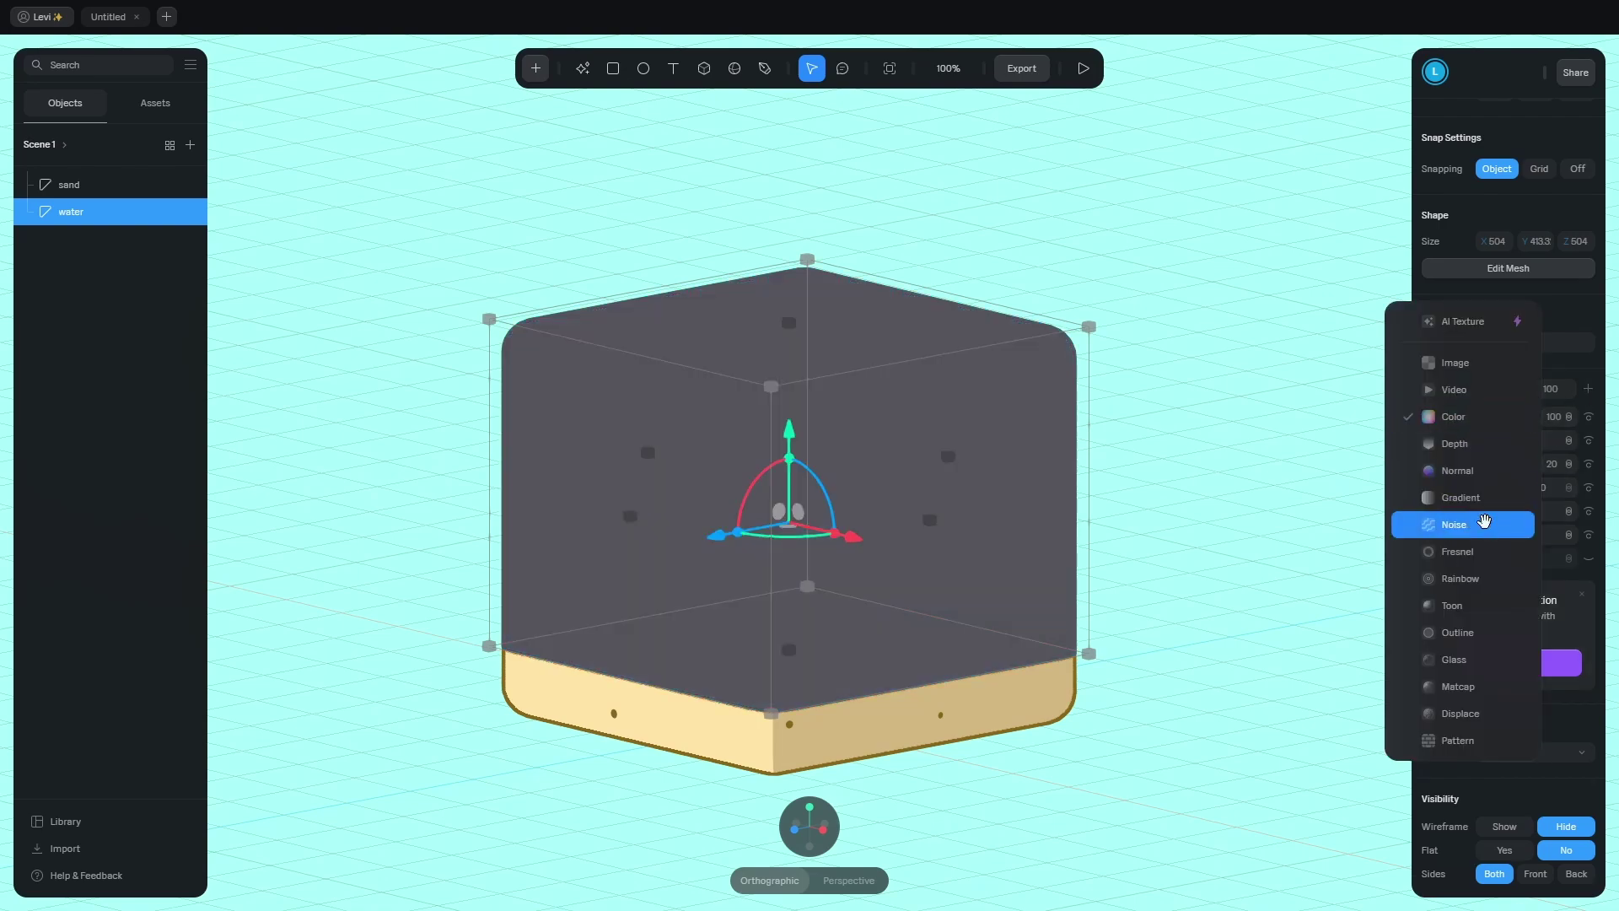
{"action": "left_click", "coordinate": [1485, 522]}
{"action": "left_click_drag", "start_coordinate": [1440, 417], "coordinate": [1445, 447]}
Set the Noise layer's type to Voronoi and its style to Power (^3).
{"action": "left_click", "coordinate": [1488, 440]}
{"action": "left_click", "coordinate": [1547, 515]}
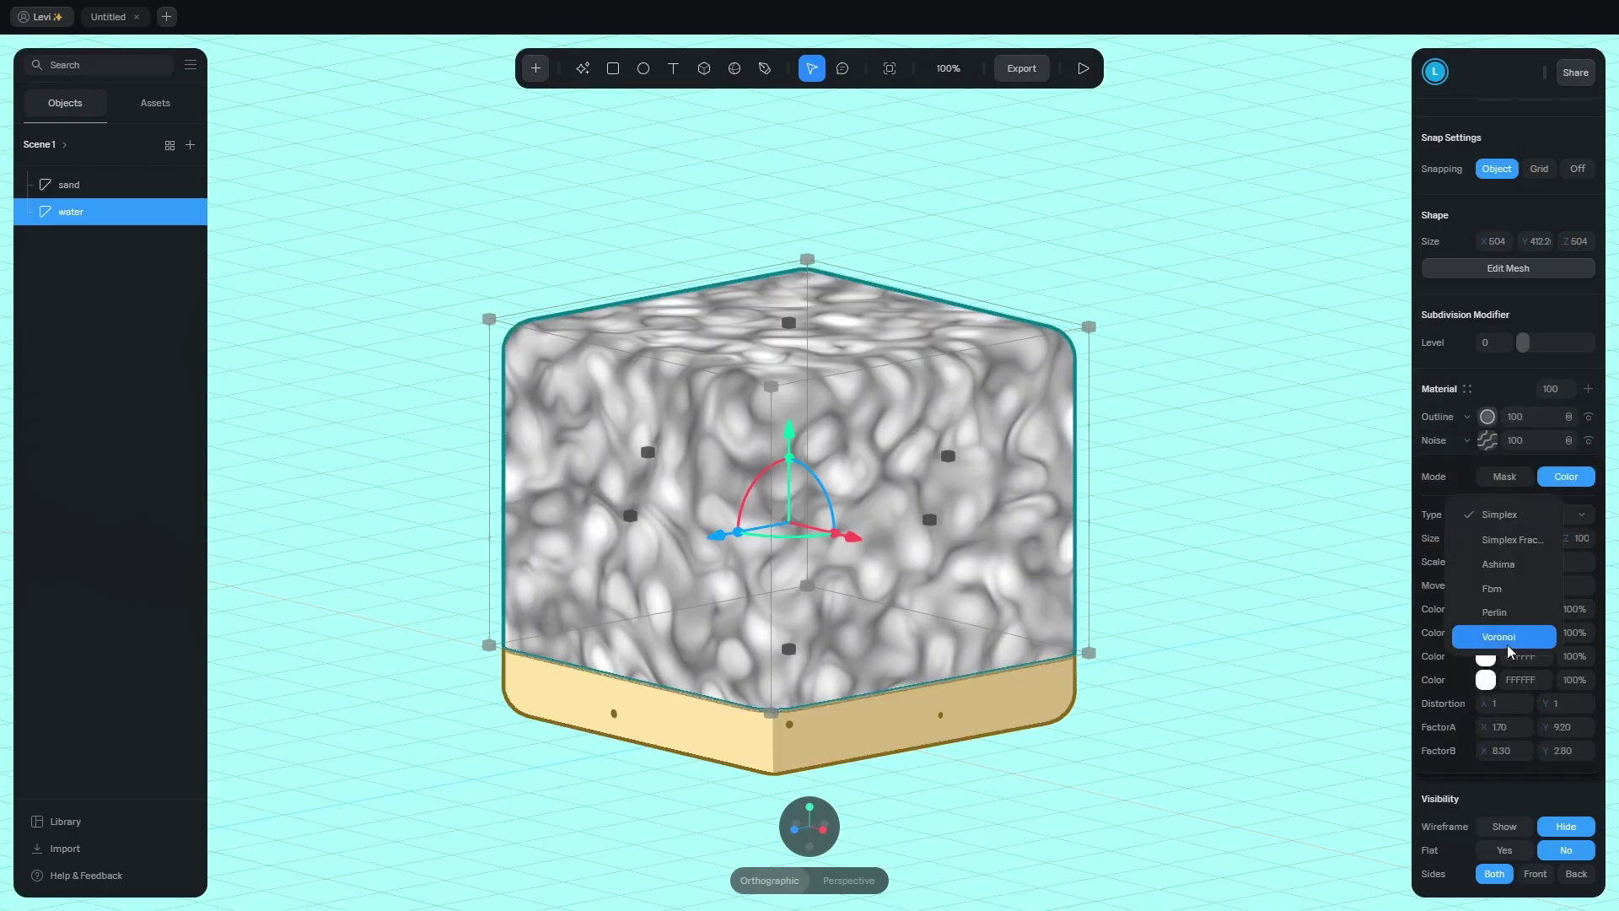
{"action": "left_click", "coordinate": [1508, 645]}
{"action": "left_click", "coordinate": [1541, 538]}
{"action": "left_click", "coordinate": [1528, 662]}
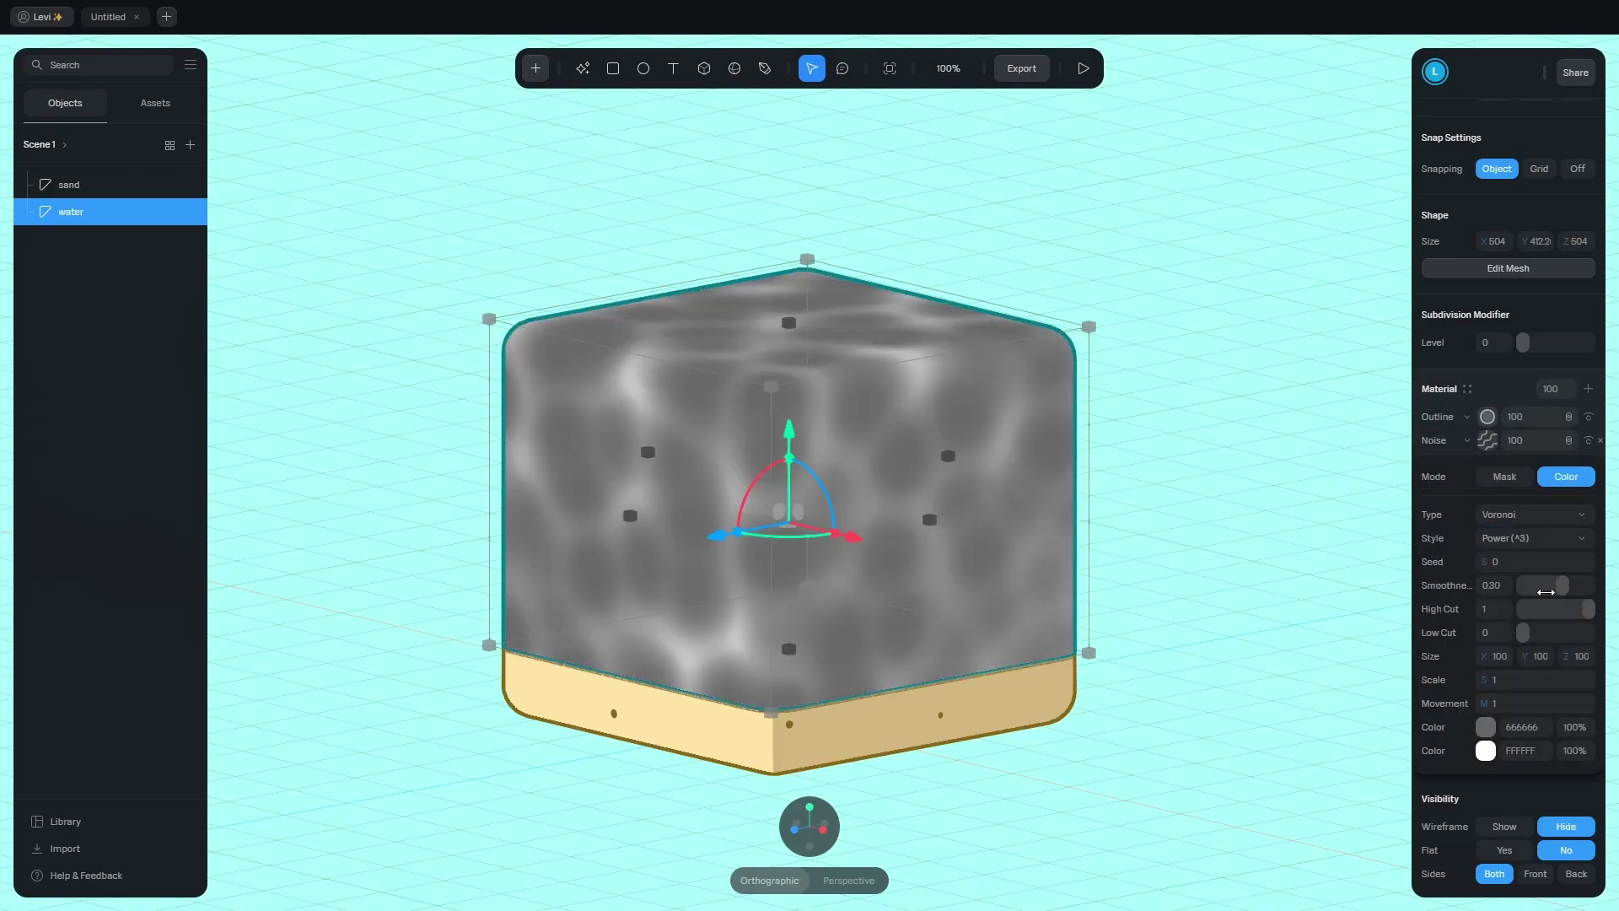
Reduce the noise smoothness to 0.11 and stretch it vertically with size Y about 770 and Z 117.
{"action": "left_click_drag", "start_coordinate": [1546, 590], "coordinate": [1523, 591]}
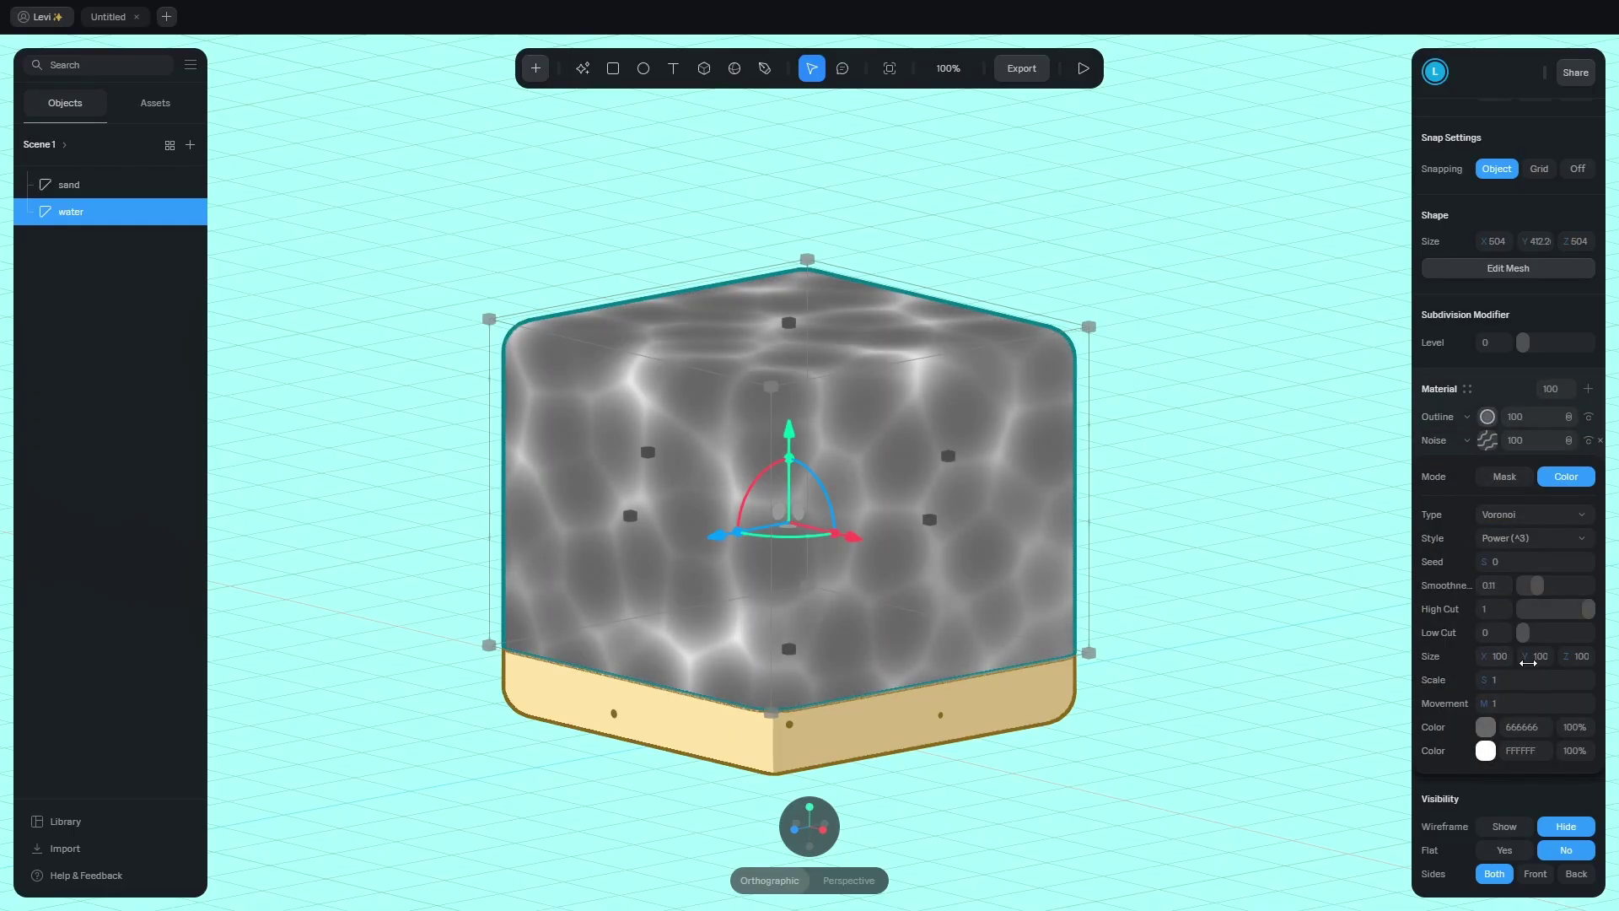
{"action": "left_click_drag", "start_coordinate": [1527, 663], "coordinate": [1585, 662]}
{"action": "left_click_drag", "start_coordinate": [1192, 540], "coordinate": [644, 538]}
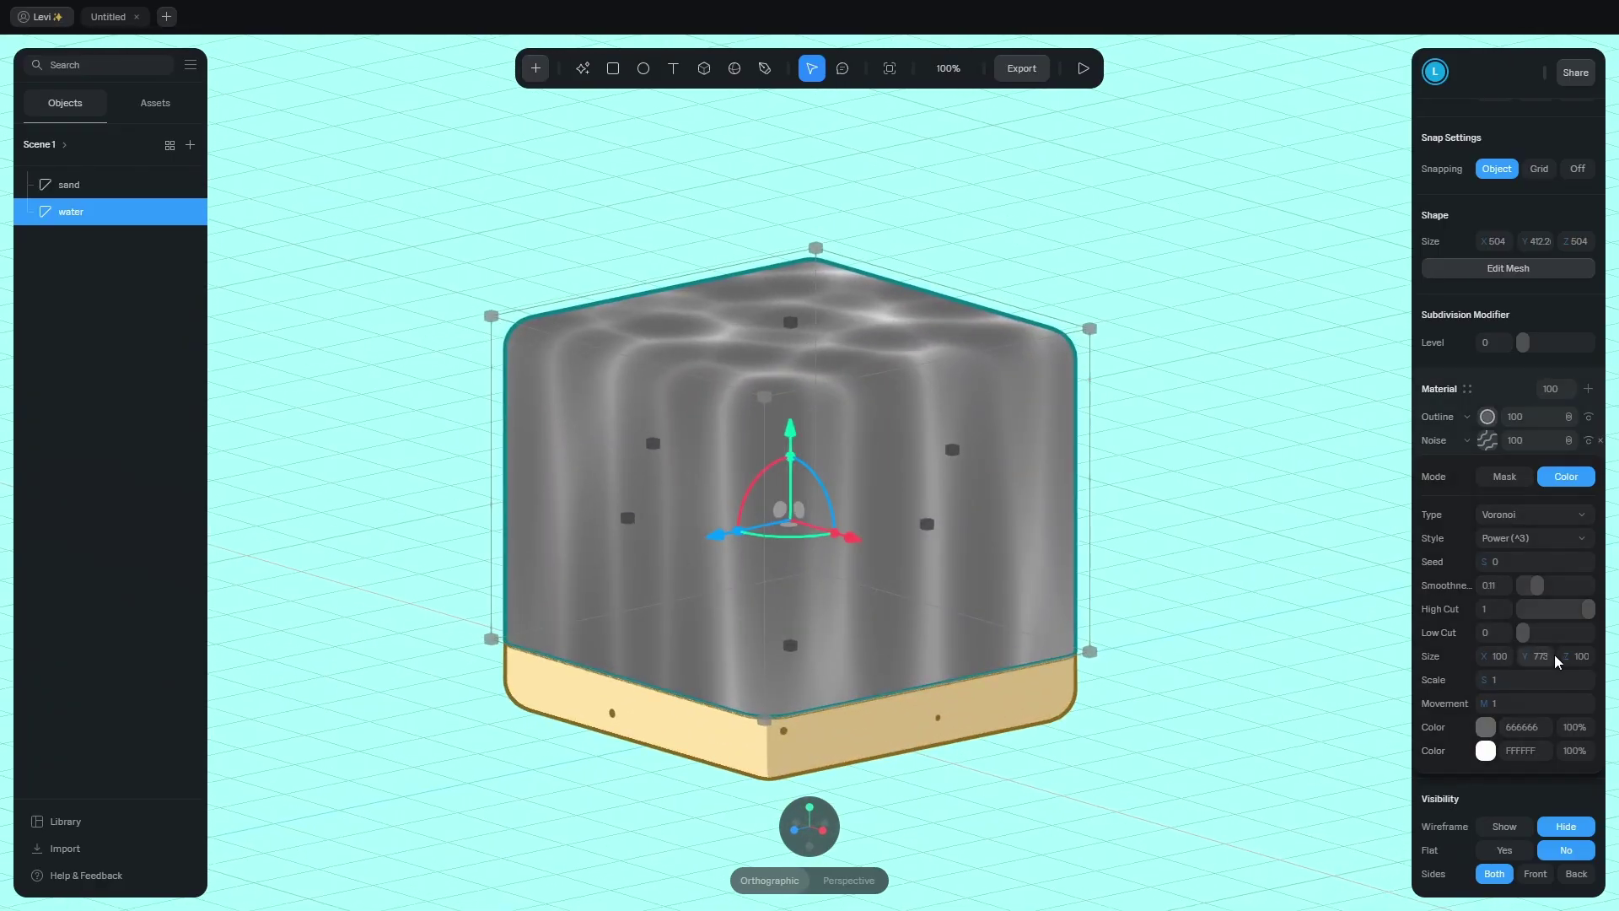
{"action": "left_click", "coordinate": [1580, 659]}
{"action": "type", "text": "117"}
{"action": "key", "text": "Return"}
Set the noise scale to 0.90, its movement to about 22.19 and its first colour to black, 000000.
{"action": "left_click_drag", "start_coordinate": [1484, 680], "coordinate": [1608, 701]}
{"action": "left_click", "coordinate": [1486, 726]}
{"action": "scroll", "coordinate": [1472, 708], "scroll_direction": "down", "scroll_amount": 2}
{"action": "left_click_drag", "start_coordinate": [1470, 705], "coordinate": [1403, 783]}
{"action": "left_click", "coordinate": [1484, 558]}
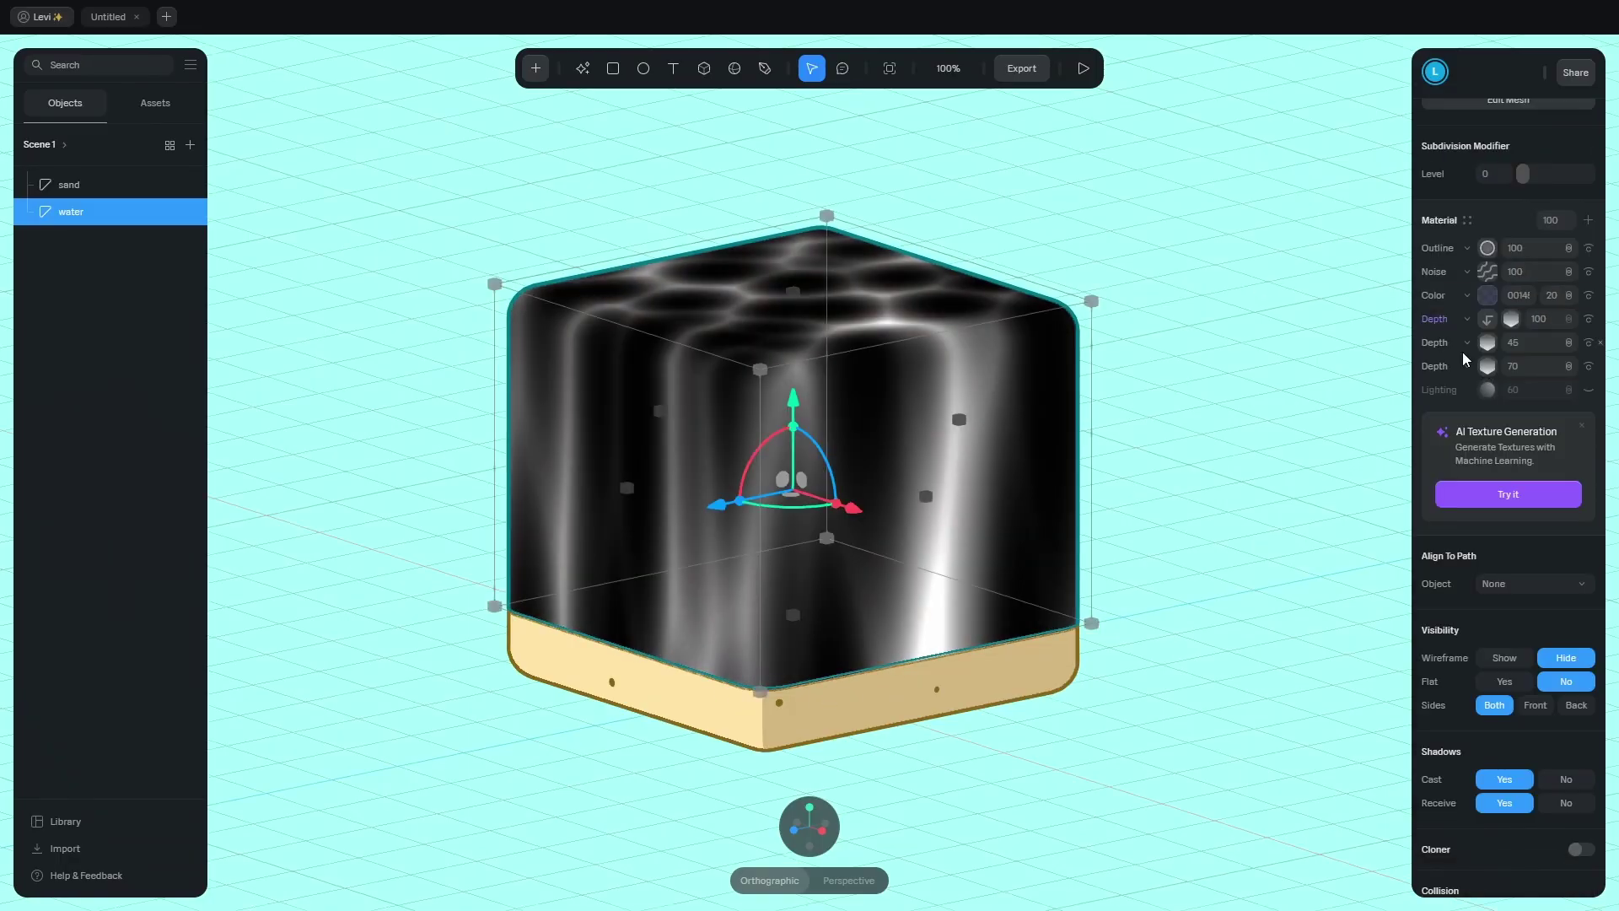
Duplicate the lowest active Depth layer and move the copy directly beneath the Noise layer.
{"action": "left_click", "coordinate": [1484, 370]}
{"action": "left_click", "coordinate": [1494, 436]}
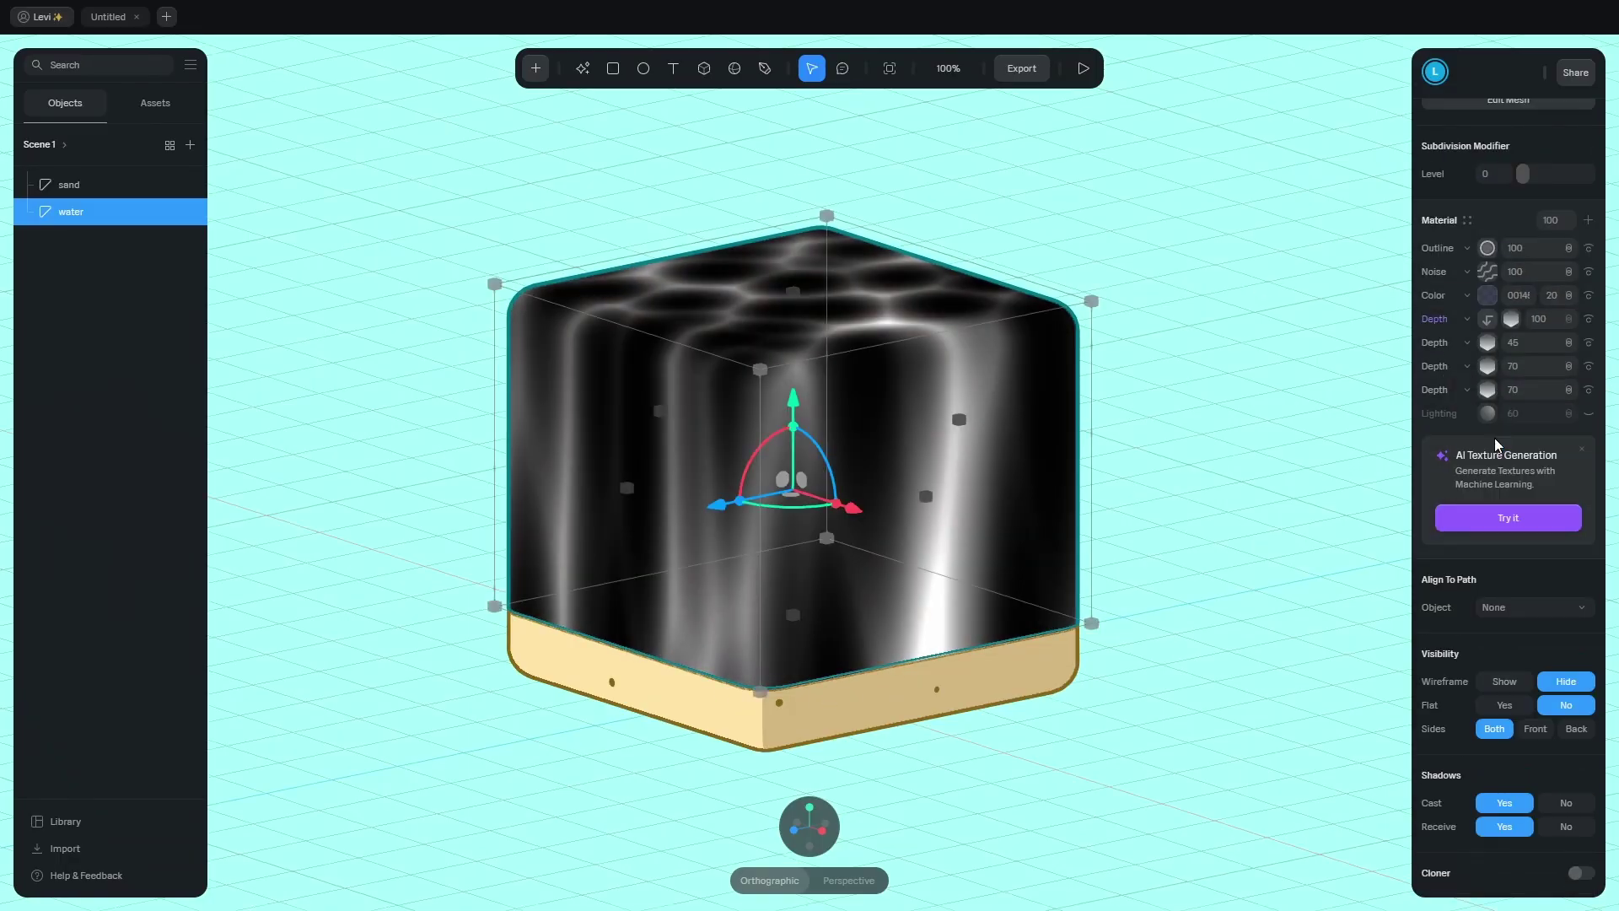
{"action": "left_click_drag", "start_coordinate": [1443, 365], "coordinate": [1453, 317]}
Turn the Noise layer into a mask and raise the opacity of the Depth layer beneath it to 100.
{"action": "left_click", "coordinate": [1489, 301]}
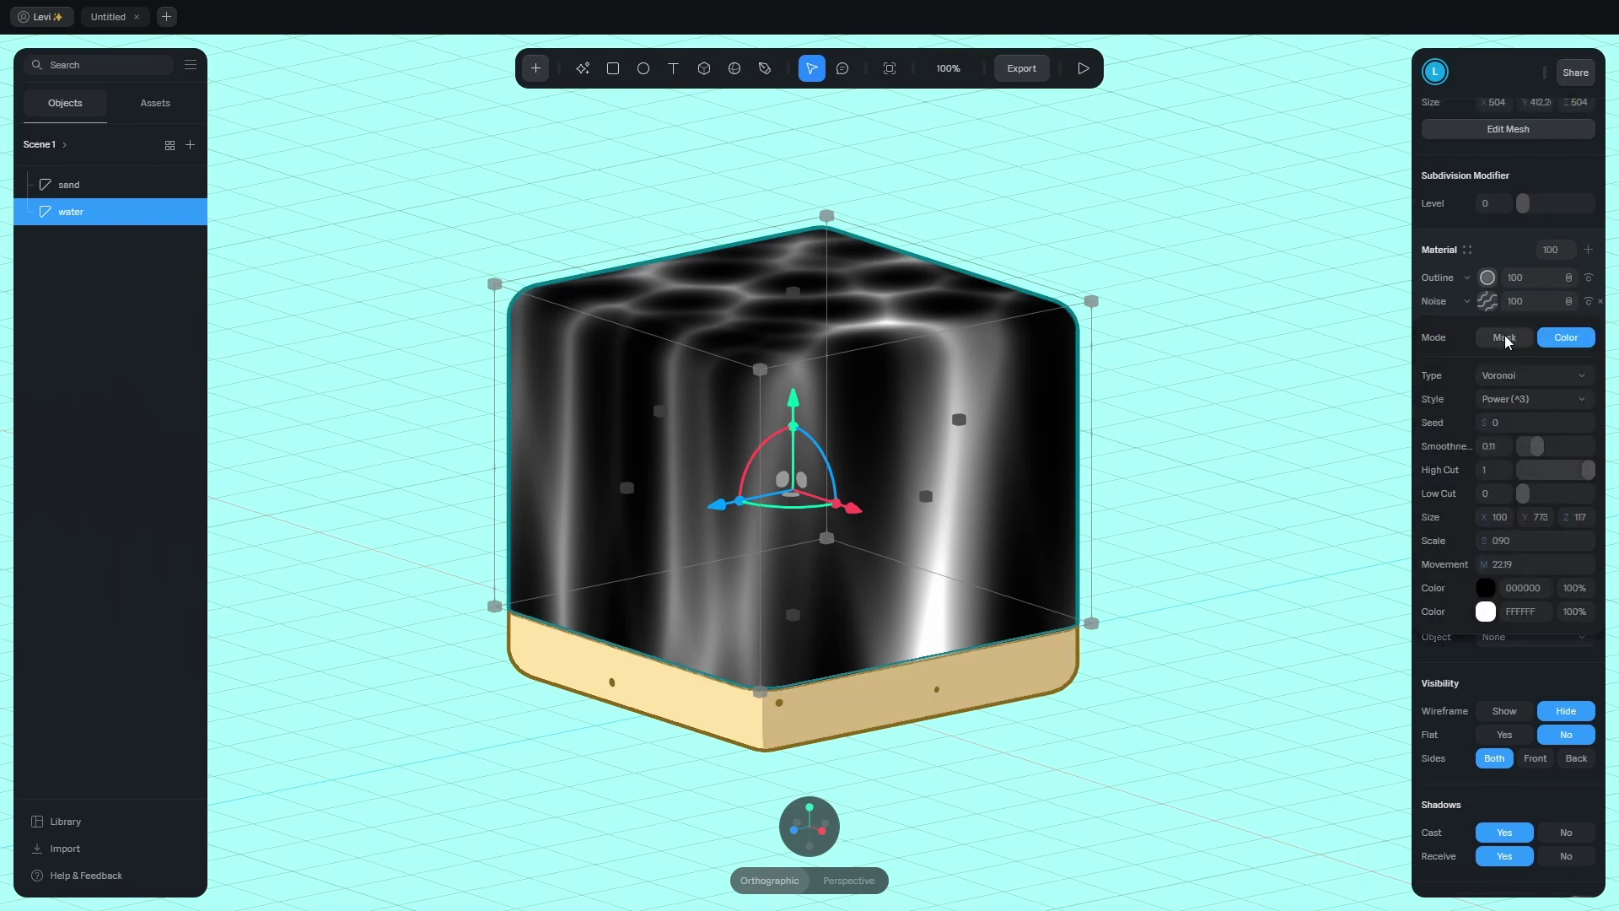
{"action": "left_click", "coordinate": [1503, 339]}
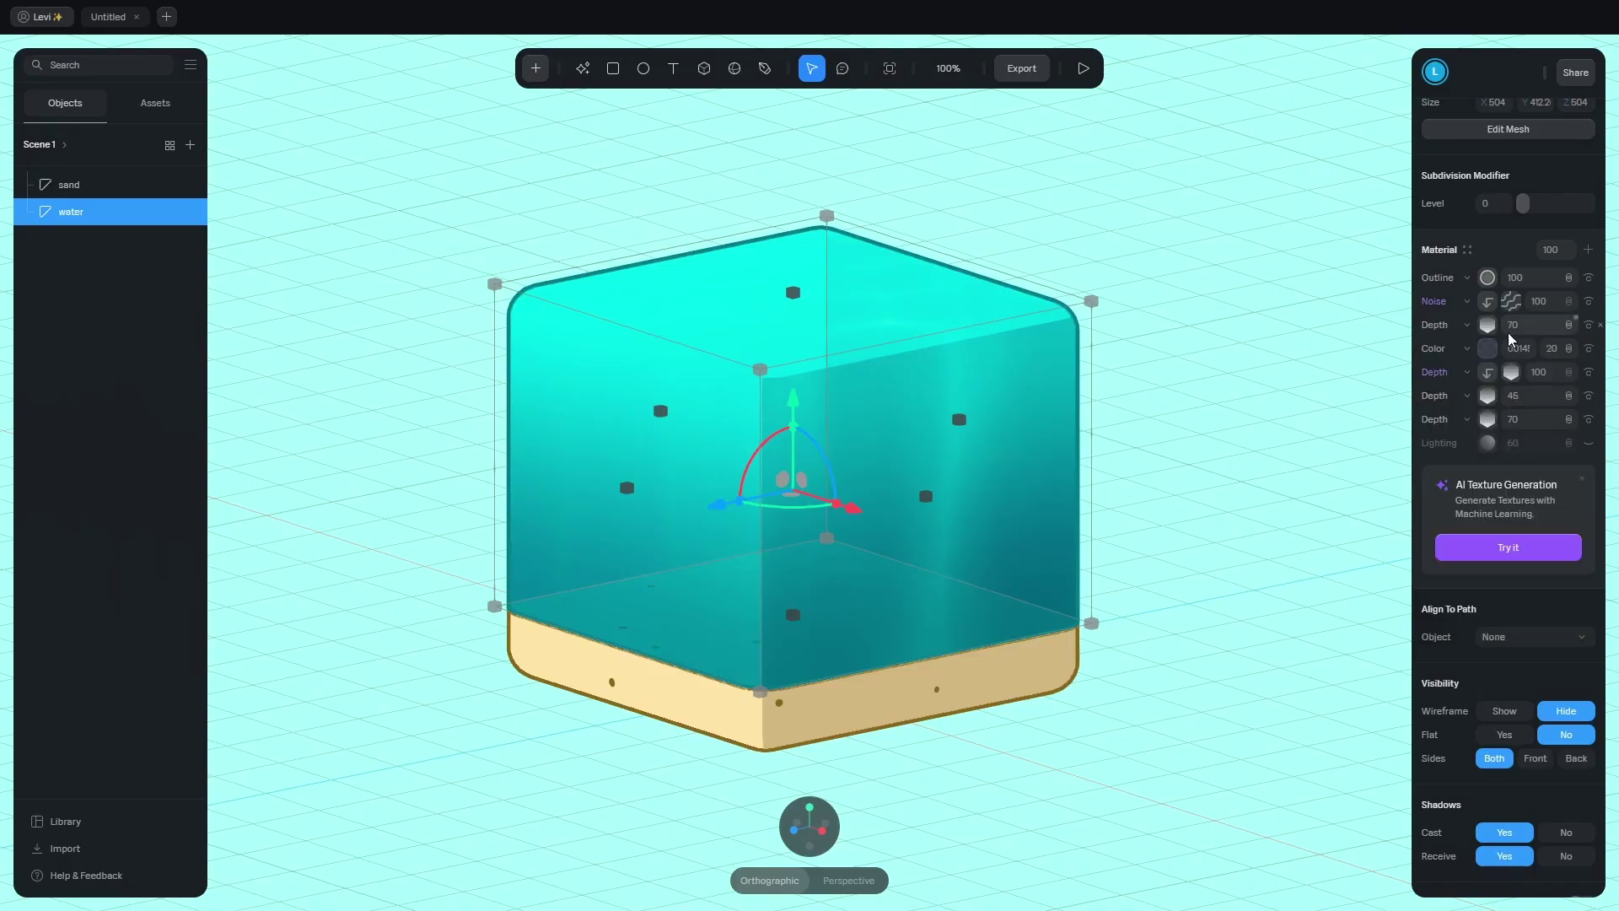
{"action": "left_click_drag", "start_coordinate": [1506, 330], "coordinate": [1579, 328]}
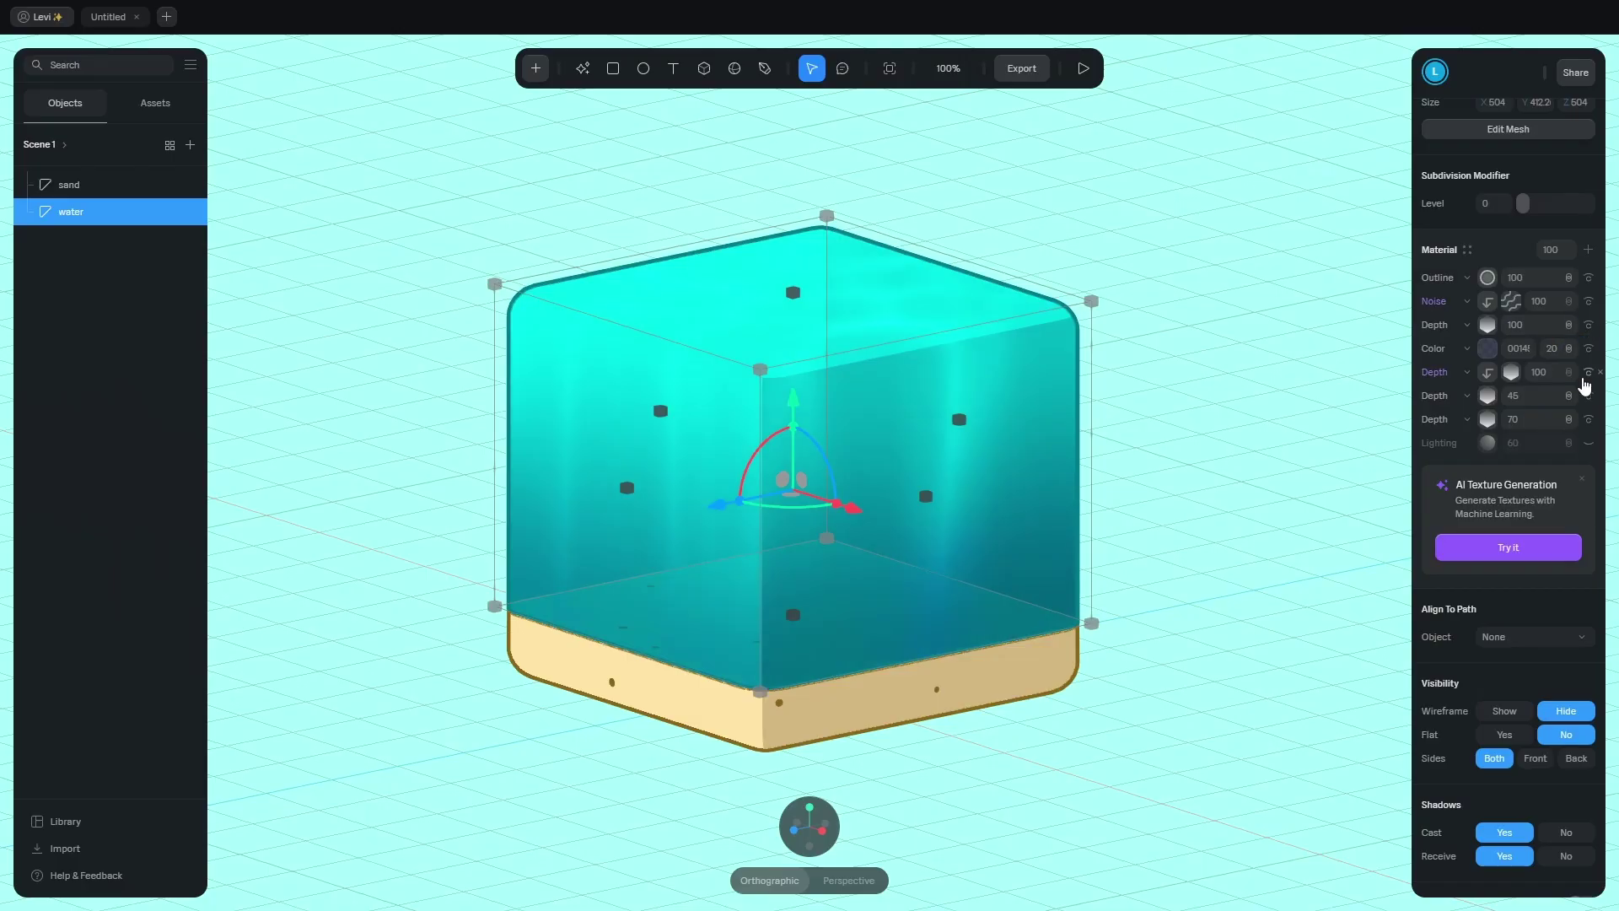
Recolour the masked Depth ramp from transparent 00E5FF at the near end to opaque B0FFFF at the far end.
{"action": "left_click", "coordinate": [1487, 324]}
{"action": "left_click", "coordinate": [1591, 446]}
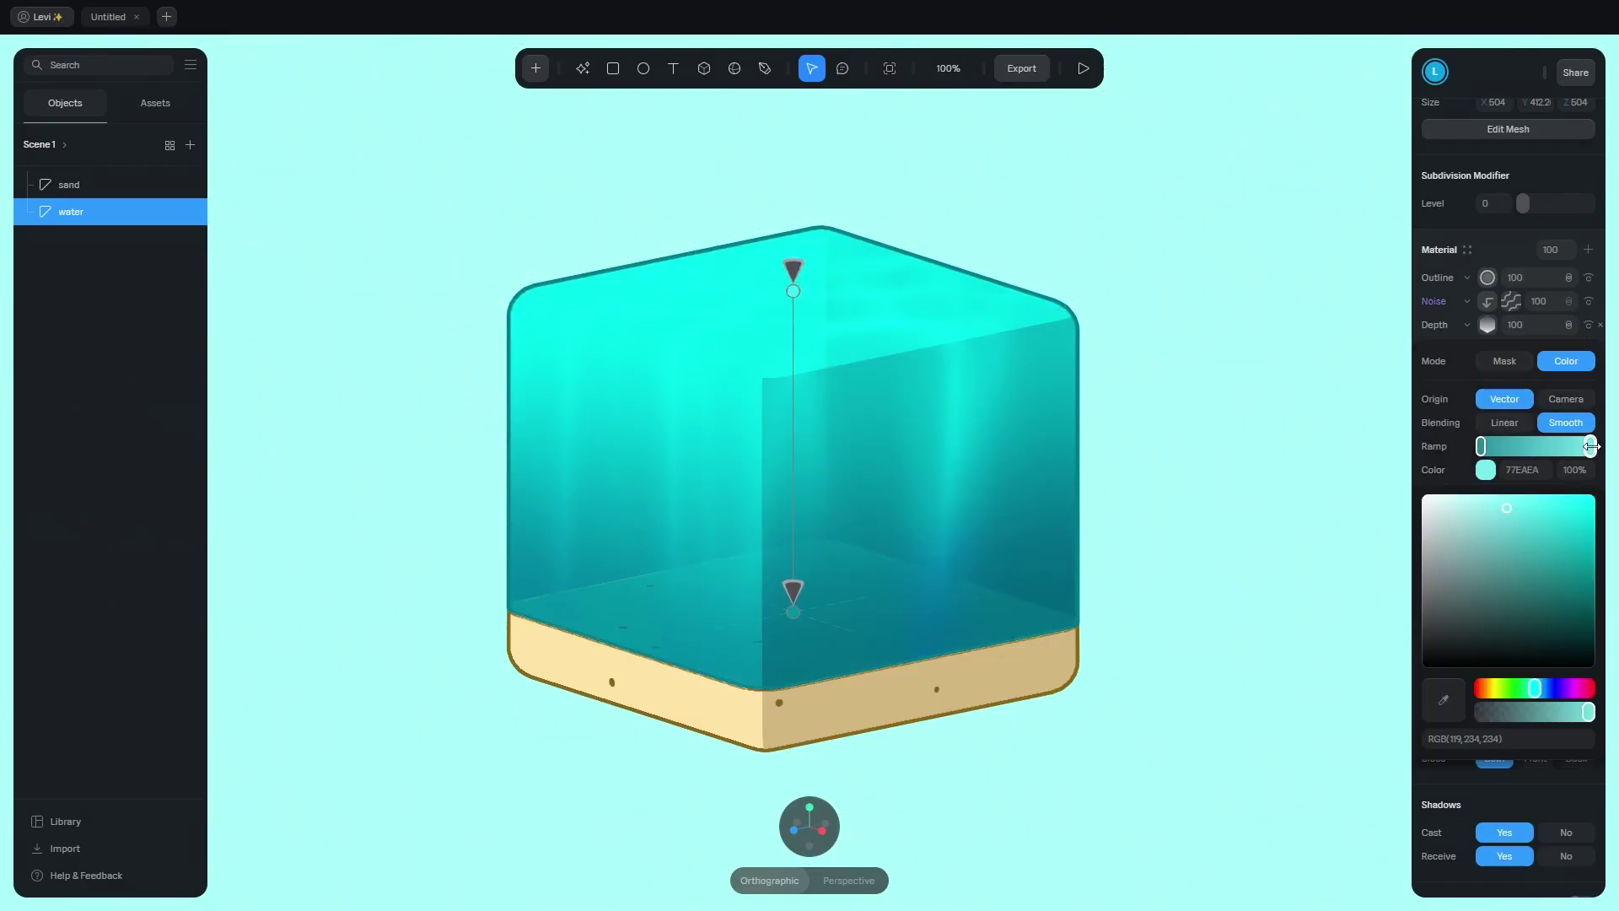
{"action": "left_click", "coordinate": [1486, 470]}
{"action": "left_click", "coordinate": [1480, 446]}
{"action": "left_click_drag", "start_coordinate": [1556, 567], "coordinate": [1483, 471]}
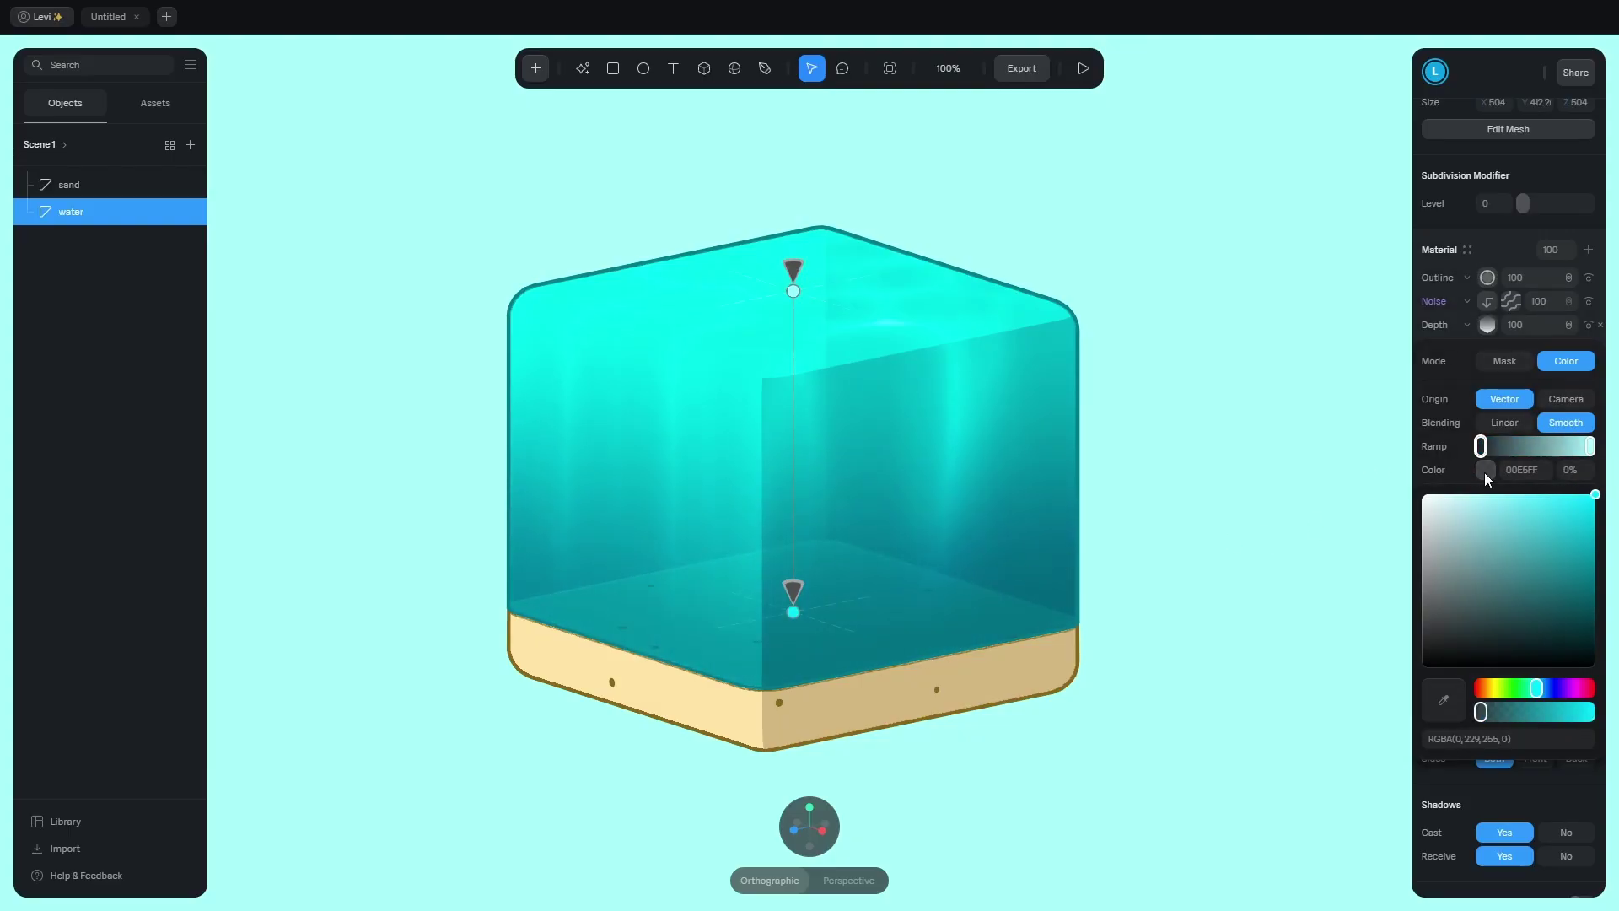
{"action": "left_click", "coordinate": [1484, 472]}
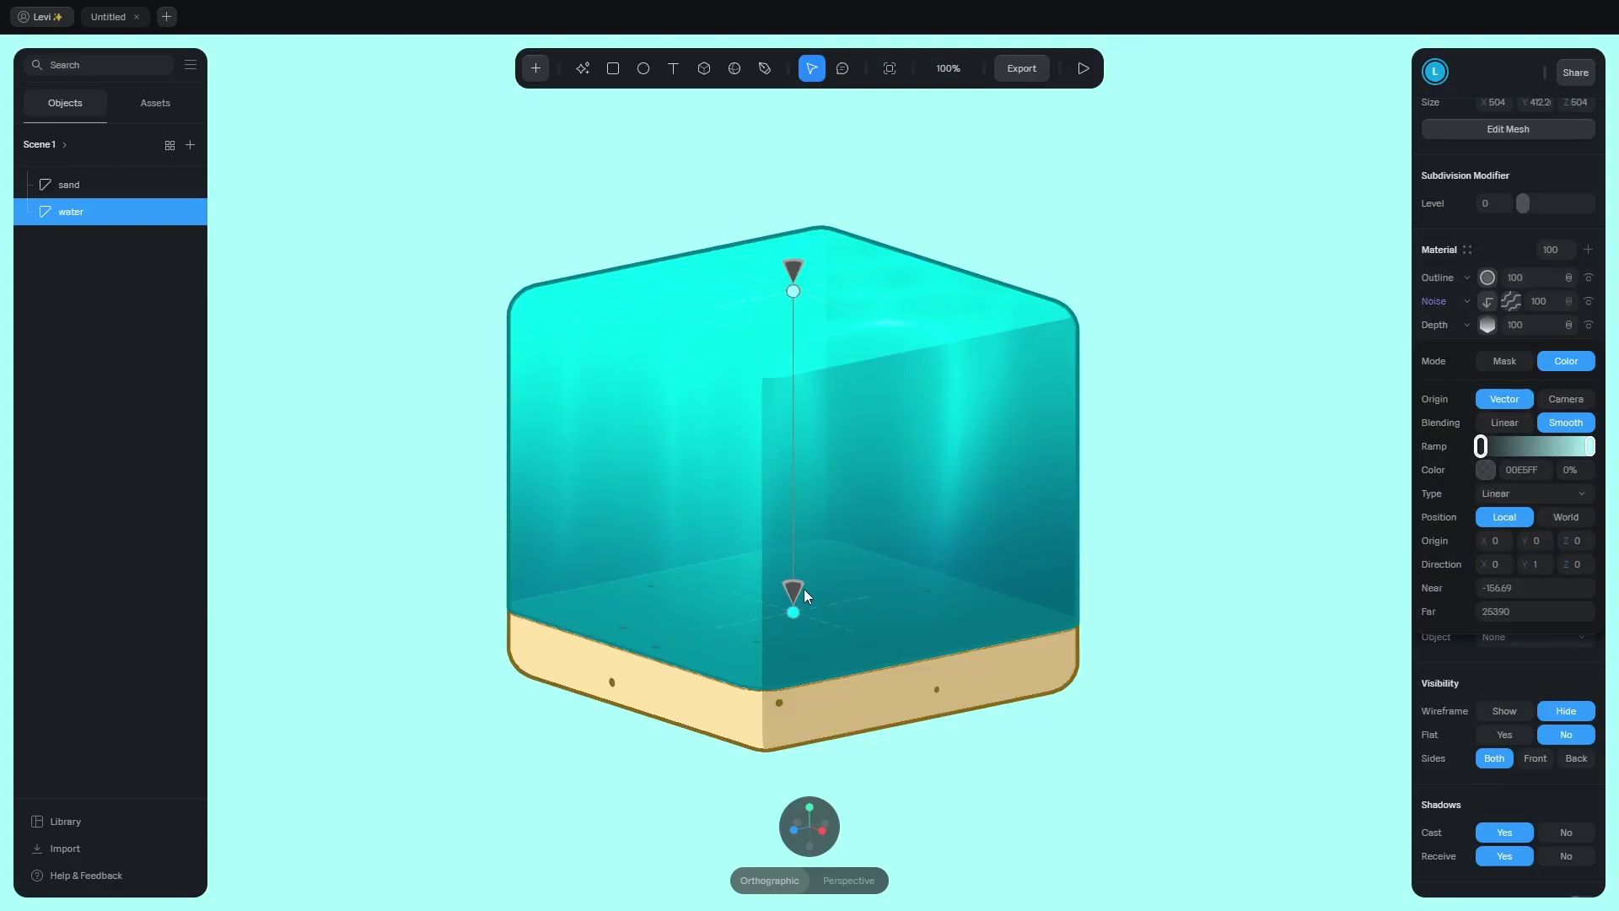
Reposition both ends of the masked Depth gradient, near point about -224, and change the Noise mask's movement value.
{"action": "left_click_drag", "start_coordinate": [797, 592], "coordinate": [867, 665]}
{"action": "left_click_drag", "start_coordinate": [793, 270], "coordinate": [884, 274]}
{"action": "left_click", "coordinate": [1510, 302]}
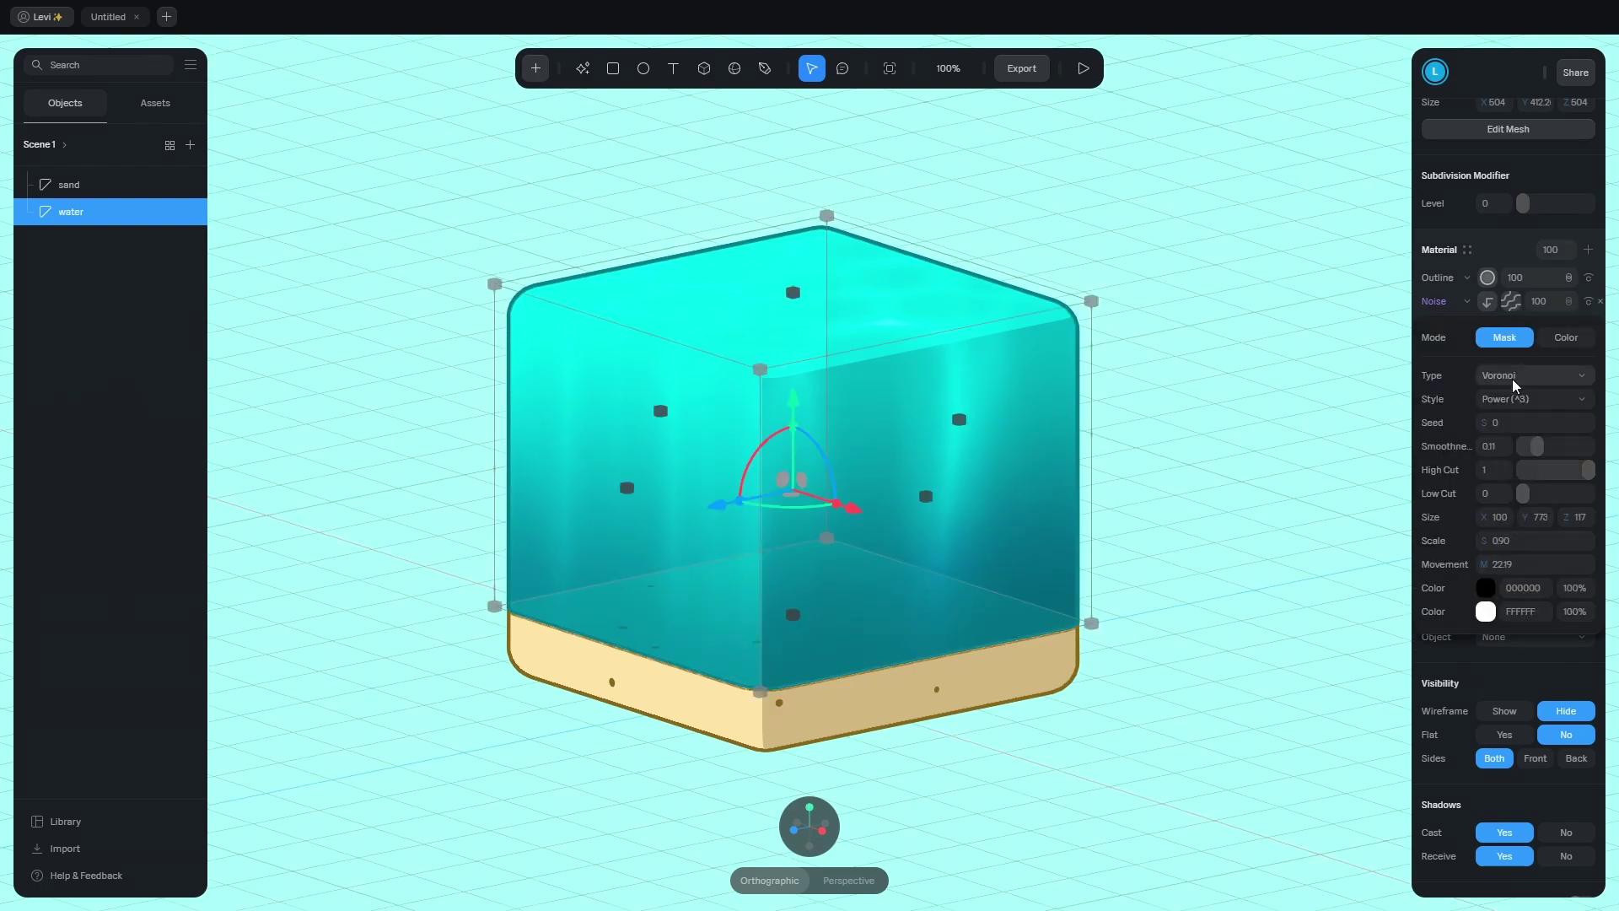
{"action": "left_click_drag", "start_coordinate": [1480, 571], "coordinate": [133, 567]}
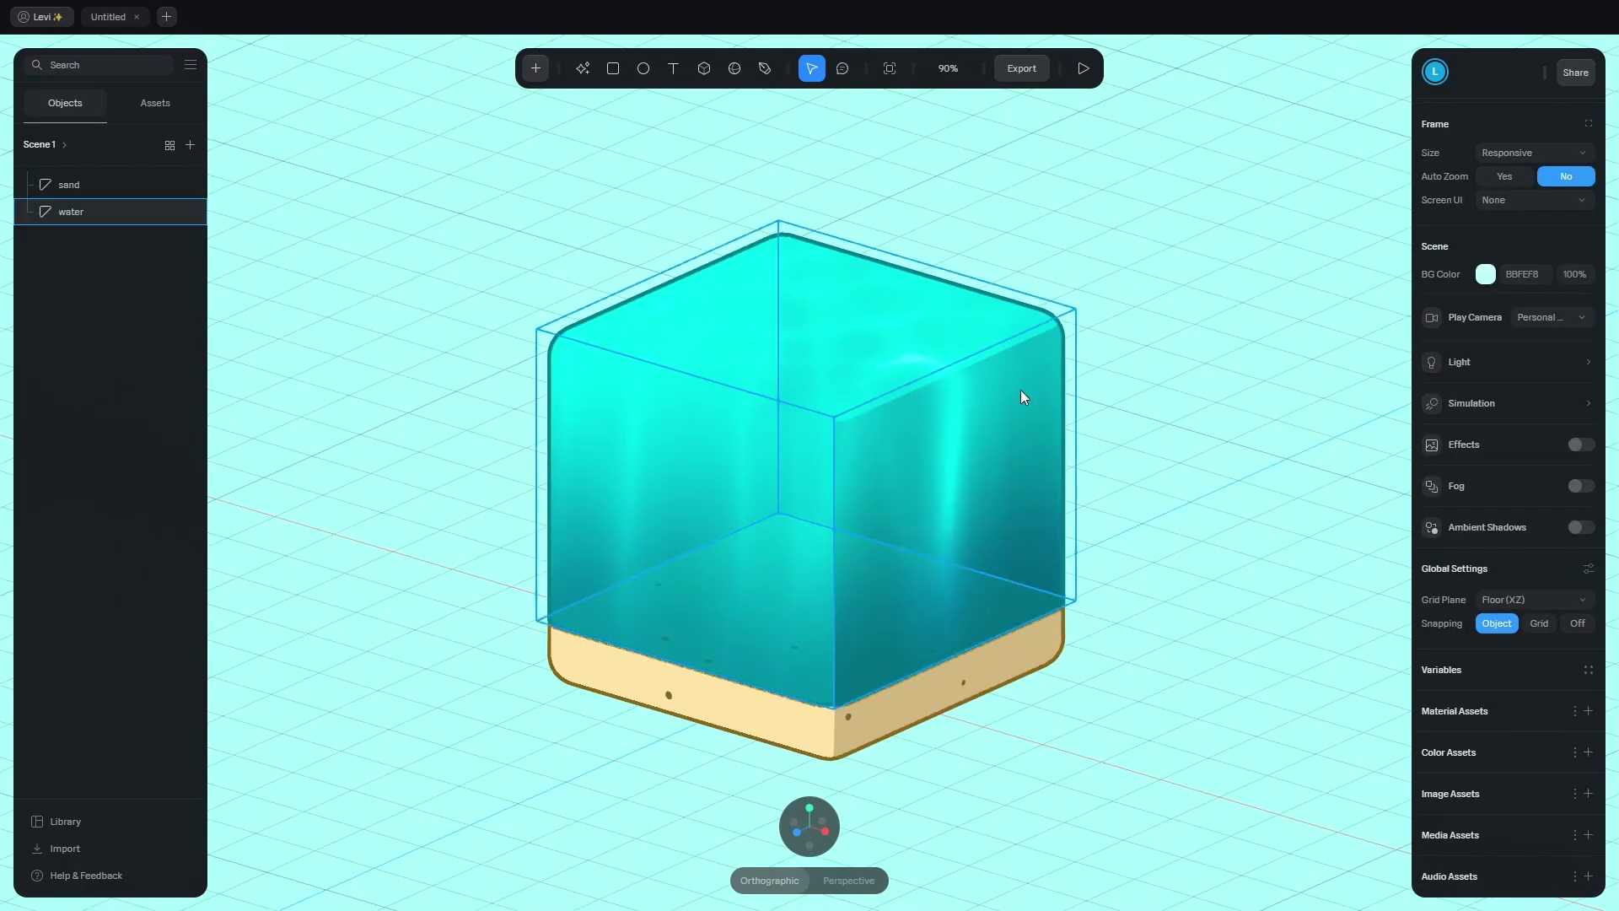
Inspect the water cube's light rays and top face in the editor and in the play preview.
{"action": "left_click", "coordinate": [995, 398]}
{"action": "scroll", "coordinate": [1231, 470], "scroll_direction": "down", "scroll_amount": 1}
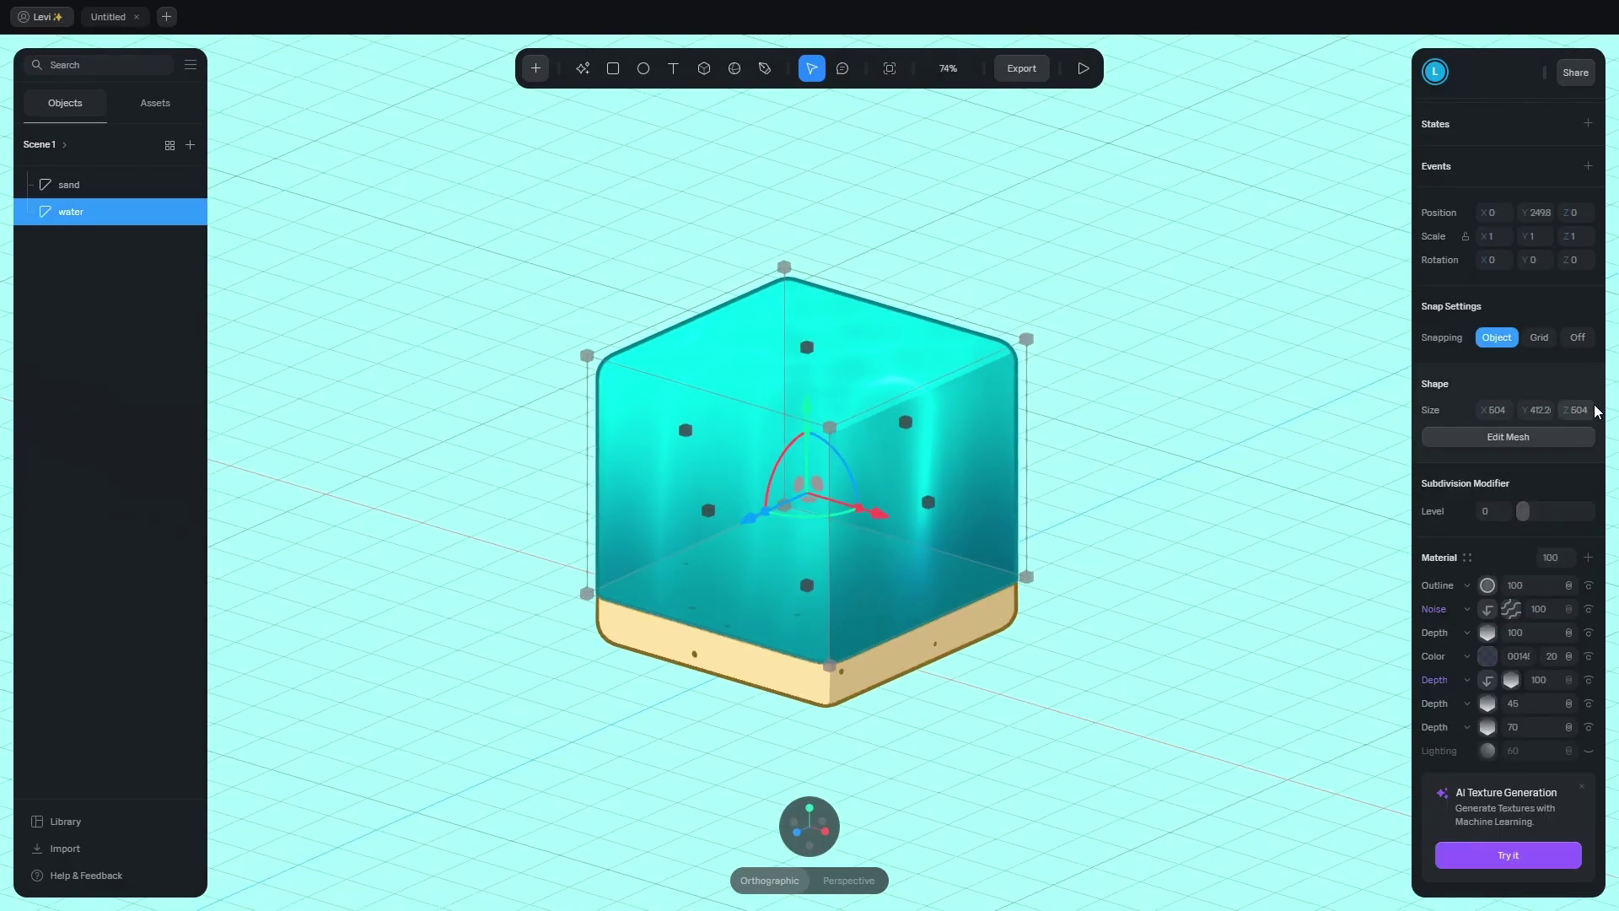
{"action": "scroll", "coordinate": [1069, 427], "scroll_direction": "up", "scroll_amount": 2}
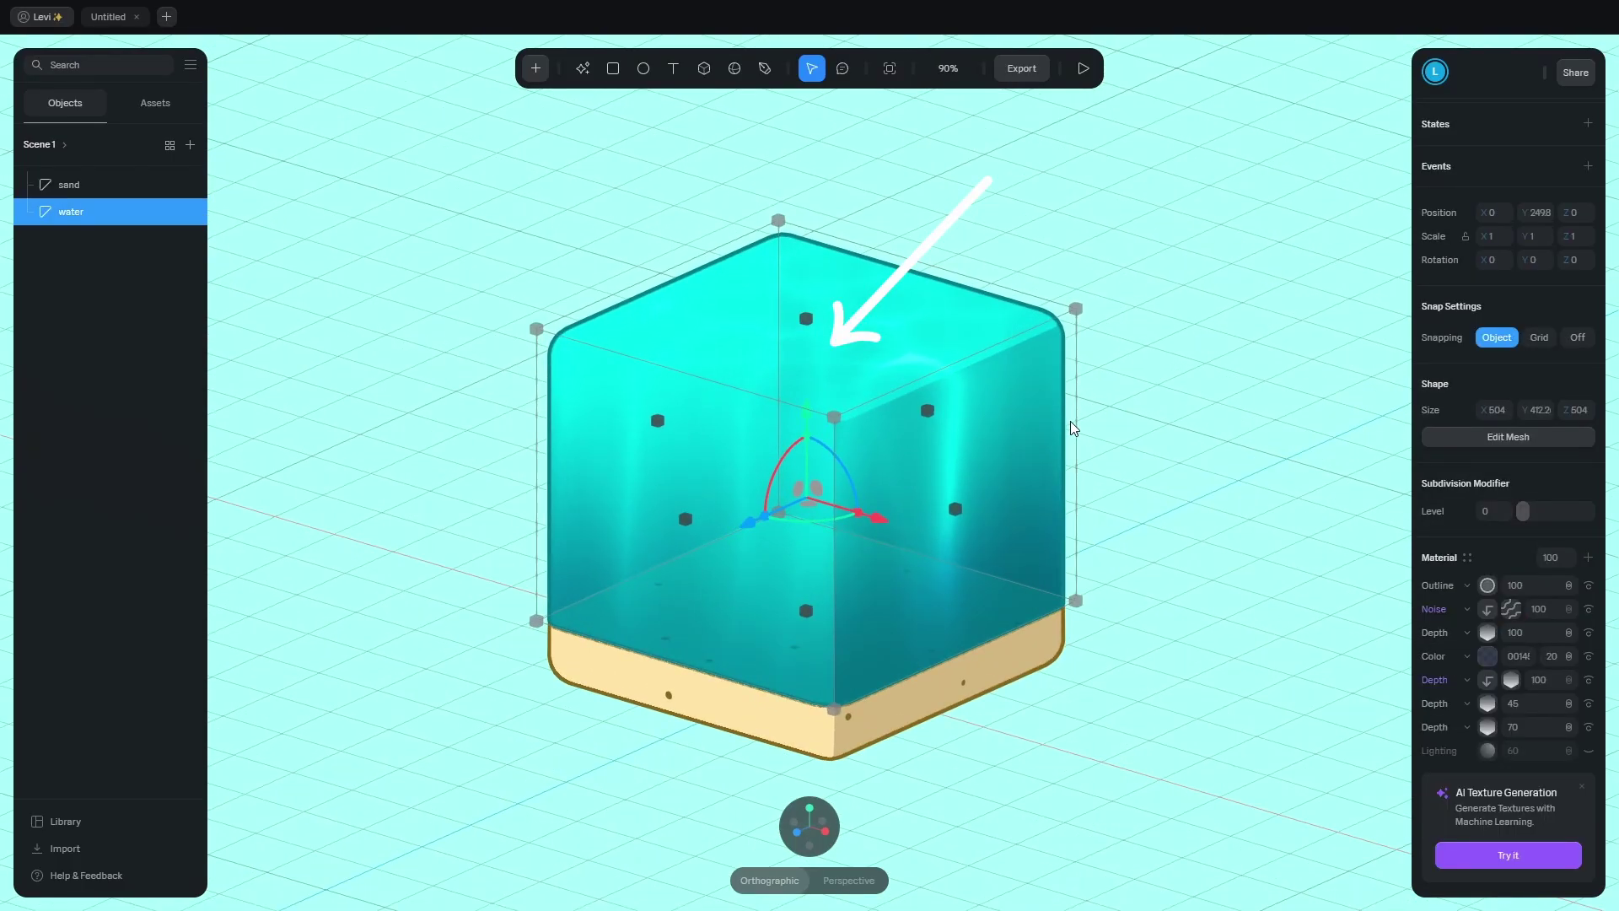
{"action": "left_click", "coordinate": [1082, 68]}
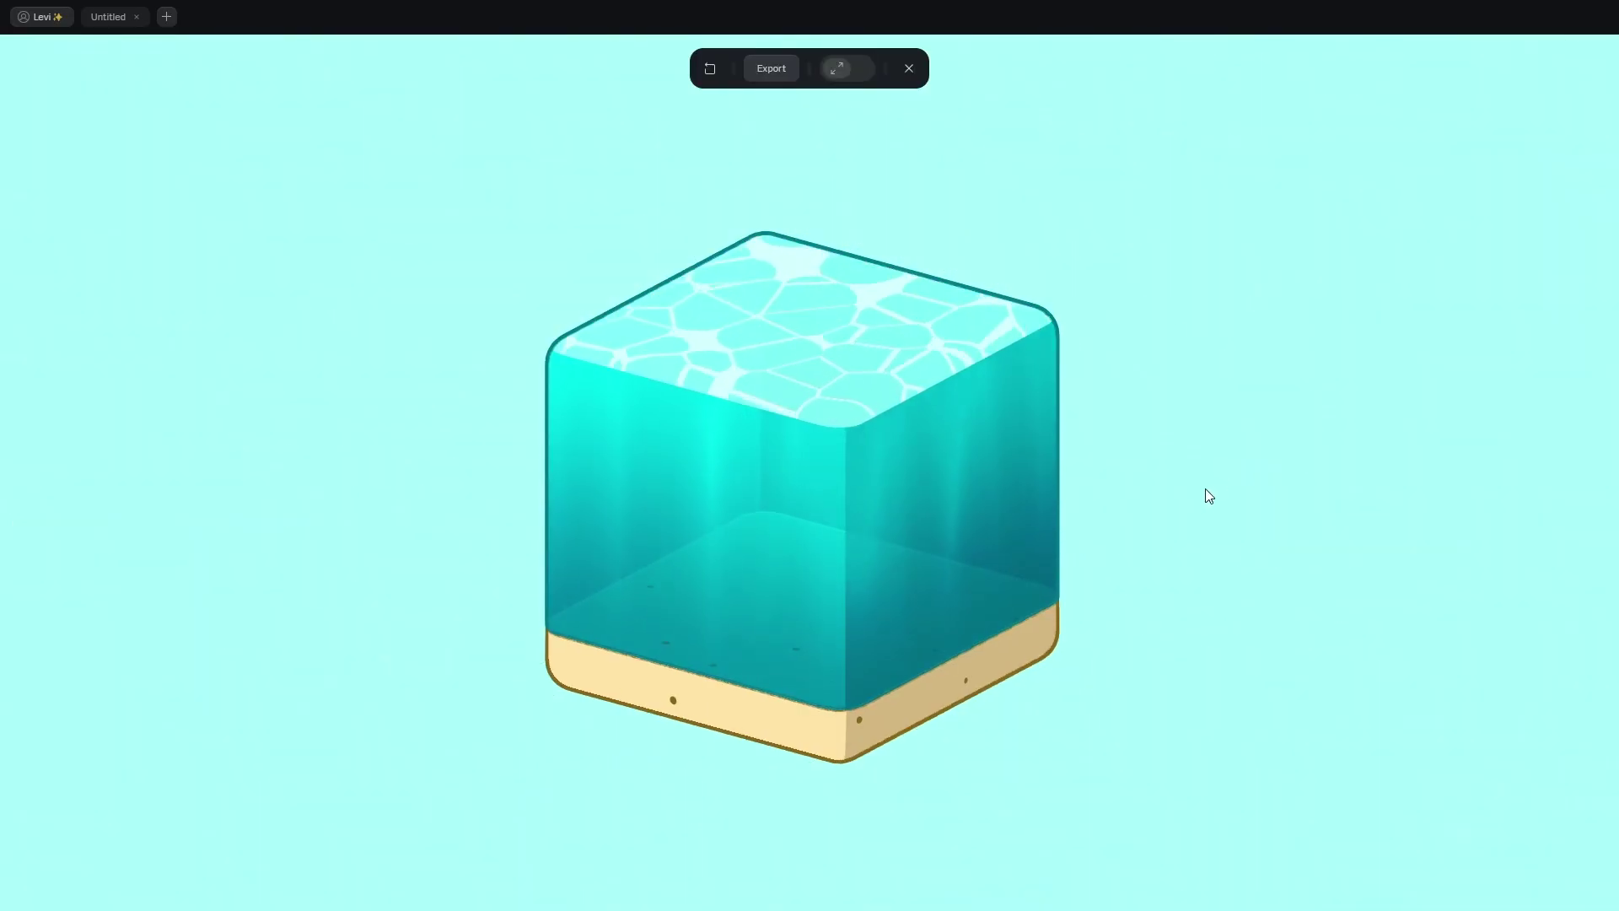
{"action": "key", "text": "Escape"}
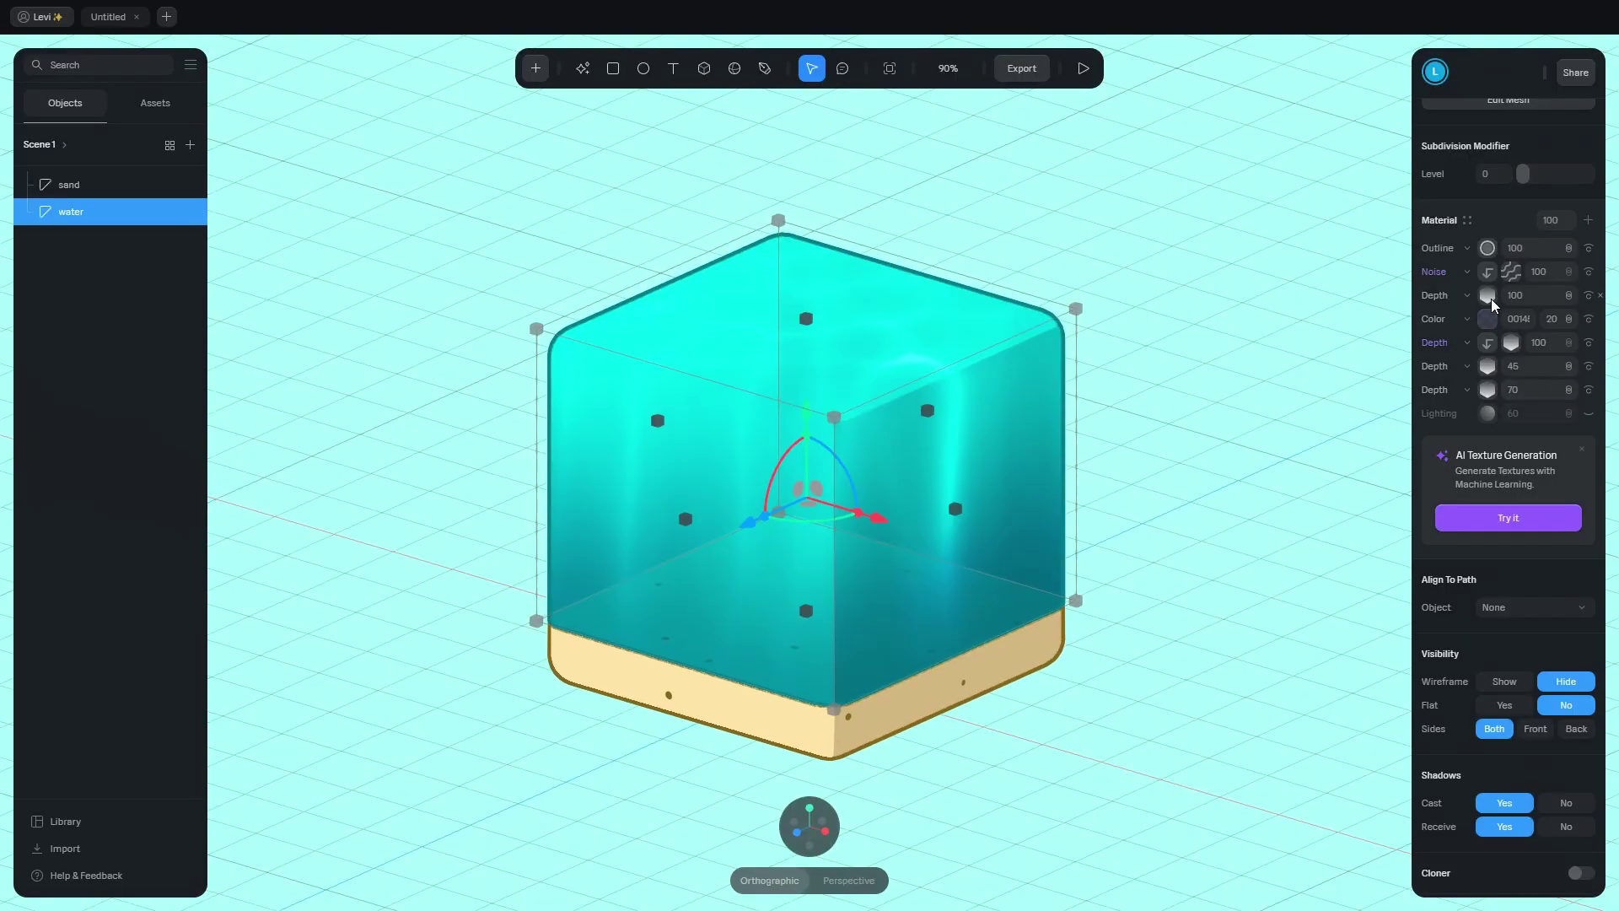
Add a stop to the light-ray Depth ramp and push the upper stops together at the far end for a hard cutoff.
{"action": "left_click", "coordinate": [1490, 298]}
{"action": "left_click", "coordinate": [1533, 417]}
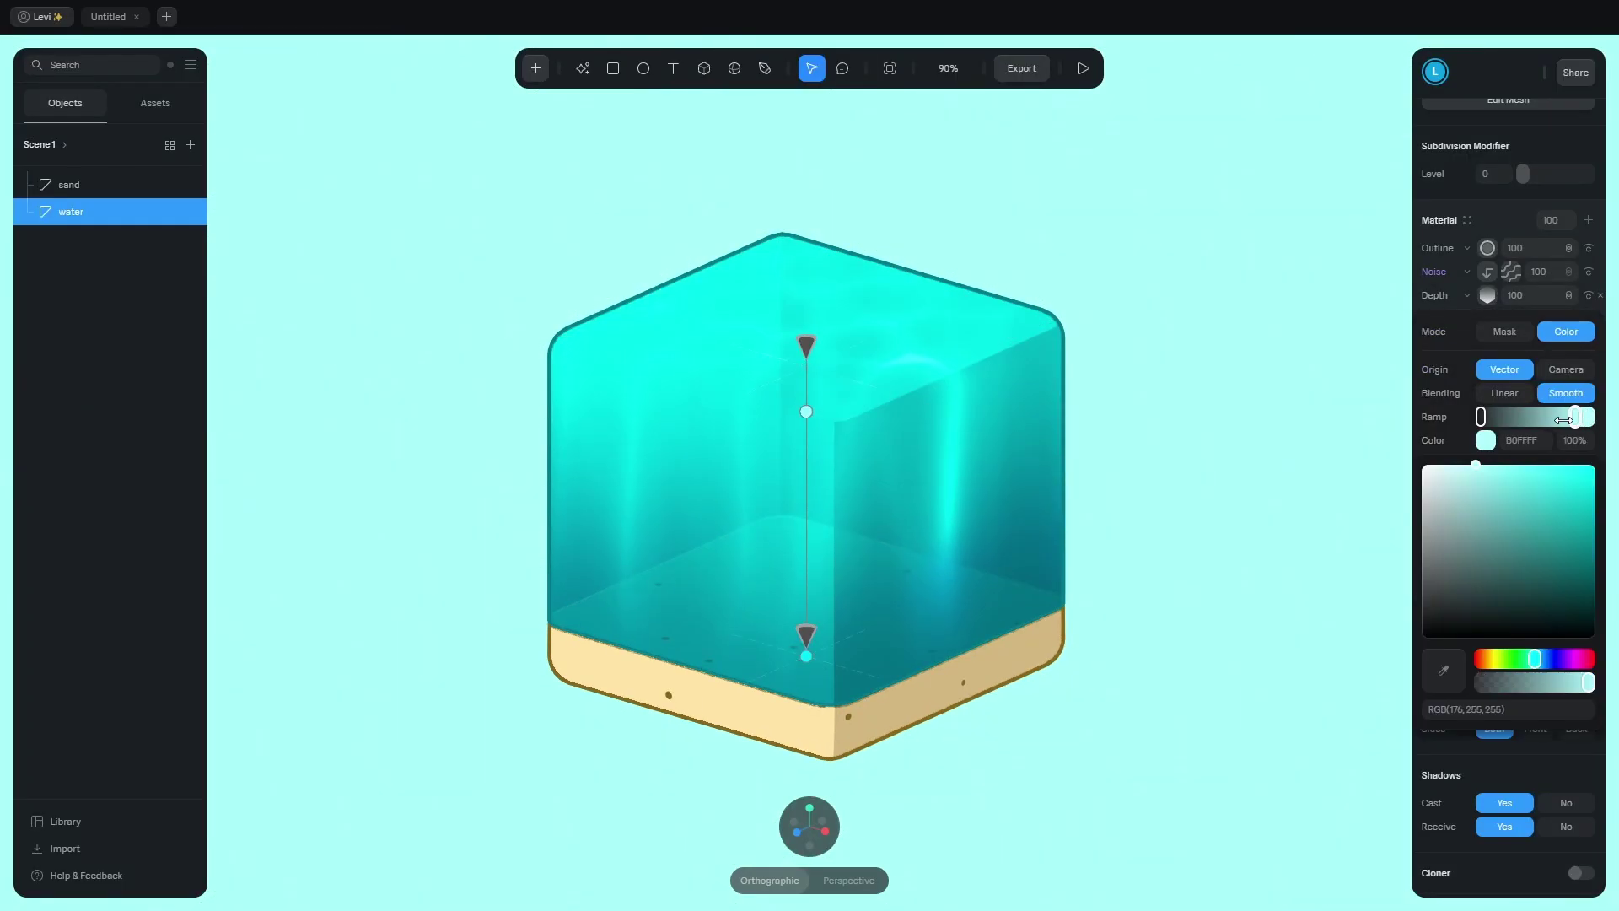
{"action": "left_click_drag", "start_coordinate": [1533, 416], "coordinate": [1554, 419]}
{"action": "left_click", "coordinate": [1576, 417]}
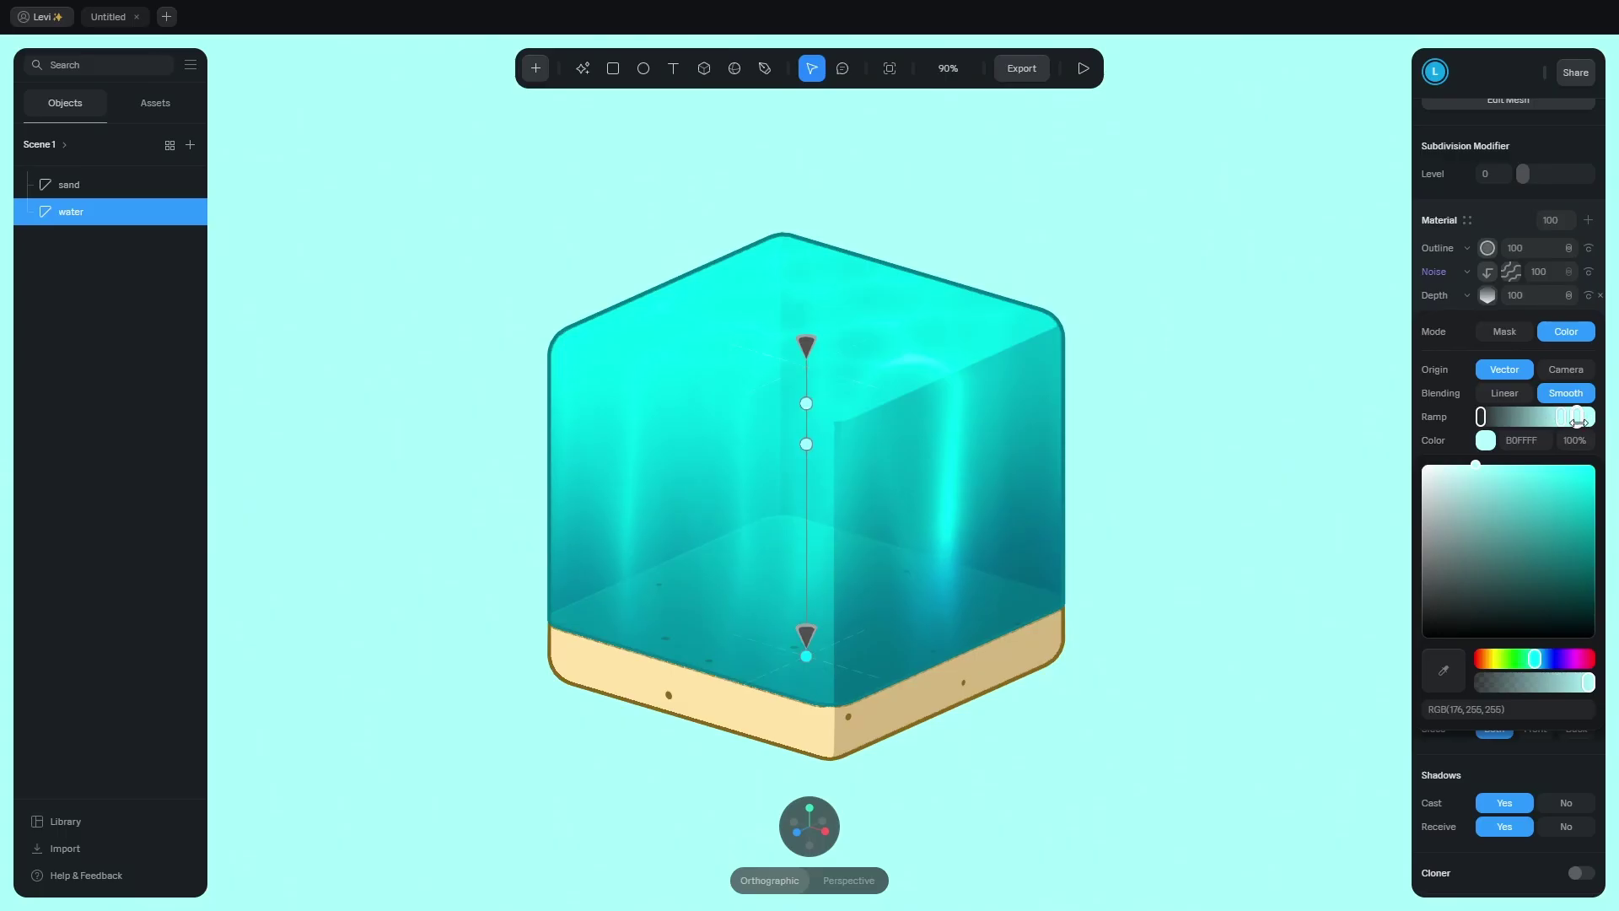
{"action": "left_click_drag", "start_coordinate": [1576, 417], "coordinate": [1471, 444]}
{"action": "left_click_drag", "start_coordinate": [1560, 417], "coordinate": [1602, 418]}
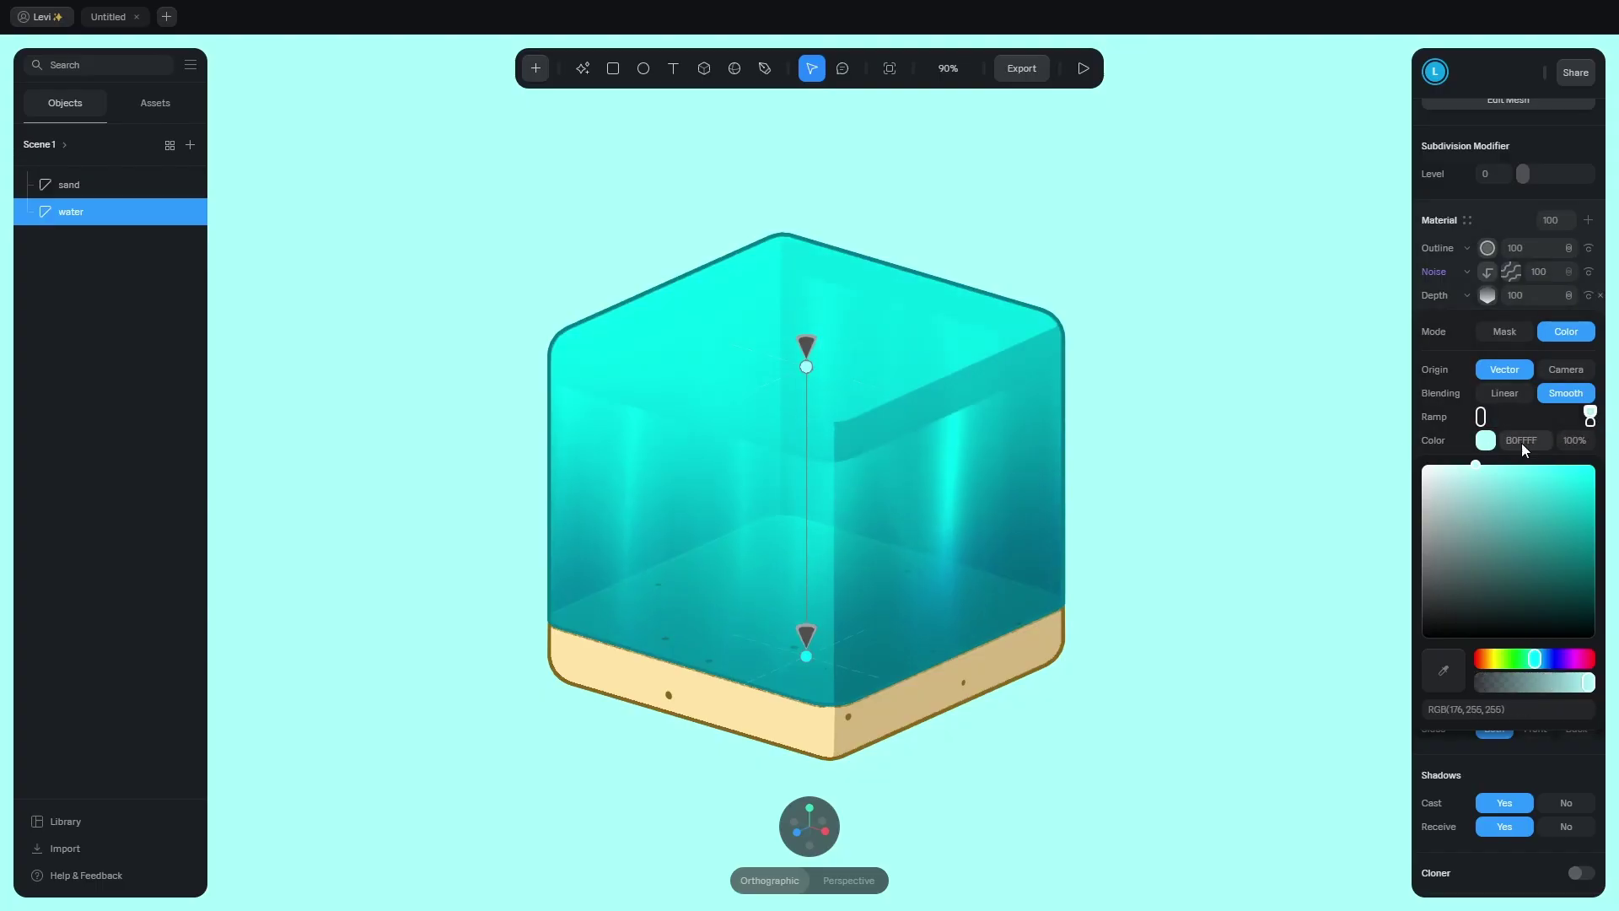
Match the light-ray Depth layer's far value to the Depth mask at 234.20 and check the cube's top rim.
{"action": "left_click", "coordinate": [1485, 440]}
{"action": "left_click_drag", "start_coordinate": [1480, 581], "coordinate": [1503, 582]}
{"action": "left_click", "coordinate": [1486, 297]}
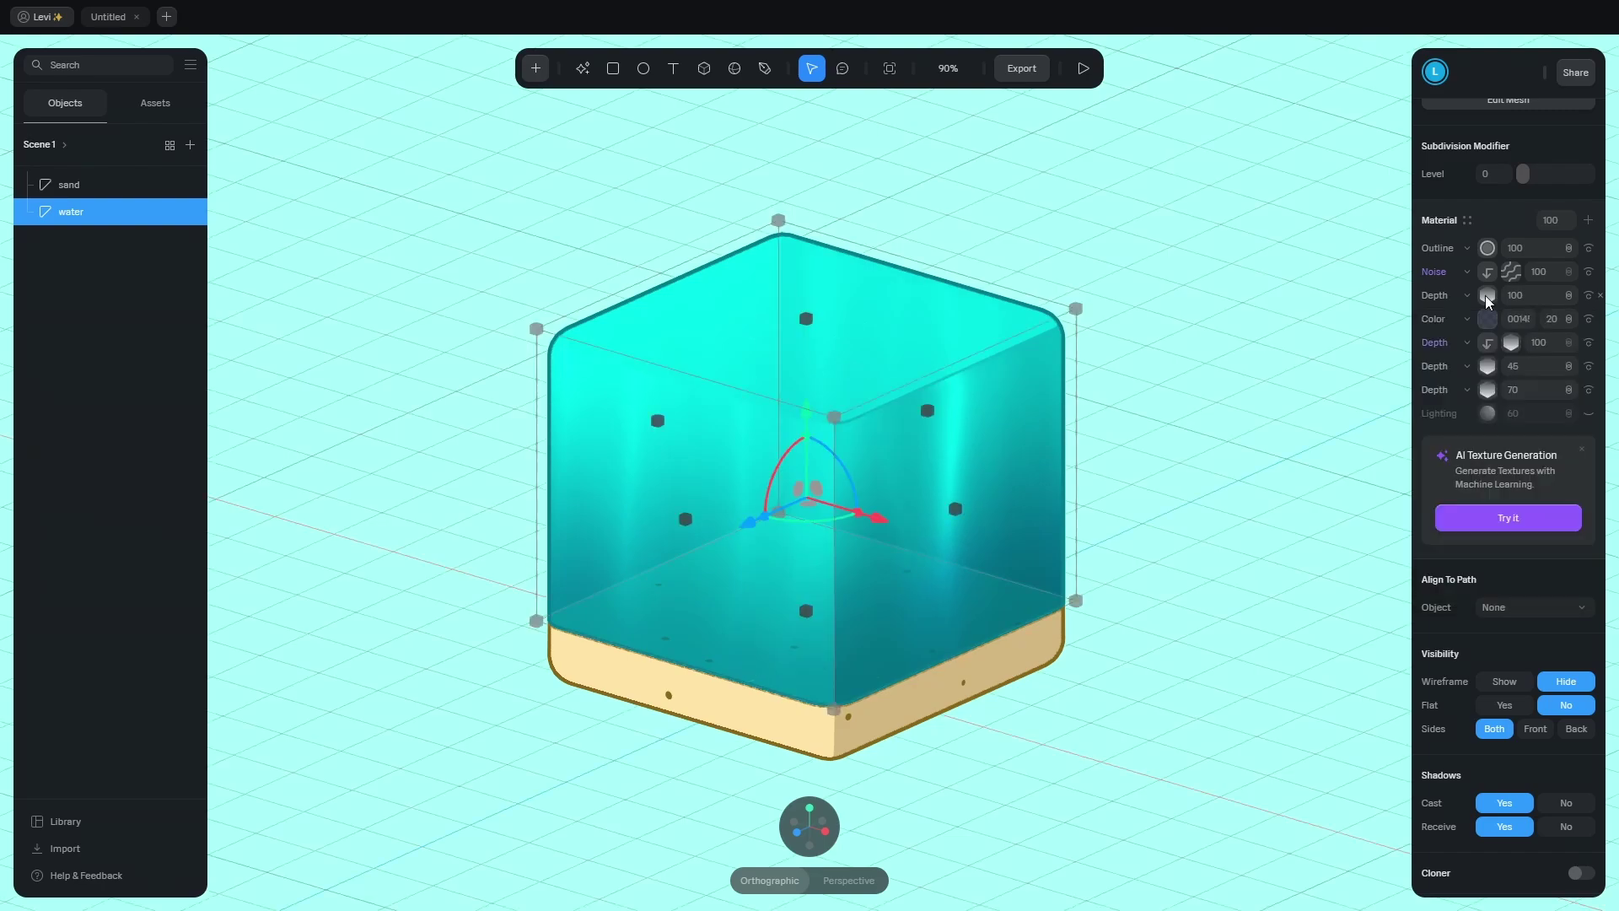
{"action": "left_click", "coordinate": [1510, 347]}
{"action": "left_click", "coordinate": [1525, 631]}
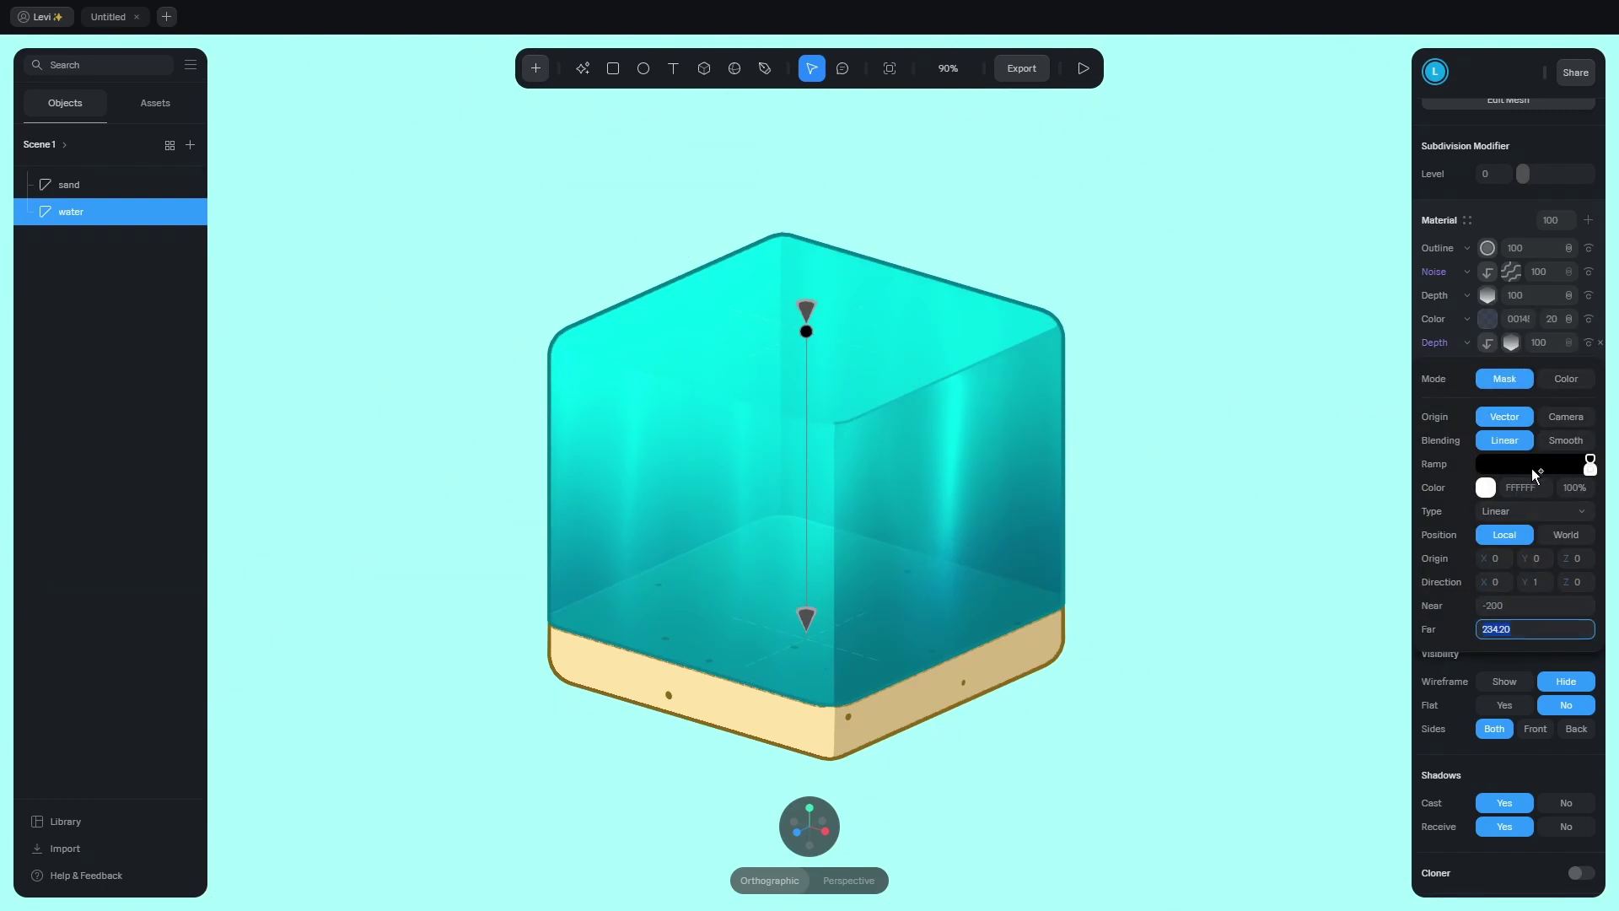
{"action": "left_click", "coordinate": [1488, 296]}
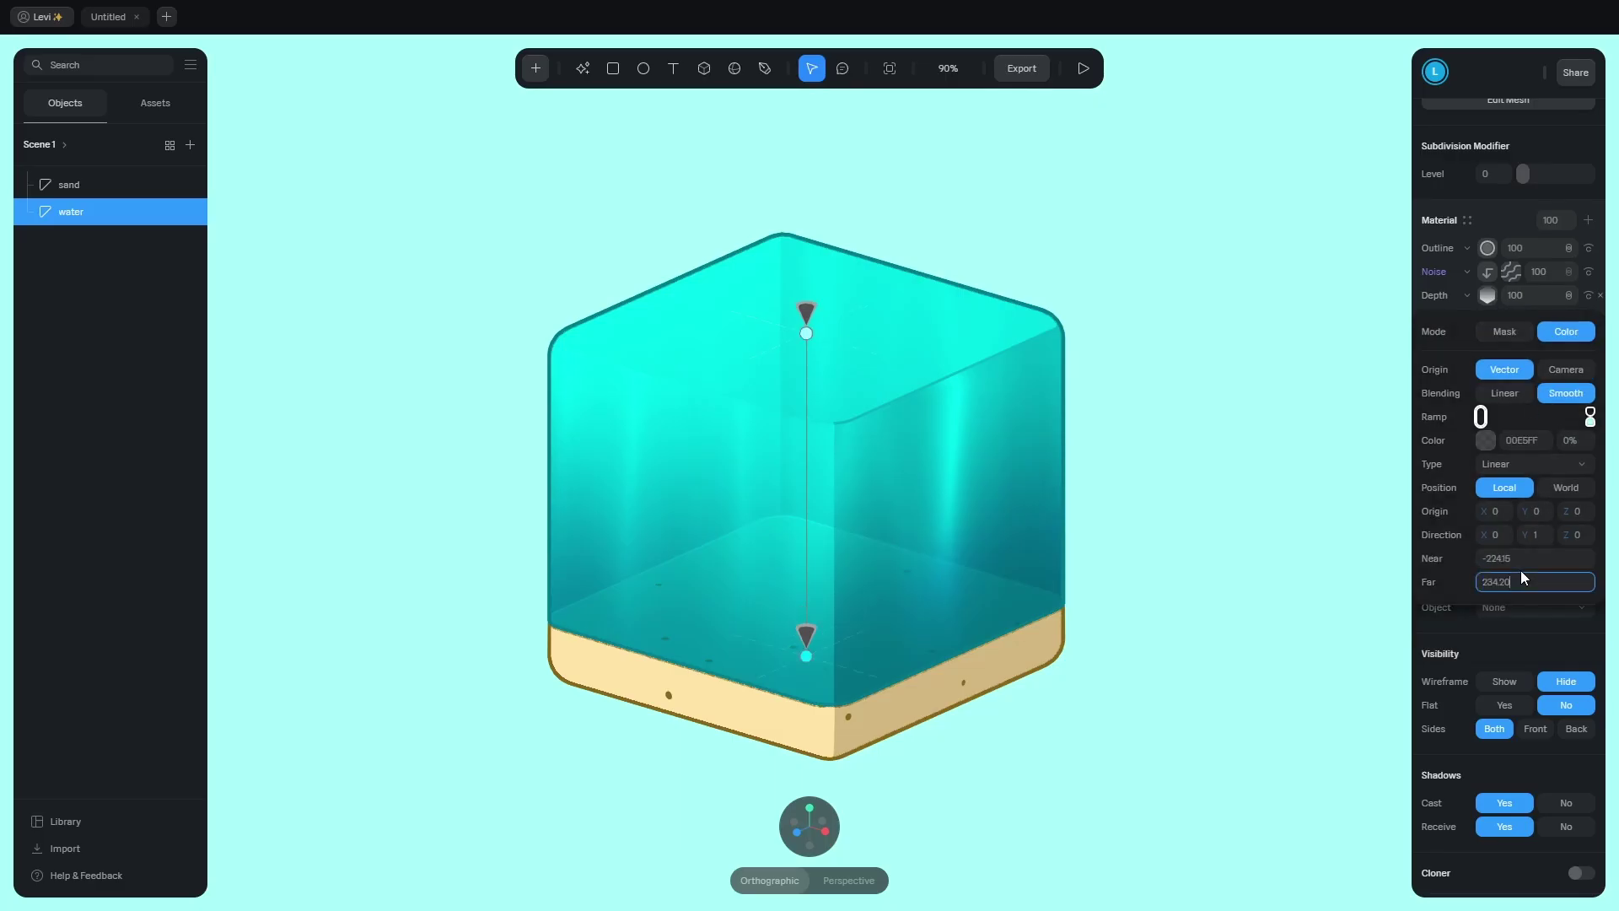
{"action": "key", "text": "Return"}
{"action": "scroll", "coordinate": [846, 386], "scroll_direction": "up", "scroll_amount": 8}
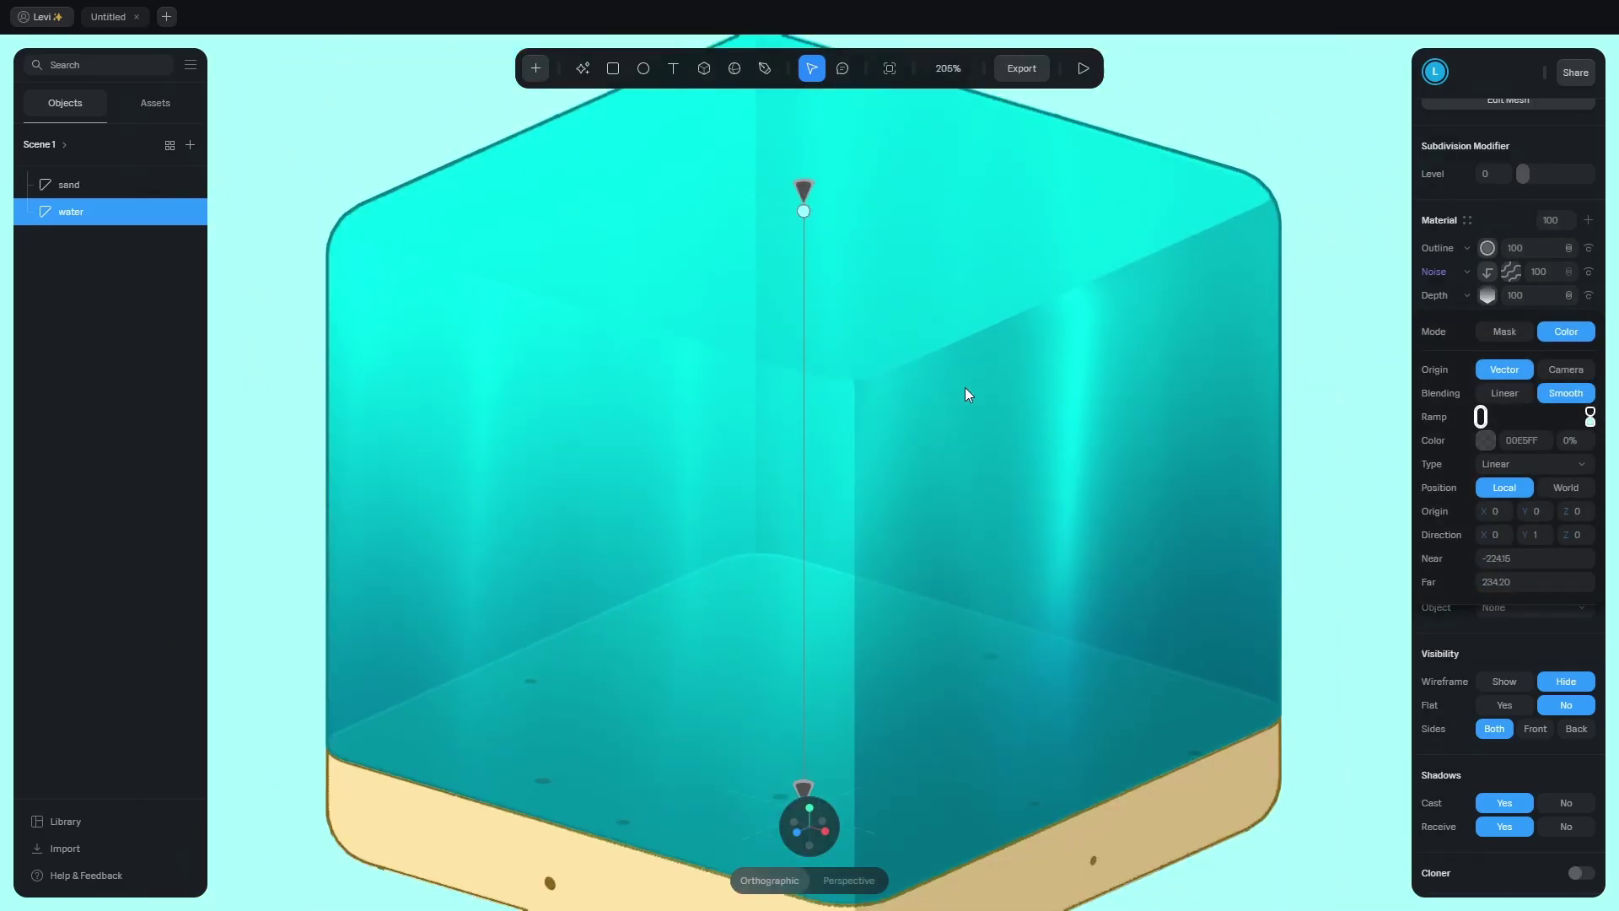
{"action": "scroll", "coordinate": [968, 394], "scroll_direction": "down", "scroll_amount": 5}
{"action": "scroll", "coordinate": [969, 413], "scroll_direction": "down", "scroll_amount": 3}
{"action": "left_click", "coordinate": [969, 429]}
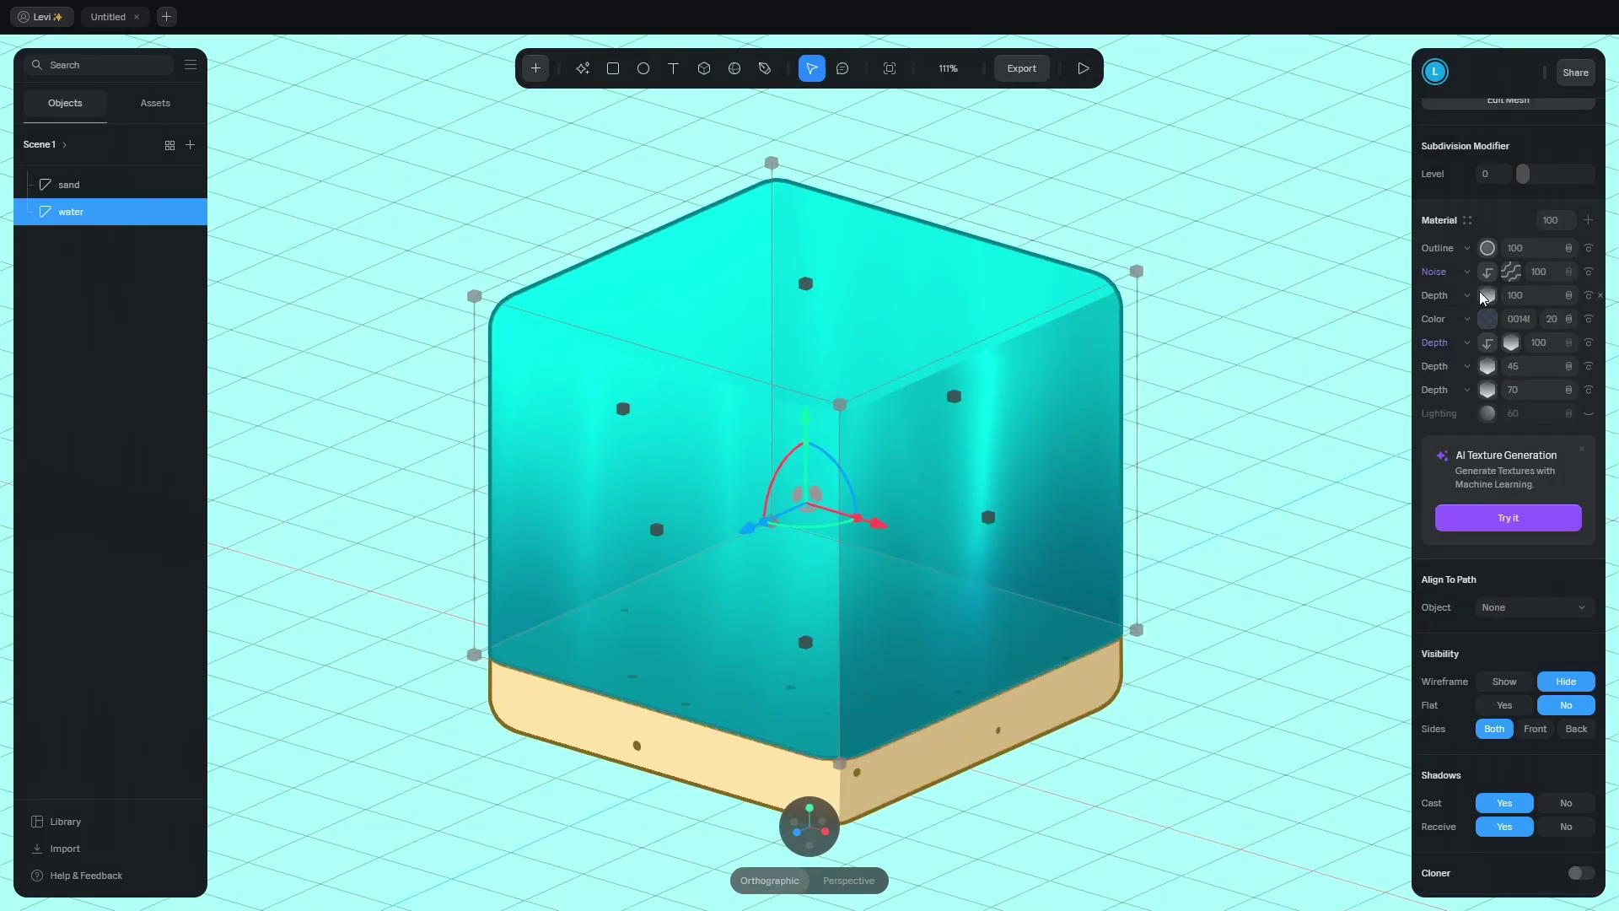
Duplicate the hard-edged Depth mask, move the copy directly beneath the outline and switch it to Color mode.
{"action": "left_click", "coordinate": [1467, 343]}
{"action": "left_click", "coordinate": [1509, 408]}
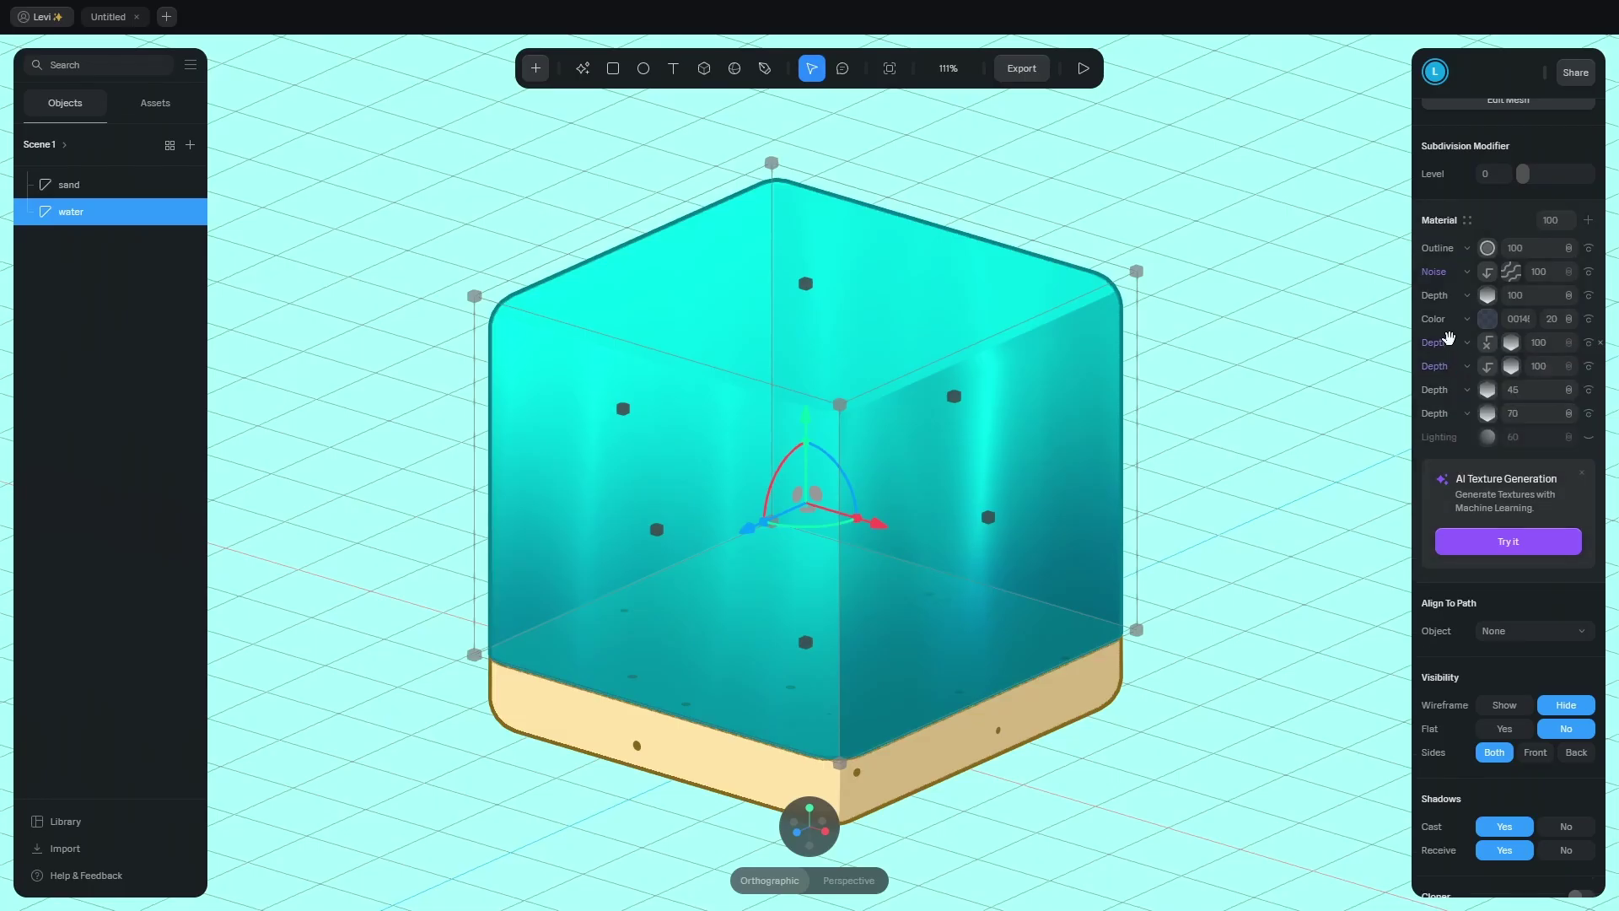
{"action": "scroll", "coordinate": [1450, 333], "scroll_direction": "up", "scroll_amount": 1}
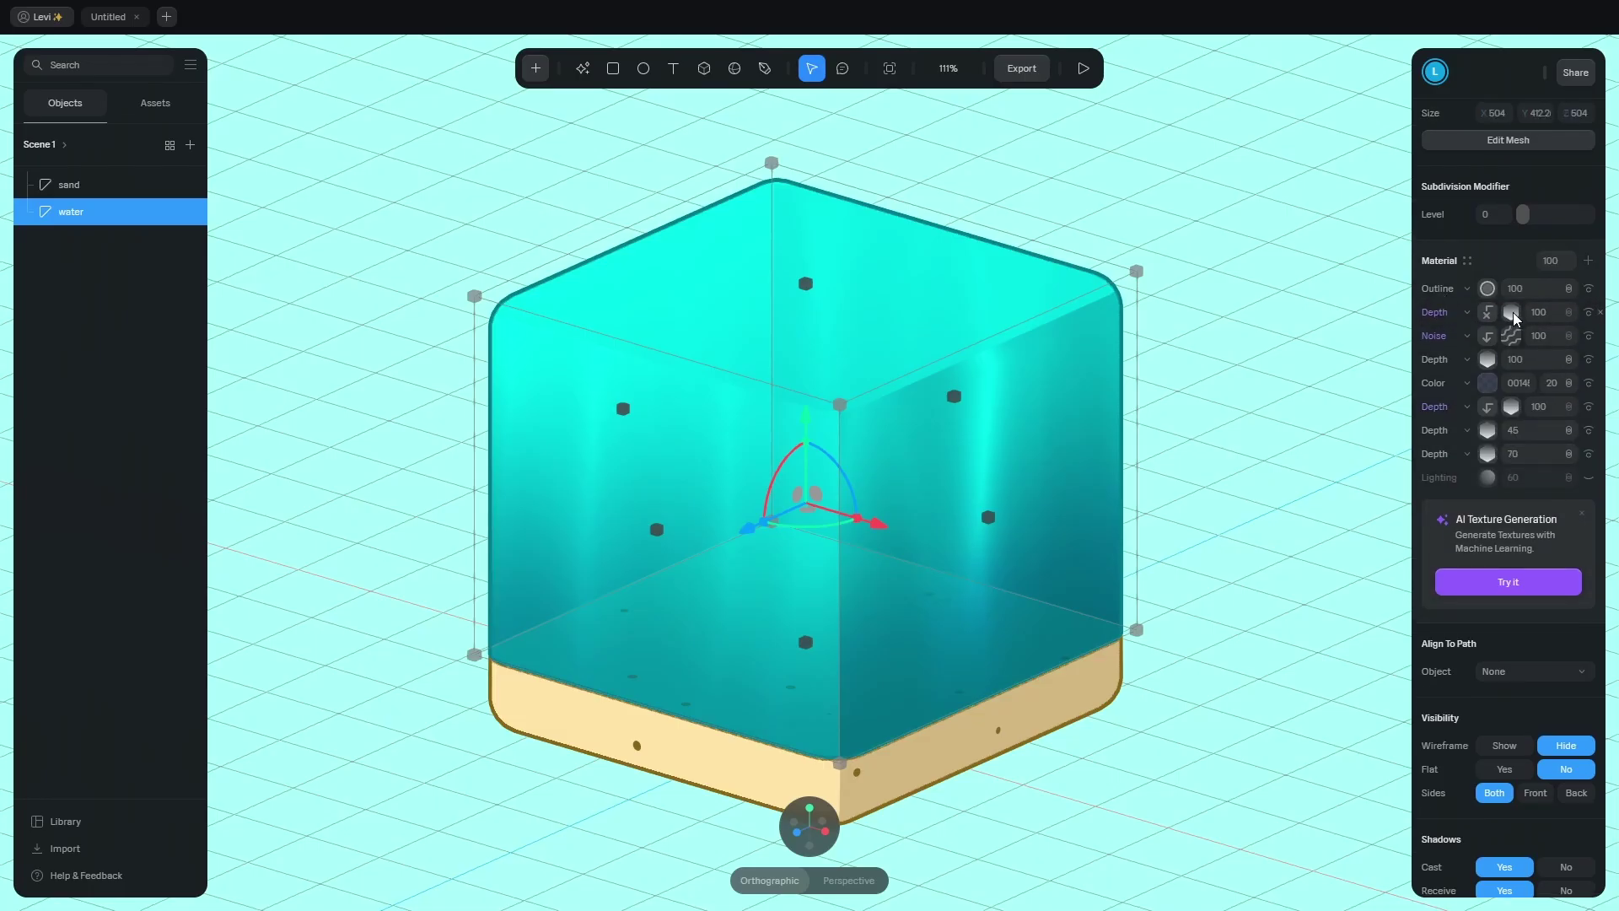
{"action": "left_click", "coordinate": [1511, 315]}
{"action": "left_click", "coordinate": [1566, 348]}
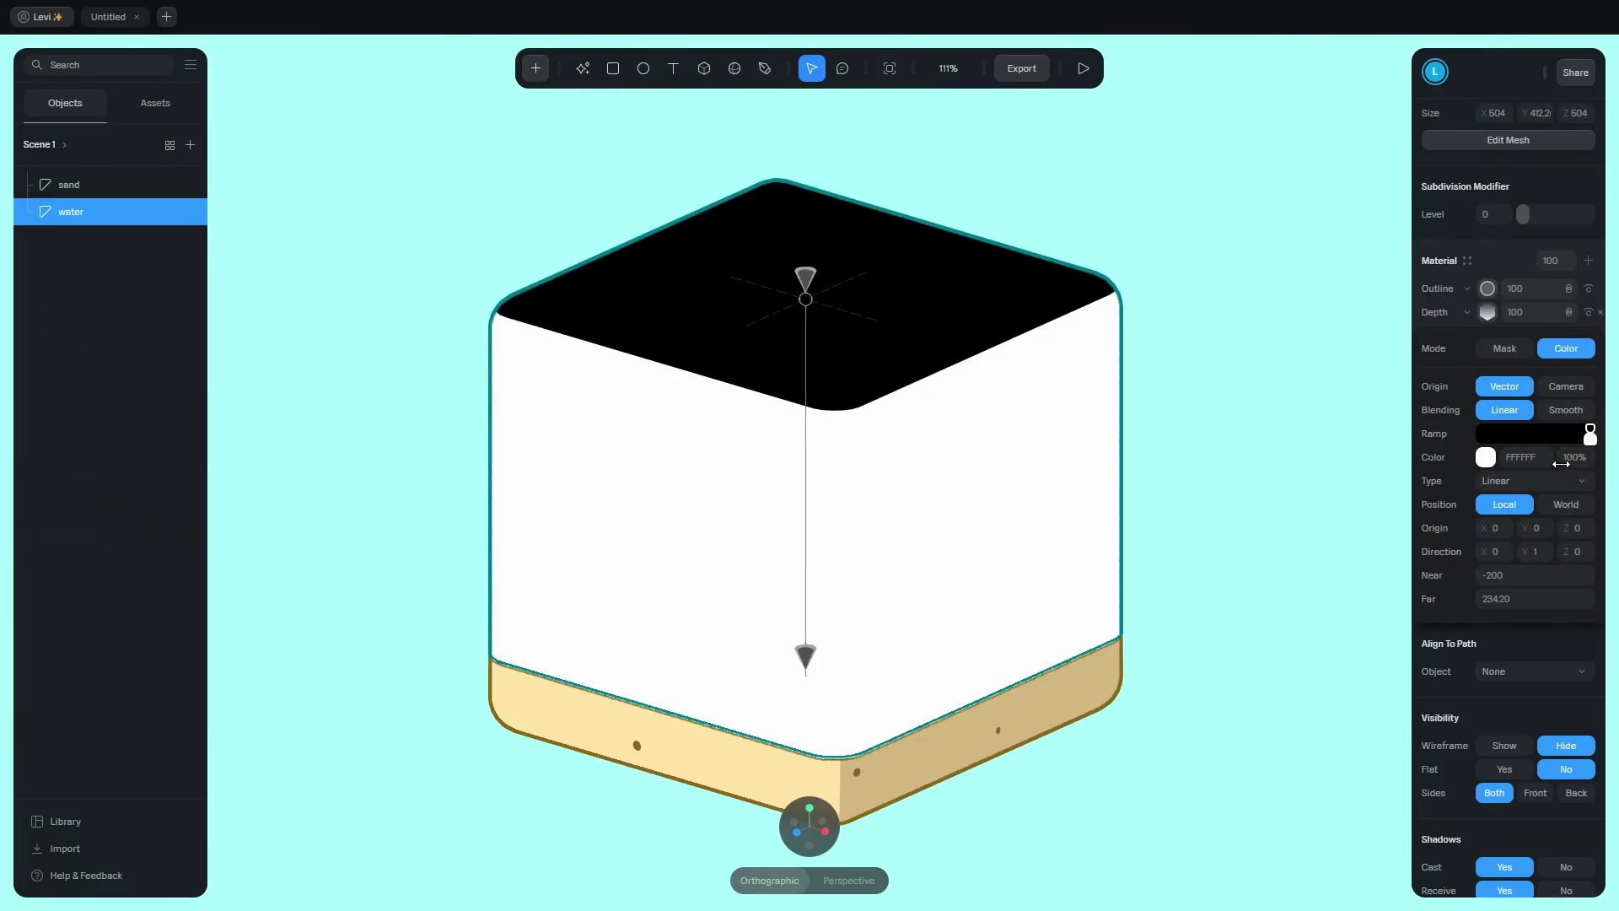
Make the copied Depth layer's black ramp stop transparent, colour its white stop BEFFFF and set the layer's opacity to 70.
{"action": "left_click_drag", "start_coordinate": [1561, 463], "coordinate": [1468, 463]}
{"action": "left_click", "coordinate": [1590, 428]}
{"action": "left_click", "coordinate": [1521, 458]}
{"action": "type", "text": "BEFFFF"}
{"action": "key", "text": "Return"}
{"action": "left_click", "coordinate": [1489, 312]}
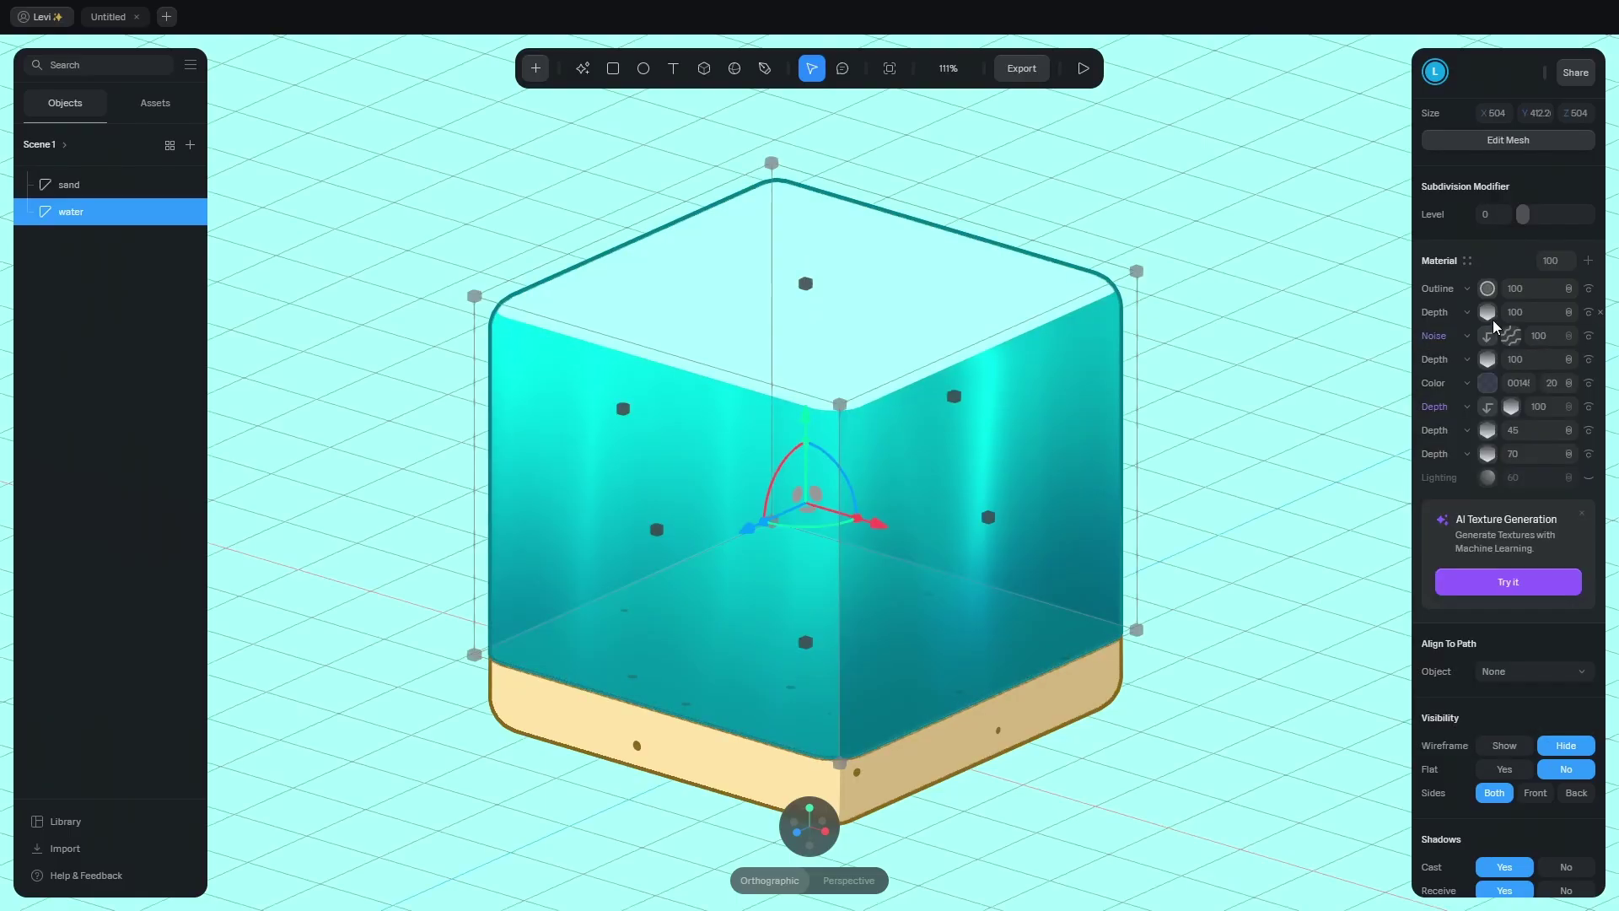
{"action": "type", "text": "70"}
{"action": "key", "text": "Return"}
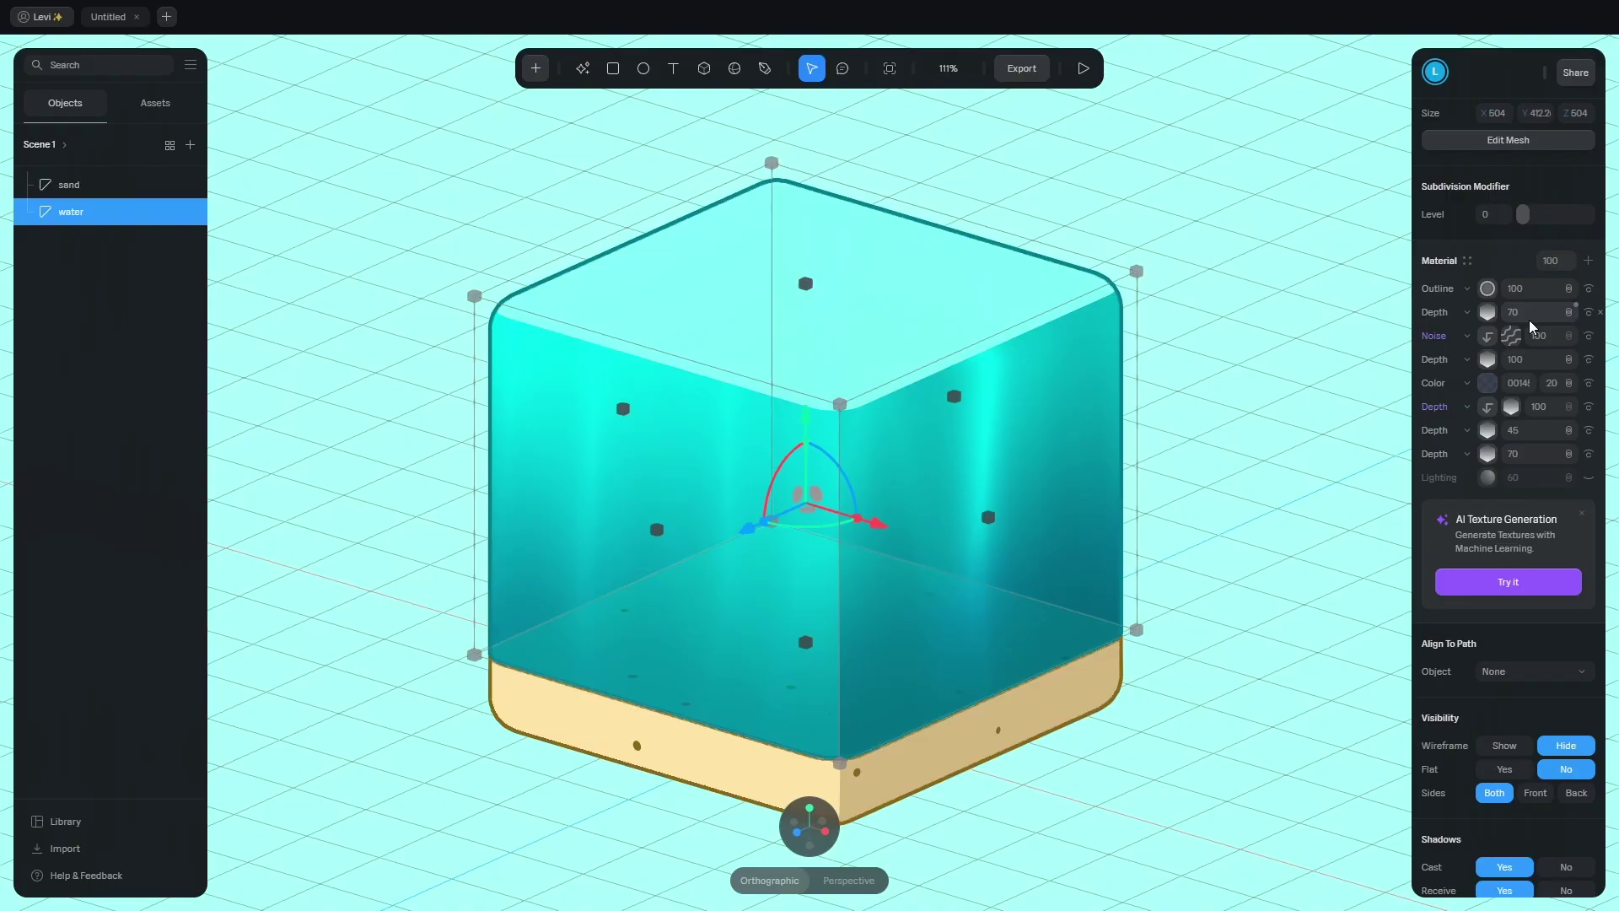
Duplicate the Noise mask, move the copy directly beneath the outline and switch it to Color mode.
{"action": "right_click", "coordinate": [1529, 336]}
{"action": "left_click", "coordinate": [1515, 407]}
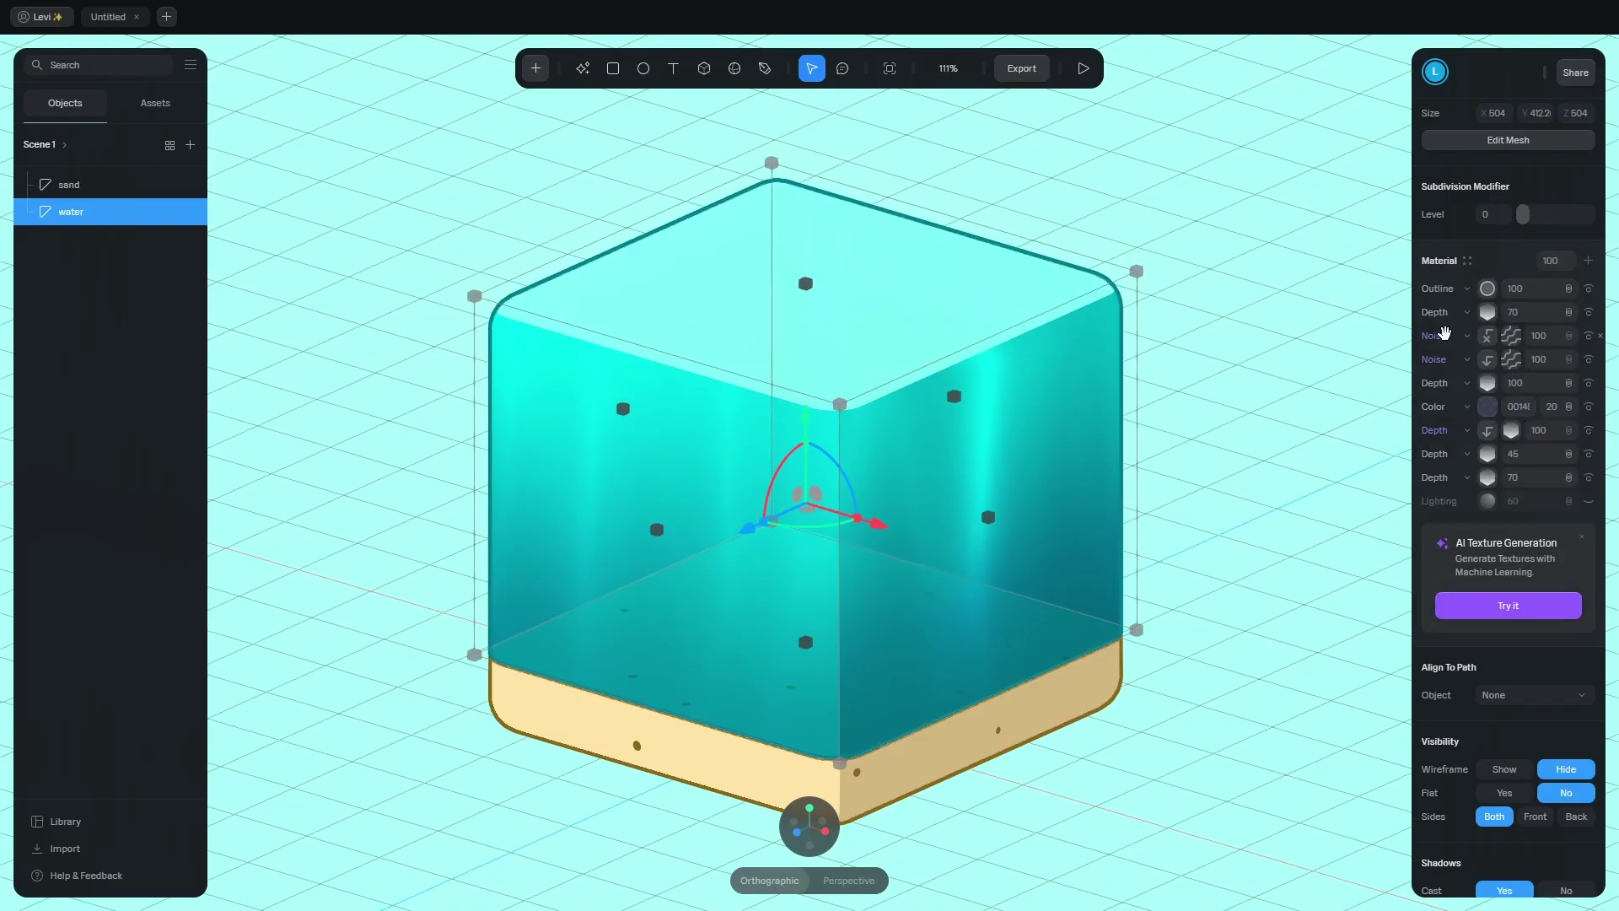
{"action": "left_click_drag", "start_coordinate": [1445, 333], "coordinate": [1445, 311]}
{"action": "left_click", "coordinate": [1511, 314]}
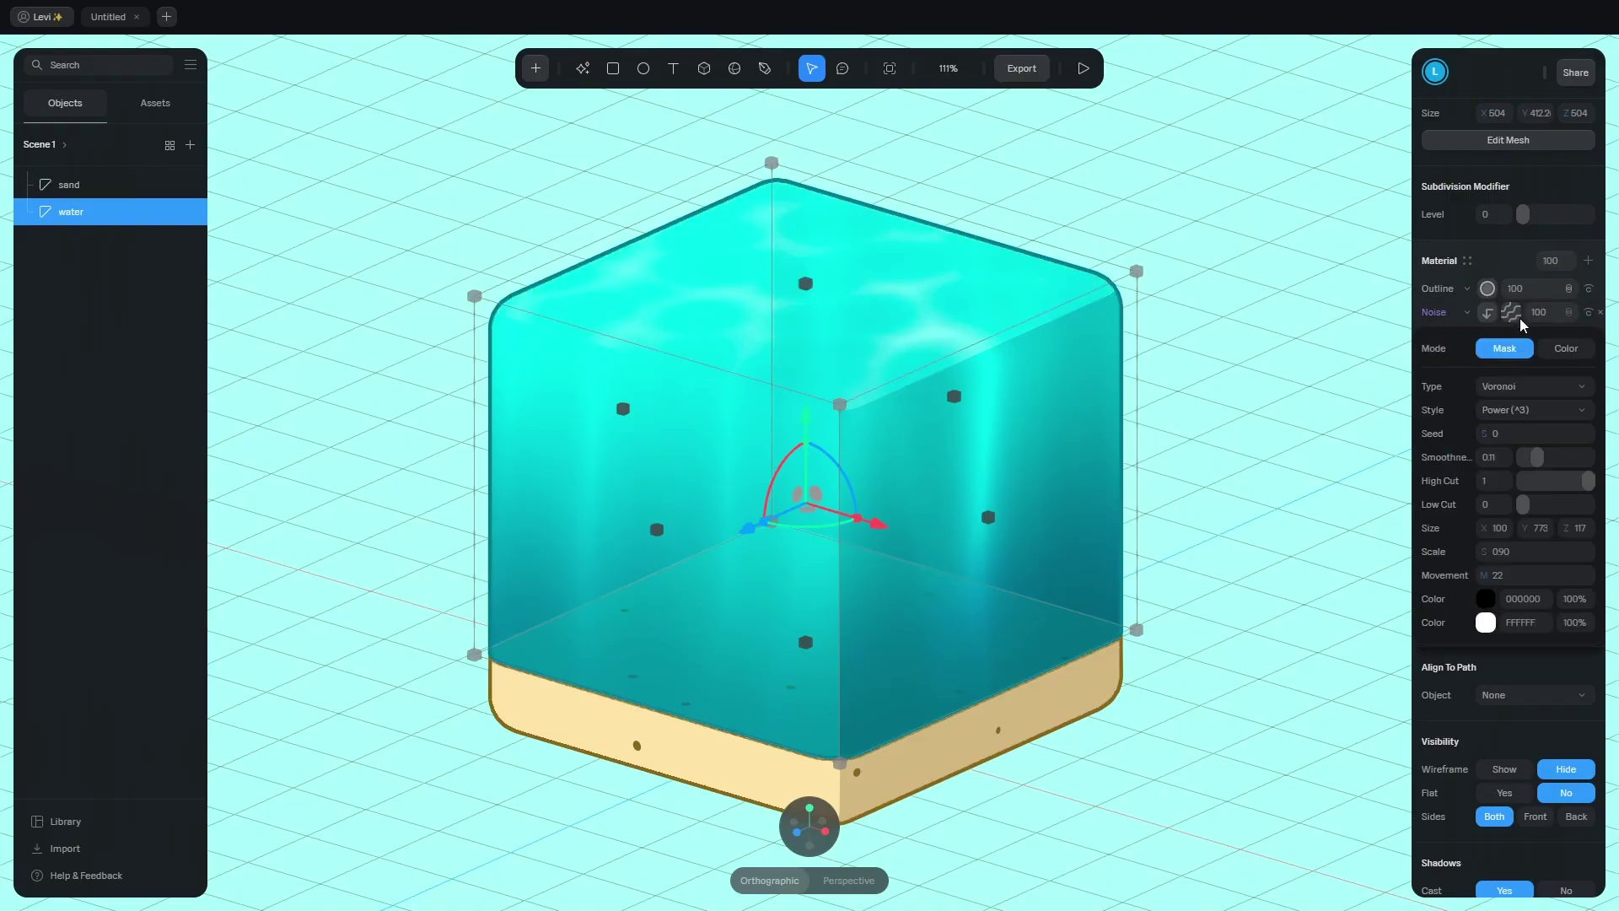
{"action": "left_click", "coordinate": [1567, 349]}
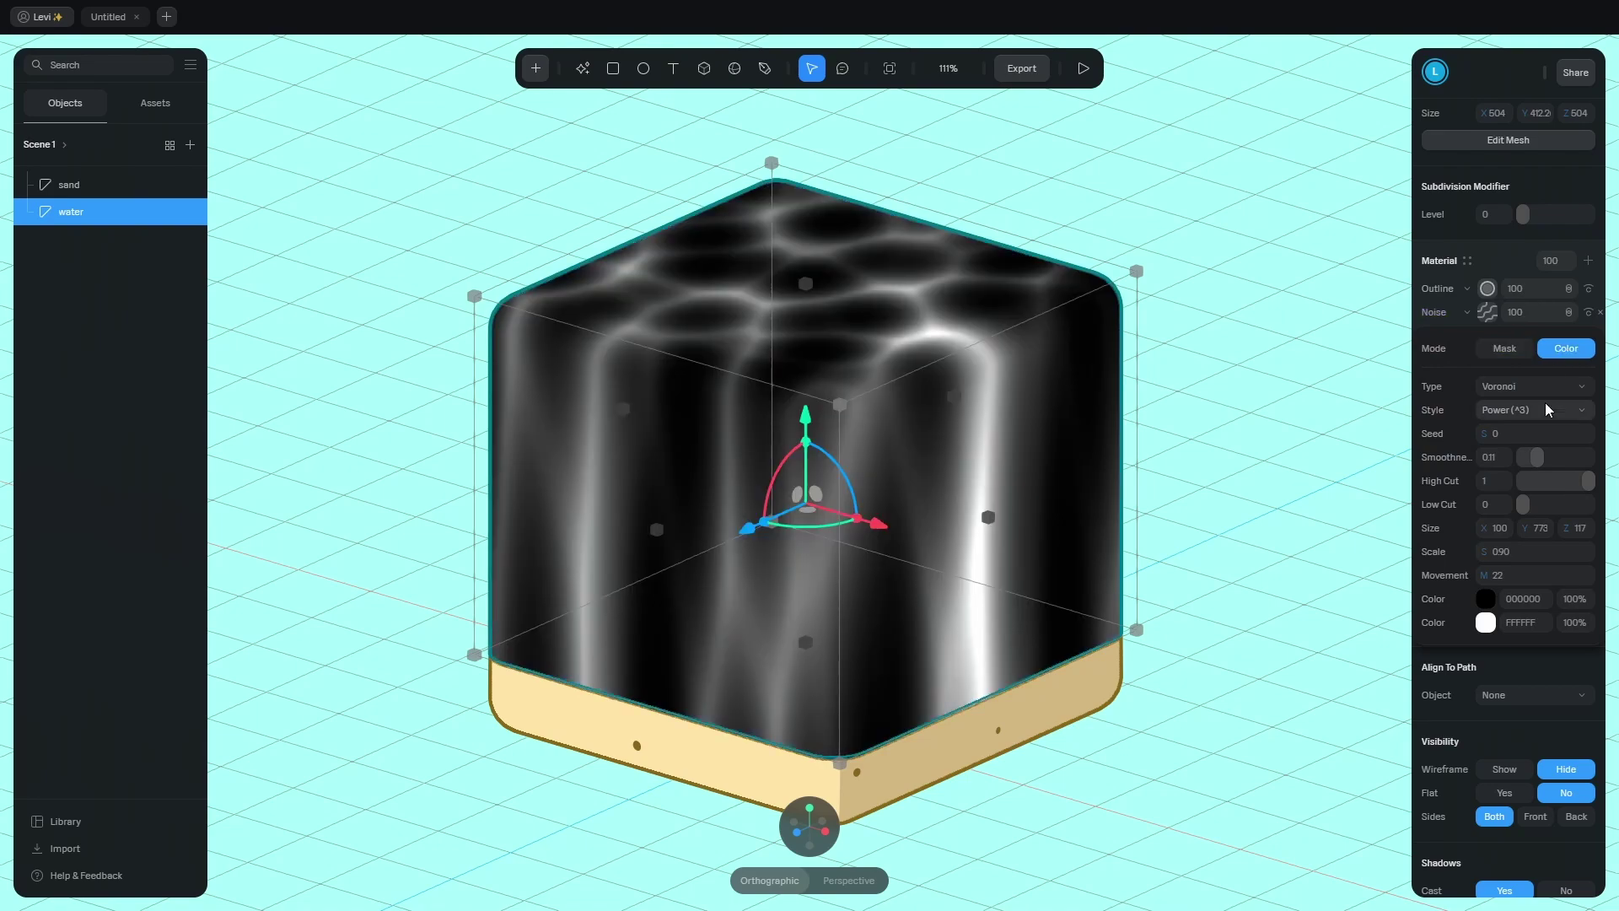
Give the Noise copy the Lines style with High Cut 0, Low Cut 1 and Smoothness 0.06.
{"action": "left_click", "coordinate": [1544, 408]}
{"action": "left_click", "coordinate": [1522, 436]}
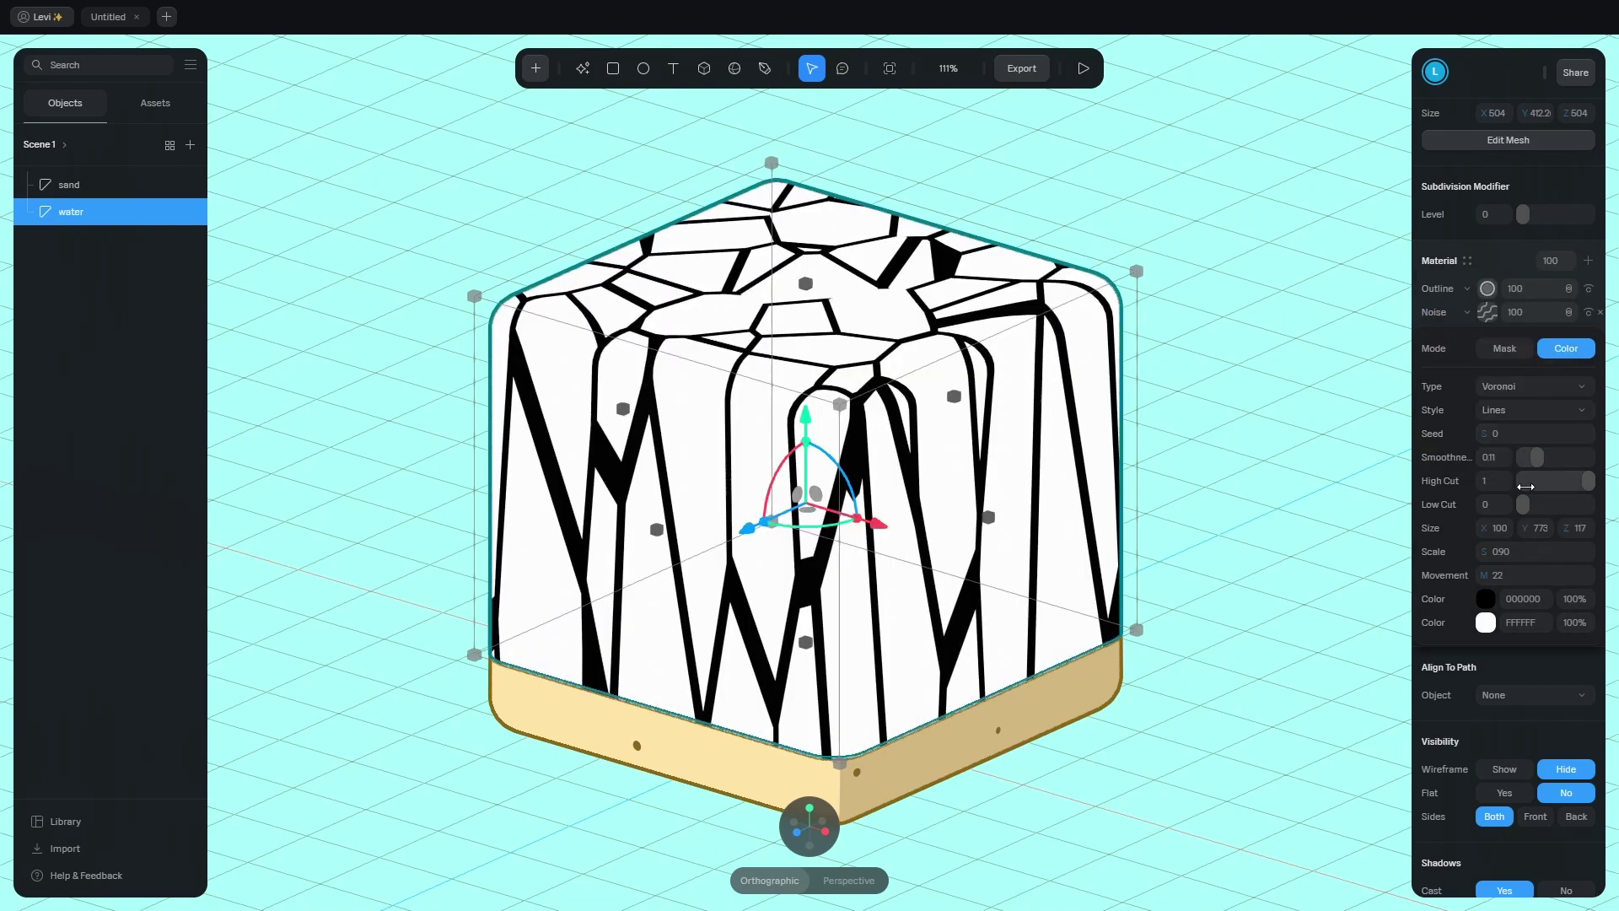
{"action": "mouse_move", "coordinate": [1522, 504]}
{"action": "left_mouse_down"}
{"action": "mouse_move", "coordinate": [1599, 506]}
{"action": "mouse_move", "coordinate": [1569, 482]}
{"action": "mouse_move", "coordinate": [1515, 480]}
{"action": "left_mouse_up"}
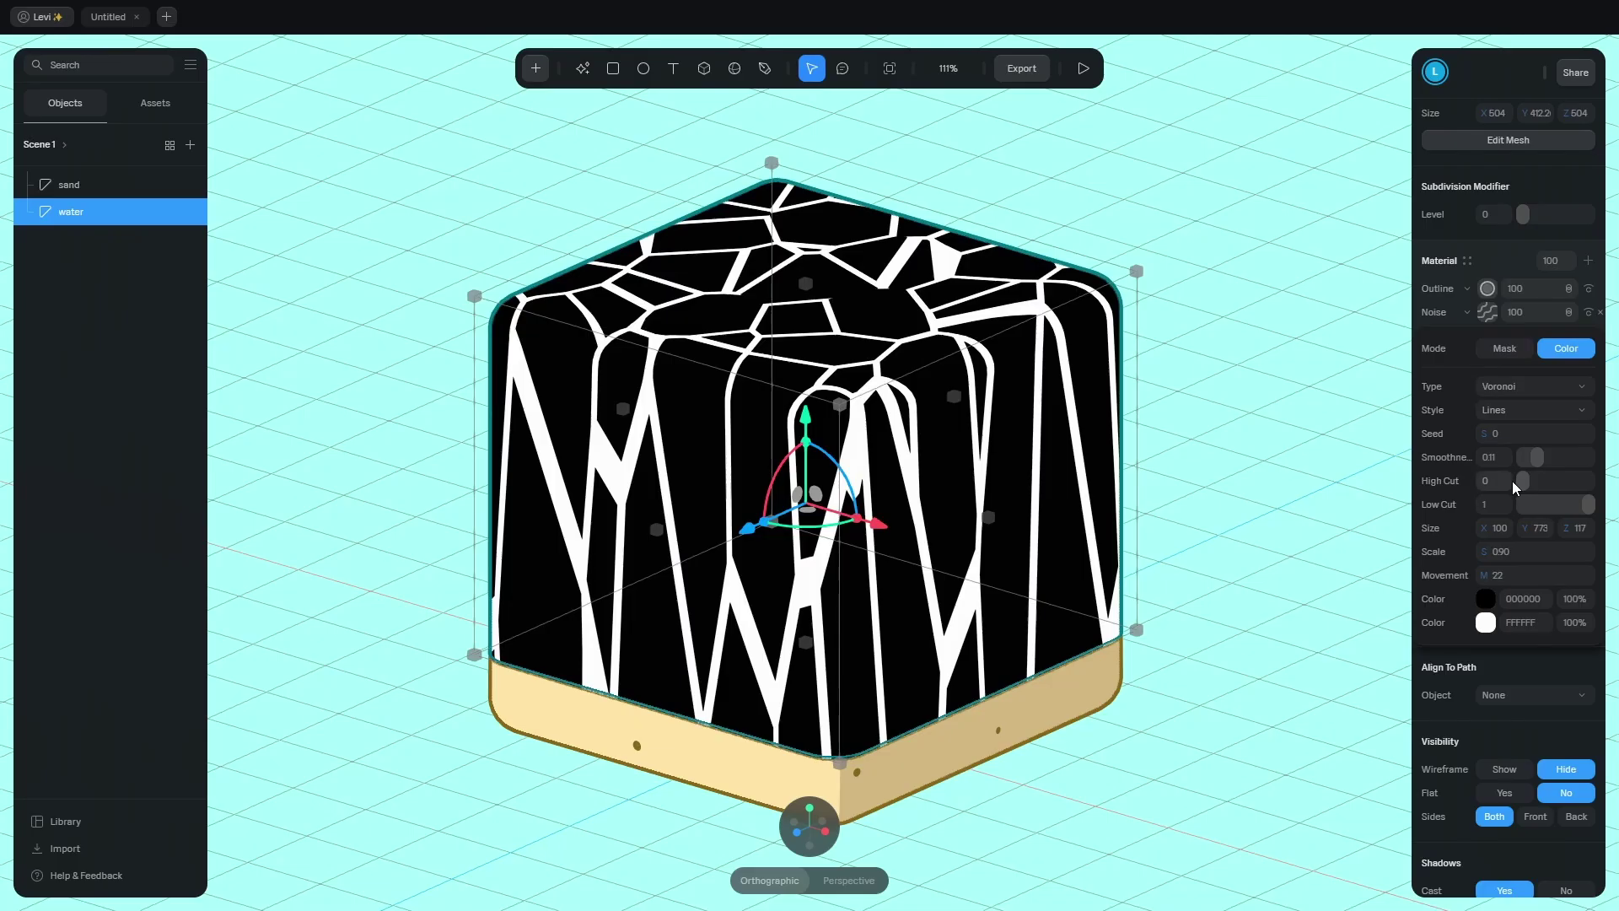
{"action": "left_click_drag", "start_coordinate": [1534, 456], "coordinate": [1529, 457]}
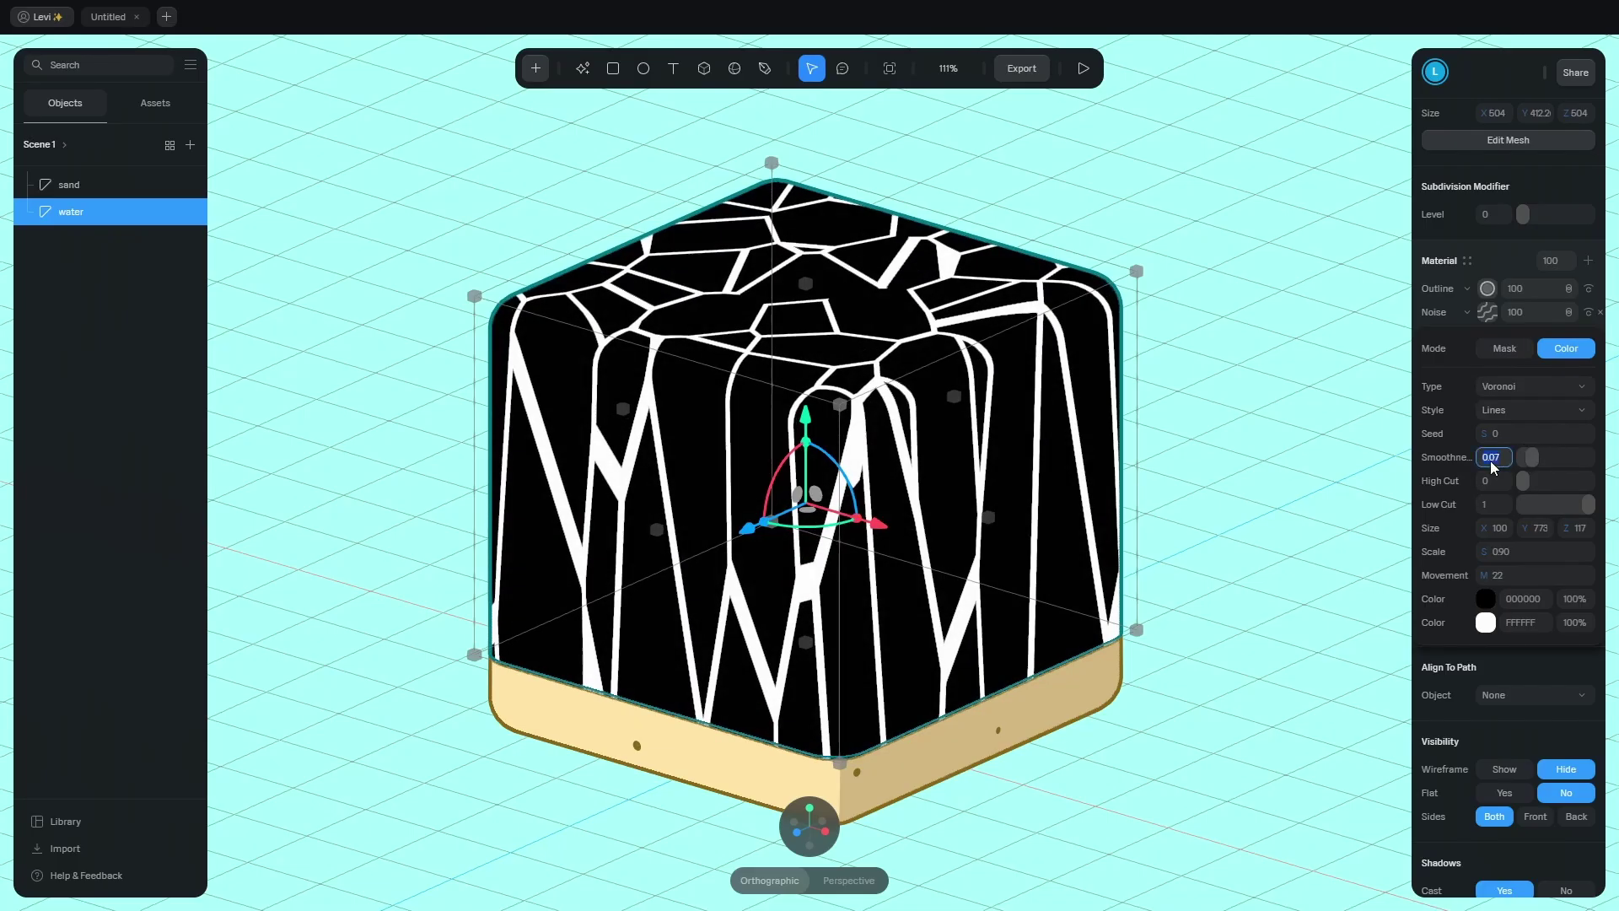
{"action": "left_click", "coordinate": [1490, 462]}
{"action": "type", "text": ",05"}
{"action": "key", "text": "Return"}
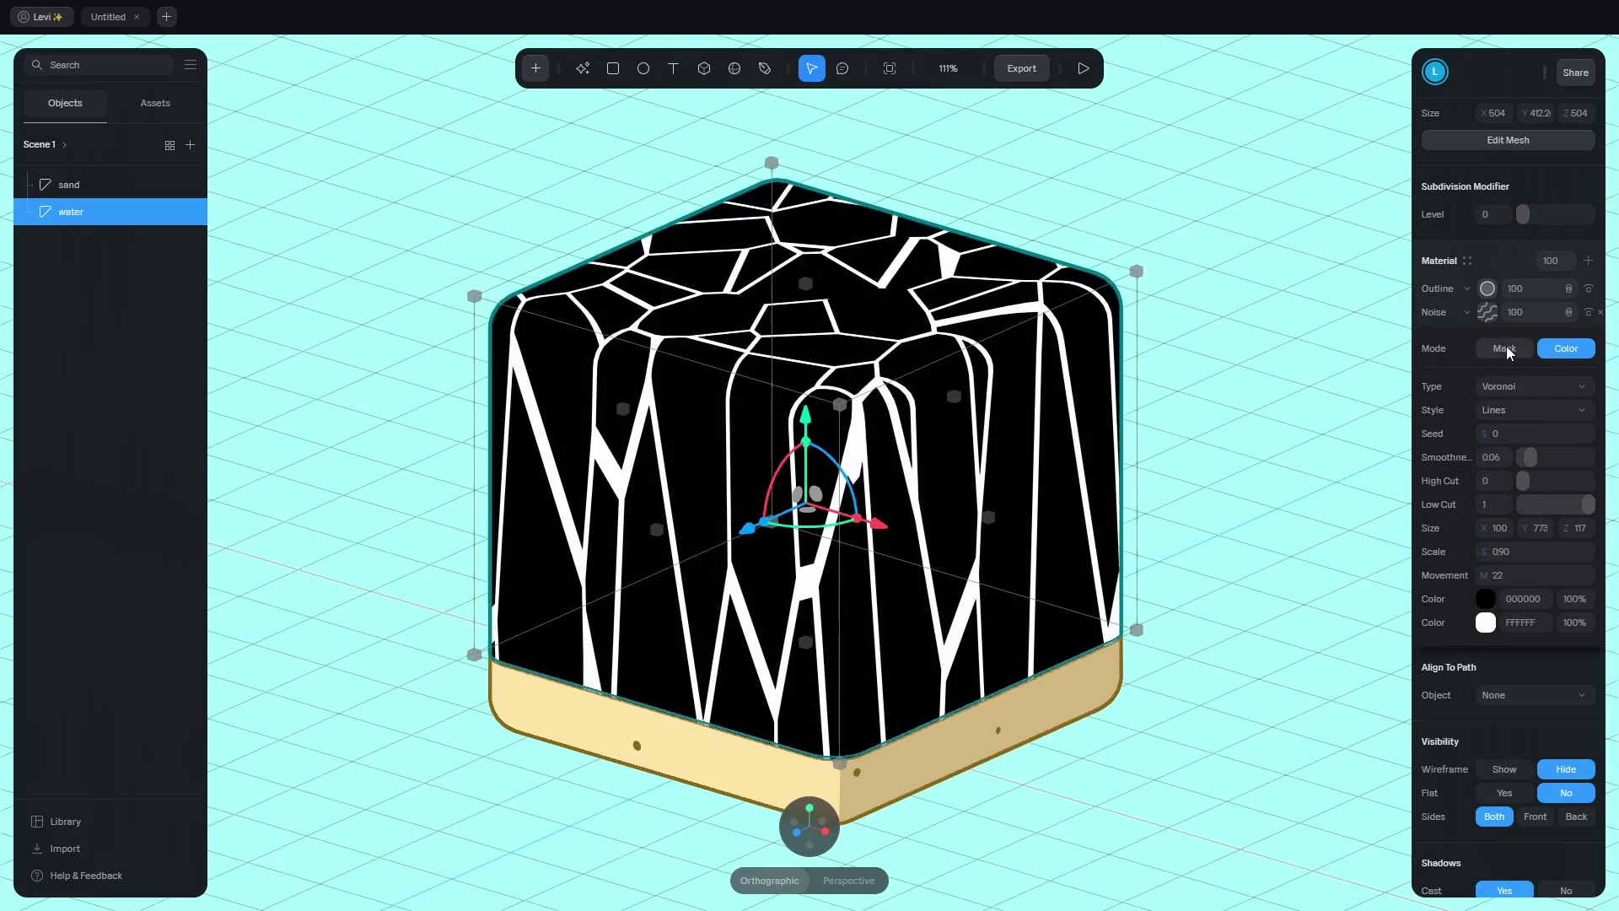
{"action": "left_click", "coordinate": [1489, 309]}
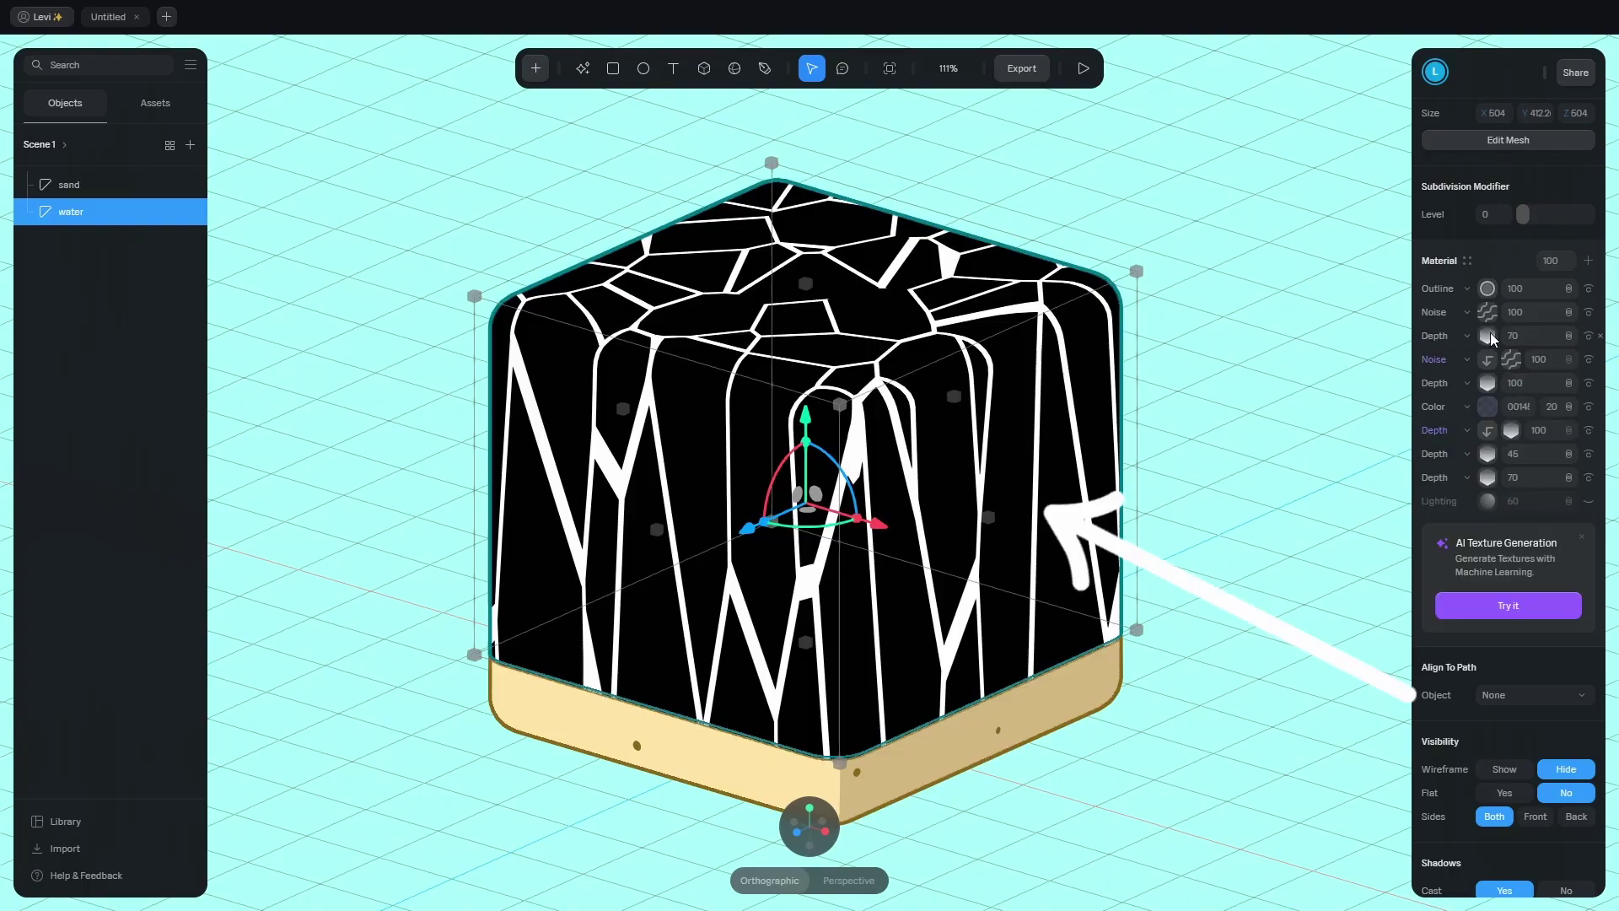
Duplicate the Depth layer beneath the line noise with the upper copy at 100 opacity, and switch the noise to Mask mode.
{"action": "right_click", "coordinate": [1490, 337]}
{"action": "left_click", "coordinate": [1515, 390]}
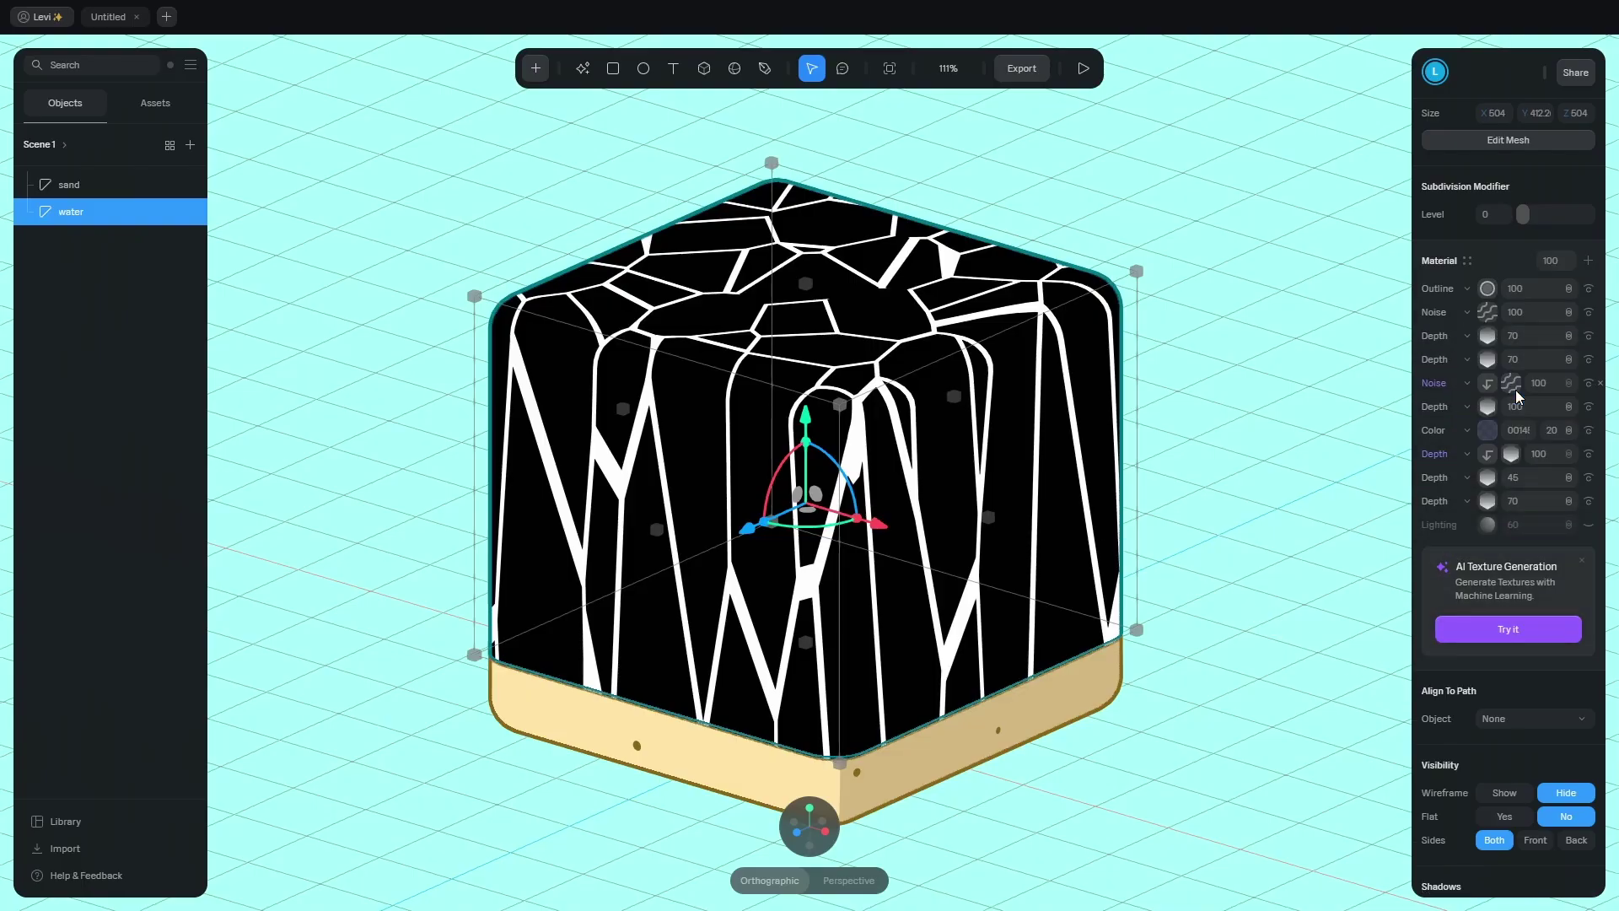
{"action": "left_click", "coordinate": [1490, 313]}
{"action": "left_click", "coordinate": [1508, 346]}
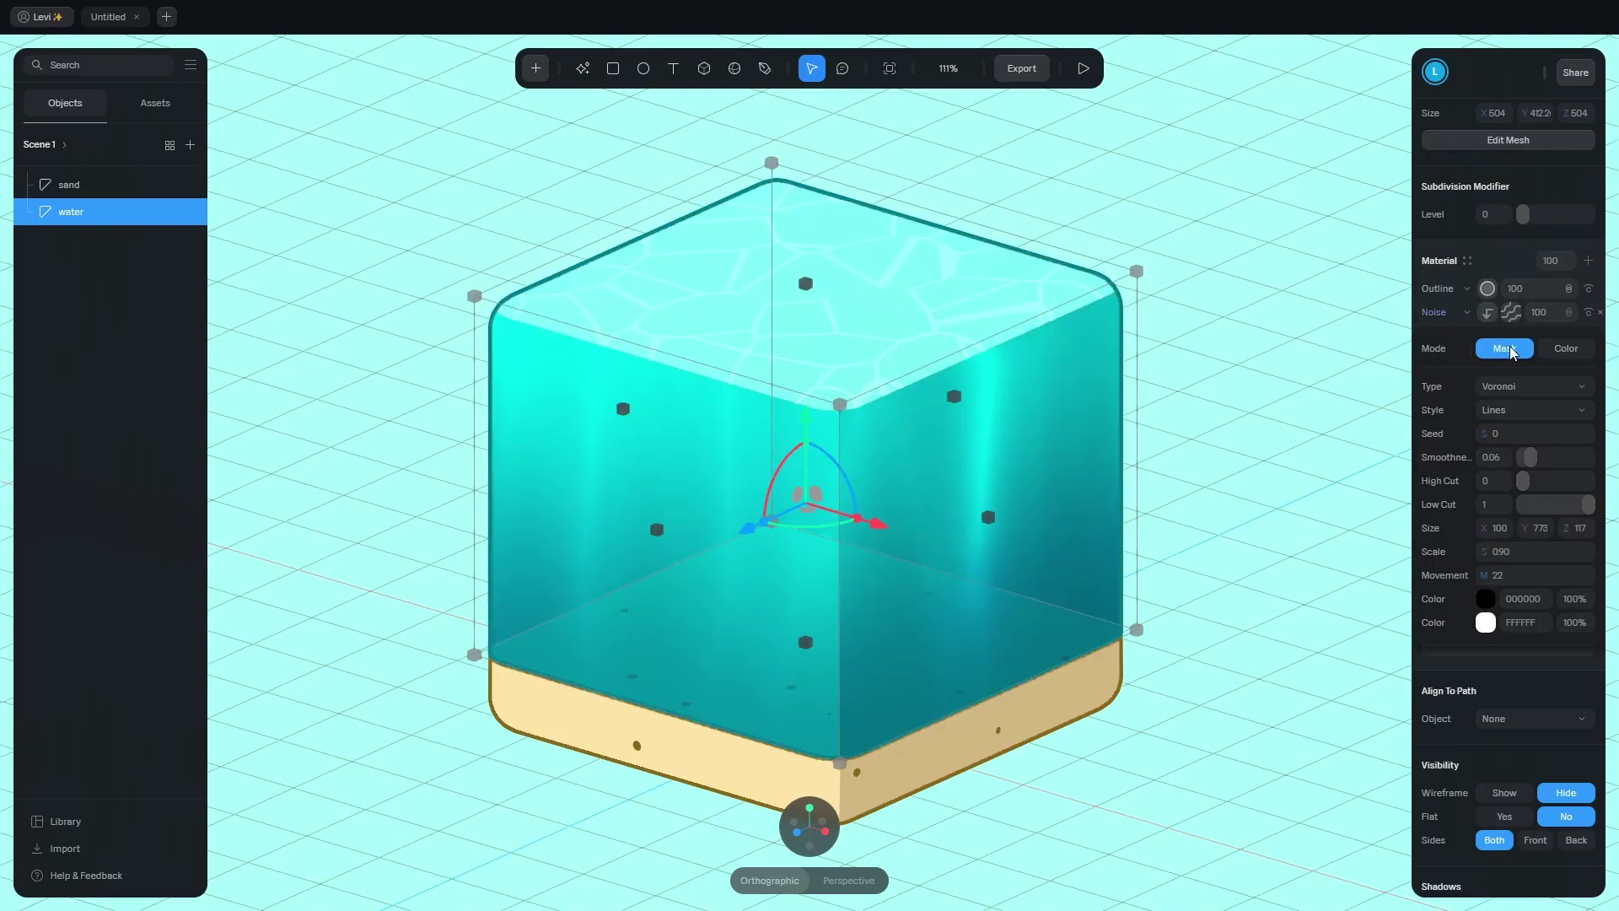
{"action": "left_click", "coordinate": [1513, 315]}
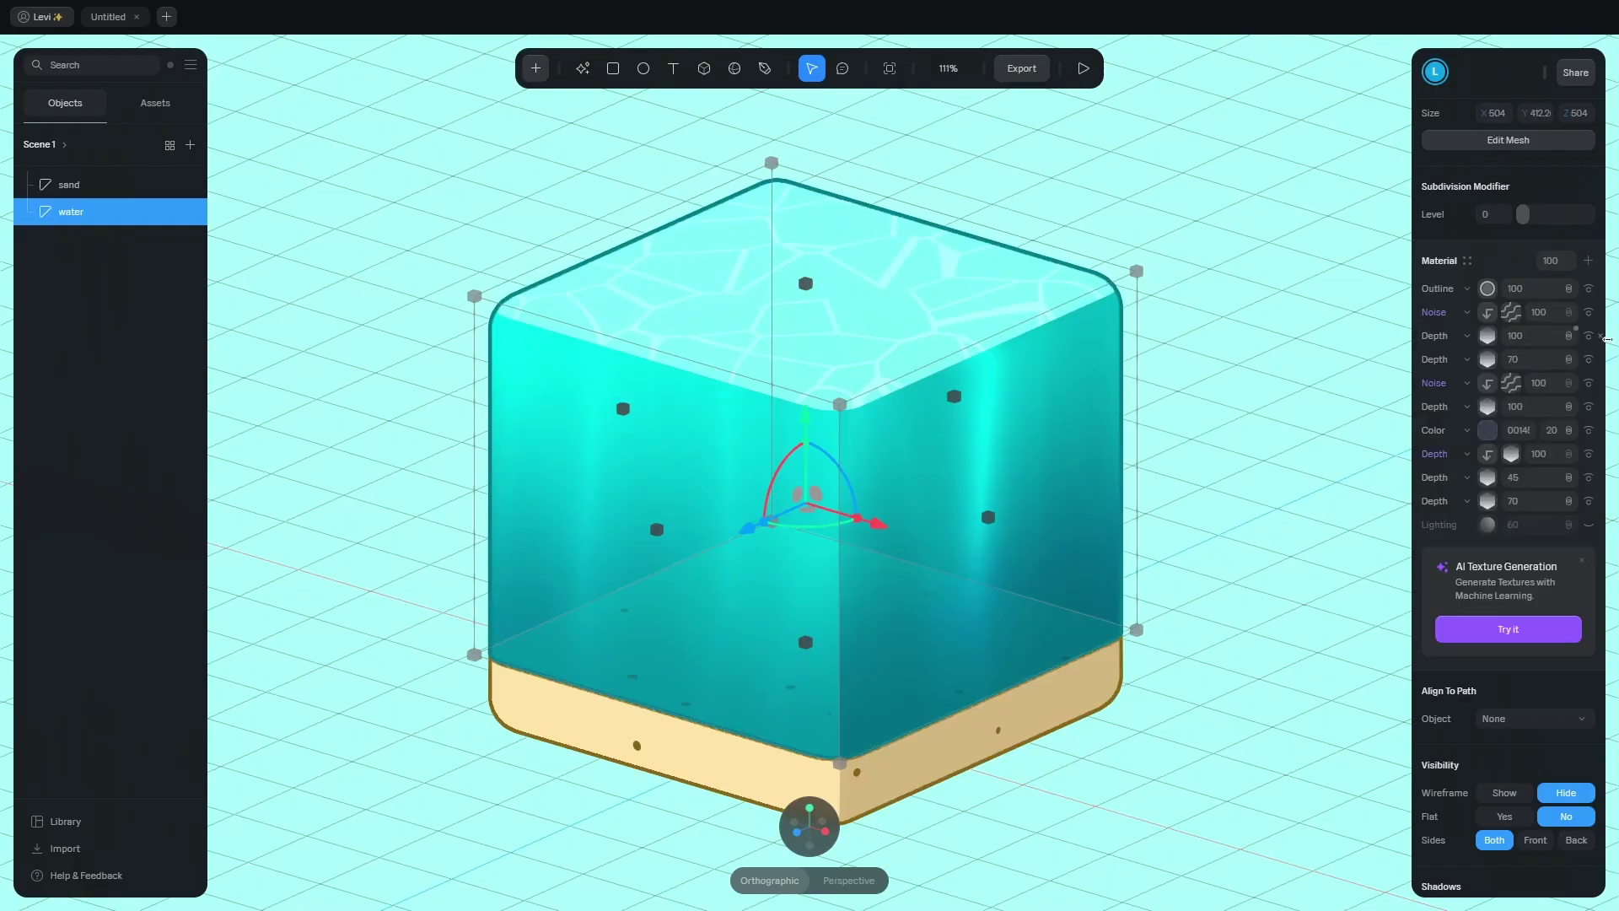
Recolour the BEFFFF ramp stop of the Depth layer under the line noise to DBFFFF.
{"action": "left_click", "coordinate": [1486, 336]}
{"action": "left_click", "coordinate": [1582, 457]}
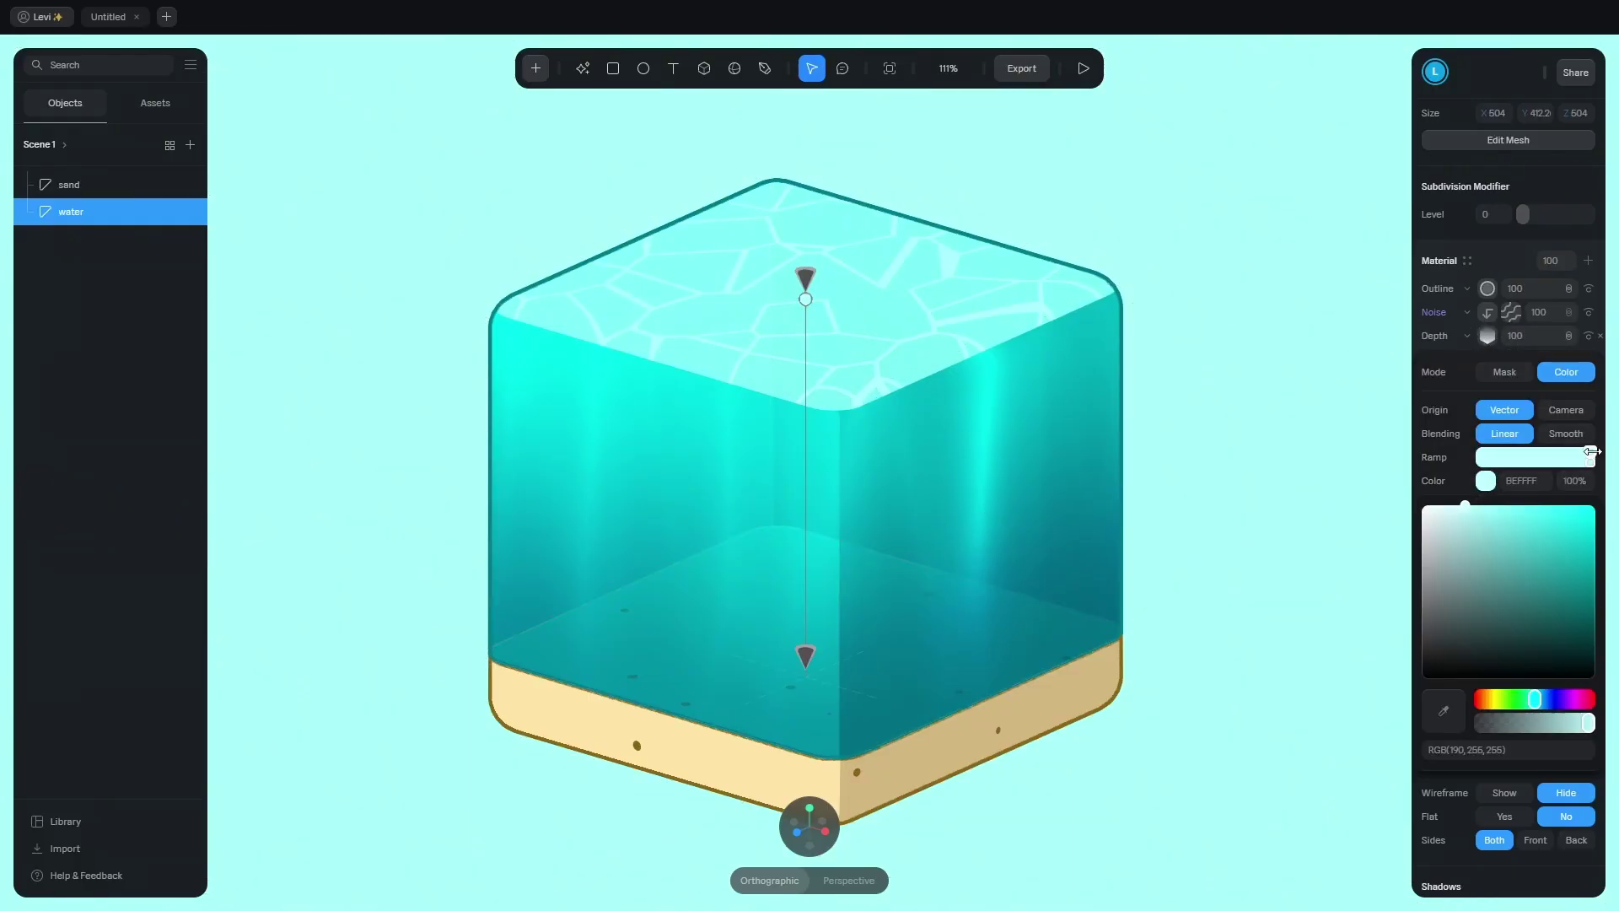
{"action": "left_click", "coordinate": [1519, 482]}
{"action": "type", "text": "DBFFFF"}
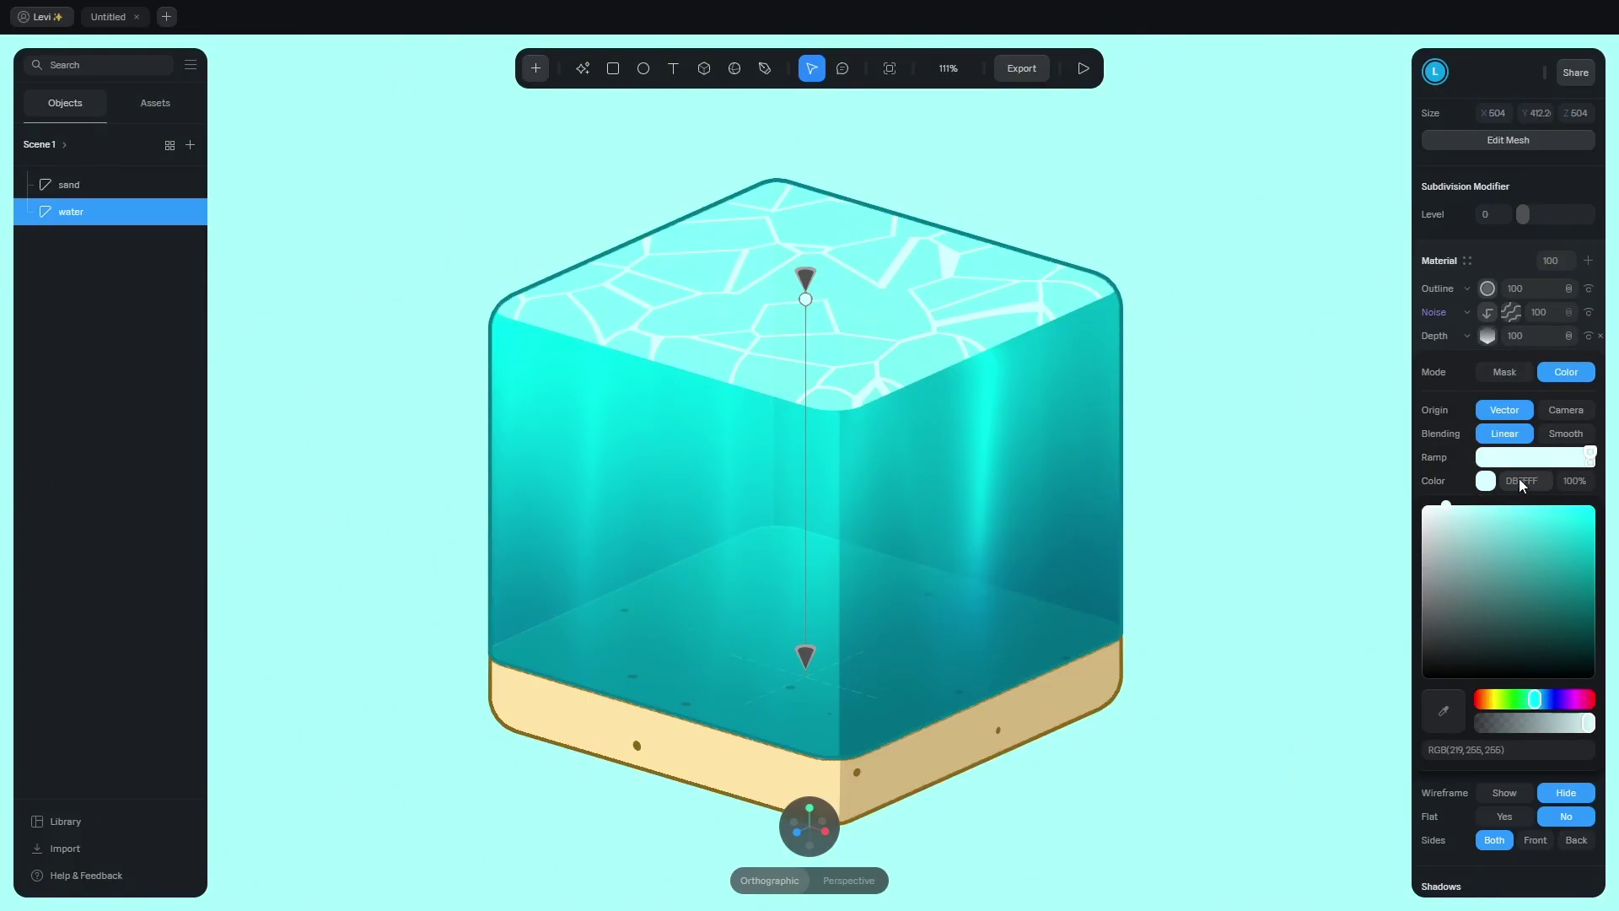
{"action": "left_click", "coordinate": [1488, 337]}
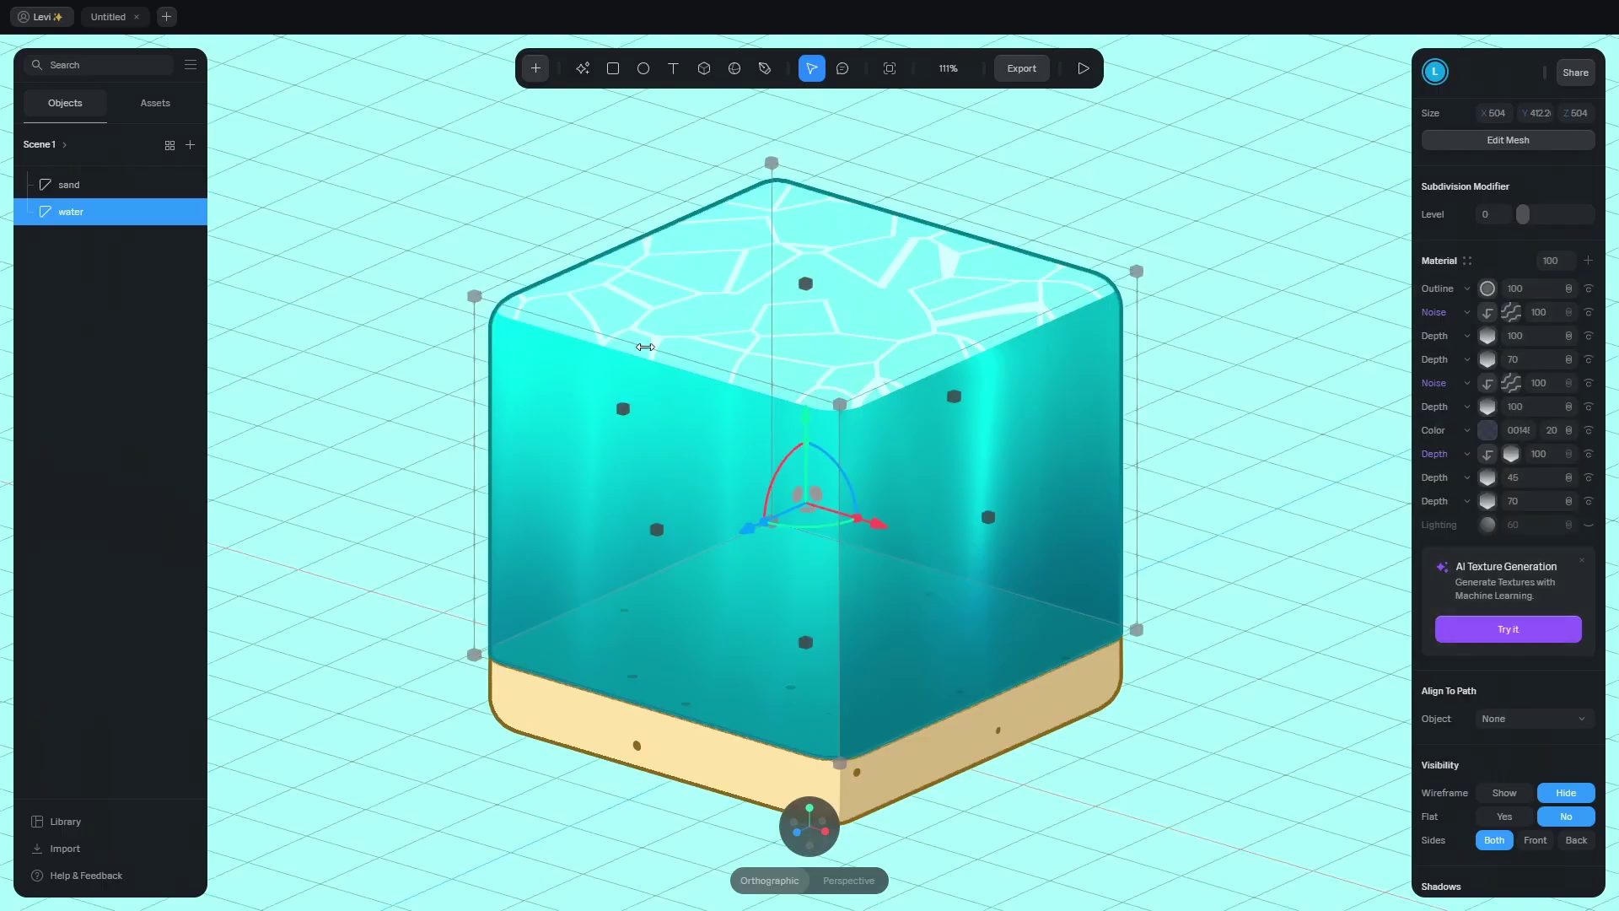
Duplicate the line Noise mask, switch the upper copy to Color mode and set its style to Power (^3).
{"action": "right_click", "coordinate": [1499, 314]}
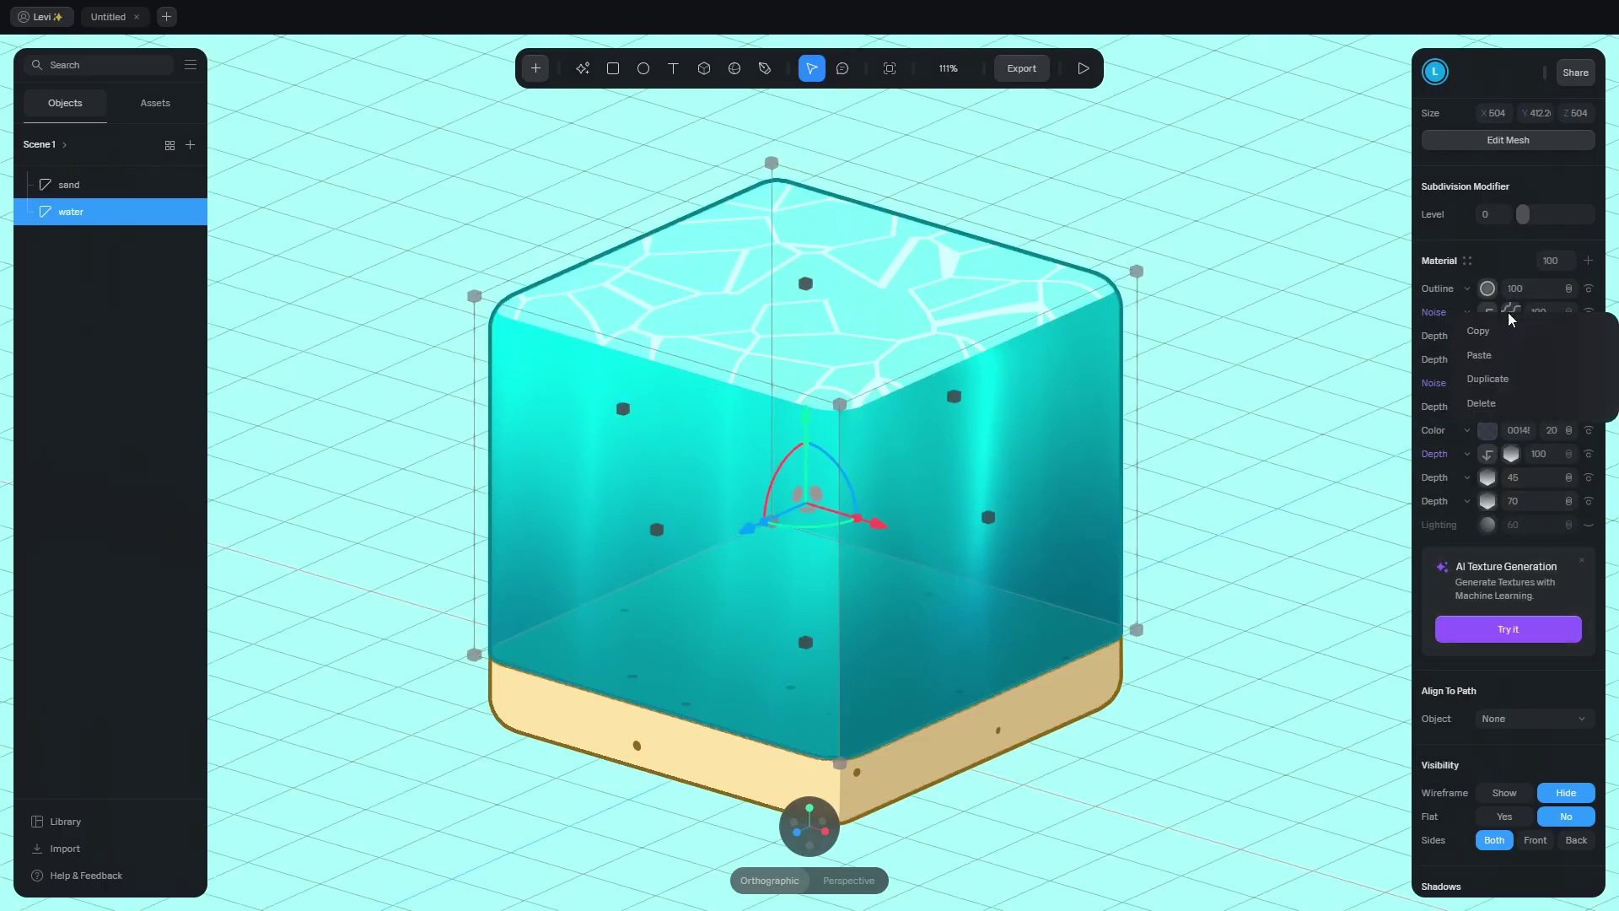
{"action": "left_click", "coordinate": [1512, 379]}
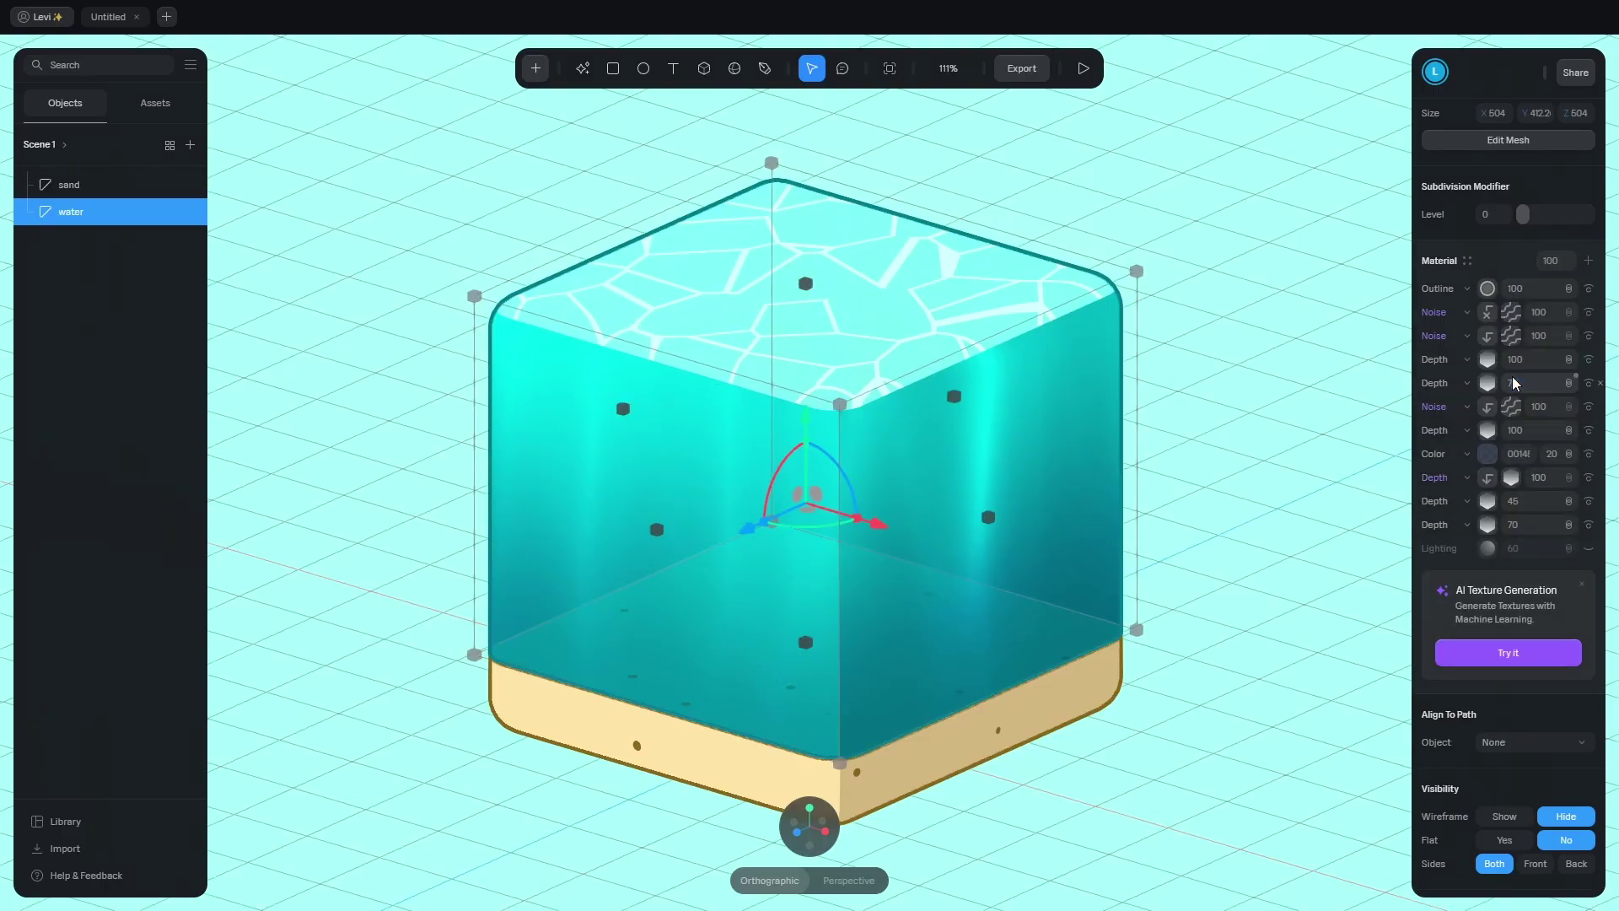
{"action": "left_click", "coordinate": [1511, 313]}
{"action": "left_click", "coordinate": [1555, 349]}
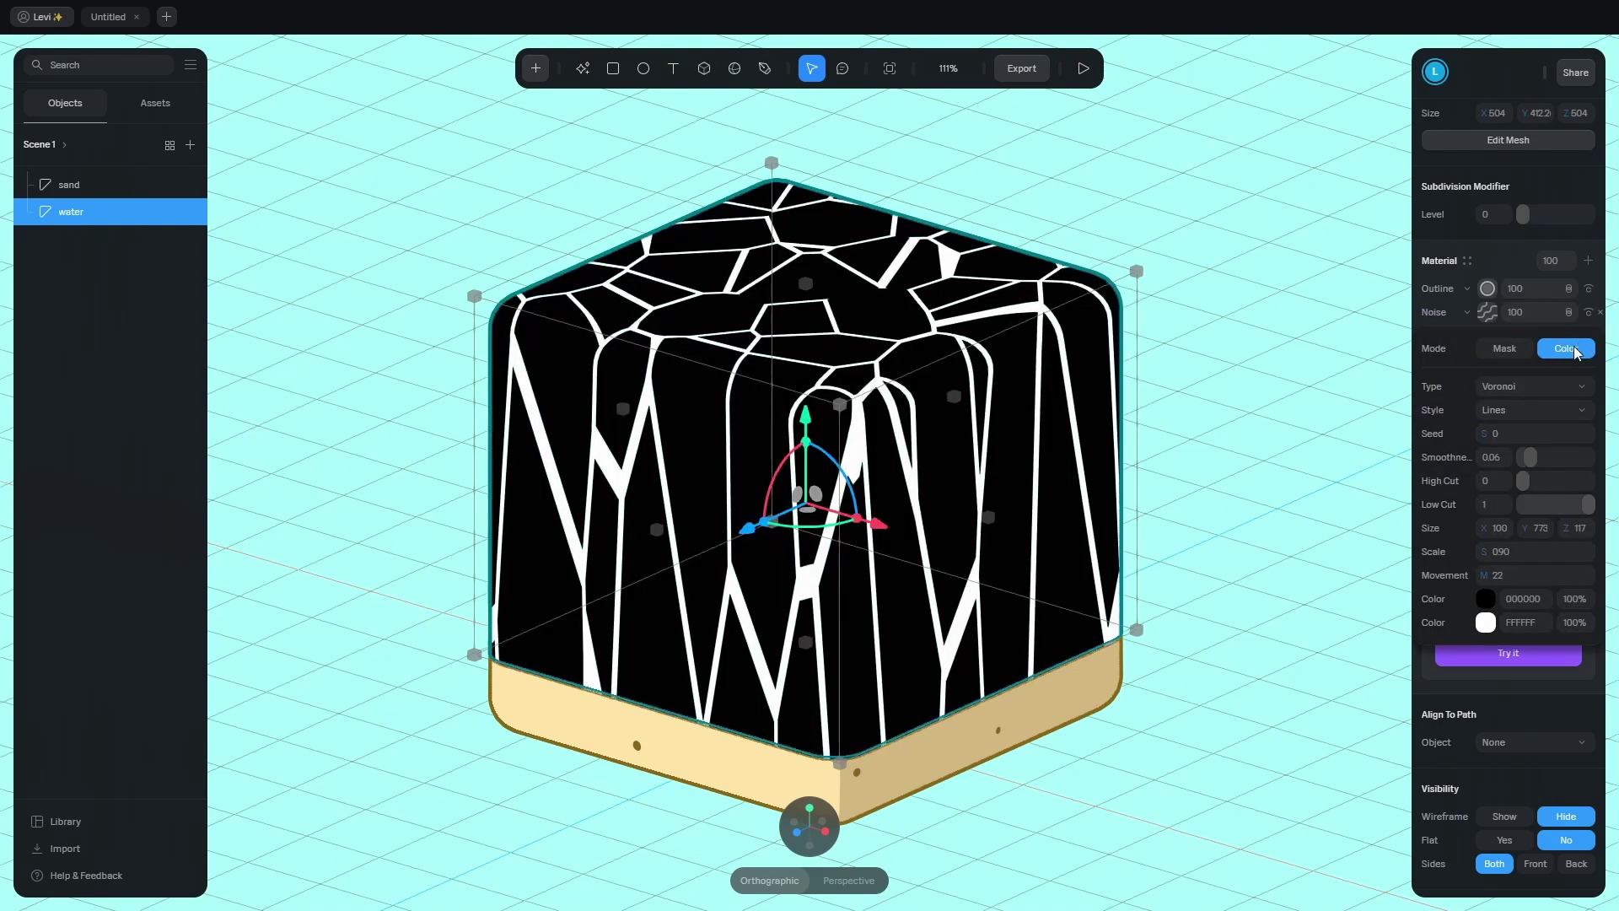
{"action": "left_click", "coordinate": [1546, 409]}
{"action": "left_click", "coordinate": [1514, 385]}
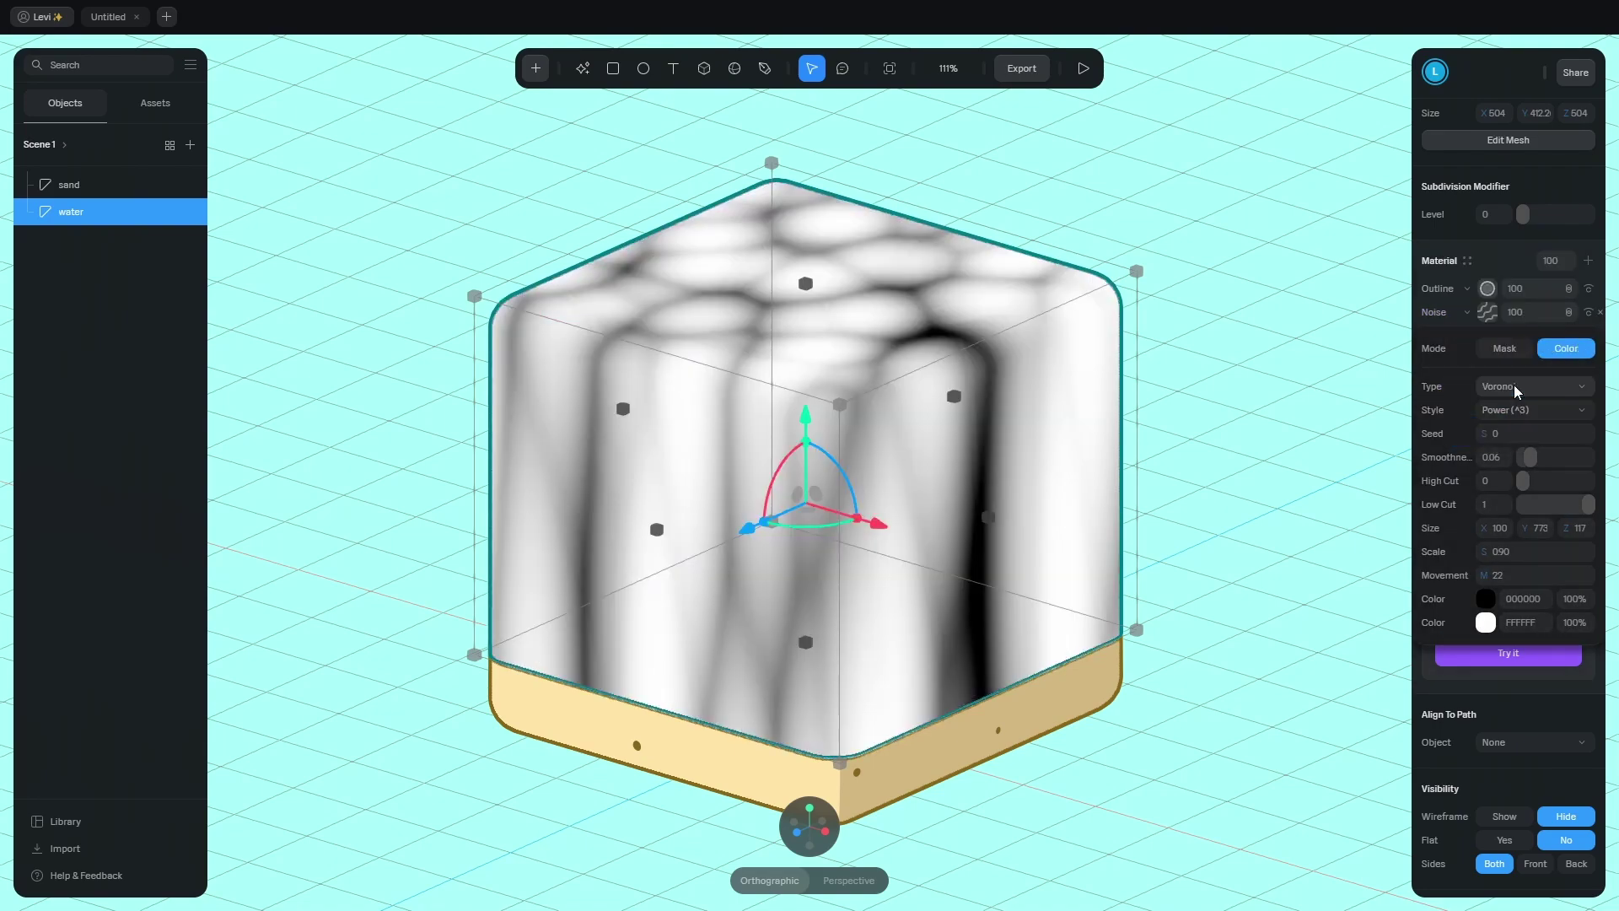
Set the Power (^3) Noise layer's Smoothness to 0 and both High Cut and Low Cut to 0.35.
{"action": "left_click_drag", "start_coordinate": [1529, 458], "coordinate": [1546, 504]}
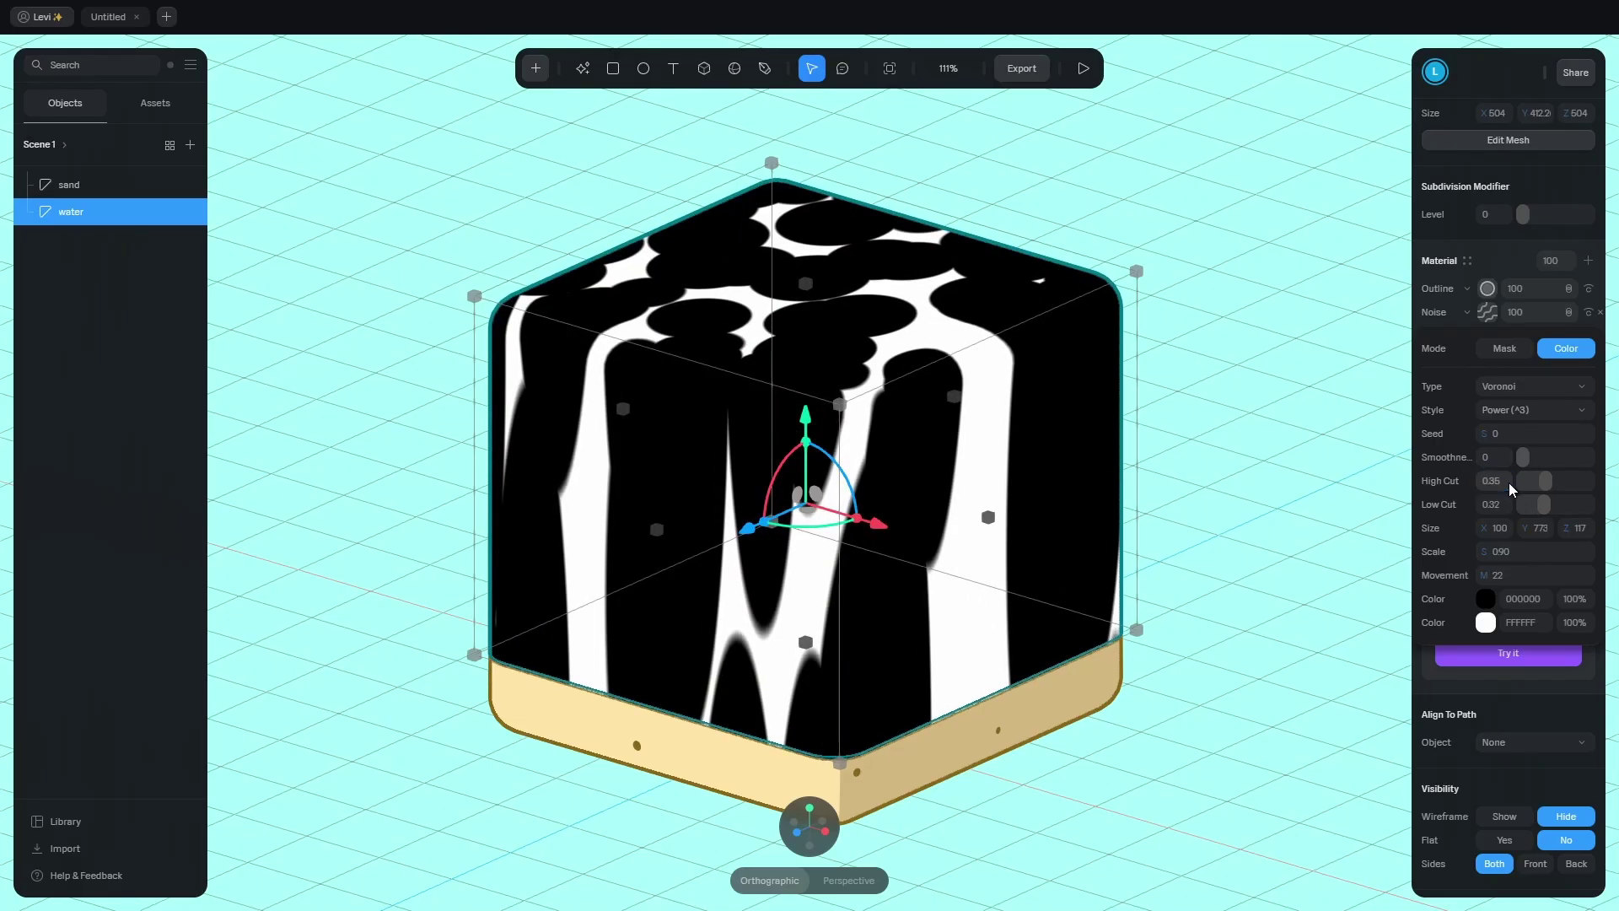
{"action": "left_click", "coordinate": [1498, 511]}
{"action": "type", "text": ".35"}
{"action": "key", "text": "Return"}
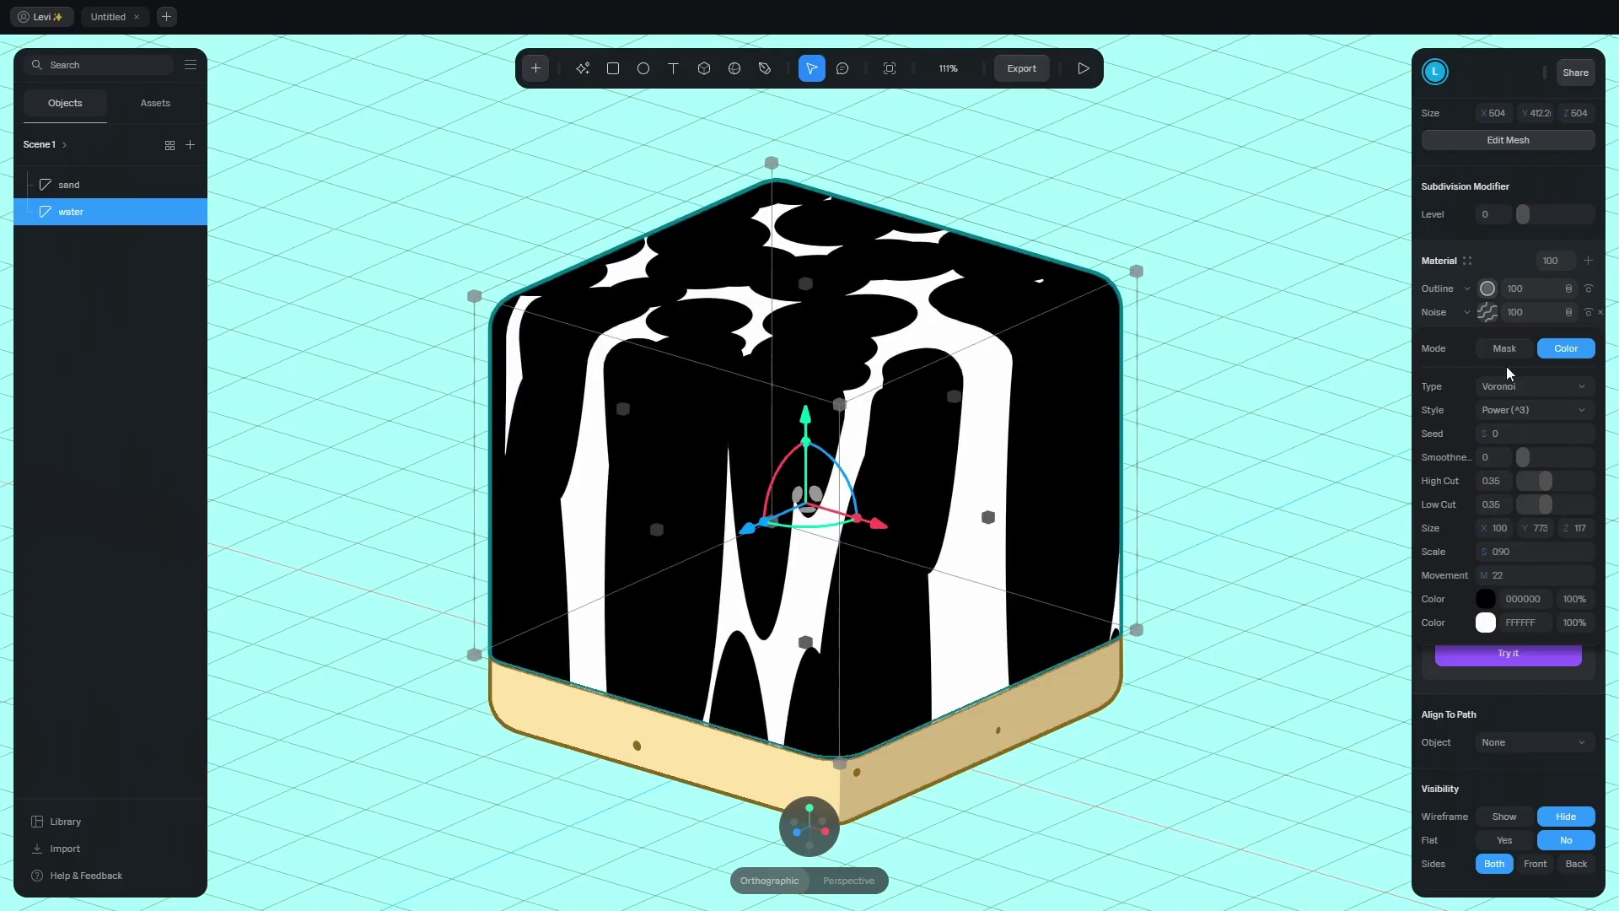
{"action": "left_click", "coordinate": [1489, 313]}
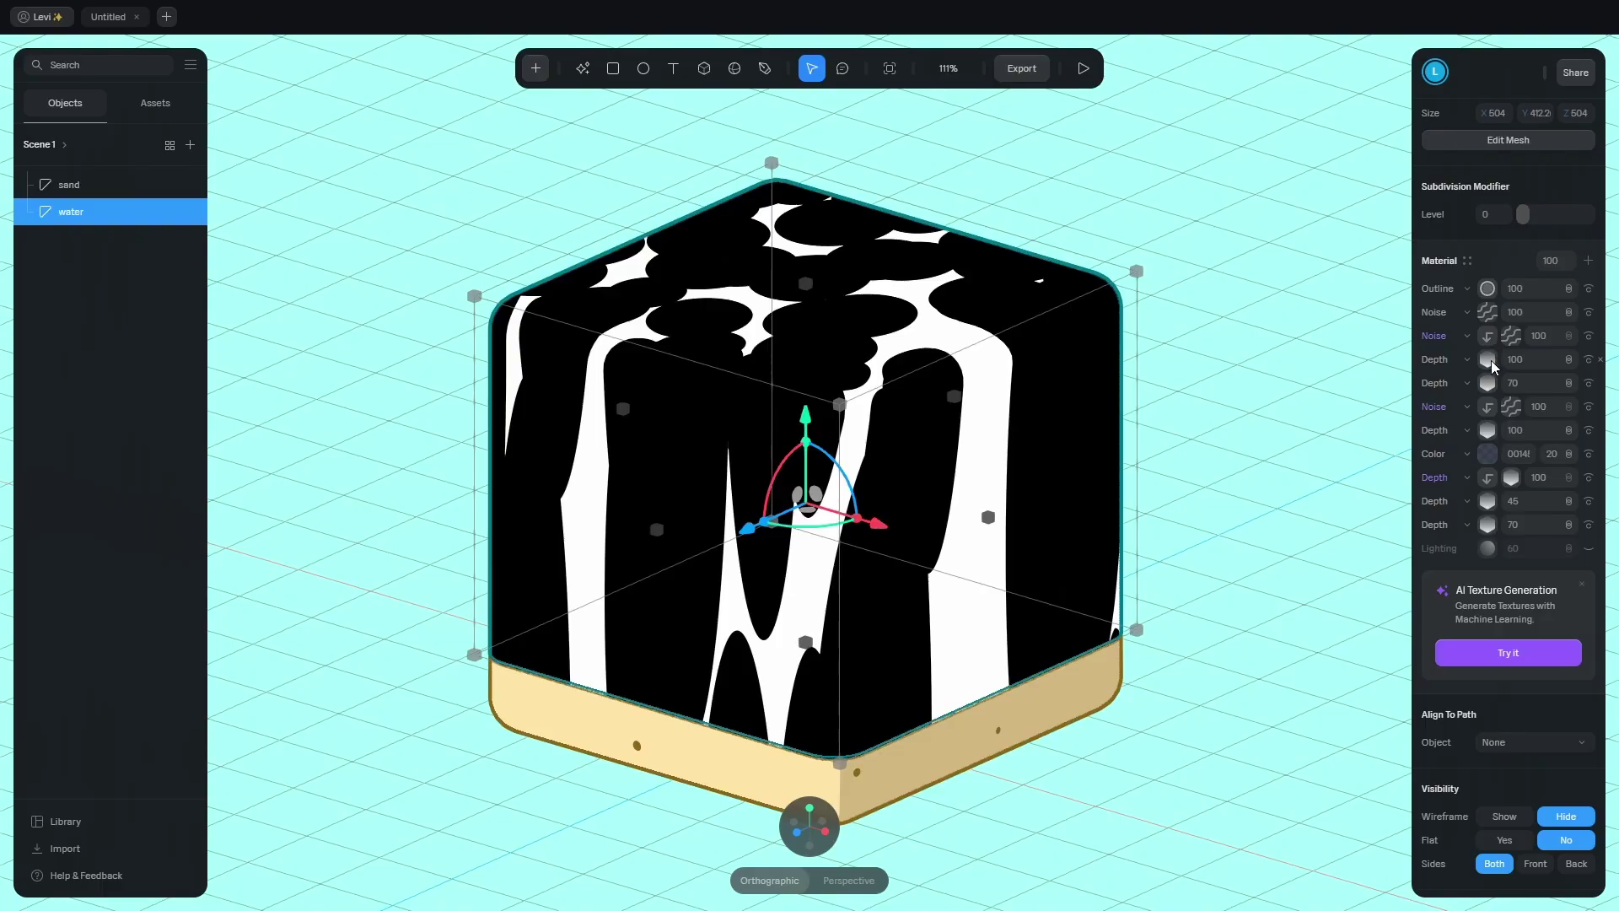
Duplicate the DBFFFF Depth layer, place the copy between the two upper Noise layers and switch the top Noise to Mask mode.
{"action": "left_click", "coordinate": [1467, 360]}
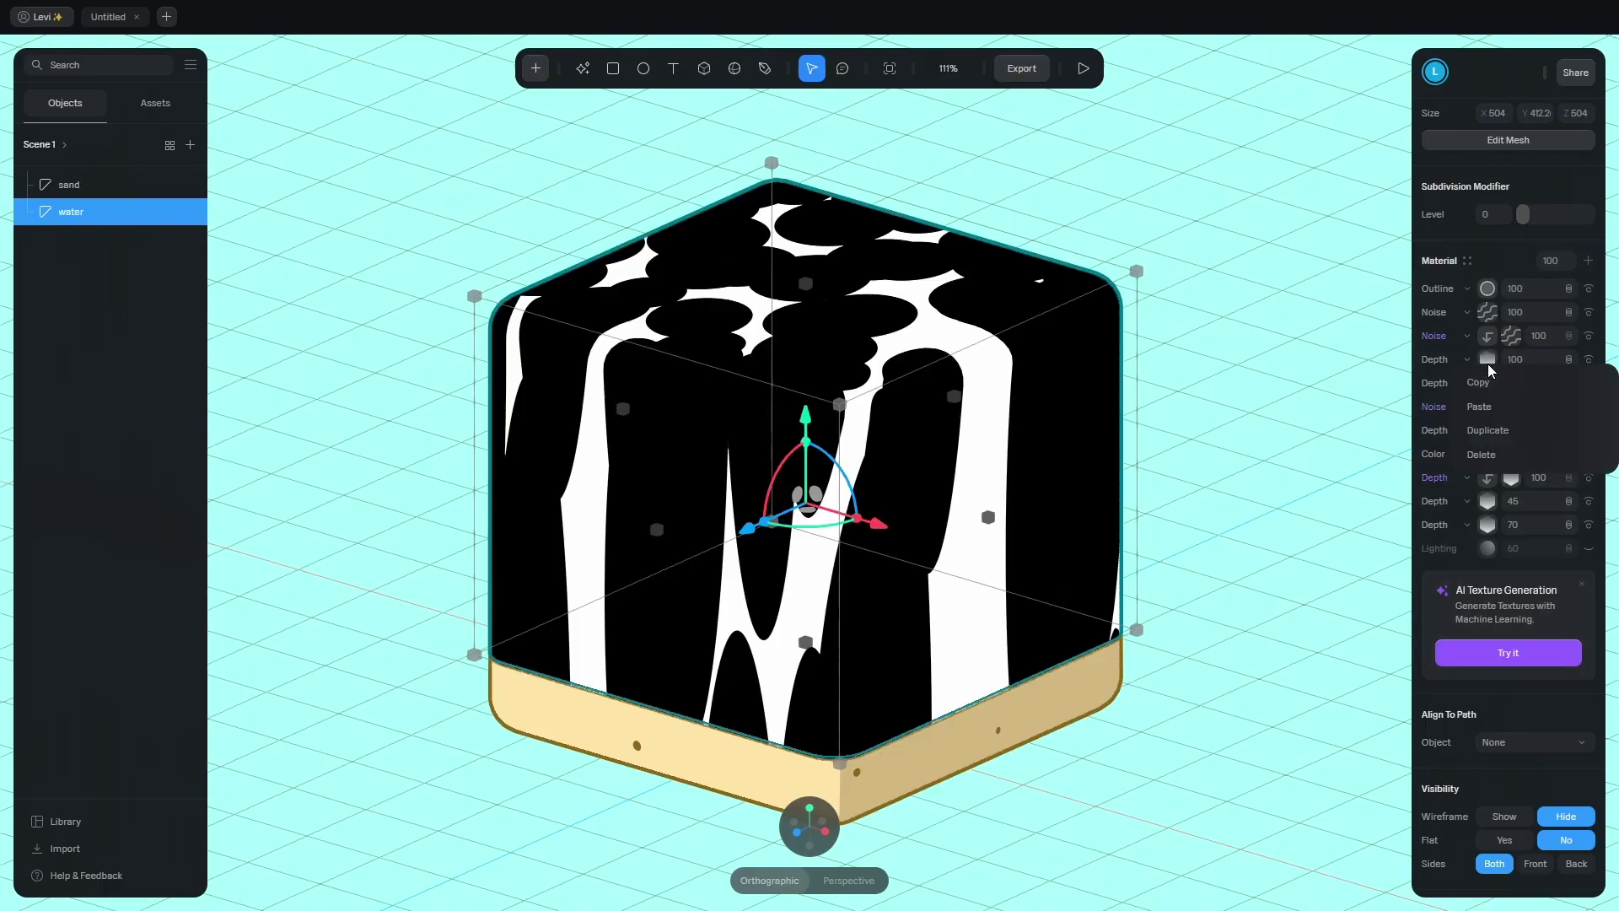
{"action": "left_click", "coordinate": [1494, 431]}
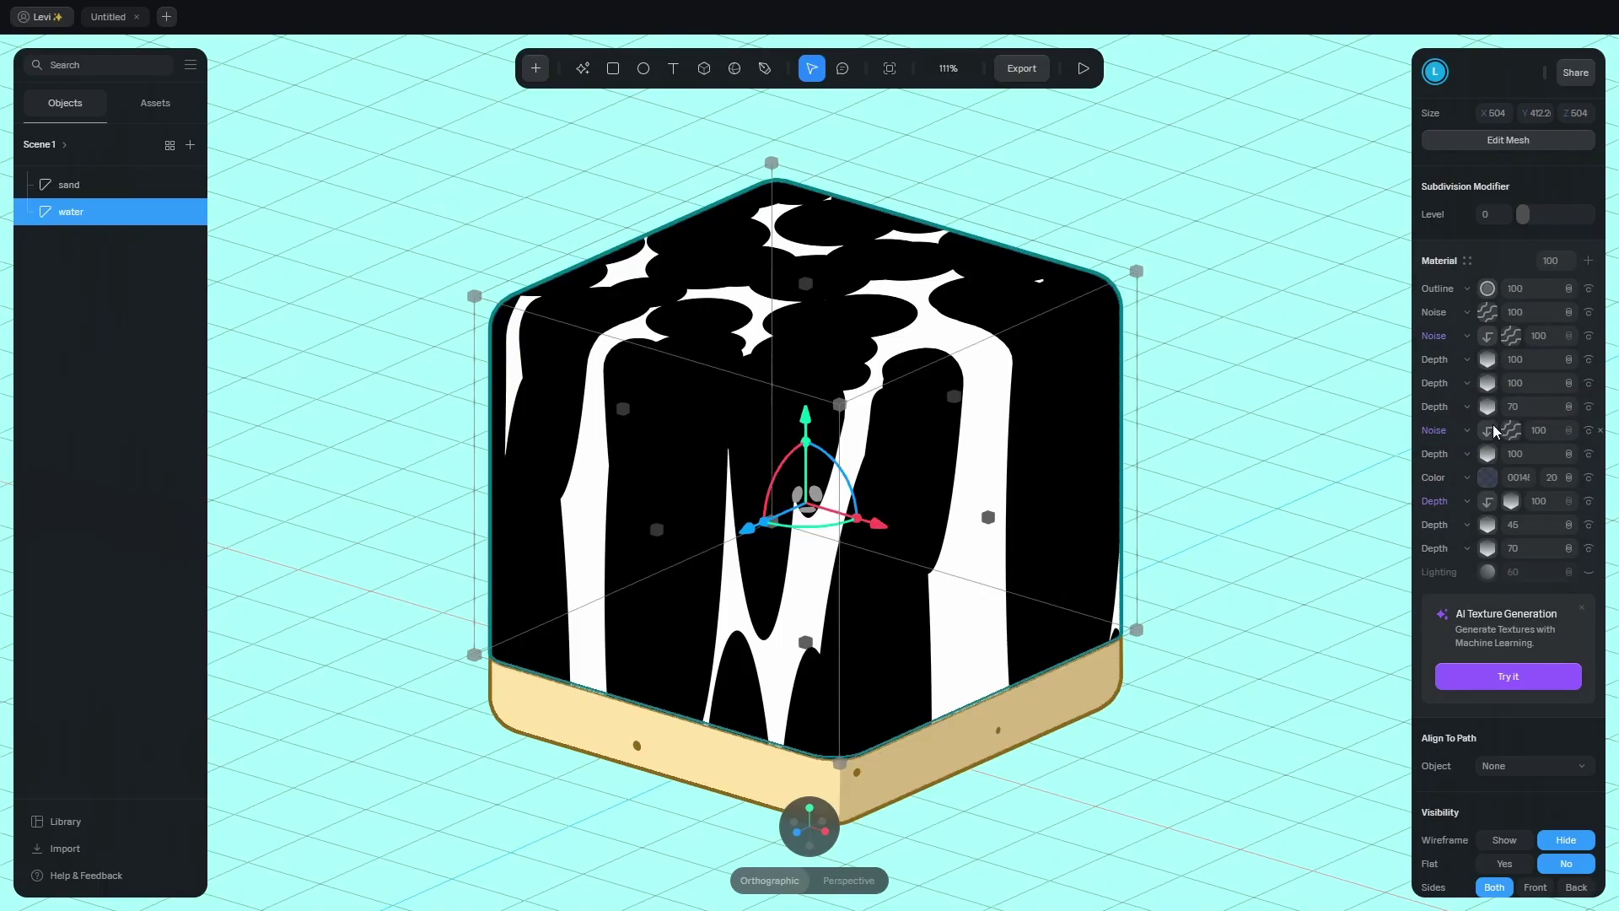
{"action": "left_click_drag", "start_coordinate": [1444, 359], "coordinate": [1472, 327]}
{"action": "left_click", "coordinate": [1488, 314]}
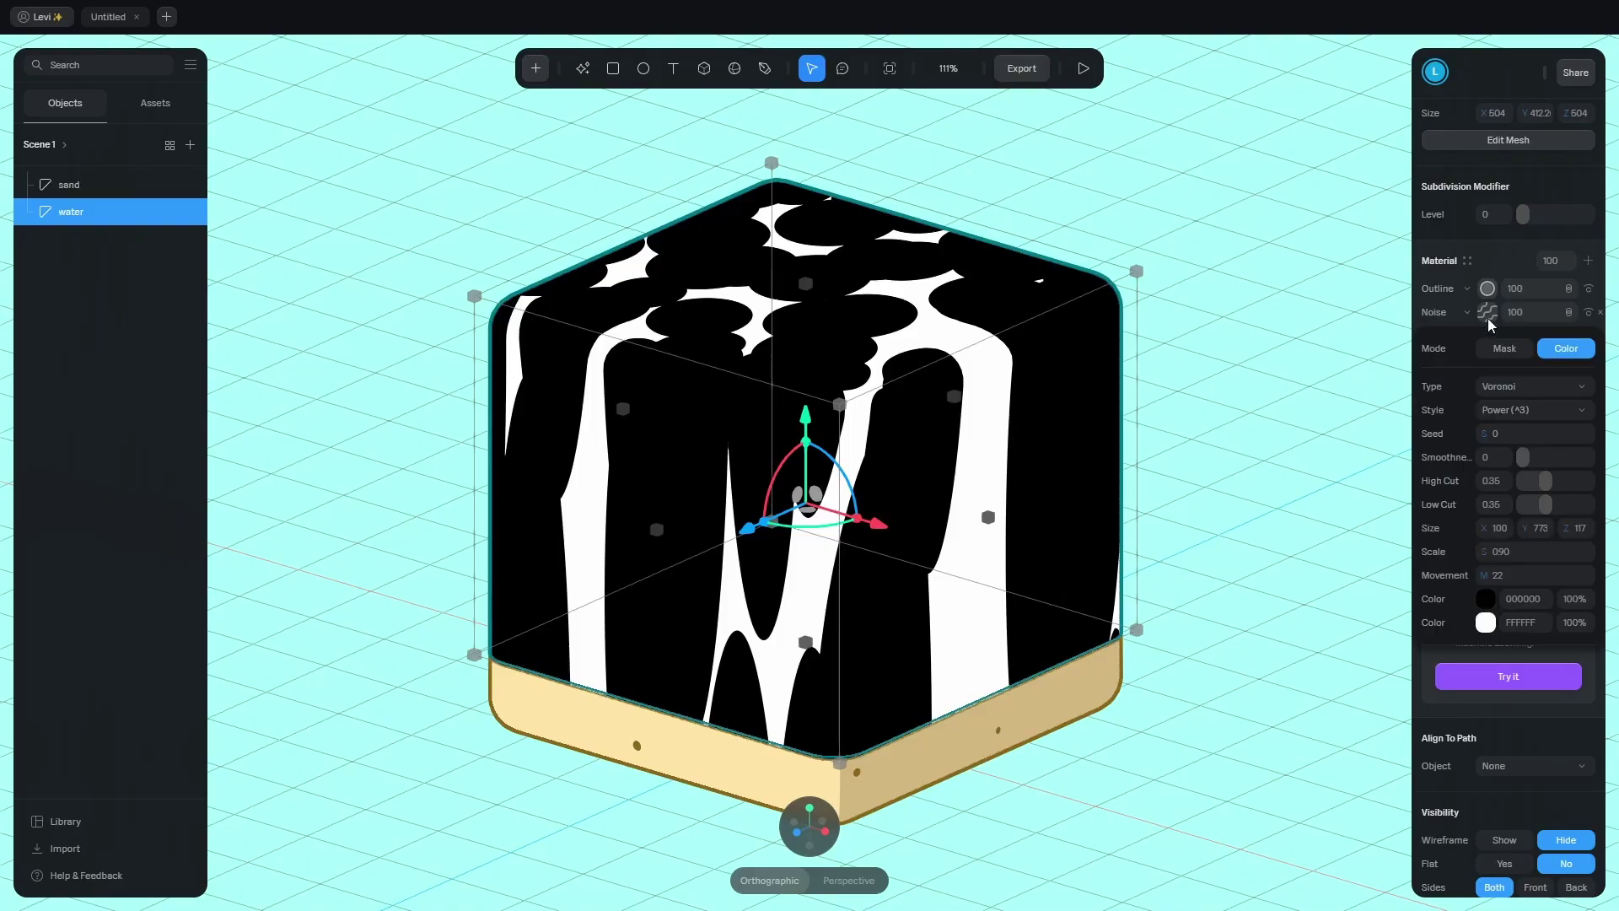
{"action": "left_click", "coordinate": [1505, 348]}
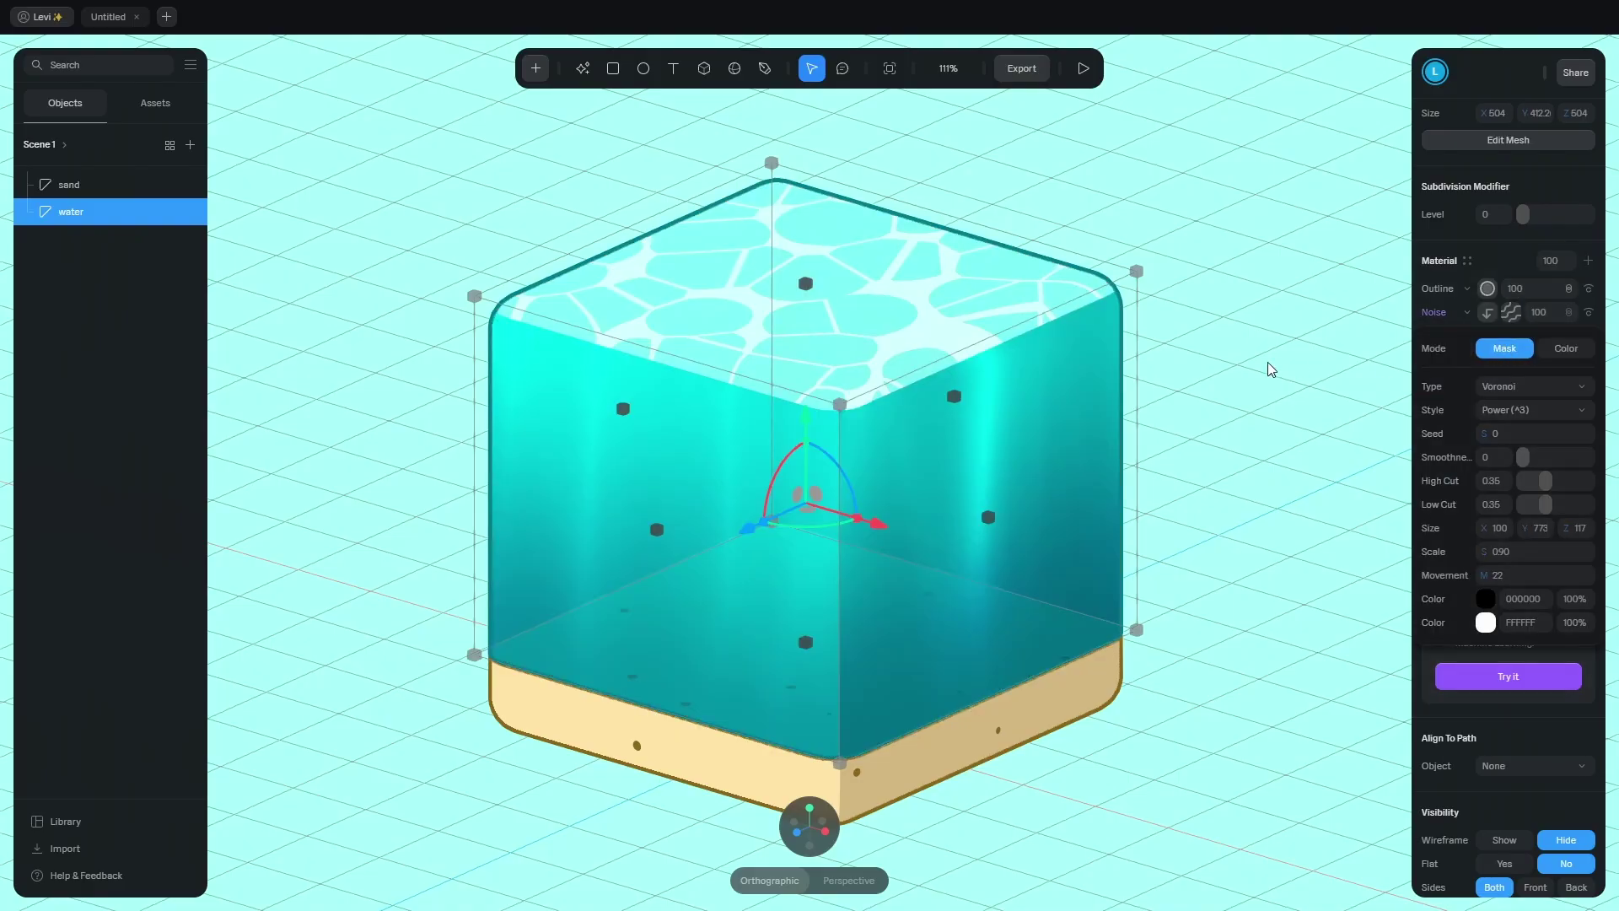
Inspect the water's top face up close and fine-tune the top Noise mask's High Cut.
{"action": "scroll", "coordinate": [1242, 349], "scroll_direction": "up", "scroll_amount": 3}
{"action": "left_click_drag", "start_coordinate": [781, 215], "coordinate": [770, 311], "text": "alt"}
{"action": "scroll", "coordinate": [666, 305], "scroll_direction": "up", "scroll_amount": 3}
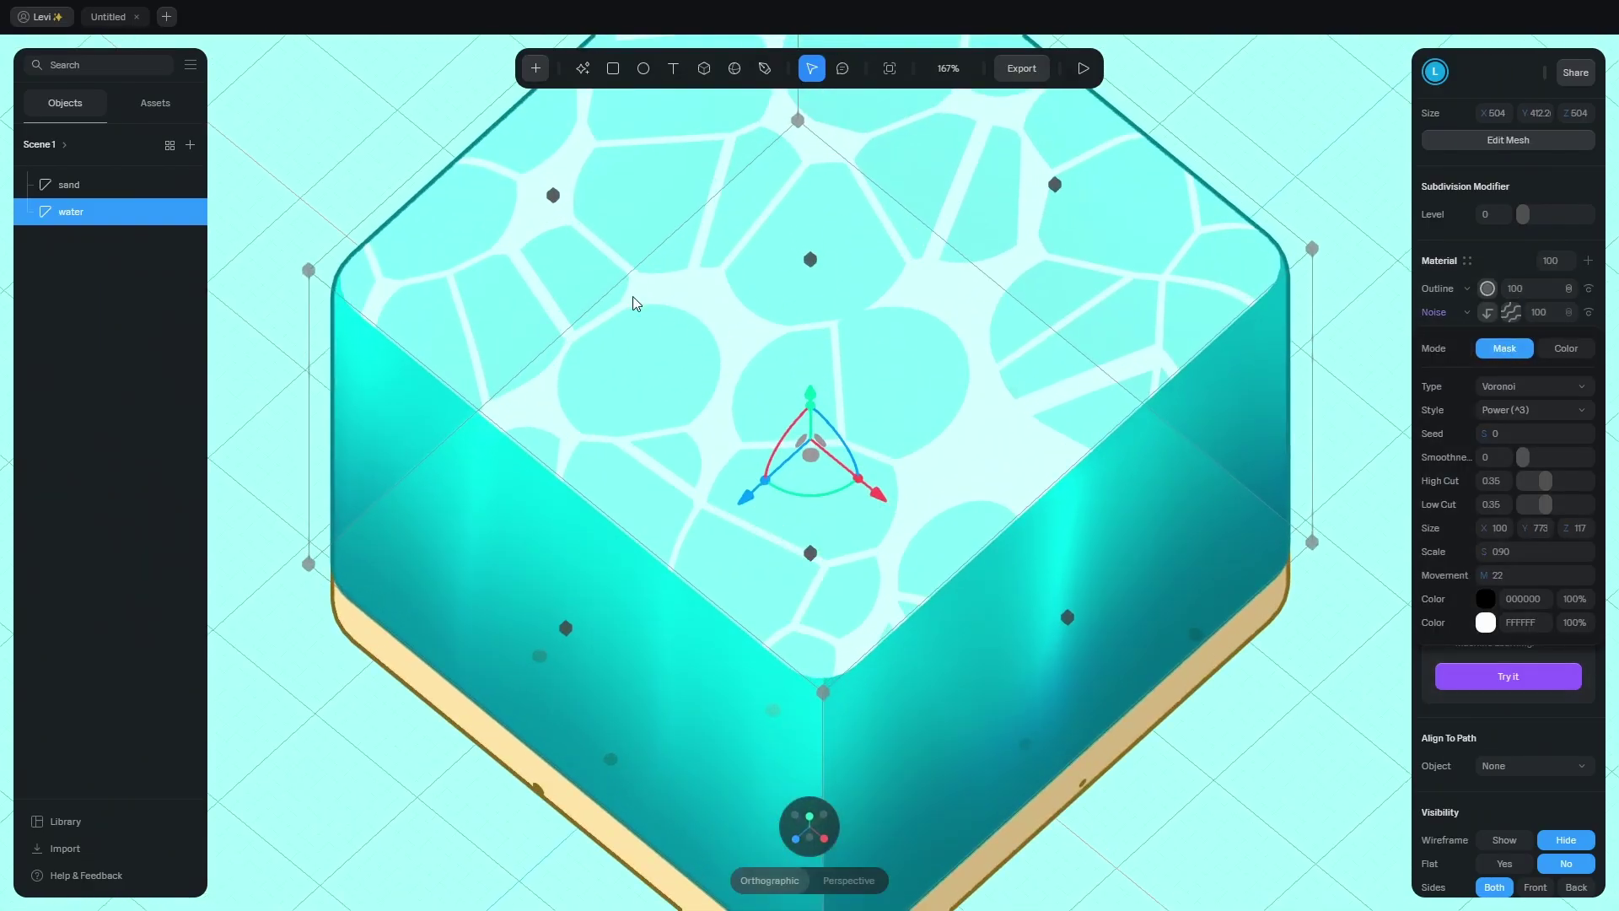
{"action": "scroll", "coordinate": [615, 351], "scroll_direction": "down", "scroll_amount": 3}
{"action": "left_click_drag", "start_coordinate": [1135, 302], "coordinate": [1105, 253], "text": "alt"}
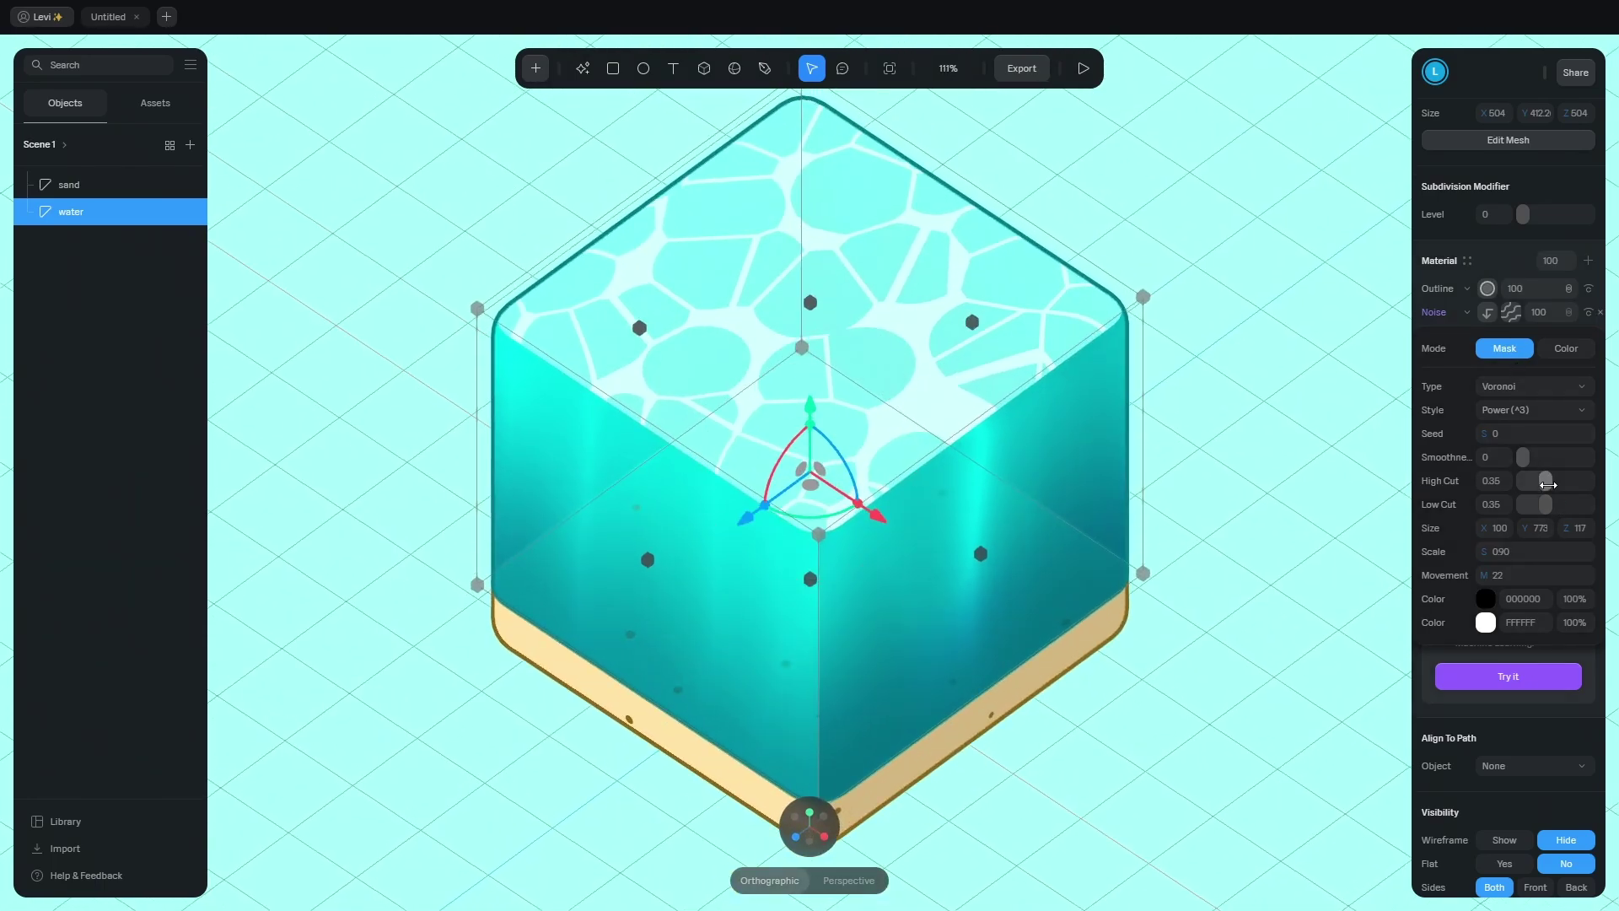
{"action": "left_click_drag", "start_coordinate": [1546, 483], "coordinate": [1559, 505]}
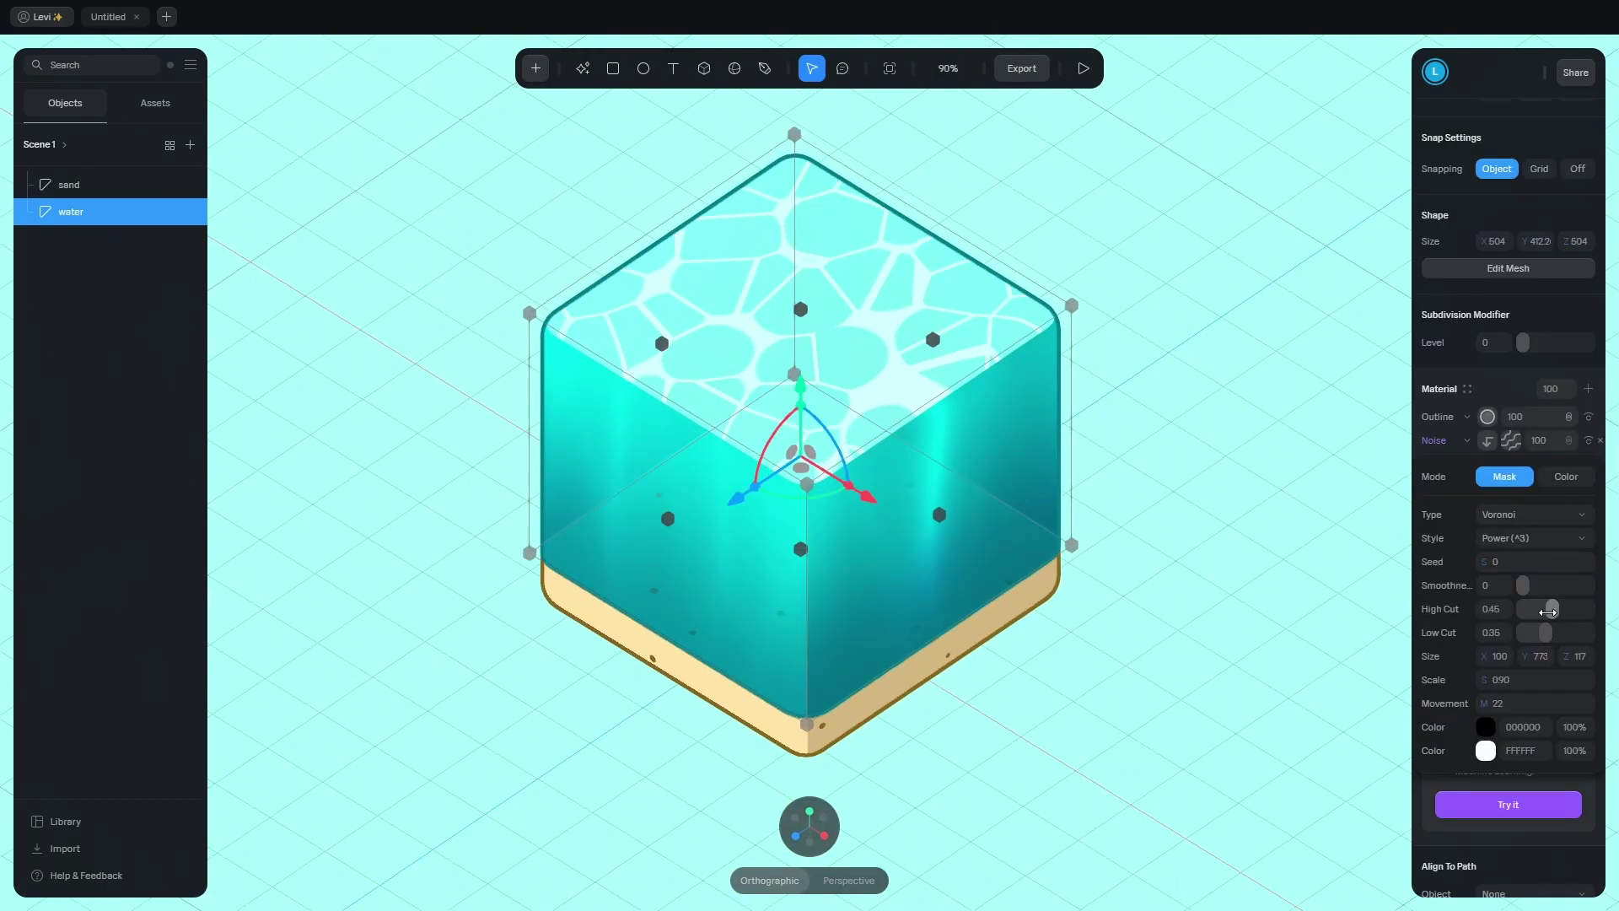
{"action": "left_click_drag", "start_coordinate": [1549, 609], "coordinate": [1546, 609]}
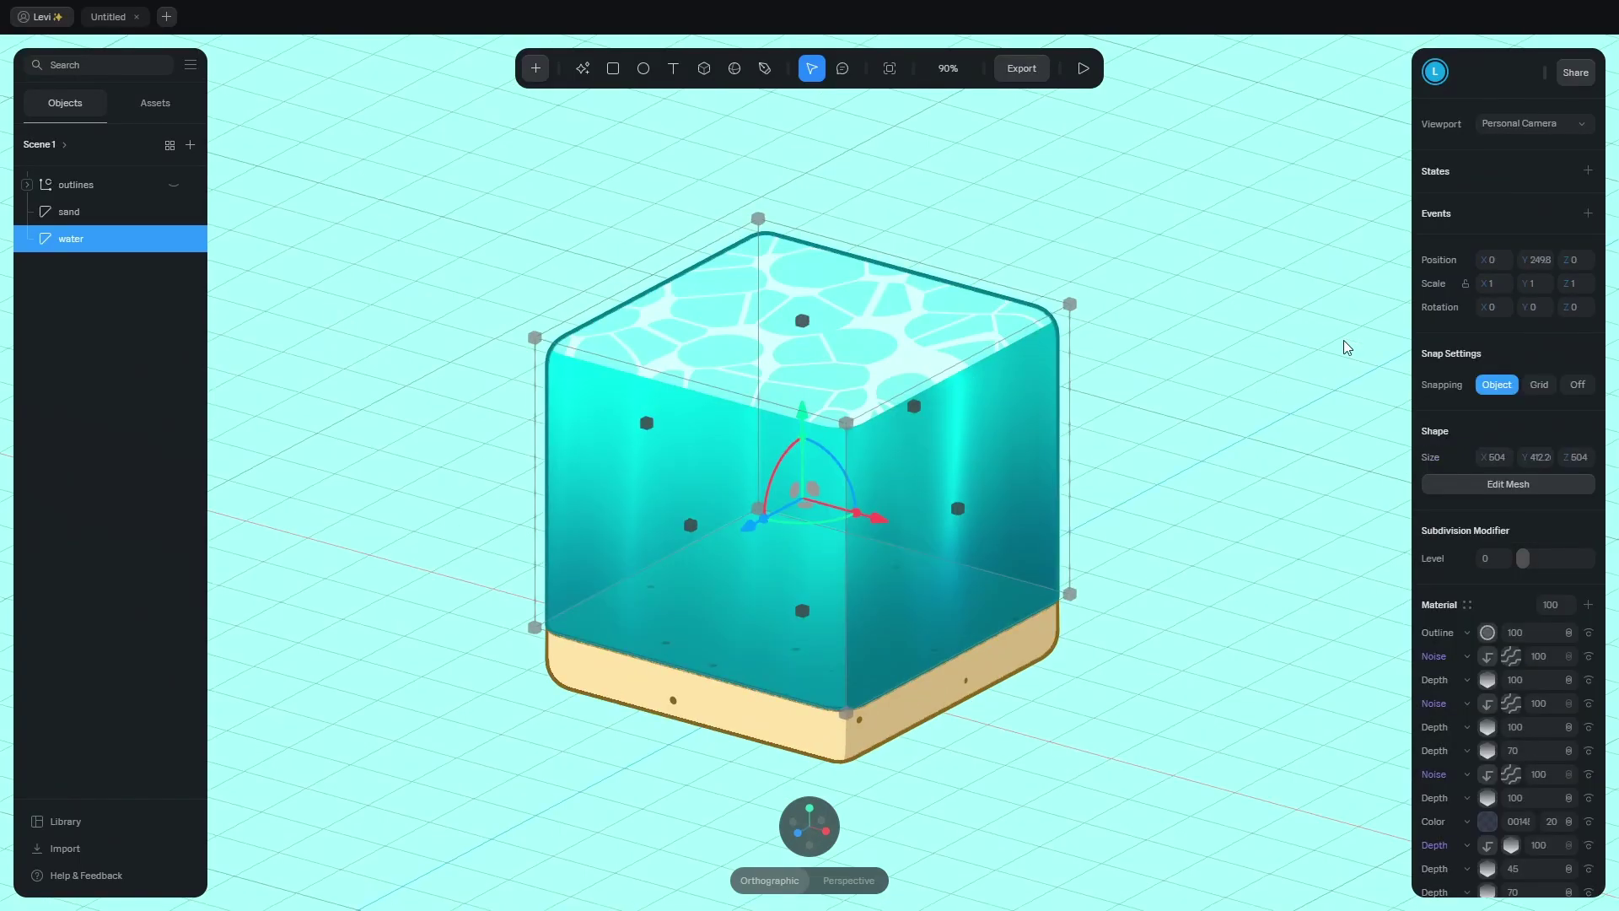
Add a state to the water object and set the Lines-style Noise mask's Movement to 100 in it.
{"action": "left_click", "coordinate": [1587, 170]}
{"action": "scroll", "coordinate": [1528, 398], "scroll_direction": "down", "scroll_amount": 3}
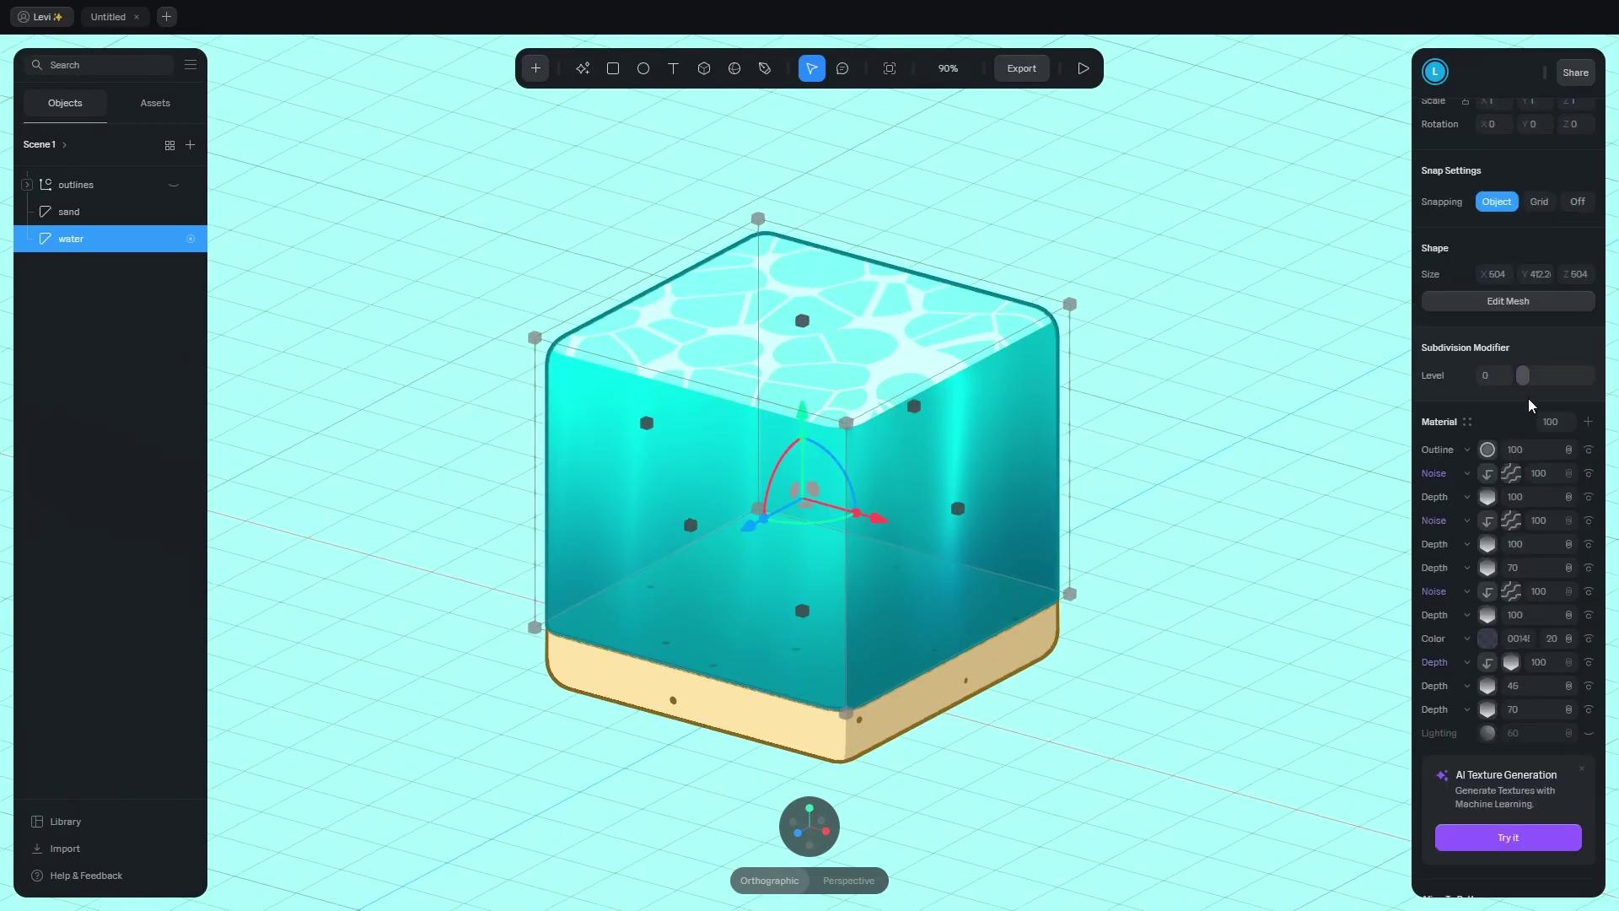
{"action": "left_click", "coordinate": [1511, 520]}
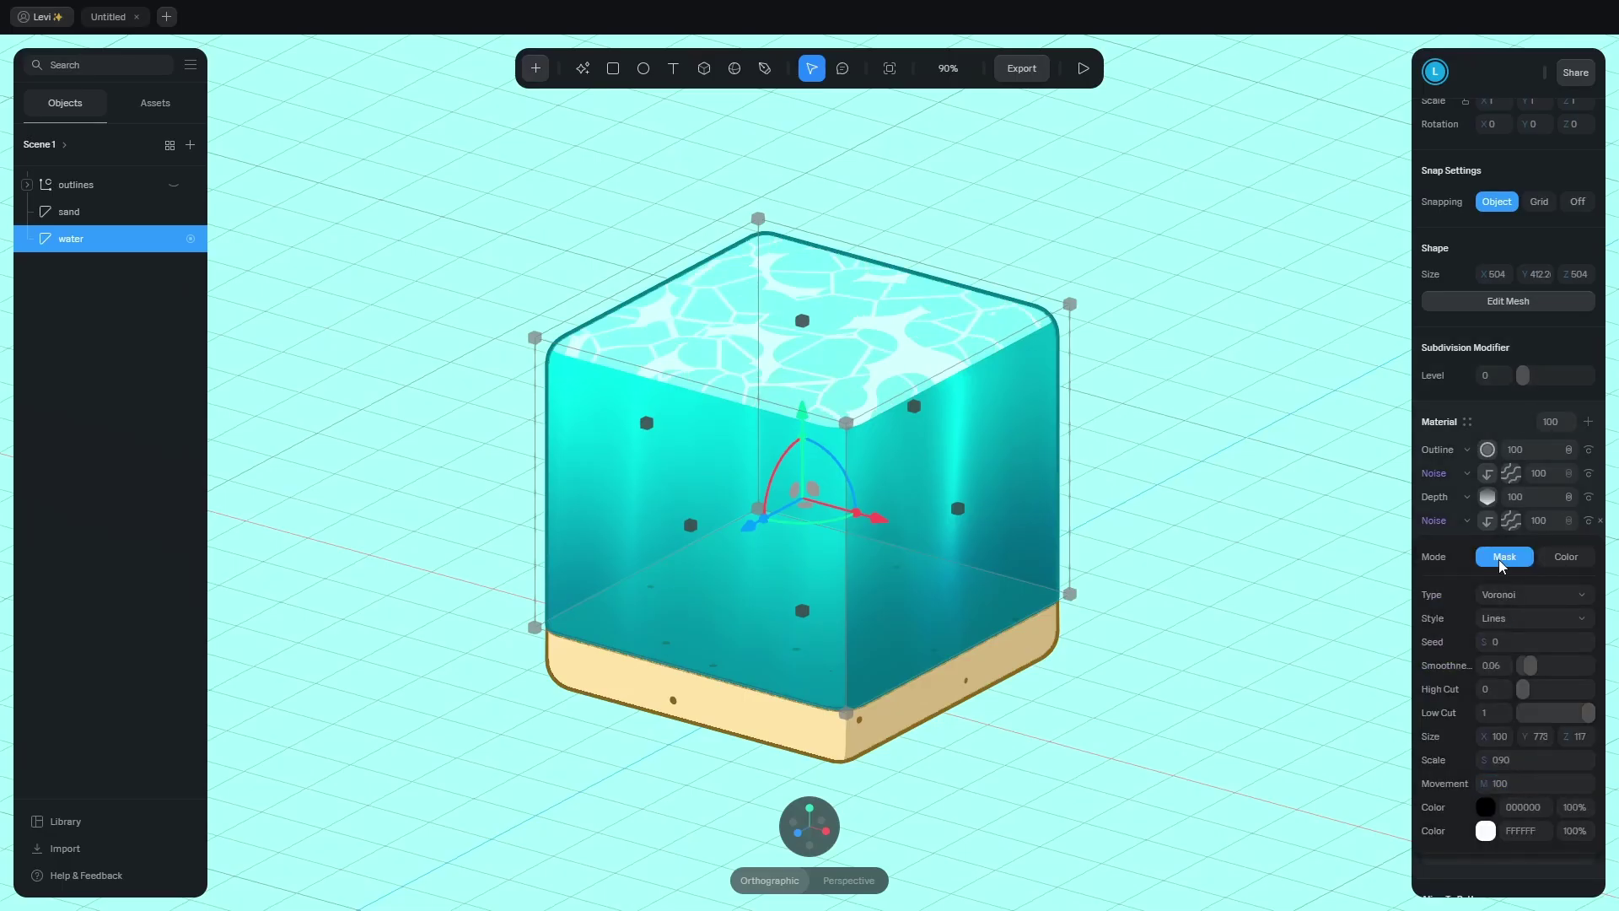
Return the water object to its base state and open the Lines-style Noise mask's settings to check its Movement.
{"action": "scroll", "coordinate": [1499, 559], "scroll_direction": "up", "scroll_amount": 3}
{"action": "left_click", "coordinate": [1482, 200]}
{"action": "scroll", "coordinate": [1505, 460], "scroll_direction": "down", "scroll_amount": 3}
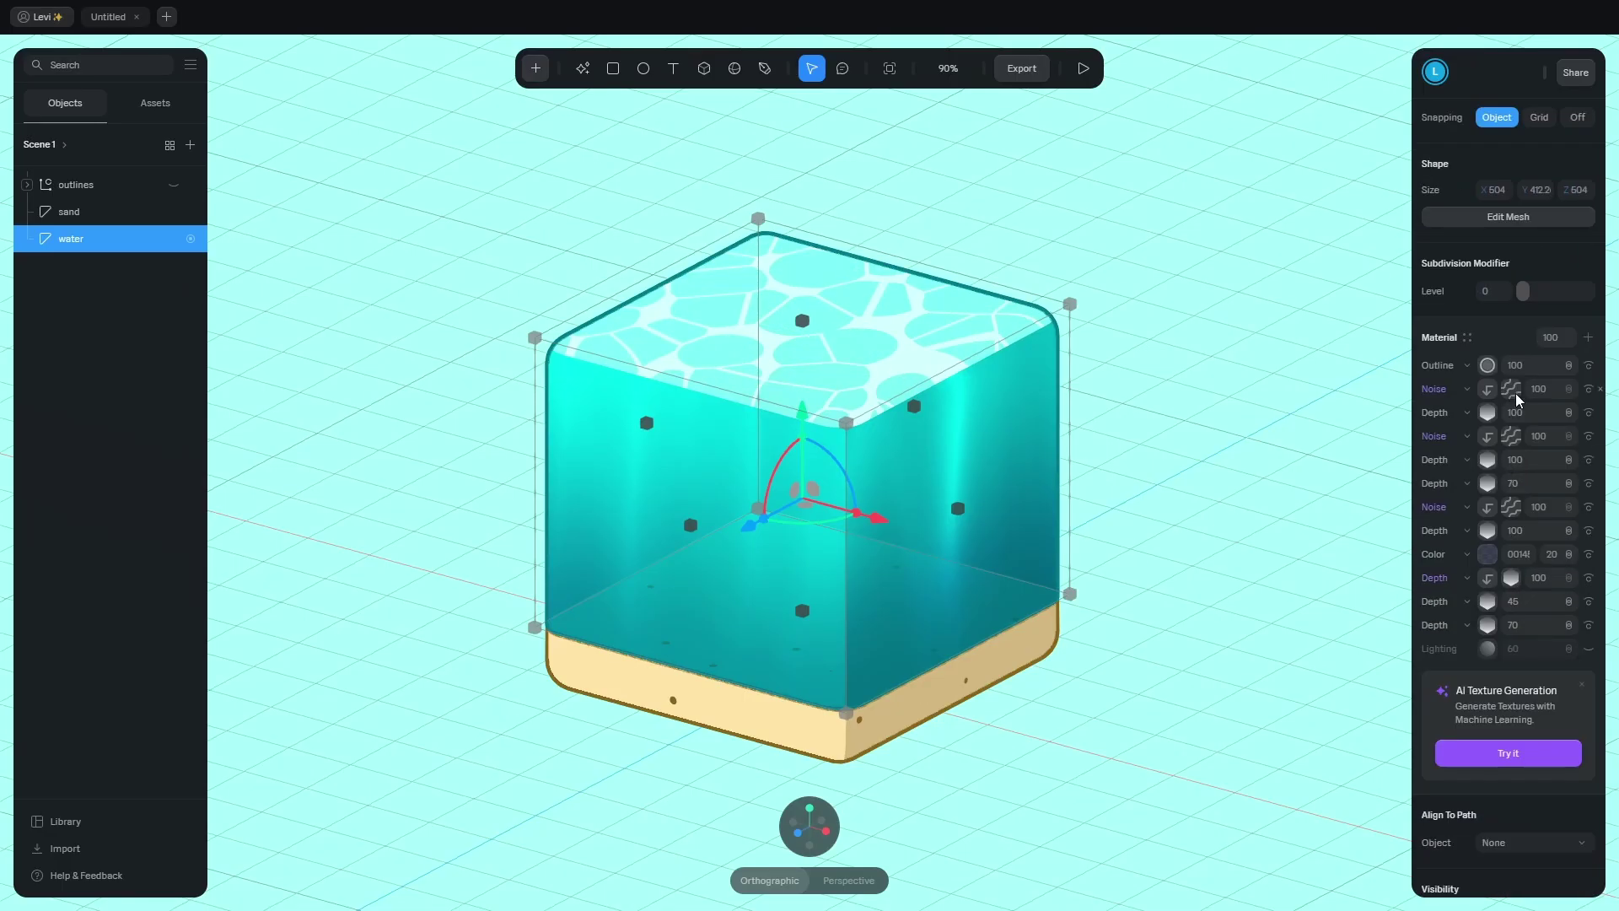
{"action": "left_click", "coordinate": [1511, 435]}
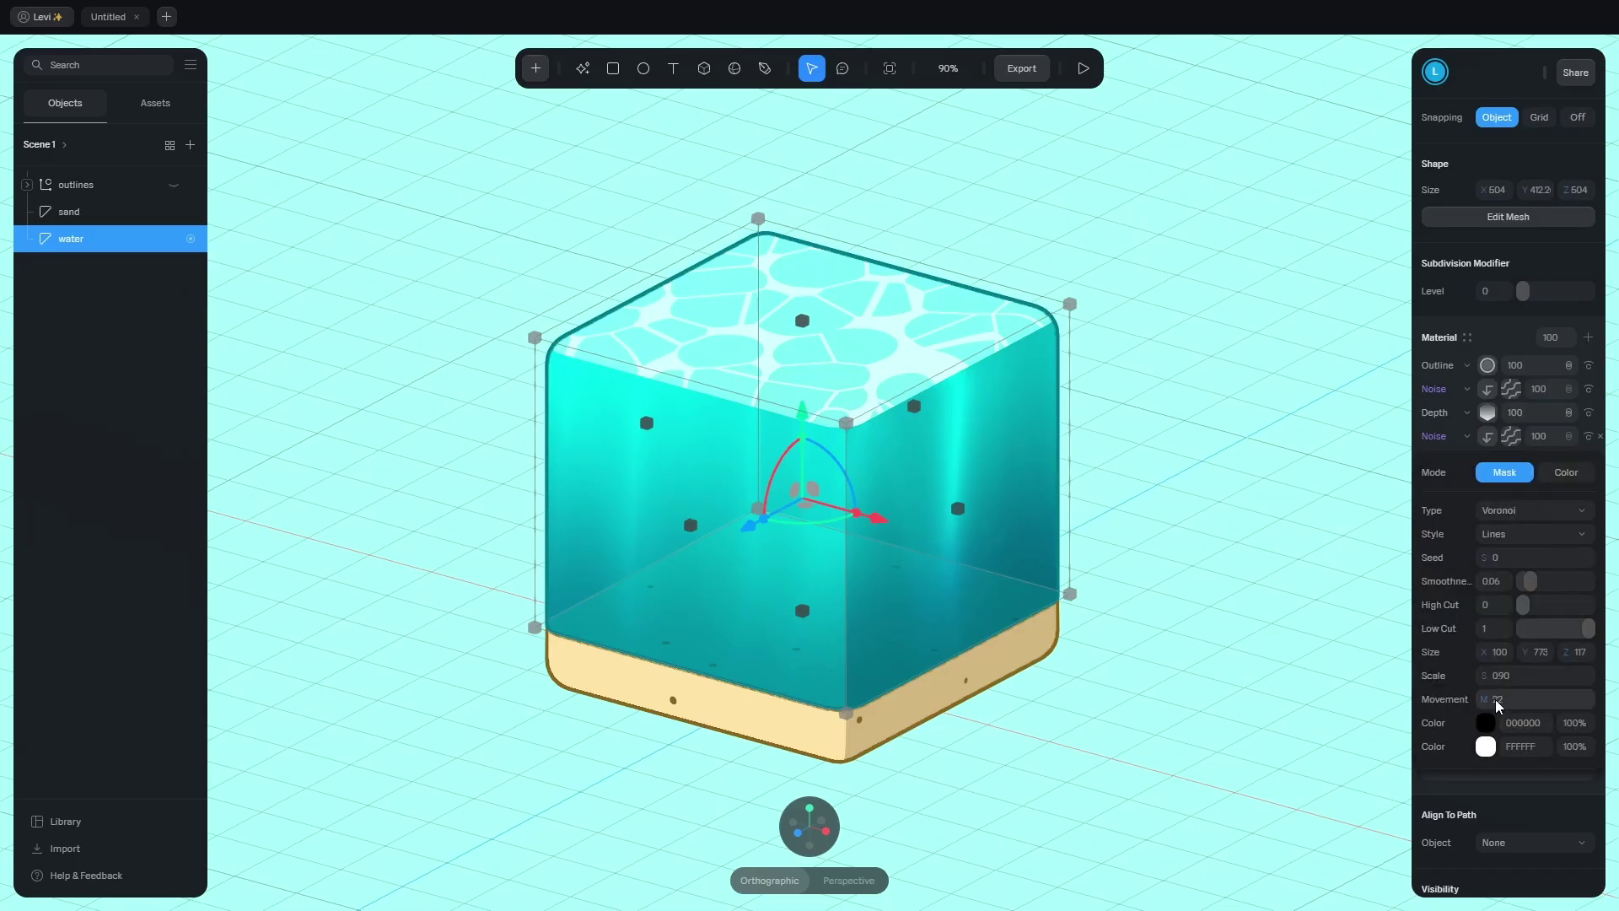
Add a Start event with a Transition action targeting the water object and preview the animation.
{"action": "scroll", "coordinate": [1496, 700], "scroll_direction": "up", "scroll_amount": 1}
{"action": "left_click", "coordinate": [1511, 520]}
{"action": "scroll", "coordinate": [1529, 544], "scroll_direction": "up", "scroll_amount": 3}
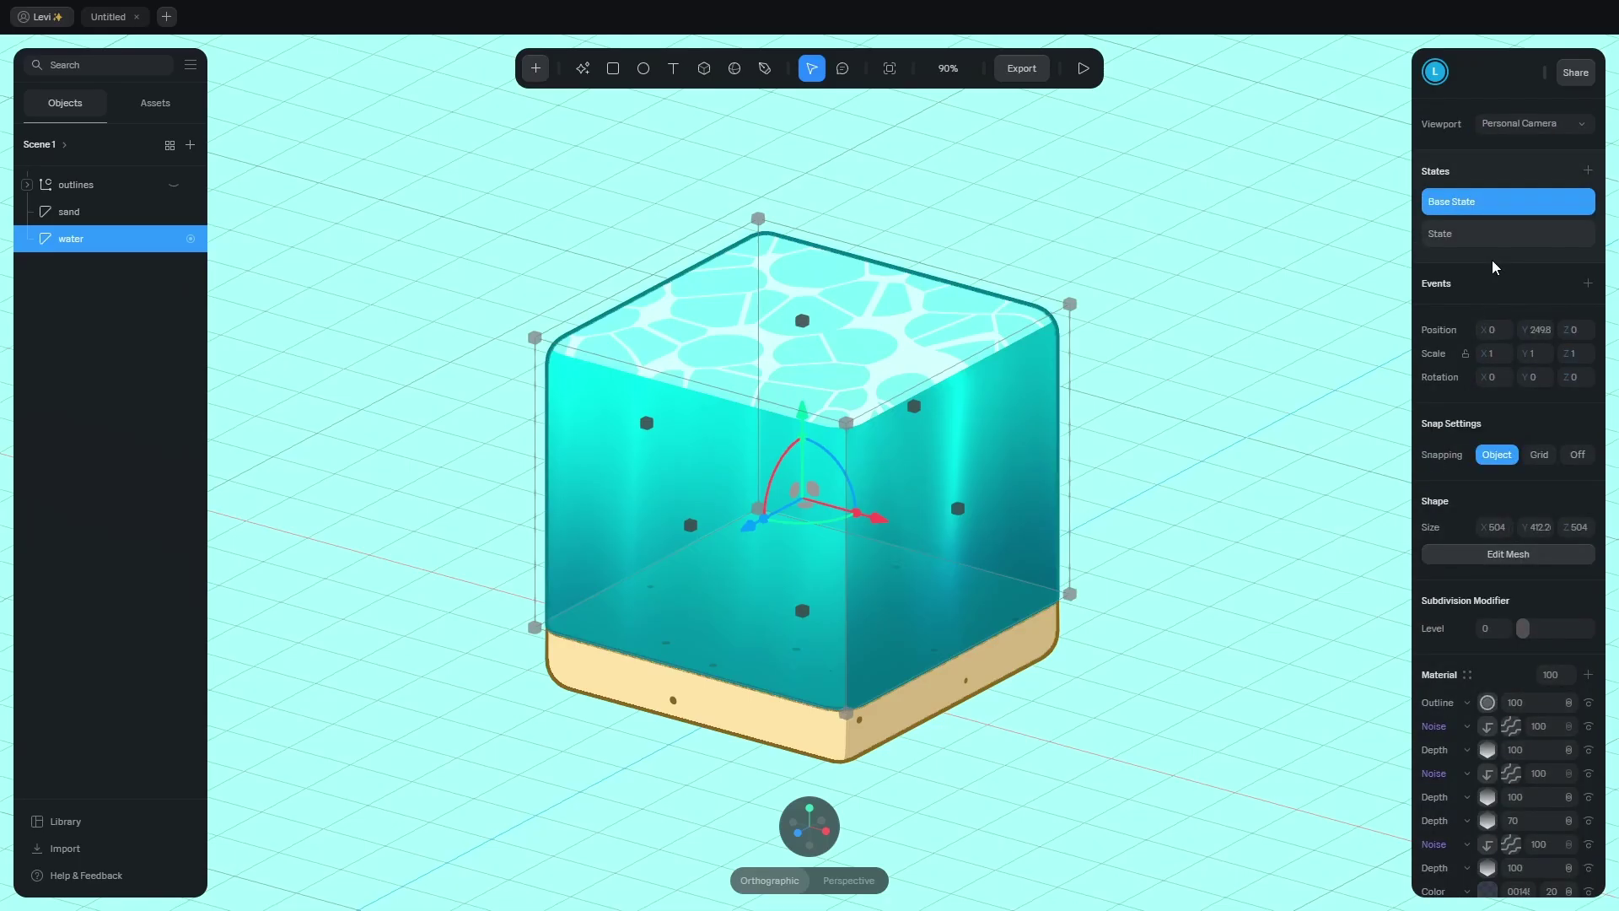
{"action": "left_click", "coordinate": [1588, 283]}
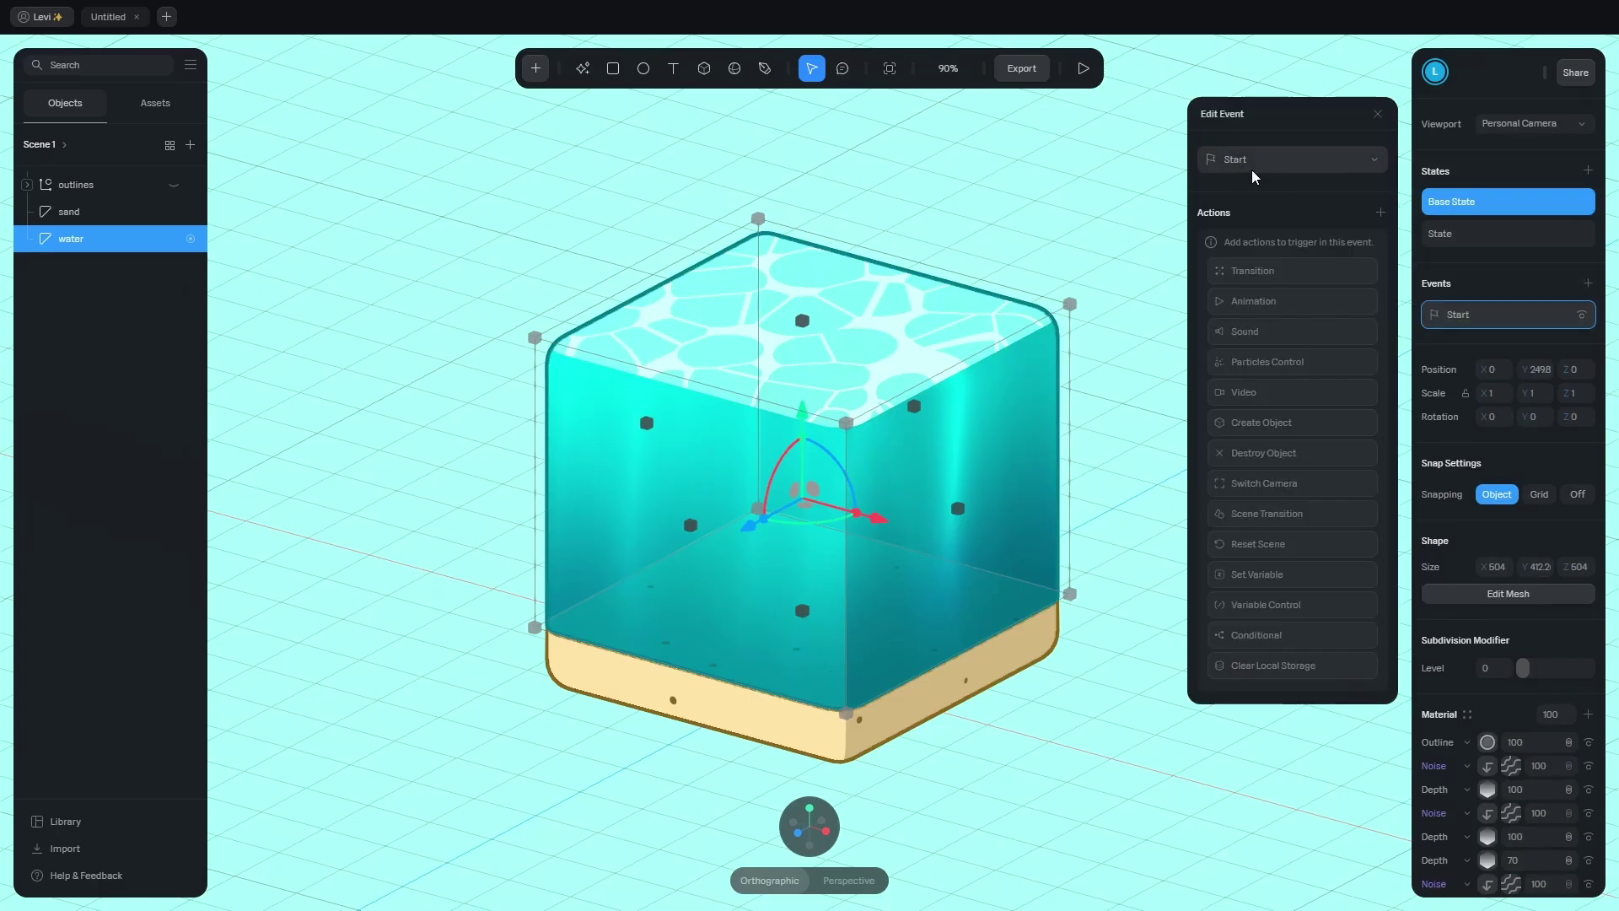
{"action": "left_click", "coordinate": [1288, 275]}
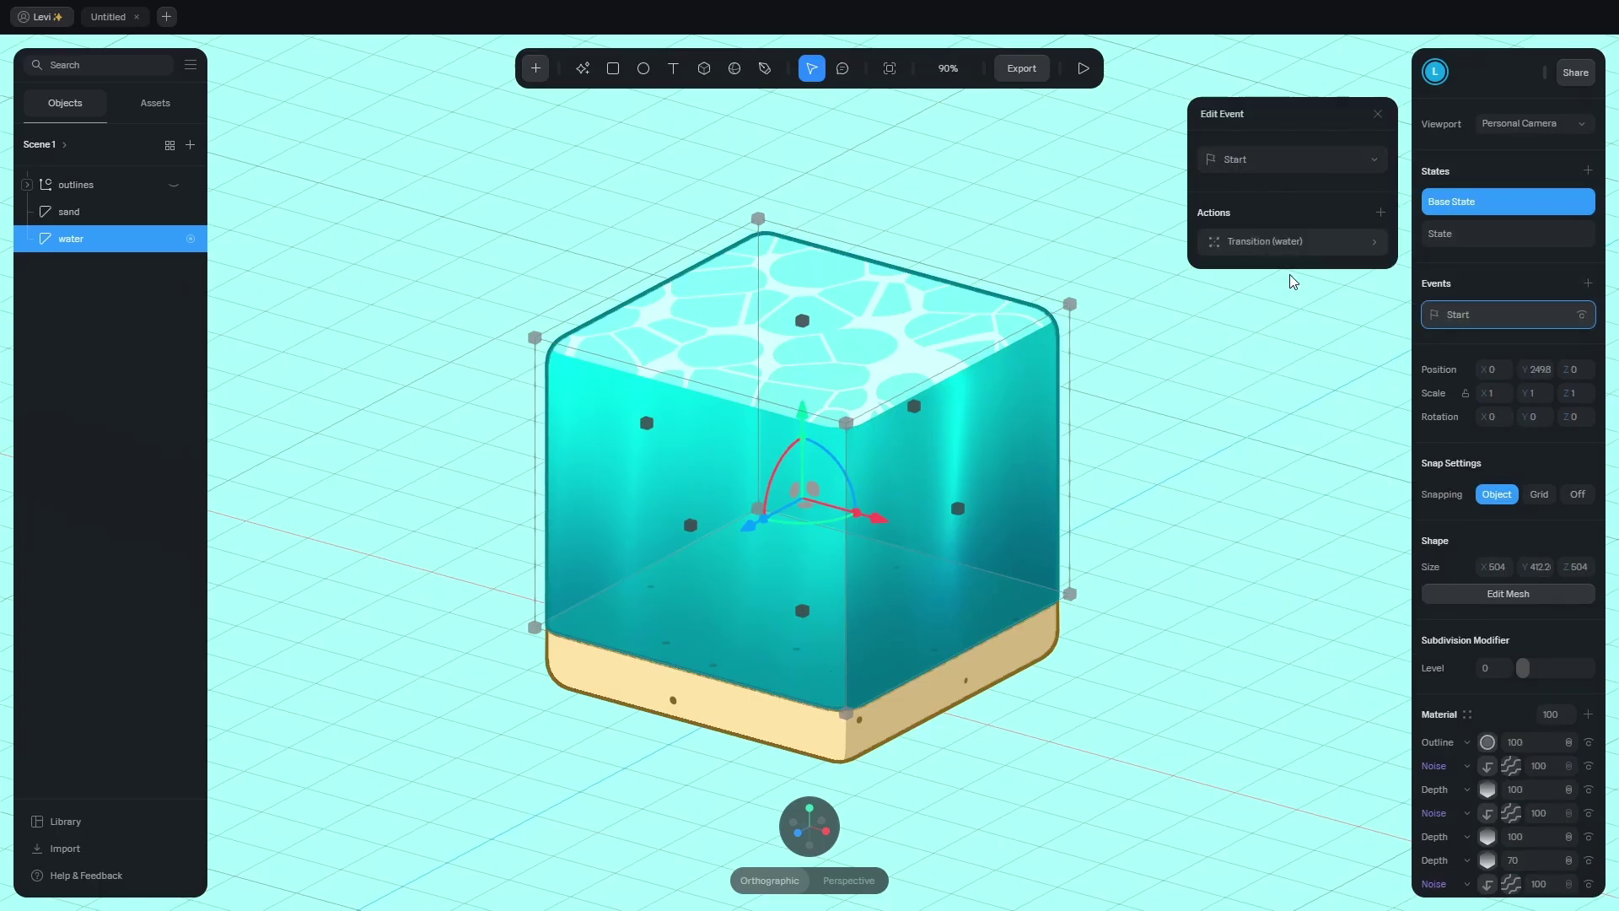
{"action": "left_click", "coordinate": [1084, 68]}
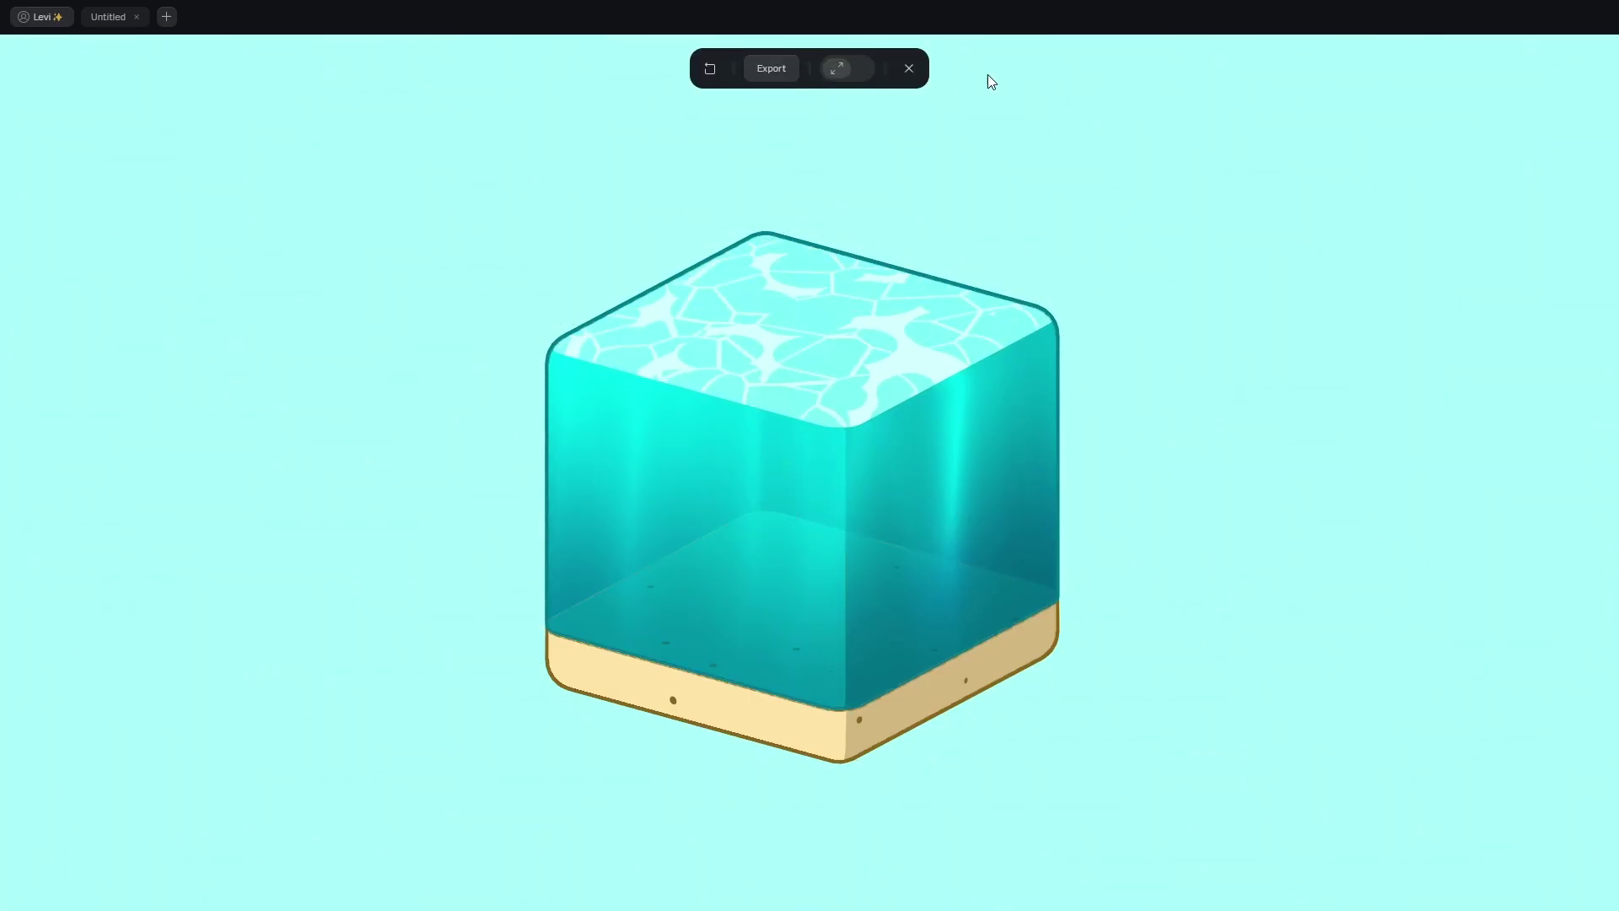
{"action": "left_click", "coordinate": [909, 69]}
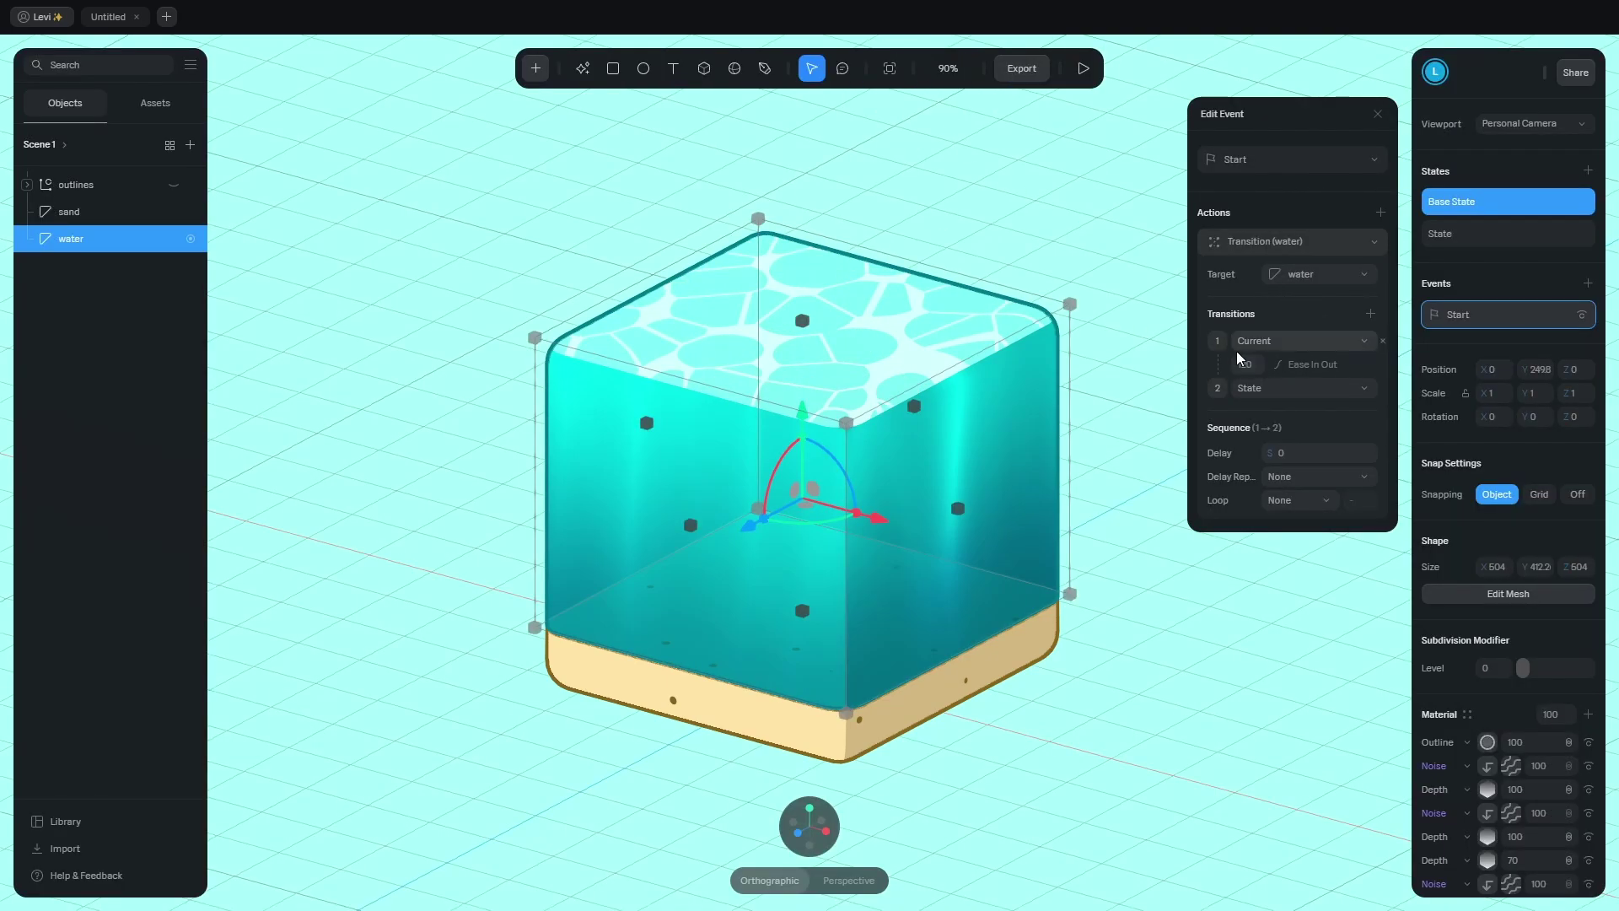
Set the water transition's easing to Linear and its loop to Infinite, and preview the result.
{"action": "left_click", "coordinate": [1332, 366]}
{"action": "left_click", "coordinate": [1314, 421]}
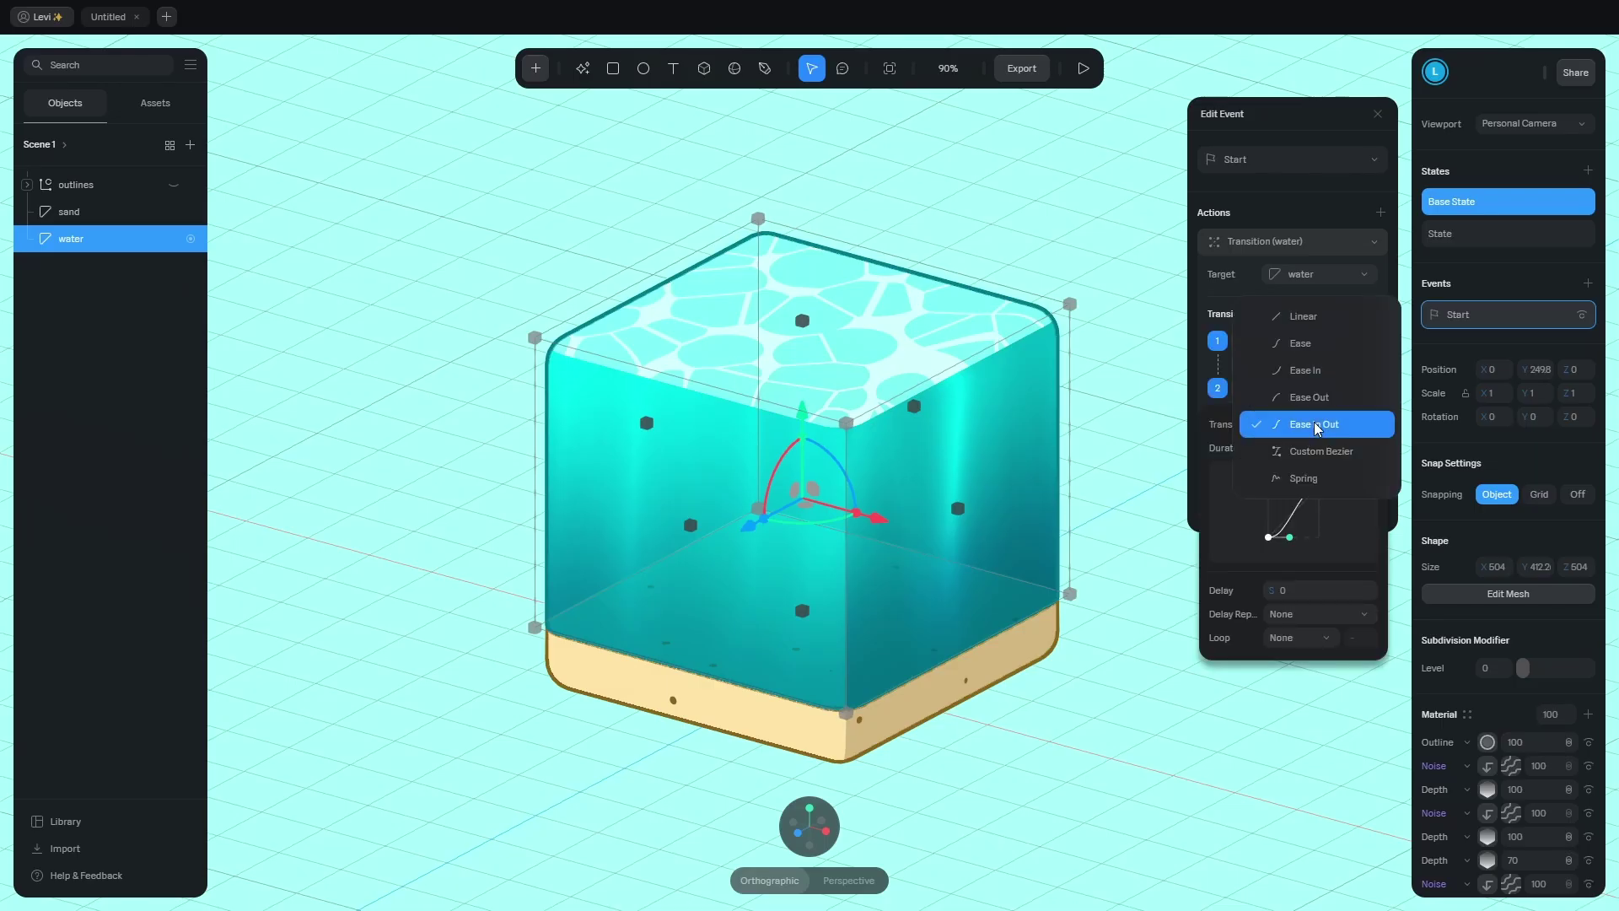
{"action": "left_click", "coordinate": [1317, 317]}
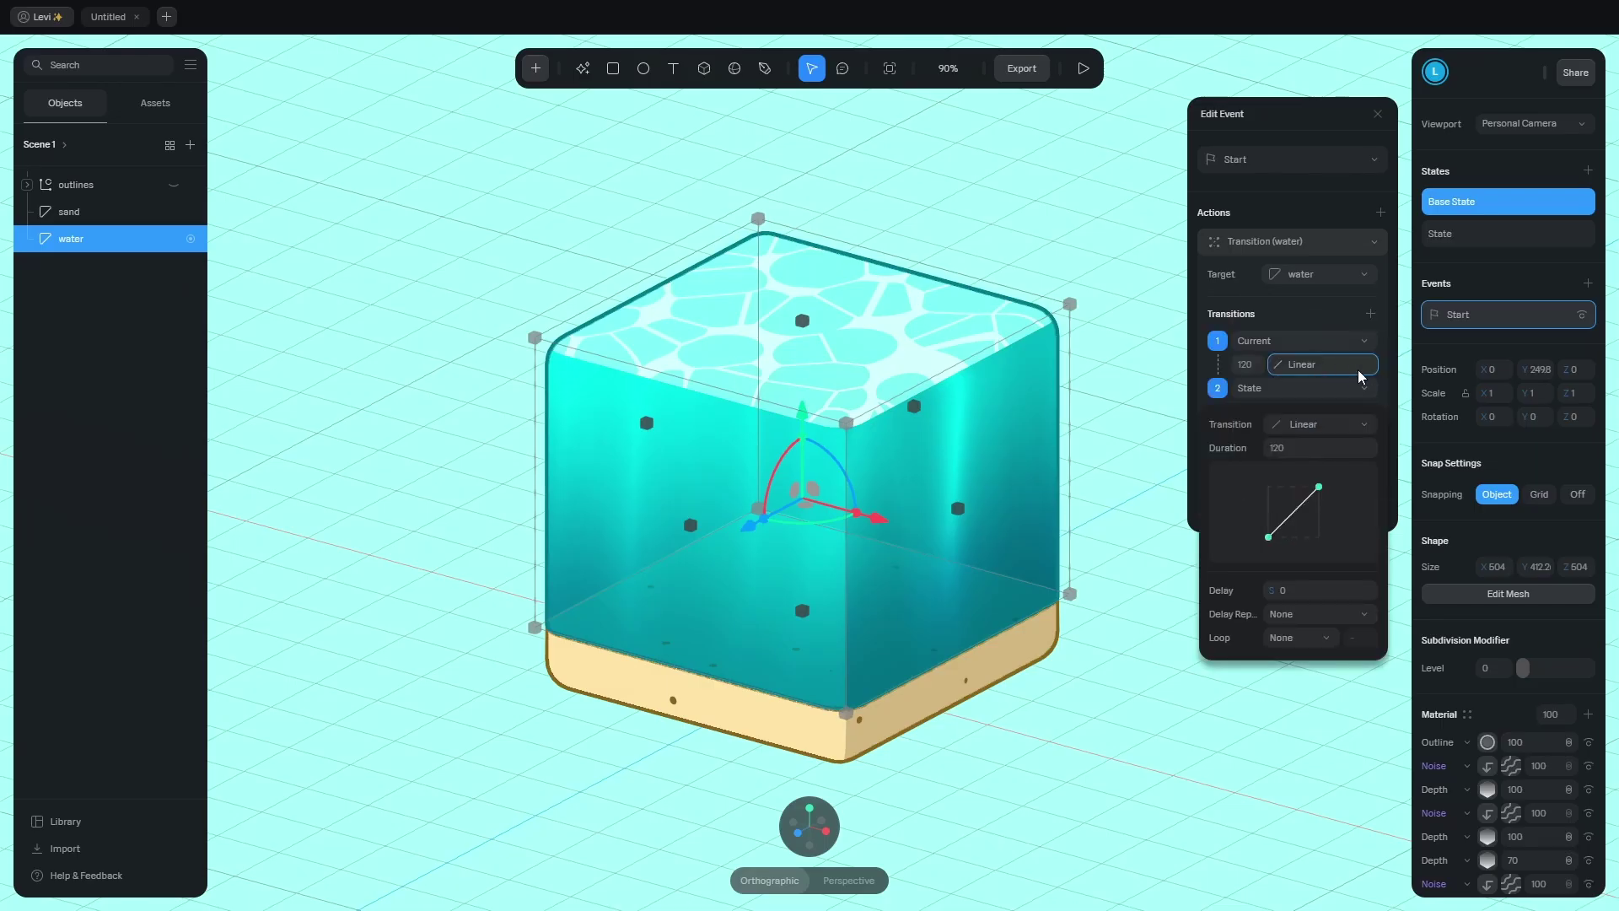
{"action": "left_click", "coordinate": [1298, 369]}
{"action": "left_click", "coordinate": [1318, 501]}
{"action": "left_click", "coordinate": [1318, 504]}
{"action": "left_click", "coordinate": [1083, 68]}
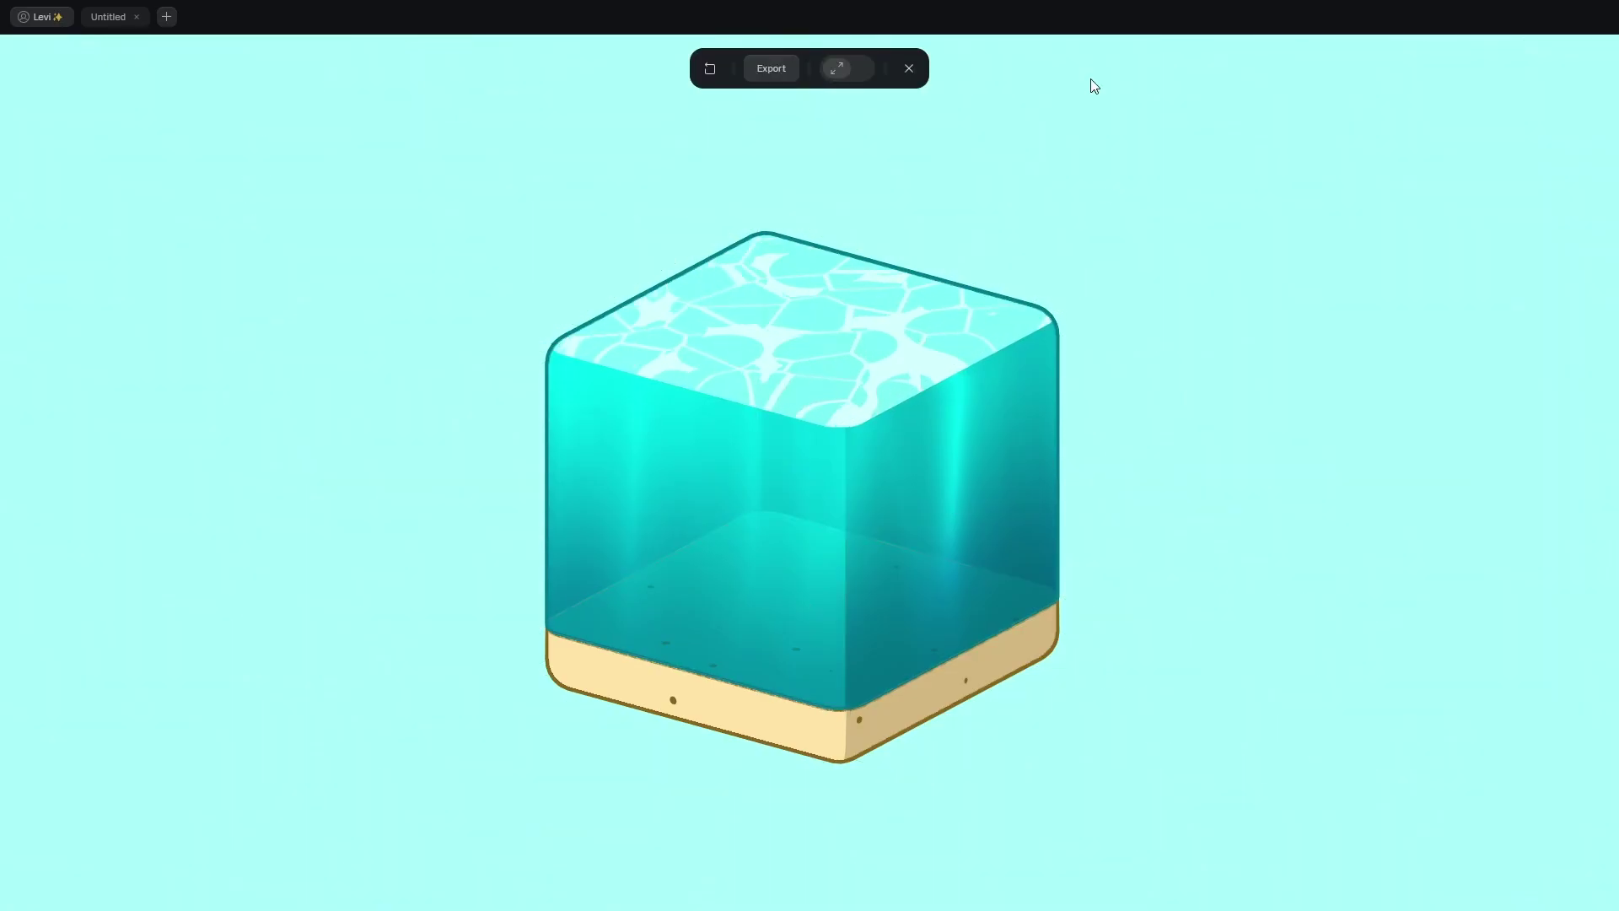
{"action": "key", "text": "Escape"}
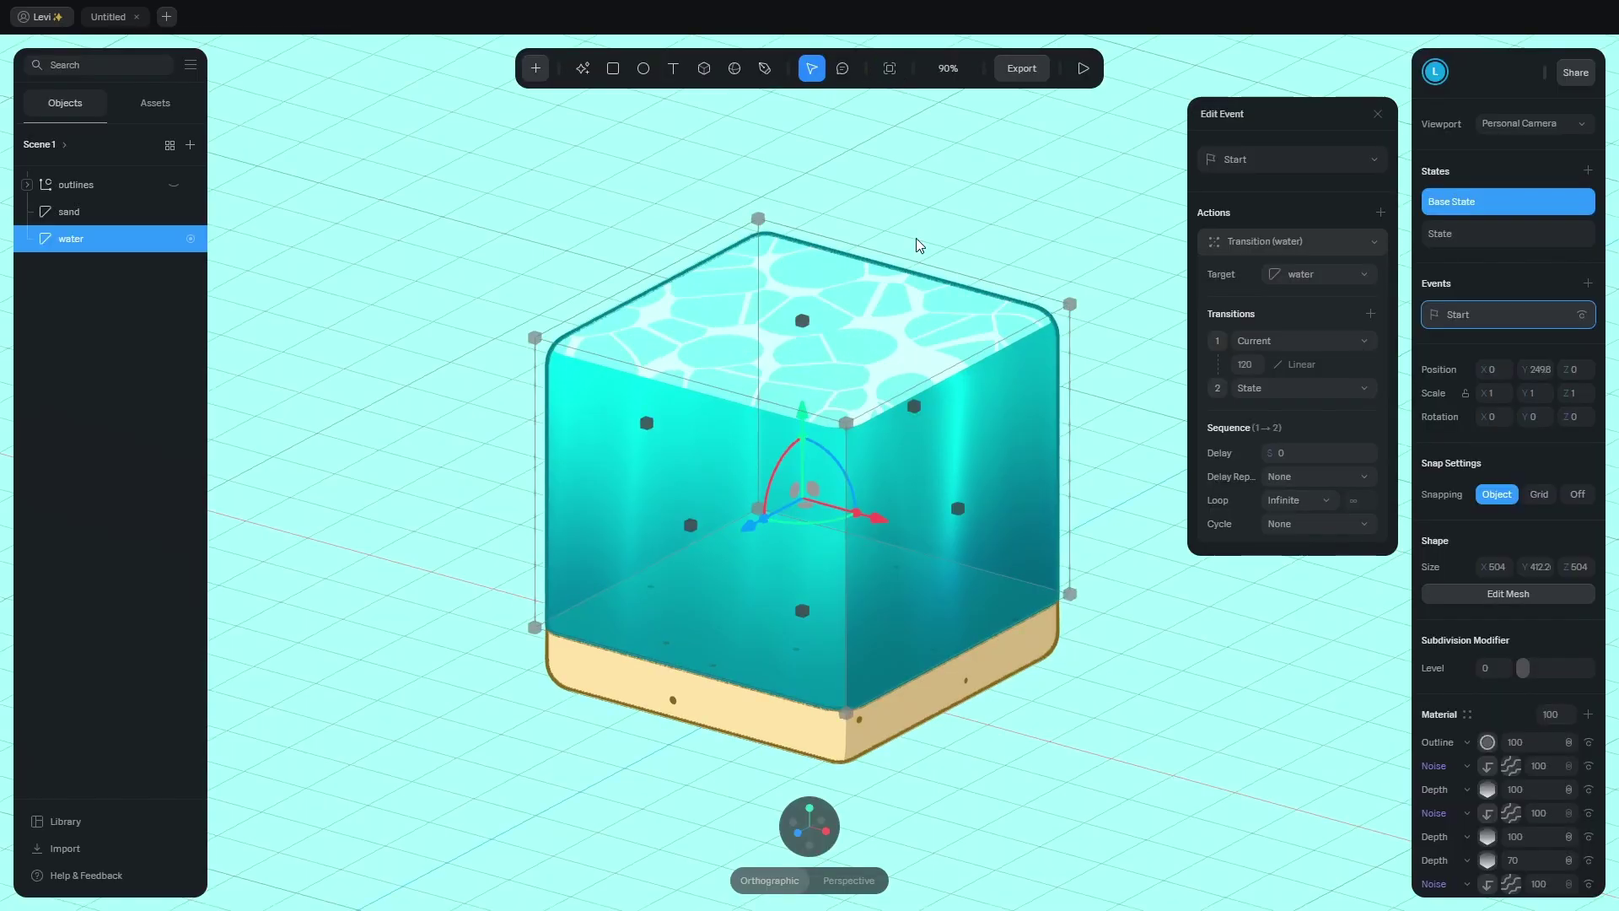
In the water object's second state, set the Power(^3) Noise mask's Movement to 100.
{"action": "left_click", "coordinate": [1465, 240]}
{"action": "scroll", "coordinate": [1479, 557], "scroll_direction": "down", "scroll_amount": 1}
{"action": "scroll", "coordinate": [1484, 556], "scroll_direction": "down", "scroll_amount": 2}
{"action": "left_click", "coordinate": [1513, 514]}
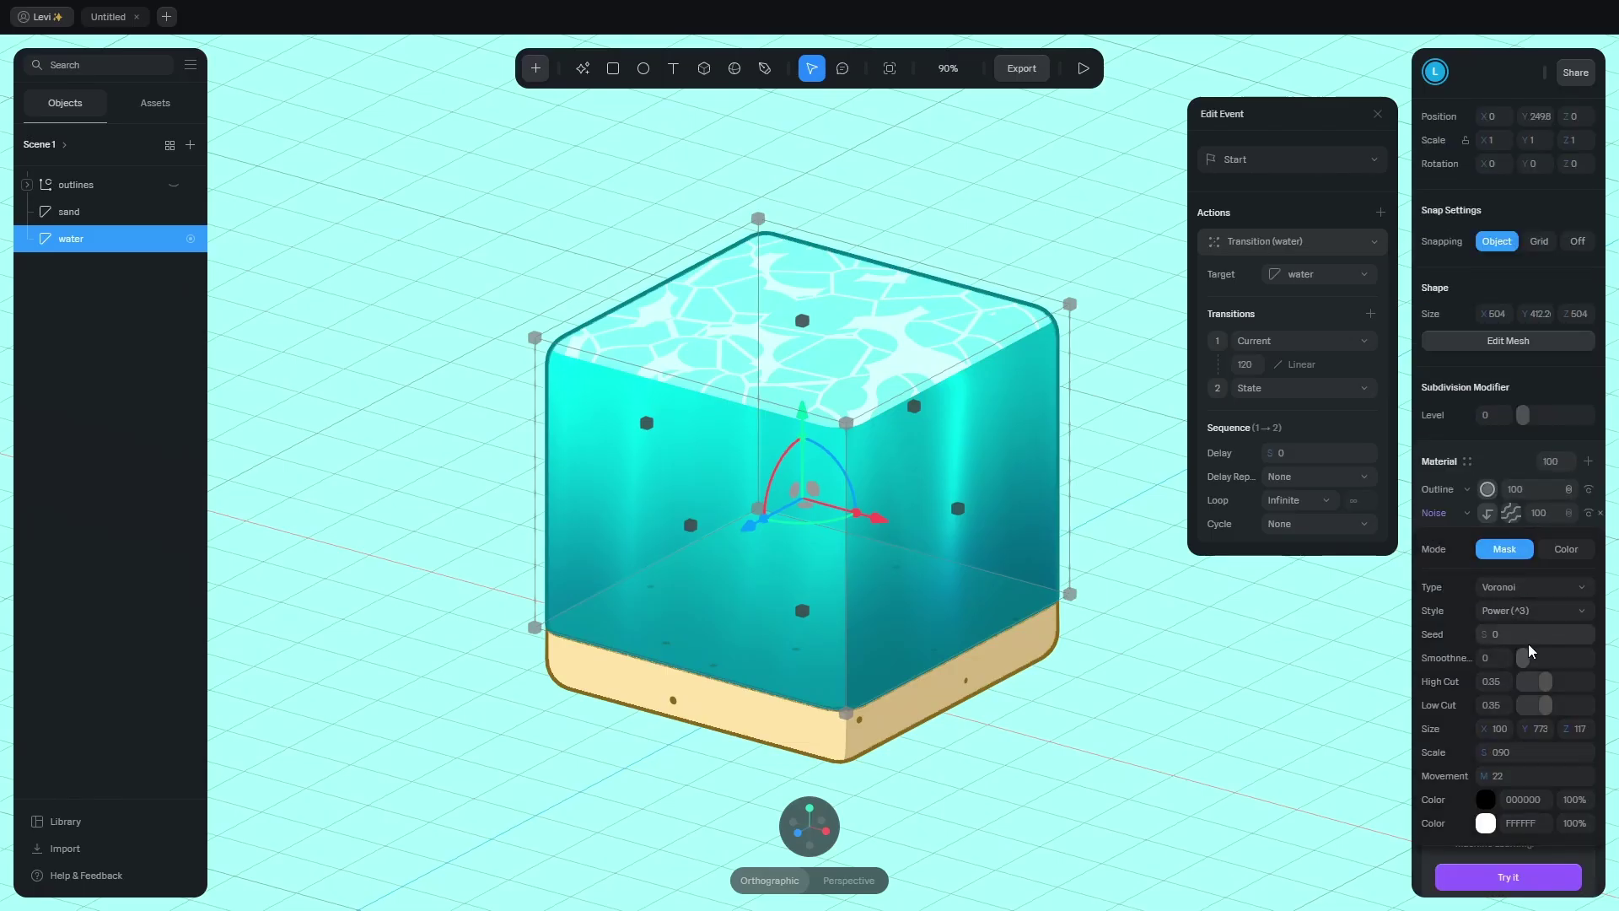
{"action": "left_click", "coordinate": [1530, 776]}
{"action": "type", "text": "100"}
{"action": "key", "text": "Return"}
{"action": "left_click", "coordinate": [1509, 516]}
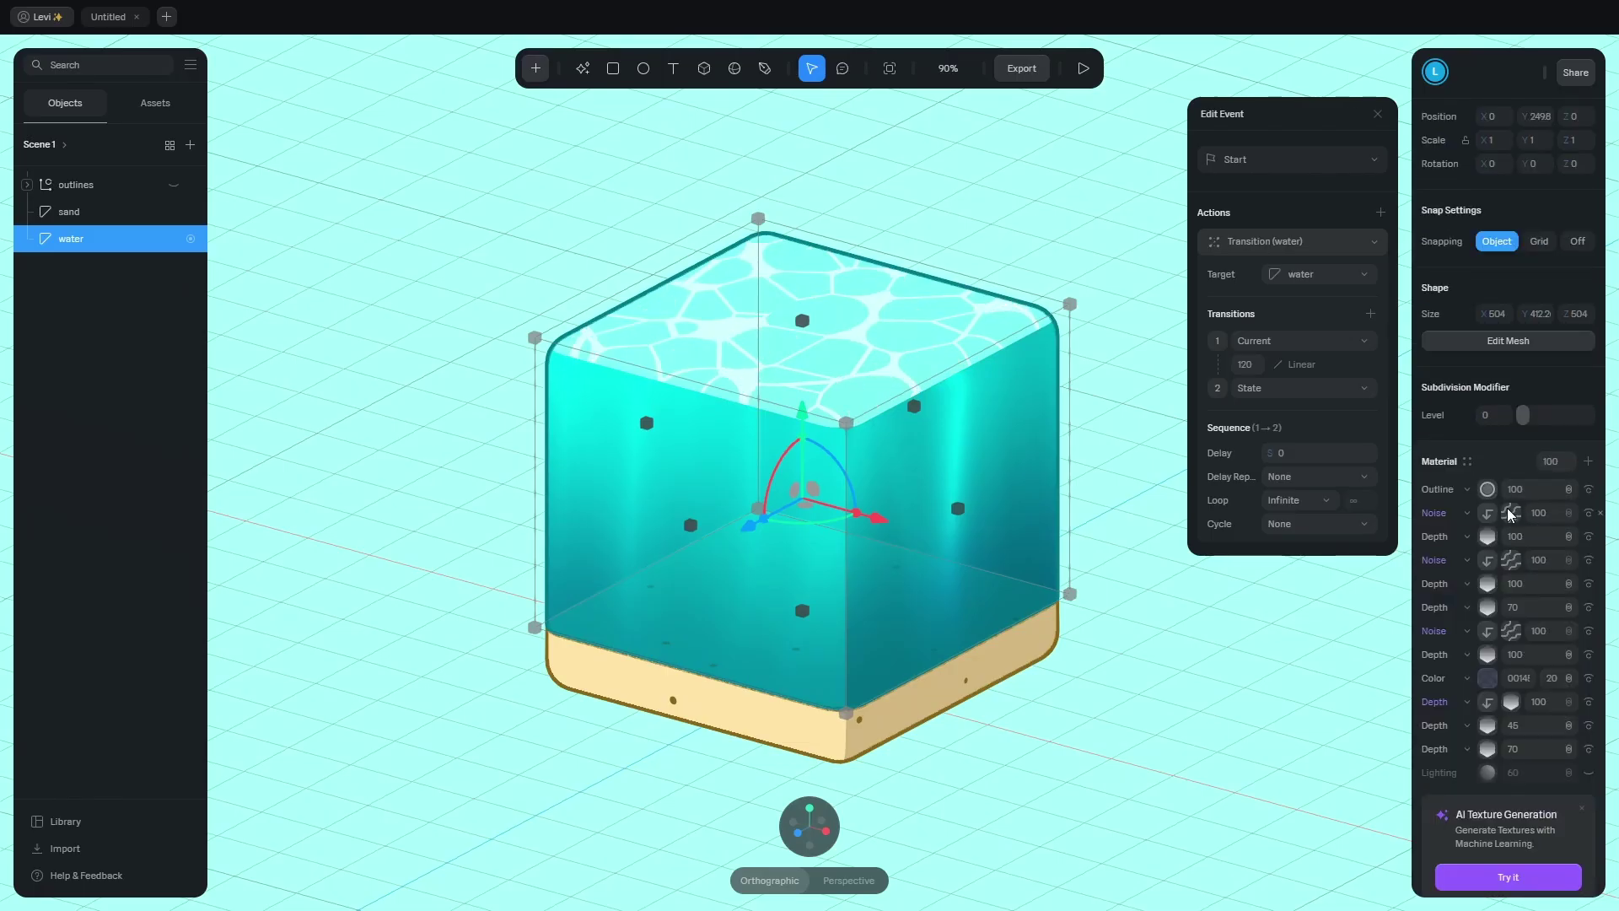
Set the third Noise mask's Movement to 100 in the same state and preview the animated water from different angles.
{"action": "left_click", "coordinate": [1514, 635]}
{"action": "scroll", "coordinate": [1515, 732], "scroll_direction": "down", "scroll_amount": 2}
{"action": "left_click", "coordinate": [1530, 721]}
{"action": "type", "text": "100"}
{"action": "key", "text": "Return"}
{"action": "left_click", "coordinate": [1081, 70]}
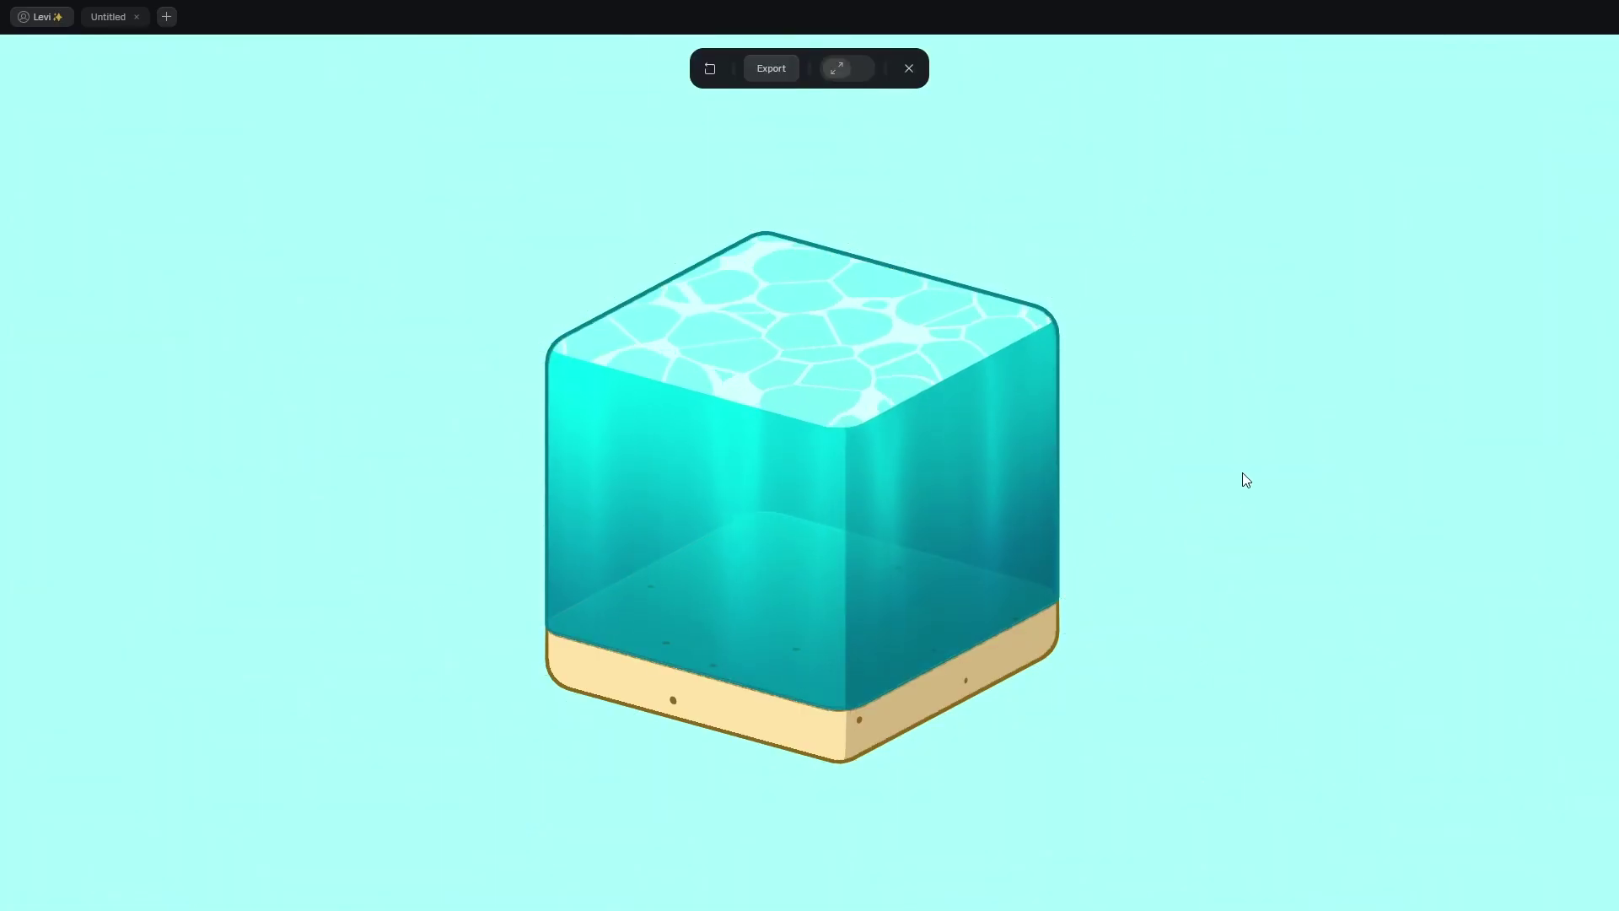
{"action": "left_click_drag", "start_coordinate": [1198, 491], "coordinate": [1309, 518]}
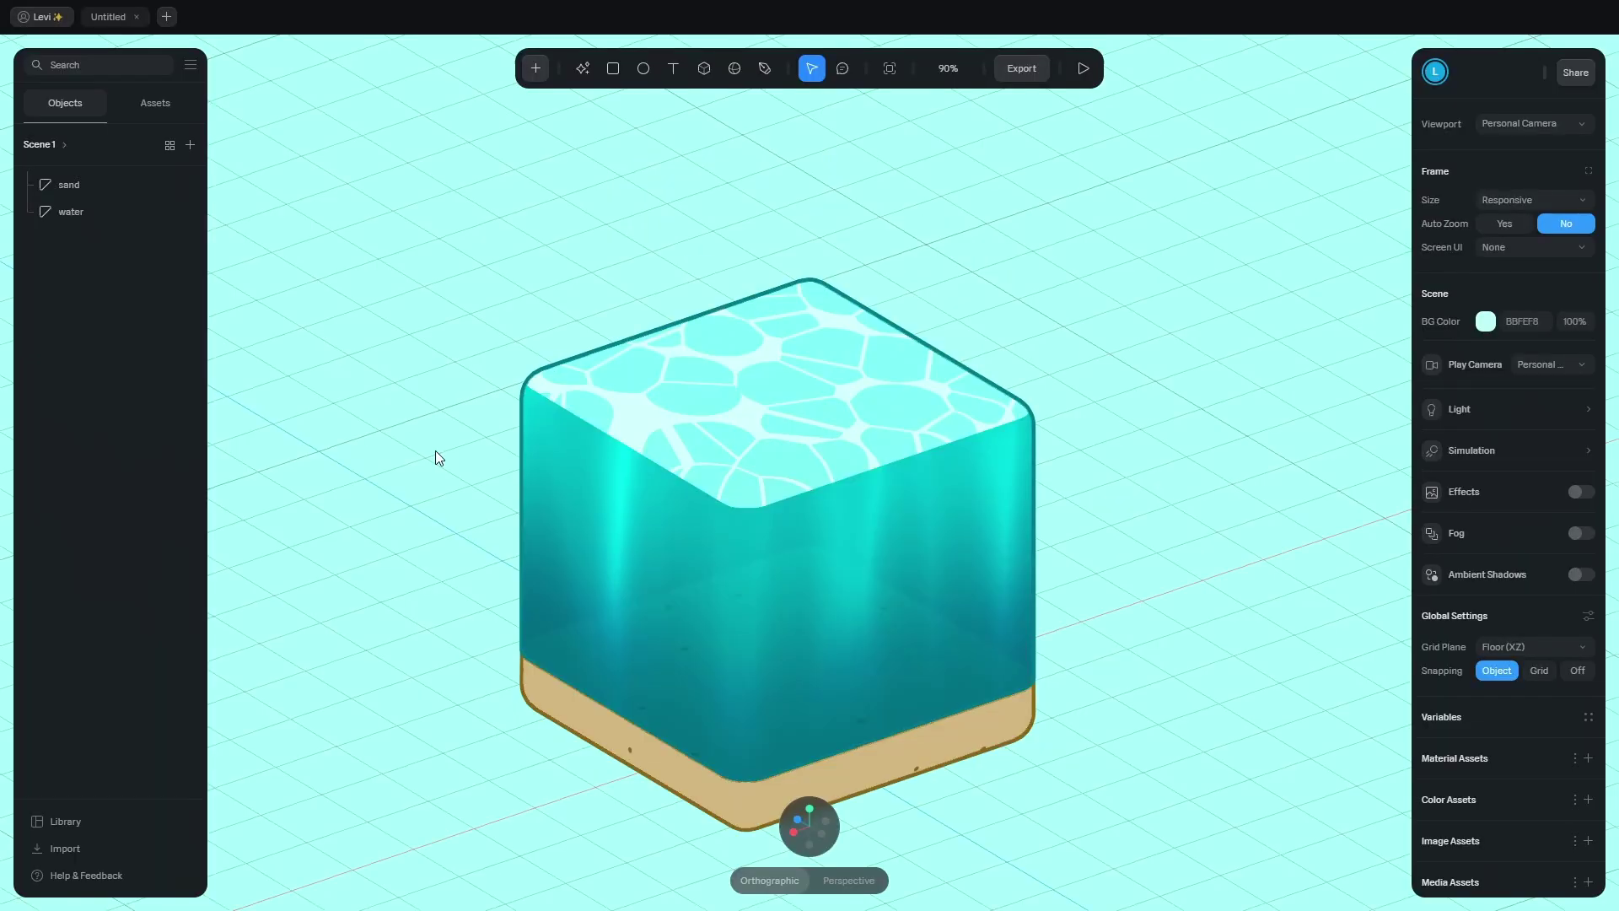
From the top view, draw a rectangle over the cube and set its size to 504 × 504 with a corner of 40.
{"action": "left_click", "coordinate": [810, 807]}
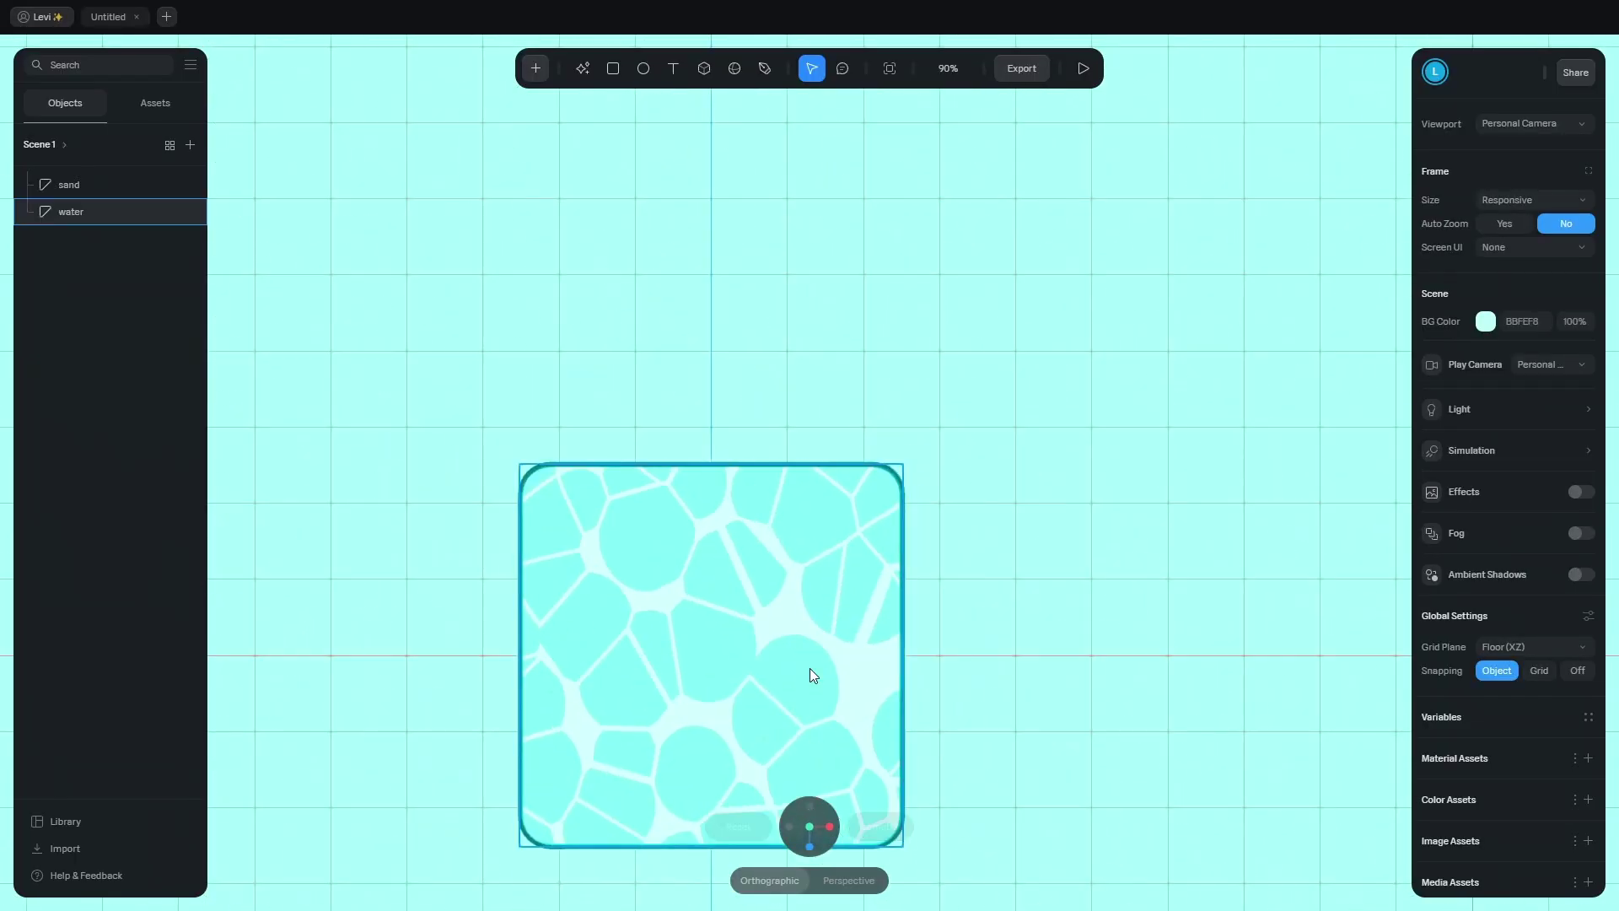
{"action": "left_click_drag", "start_coordinate": [555, 339], "coordinate": [899, 681]}
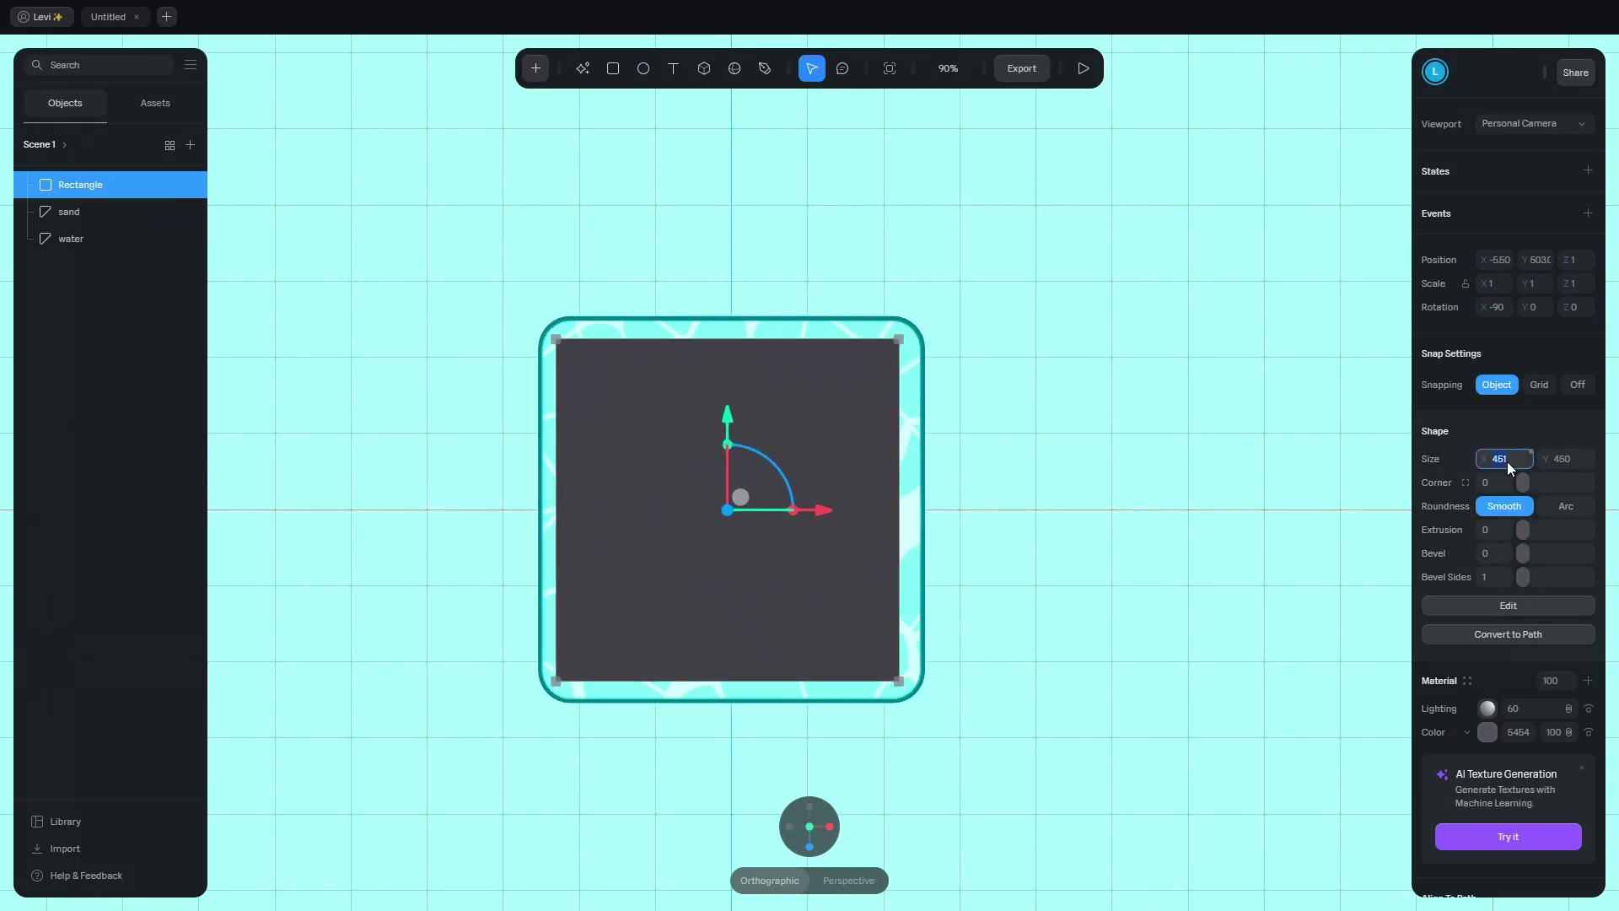
{"action": "key", "text": "Tab"}
{"action": "type", "text": "504"}
{"action": "key", "text": "Tab"}
{"action": "type", "text": "40"}
Reset the rectangle's position to the origin and raise it just above the water's top face.
{"action": "right_click", "coordinate": [833, 371]}
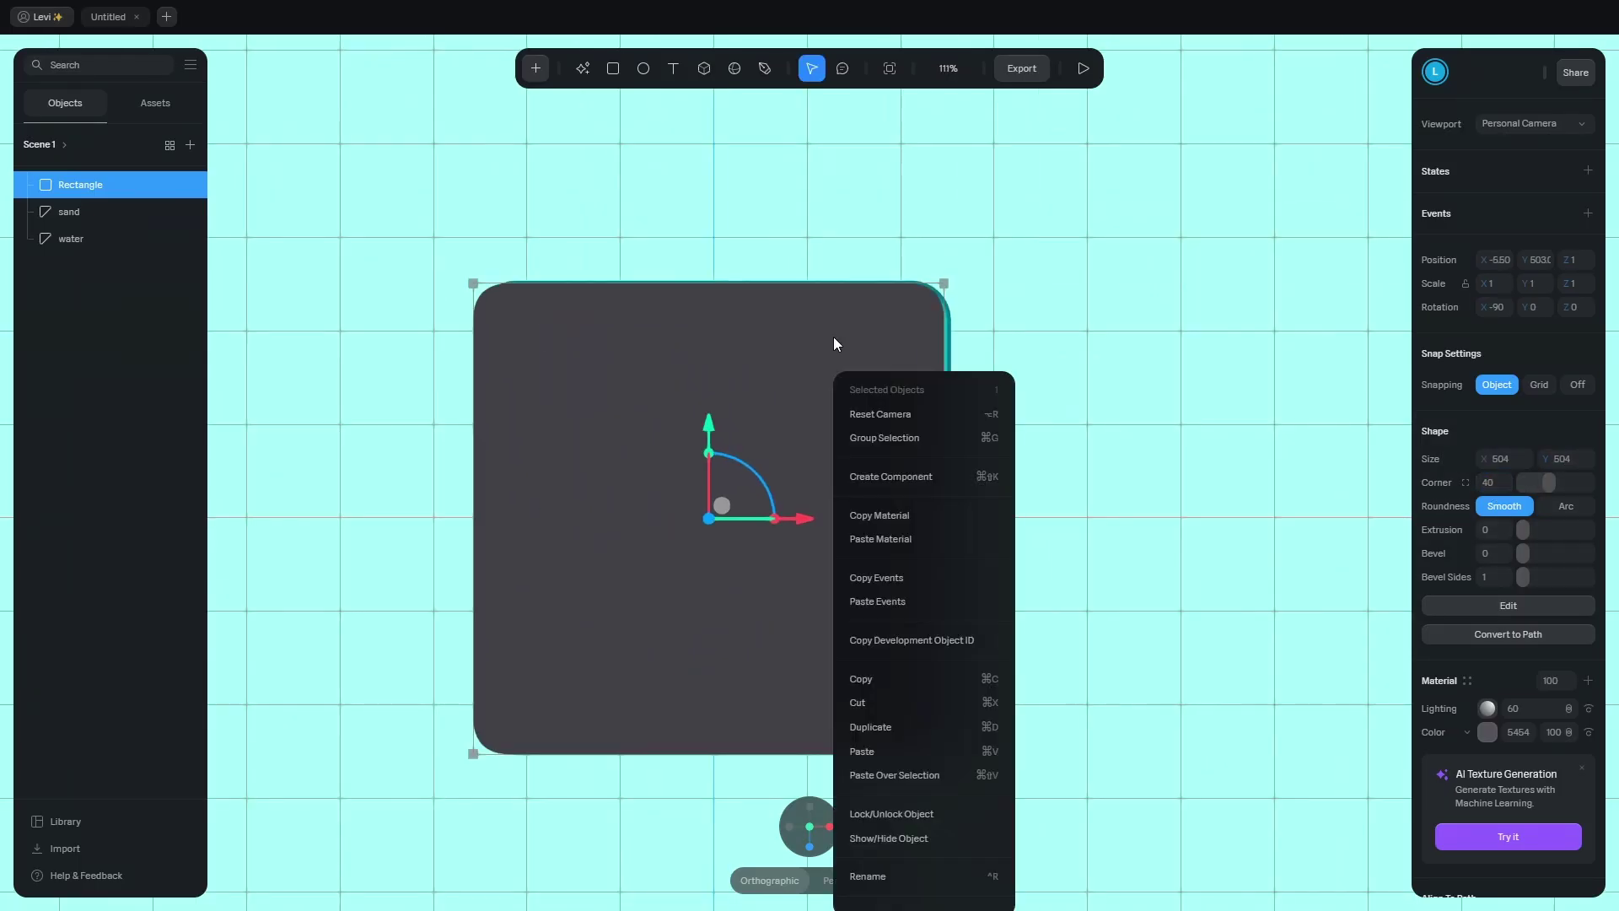
{"action": "scroll", "coordinate": [897, 634], "scroll_direction": "down", "scroll_amount": 3}
{"action": "left_click", "coordinate": [924, 686]}
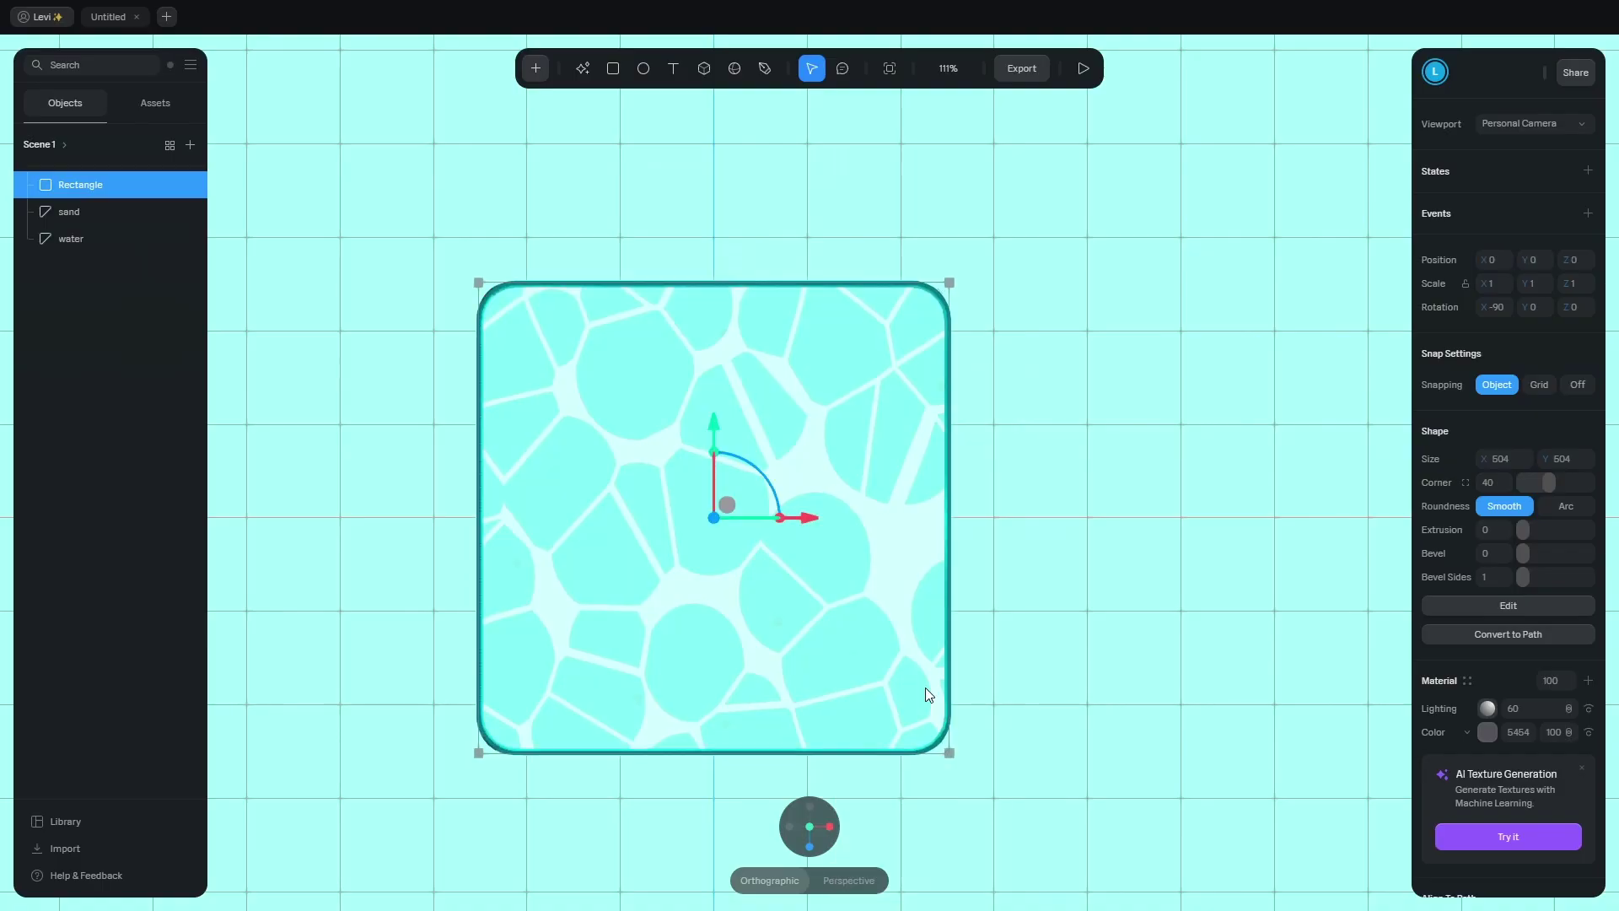
{"action": "left_click_drag", "start_coordinate": [786, 417], "coordinate": [789, 405]}
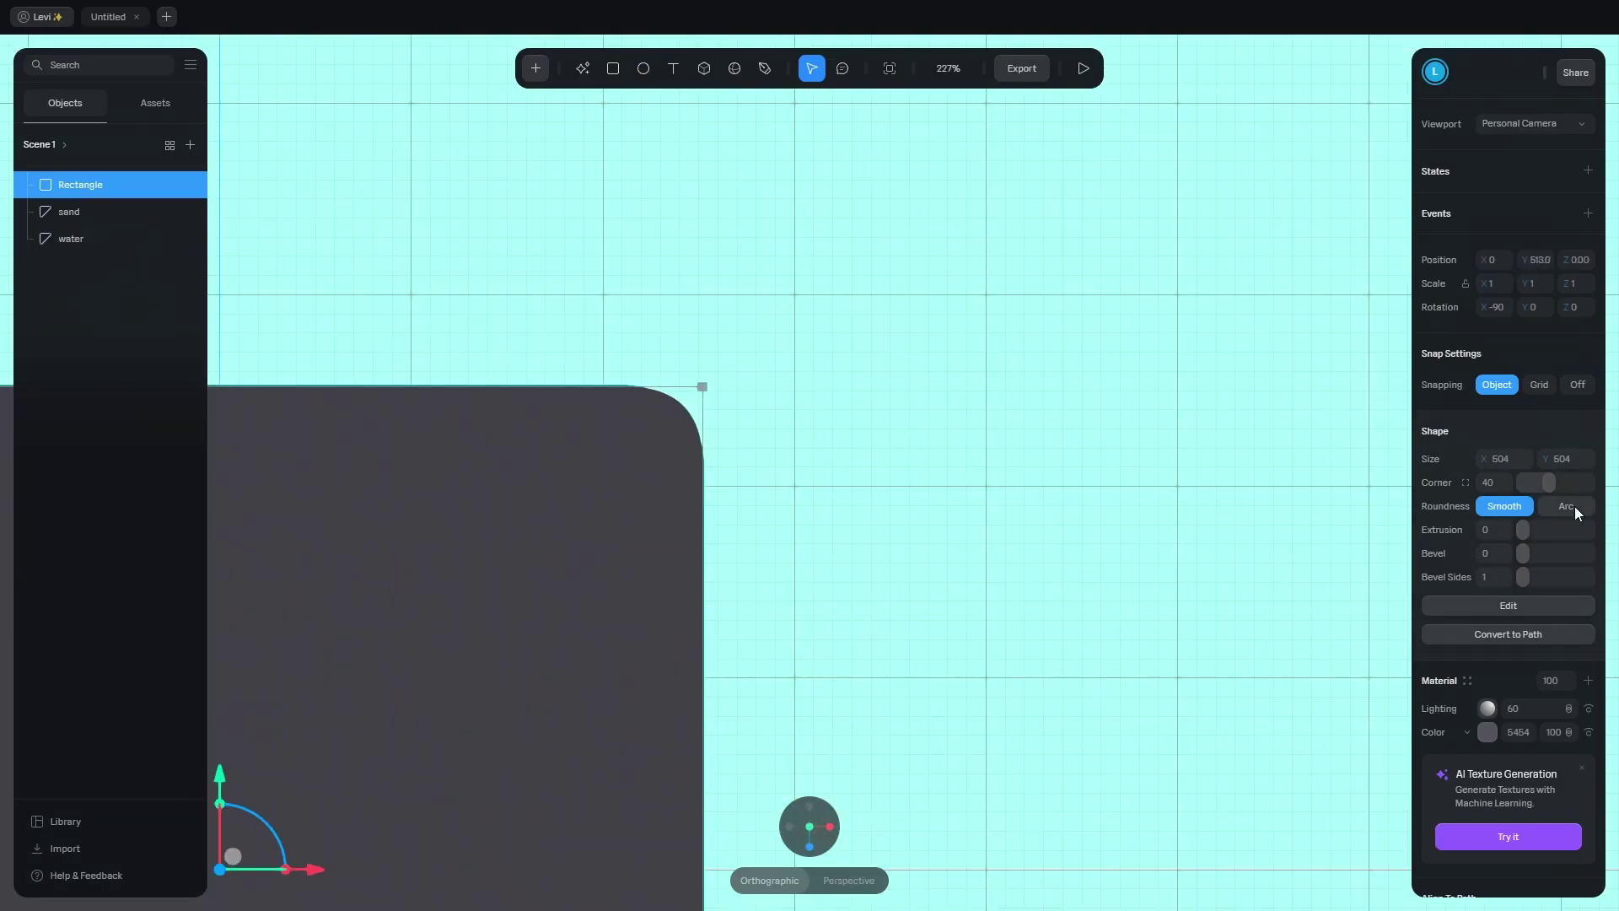
Set the rectangle's roundness to Arc and convert it to a path with an extrusion size of 6.
{"action": "left_click", "coordinate": [1573, 509]}
{"action": "scroll", "coordinate": [963, 553], "scroll_direction": "down", "scroll_amount": 6}
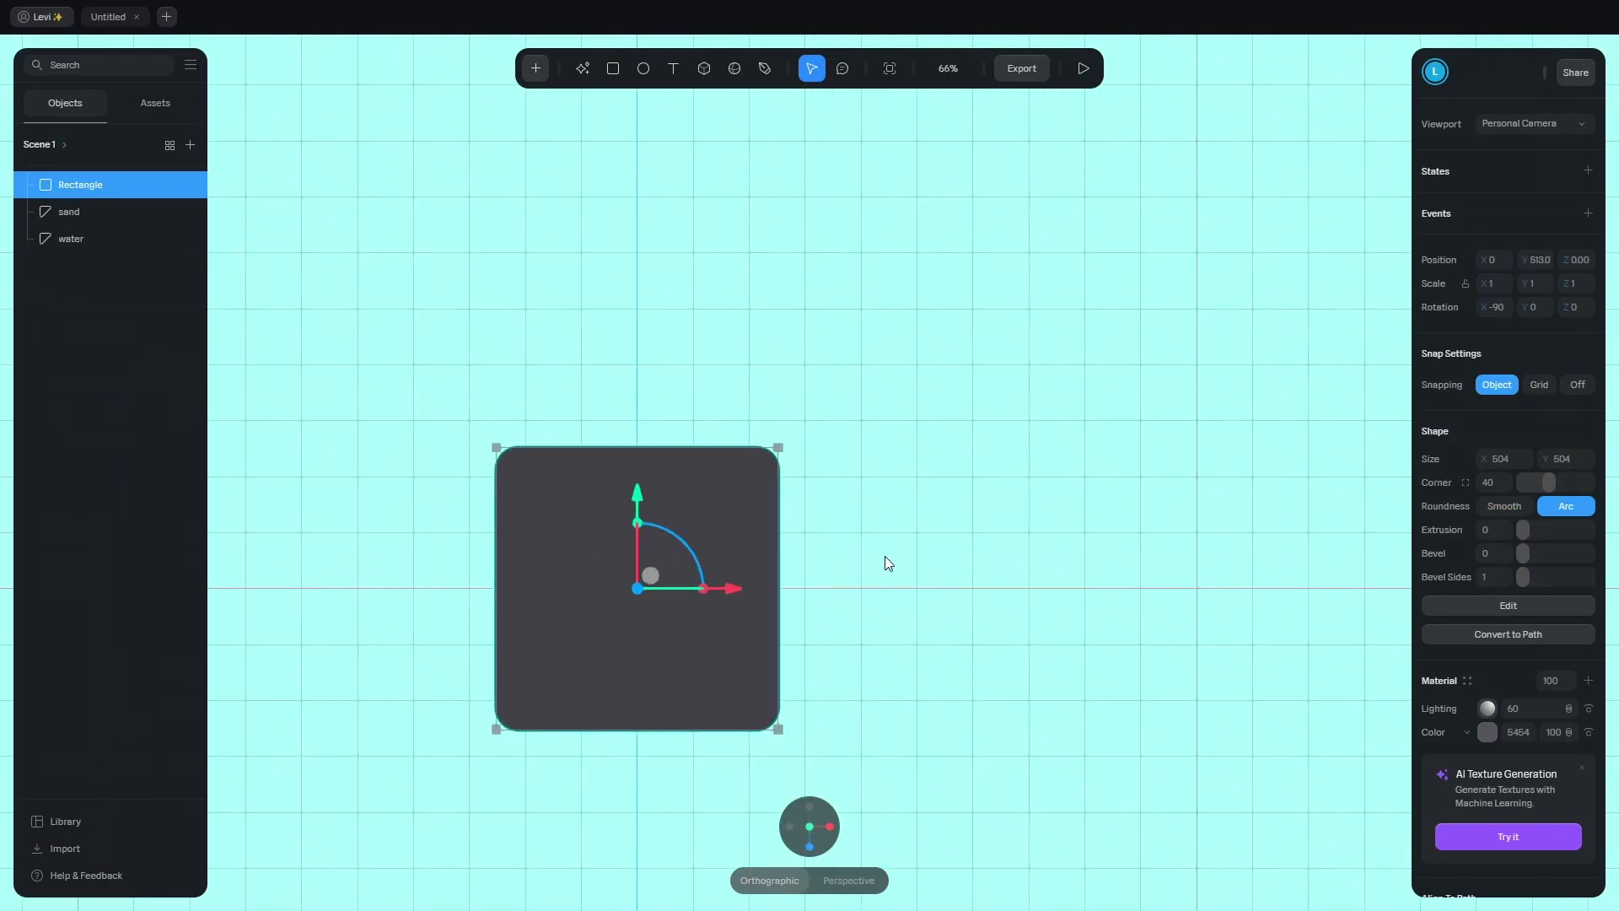
{"action": "middle_click_drag", "start_coordinate": [895, 548], "coordinate": [1019, 491]}
{"action": "scroll", "coordinate": [1022, 493], "scroll_direction": "up", "scroll_amount": 3}
{"action": "middle_click_drag", "start_coordinate": [1025, 501], "coordinate": [1007, 422]}
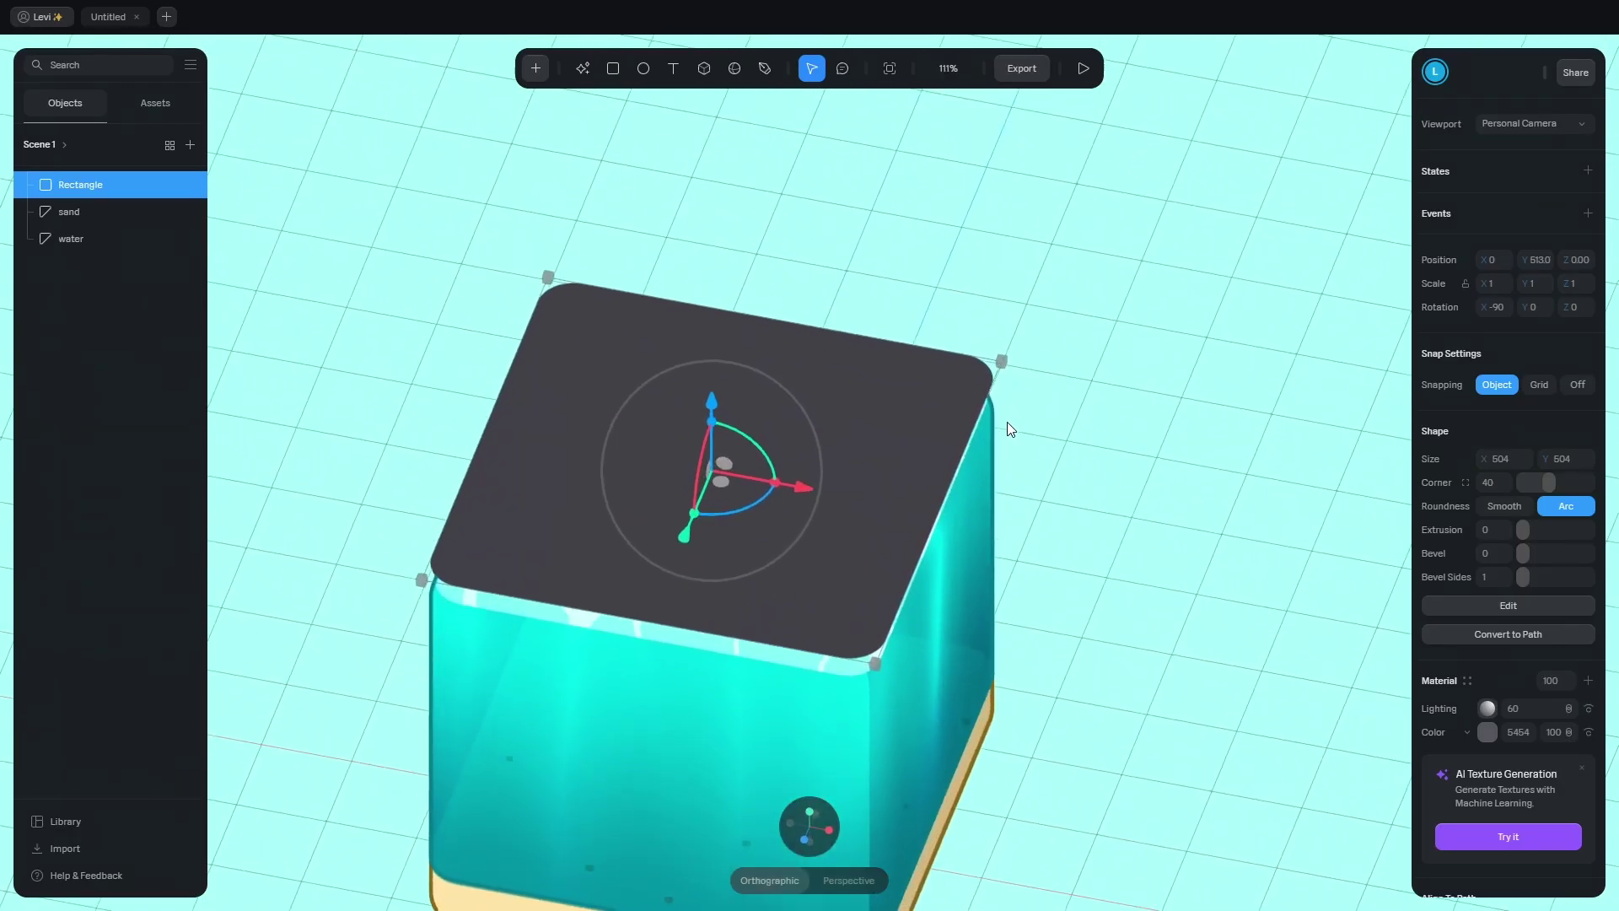
{"action": "left_click", "coordinate": [1512, 634]}
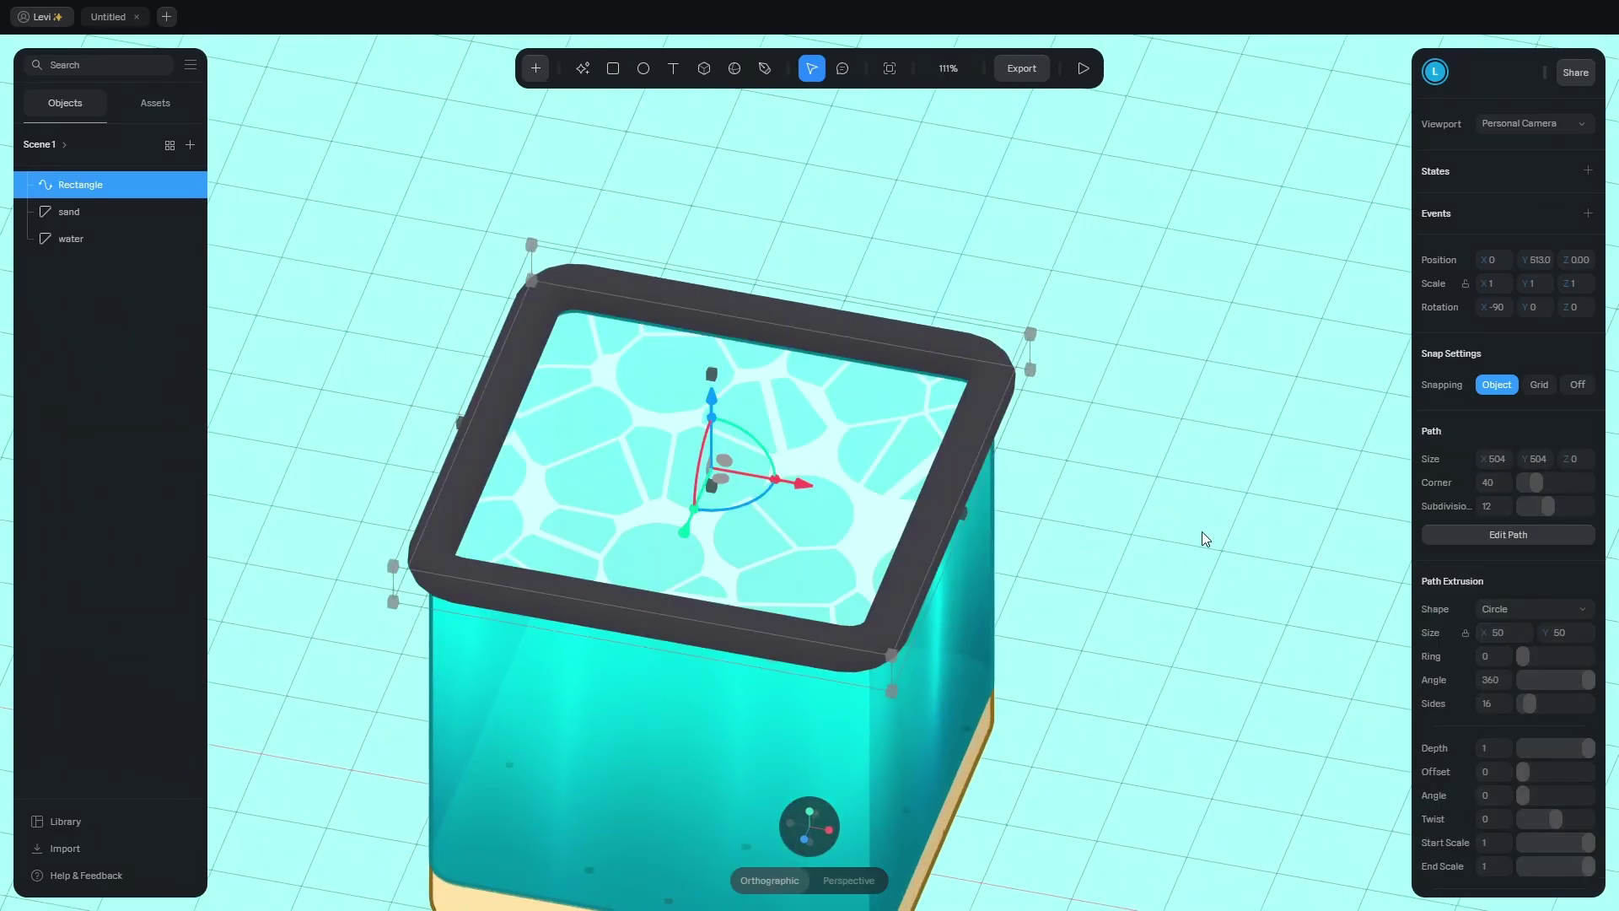
{"action": "type", "text": "6"}
{"action": "key", "text": "Return"}
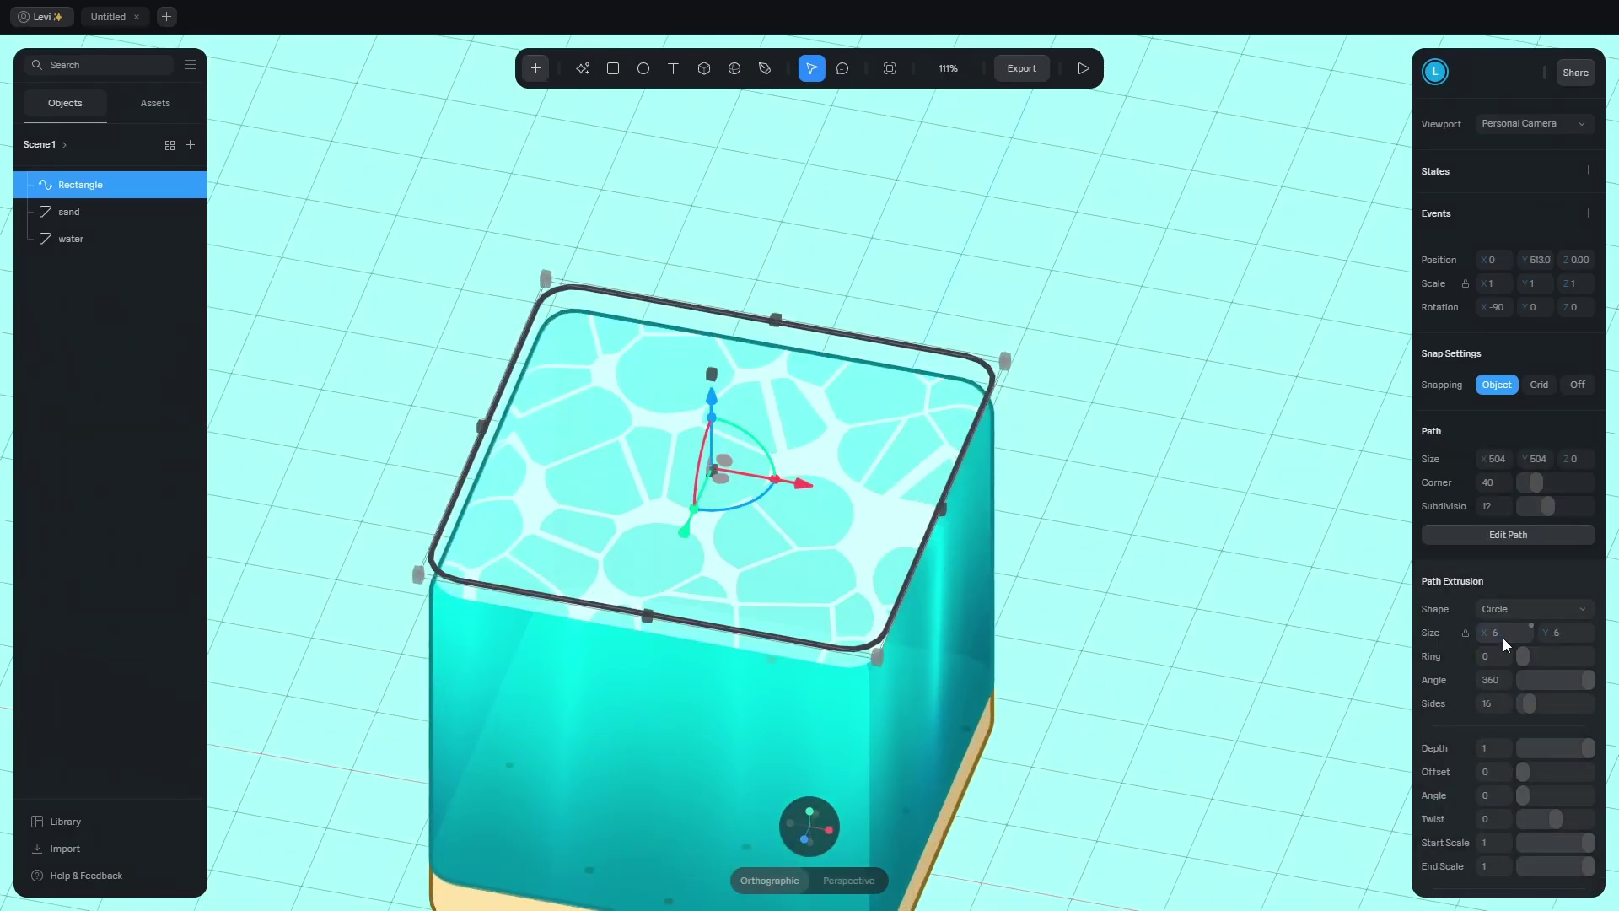
Lower the rectangular path onto the water's top edge and shrink it to about 498 × 498 to match the rim.
{"action": "left_click_drag", "start_coordinate": [1028, 285], "coordinate": [1019, 352]}
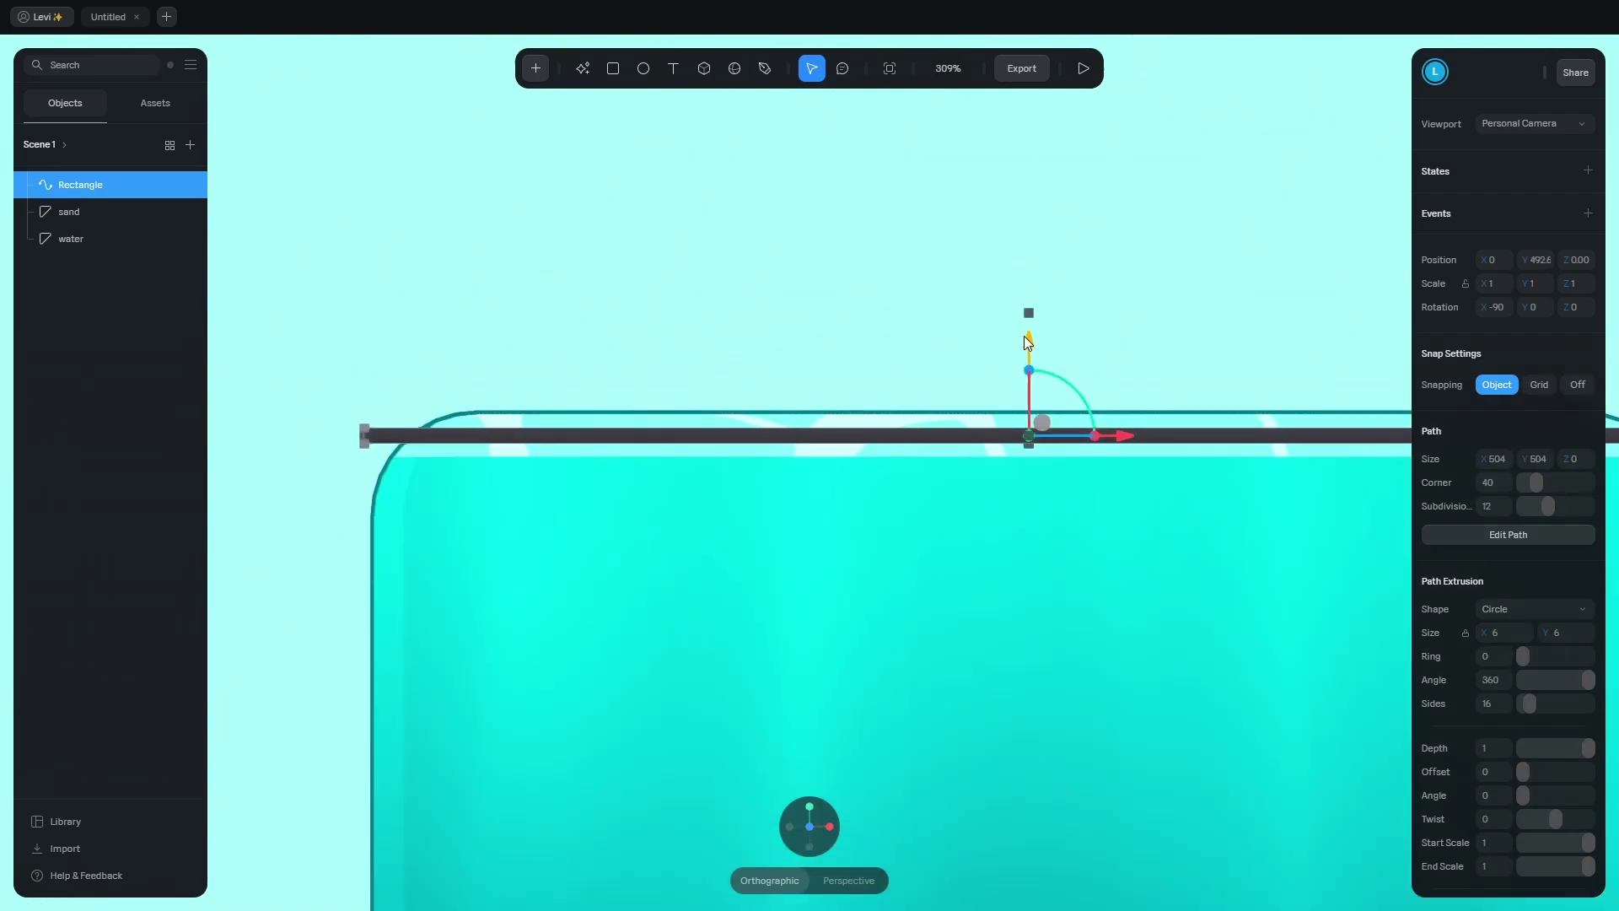
{"action": "left_click", "coordinate": [809, 806]}
{"action": "scroll", "coordinate": [784, 591], "scroll_direction": "down", "scroll_amount": 5}
{"action": "scroll", "coordinate": [1054, 379], "scroll_direction": "up", "scroll_amount": 6}
{"action": "middle_click_drag", "start_coordinate": [1087, 371], "coordinate": [761, 481]}
{"action": "left_click_drag", "start_coordinate": [867, 339], "coordinate": [854, 369]}
{"action": "scroll", "coordinate": [854, 370], "scroll_direction": "up", "scroll_amount": 5}
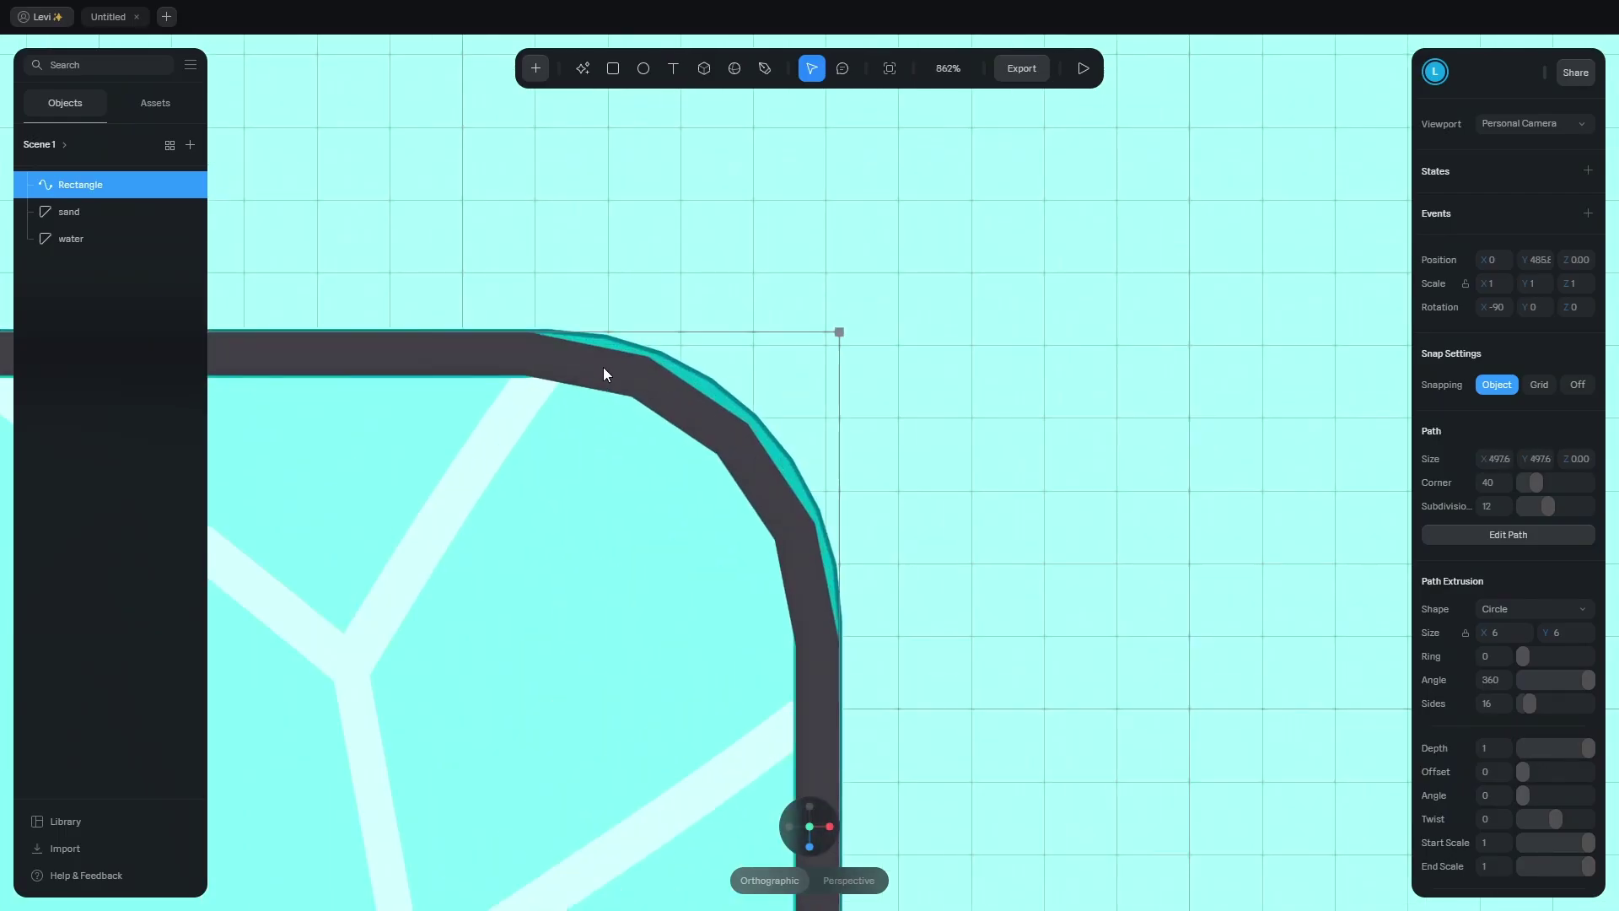
Set the rim path's subdivision to 28 and its extrusion sides to 6.
{"action": "type", "text": "28"}
{"action": "key", "text": "Return"}
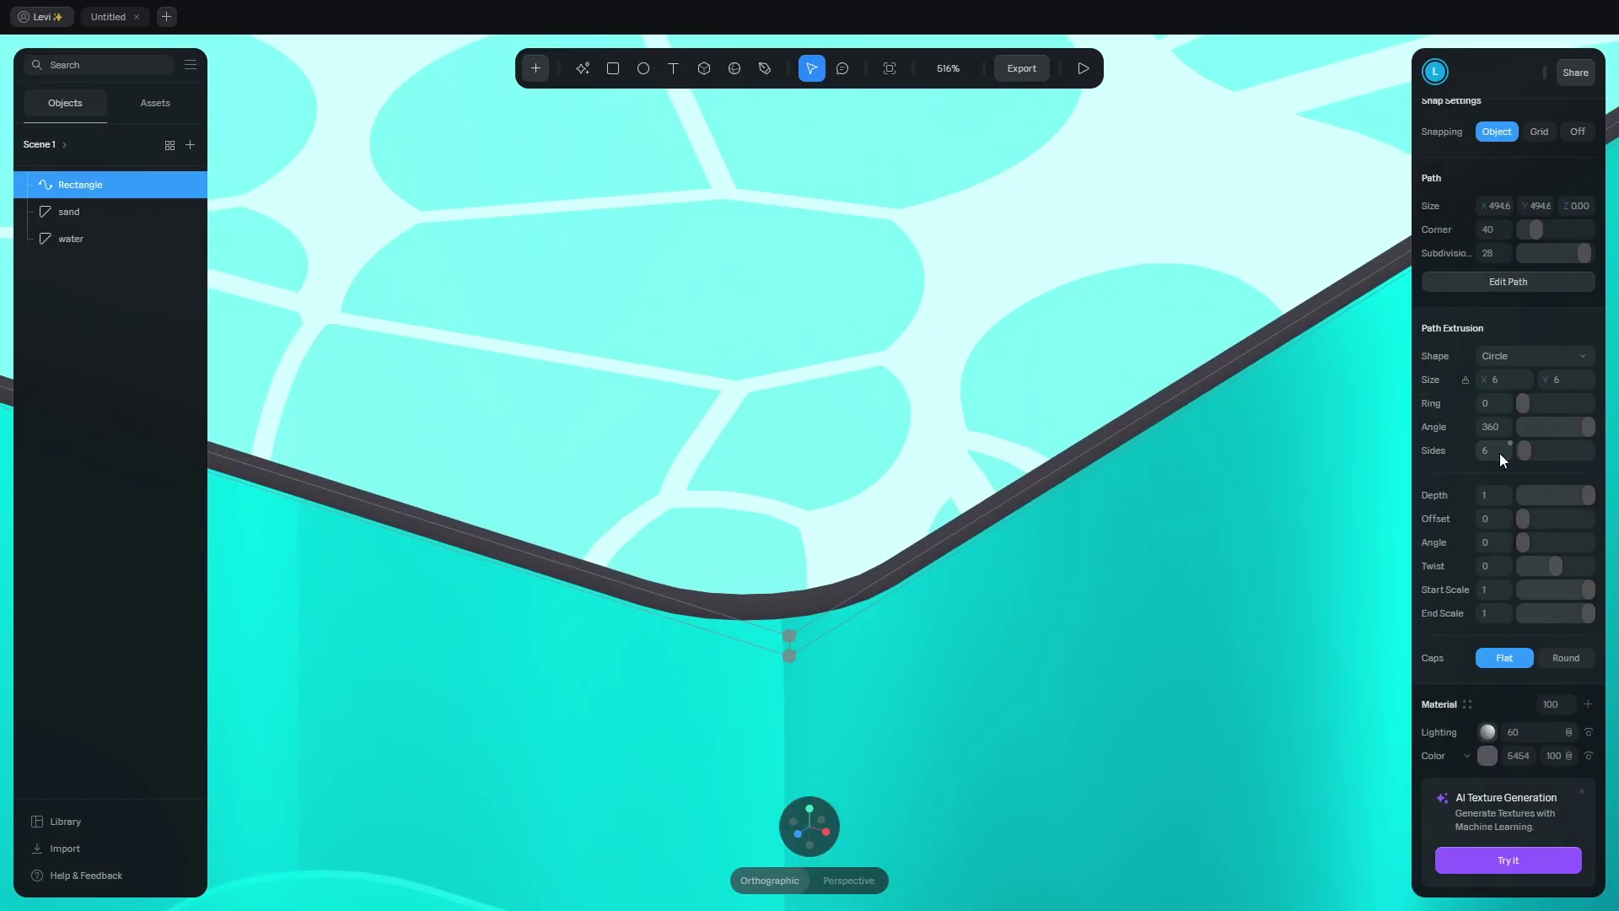
{"action": "scroll", "coordinate": [1080, 544], "scroll_direction": "down", "scroll_amount": 6}
Hide the rim path's Lighting layer and sample the water's dark teal outline as its colour.
{"action": "scroll", "coordinate": [1024, 503], "scroll_direction": "down", "scroll_amount": 1}
{"action": "scroll", "coordinate": [1590, 480], "scroll_direction": "down", "scroll_amount": 3}
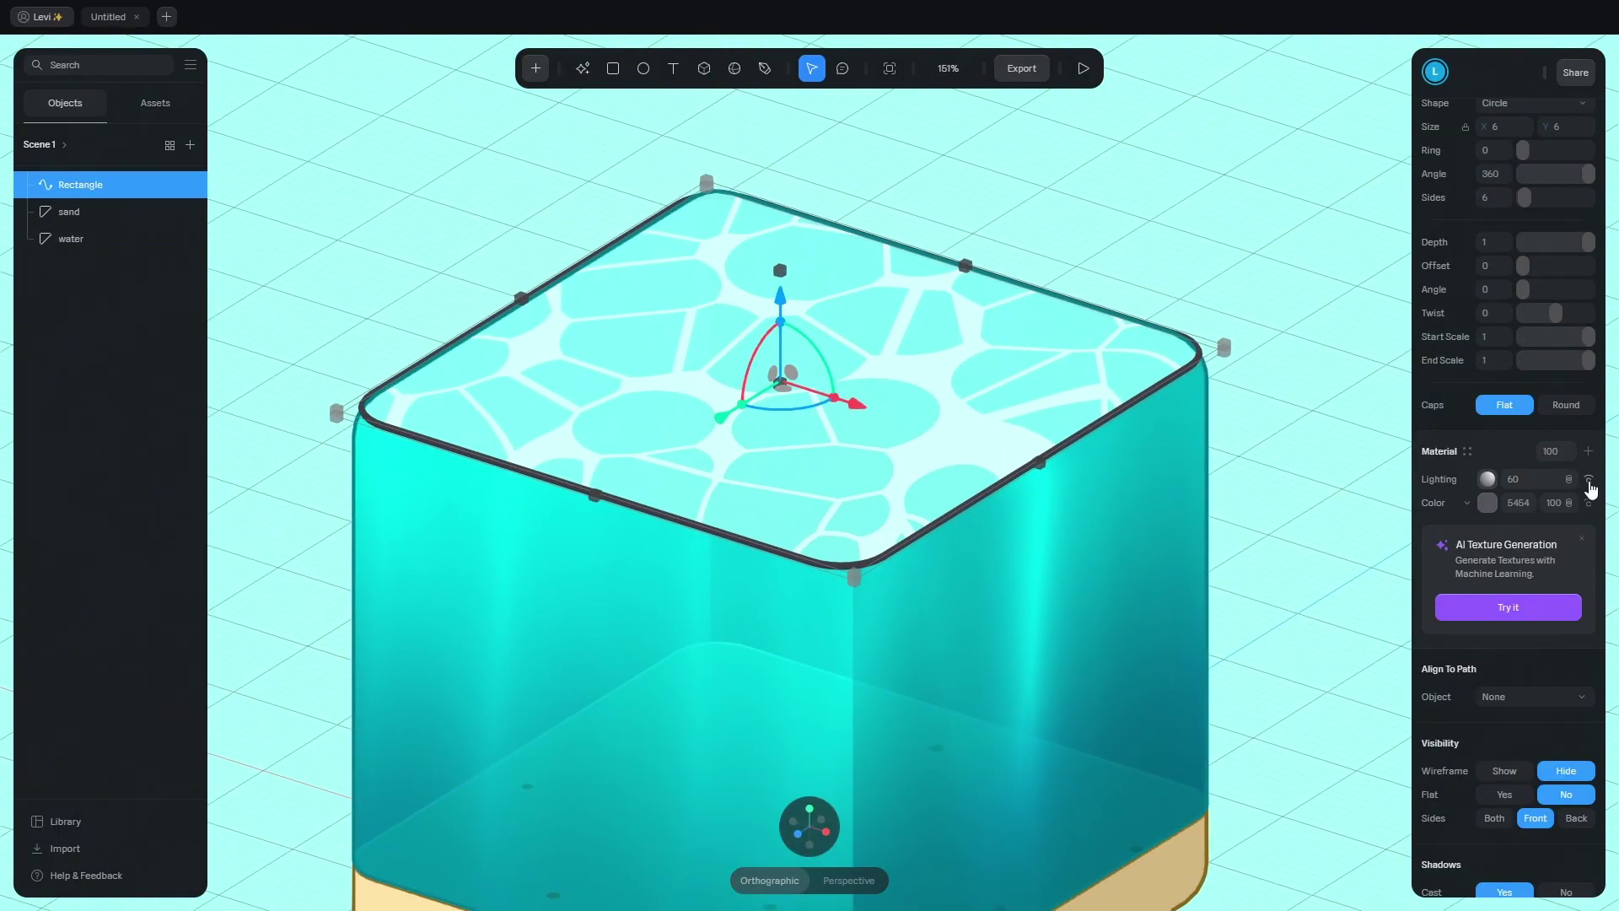
{"action": "left_click", "coordinate": [1488, 503]}
{"action": "left_click", "coordinate": [1445, 731]}
{"action": "left_click", "coordinate": [1207, 406]}
{"action": "scroll", "coordinate": [1211, 412], "scroll_direction": "down", "scroll_amount": 2}
{"action": "scroll", "coordinate": [1470, 558], "scroll_direction": "up", "scroll_amount": 4}
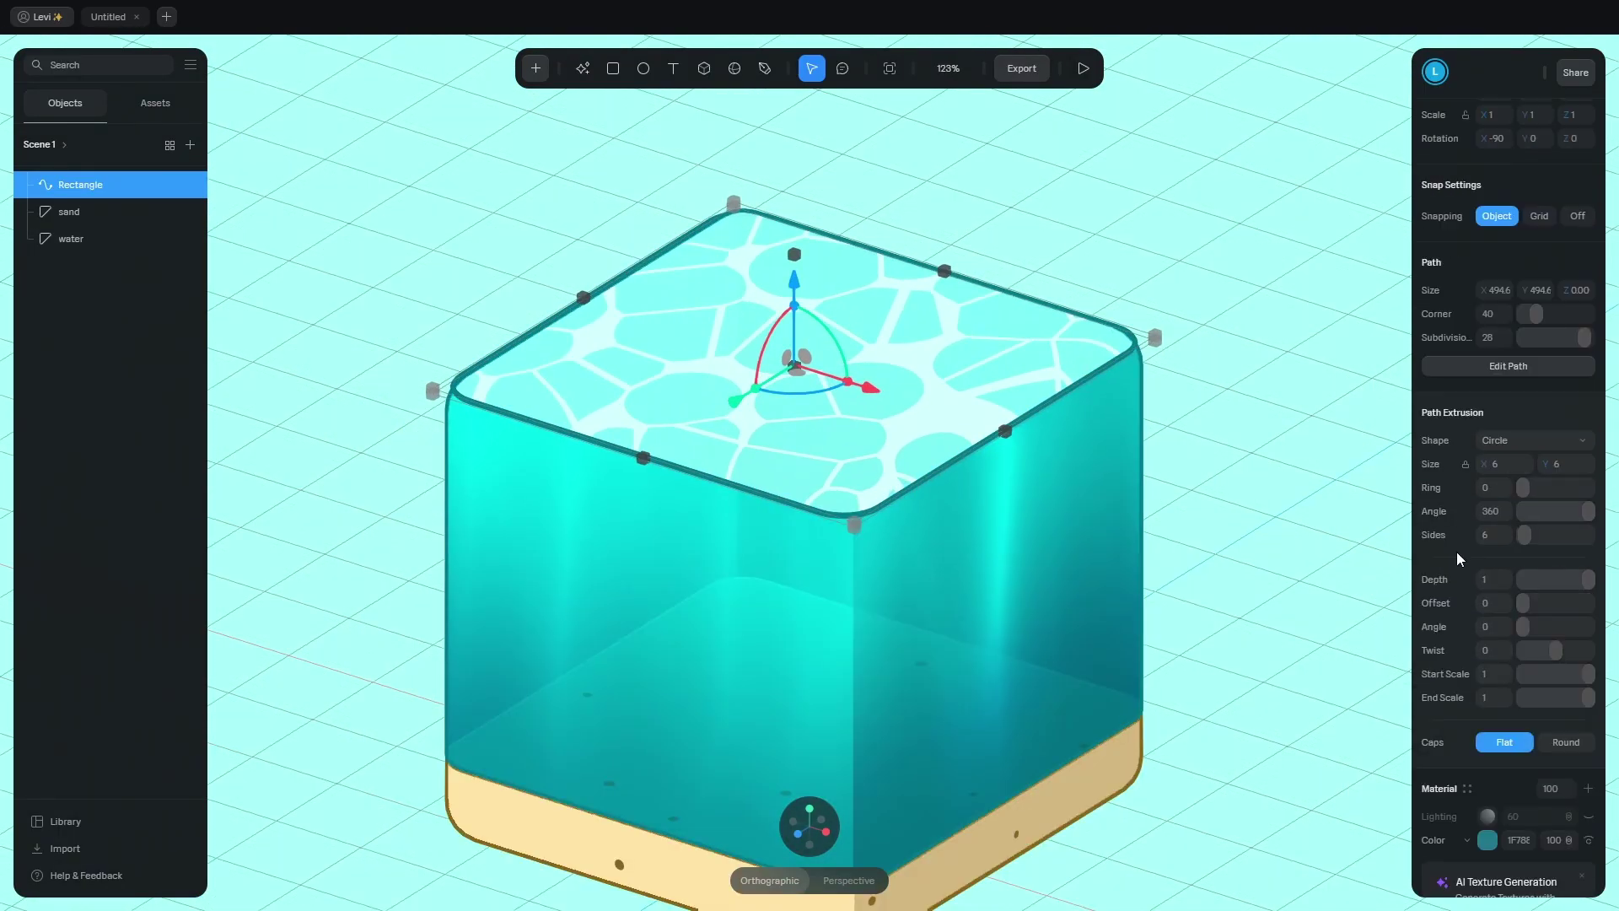
Shorten the rim path's extrusion Depth to 0.59 and give its ends Round caps.
{"action": "left_click_drag", "start_coordinate": [1587, 580], "coordinate": [1560, 579]}
{"action": "scroll", "coordinate": [701, 487], "scroll_direction": "up", "scroll_amount": 3}
{"action": "scroll", "coordinate": [773, 549], "scroll_direction": "up", "scroll_amount": 10}
{"action": "scroll", "coordinate": [1556, 654], "scroll_direction": "down", "scroll_amount": 1}
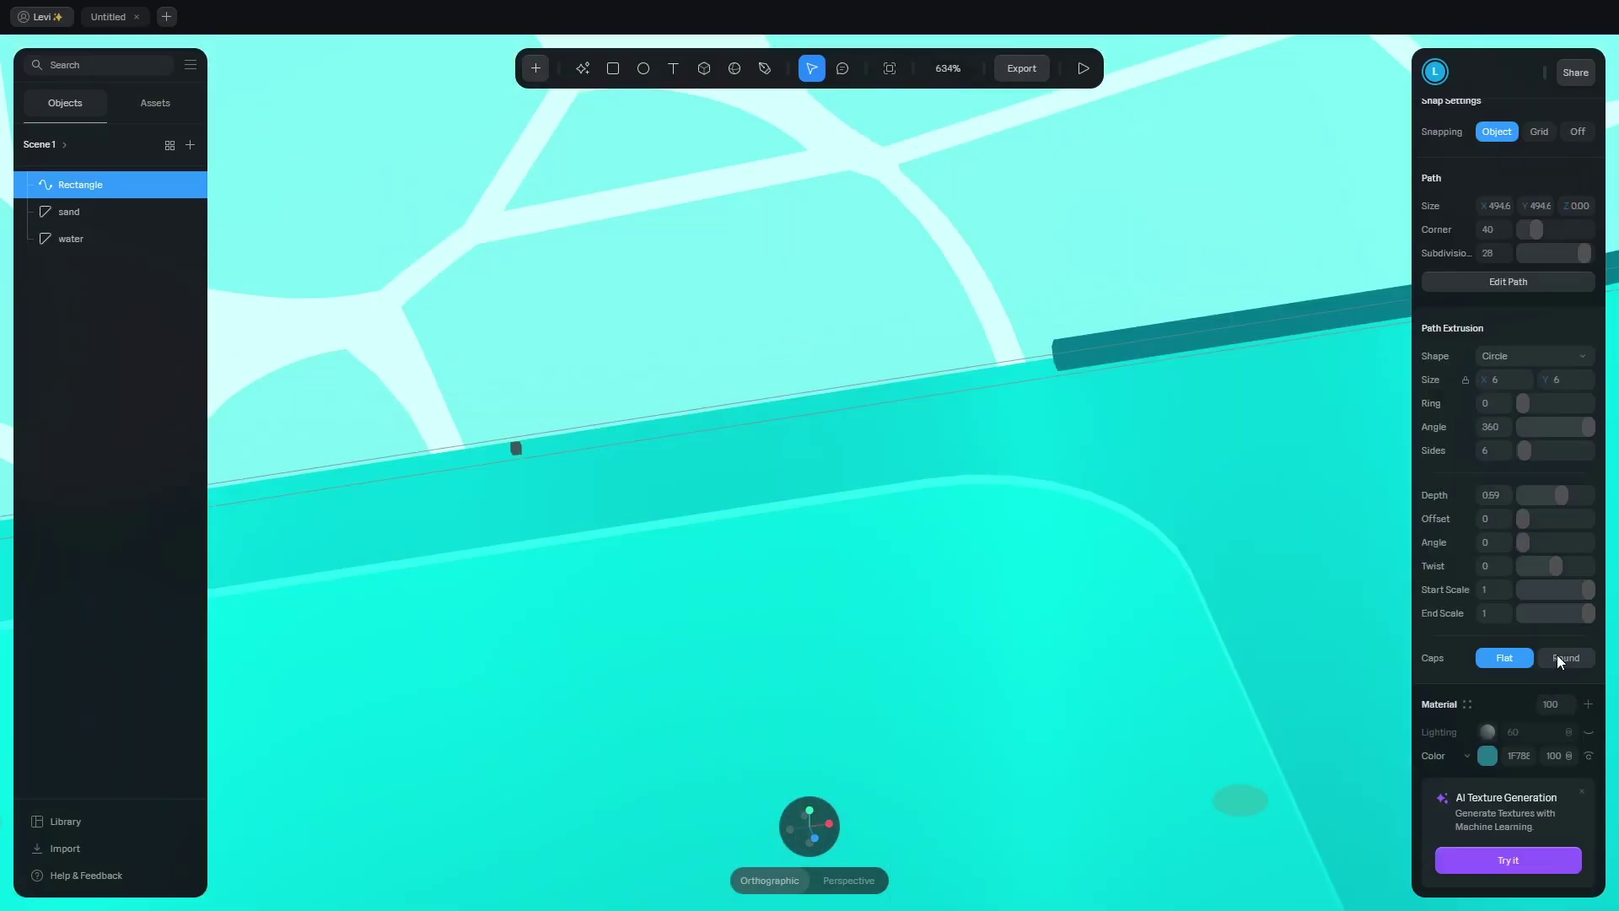
{"action": "left_click", "coordinate": [1559, 657]}
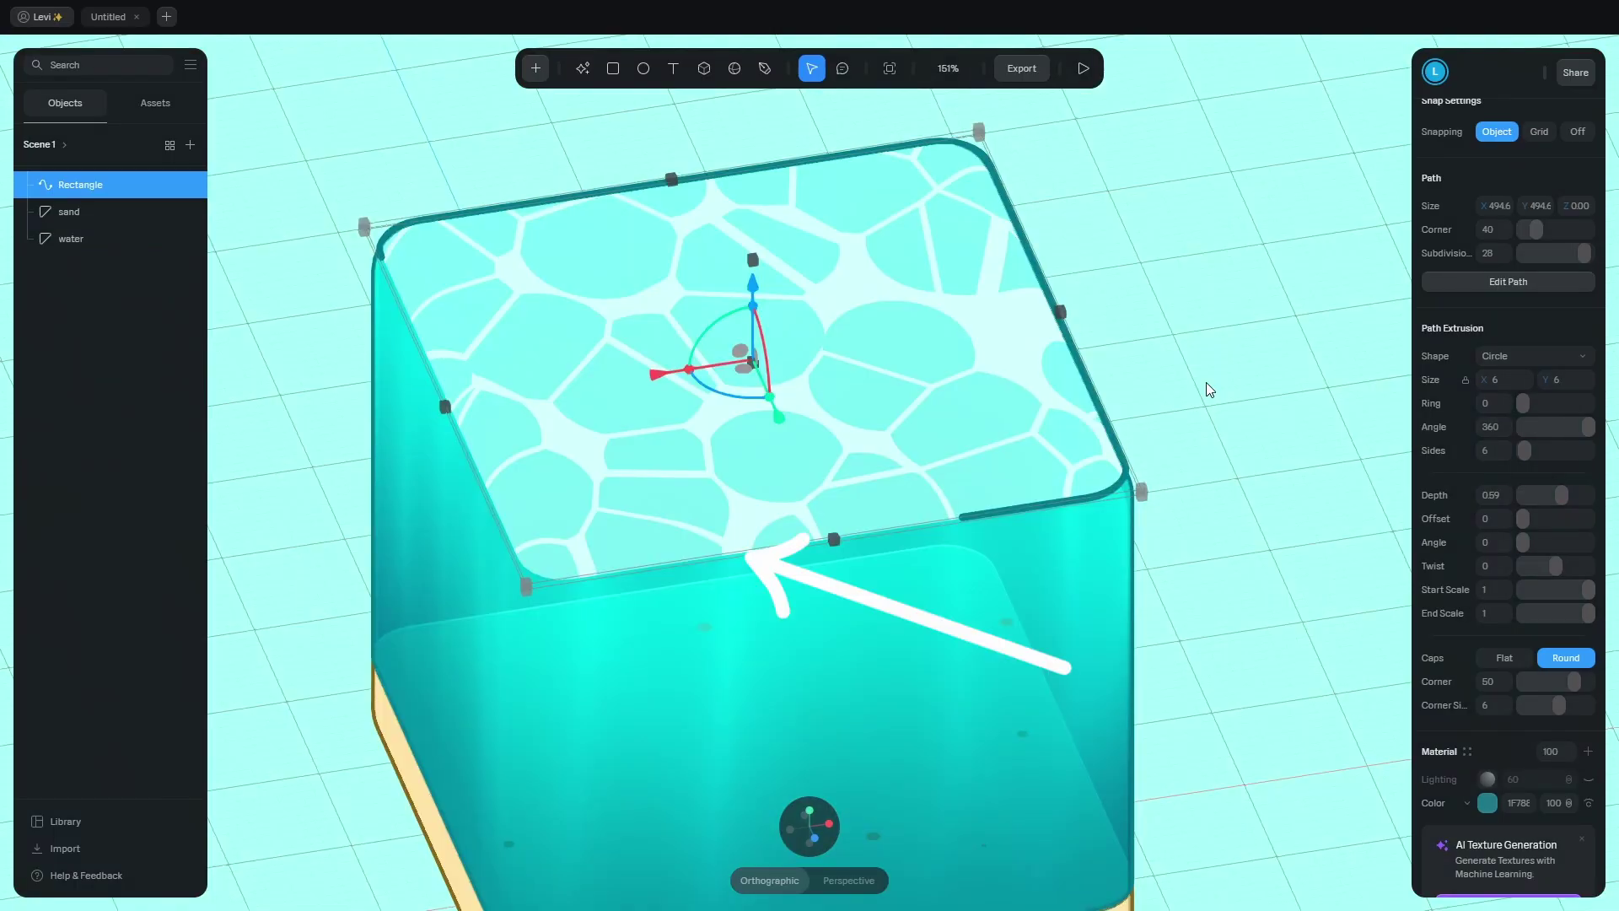
Build a broken rim outline from three duplicates of the rim path, adjusting their Depth and Offset to leave small gaps.
{"action": "key", "text": "ctrl+d"}
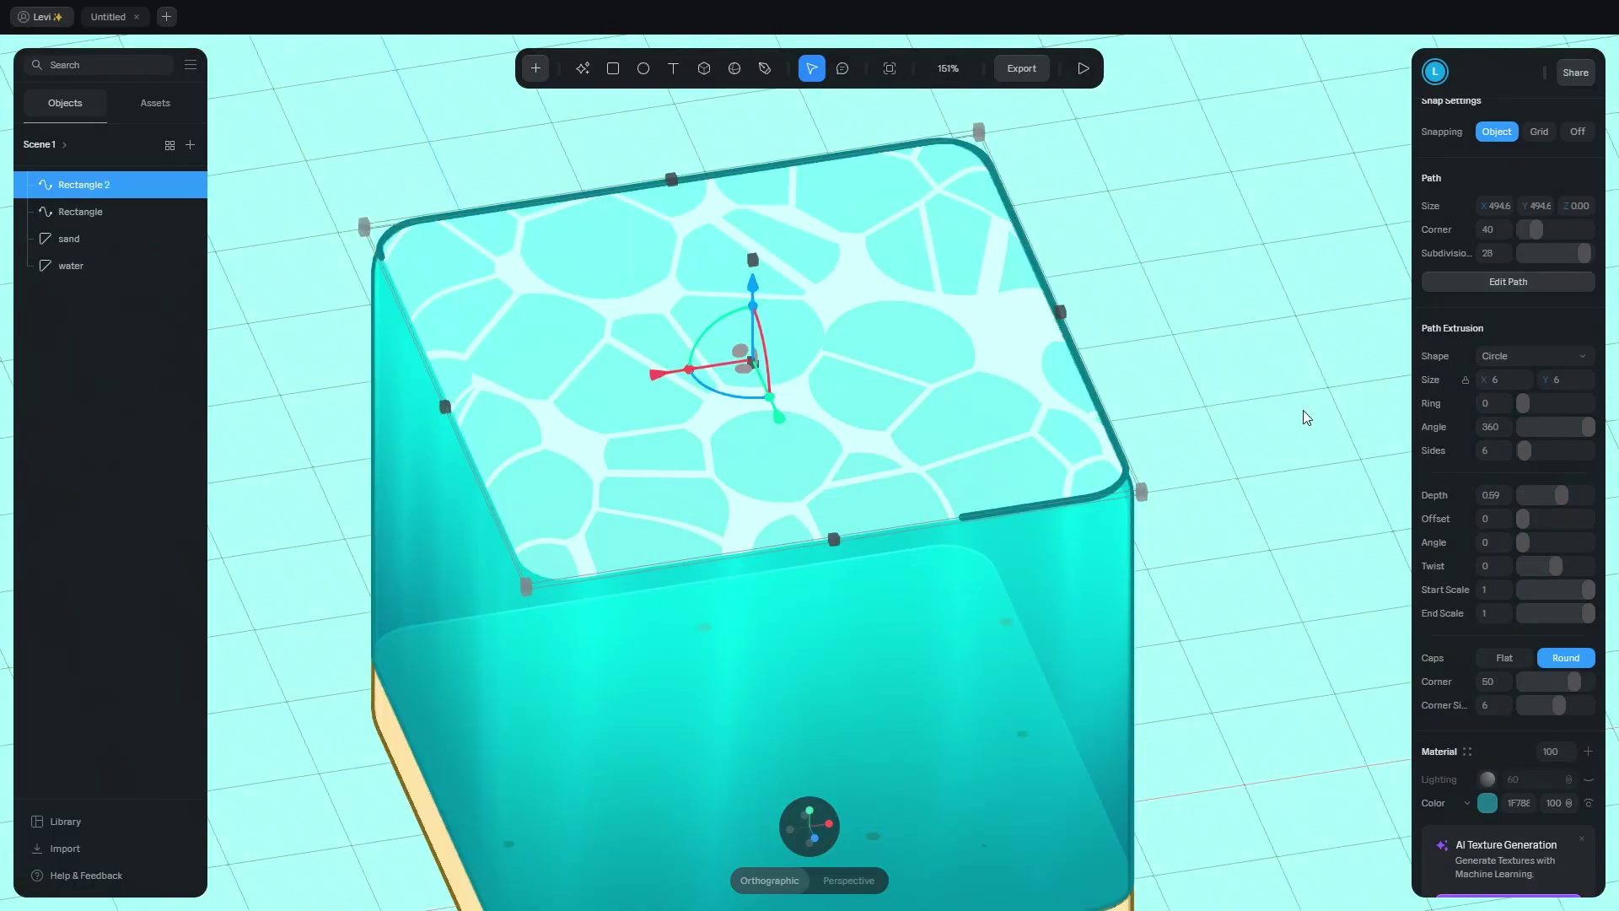
{"action": "mouse_move", "coordinate": [1561, 497]}
{"action": "left_mouse_down"}
{"action": "mouse_move", "coordinate": [1527, 496]}
{"action": "mouse_move", "coordinate": [1549, 518]}
{"action": "left_mouse_up"}
{"action": "mouse_move", "coordinate": [1550, 518]}
{"action": "left_mouse_down"}
{"action": "mouse_move", "coordinate": [1566, 519]}
{"action": "mouse_move", "coordinate": [1553, 534]}
{"action": "left_mouse_up"}
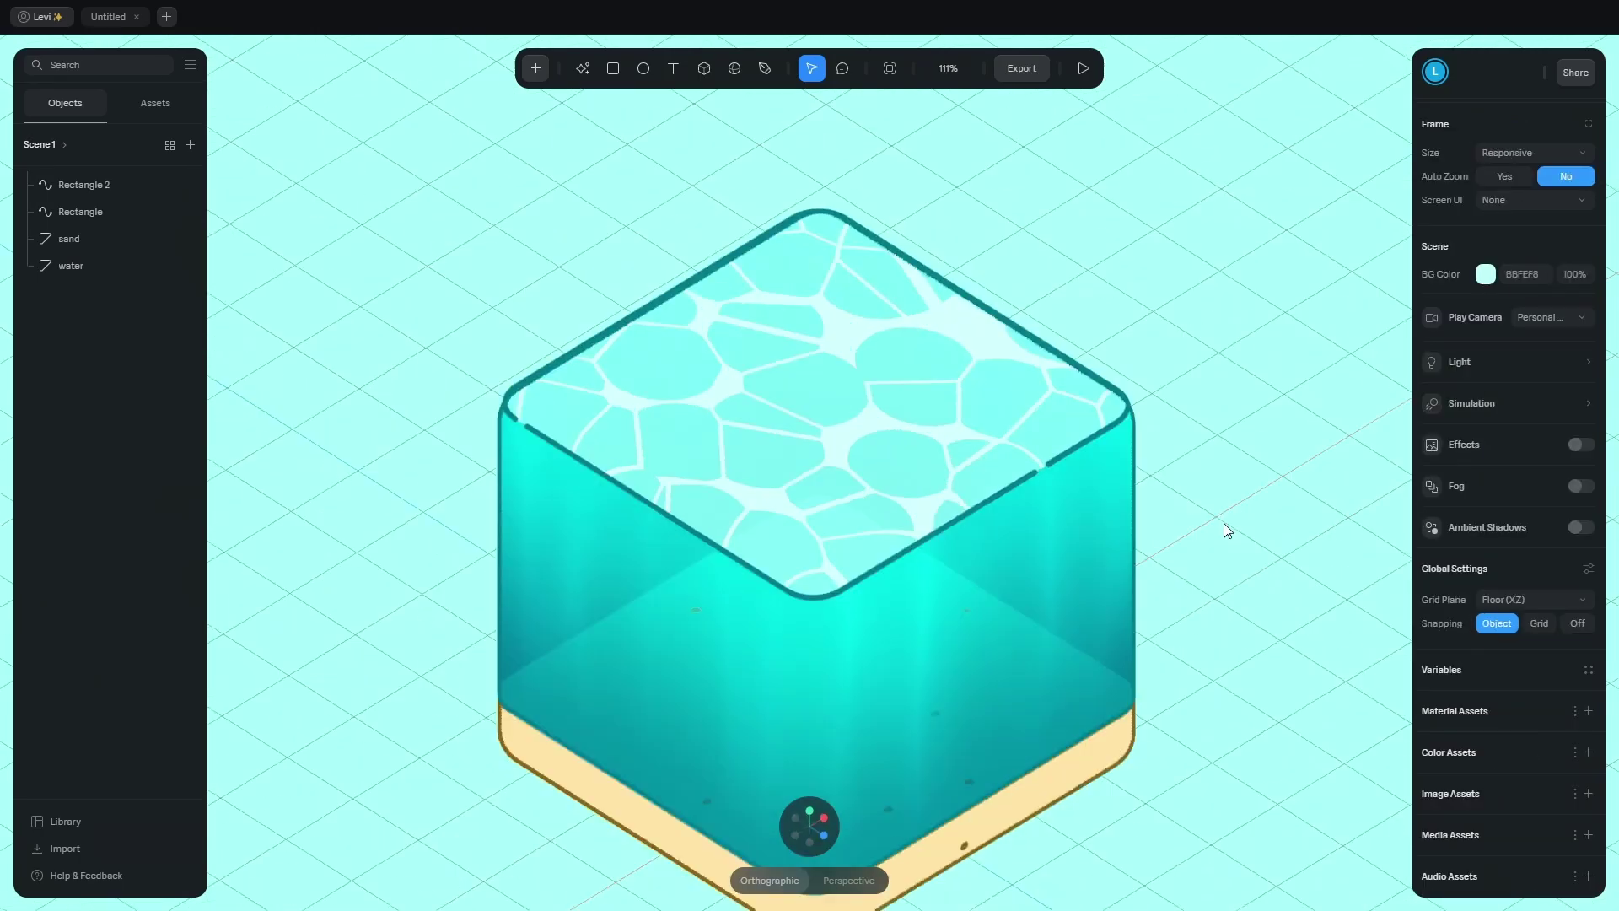
{"action": "middle_click_drag", "start_coordinate": [1225, 527], "coordinate": [1197, 546]}
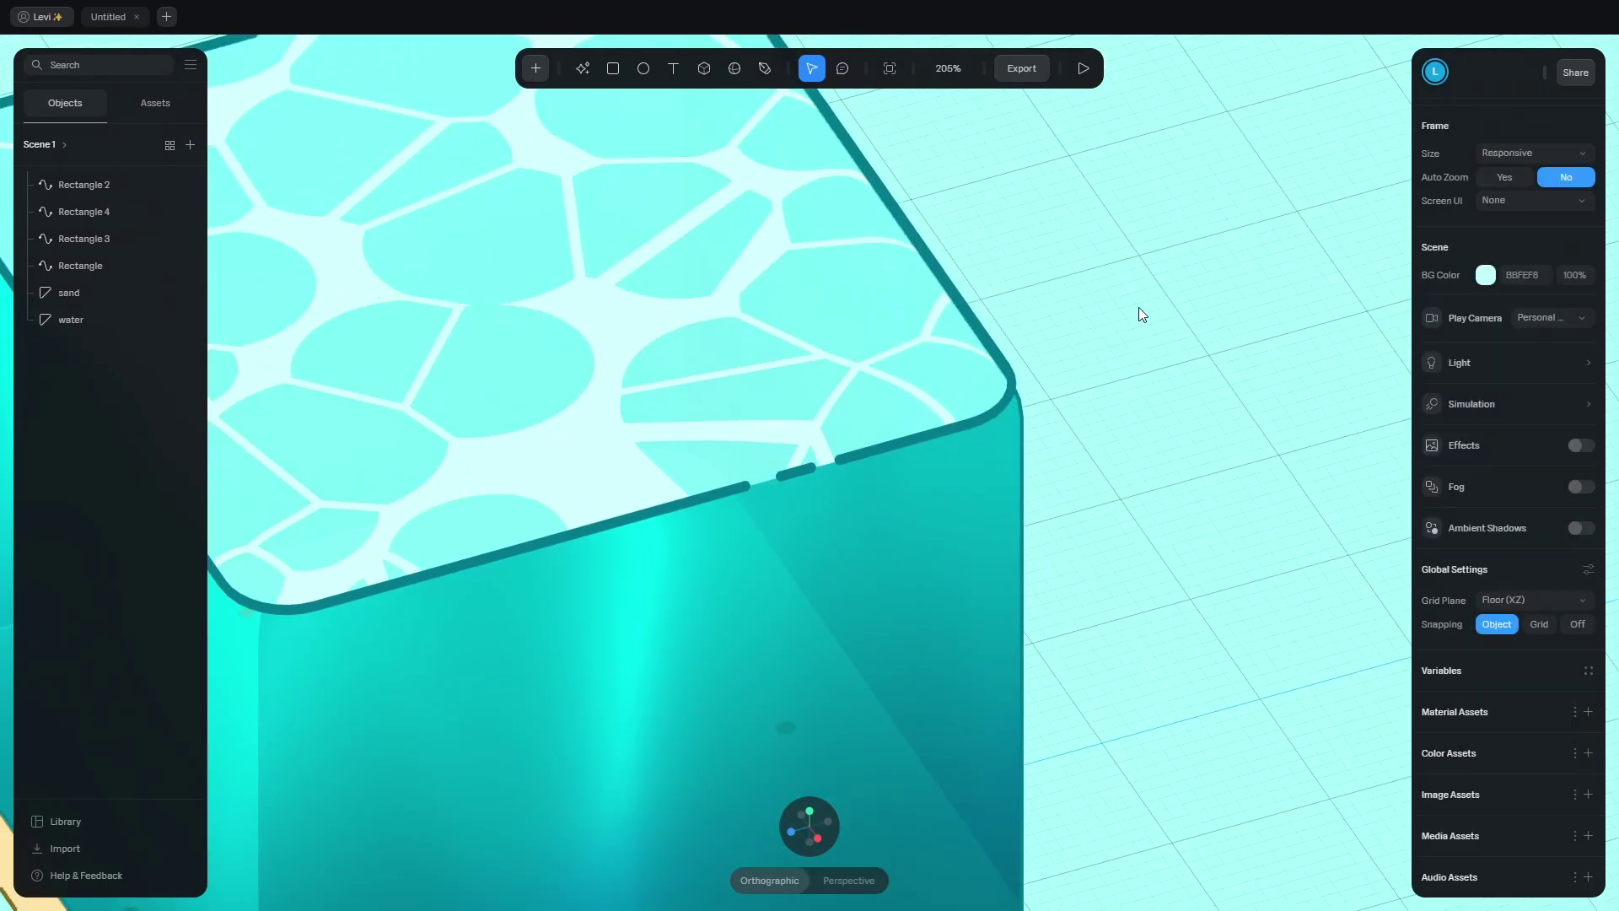
{"action": "scroll", "coordinate": [919, 501], "scroll_direction": "down", "scroll_amount": 6}
{"action": "middle_click_drag", "start_coordinate": [732, 518], "coordinate": [897, 529]}
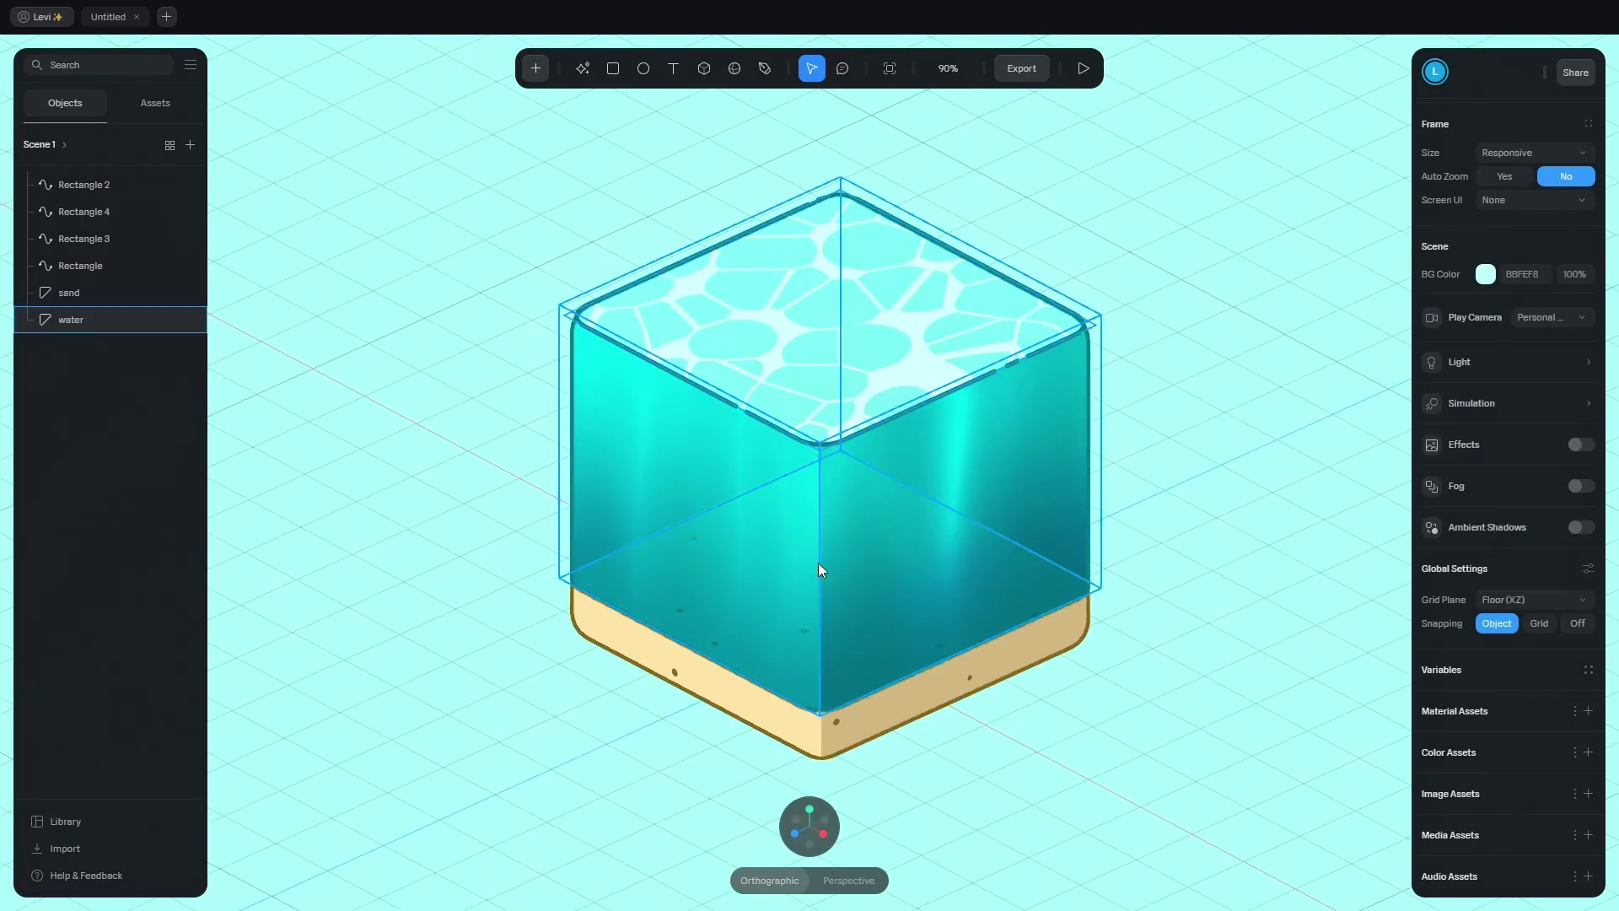
From the front view, draw a nearly vertical two-point path about 295 long beside the cube.
{"action": "left_click", "coordinate": [795, 833]}
{"action": "left_click", "coordinate": [535, 69]}
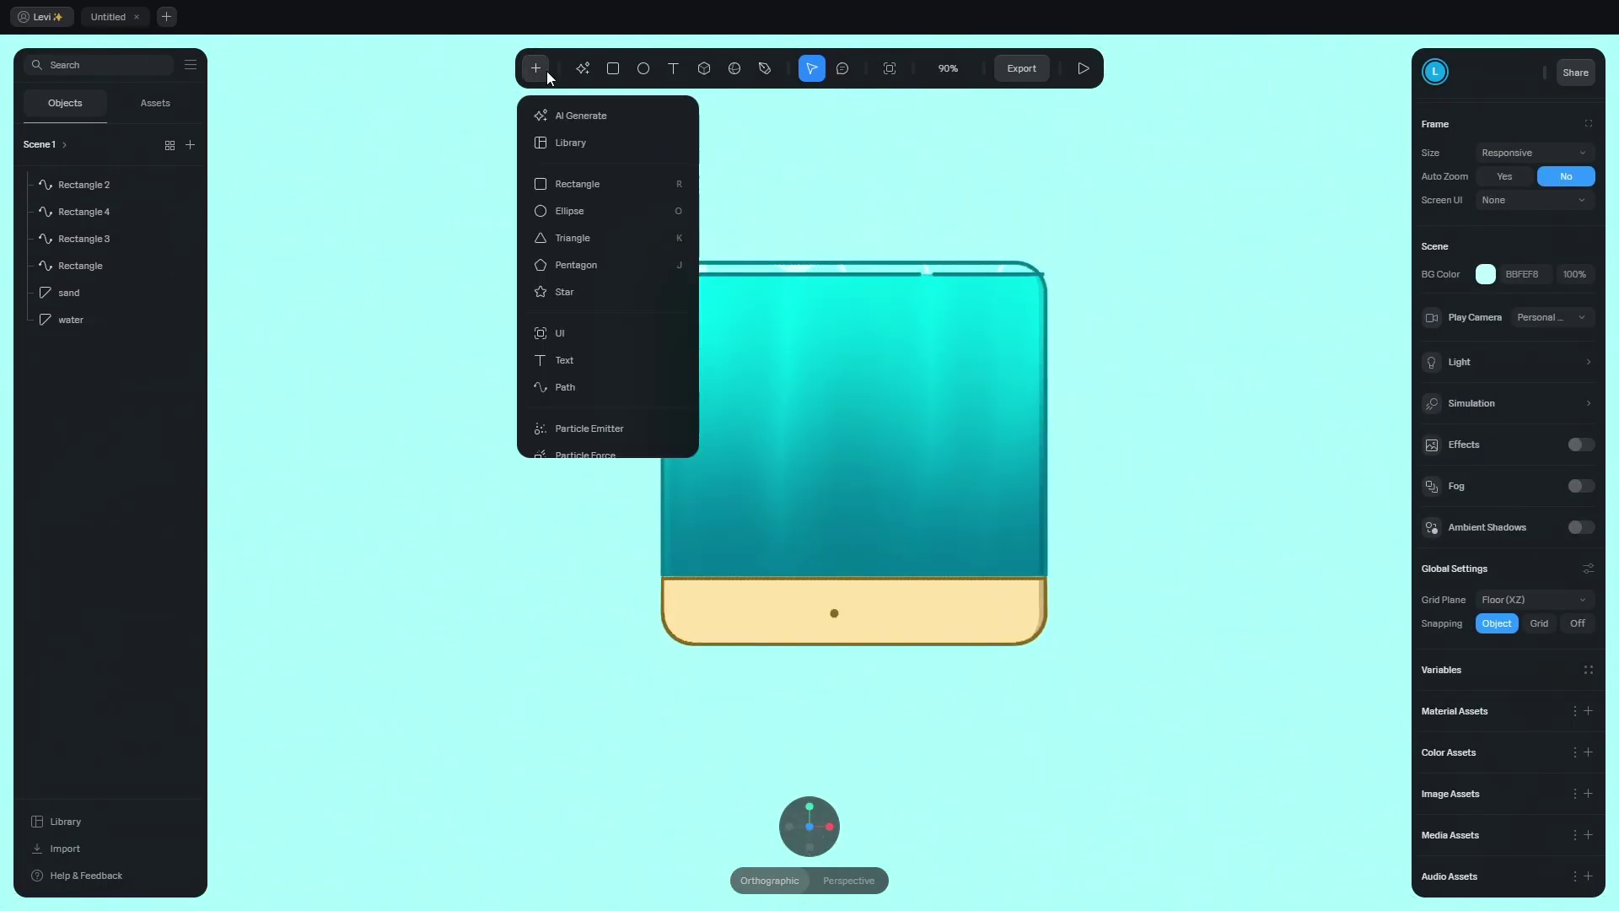
{"action": "left_click", "coordinate": [565, 388]}
{"action": "left_click", "coordinate": [461, 301]}
{"action": "left_click", "coordinate": [466, 525]}
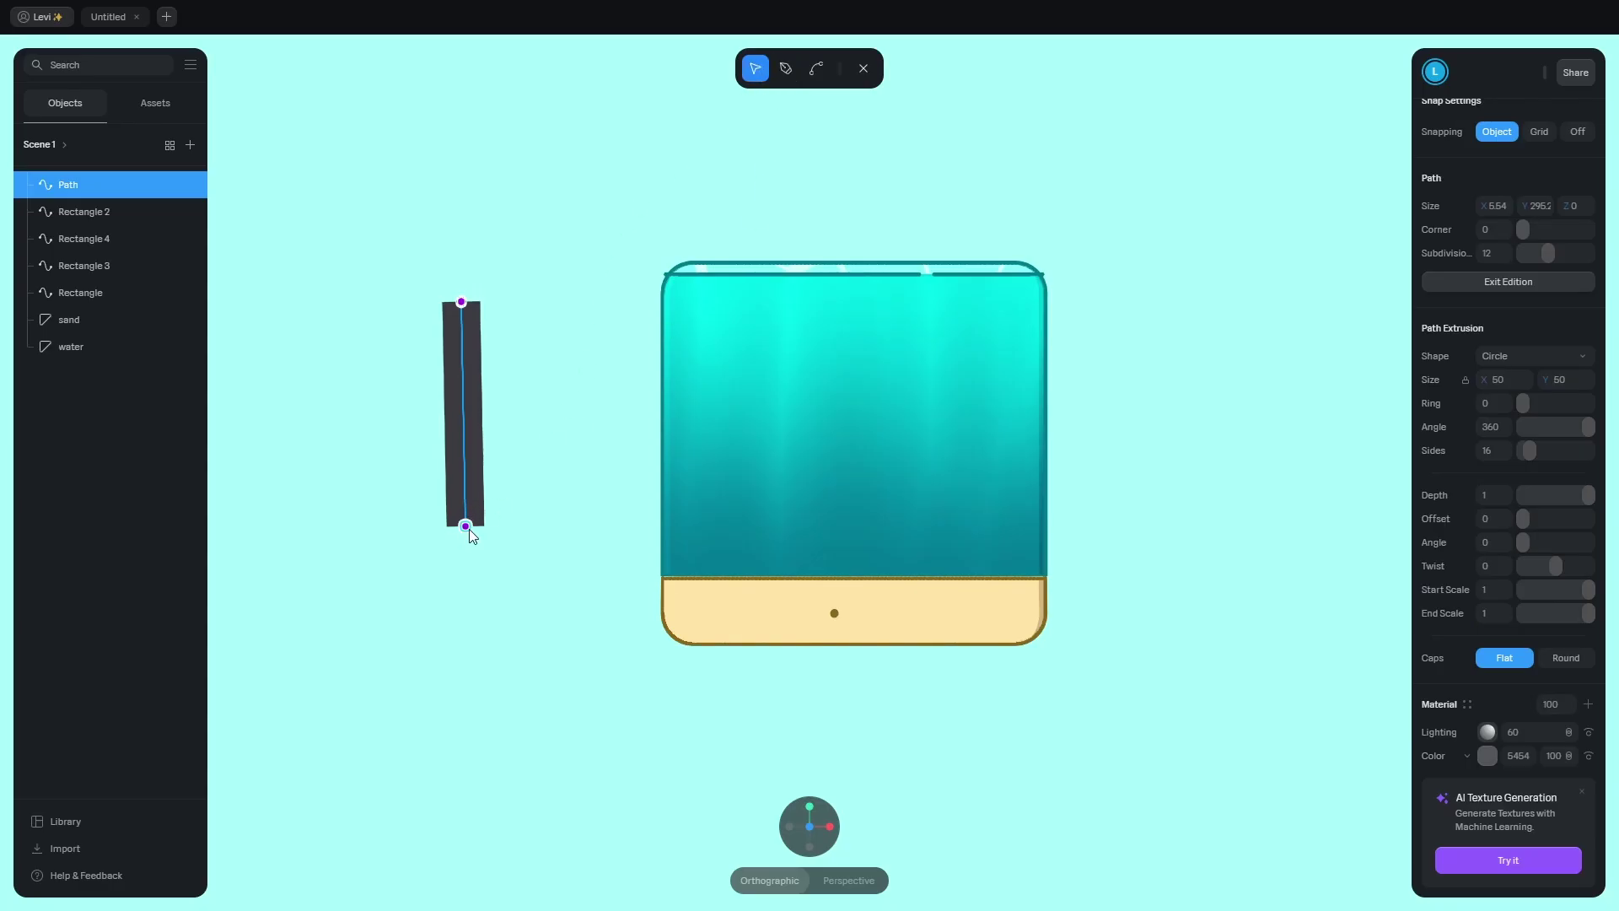
Straighten the path vertically by setting its lower point's X position to 0 and leave path editing.
{"action": "left_click", "coordinate": [460, 304]}
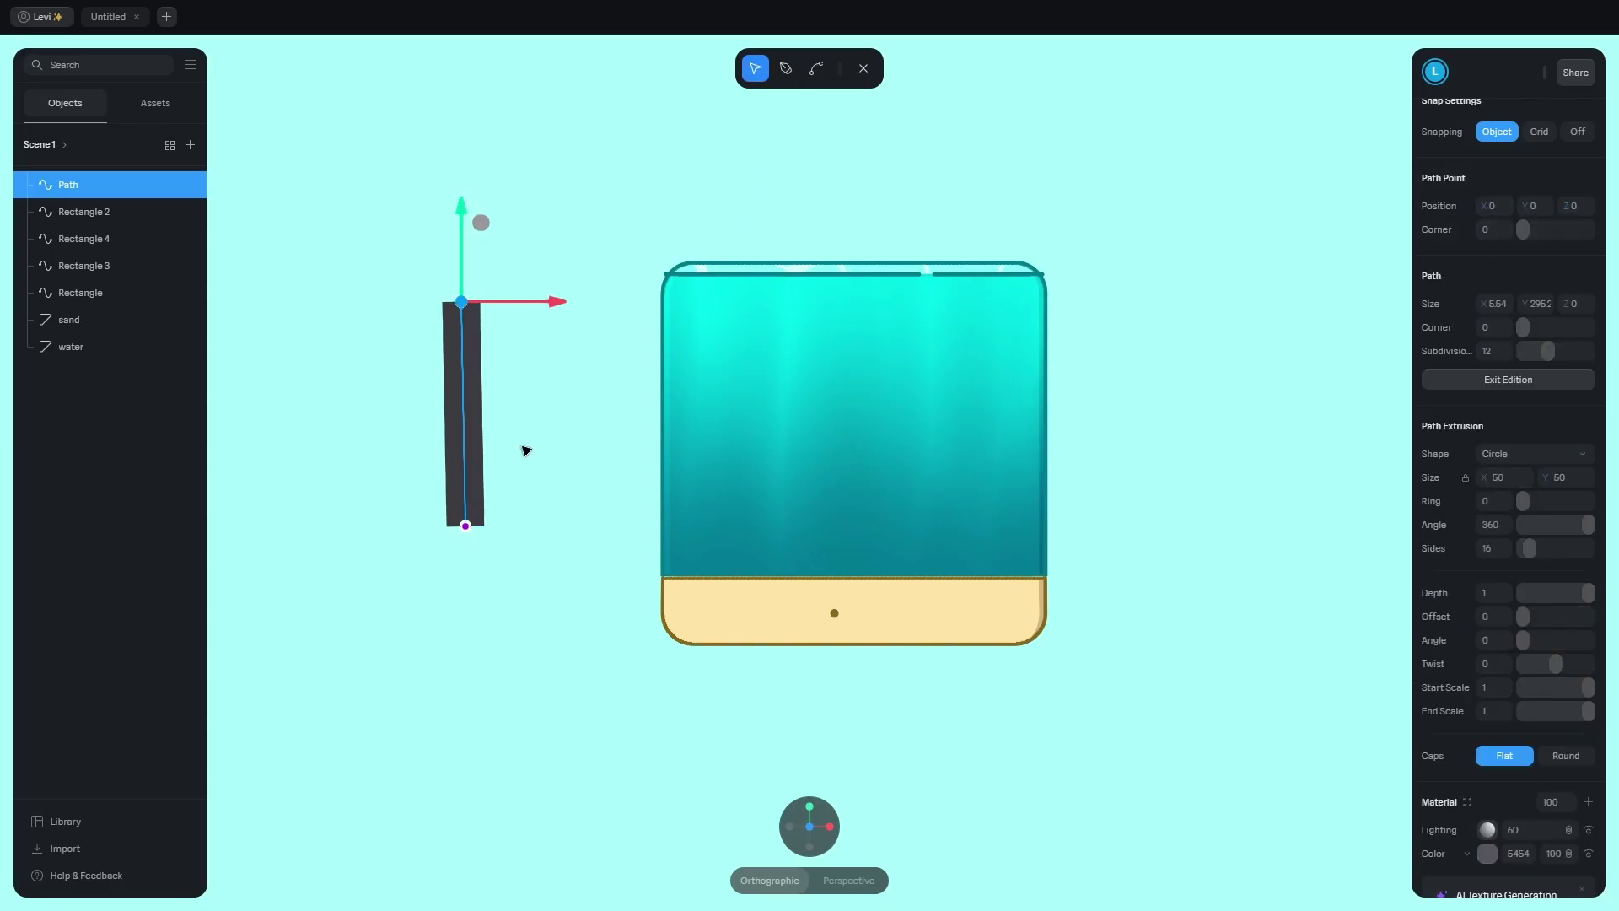
{"action": "left_click", "coordinate": [466, 528]}
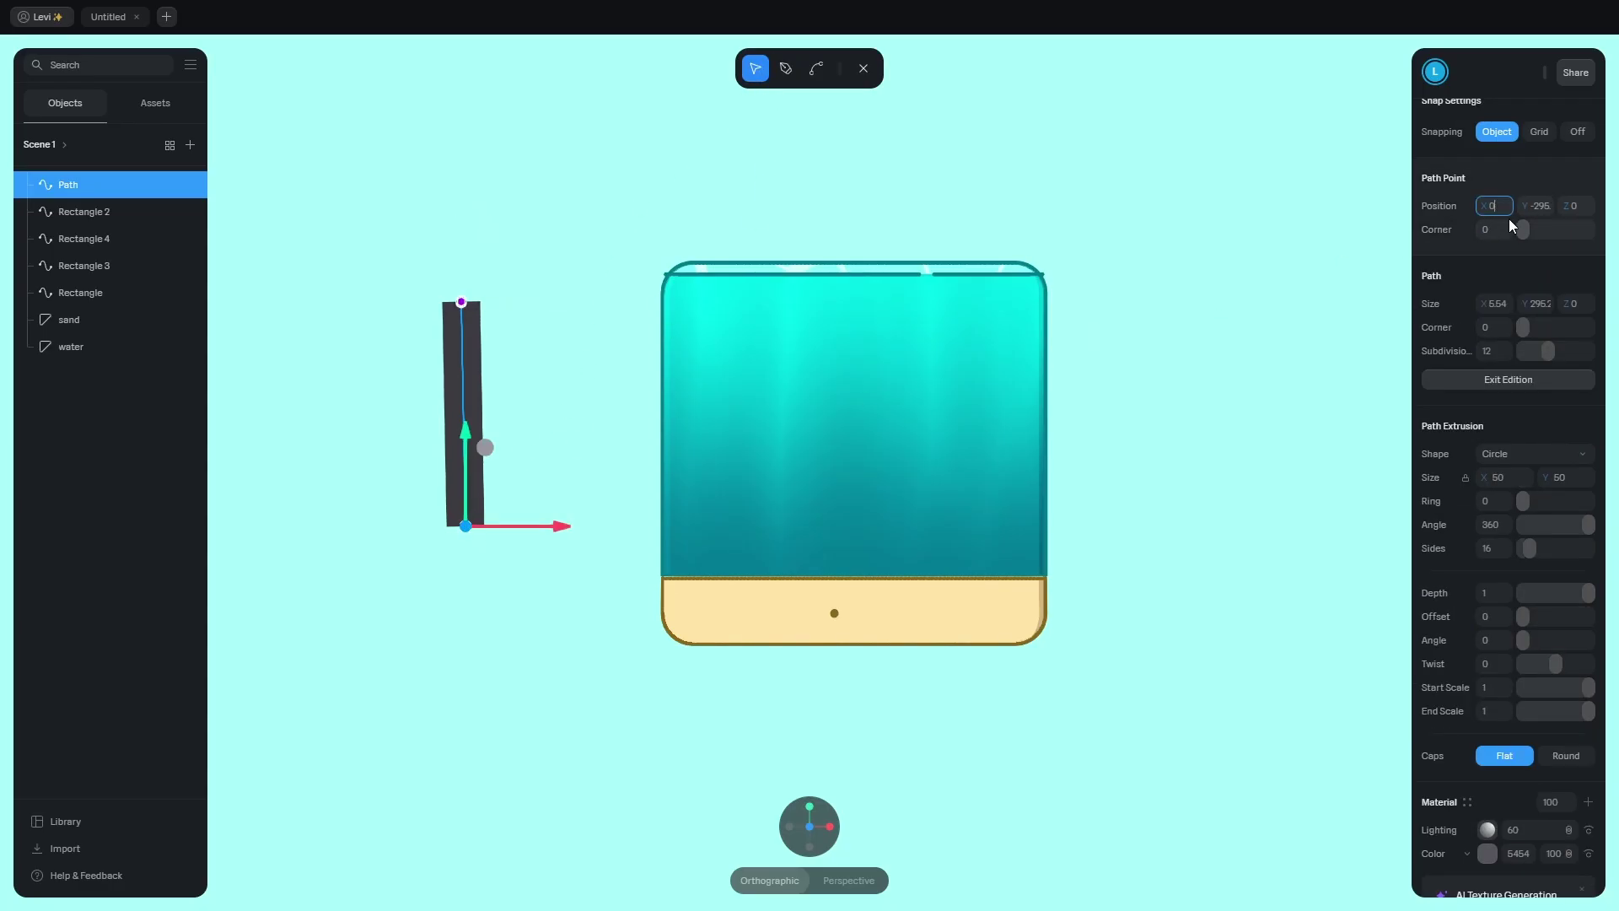
{"action": "key", "text": "Return"}
{"action": "left_click", "coordinate": [862, 81]}
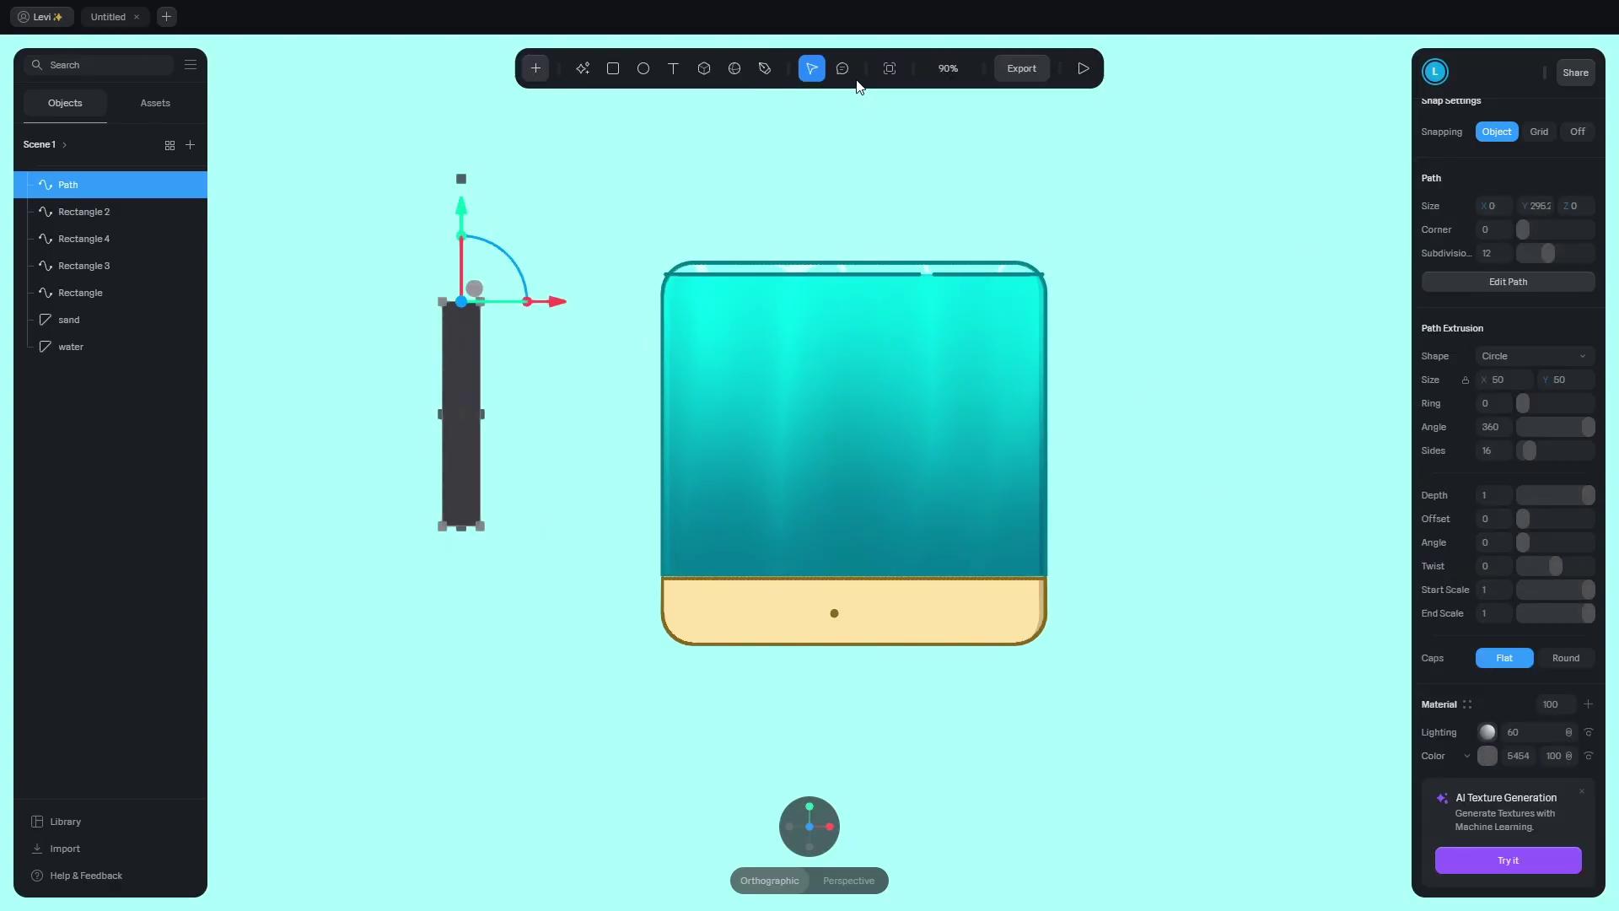
Give the straight path Round caps and an extrusion size of 6 by 6.
{"action": "left_click", "coordinate": [1565, 660]}
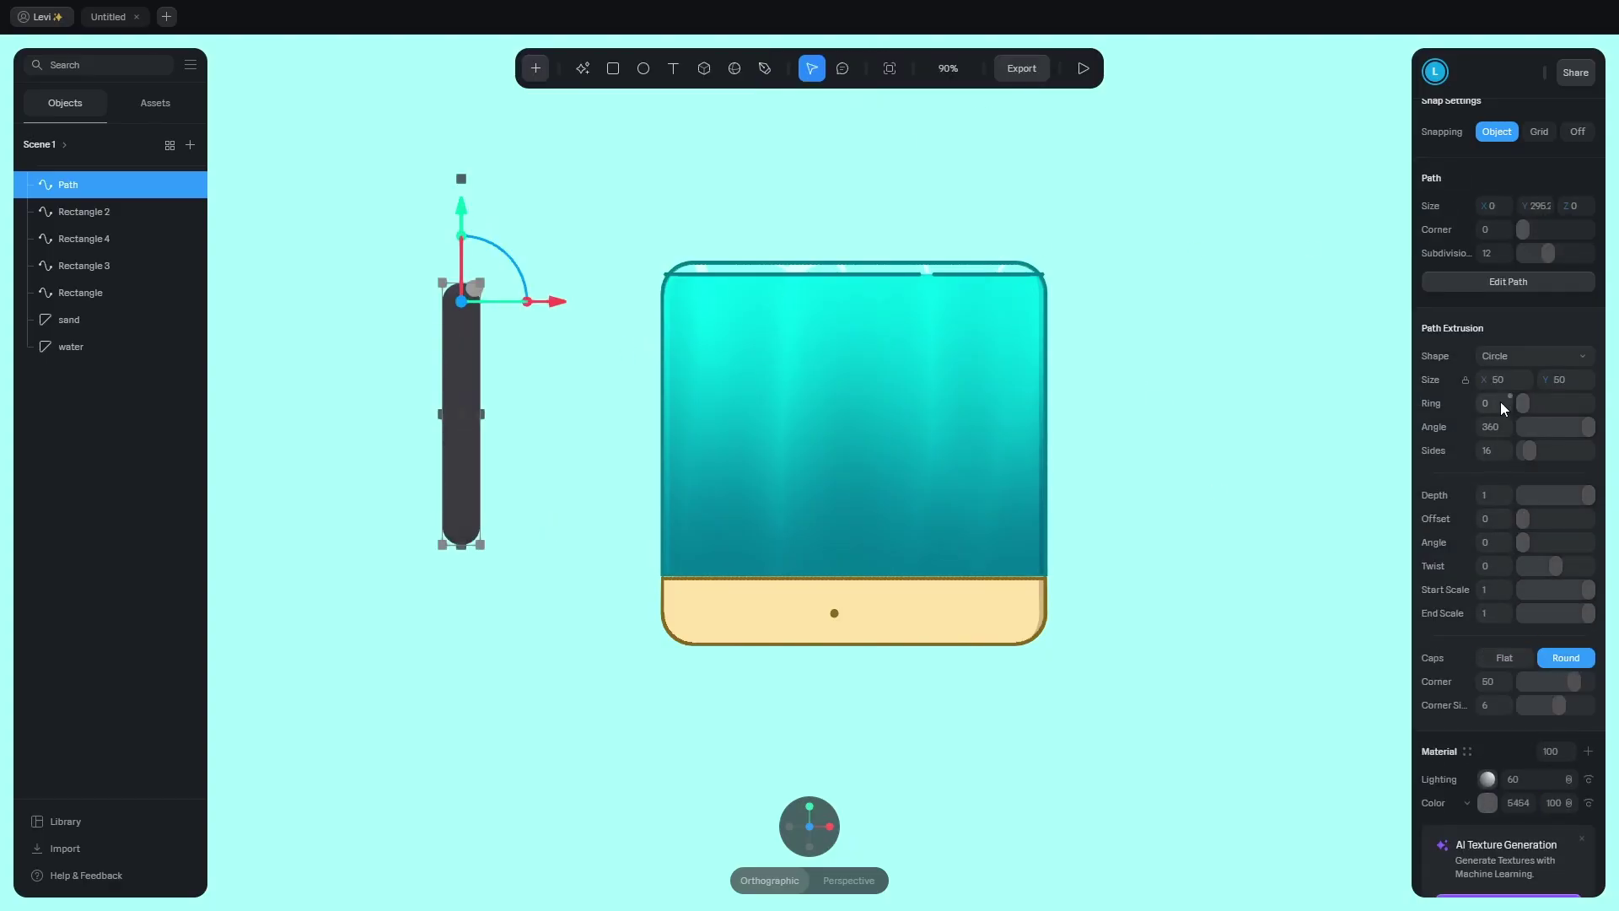
{"action": "key", "text": "Return"}
Fit the path along the cube's vertical corner edge and colour it dark teal.
{"action": "scroll", "coordinate": [704, 538], "scroll_direction": "up", "scroll_amount": 10}
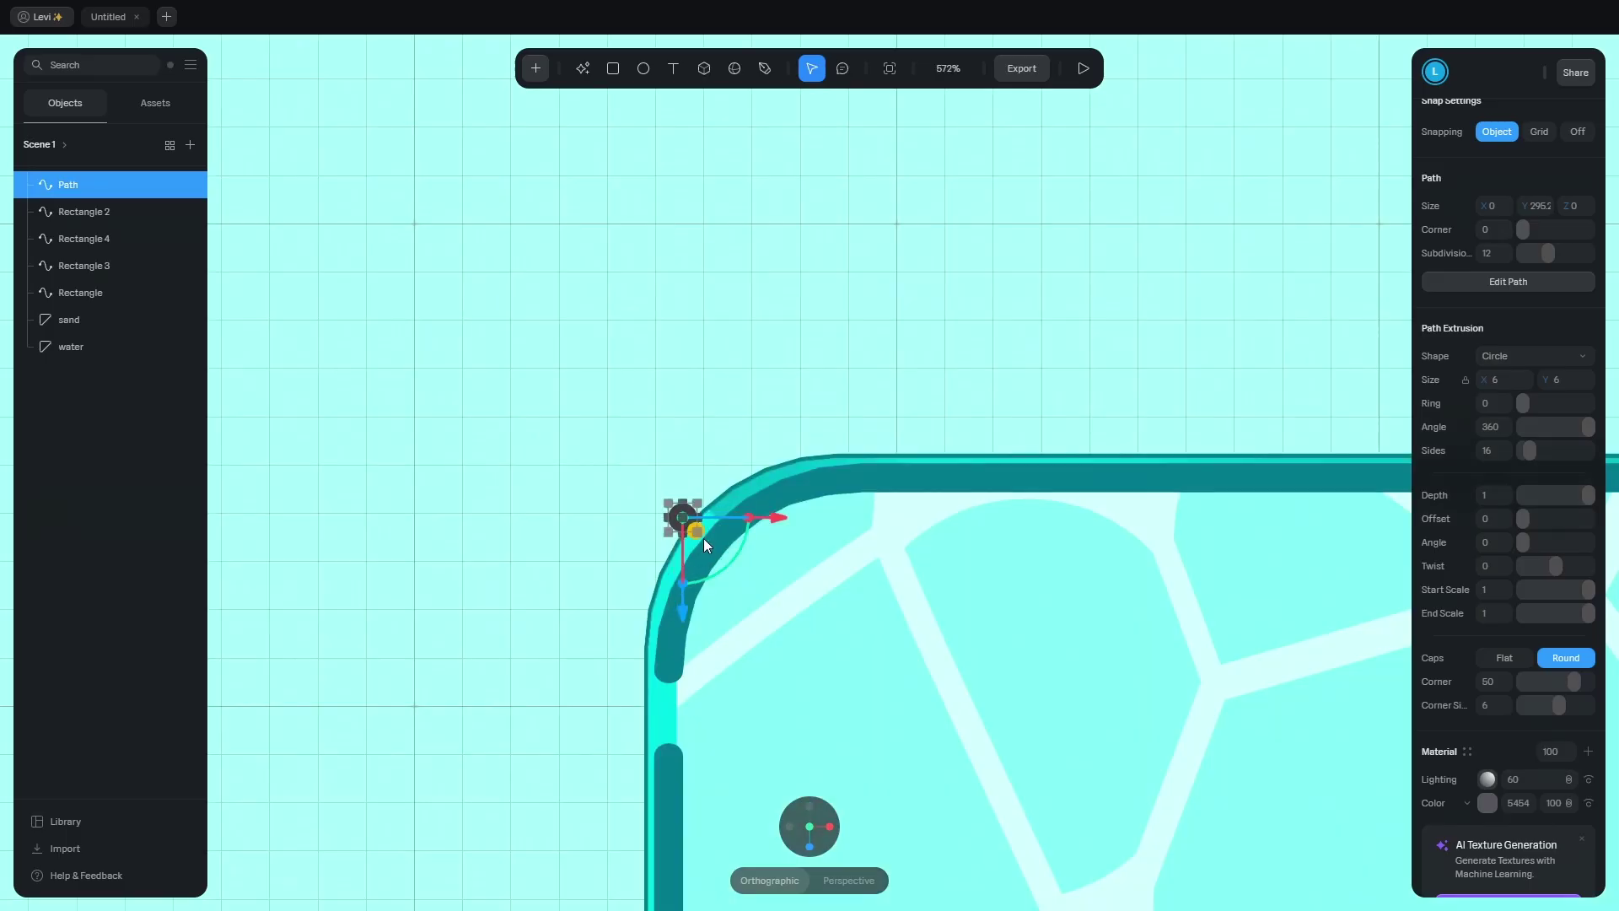
{"action": "left_click_drag", "start_coordinate": [700, 535], "coordinate": [1027, 602], "text": "alt"}
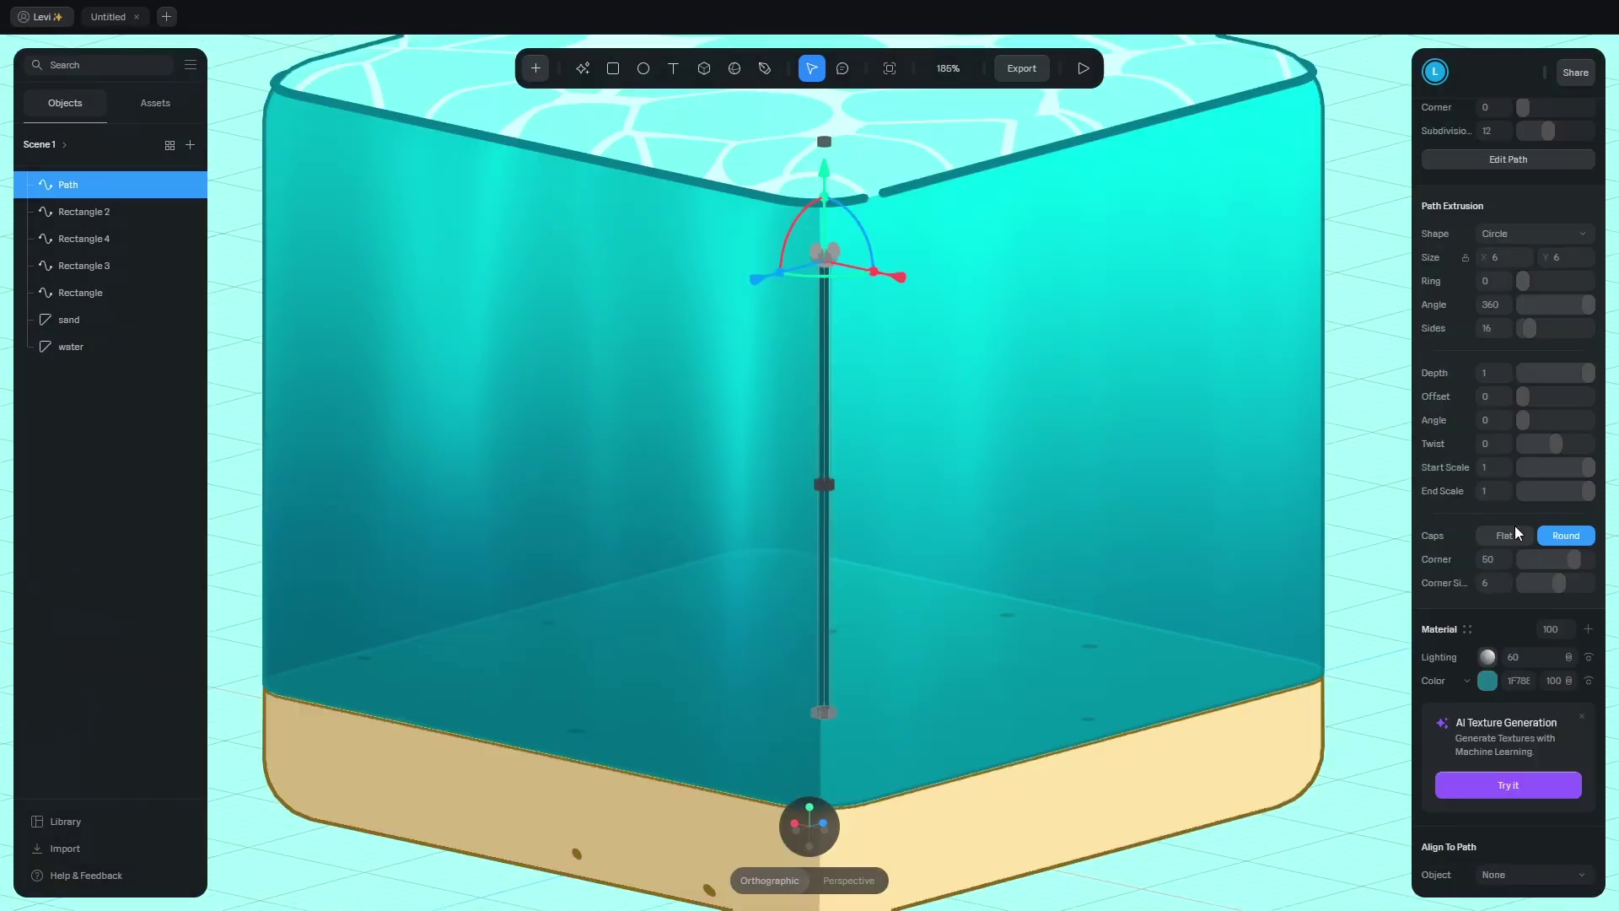
{"action": "scroll", "coordinate": [1515, 531], "scroll_direction": "up", "scroll_amount": 2}
{"action": "left_click", "coordinate": [1499, 330]}
{"action": "left_click", "coordinate": [824, 708]}
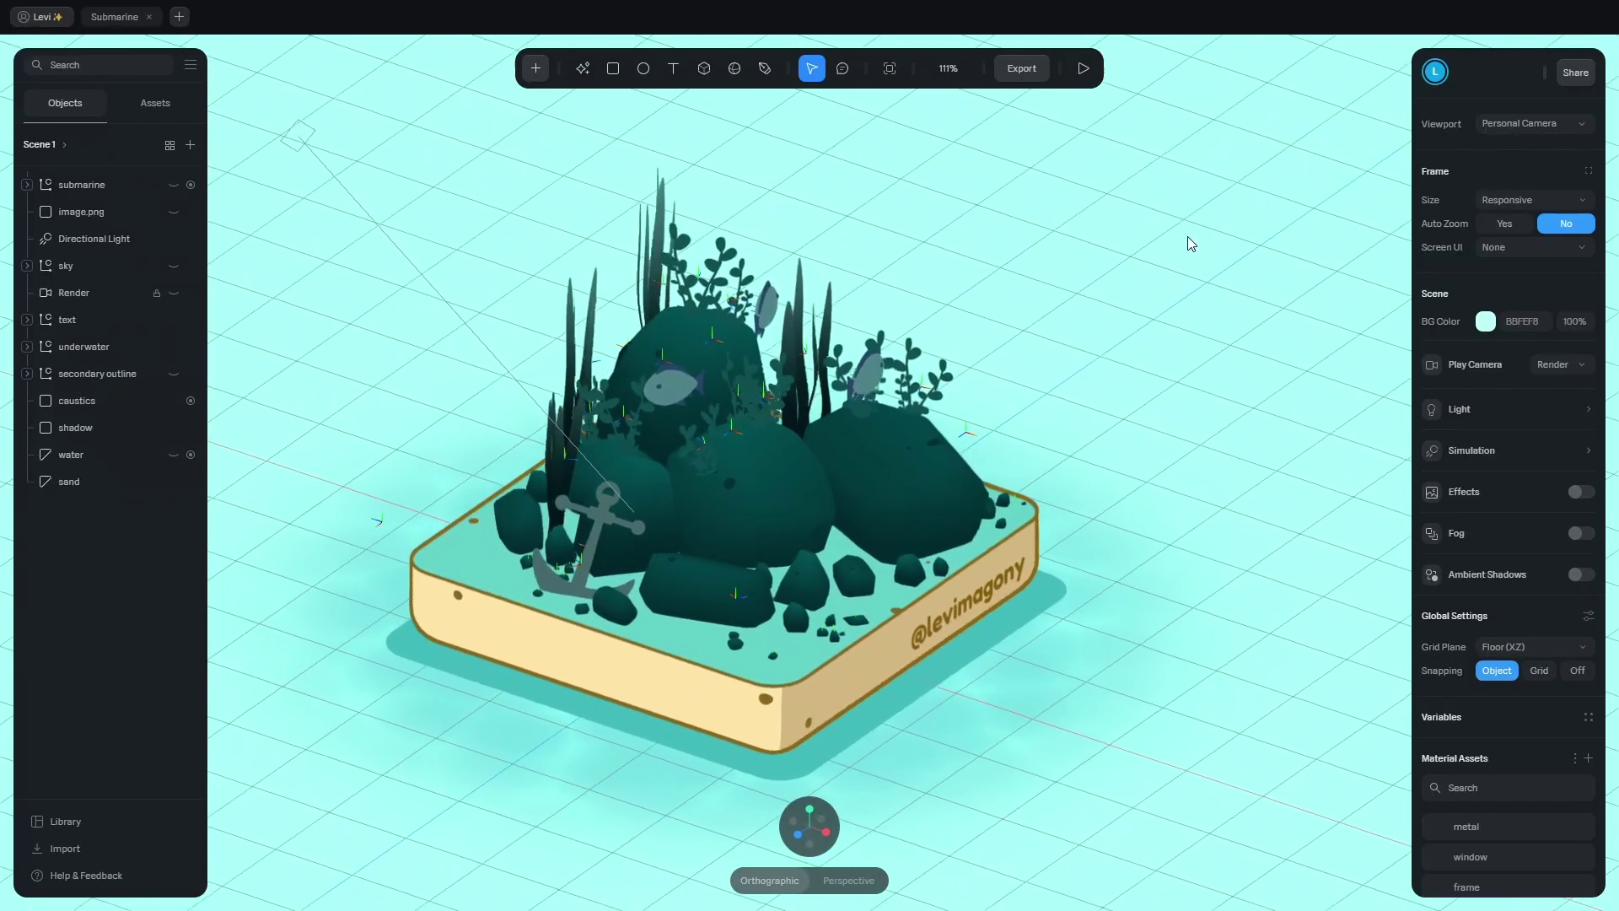
In the Submarine scene, search the object library for rock and plant models.
{"action": "left_click", "coordinate": [65, 821]}
{"action": "type", "text": "rock"}
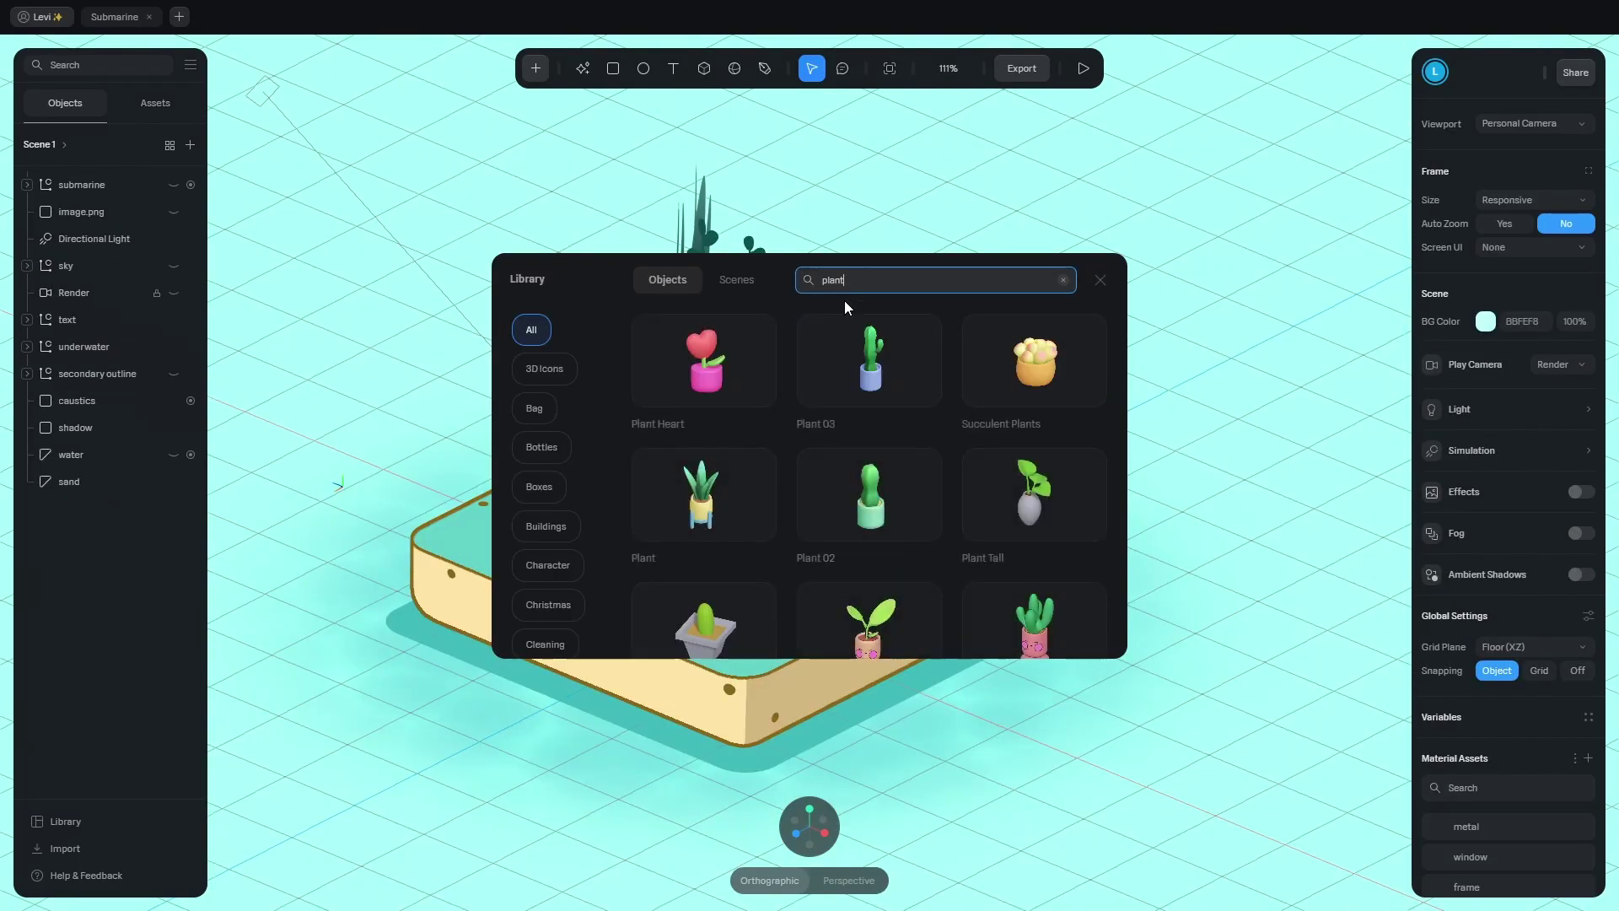
{"action": "scroll", "coordinate": [826, 329], "scroll_direction": "down", "scroll_amount": 2}
{"action": "scroll", "coordinate": [811, 344], "scroll_direction": "down", "scroll_amount": 4}
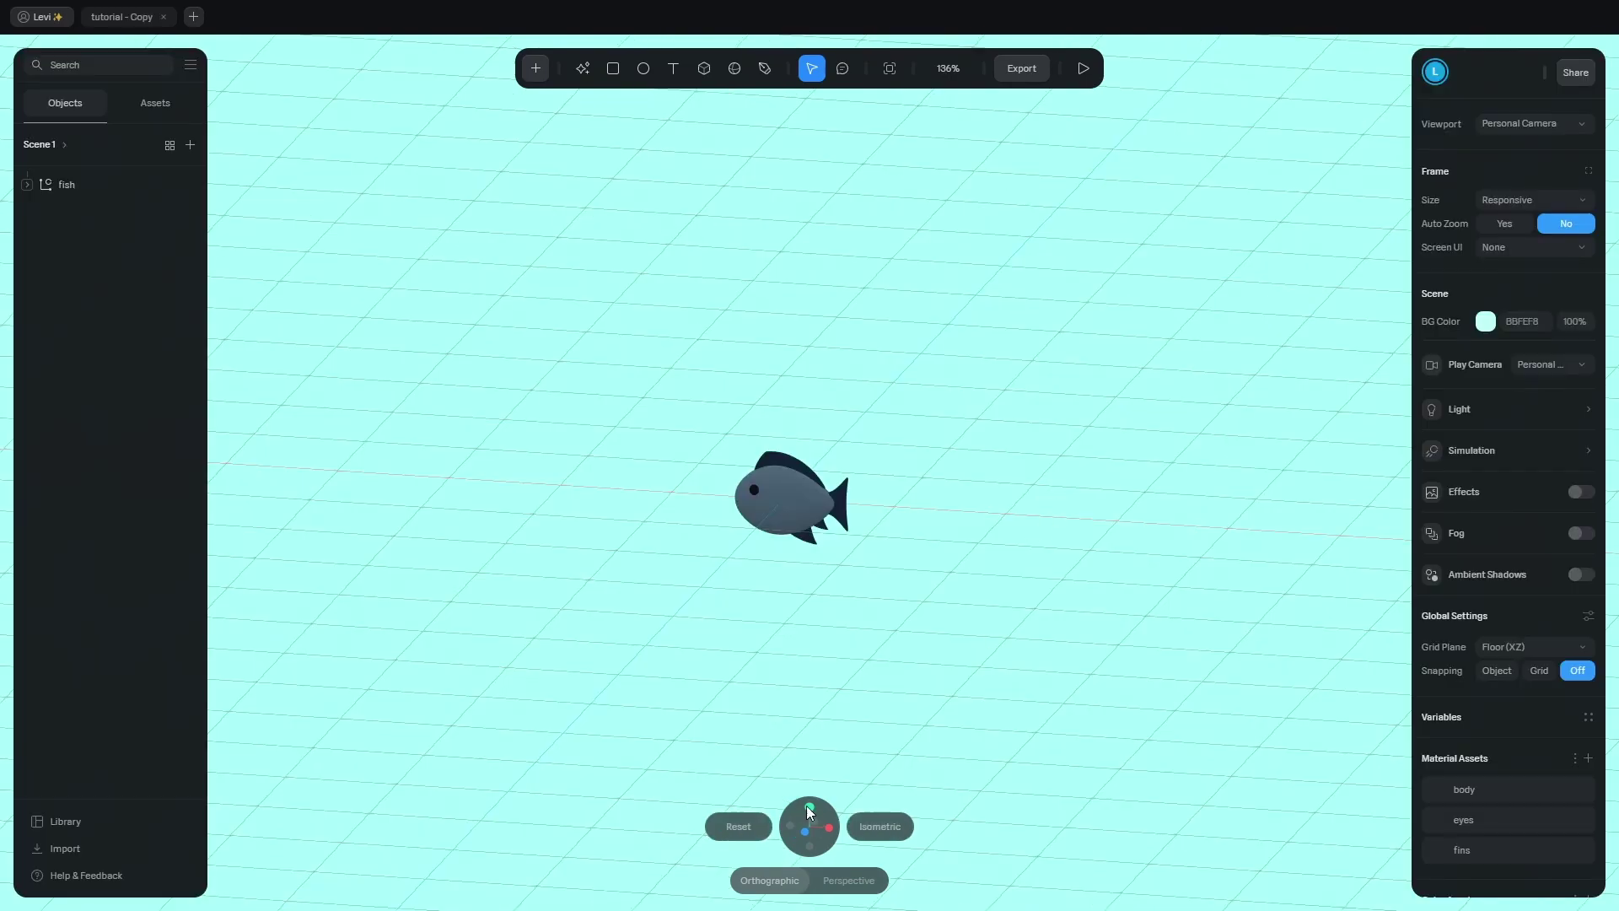
In the fish scene, draw a closed, curved path around the fish from the top view.
{"action": "left_click", "coordinate": [809, 807]}
{"action": "left_click", "coordinate": [536, 69]}
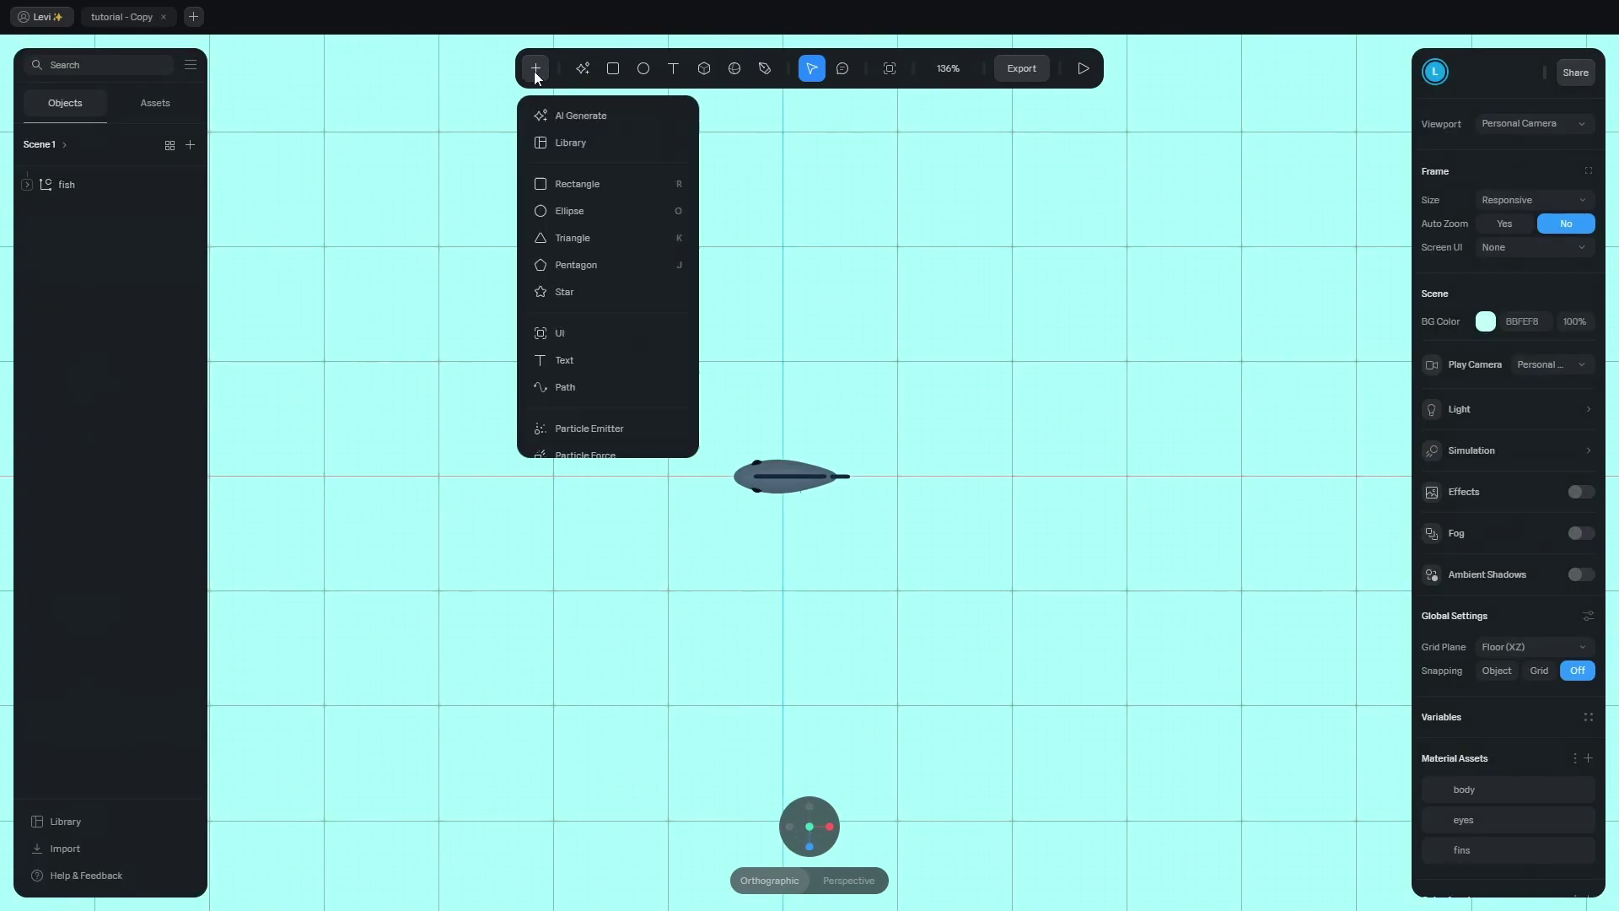
{"action": "left_click", "coordinate": [578, 385]}
{"action": "left_click_drag", "start_coordinate": [477, 256], "coordinate": [430, 298]}
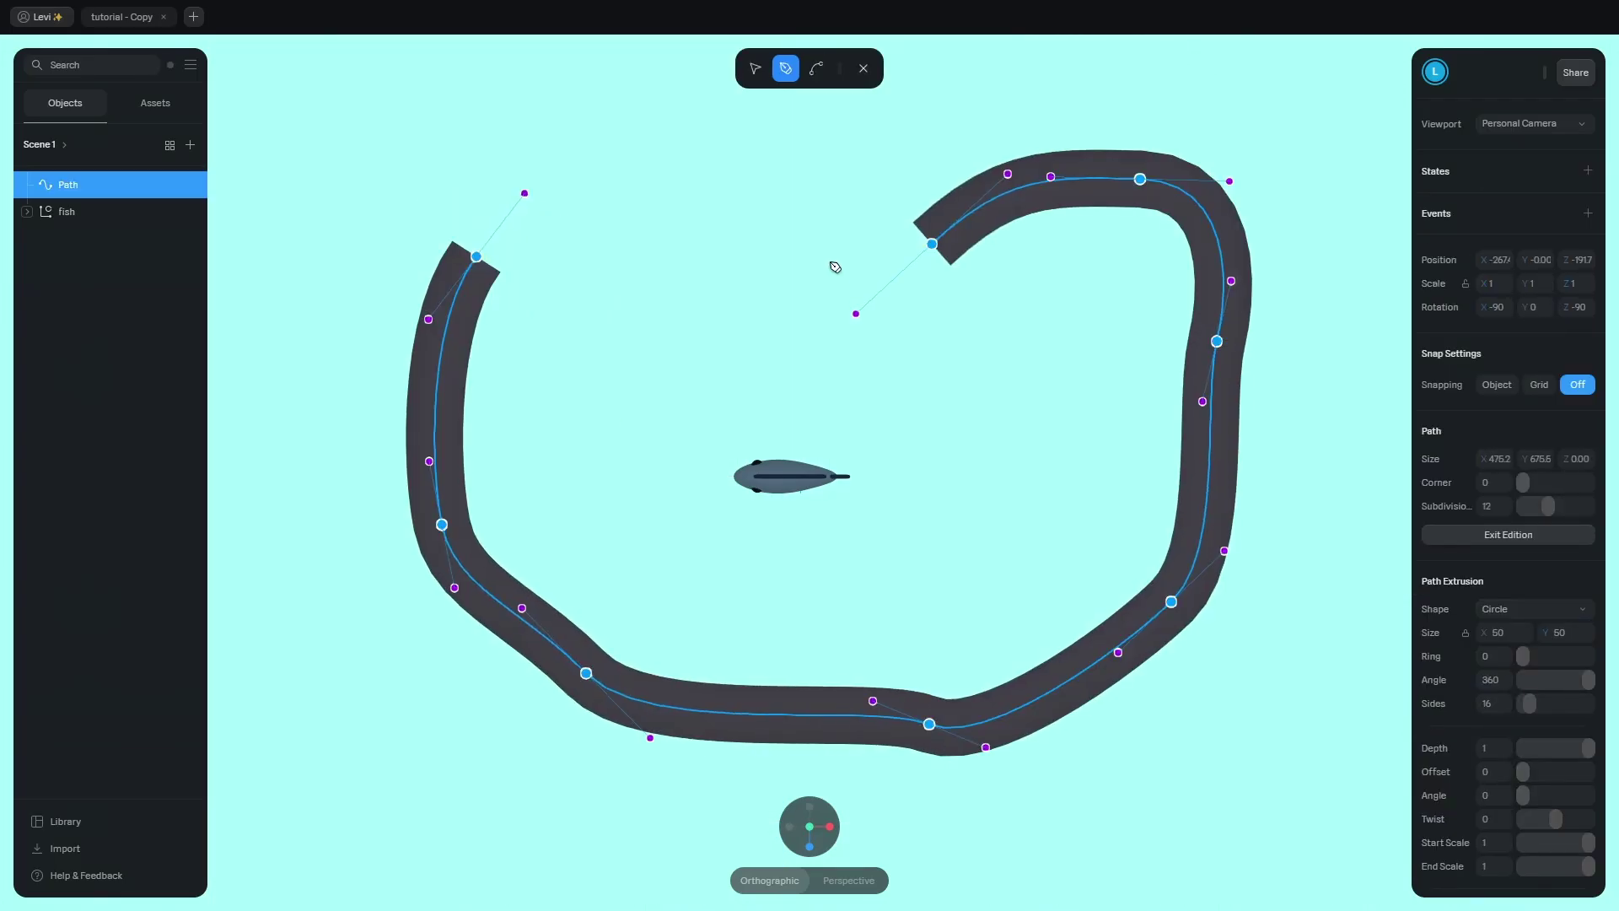
{"action": "key", "text": "Escape"}
Thin the fish's swim path by setting its End Scale and Start Scale to 0.1.
{"action": "scroll", "coordinate": [1501, 590], "scroll_direction": "down", "scroll_amount": 2}
{"action": "left_click", "coordinate": [1495, 698]}
{"action": "type", "text": ".1"}
{"action": "key", "text": "Return"}
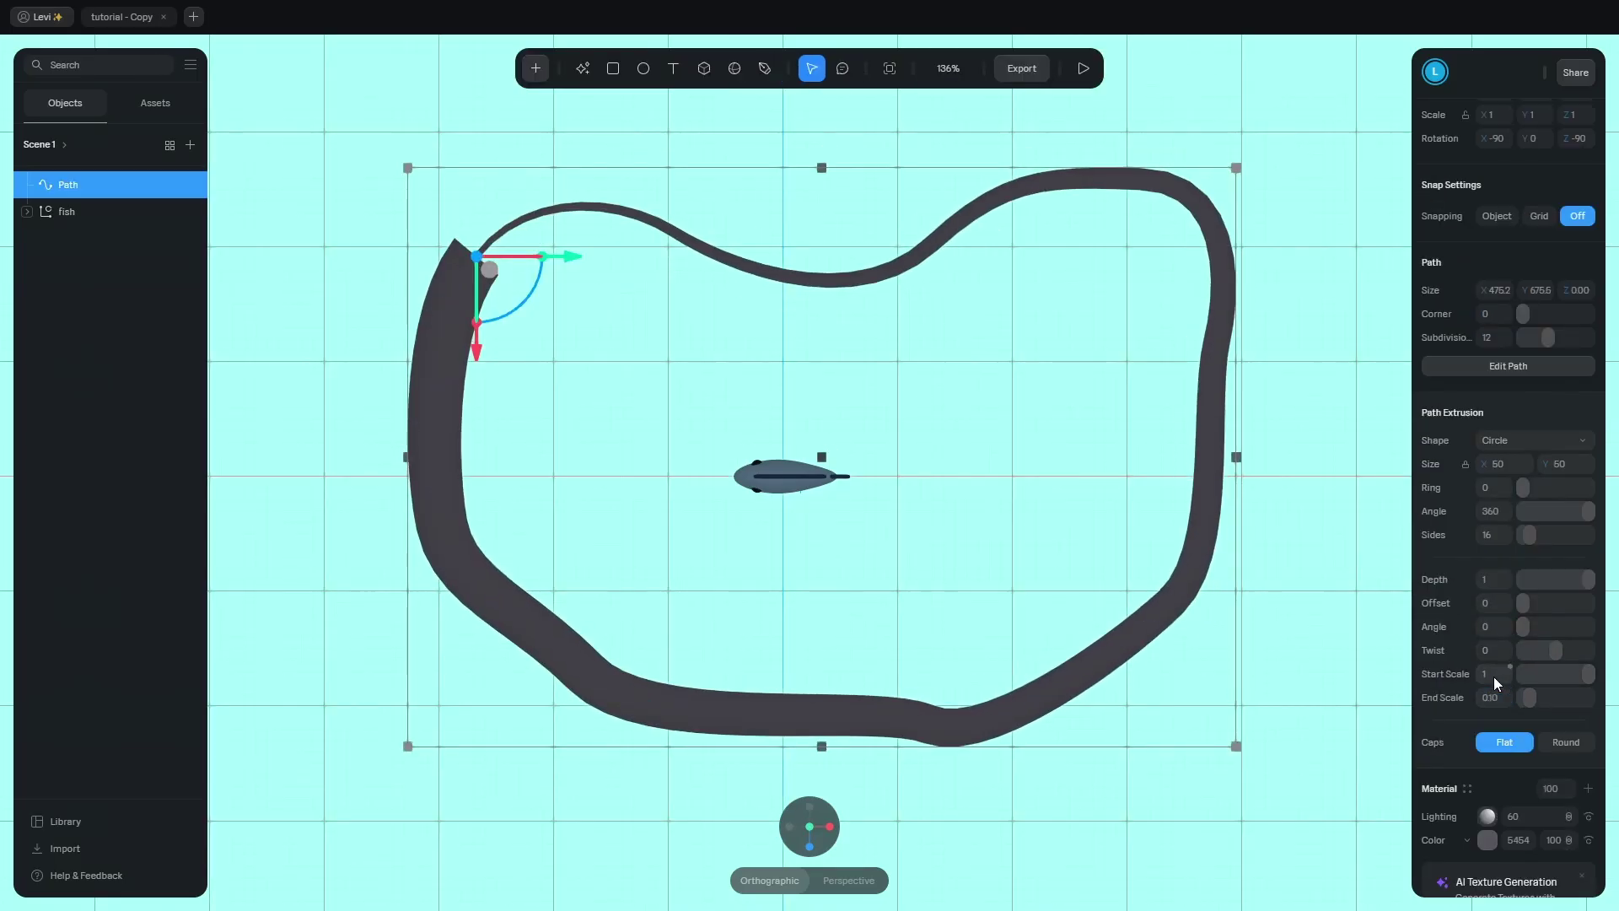
{"action": "type", "text": ".1"}
{"action": "key", "text": "Return"}
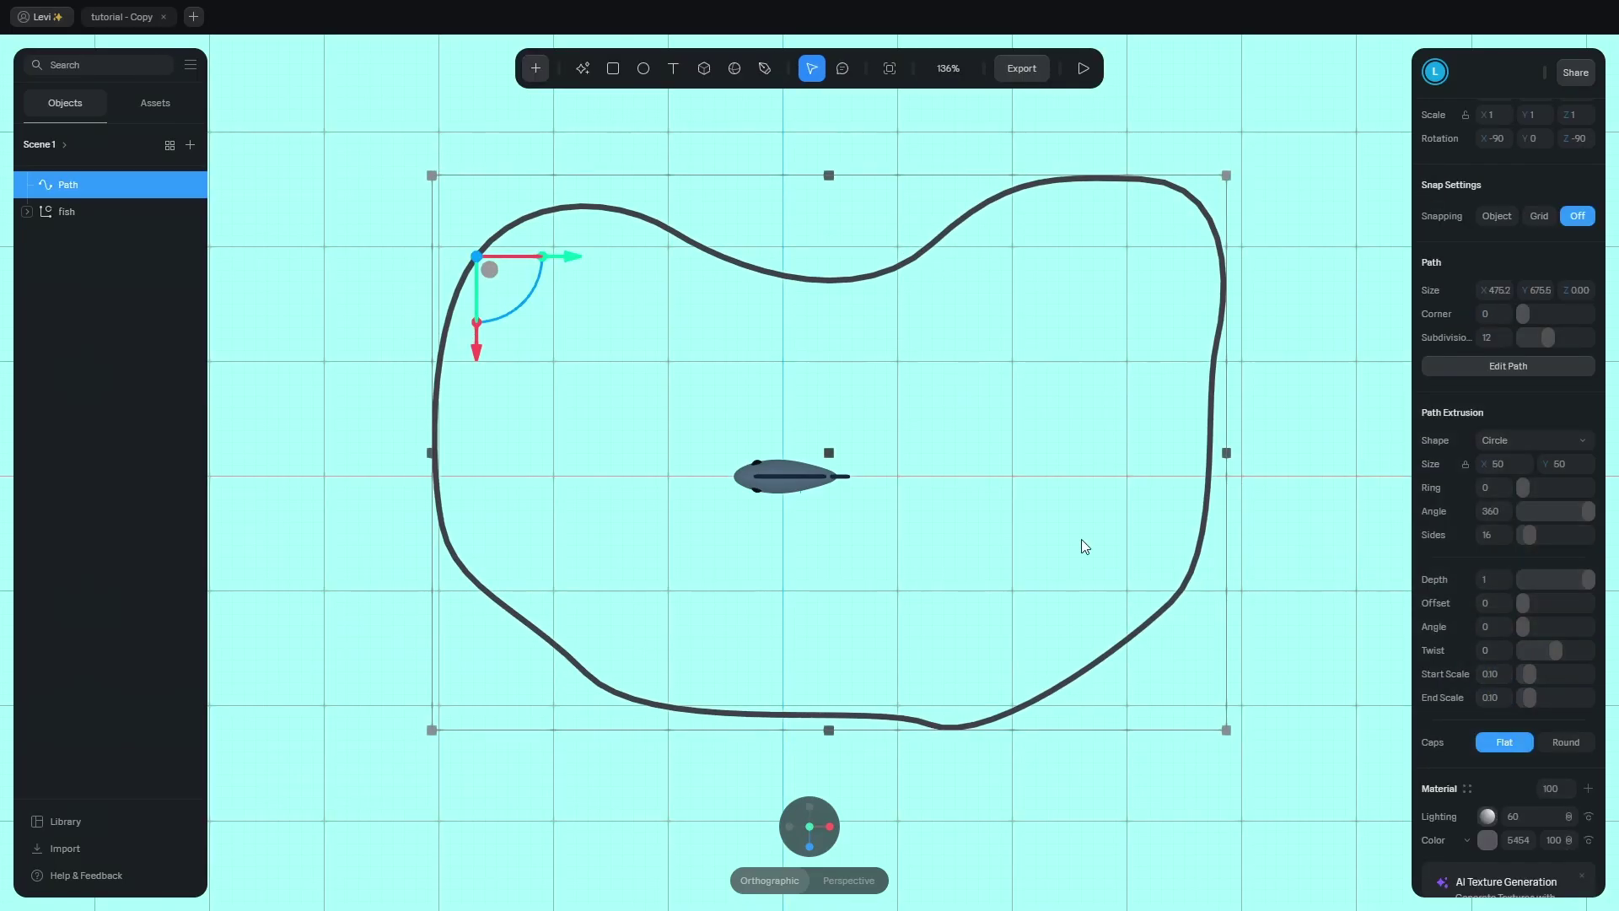
Wrap the fish in a new group and align that group to the Path object.
{"action": "left_click", "coordinate": [106, 217]}
{"action": "key", "text": "ctrl+g"}
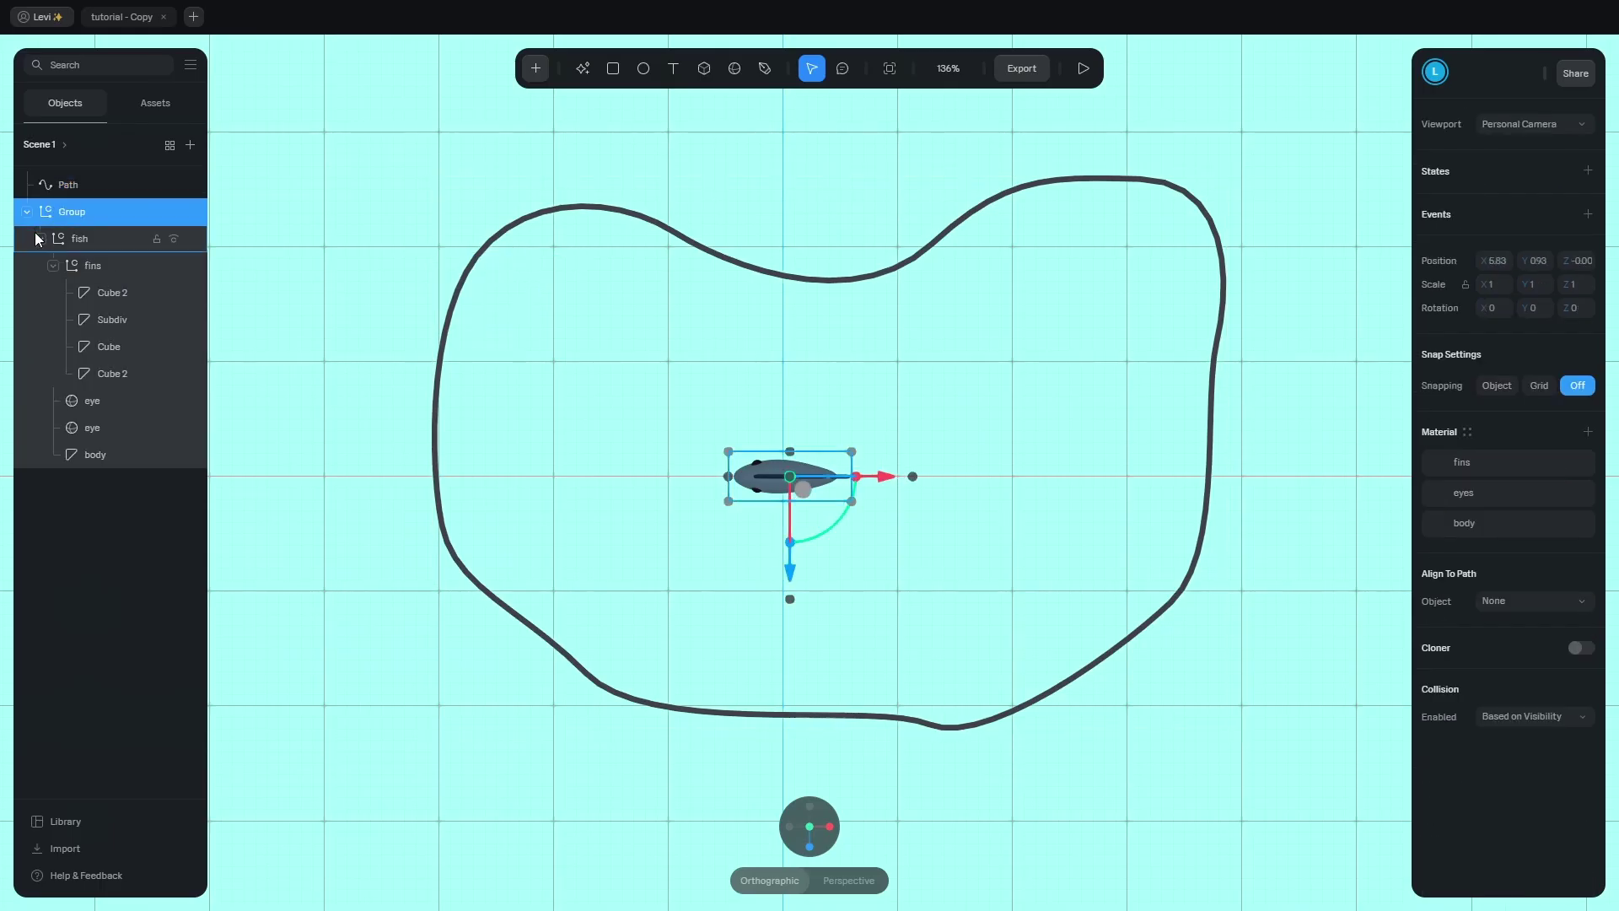
{"action": "left_click", "coordinate": [37, 239]}
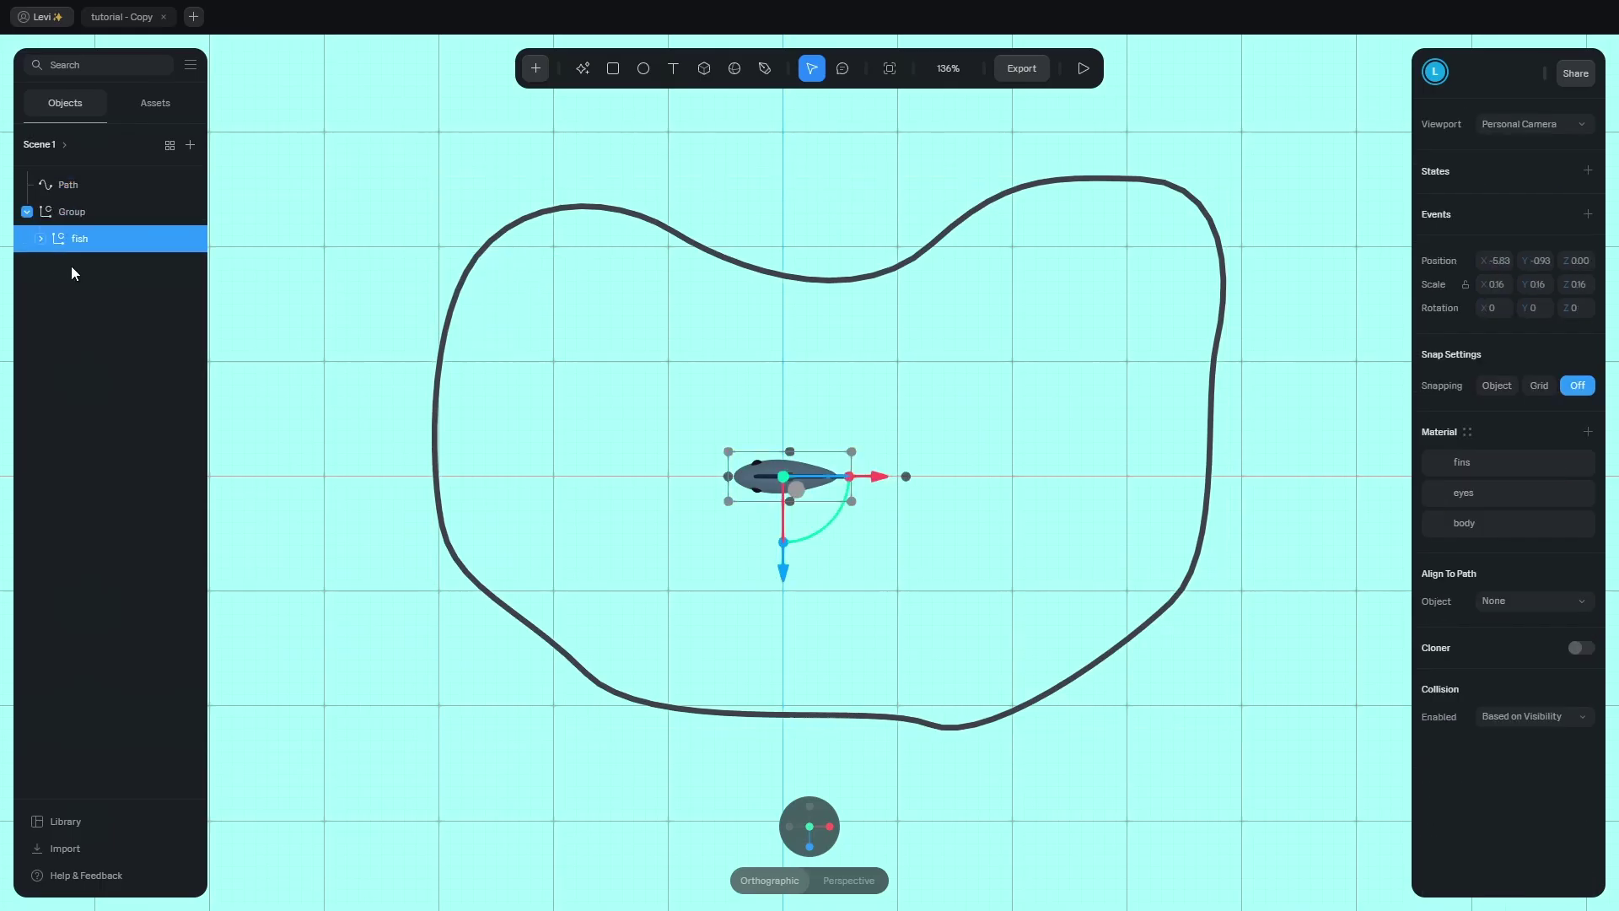
{"action": "left_click", "coordinate": [87, 217]}
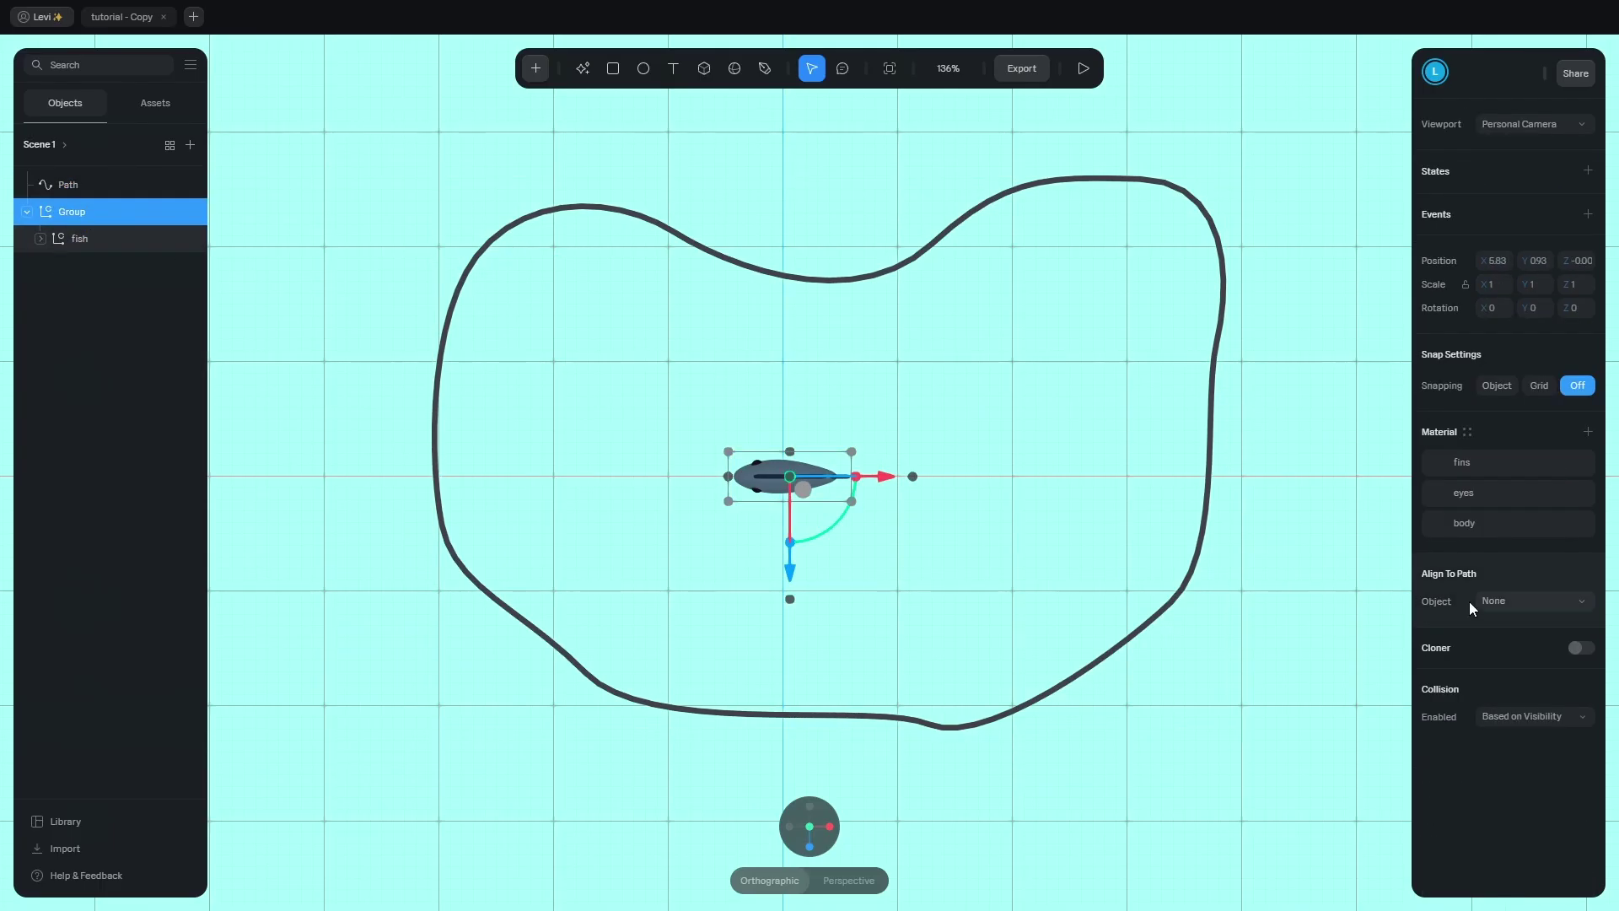
{"action": "left_click", "coordinate": [1557, 601]}
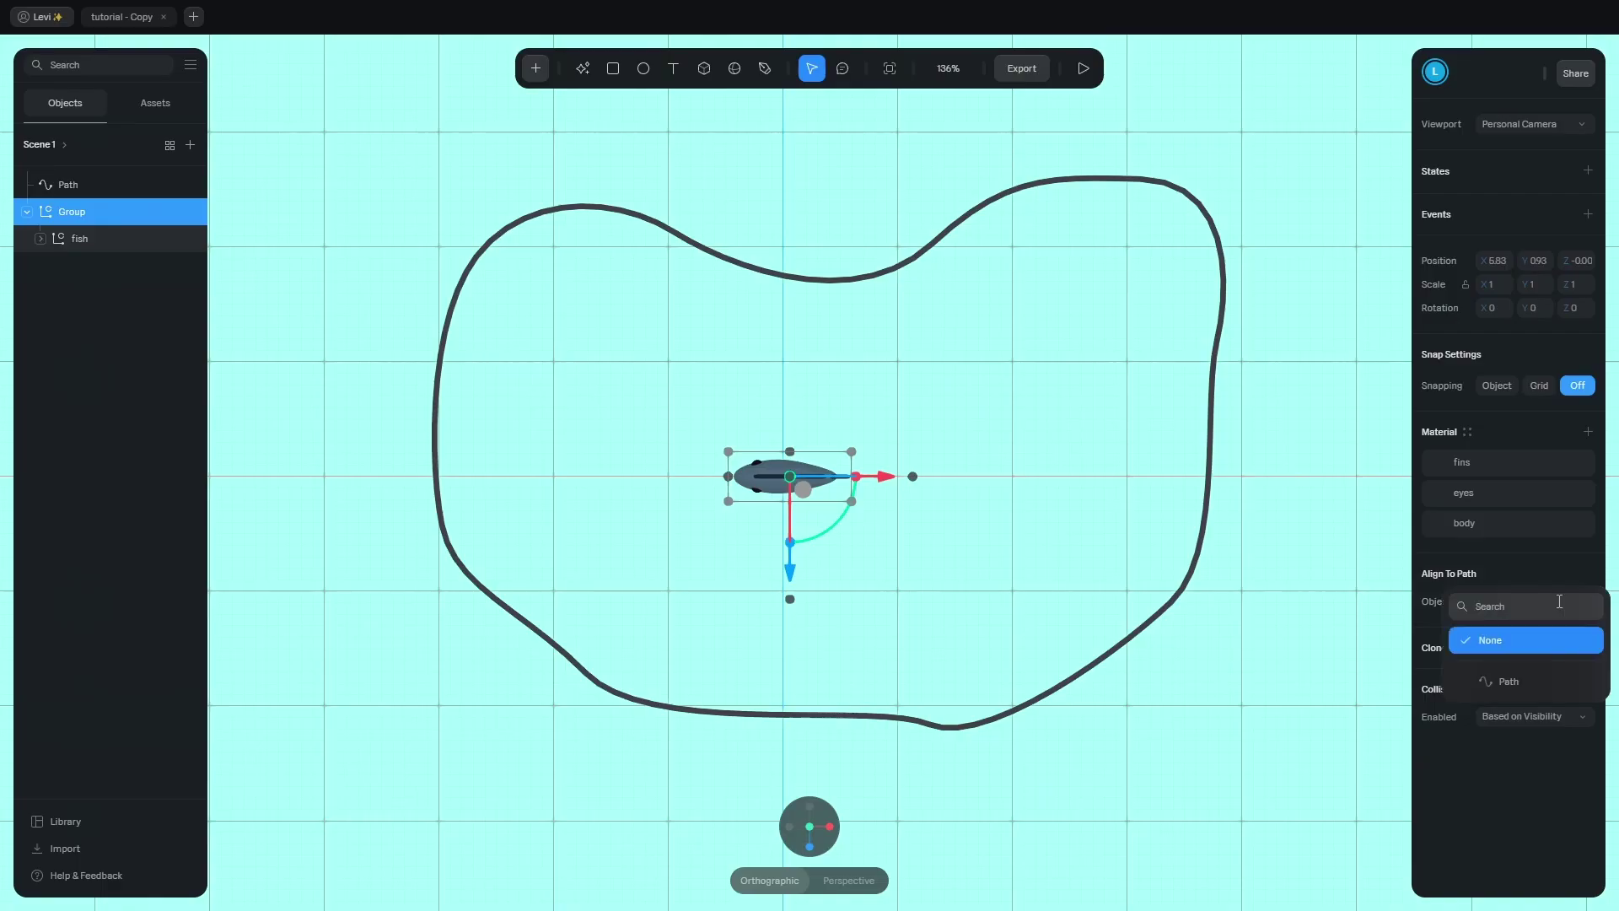
{"action": "left_click", "coordinate": [1511, 674]}
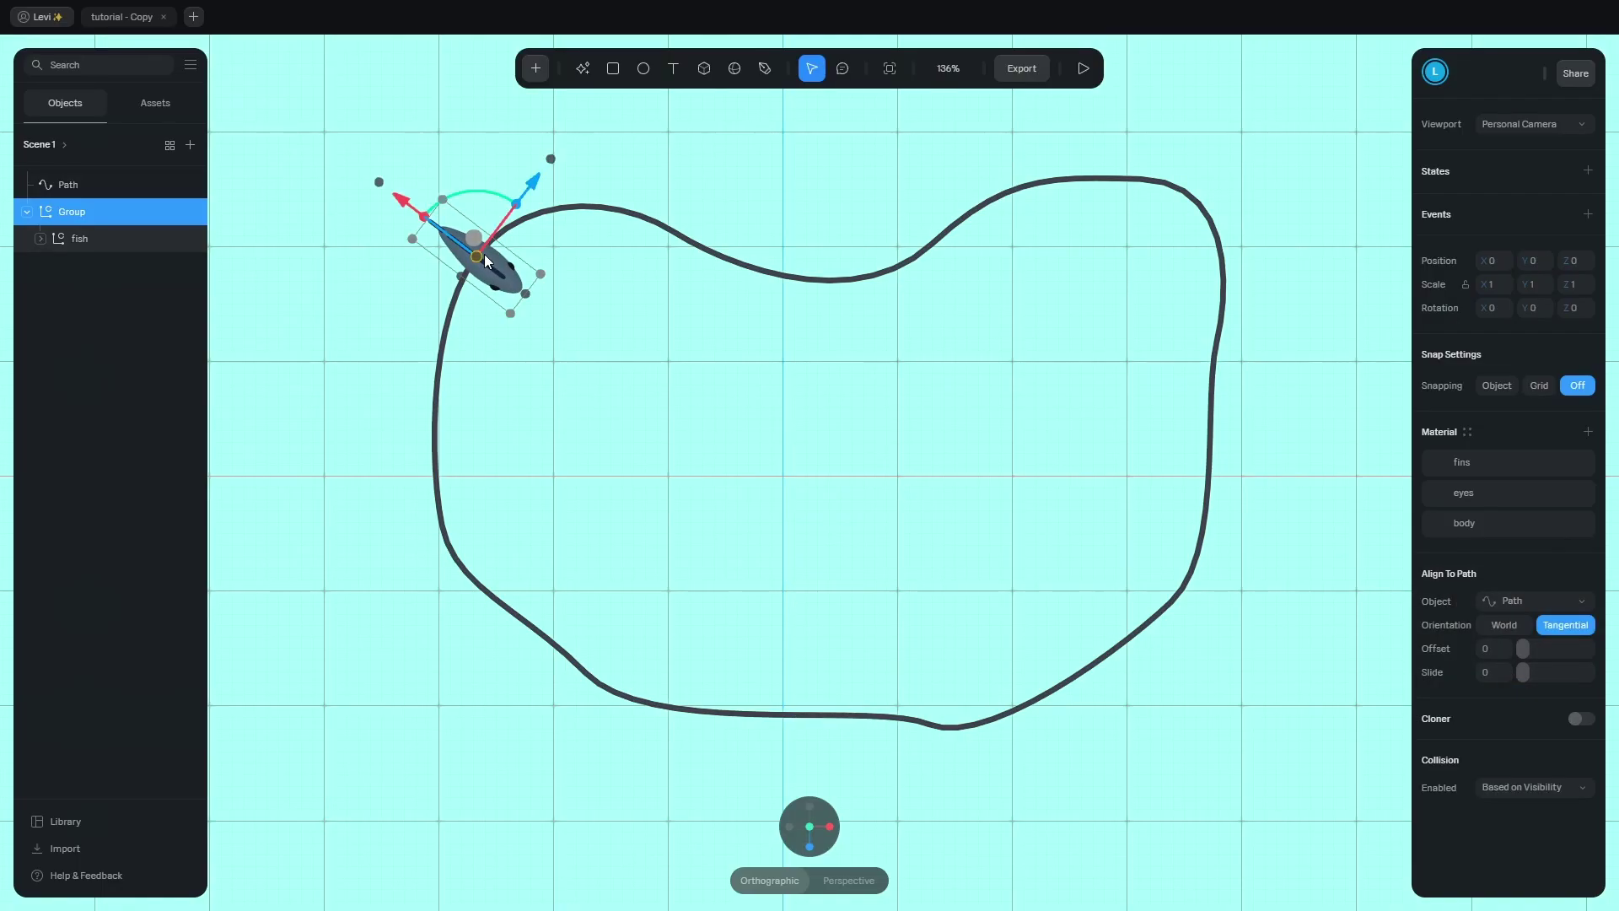
Rotate the fish inside the group to -90 on Y so it faces along the path, and test the group's Slide.
{"action": "left_click", "coordinate": [98, 245]}
{"action": "left_click_drag", "start_coordinate": [473, 194], "coordinate": [564, 298]}
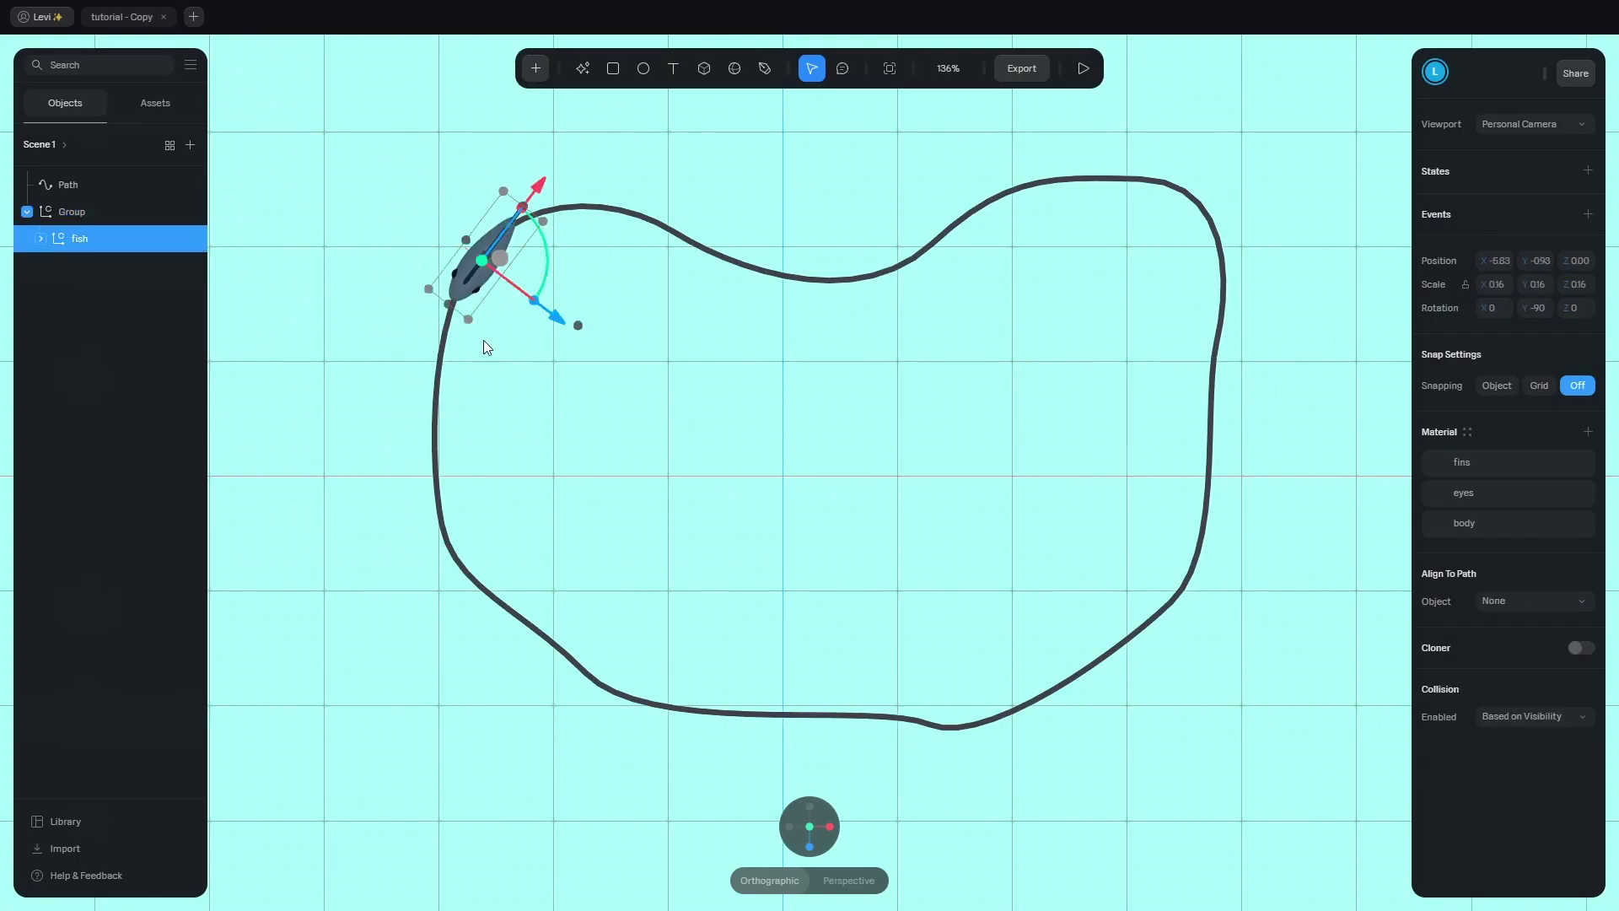
{"action": "left_click", "coordinate": [98, 212]}
{"action": "left_click_drag", "start_coordinate": [1522, 672], "coordinate": [1496, 680]}
Adjust the group's pivot slightly so the fish centres on the path, and test its Slide again.
{"action": "scroll", "coordinate": [518, 422], "scroll_direction": "up", "scroll_amount": 3}
{"action": "middle_click_drag", "start_coordinate": [371, 243], "coordinate": [833, 499]}
{"action": "scroll", "coordinate": [833, 499], "scroll_direction": "up", "scroll_amount": 5}
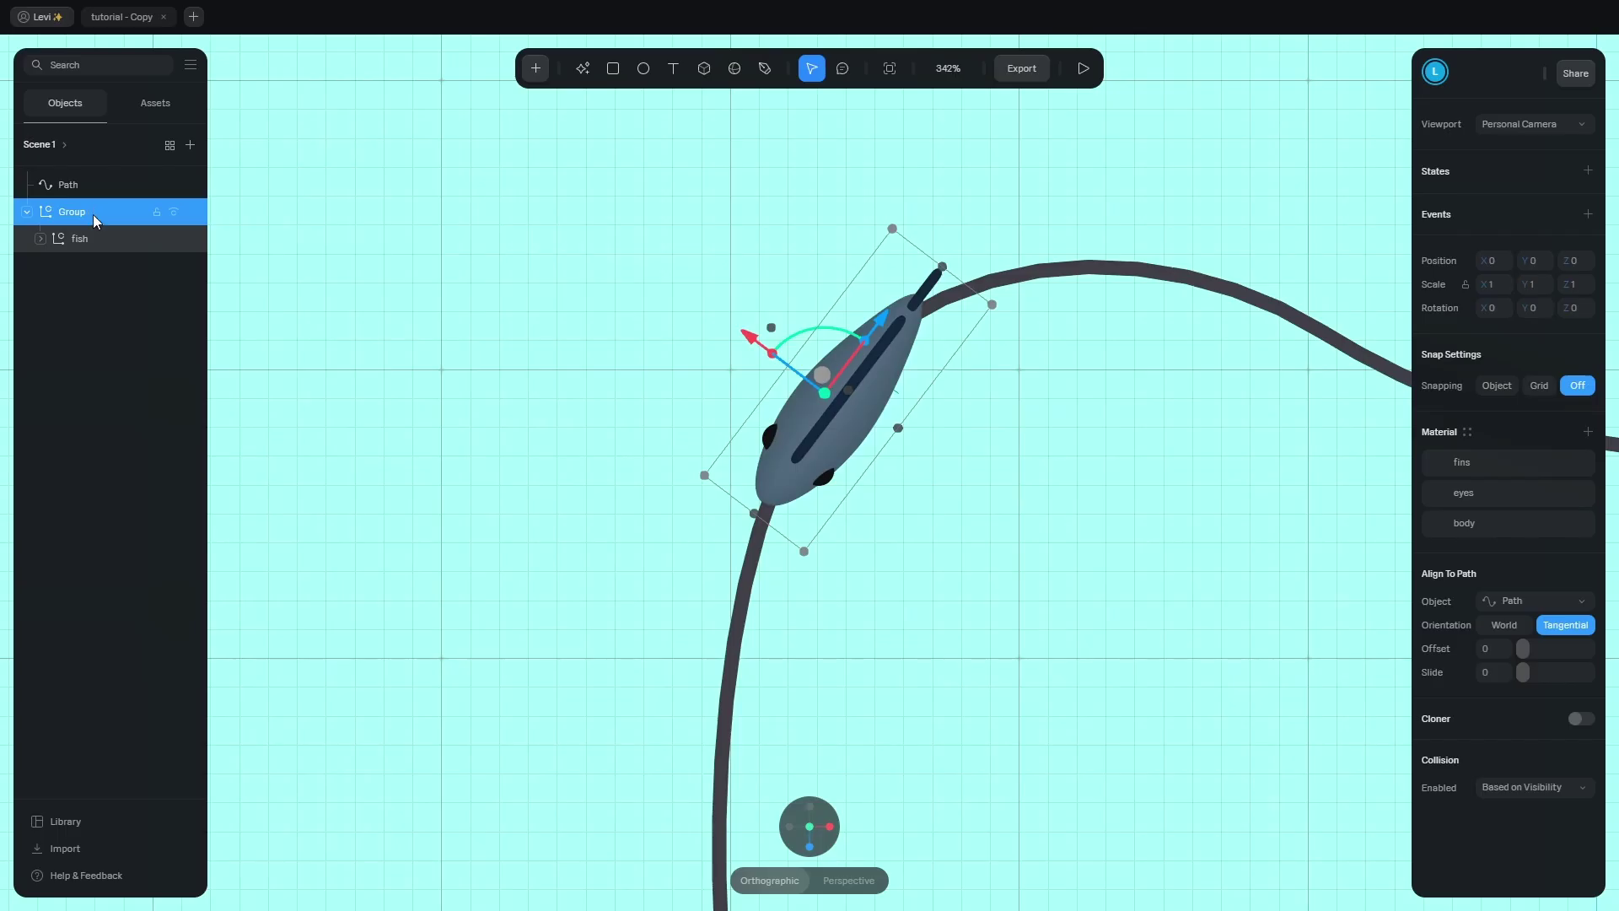
{"action": "key", "text": "alt"}
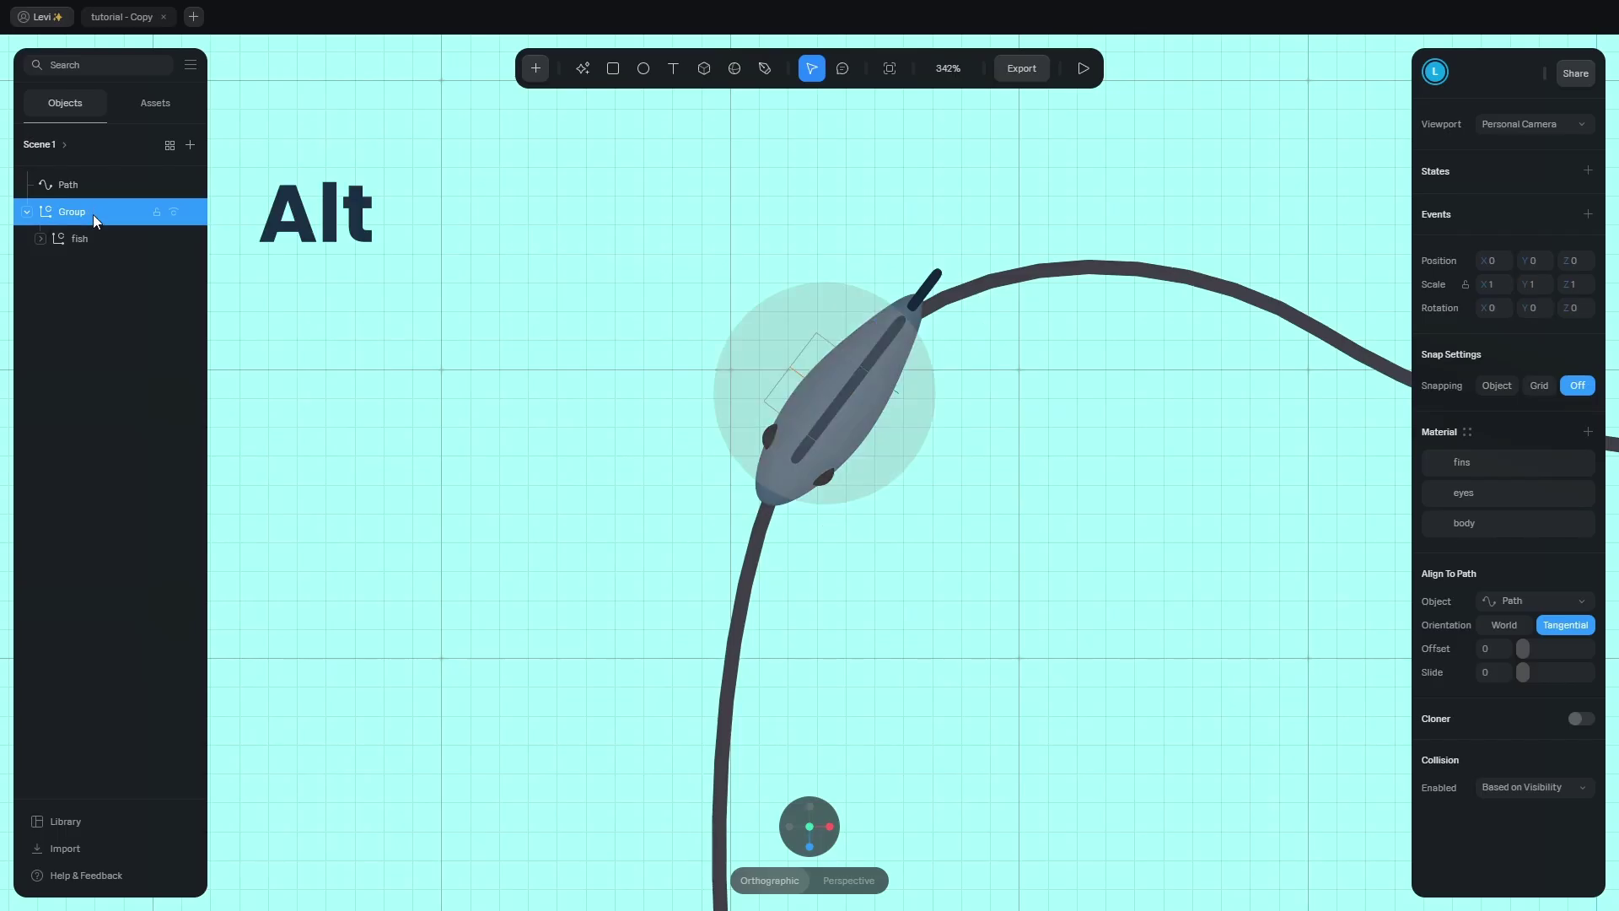
{"action": "left_click_drag", "start_coordinate": [742, 336], "coordinate": [756, 348]}
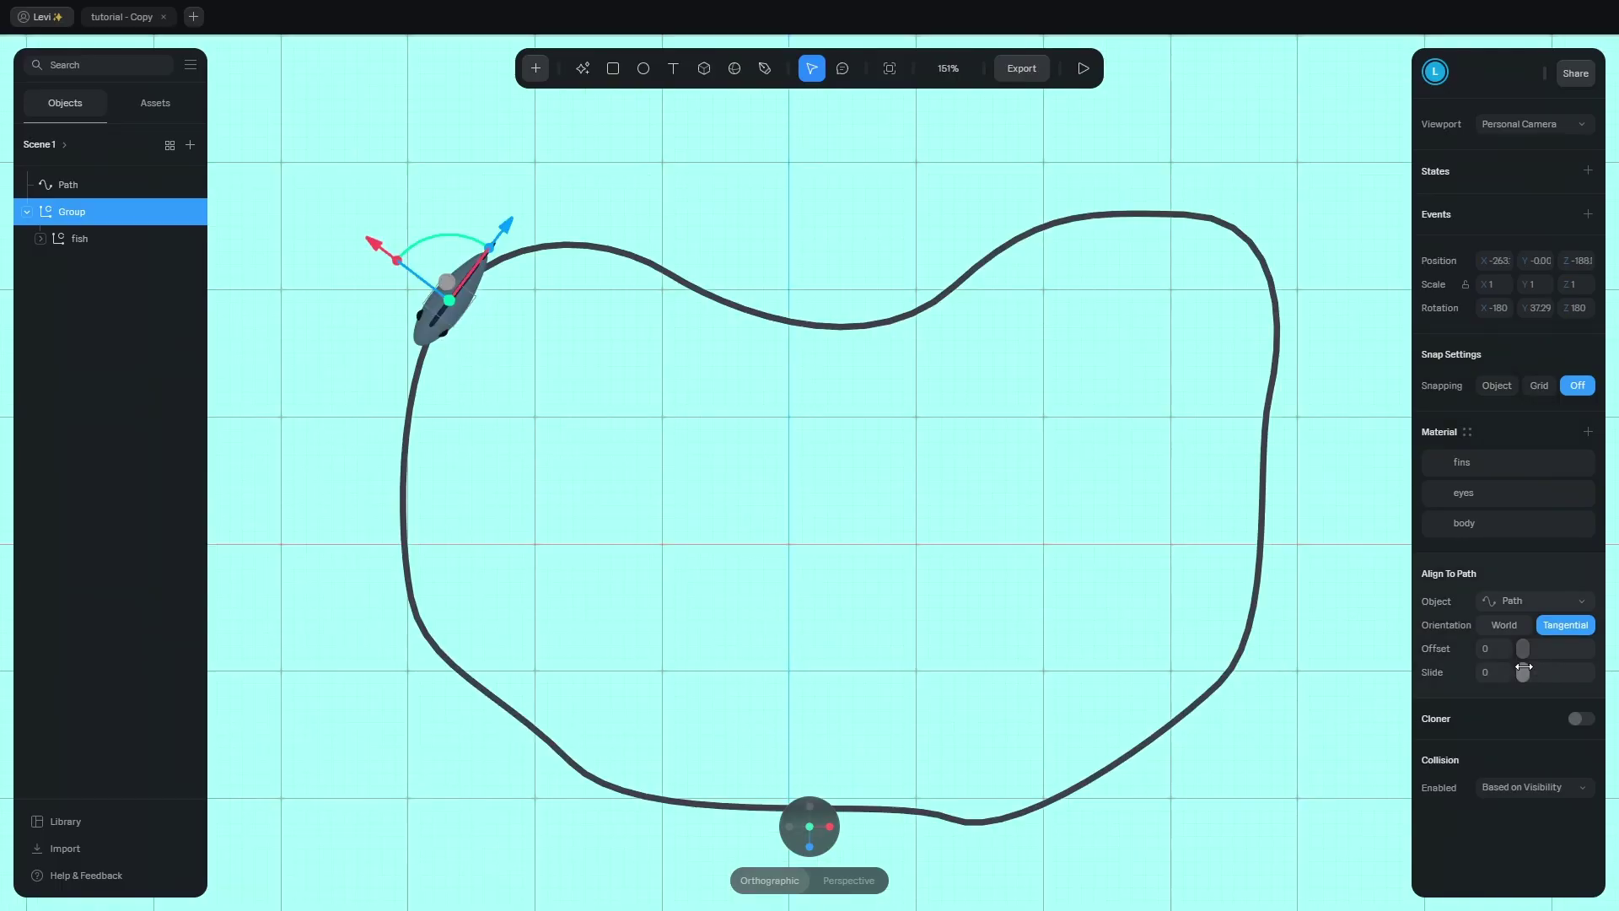
{"action": "left_click_drag", "start_coordinate": [1524, 668], "coordinate": [1564, 672]}
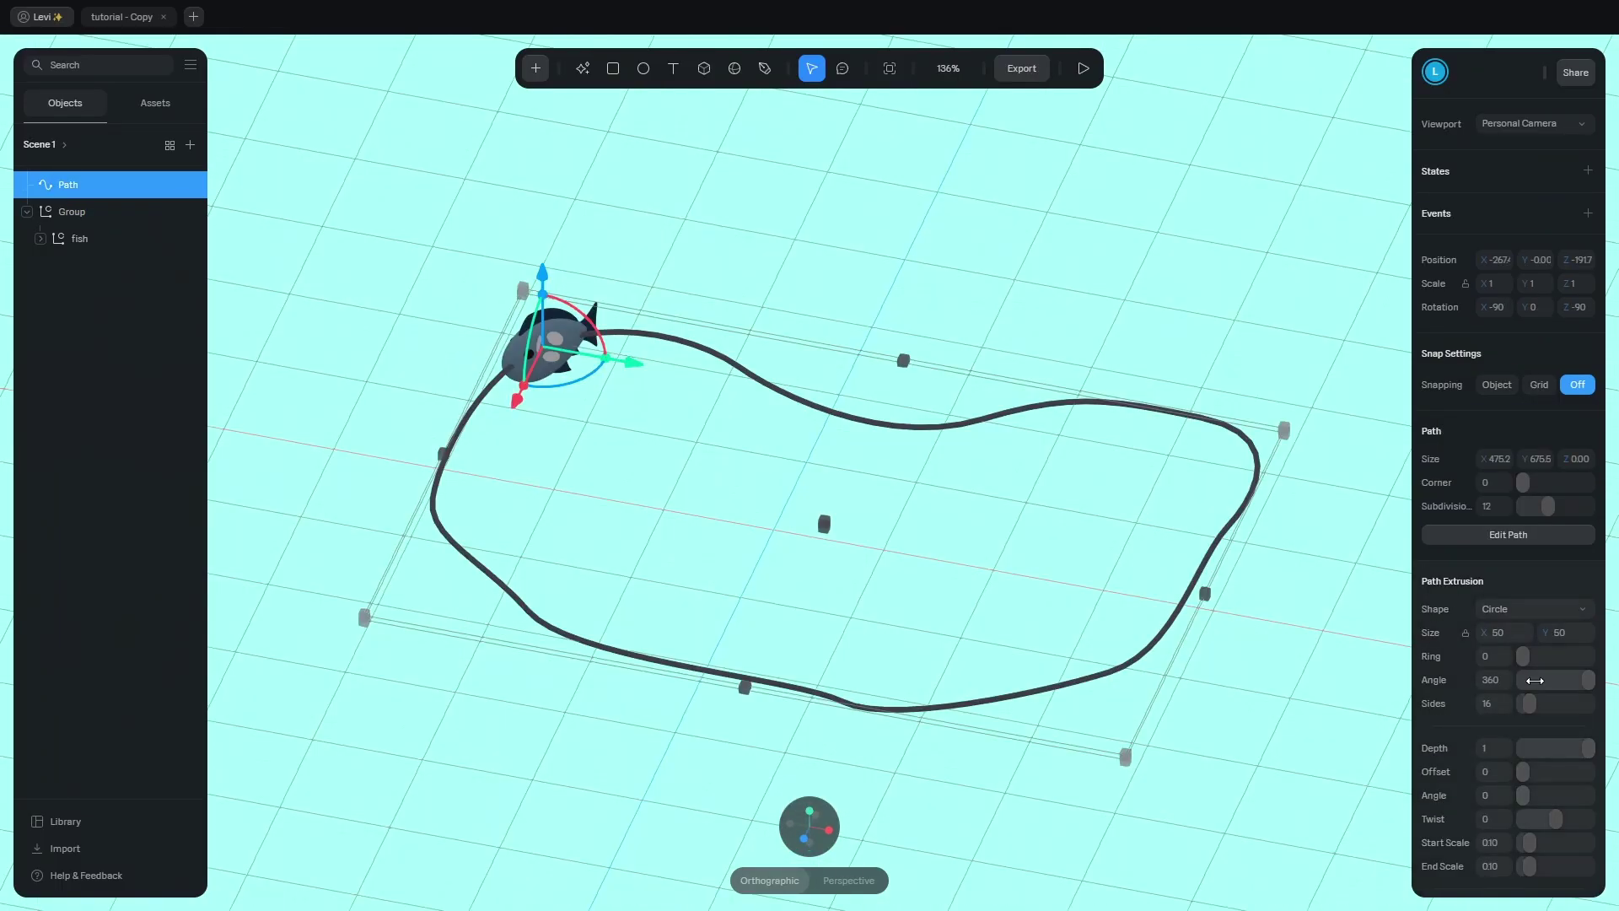
Hide the swim path's thickness by setting its Start Scale and End Scale to 0.
{"action": "scroll", "coordinate": [1505, 725], "scroll_direction": "down", "scroll_amount": 3}
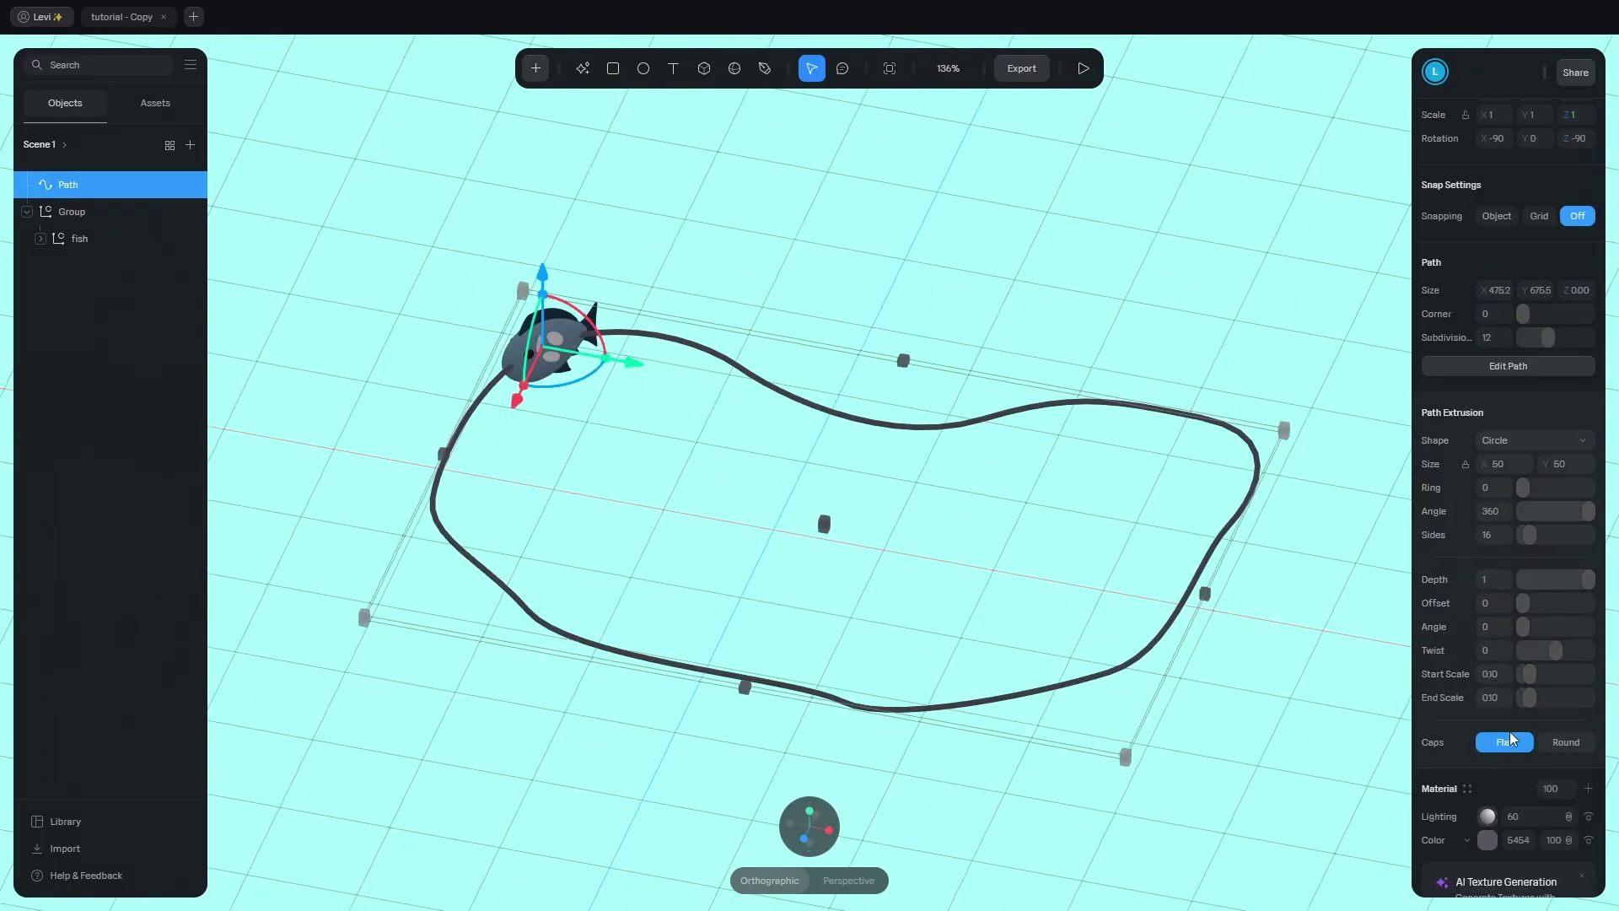
{"action": "left_click", "coordinate": [1495, 676]}
{"action": "type", "text": "0"}
{"action": "key", "text": "Return"}
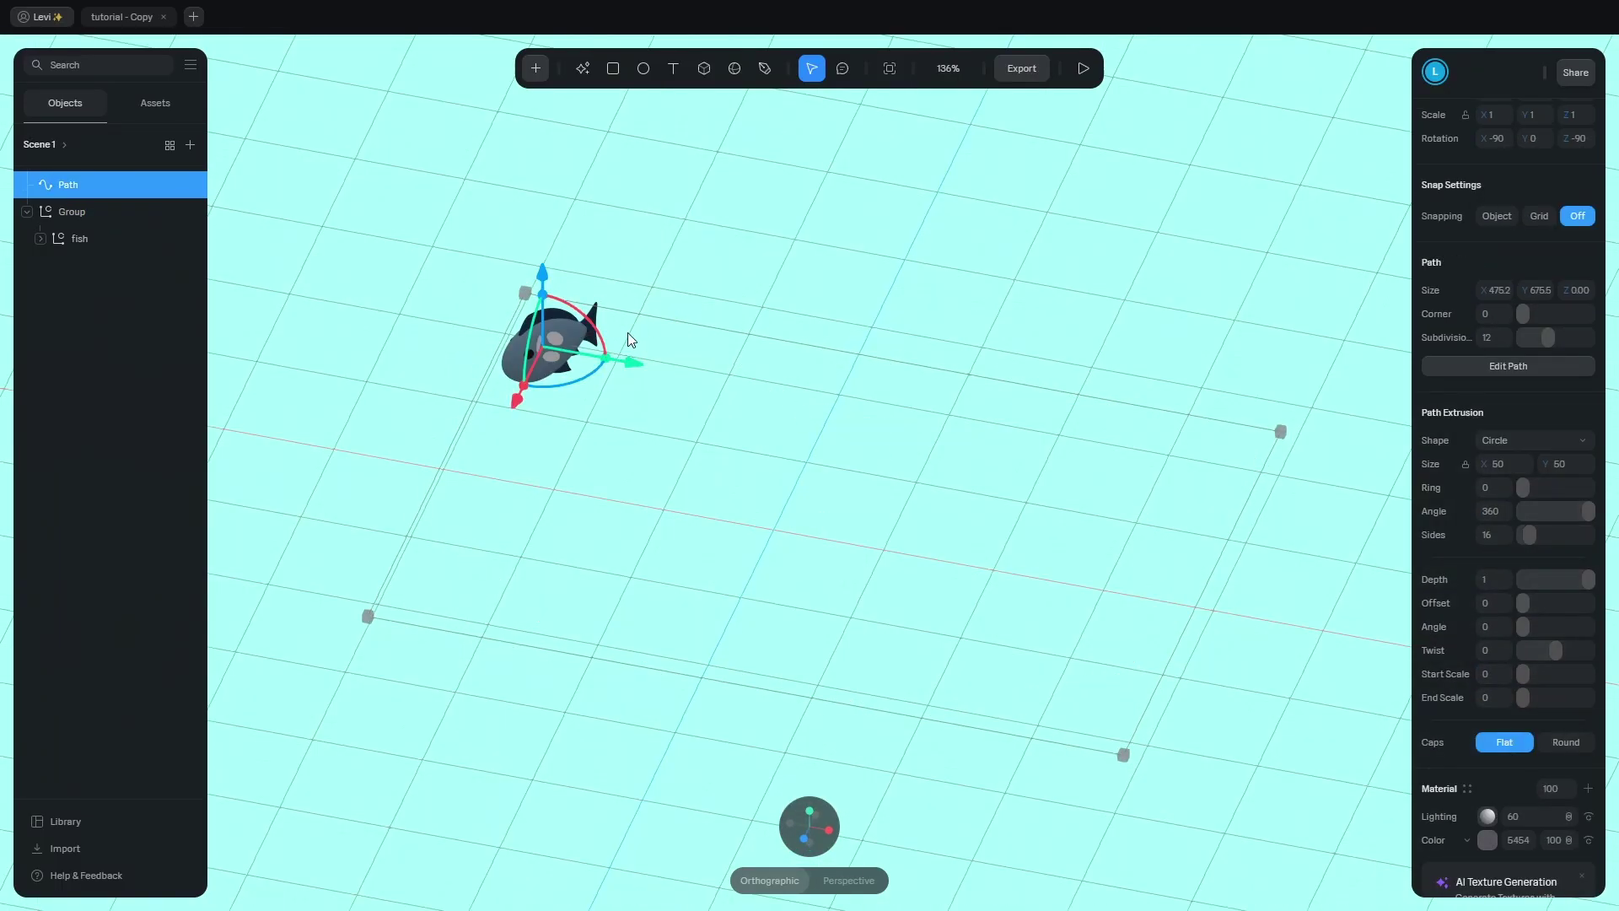
Add a state to the fish group with the path Slide set to 1.
{"action": "left_click", "coordinate": [94, 217]}
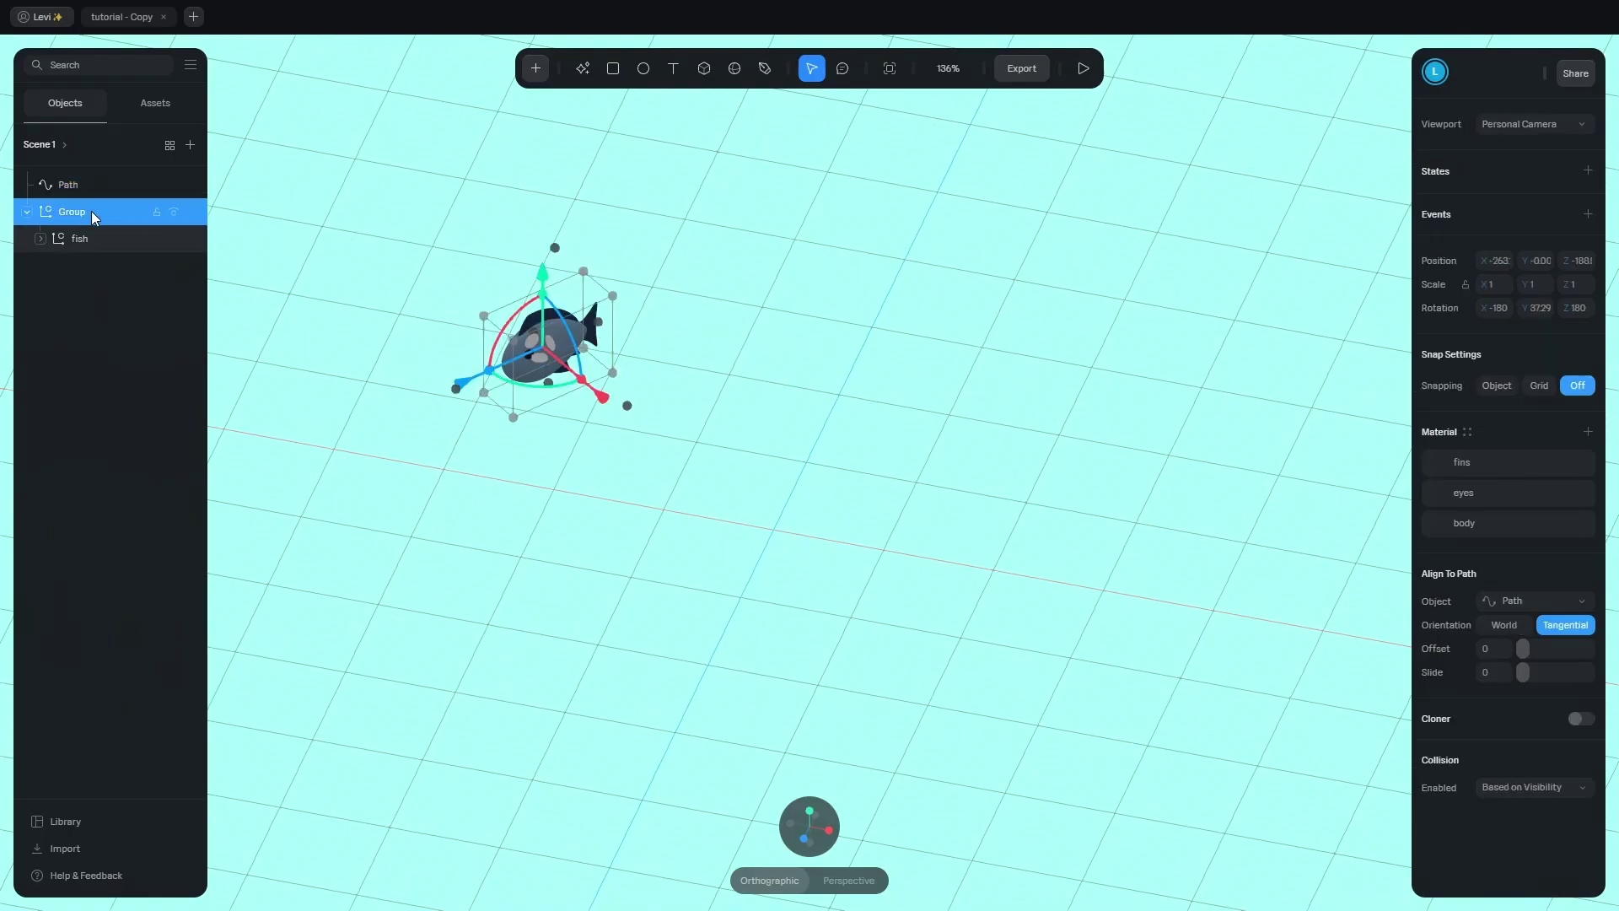
{"action": "left_click", "coordinate": [1588, 171]}
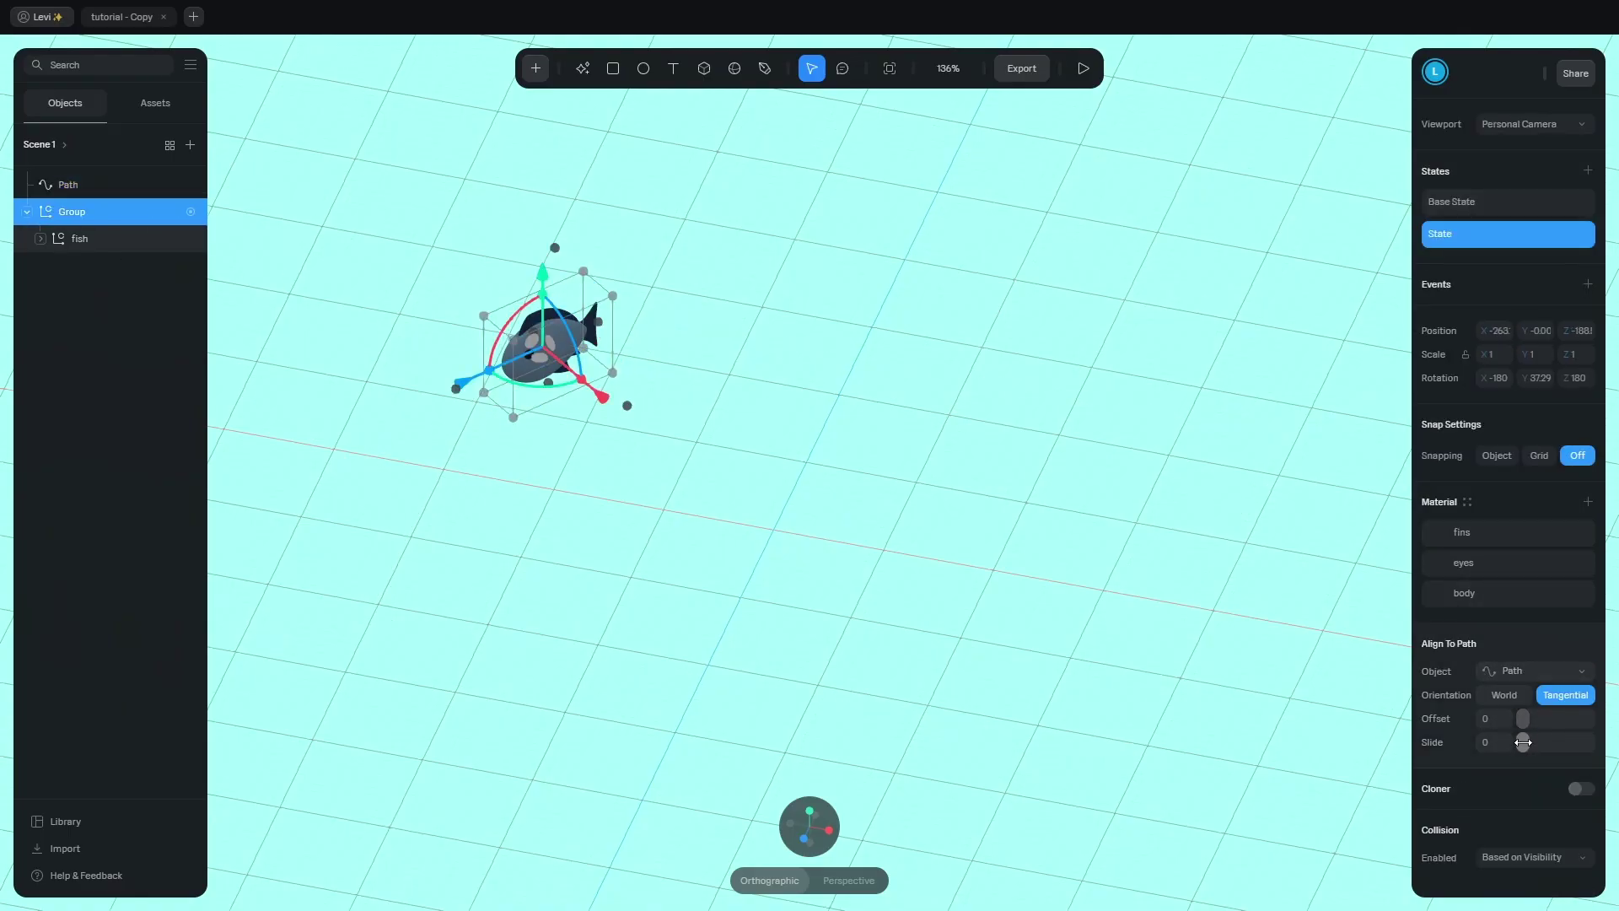
{"action": "left_click_drag", "start_coordinate": [1523, 742], "coordinate": [1588, 742]}
Add a Start event that transitions the group from Current to State with Linear easing and looping enabled.
{"action": "left_click", "coordinate": [1588, 284]}
{"action": "left_click", "coordinate": [1253, 271]}
{"action": "left_click", "coordinate": [1280, 245]}
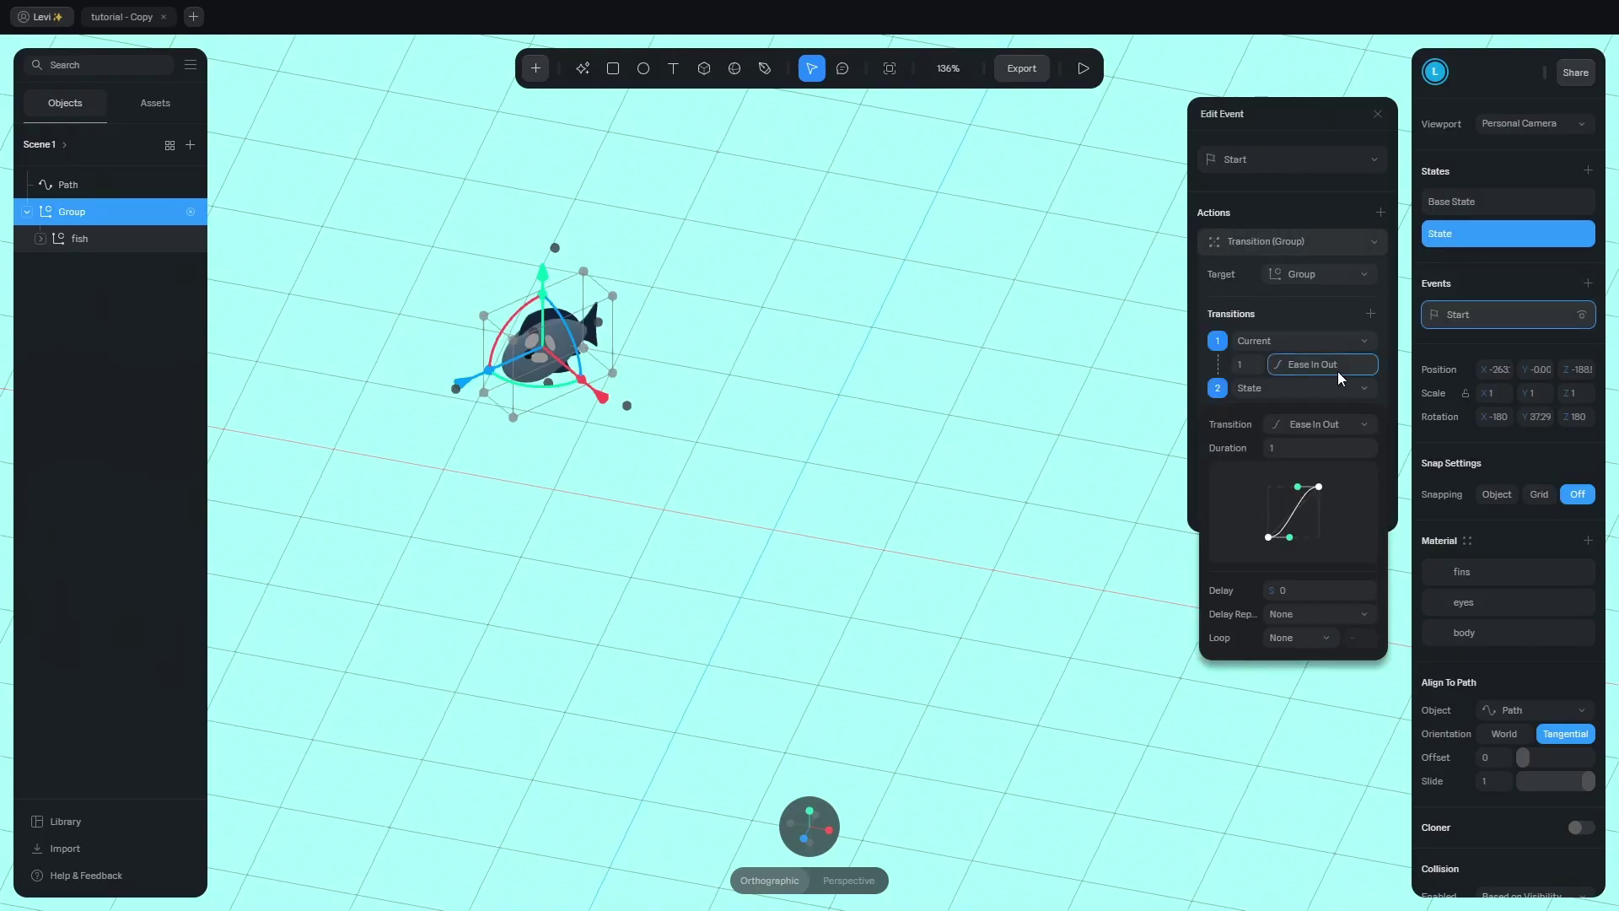
{"action": "left_click", "coordinate": [1328, 423]}
{"action": "left_click", "coordinate": [1312, 317]}
{"action": "left_click", "coordinate": [1339, 367]}
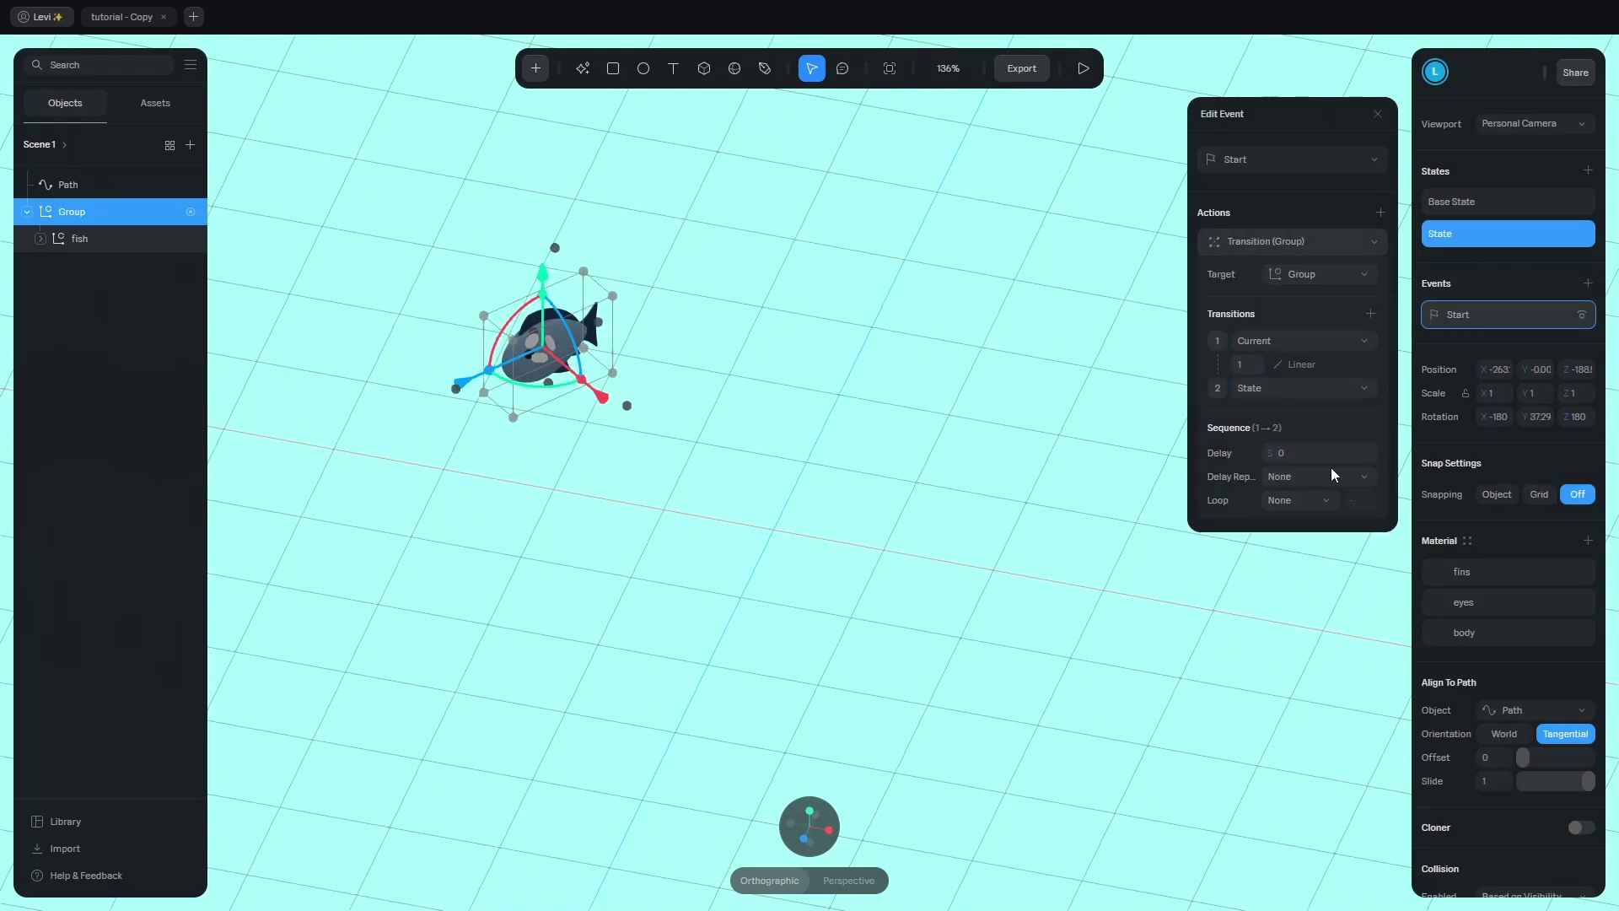
{"action": "left_click", "coordinate": [1315, 500]}
{"action": "left_click", "coordinate": [1309, 548]}
Preview the swimming fish, set the transition duration to 50, and preview the slower motion.
{"action": "left_click", "coordinate": [1084, 70]}
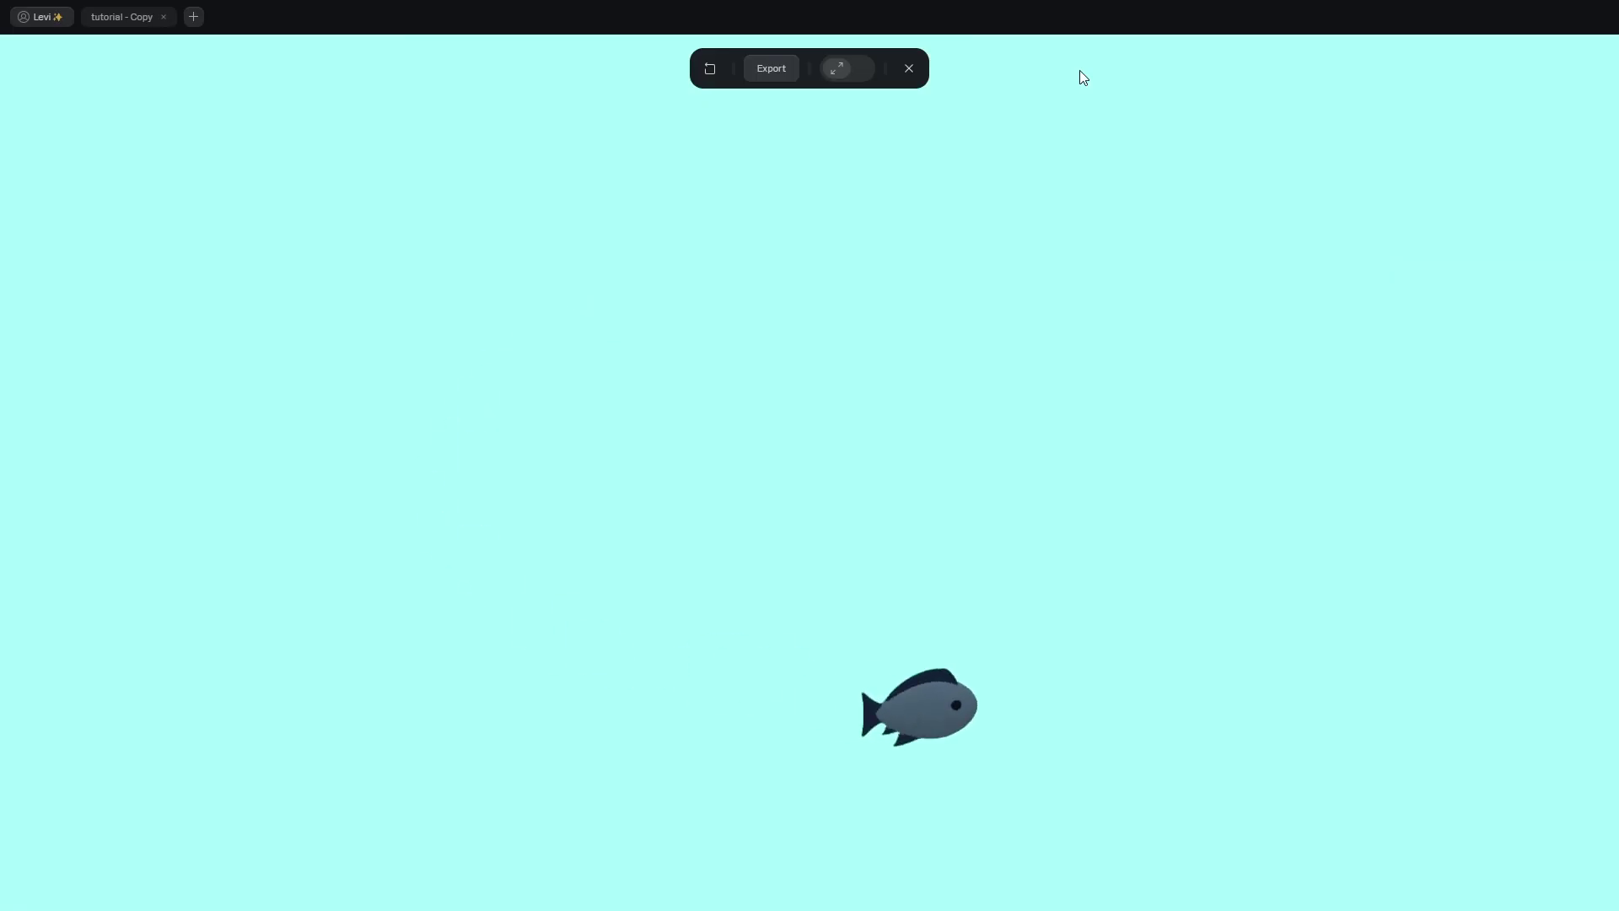
{"action": "left_click", "coordinate": [910, 68]}
{"action": "key", "text": "BackSpace"}
{"action": "type", "text": "50"}
{"action": "left_click", "coordinate": [1083, 68]}
{"action": "left_click", "coordinate": [909, 69]}
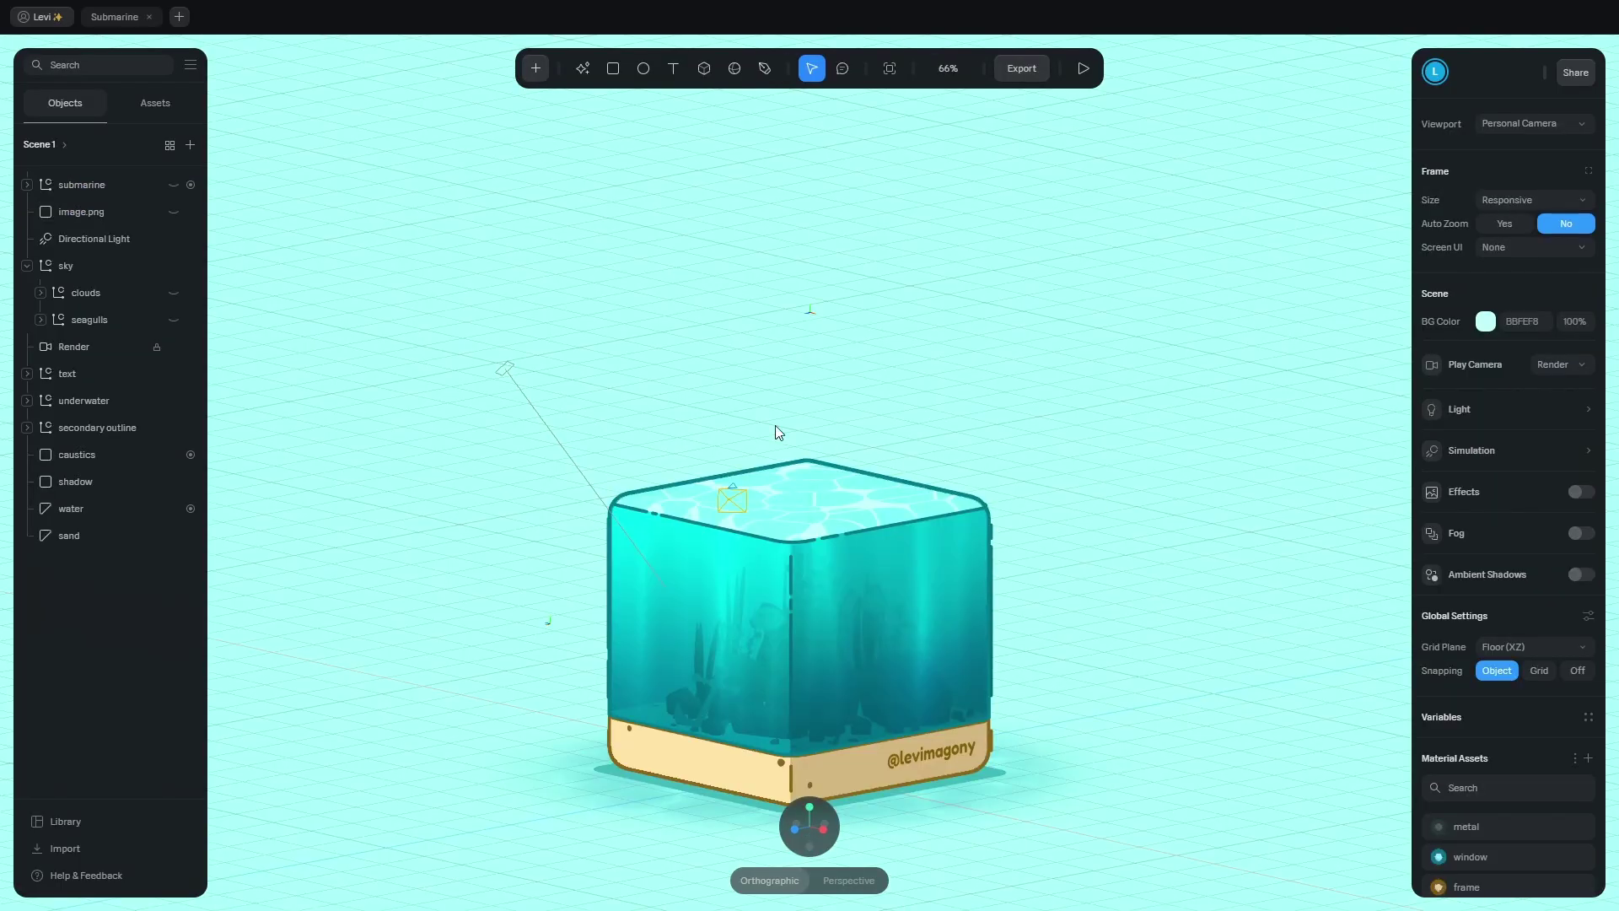
Show the seagulls, clouds and submarine groups in the Submarine scene.
{"action": "left_click", "coordinate": [175, 319]}
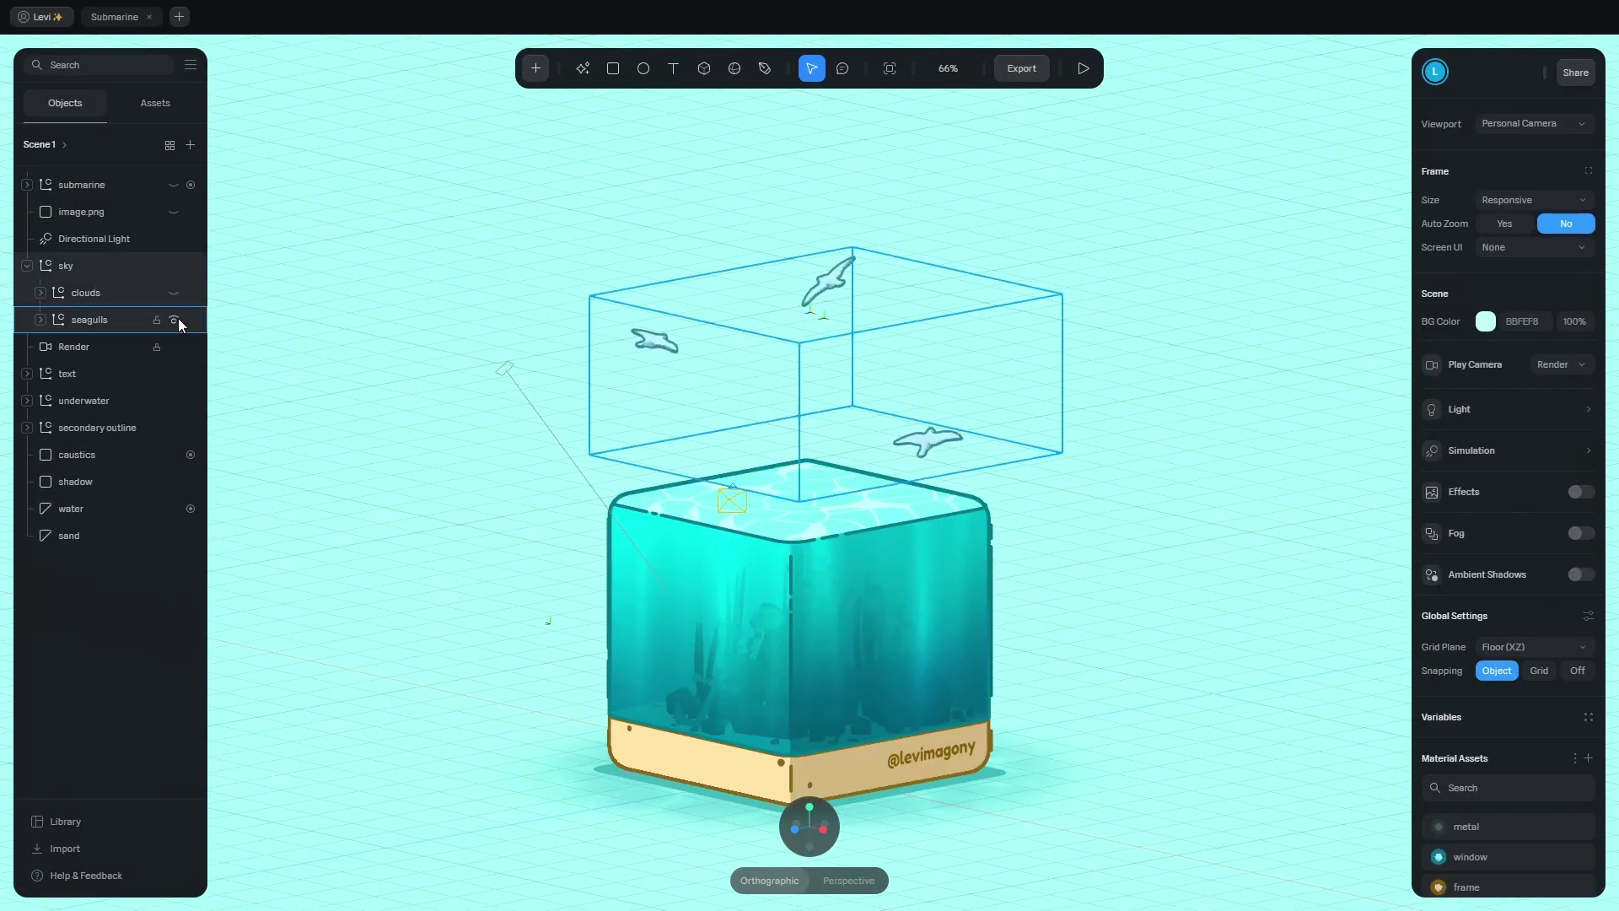
{"action": "left_click", "coordinate": [173, 293]}
{"action": "left_click", "coordinate": [174, 186]}
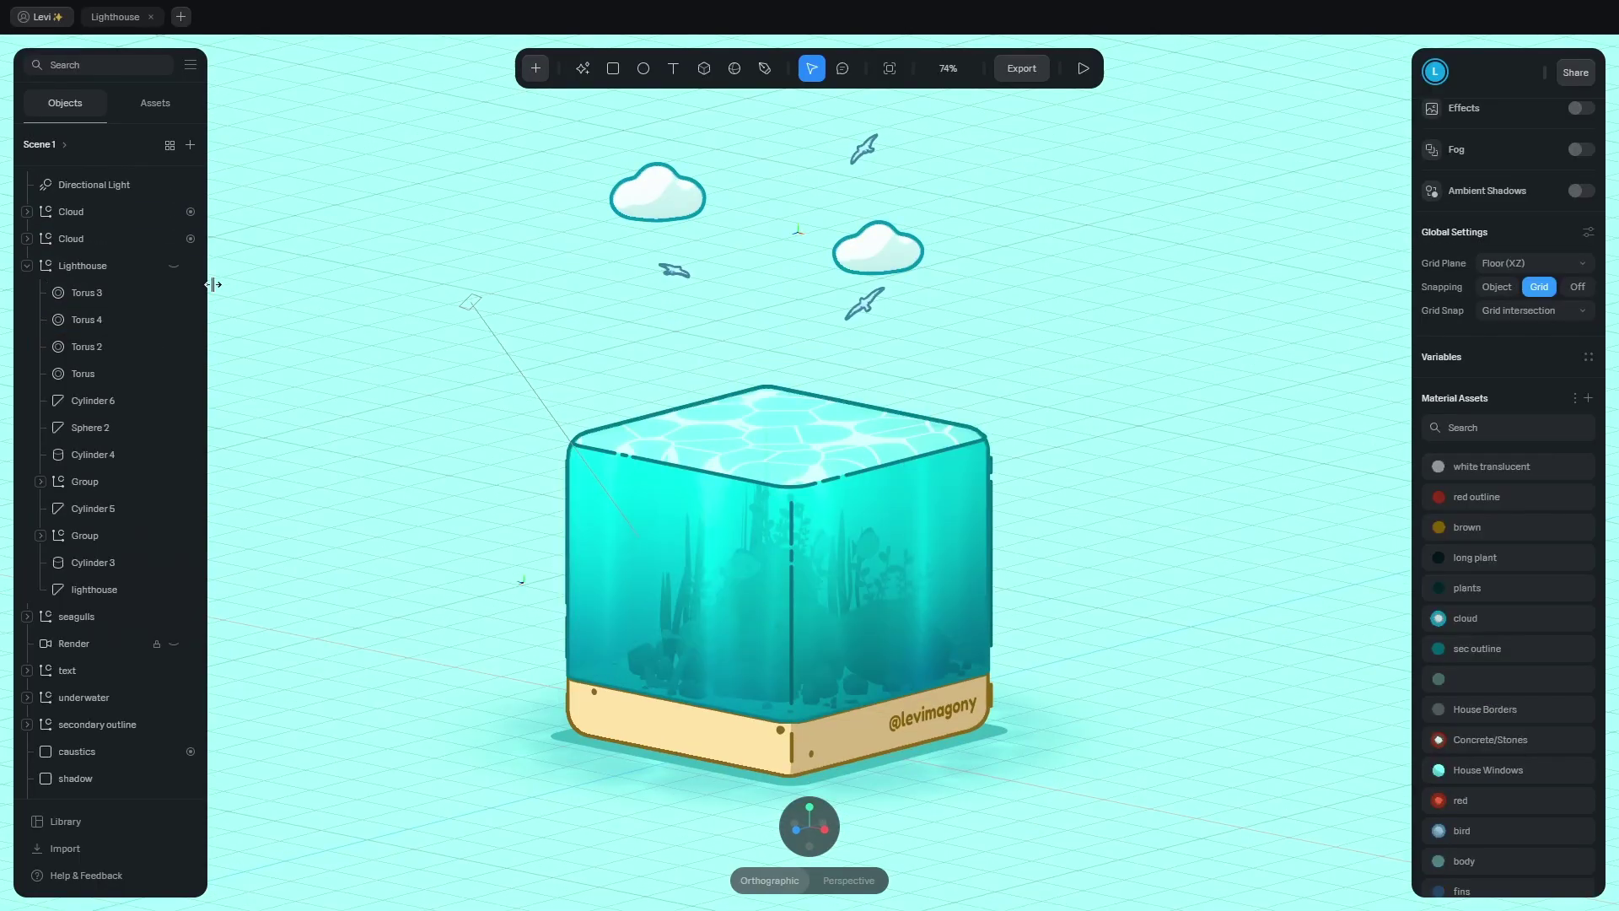
Show the Lighthouse group in the Lighthouse scene and open the object library.
{"action": "left_click", "coordinate": [175, 265]}
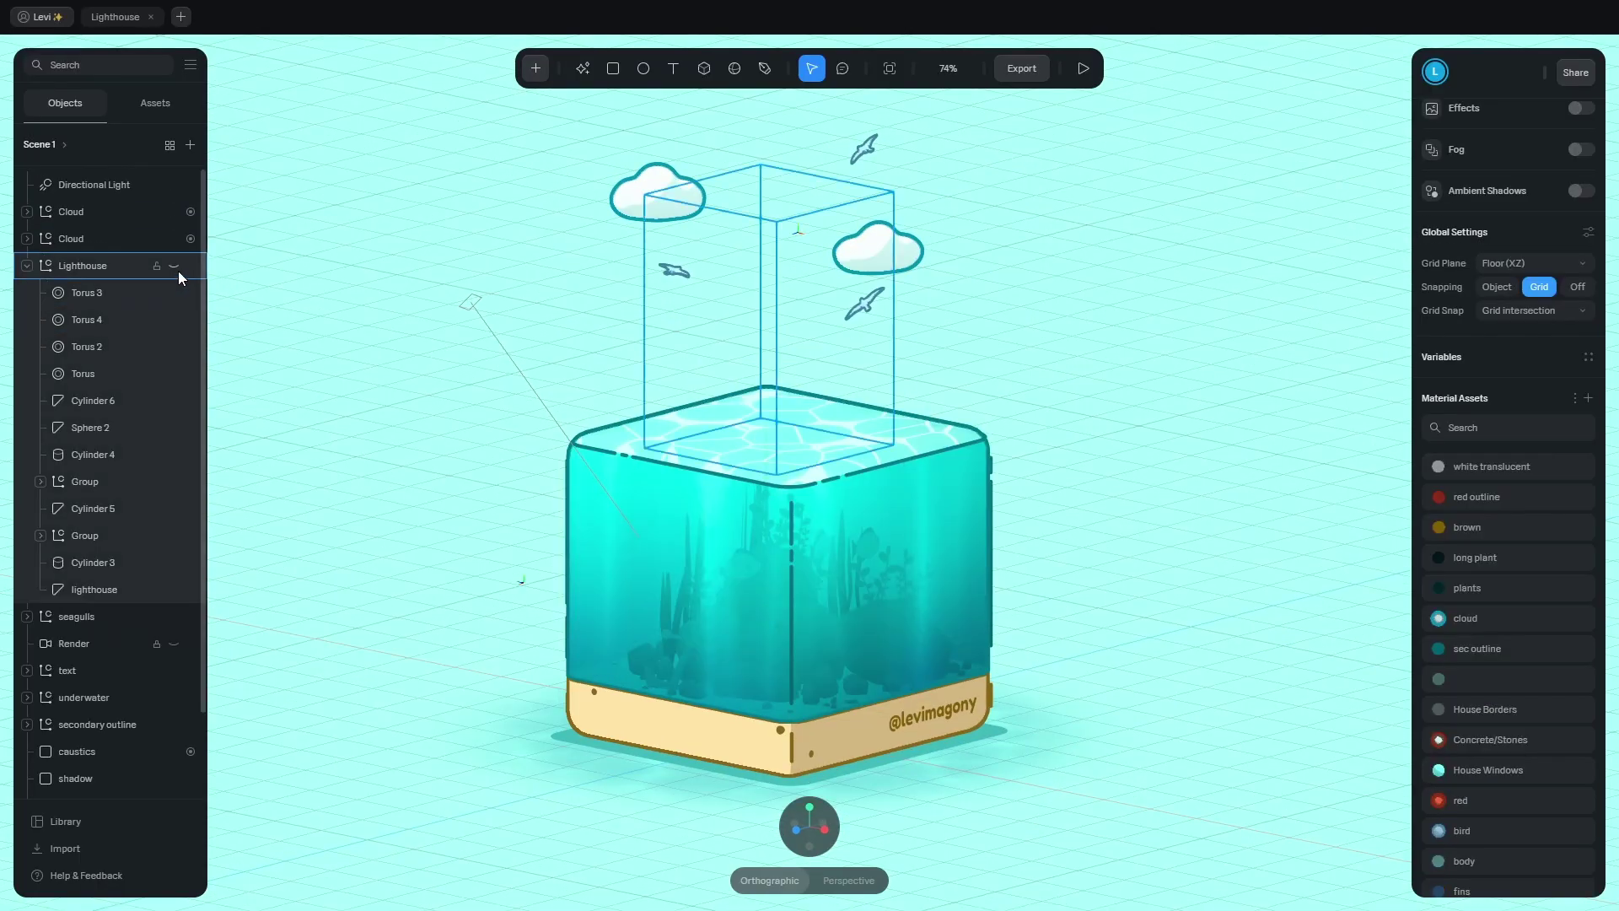
{"action": "left_click", "coordinate": [61, 822]}
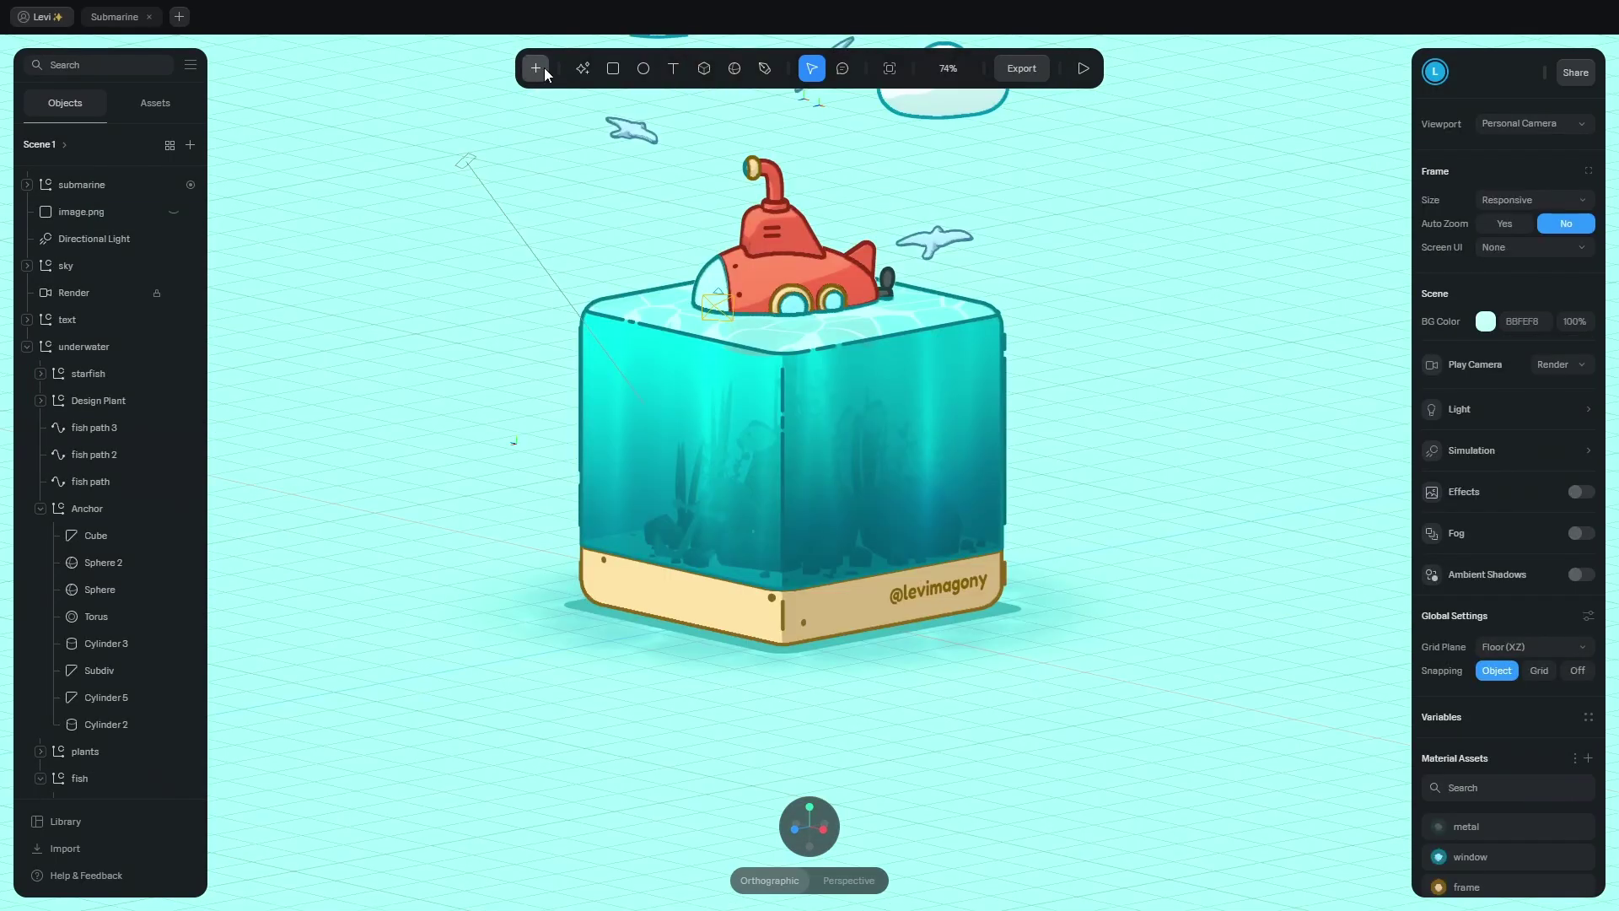
Add a particle emitter with a 400 by 400 plane, particle size 20 and both particle colors set to white FFFFFF.
{"action": "left_click", "coordinate": [544, 67]}
{"action": "left_click", "coordinate": [561, 347]}
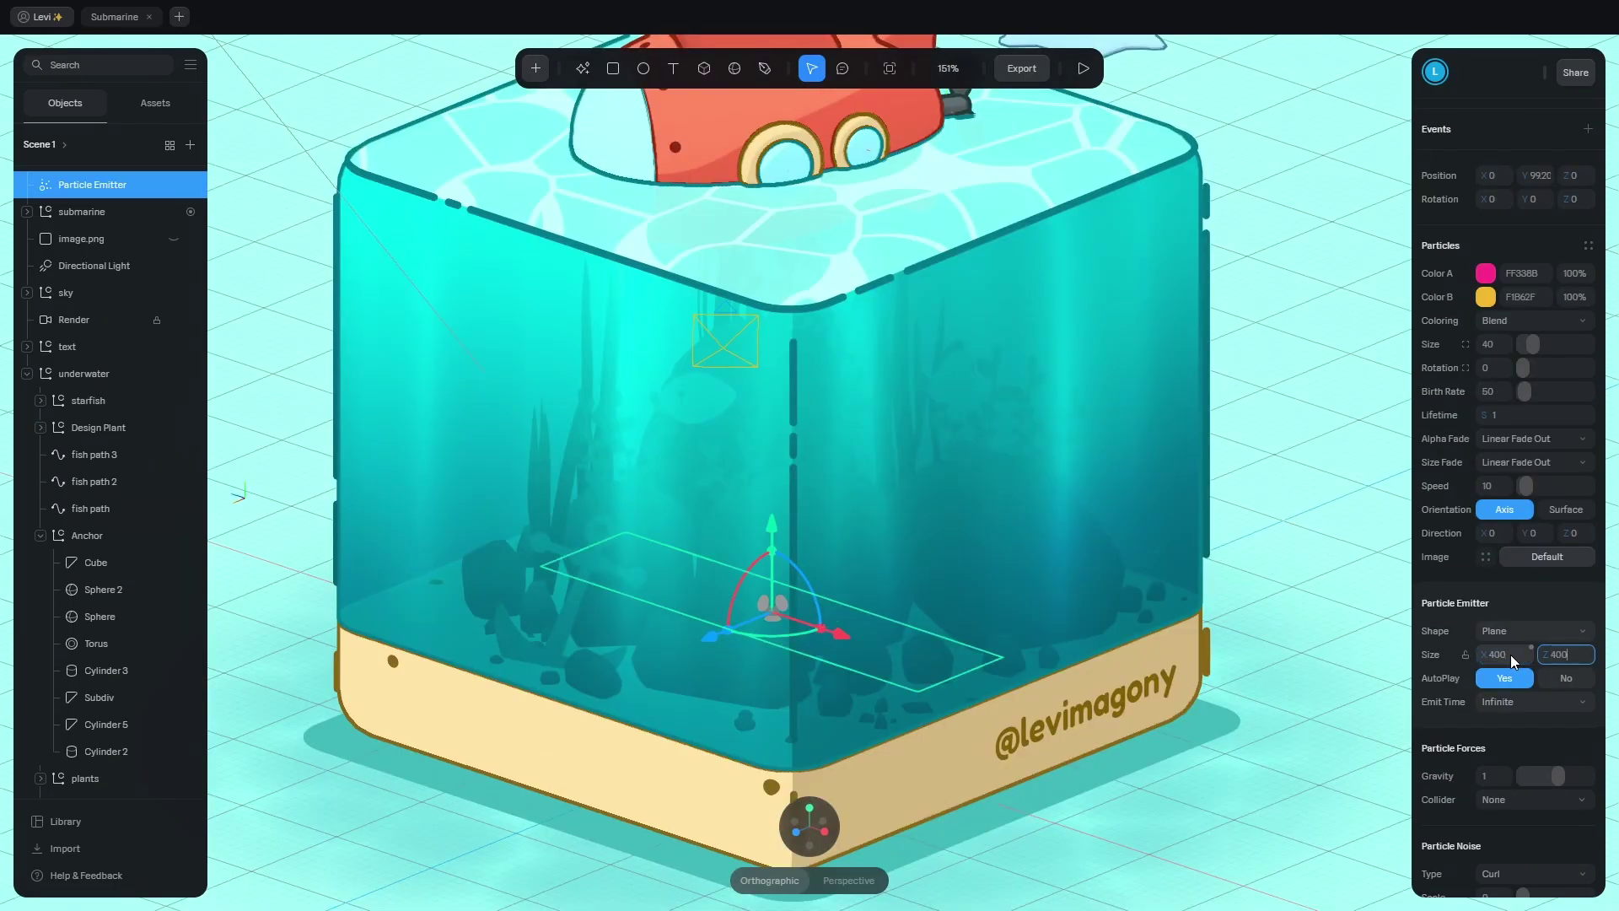
{"action": "left_click", "coordinate": [1484, 358]}
{"action": "left_click_drag", "start_coordinate": [1464, 413], "coordinate": [1416, 376]}
{"action": "left_click", "coordinate": [1484, 360]}
{"action": "left_click", "coordinate": [1484, 382]}
{"action": "left_click_drag", "start_coordinate": [1479, 426], "coordinate": [1416, 400]}
{"action": "left_click", "coordinate": [1484, 383]}
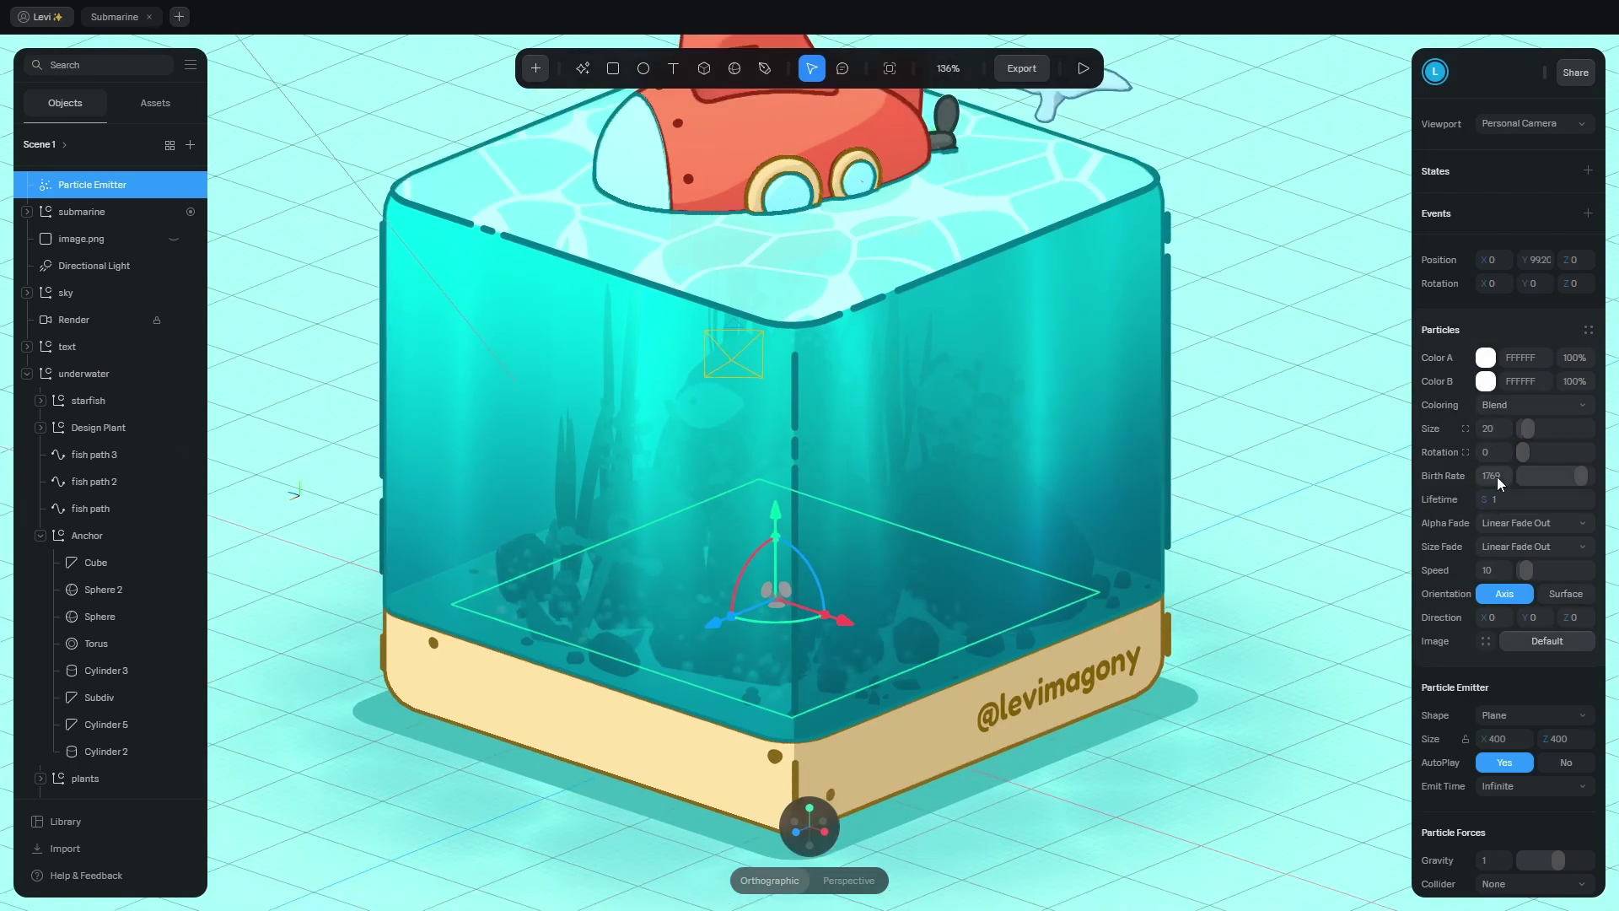
Set the emitter's birth rate to 10 and lifetime to 2.50, and choose an image for the particles.
{"action": "left_click", "coordinate": [1492, 475]}
{"action": "type", "text": "10"}
{"action": "key", "text": "Return"}
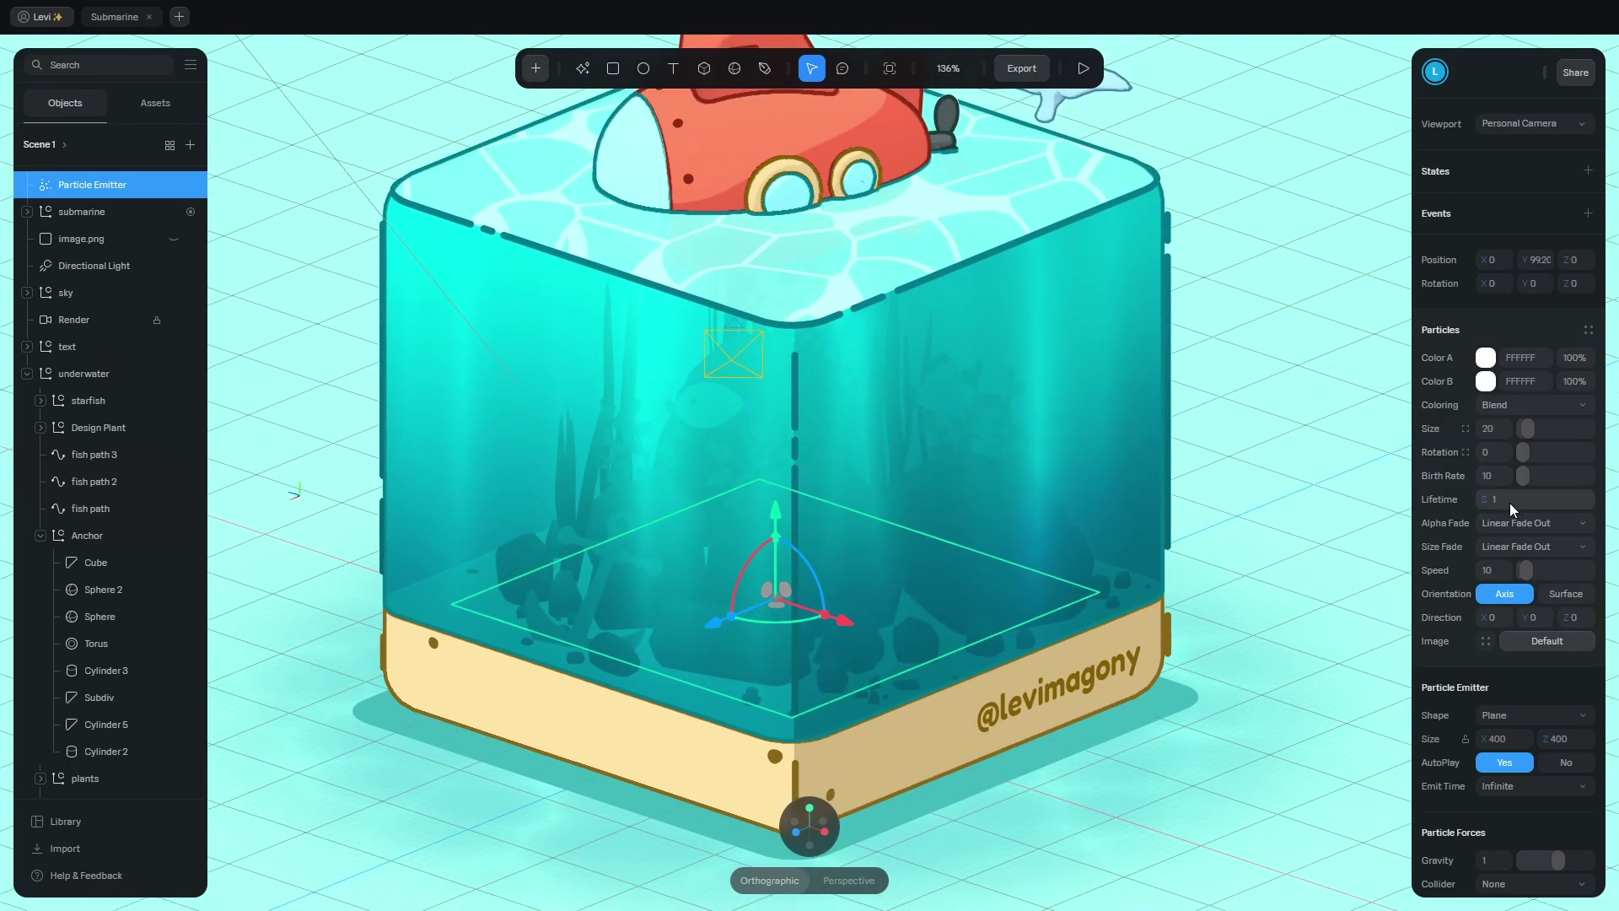
{"action": "left_click", "coordinate": [1512, 504]}
{"action": "key", "text": "Return"}
{"action": "scroll", "coordinate": [1212, 409], "scroll_direction": "down", "scroll_amount": 2}
{"action": "middle_click_drag", "start_coordinate": [1211, 408], "coordinate": [1162, 378]}
{"action": "scroll", "coordinate": [1162, 378], "scroll_direction": "up", "scroll_amount": 3}
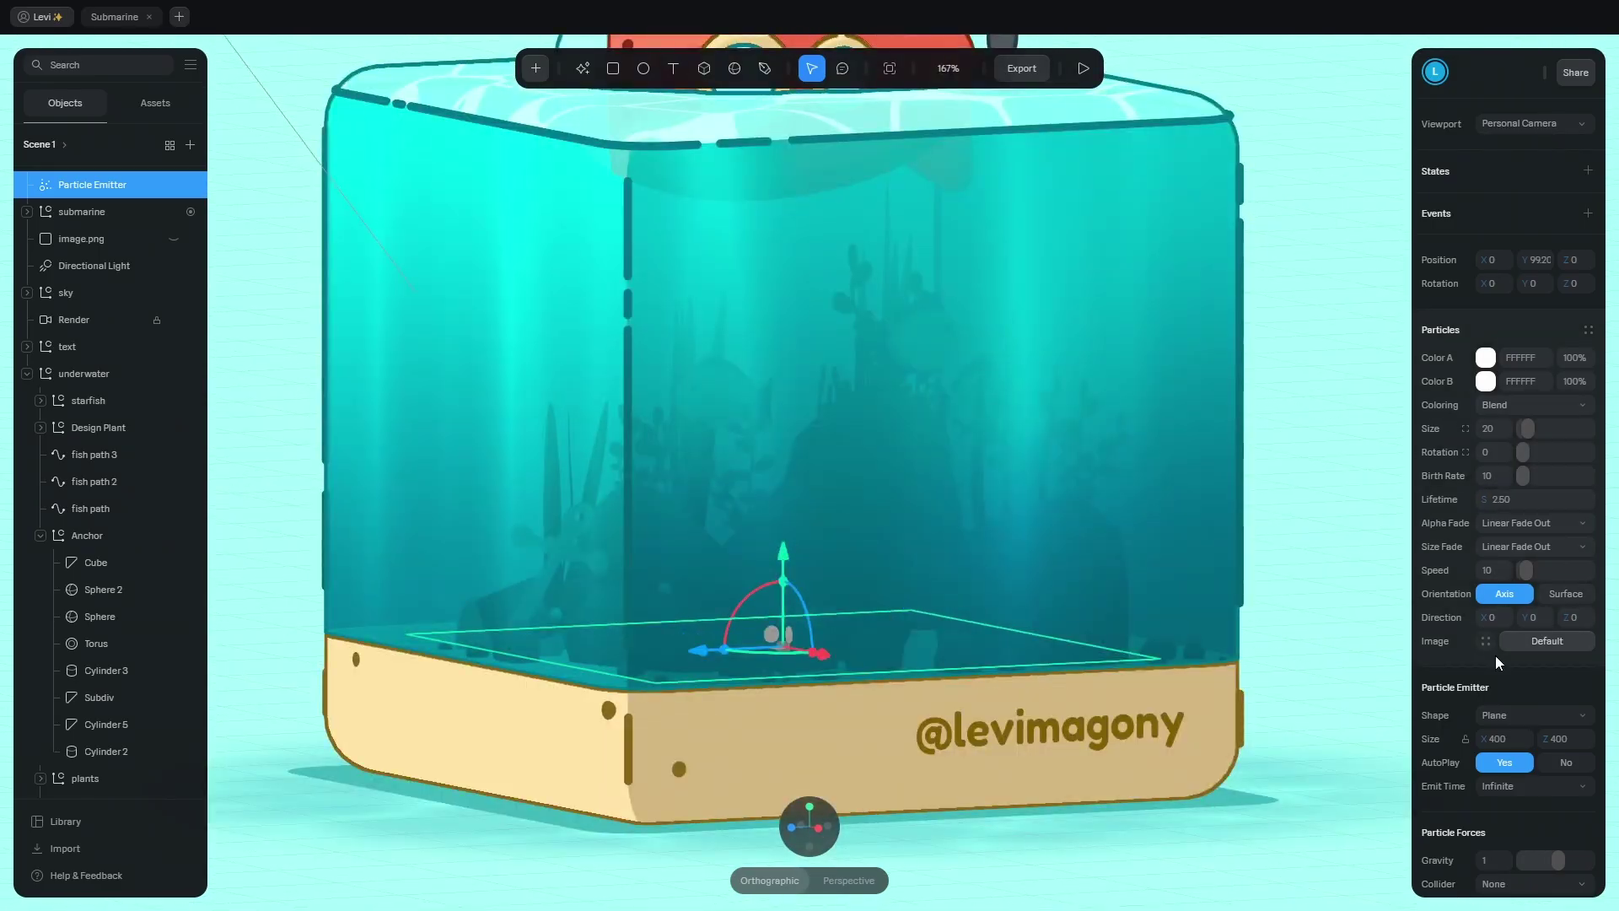
{"action": "left_click", "coordinate": [1486, 640]}
{"action": "left_click", "coordinate": [1315, 381]}
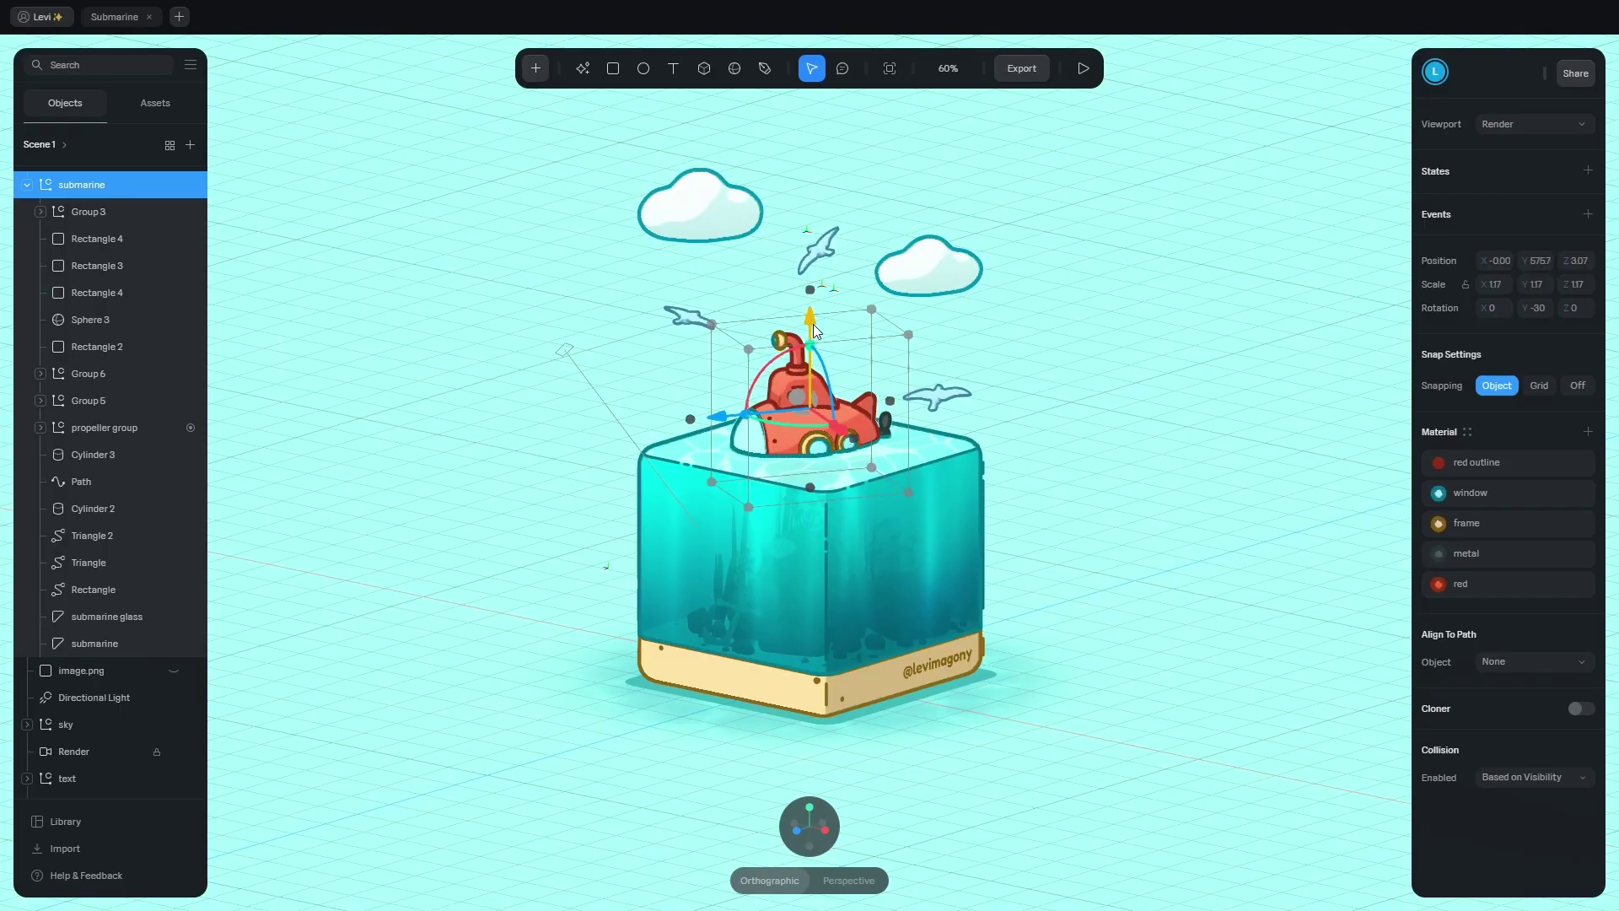
Add a state to the submarine group that lowers it into the water to about Y 484, and compare it with Base State.
{"action": "left_click", "coordinate": [1587, 172]}
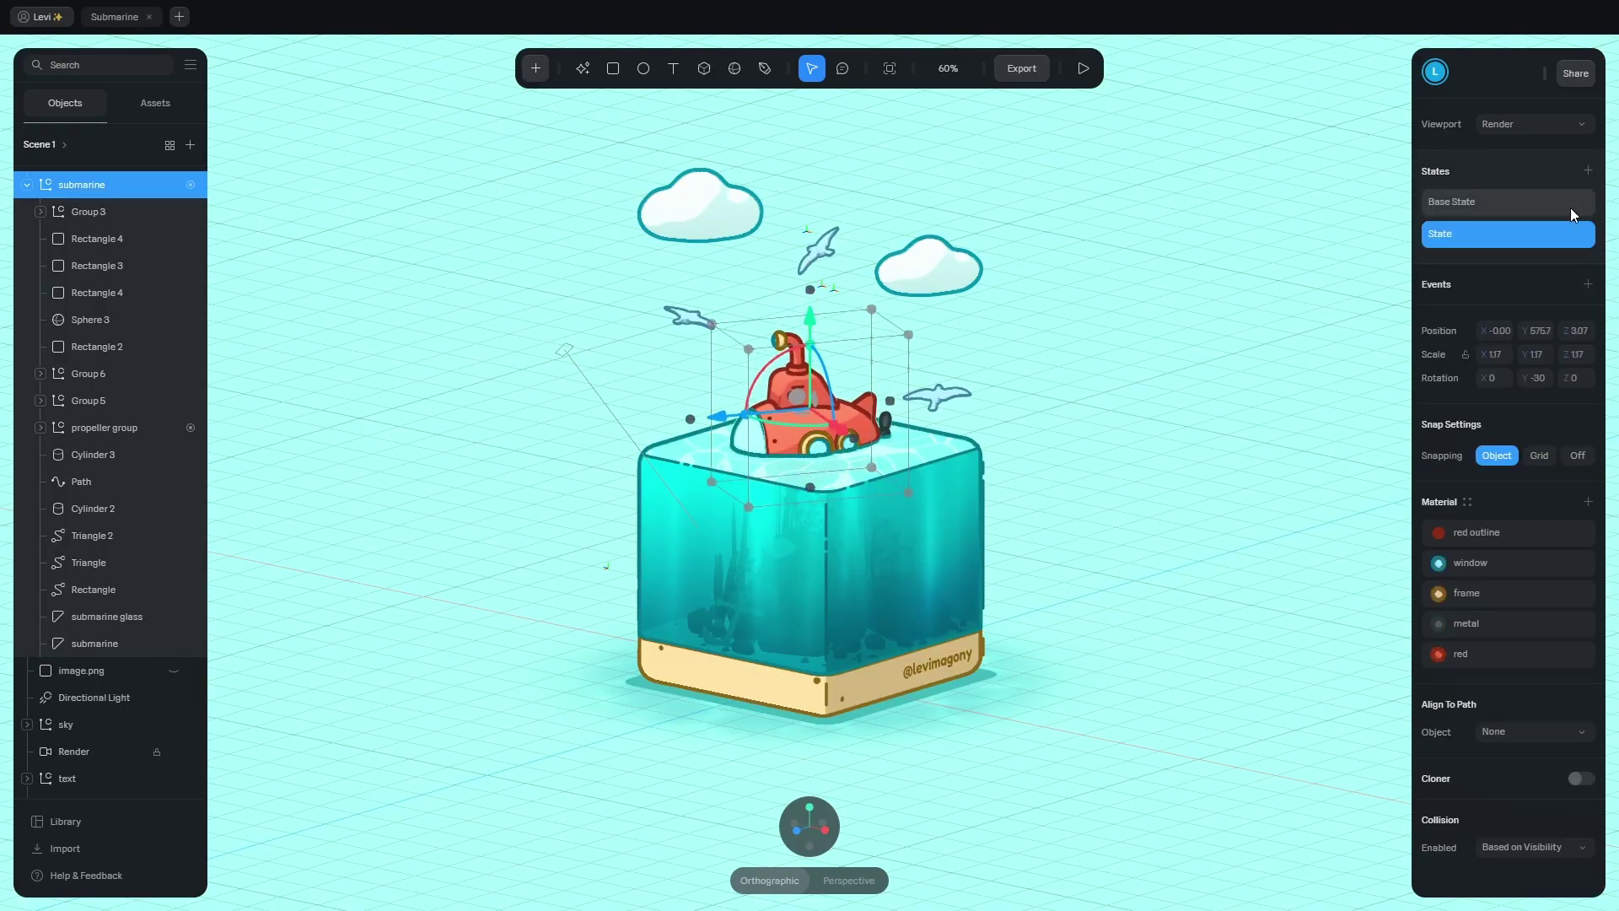
{"action": "left_click_drag", "start_coordinate": [814, 325], "coordinate": [815, 365]}
{"action": "left_click", "coordinate": [1496, 201]}
{"action": "left_click", "coordinate": [1481, 239]}
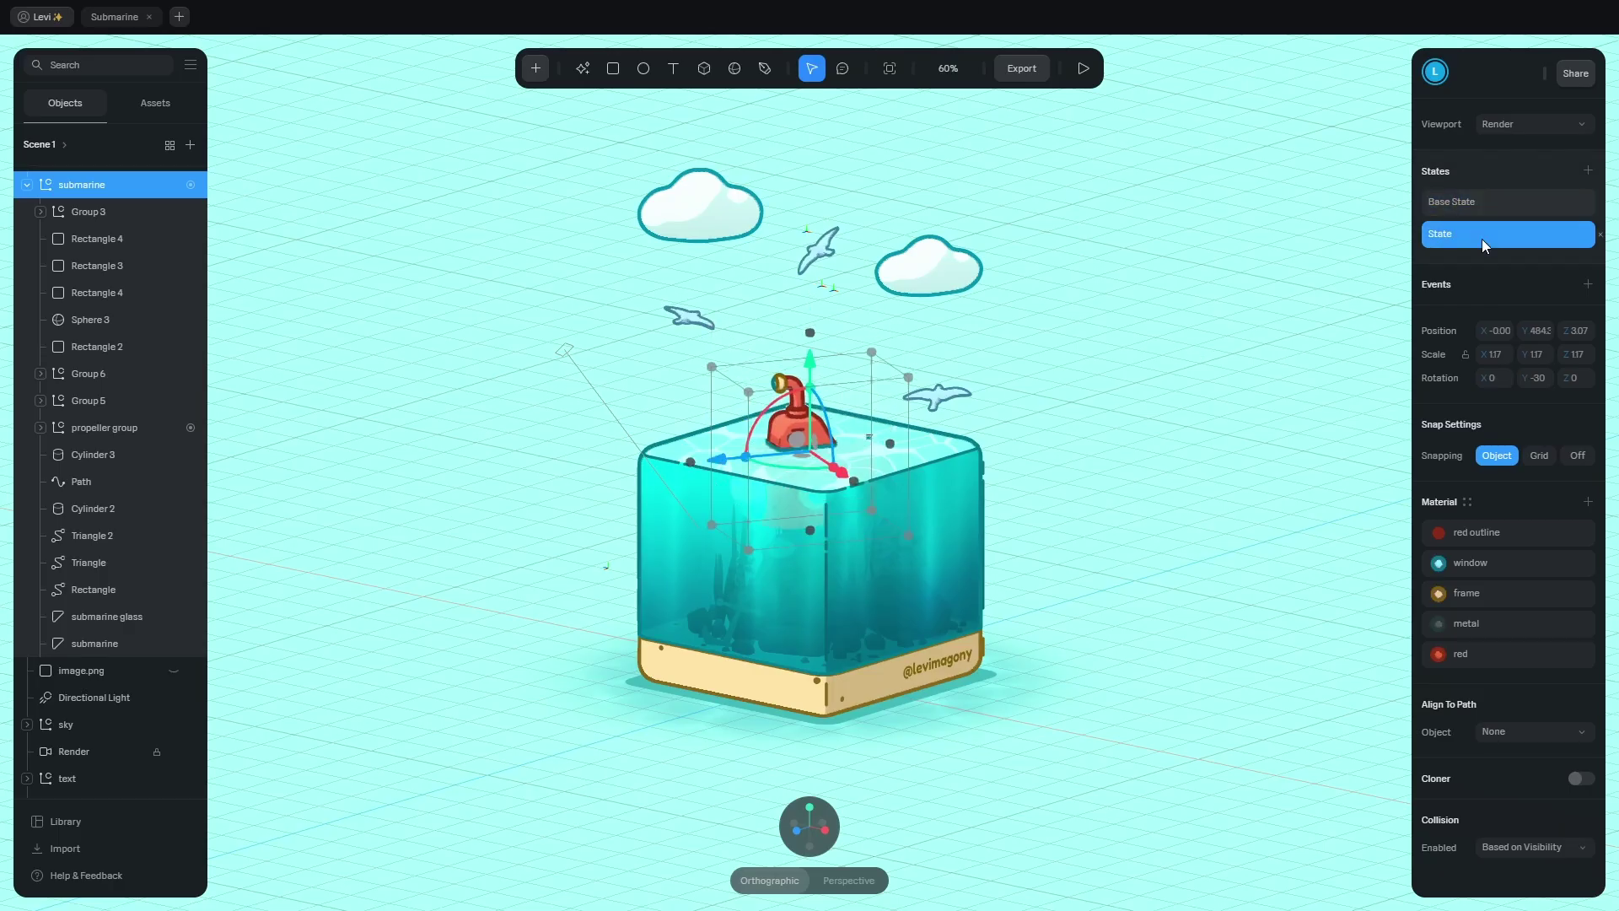
Add a Mouse Press event that transitions the submarine group from Current to State with Spring easing.
{"action": "left_click", "coordinate": [1587, 285]}
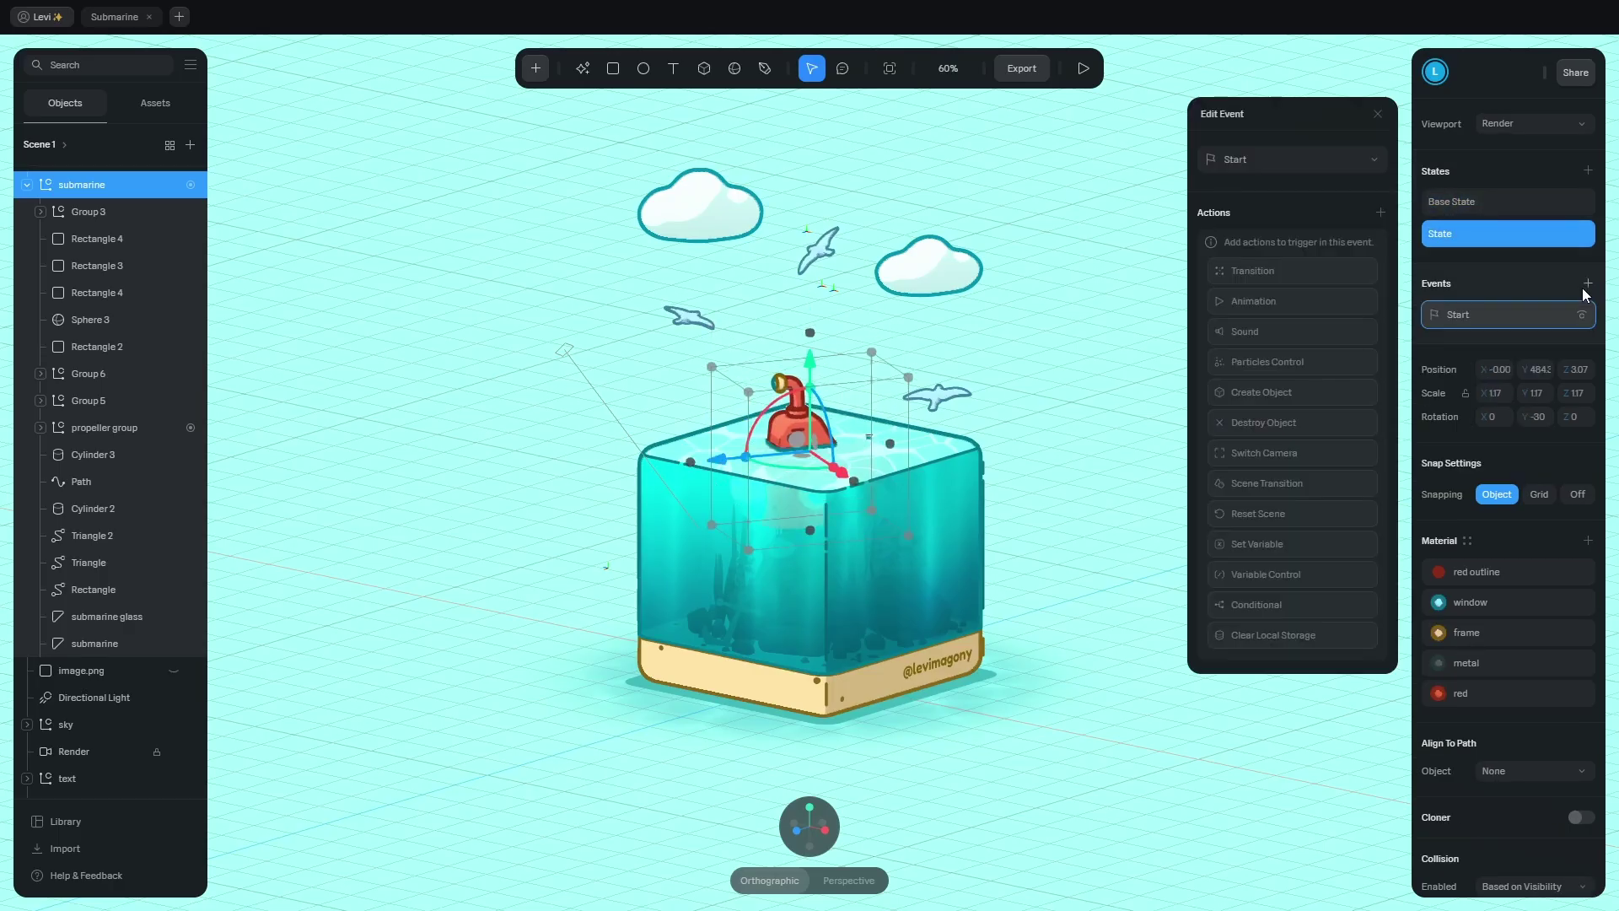
{"action": "left_click", "coordinate": [1341, 157]}
{"action": "left_click", "coordinate": [1304, 257]}
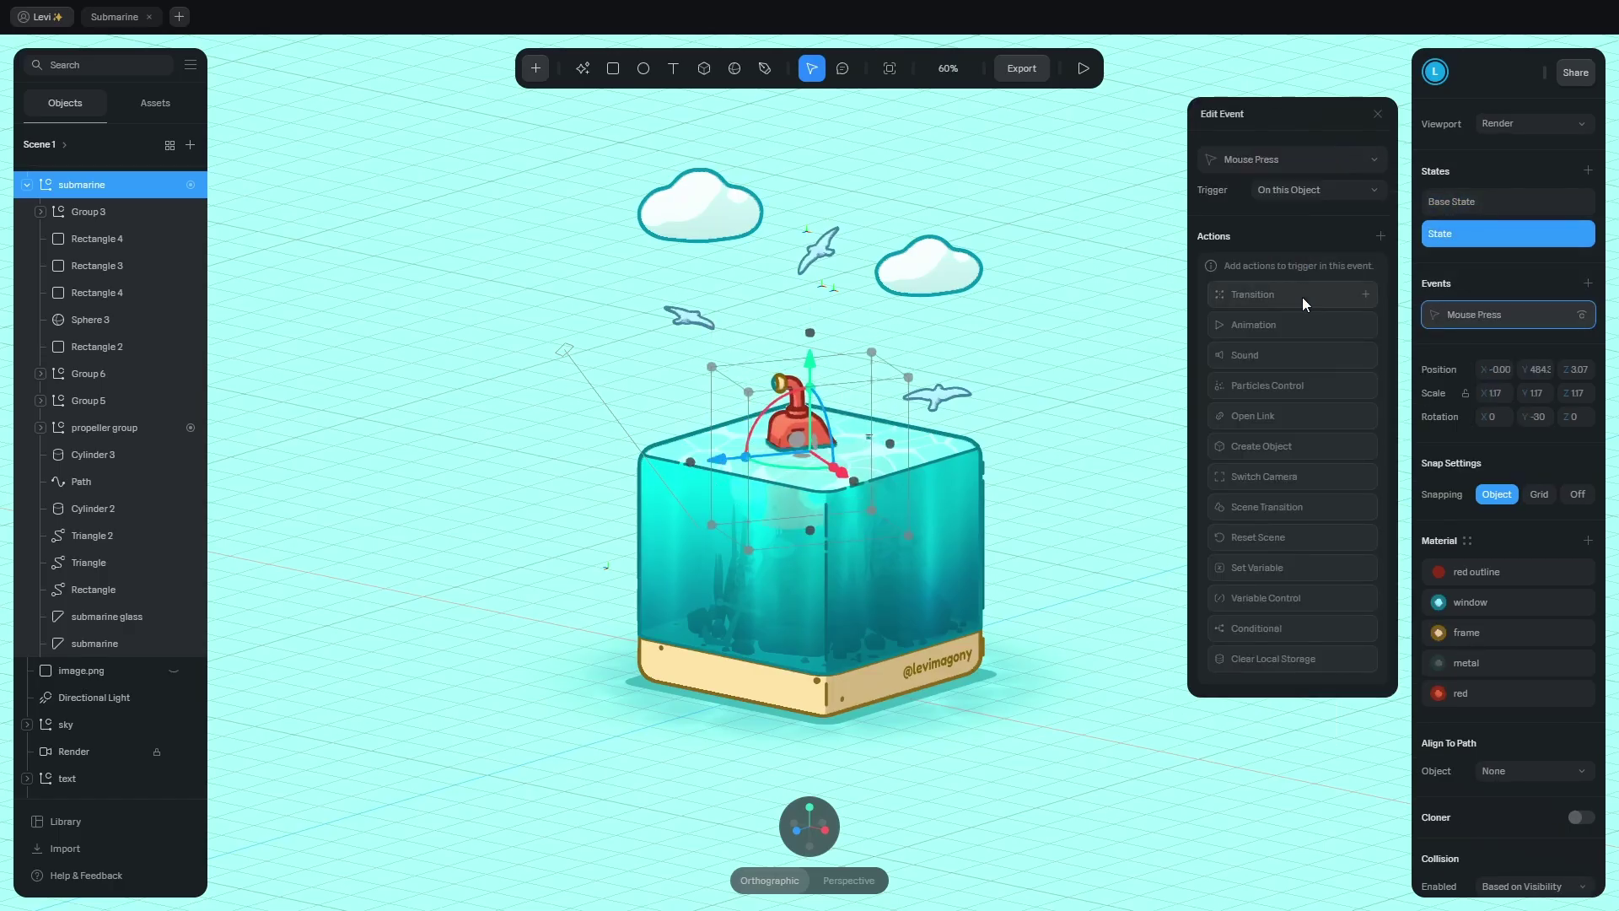
{"action": "left_click", "coordinate": [1302, 297]}
{"action": "left_click", "coordinate": [1317, 268]}
{"action": "left_click", "coordinate": [1323, 449]}
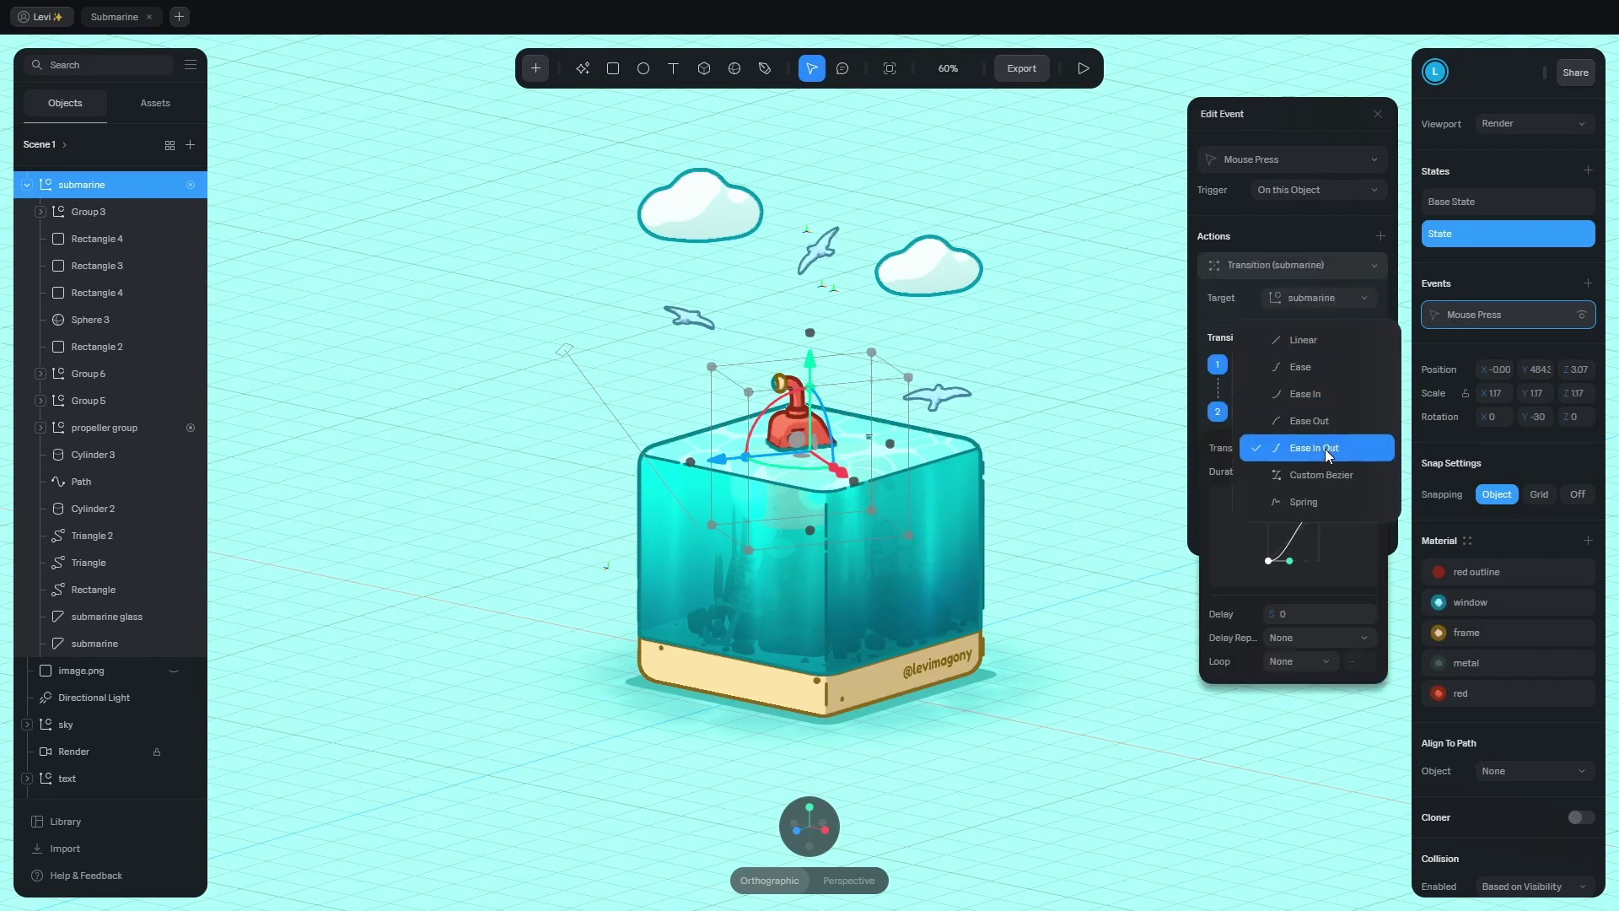
{"action": "left_click", "coordinate": [1323, 506]}
Preview the scene, trigger the submarine's dip several times and return to editing.
{"action": "left_click", "coordinate": [1083, 68]}
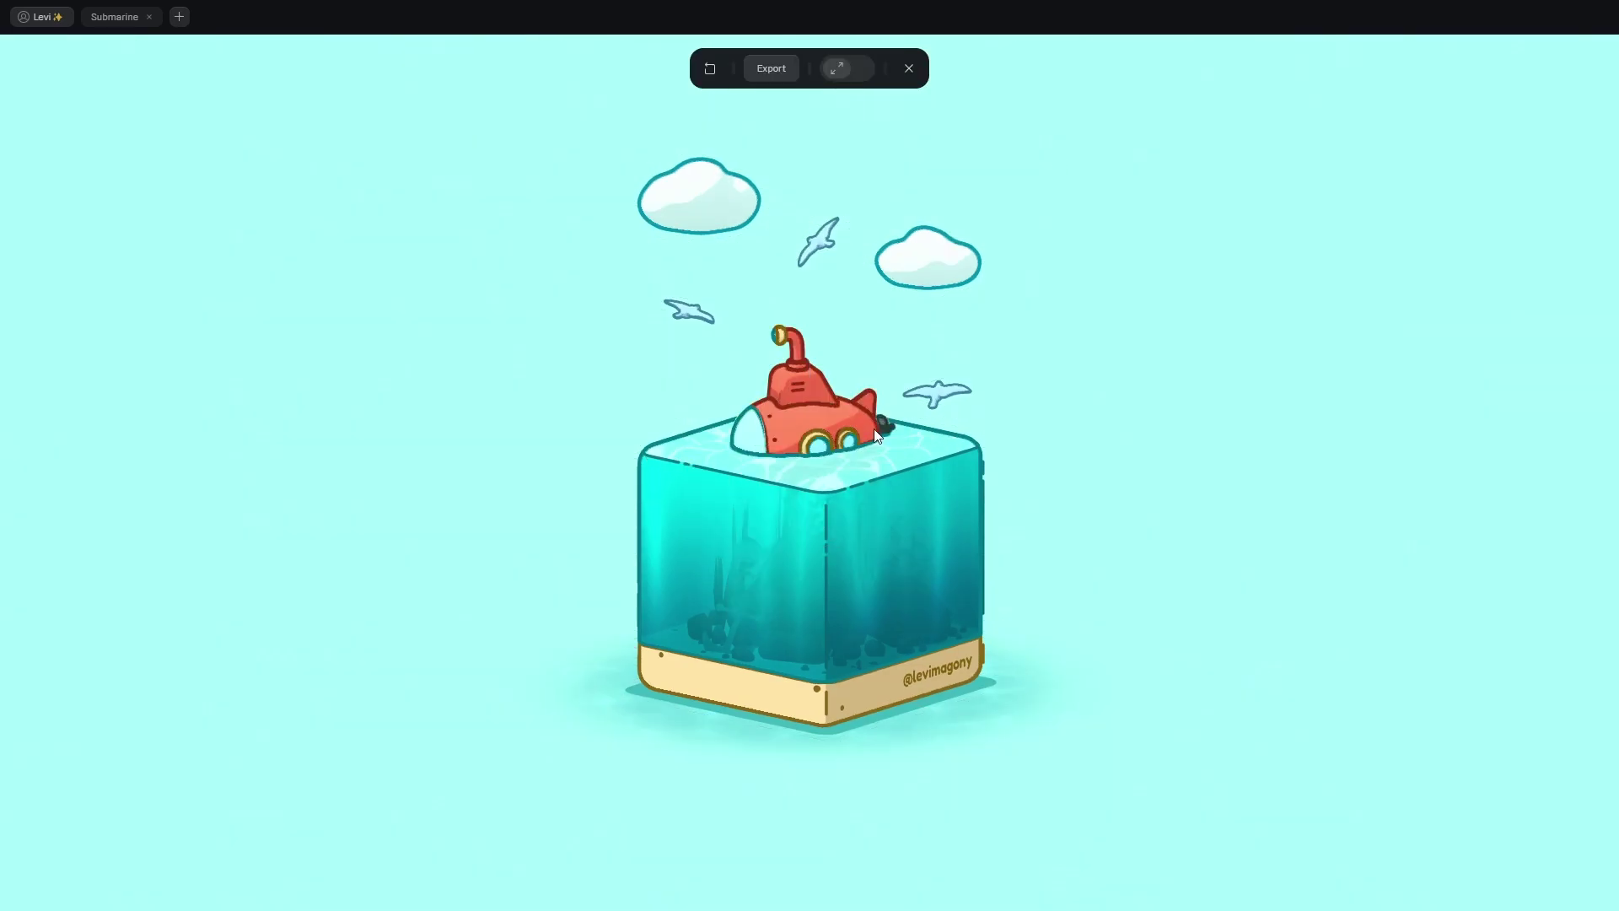
{"action": "left_click", "coordinate": [838, 423]}
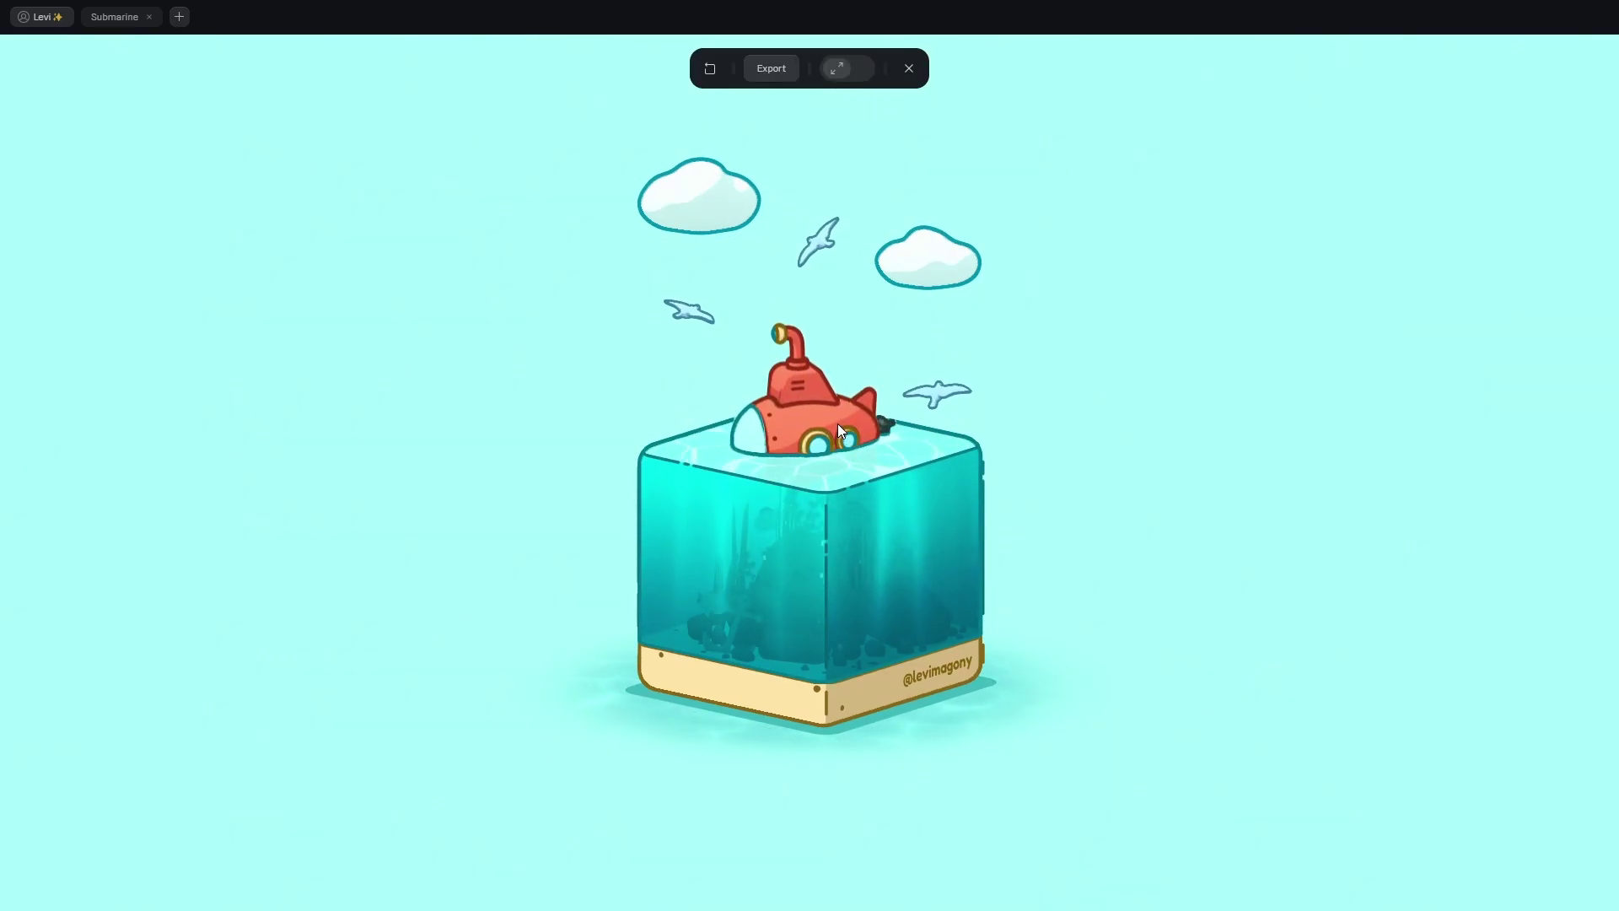
{"action": "left_click", "coordinate": [838, 423]}
{"action": "left_click", "coordinate": [837, 423]}
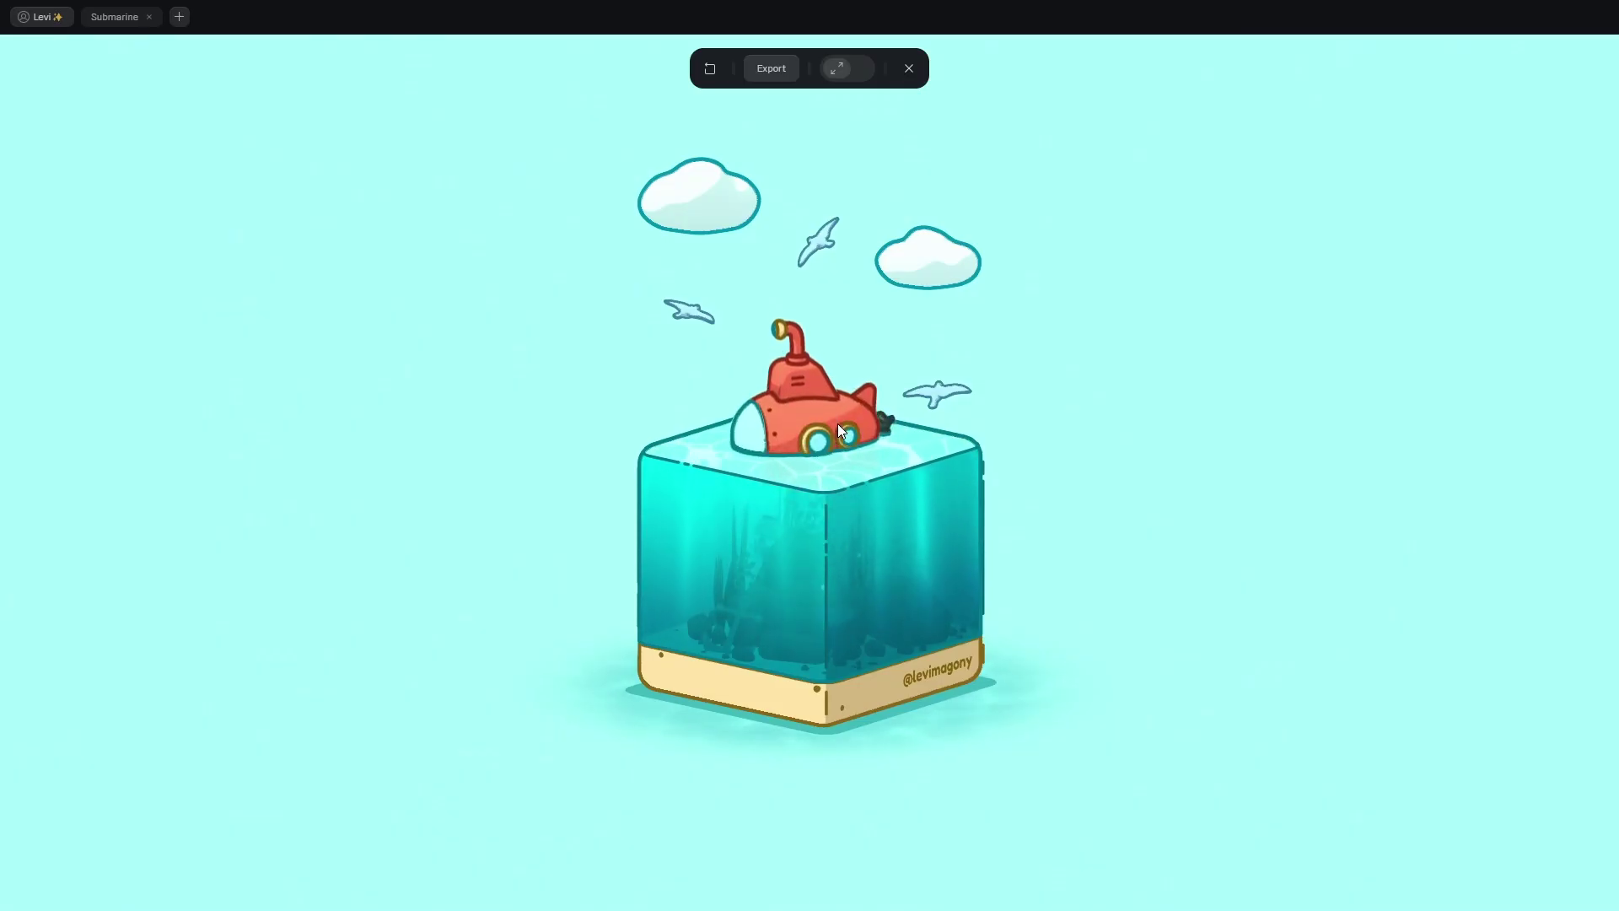
{"action": "left_click", "coordinate": [841, 431]}
{"action": "left_click", "coordinate": [909, 68]}
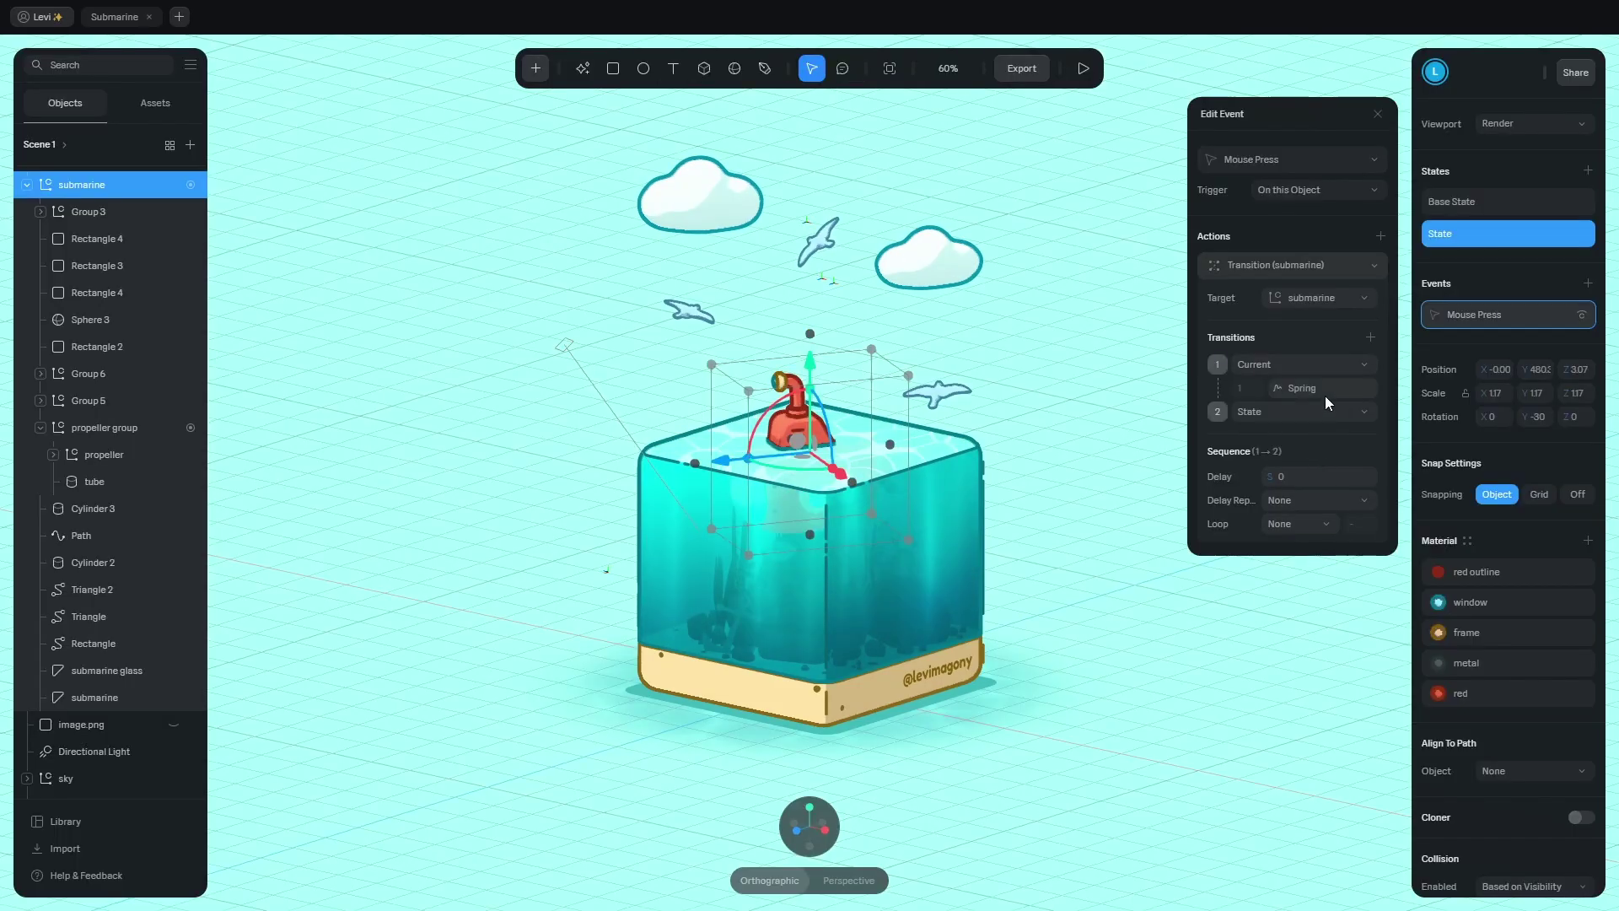
Set the submarine transition's spring mass to 10, stiffness to 70 and damping to 15, and preview the scene.
{"action": "left_click", "coordinate": [1325, 392]}
{"action": "left_click", "coordinate": [1296, 477]}
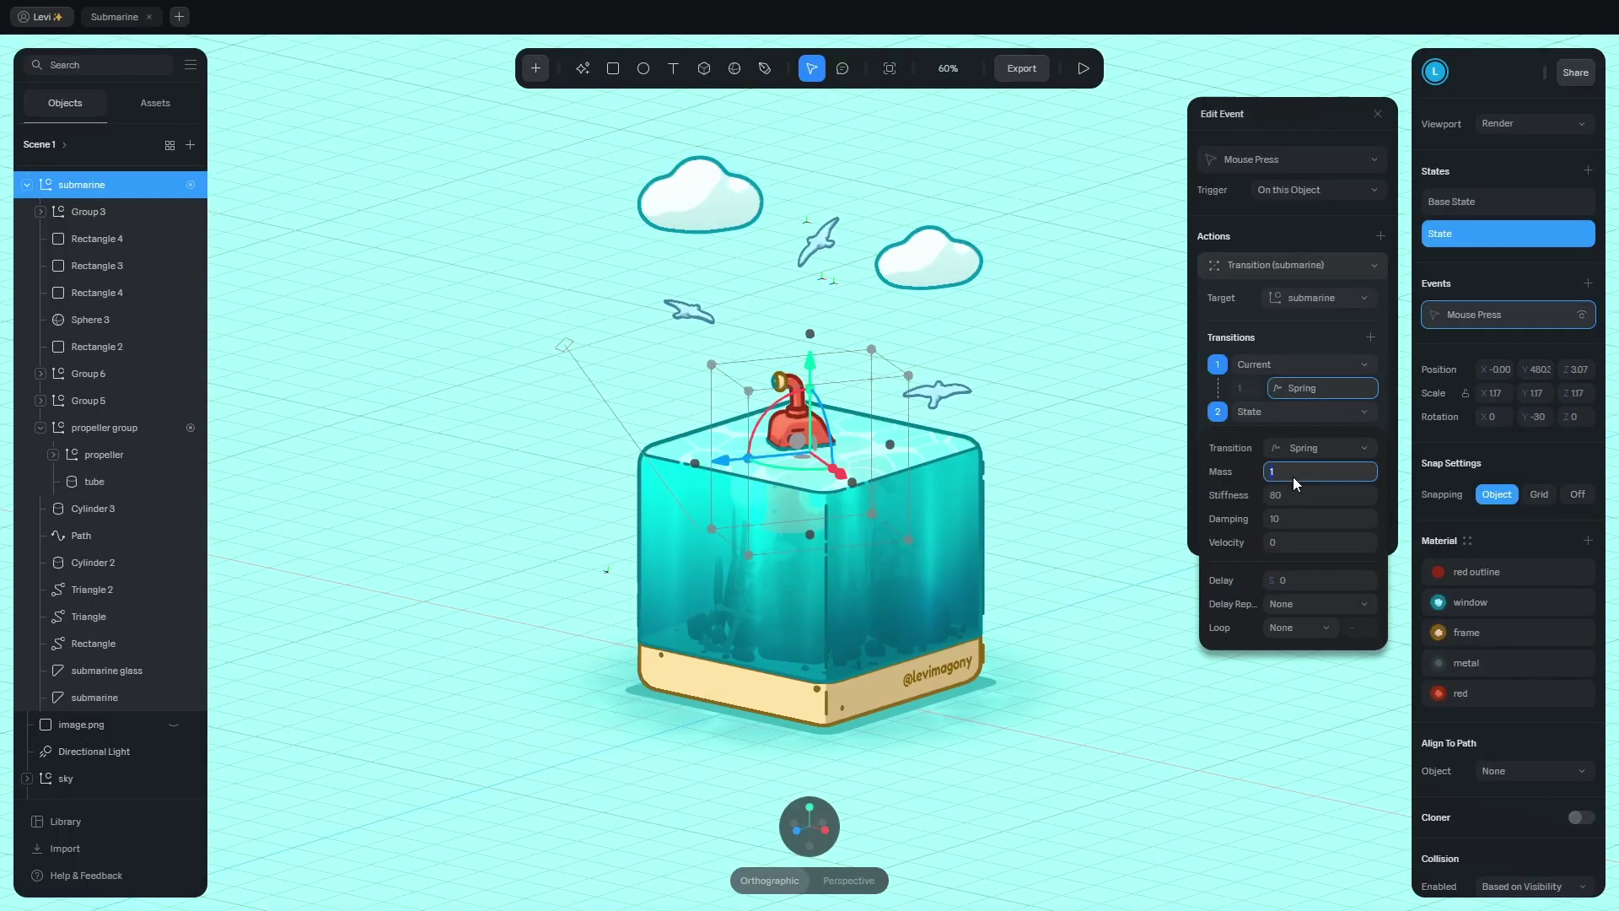
{"action": "type", "text": "10"}
{"action": "key", "text": "Return"}
{"action": "left_click", "coordinate": [1288, 489]}
{"action": "type", "text": "70"}
{"action": "left_click", "coordinate": [1309, 509]}
{"action": "type", "text": "15"}
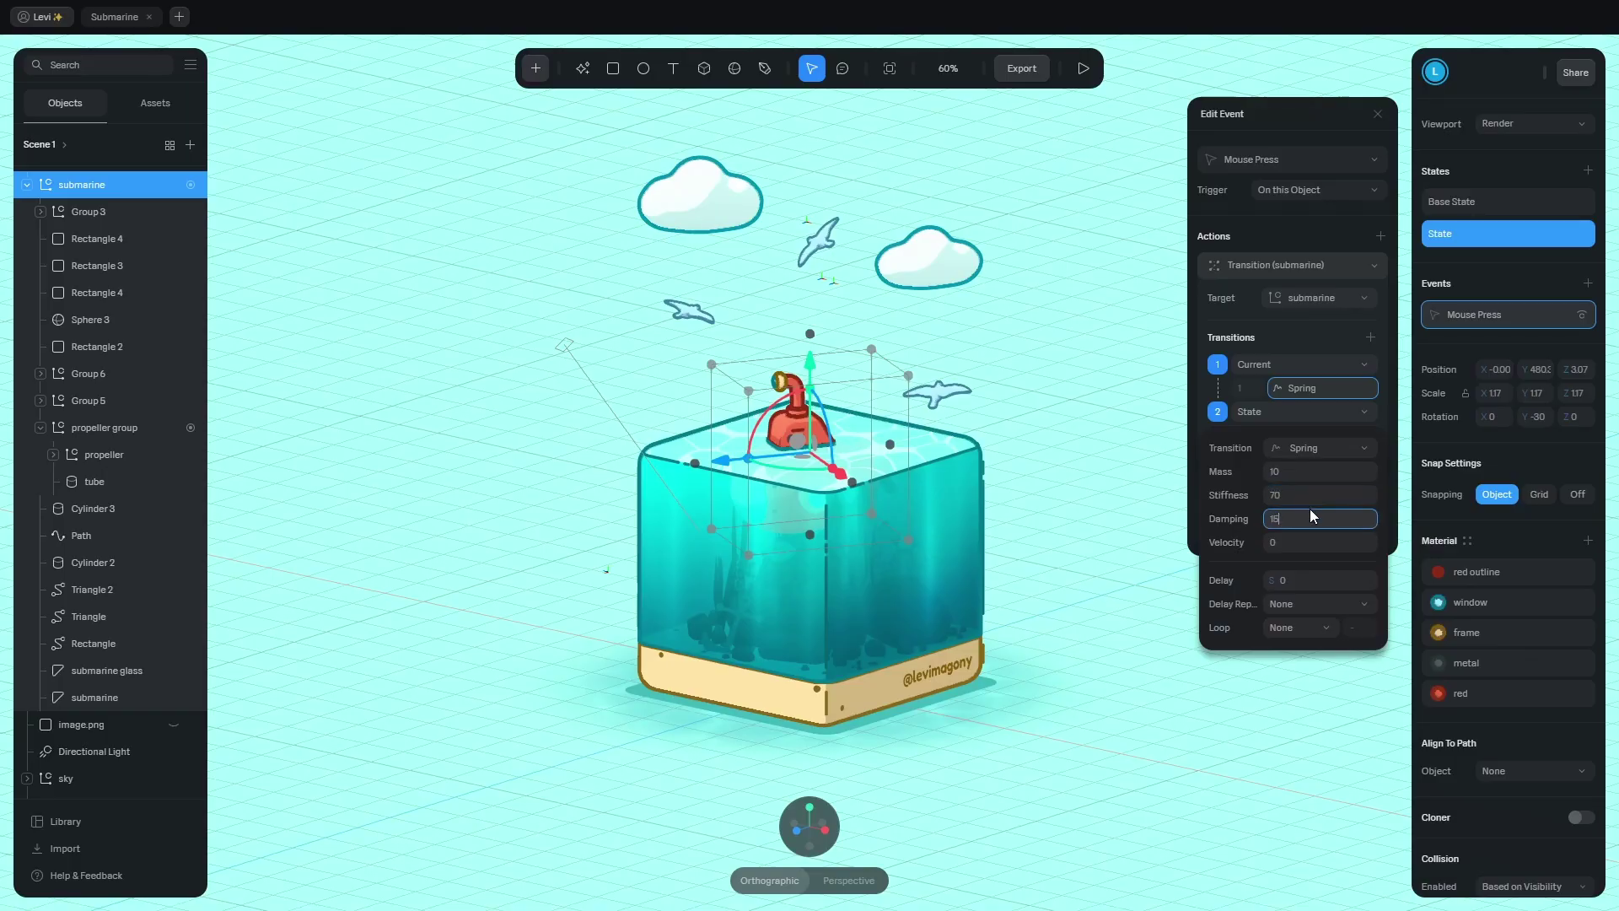
{"action": "key", "text": "Return"}
{"action": "left_click", "coordinate": [1083, 68]}
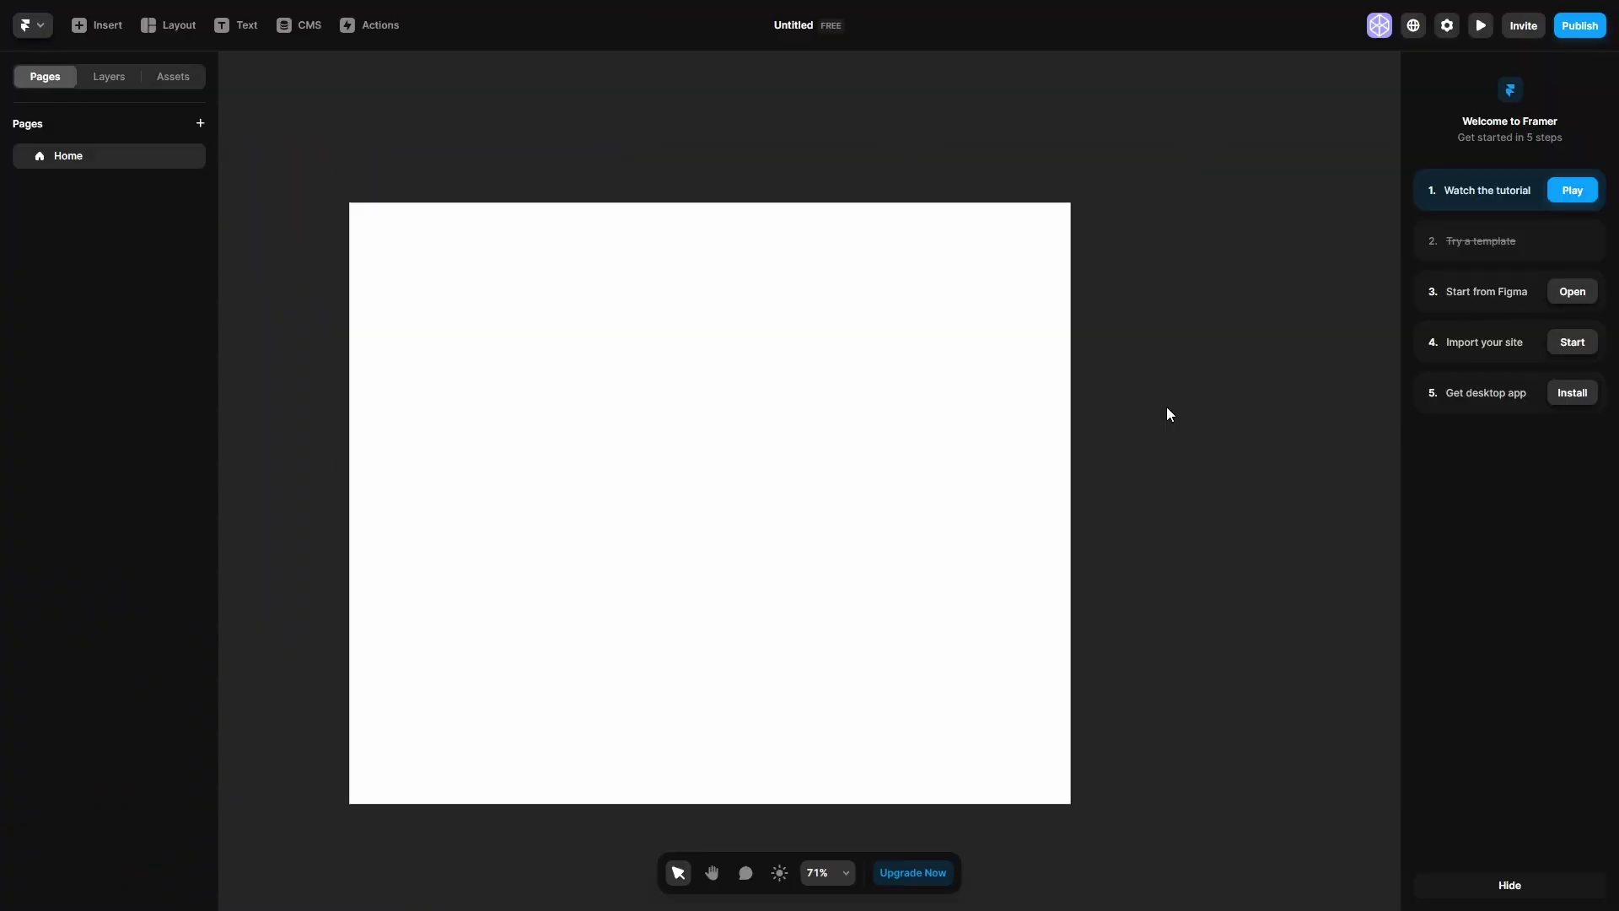
Switch to Framer and add a centered header section, a two-column text and image section, and a Pivot section to the Home page.
{"action": "left_click", "coordinate": [88, 25]}
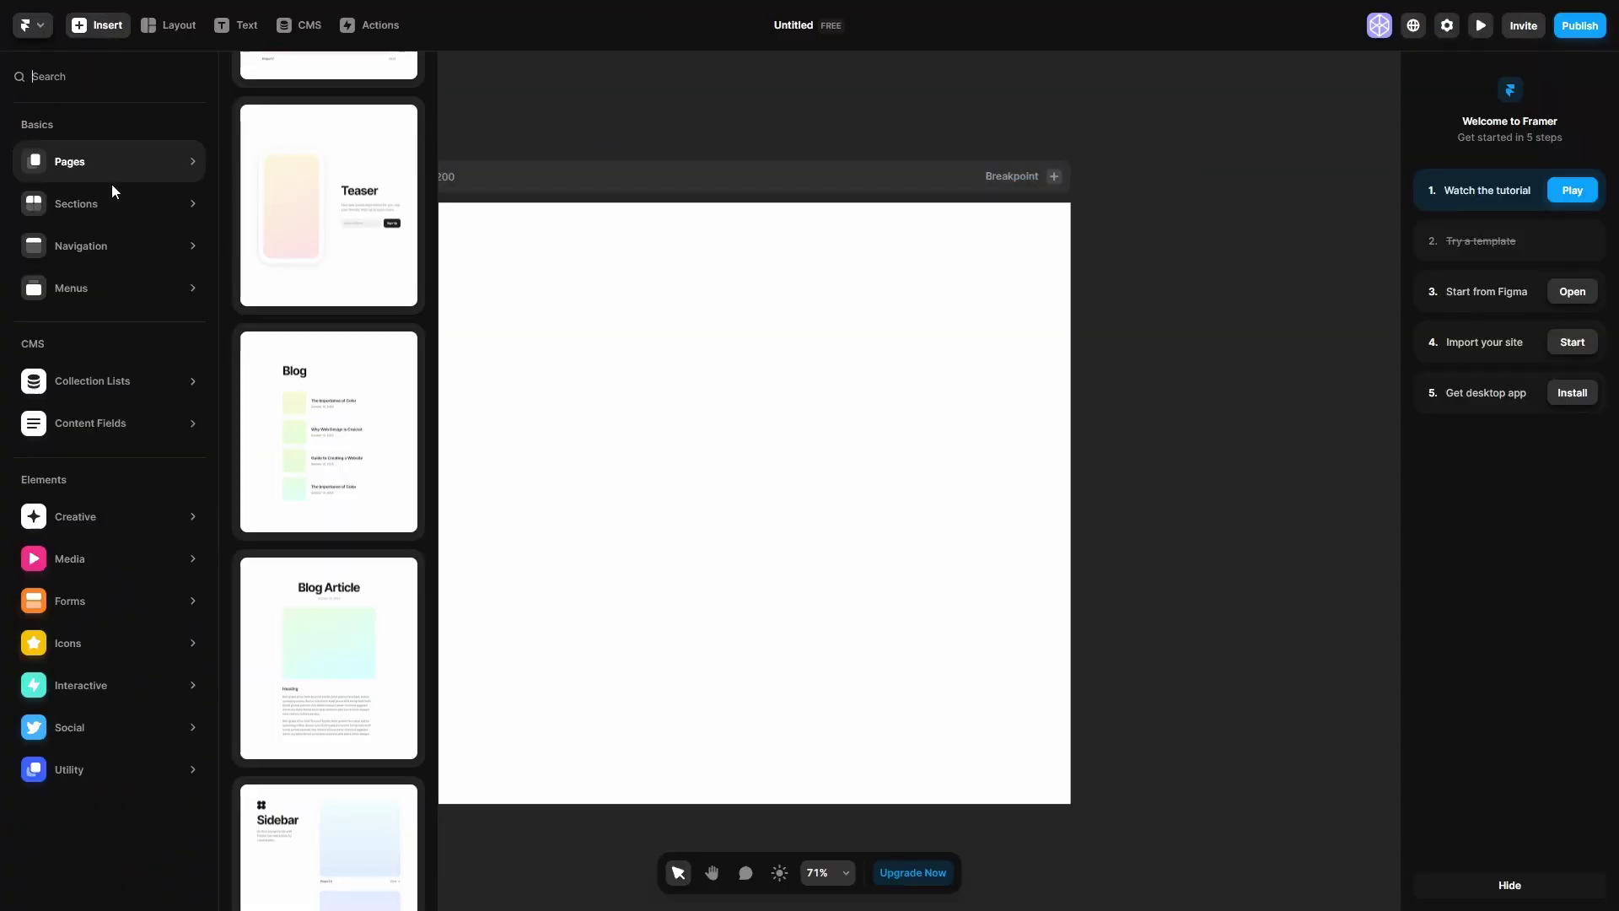
{"action": "mouse_move", "coordinate": [109, 203]}
{"action": "left_click", "coordinate": [363, 131]}
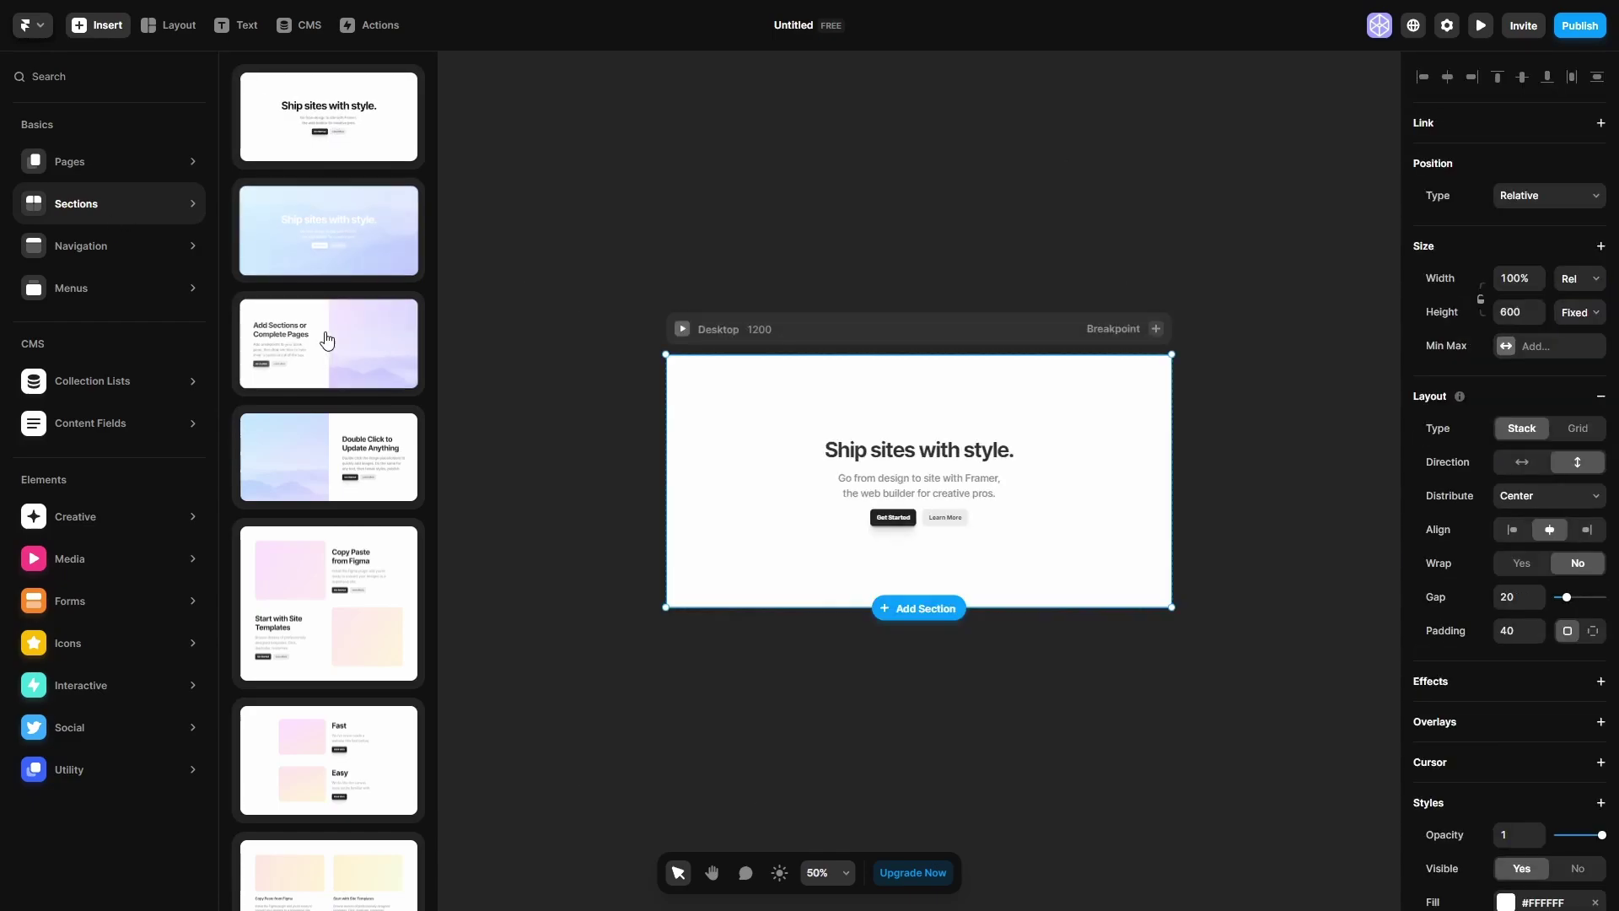
{"action": "left_click", "coordinate": [330, 361]}
{"action": "scroll", "coordinate": [329, 505], "scroll_direction": "down", "scroll_amount": 10}
{"action": "left_click", "coordinate": [365, 882]}
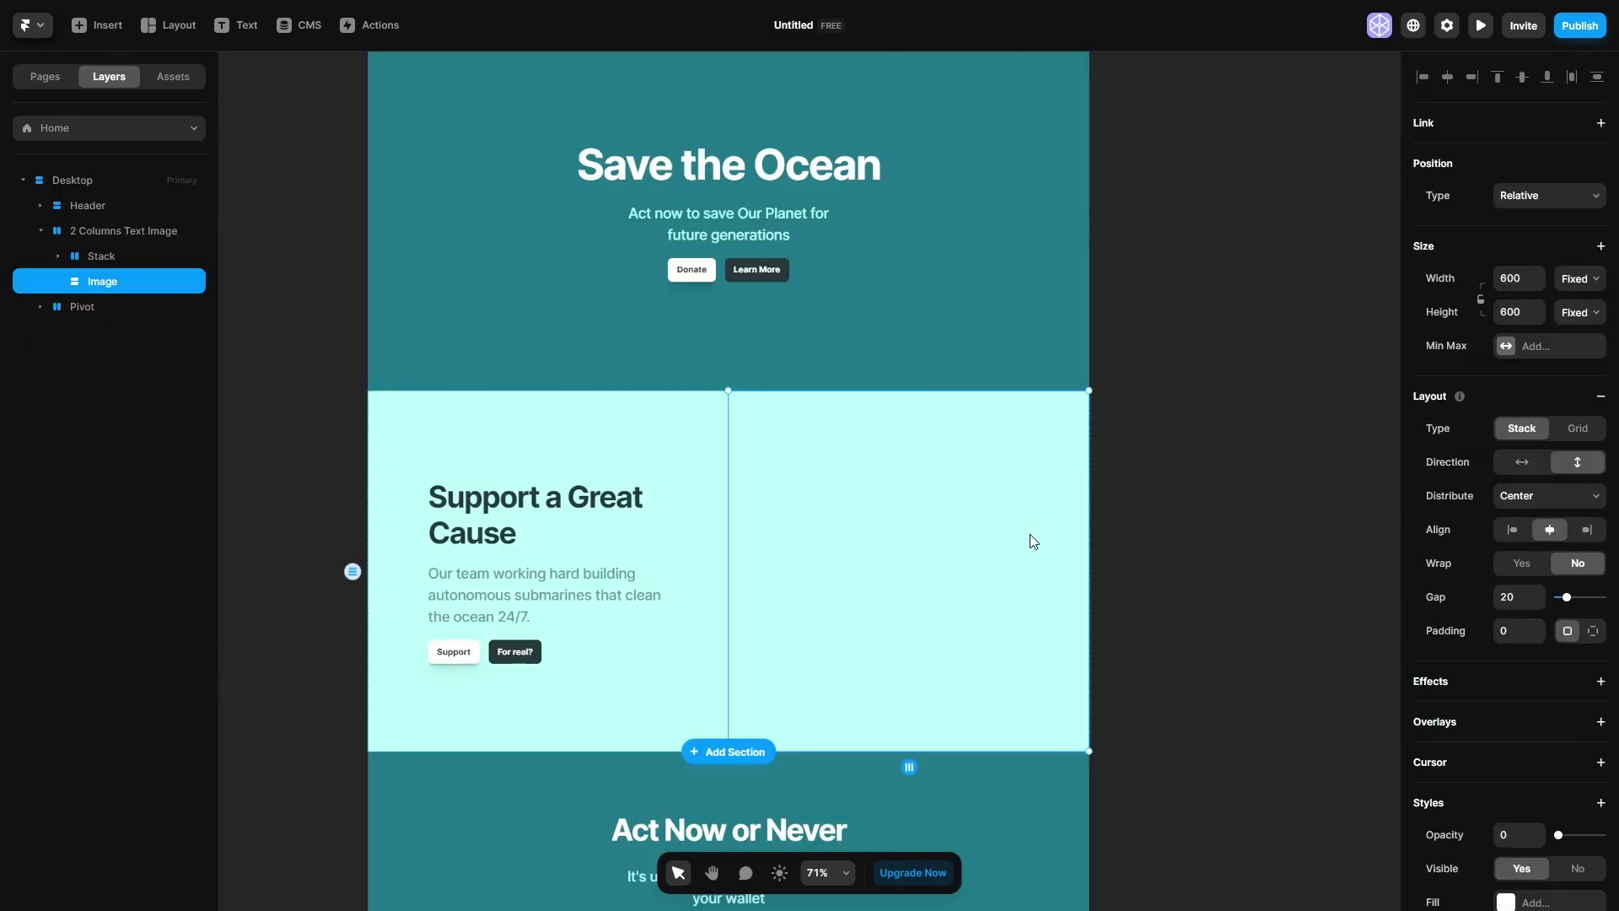
{"action": "scroll", "coordinate": [1180, 309], "scroll_direction": "down", "scroll_amount": 2}
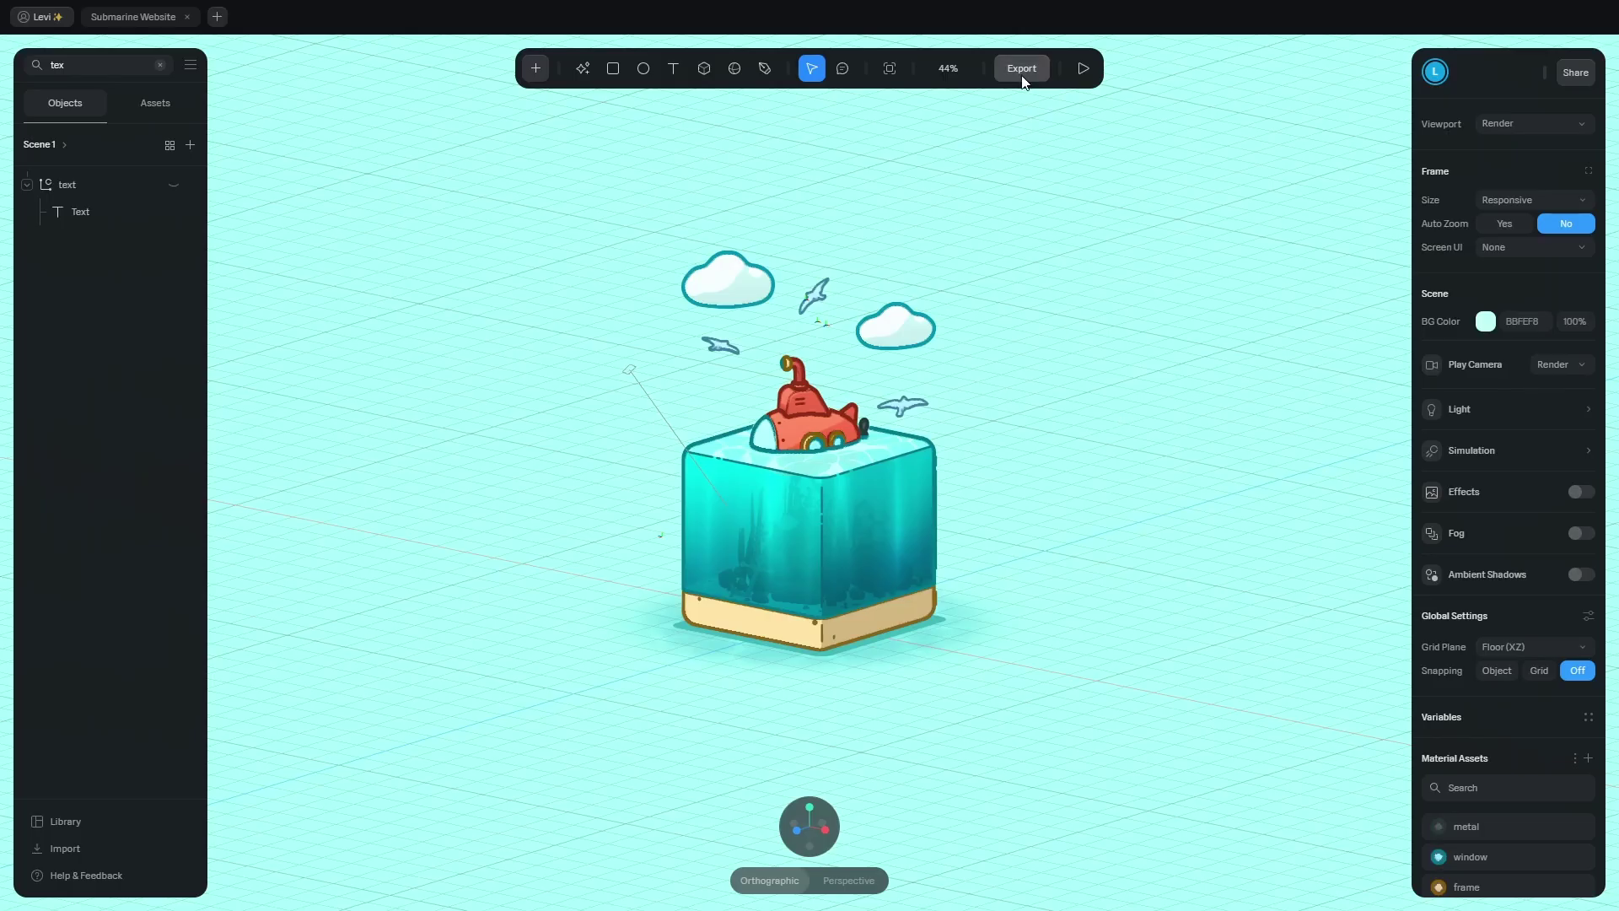
Switch to Spline and give the public URL export Spinner Animation (Dark) loading, no loading preview and Camera Orbit Hint.
{"action": "left_click", "coordinate": [1021, 73]}
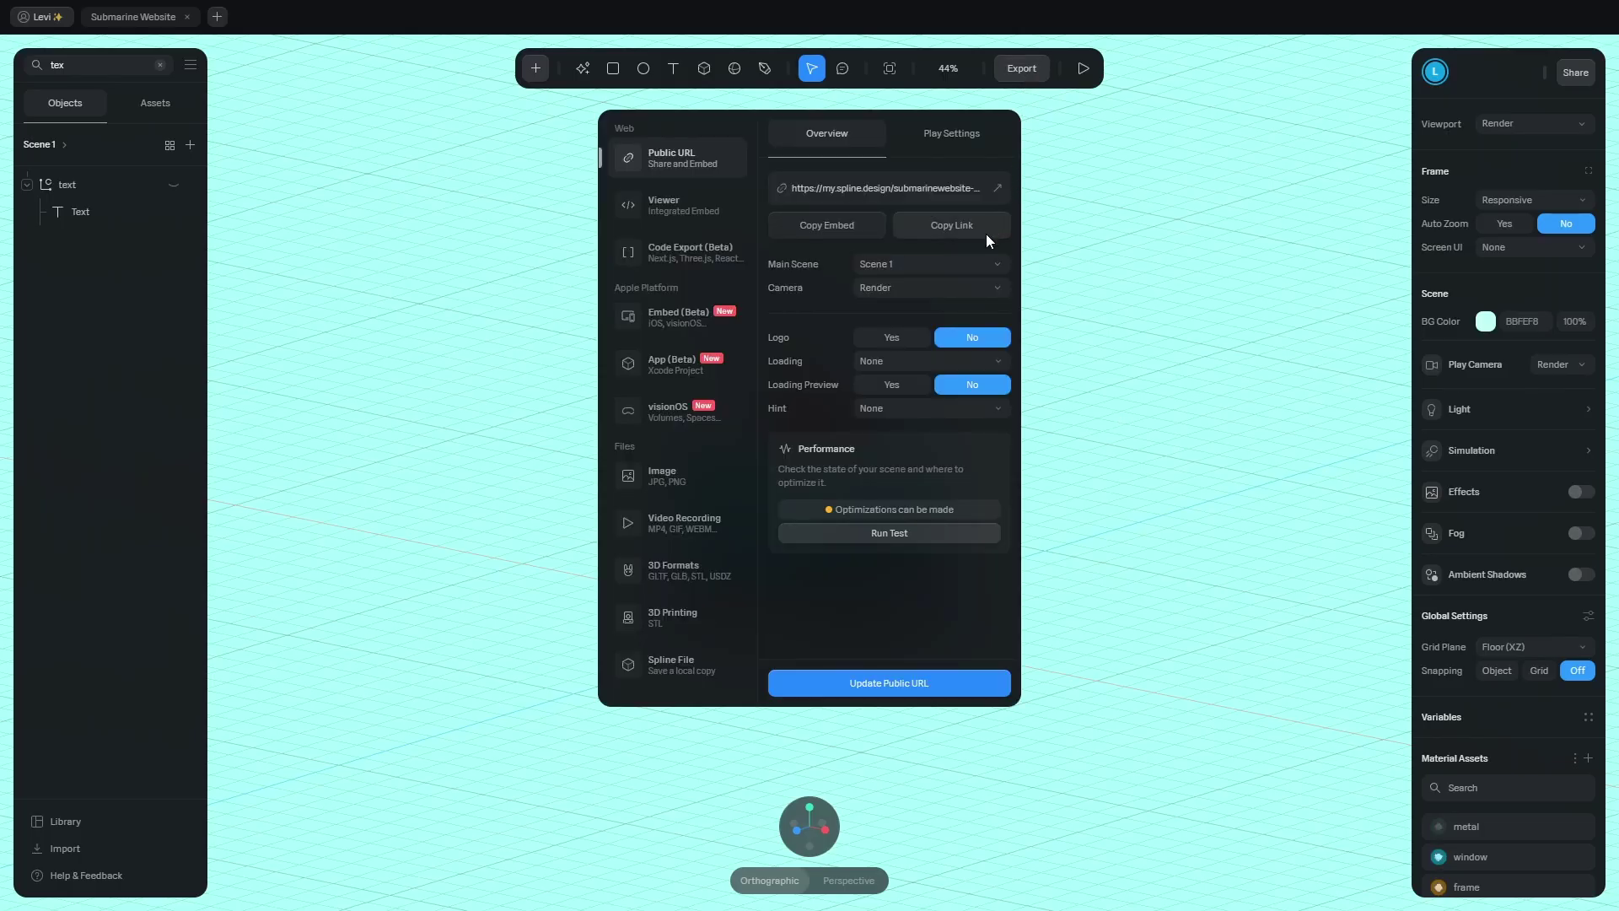
{"action": "left_click", "coordinate": [902, 364]}
{"action": "left_click", "coordinate": [975, 391]}
{"action": "left_click", "coordinate": [928, 413]}
{"action": "left_click", "coordinate": [877, 438]}
Disable Pan and Zoom in the export's play settings and update the public URL.
{"action": "left_click", "coordinate": [952, 135]}
{"action": "left_click", "coordinate": [991, 456]}
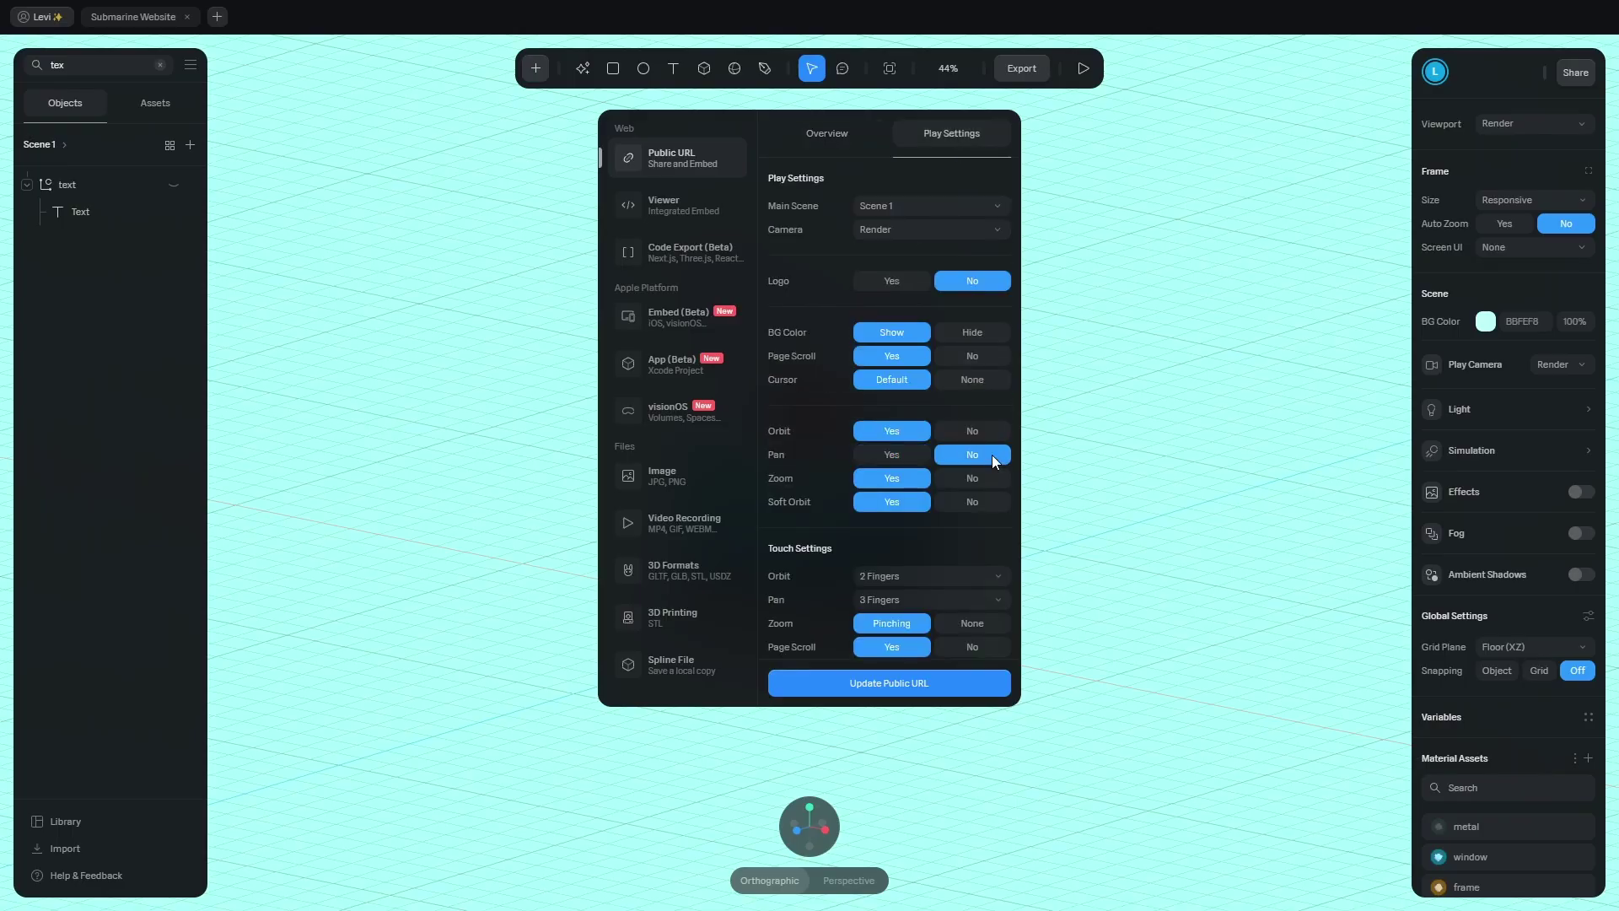
{"action": "left_click", "coordinate": [983, 477]}
{"action": "left_click", "coordinate": [914, 688]}
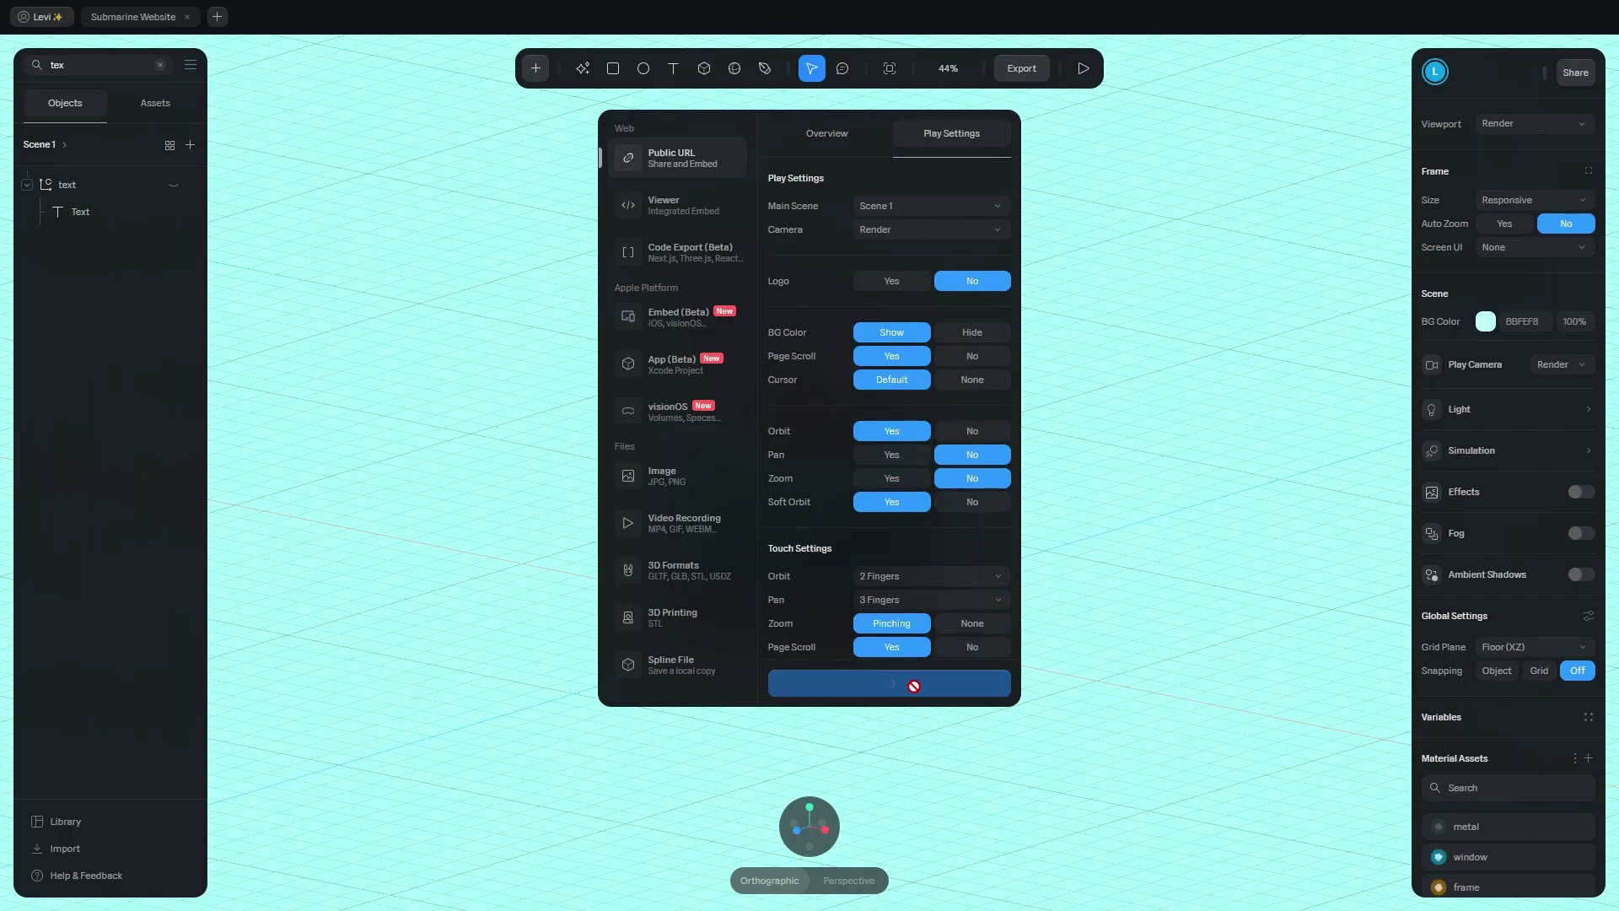
Copy the scene's embed code and switch to Framer to place it as HTML in a 600 by 600 Embed element in the image column.
{"action": "left_click", "coordinate": [837, 135]}
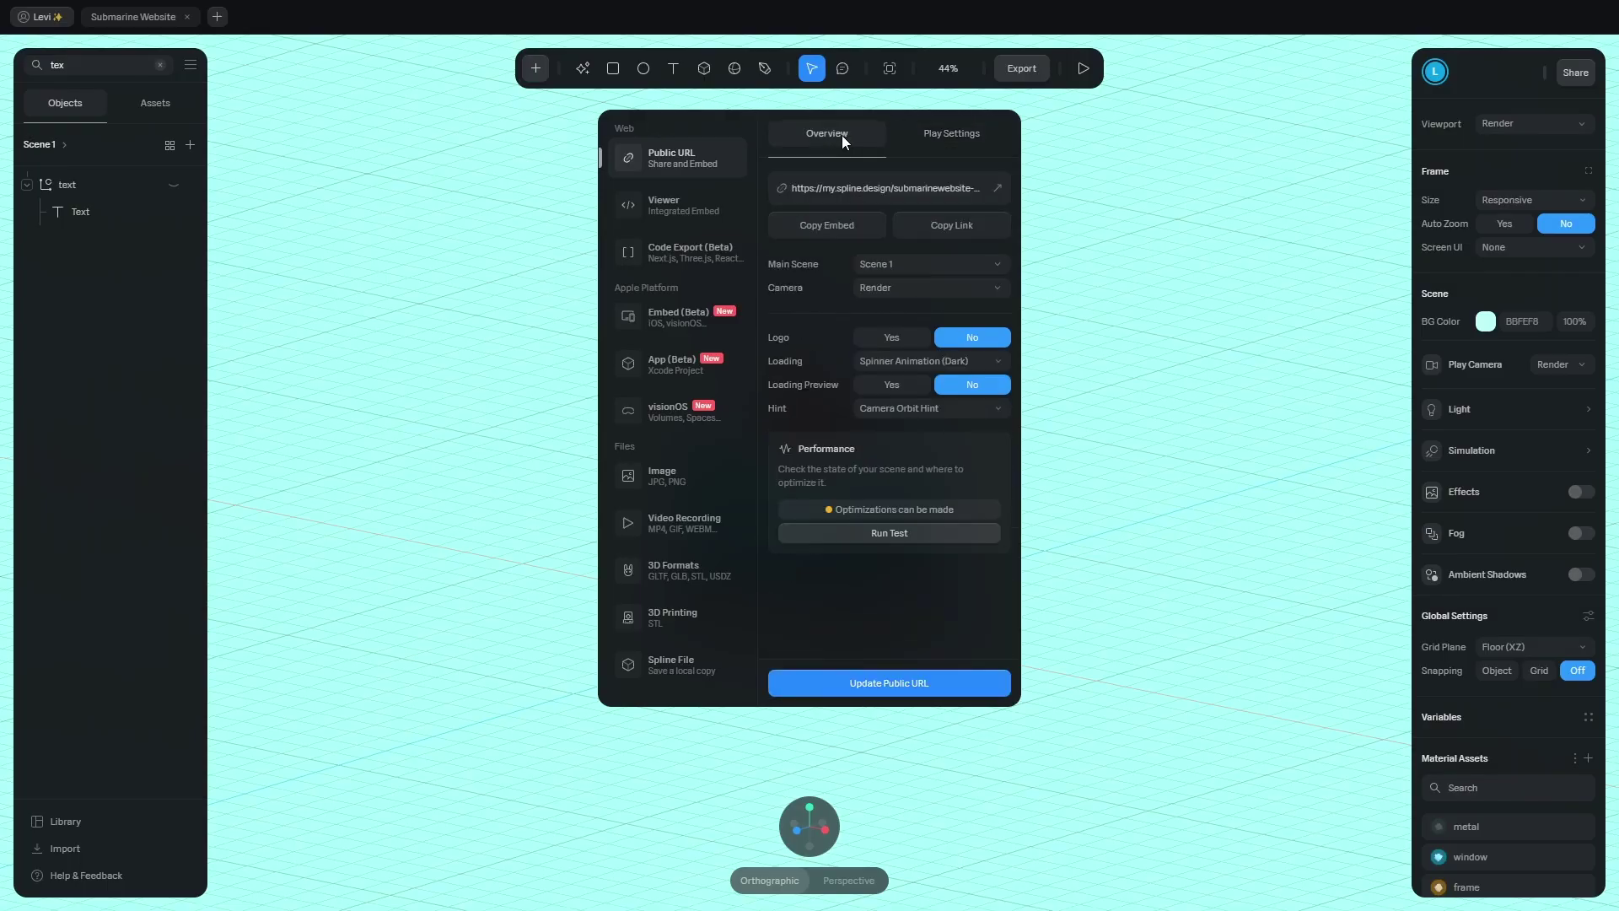
{"action": "left_click", "coordinate": [845, 226]}
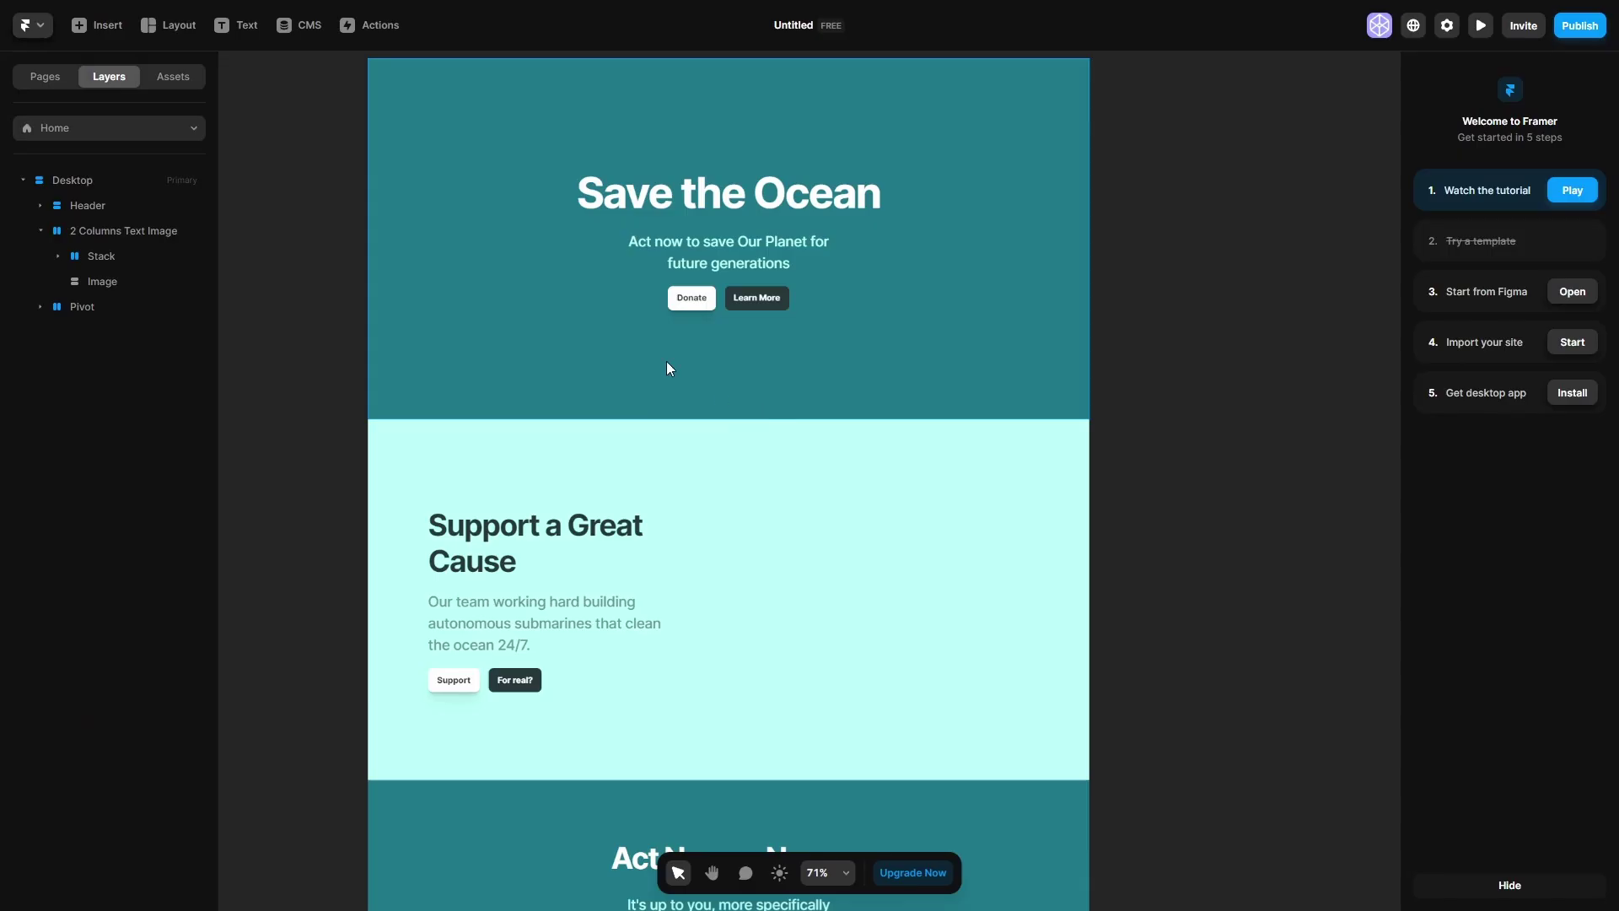
{"action": "left_click", "coordinate": [101, 25]}
{"action": "type", "text": "embed"}
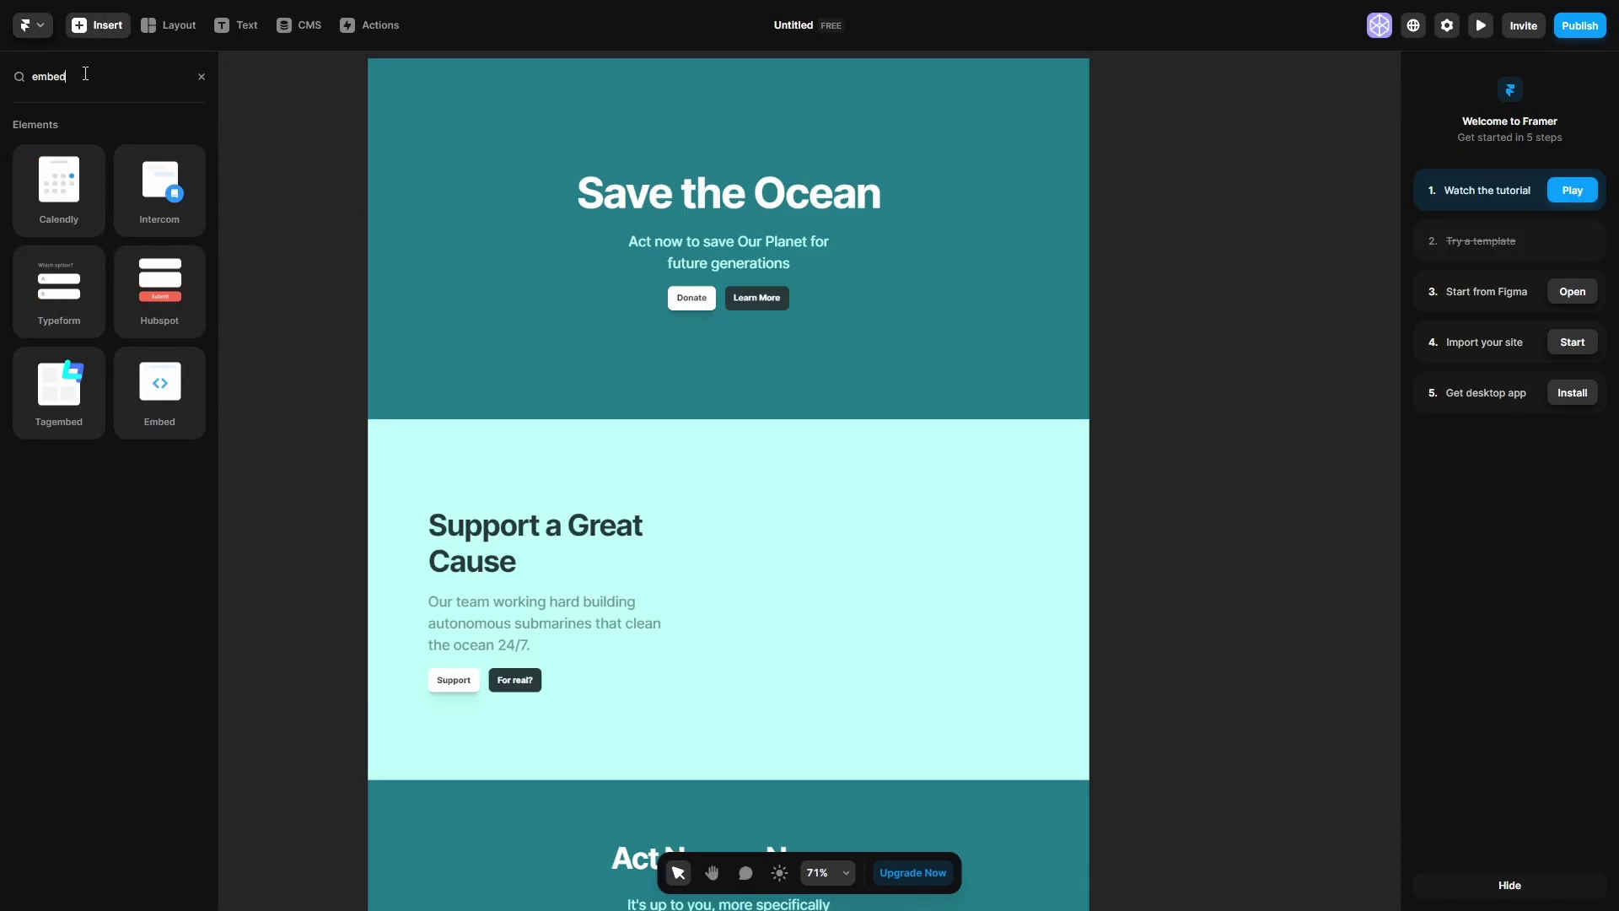
{"action": "left_click_drag", "start_coordinate": [161, 394], "coordinate": [1056, 426]}
{"action": "key", "text": "Return"}
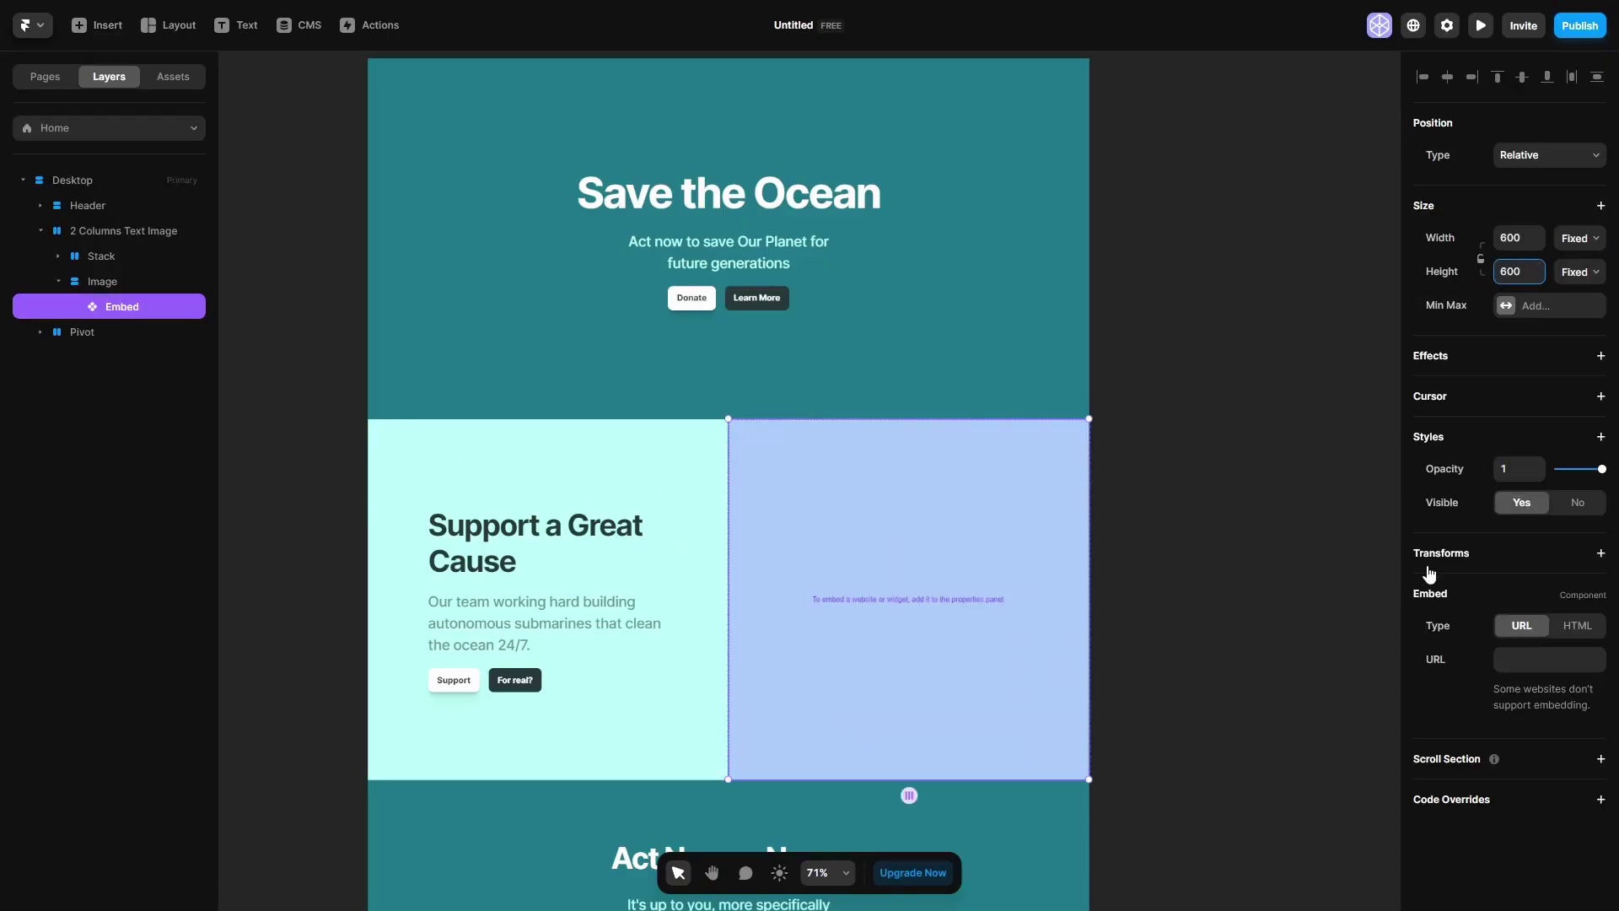
{"action": "left_click", "coordinate": [1578, 627]}
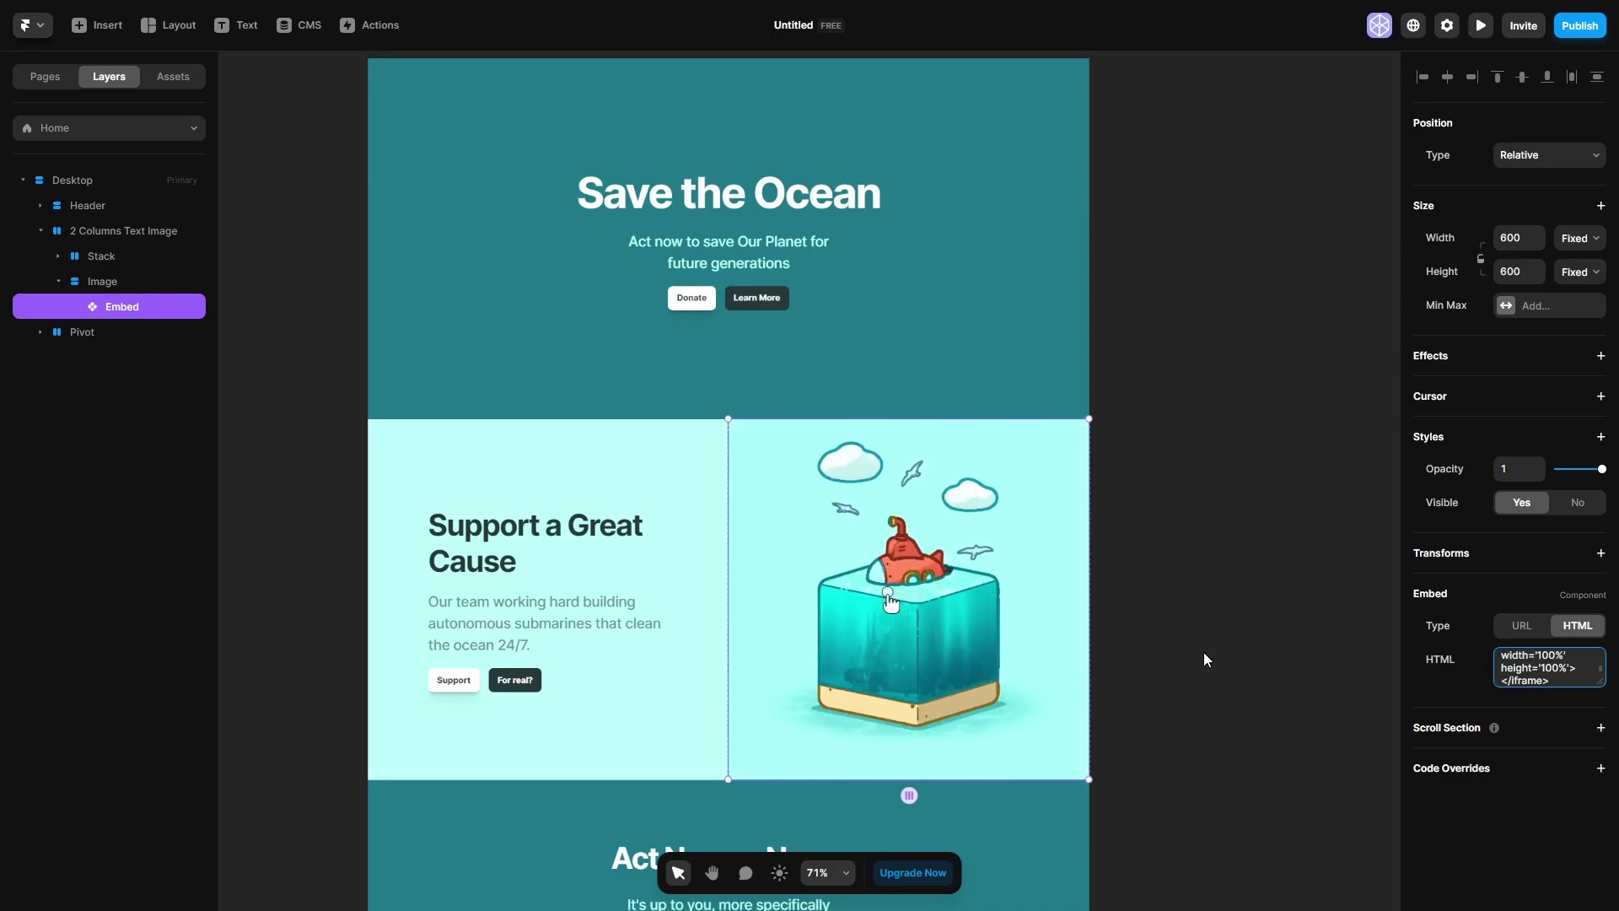
{"action": "left_click", "coordinate": [1204, 660]}
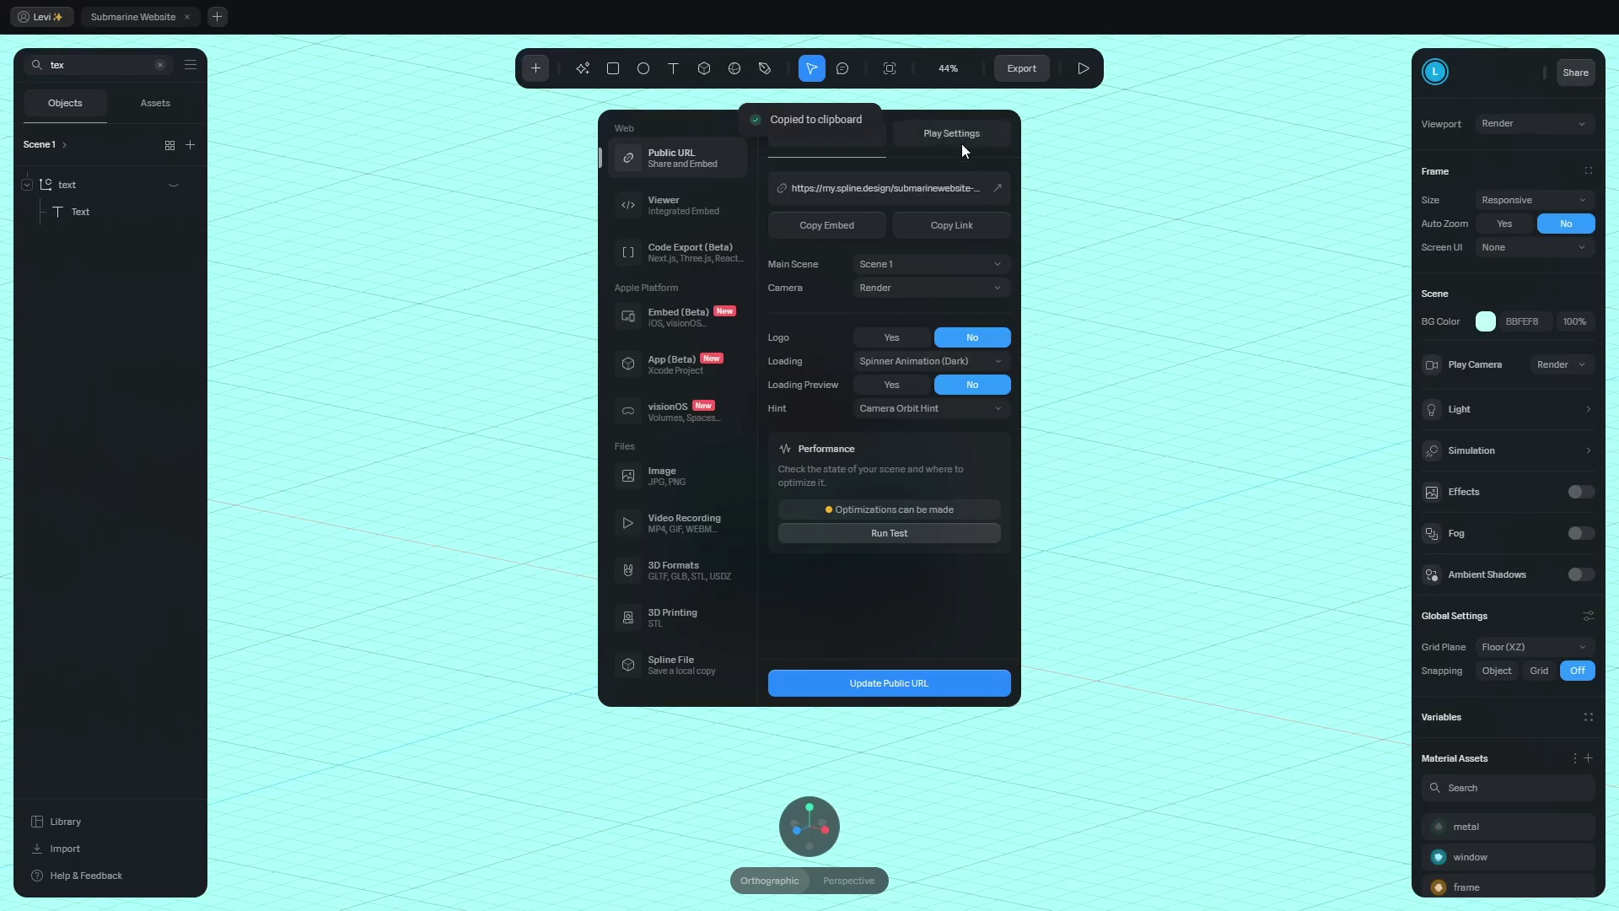
Switch to Spline to hide the exported scene's BG Color, and preview the Framer page in fullscreen down to the embedded submarine.
{"action": "left_click", "coordinate": [958, 135]}
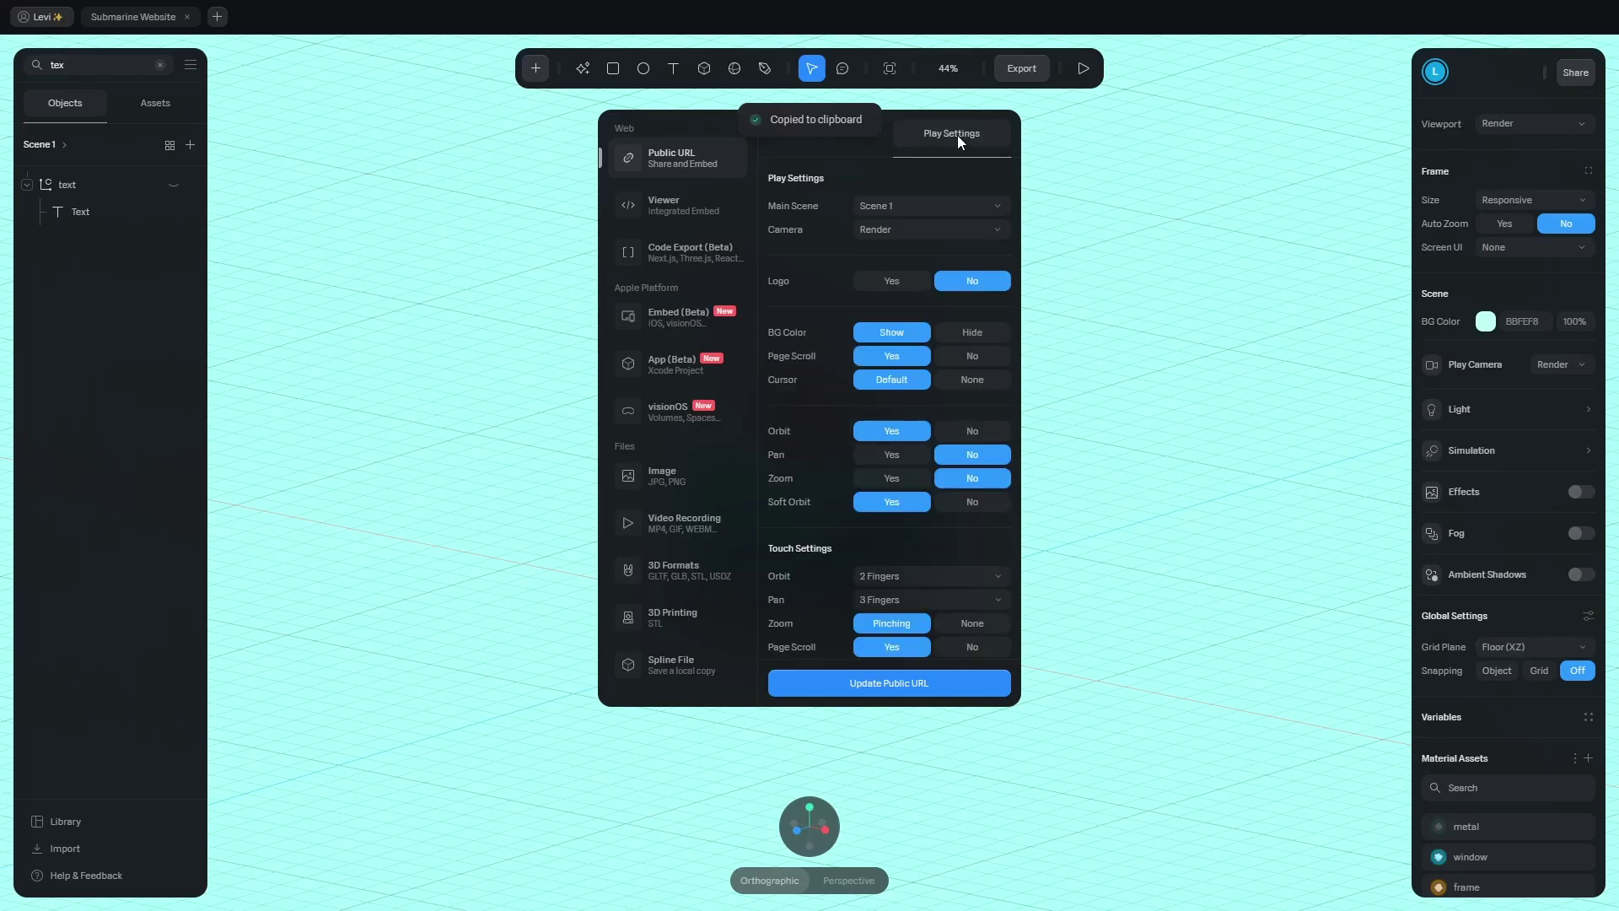
{"action": "left_click", "coordinate": [982, 334]}
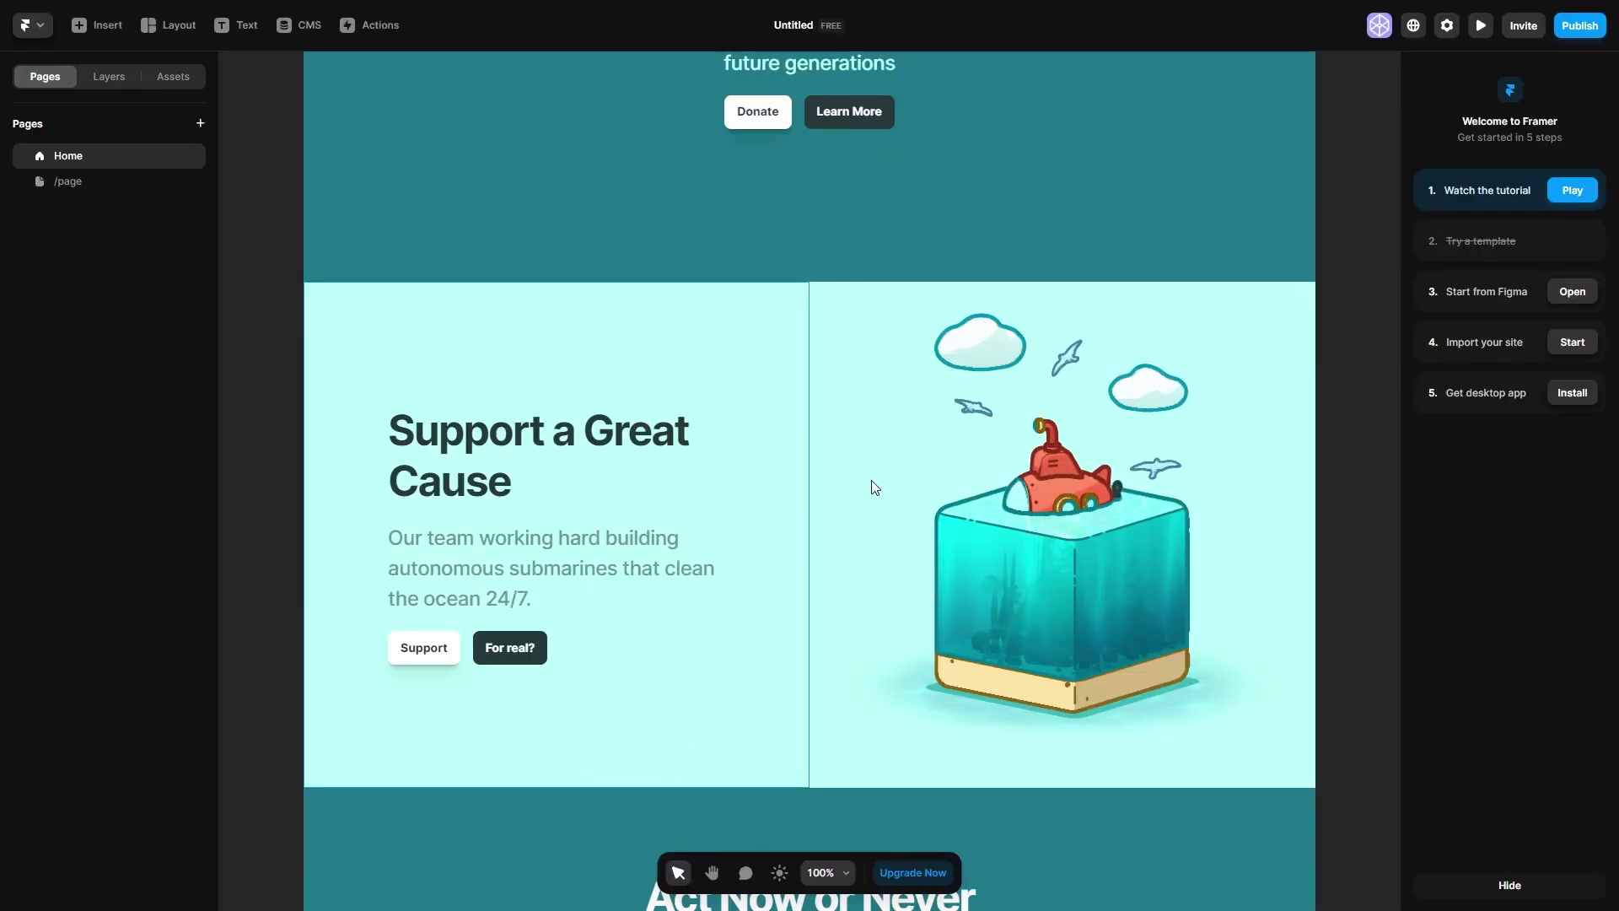
{"action": "left_click", "coordinate": [1477, 25]}
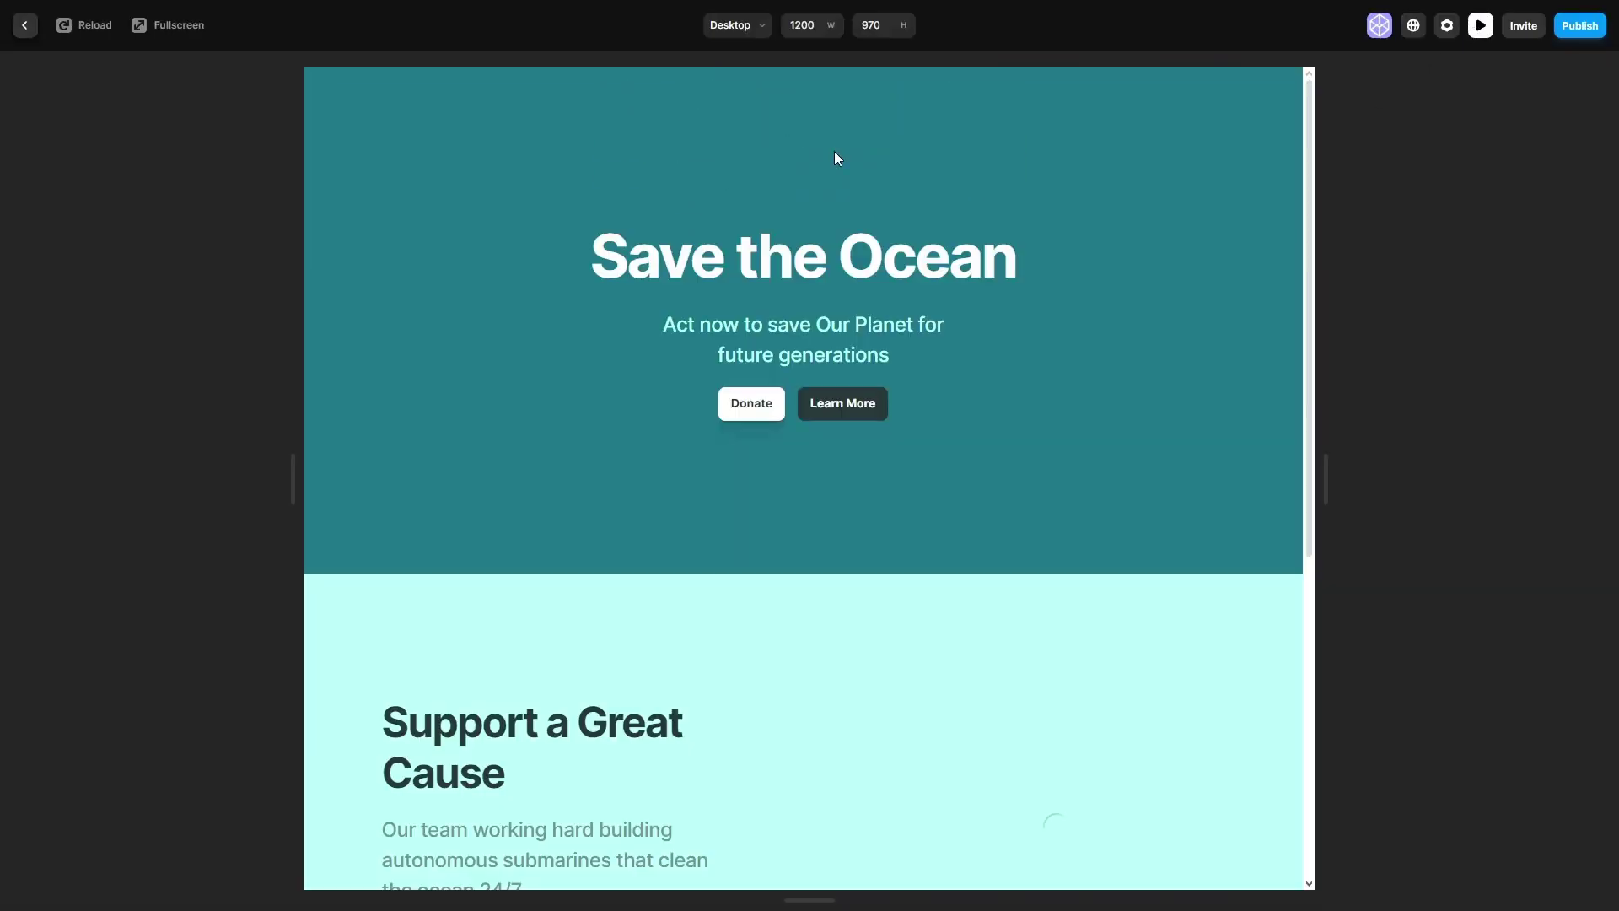
{"action": "left_click", "coordinate": [191, 30]}
{"action": "scroll", "coordinate": [1255, 482], "scroll_direction": "down", "scroll_amount": 5}
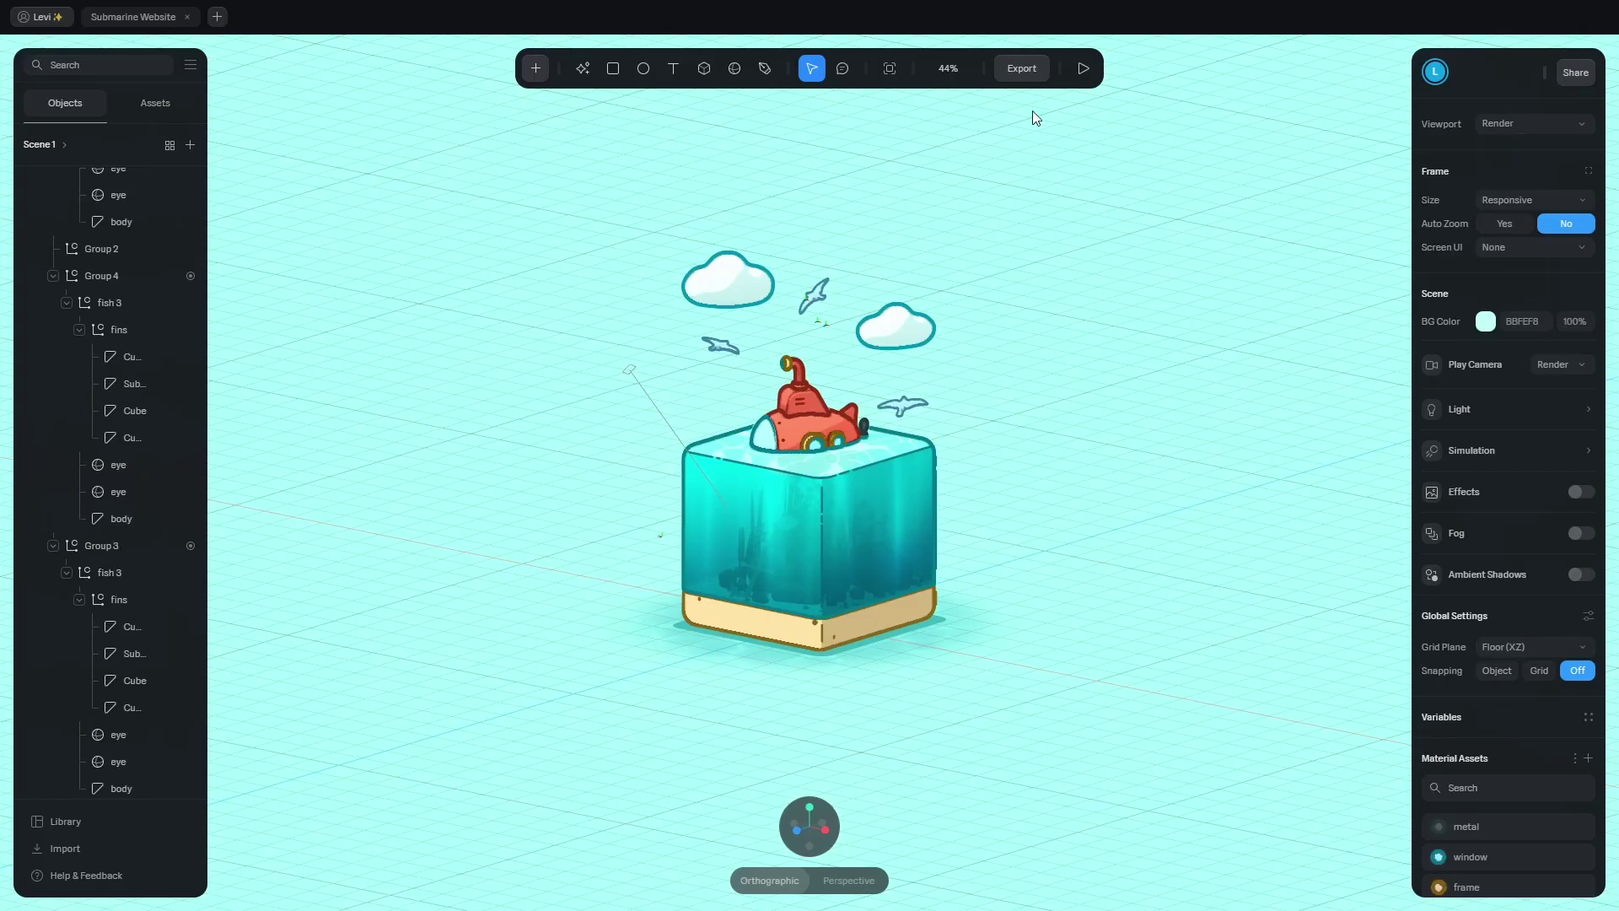
Run the performance test for the public URL export and select the Cube and body objects listed for reducing the number of polygons.
{"action": "left_click", "coordinate": [1021, 70]}
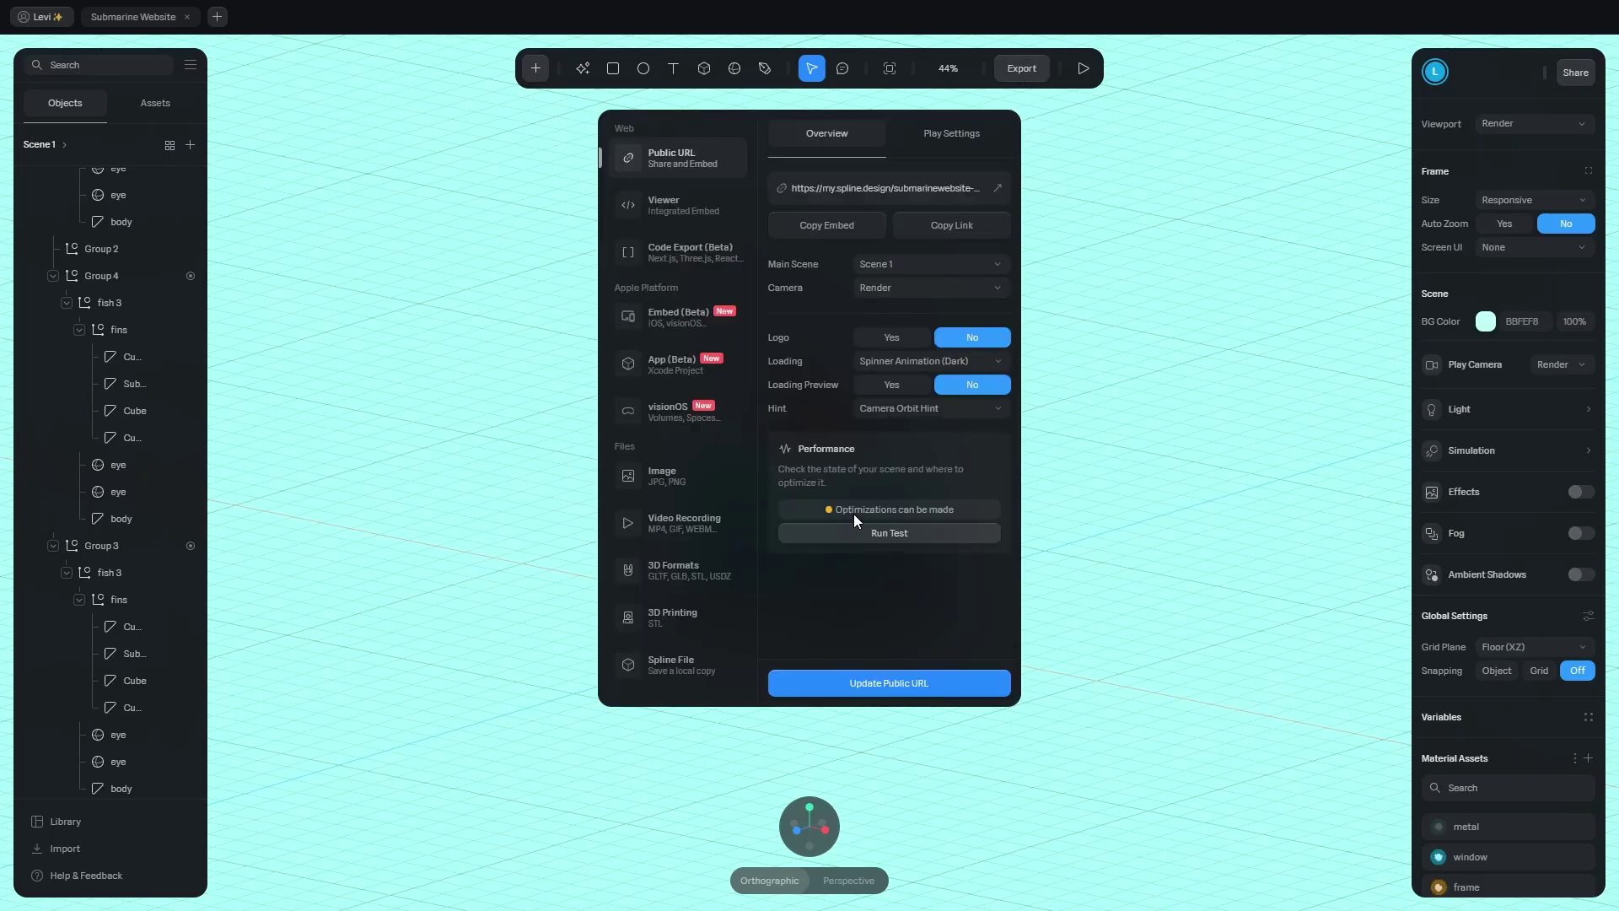
{"action": "left_click", "coordinate": [897, 533]}
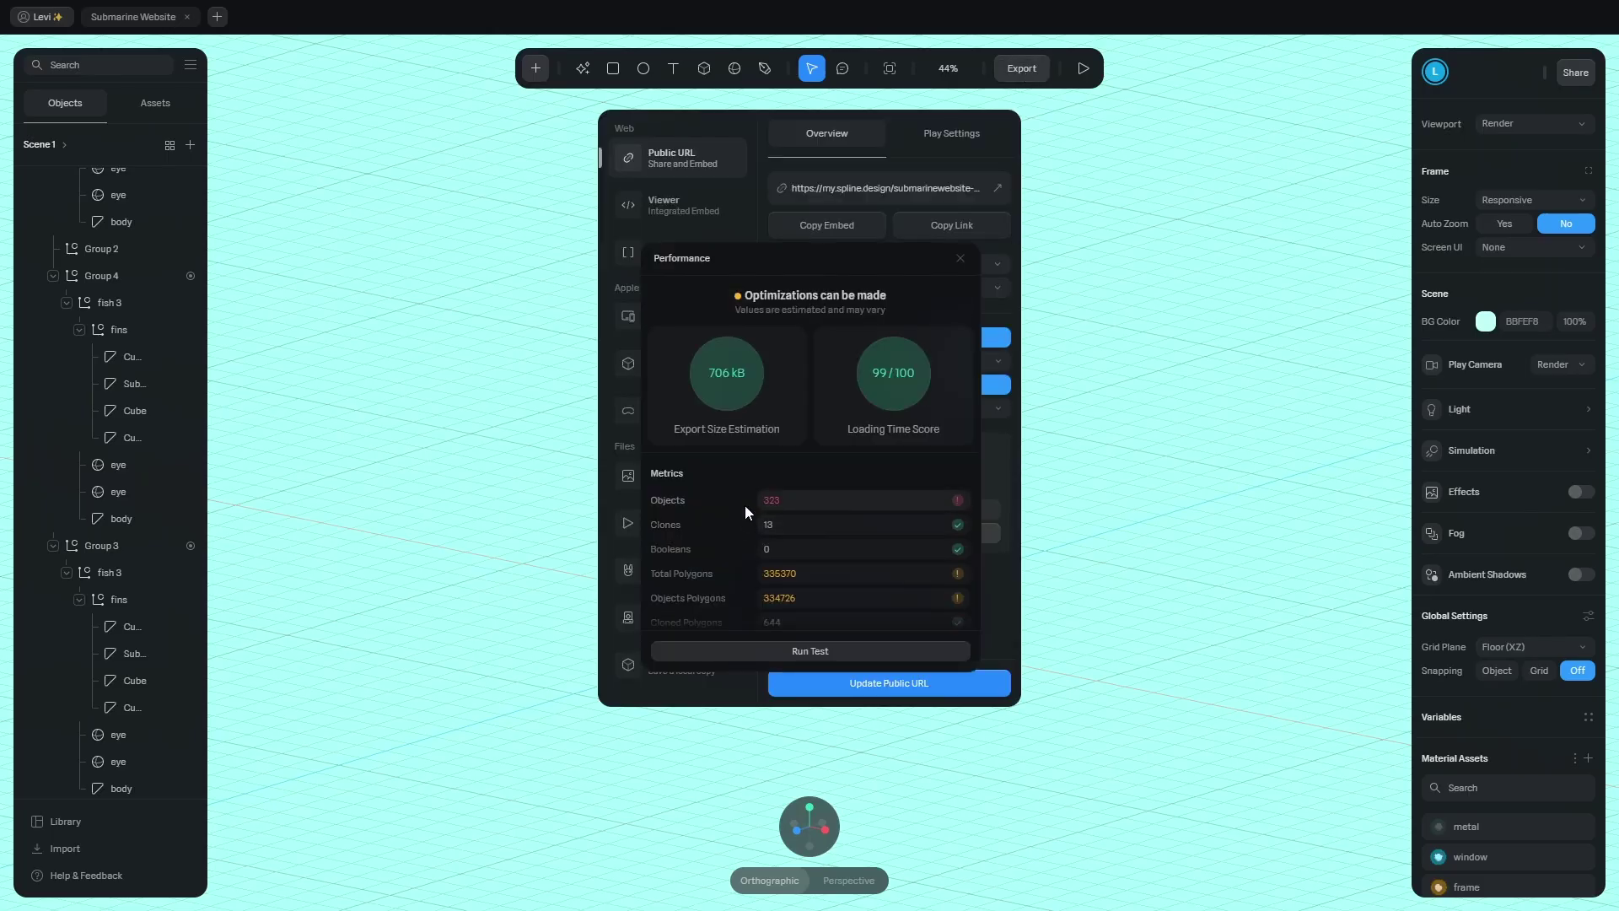
{"action": "scroll", "coordinate": [843, 497], "scroll_direction": "down", "scroll_amount": 7}
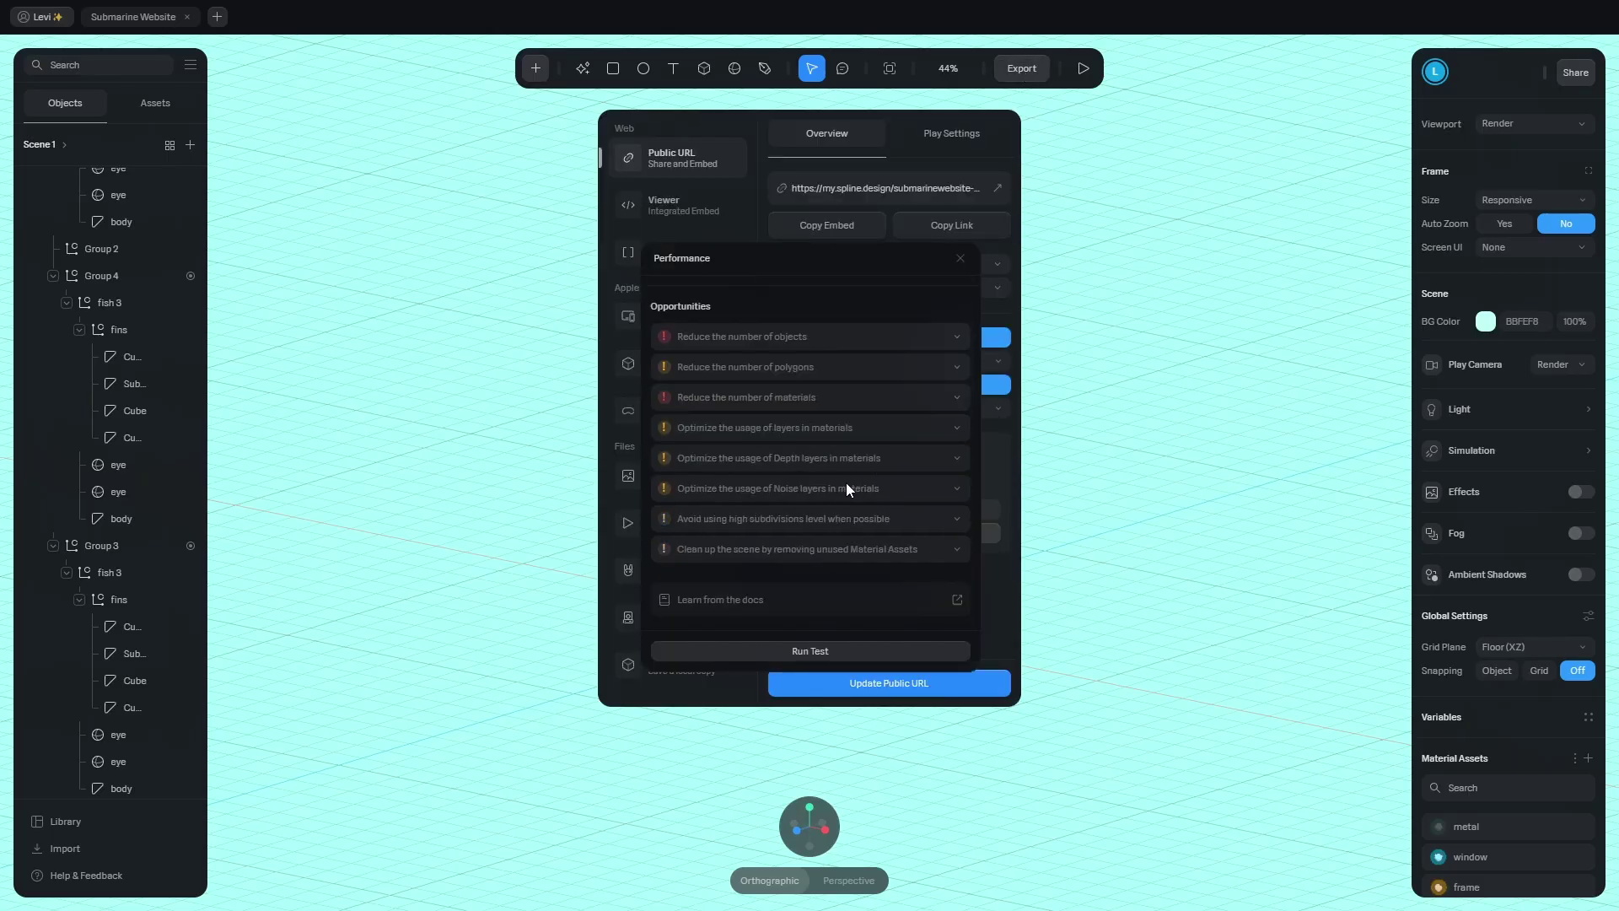
{"action": "left_click", "coordinate": [916, 371]}
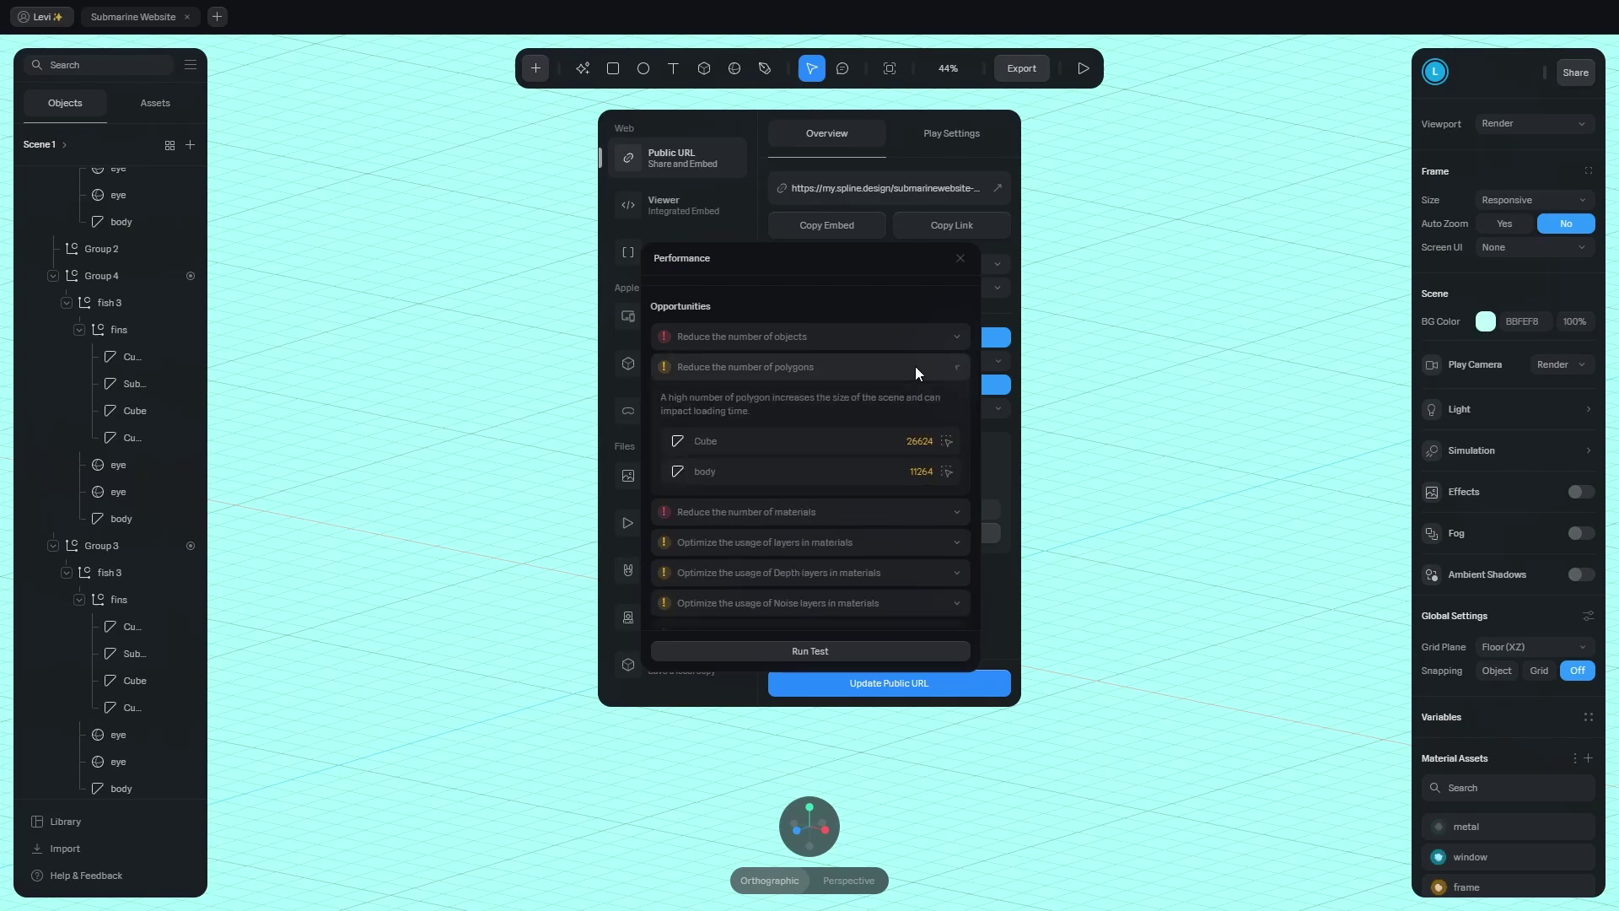
{"action": "left_click", "coordinate": [947, 441]}
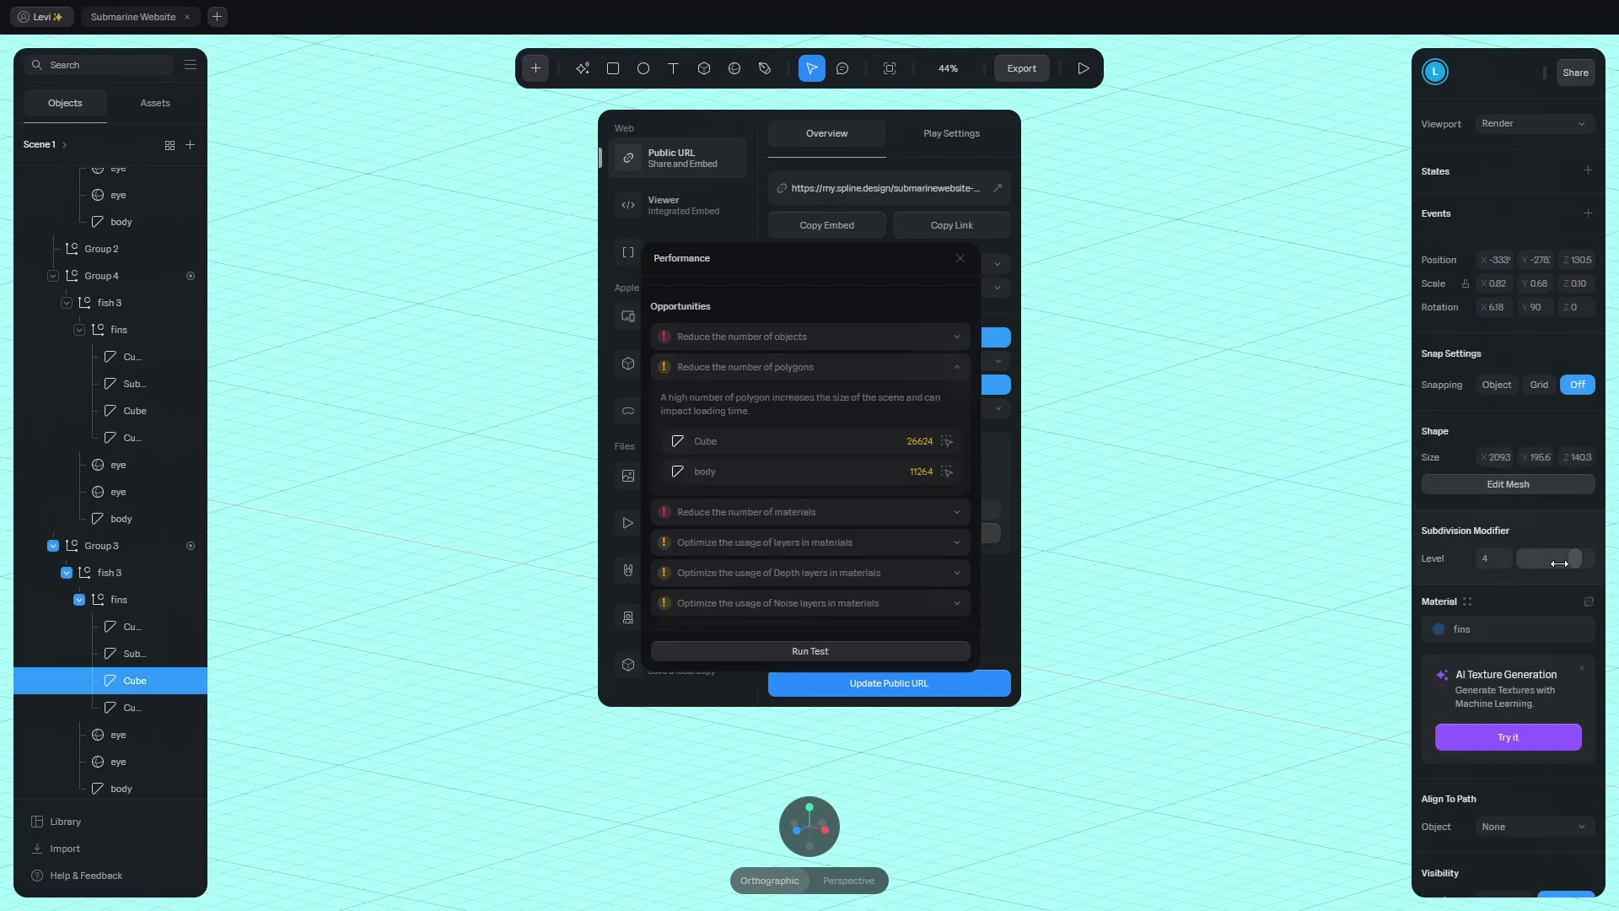
{"action": "left_click", "coordinate": [947, 472]}
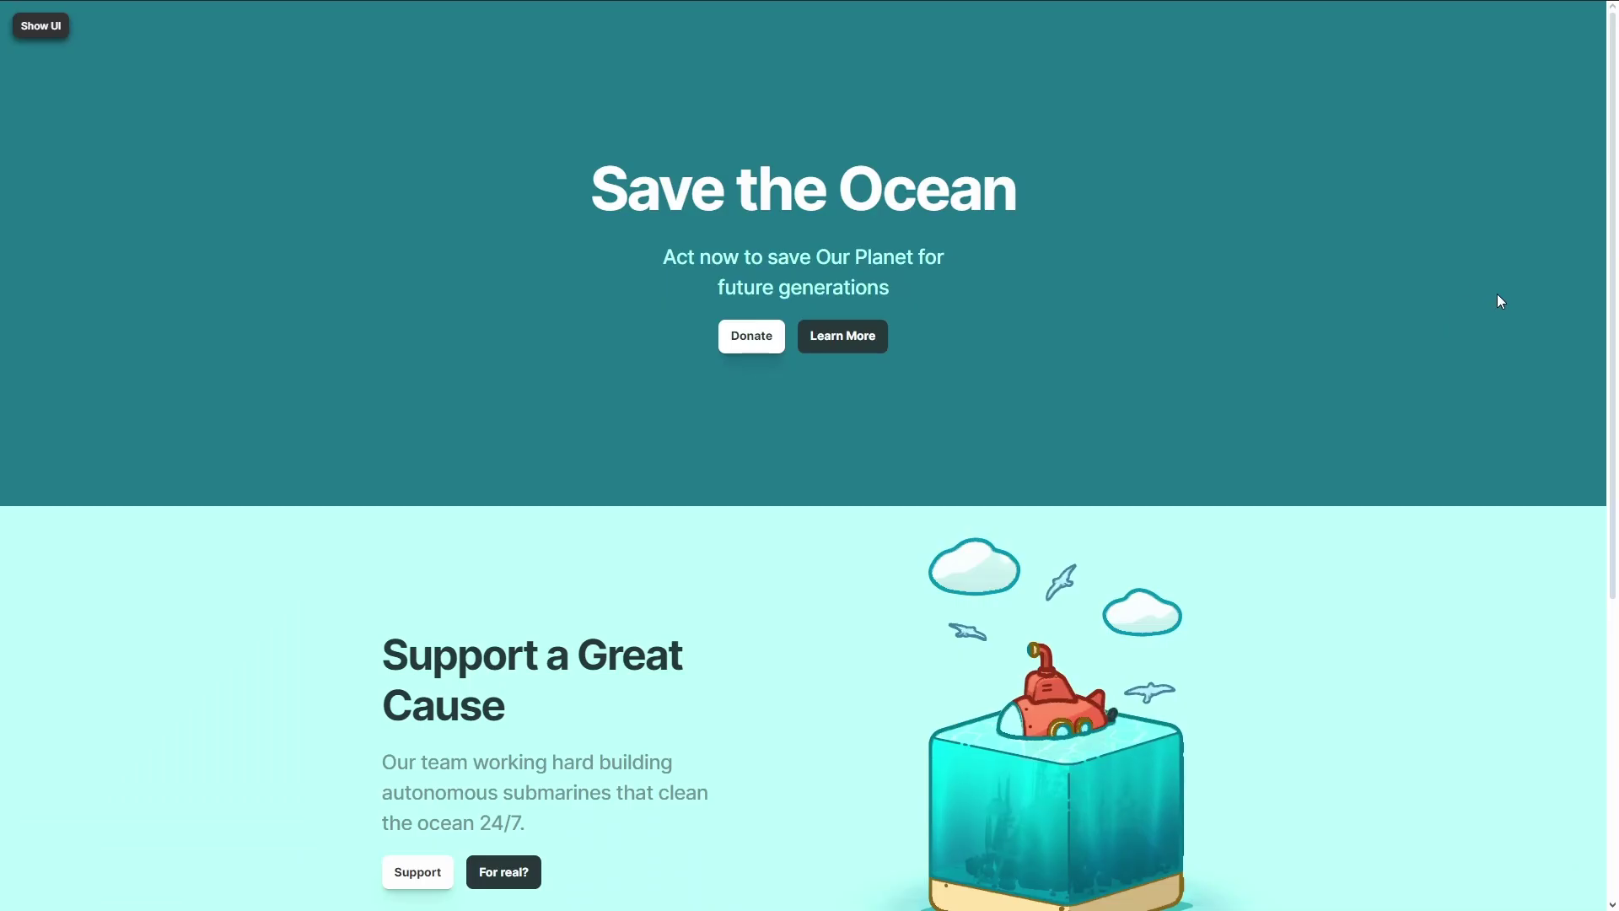
Switch to Framer to preview the page with the embedded submarine, and return to Spline to view the App (Beta) and visionOS export options.
{"action": "scroll", "coordinate": [1495, 293], "scroll_direction": "down", "scroll_amount": 4}
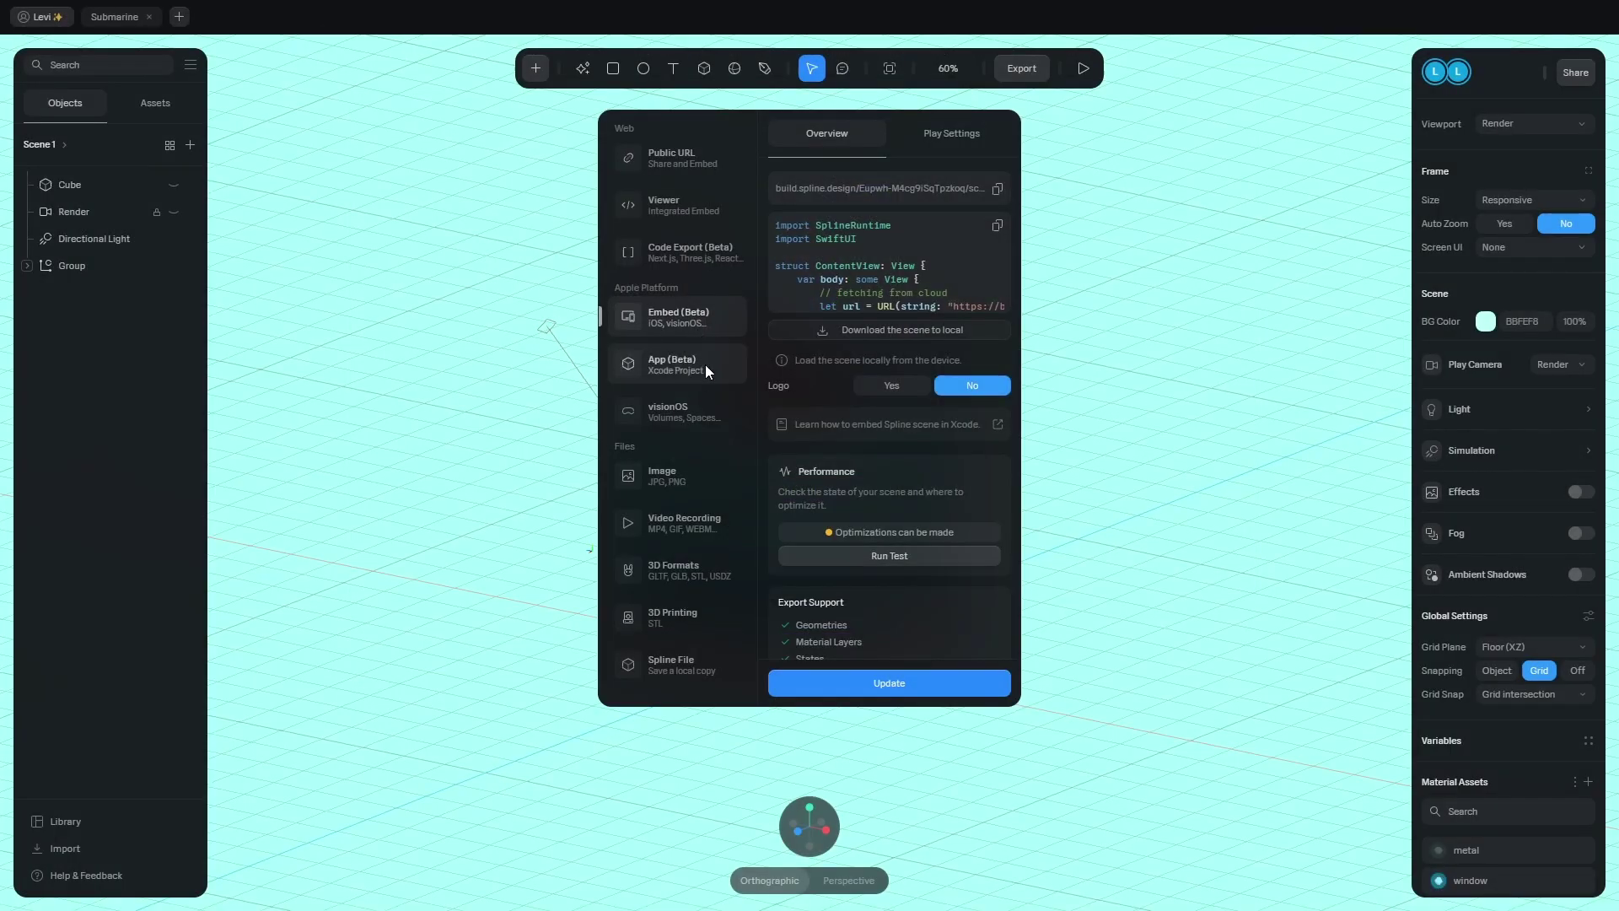
{"action": "left_click", "coordinate": [705, 365]}
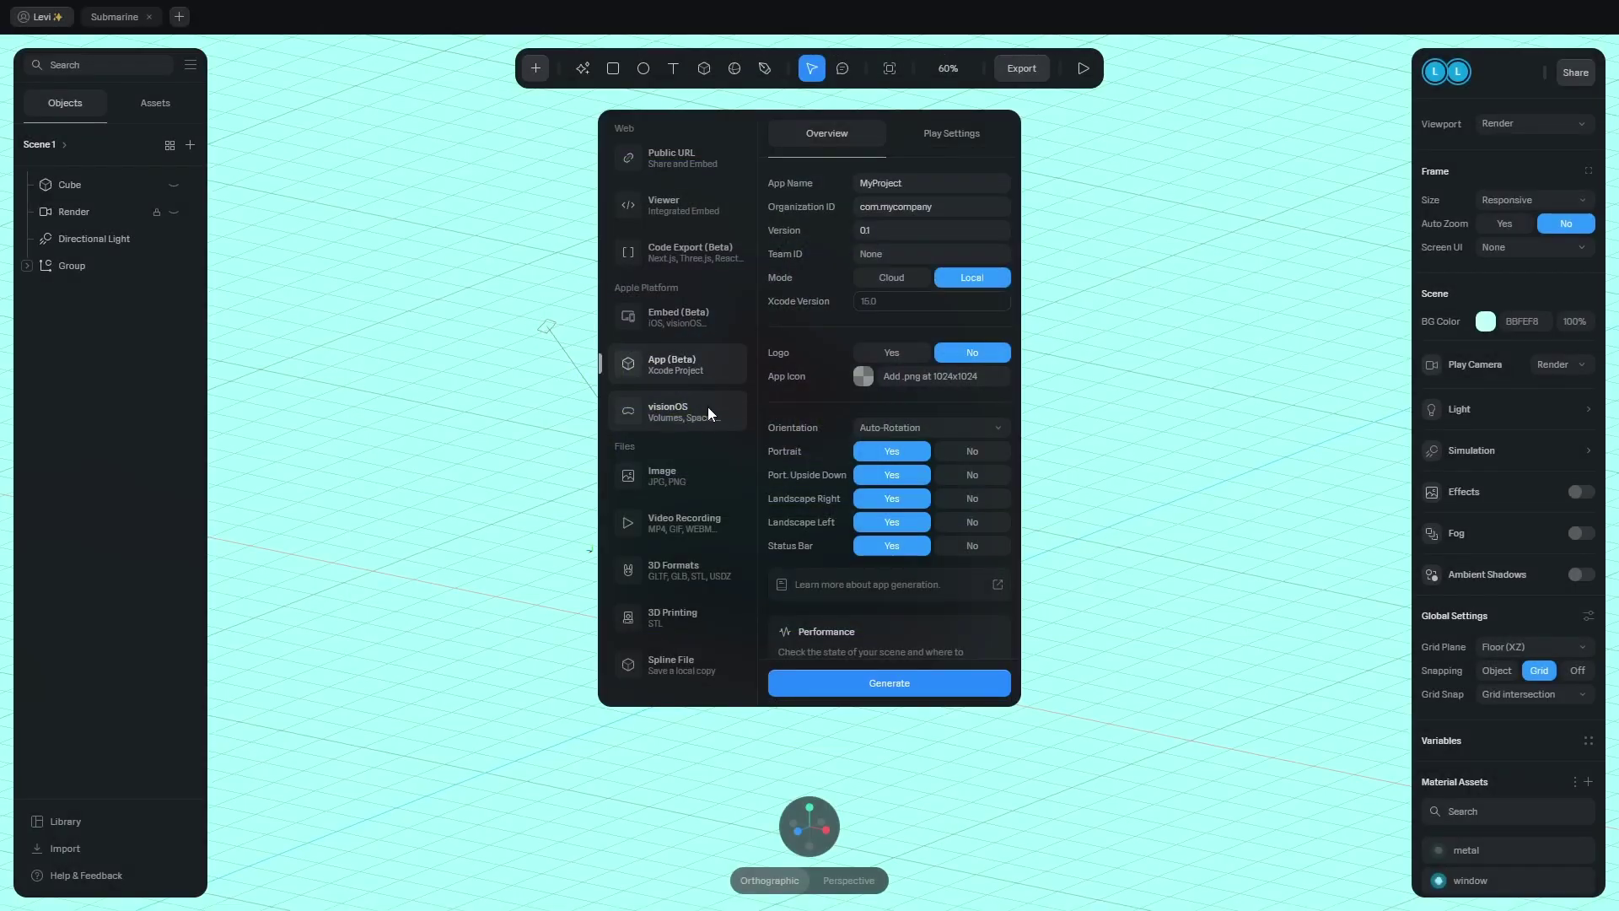
{"action": "left_click", "coordinate": [706, 411]}
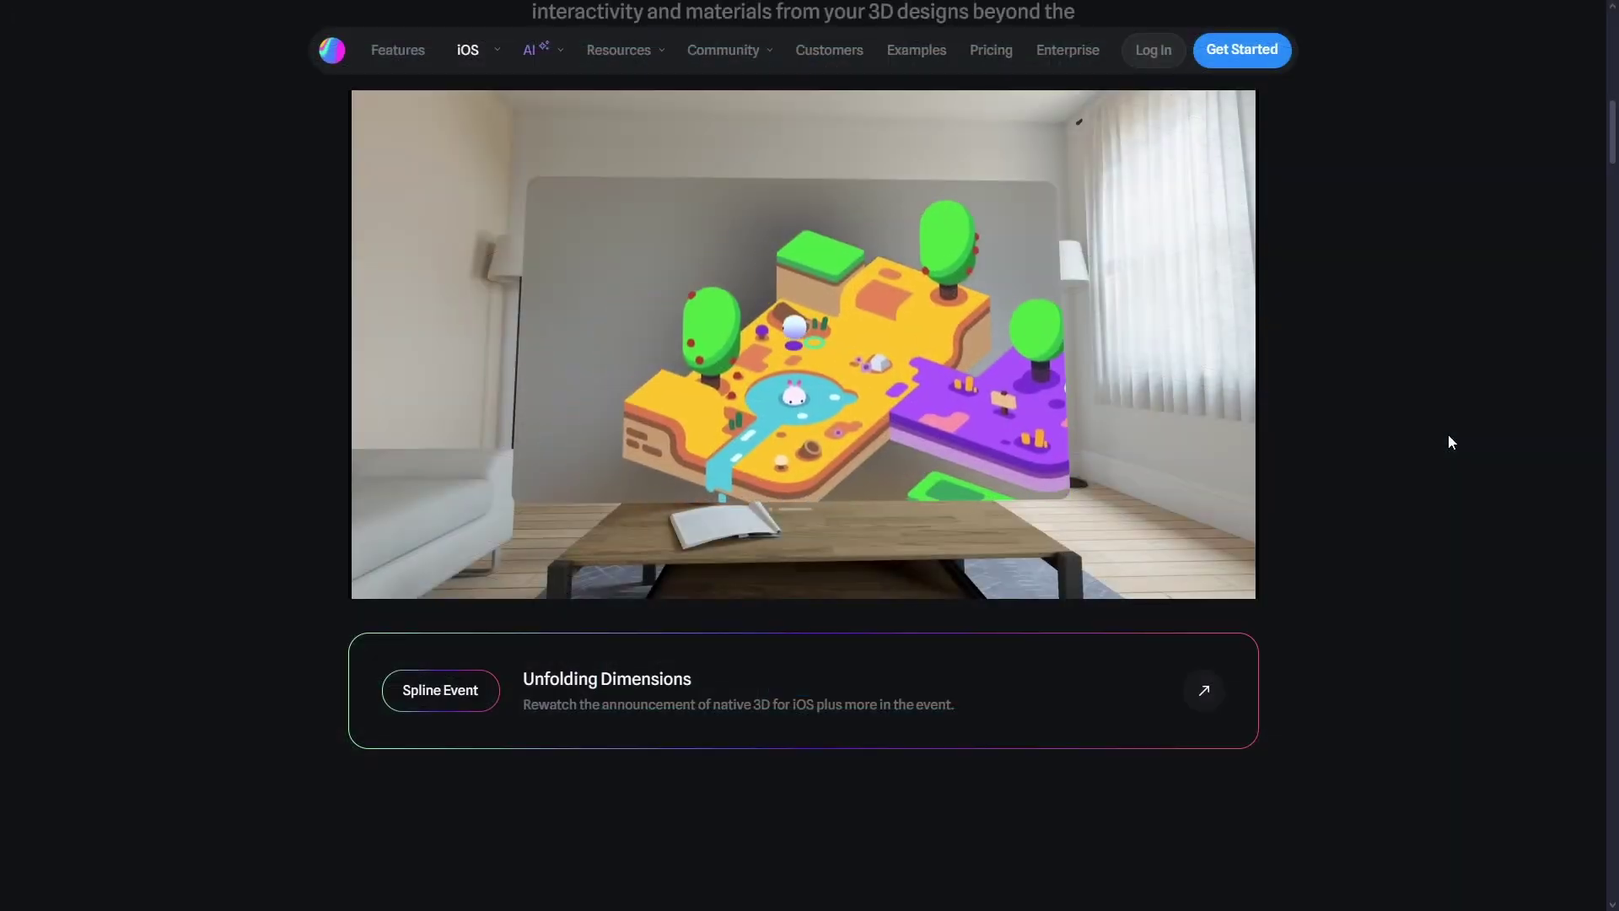